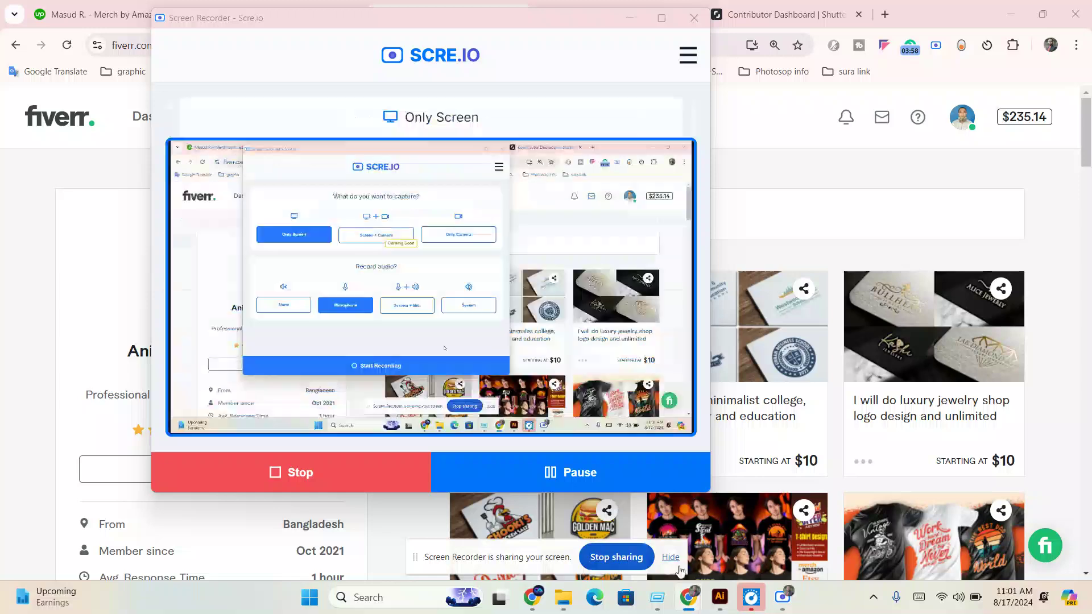
- Hide the Scre.io recorder bar and switch to the Shutterstock referrals tab
click(629, 17)
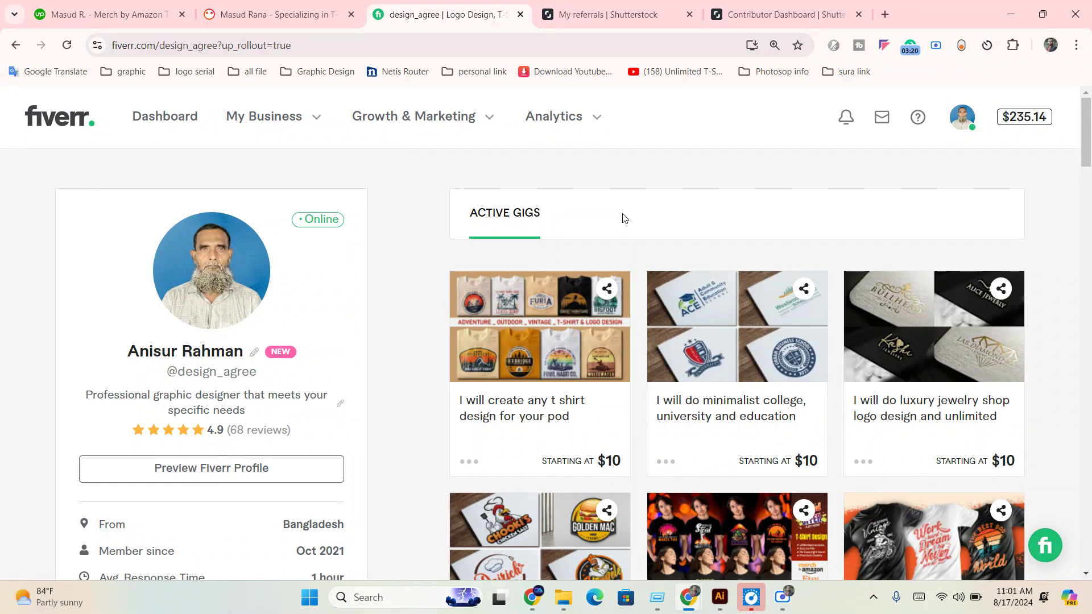
click(671, 14)
- Switch to the Shutterstock Contributor Dashboard tab showing $17.58 unpaid earnings
click(750, 14)
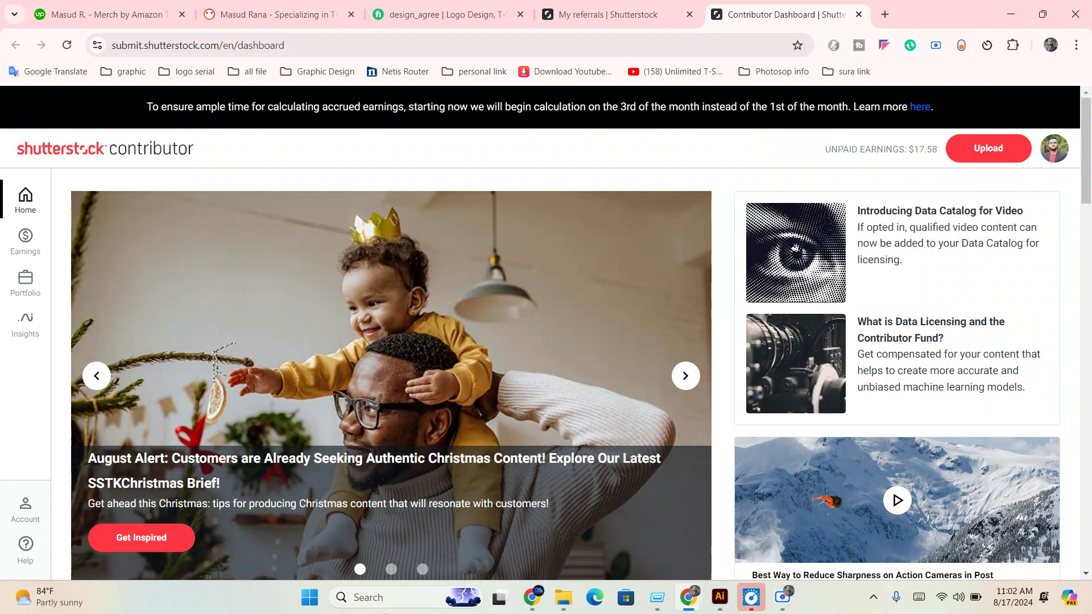
- Launch Calculator by searching 'cal' and drag it over the left side of the screen
click(370, 612)
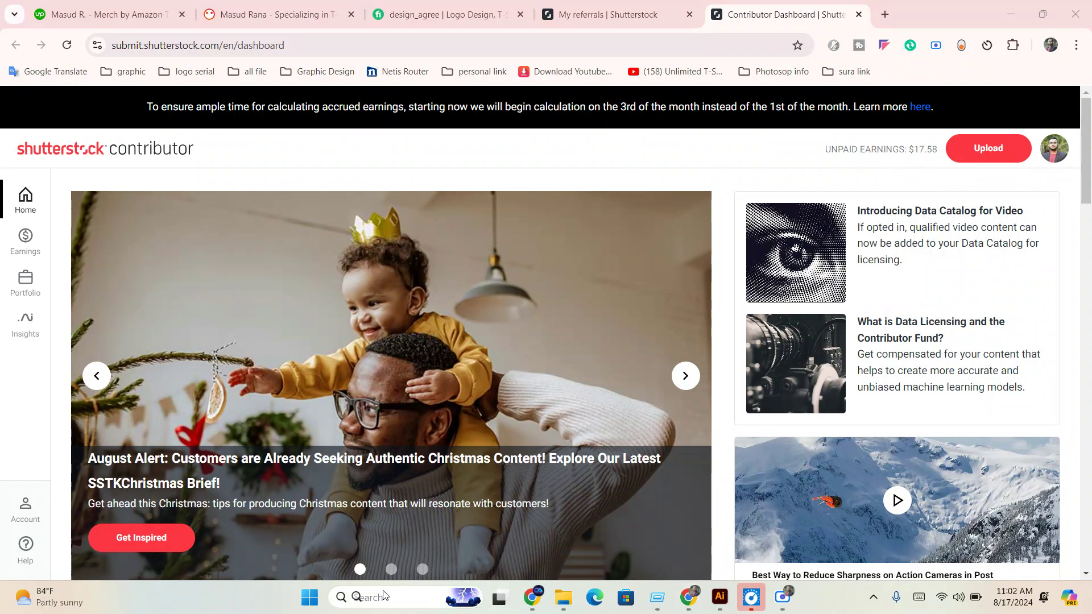
click(376, 605)
text(cal)
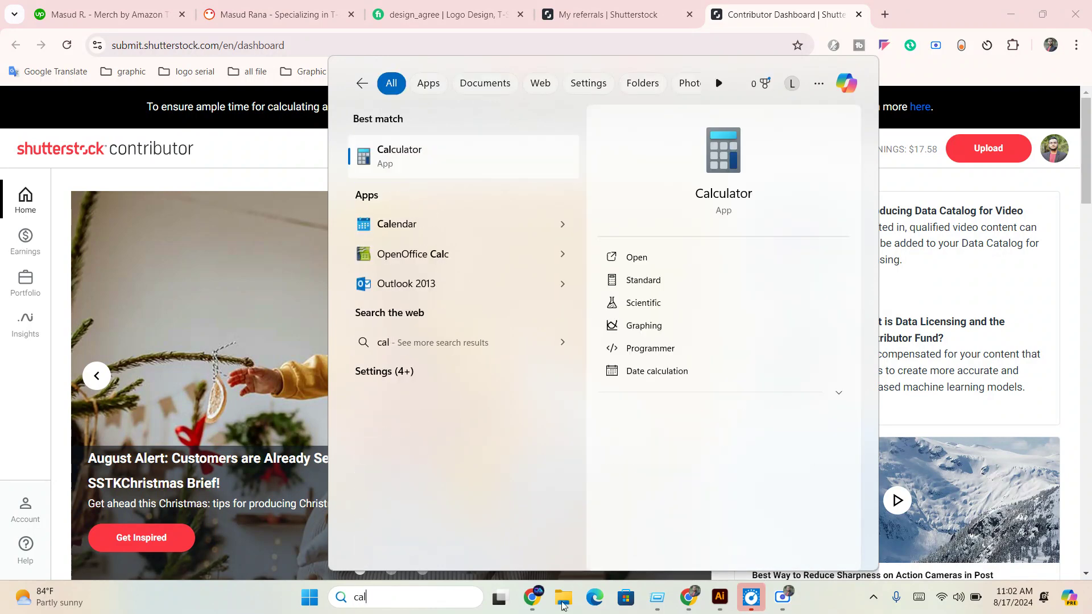
click(469, 152)
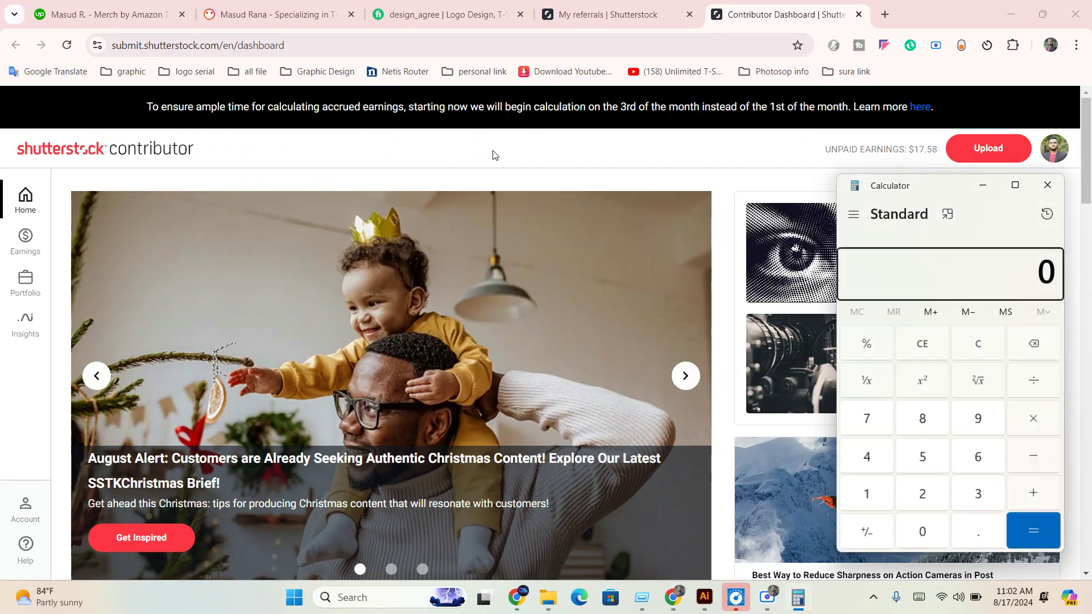
mouse_move(951, 194)
mouse_down()
mouse_move(256, 176)
mouse_move(323, 164)
mouse_up()
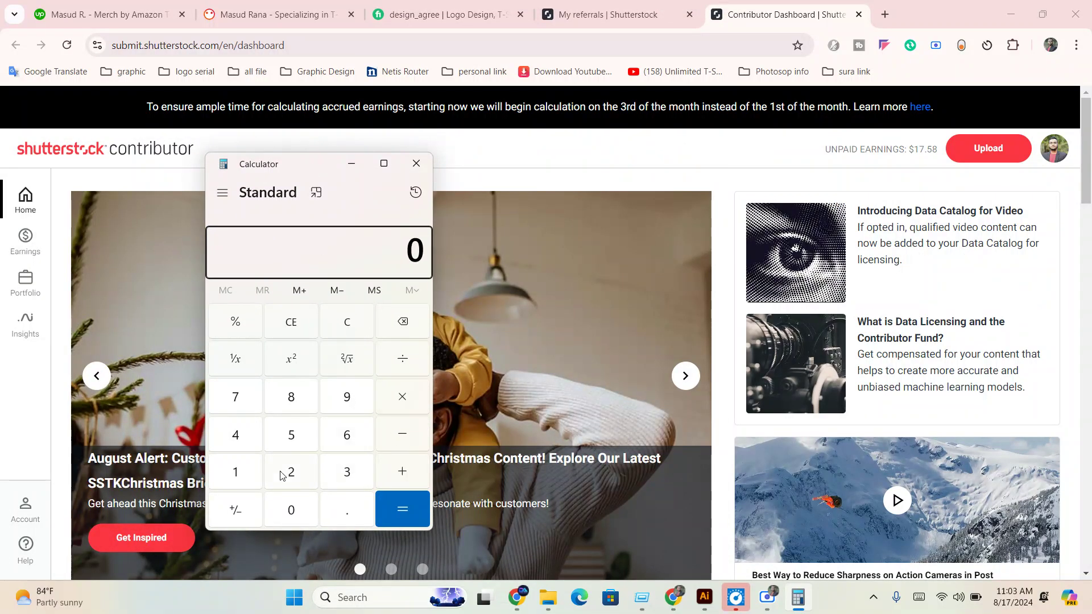
- Enter 10 × 200 on the Calculator keypad
click(235, 481)
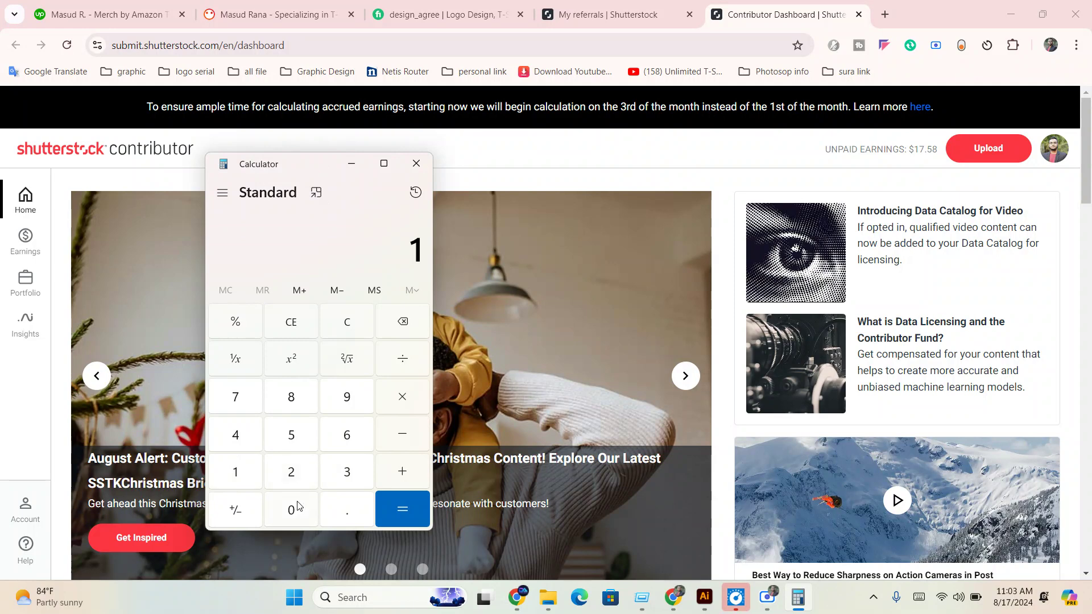
click(297, 506)
click(410, 403)
click(291, 472)
click(292, 510)
click(292, 510)
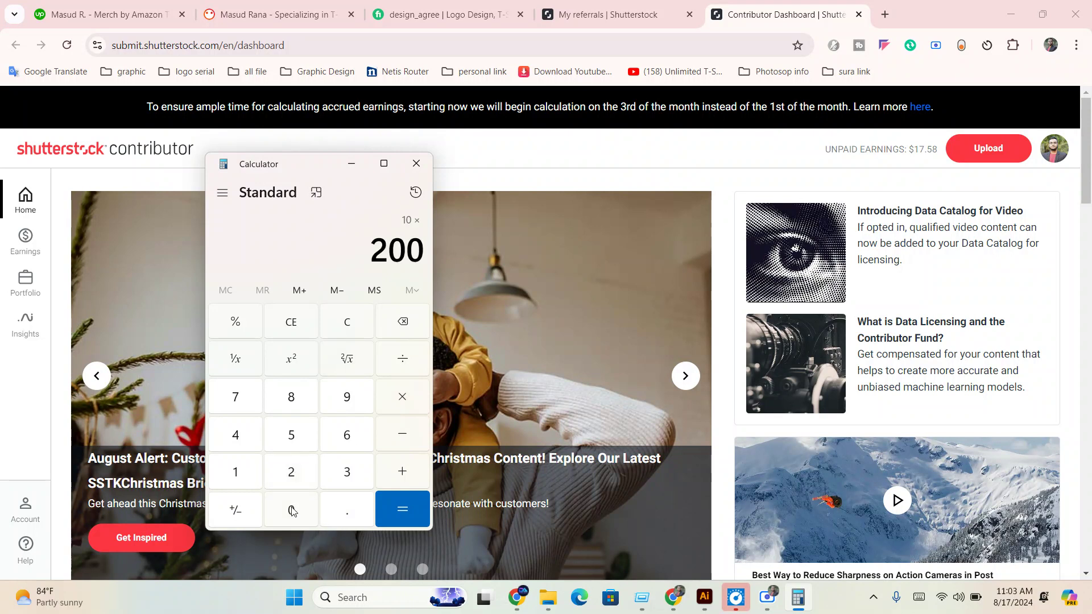
- Evaluate 10 × 200 to get the result 2,000
click(407, 509)
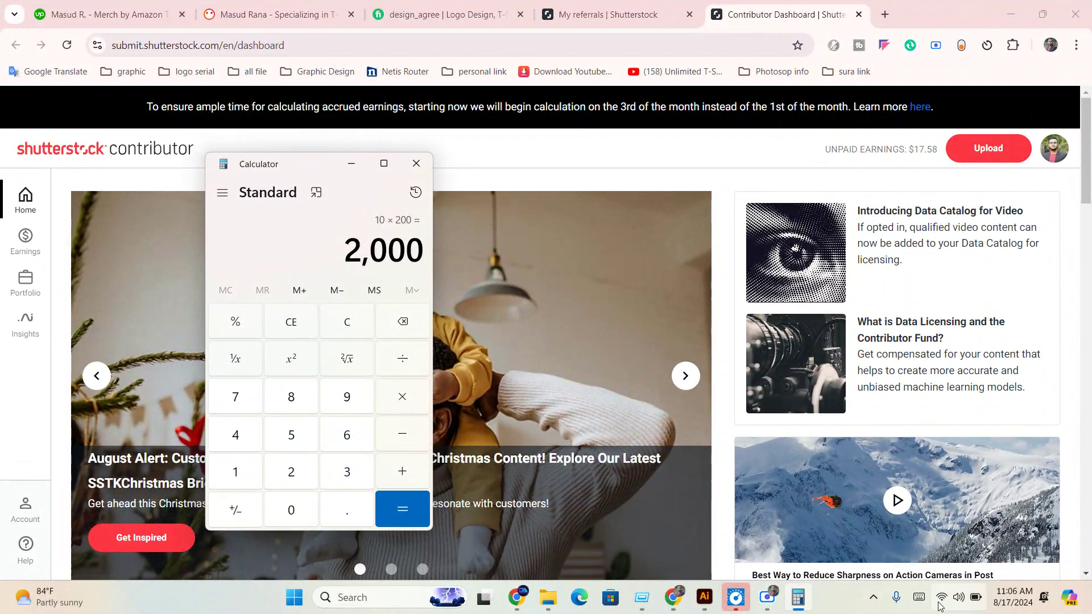
- Bring up the Scre.io recorder to confirm it is running, hide it, then reopen it
click(767, 597)
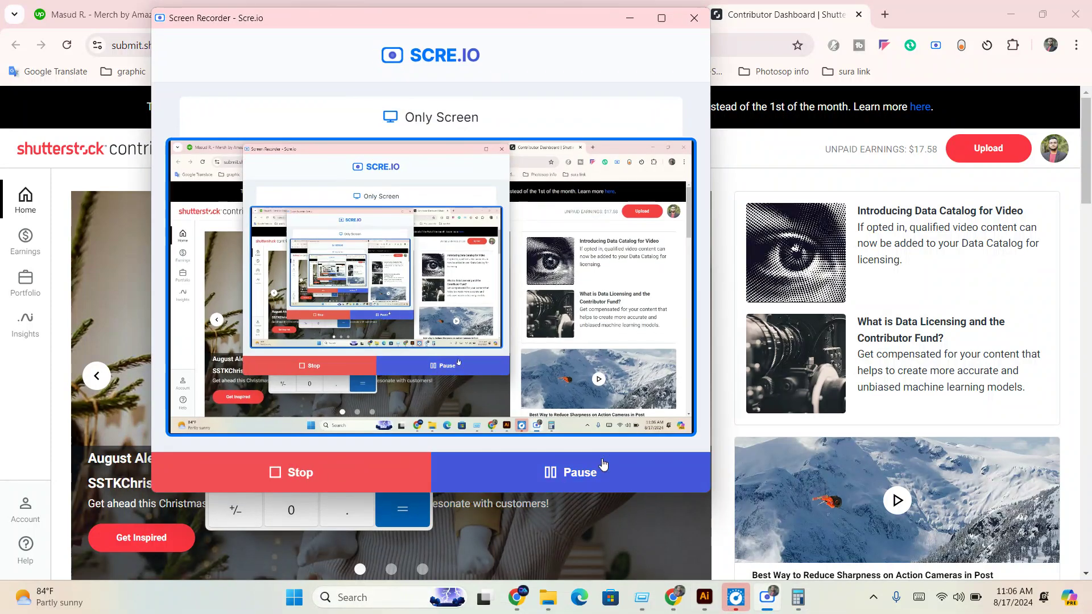
click(629, 17)
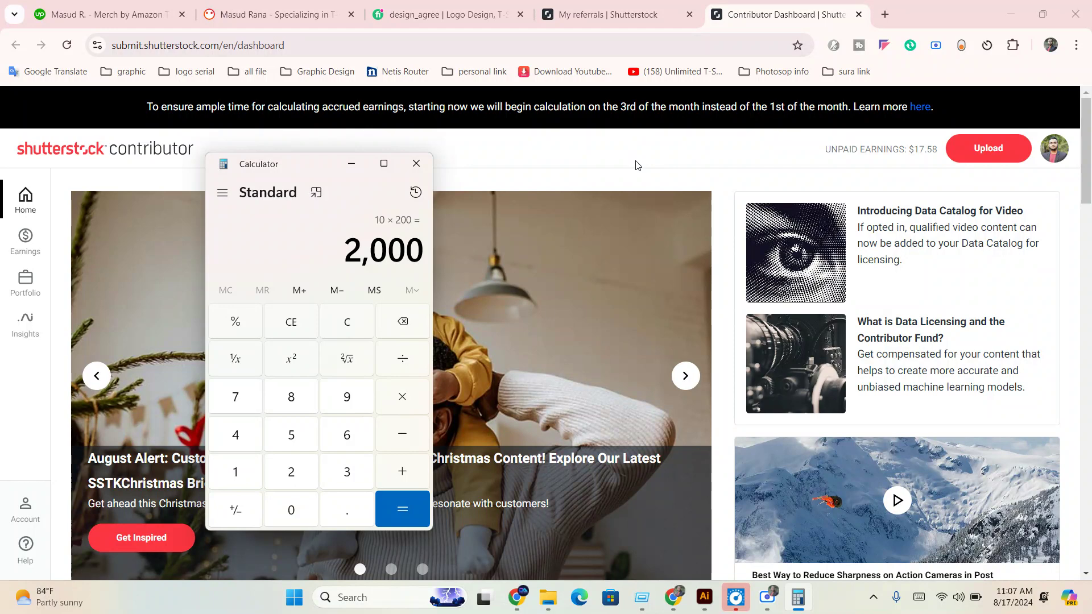
mouse_move(547, 312)
click(767, 597)
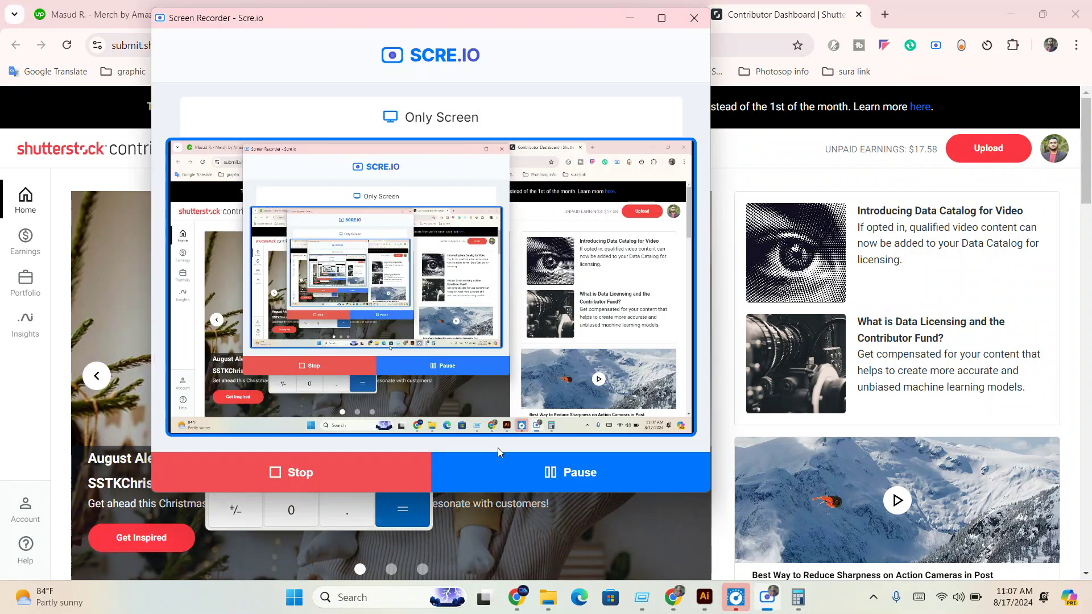
- Bring the Shutterstock dashboard window forward, then switch to the Fiverr profile tab
click(678, 607)
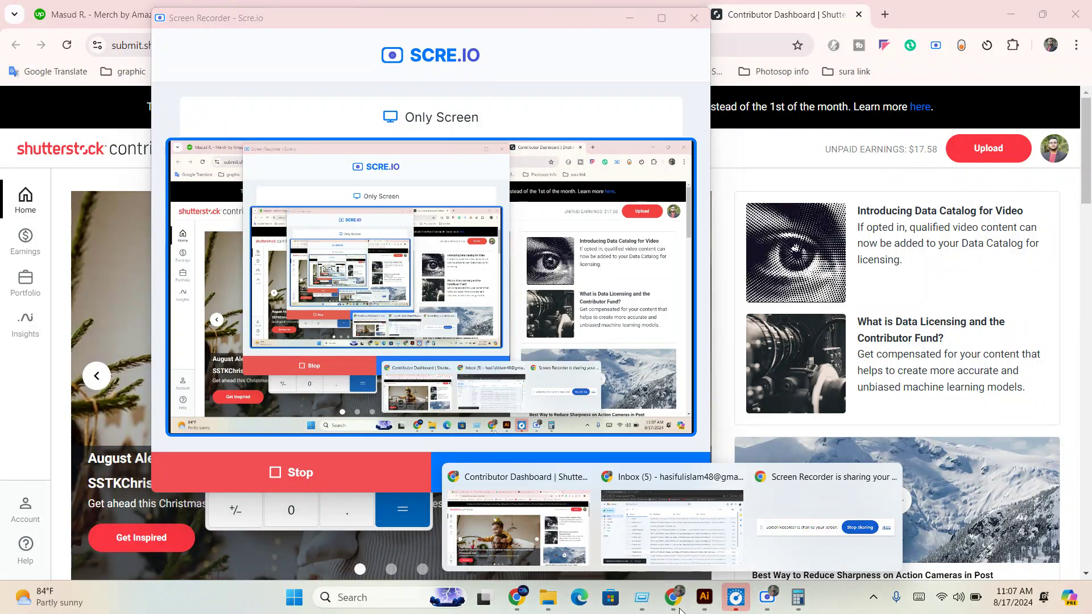
mouse_move(515, 521)
click(529, 548)
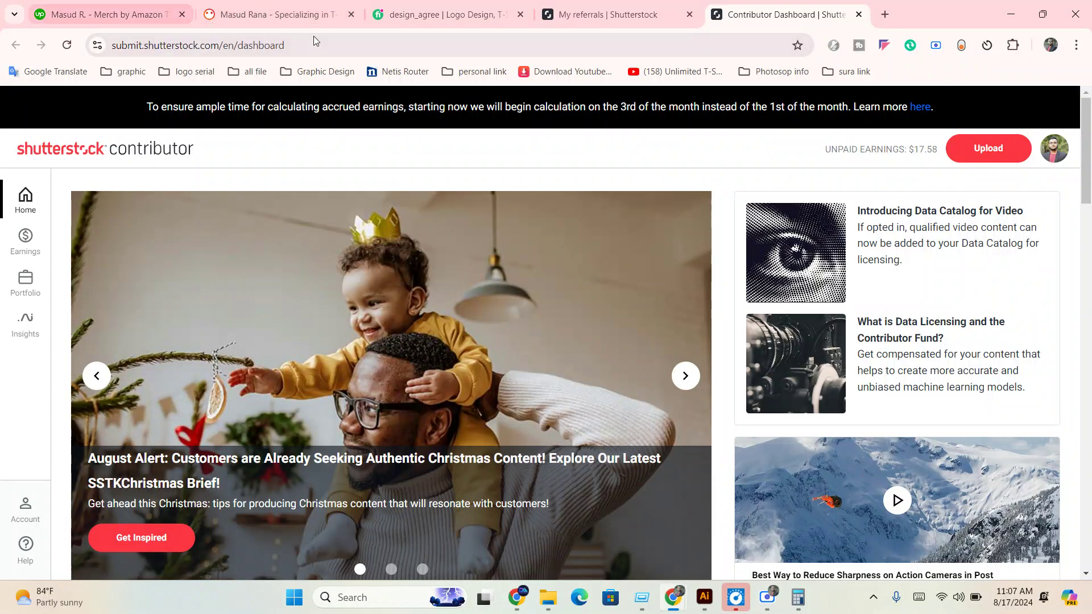
click(432, 13)
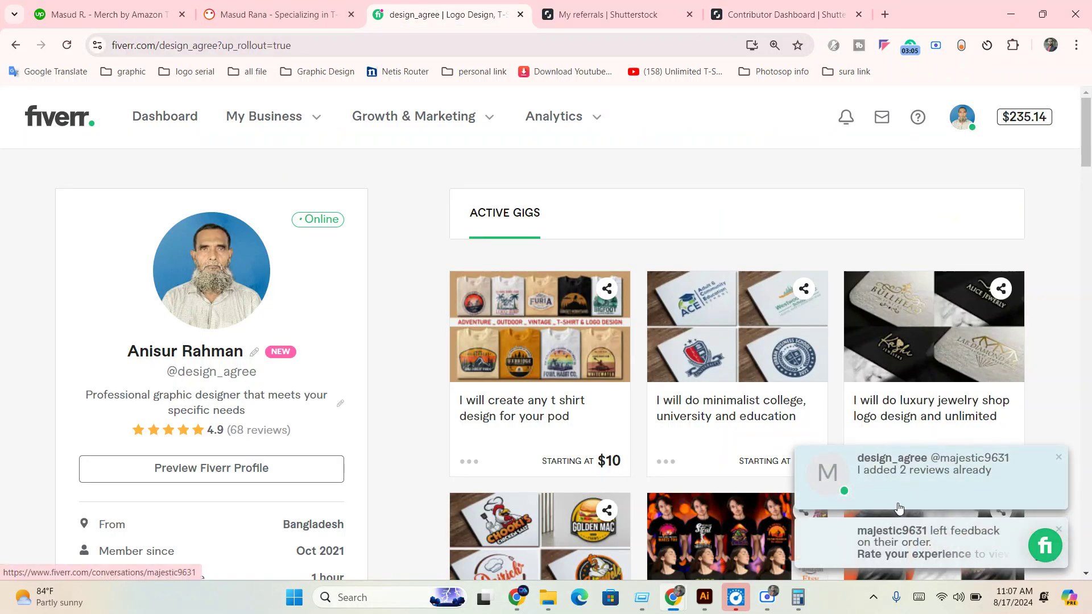
- Open the completed Fiverr order the buyer just reviewed and scroll through it
click(910, 559)
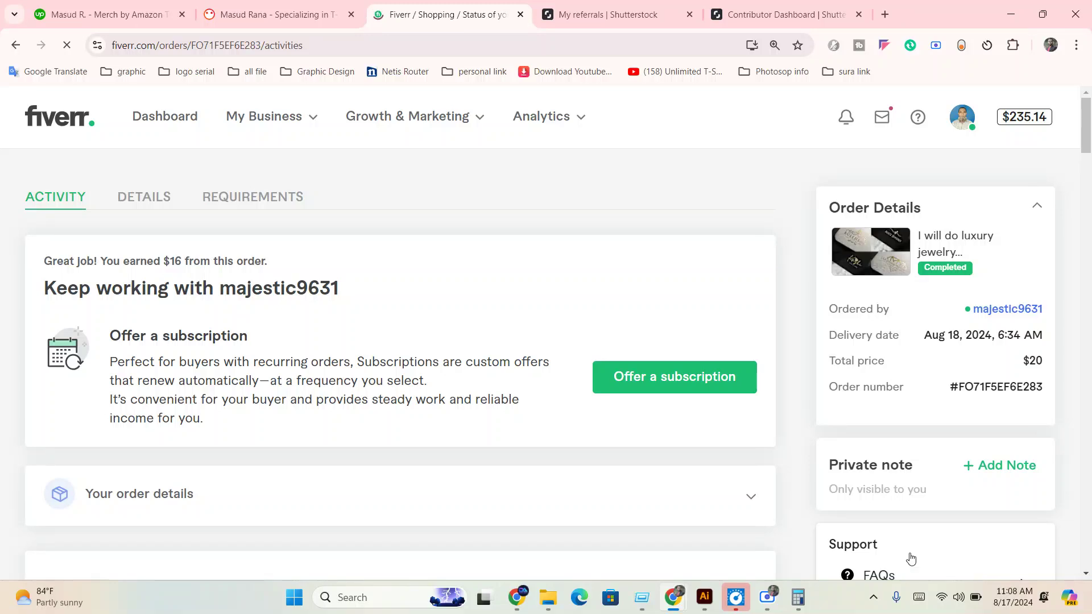
scroll(661, 564, down, 2)
scroll(654, 551, down, 5)
scroll(482, 397, down, 3)
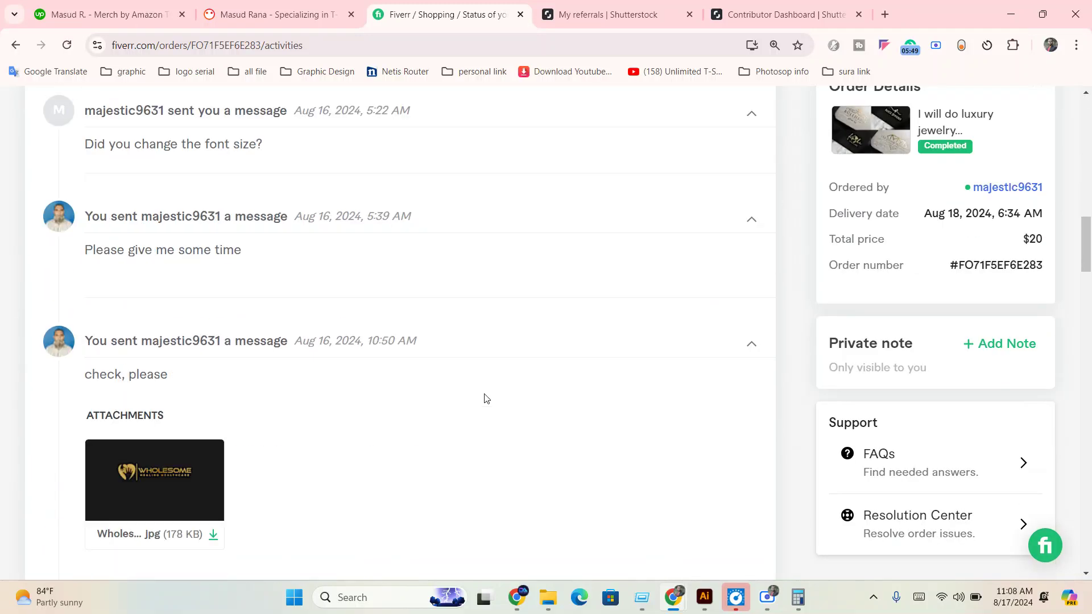
scroll(483, 401, down, 3)
scroll(485, 392, down, 3)
scroll(489, 399, down, 5)
scroll(494, 402, down, 5)
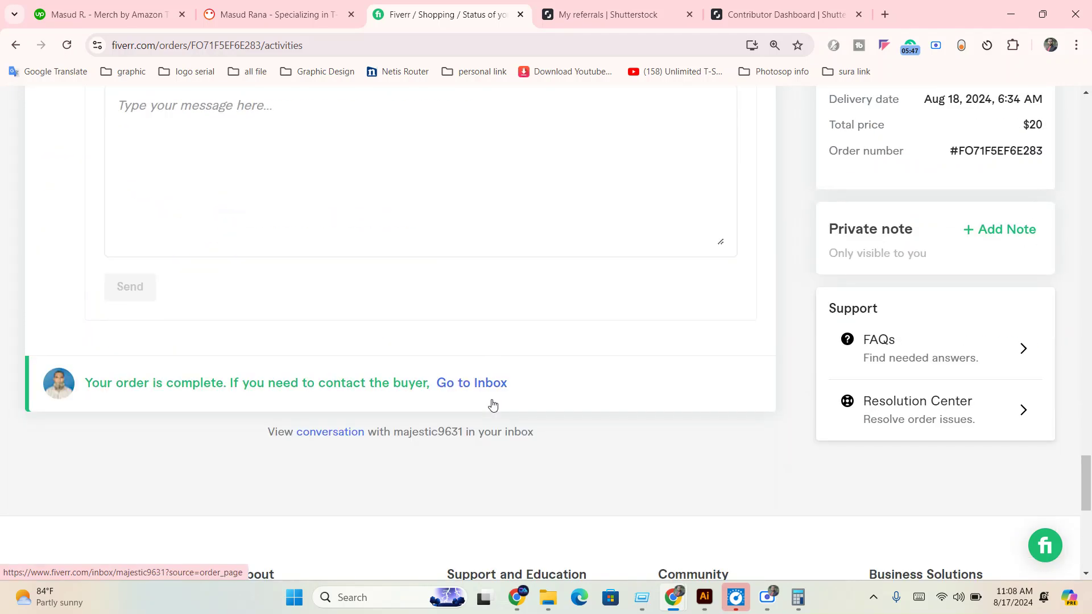
scroll(494, 401, up, 3)
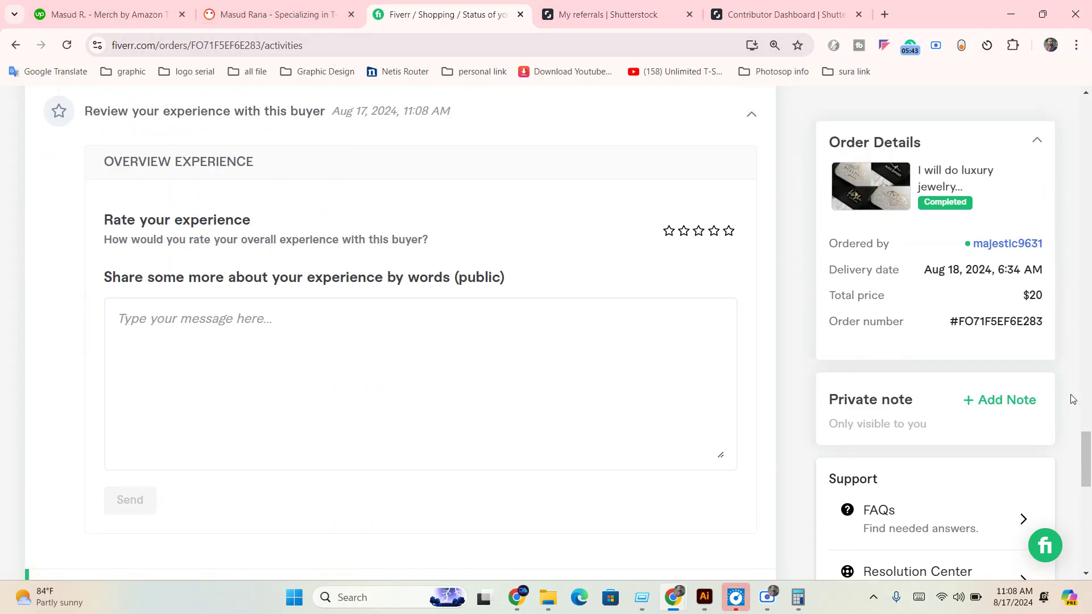
drag(1086, 458, 1089, 85)
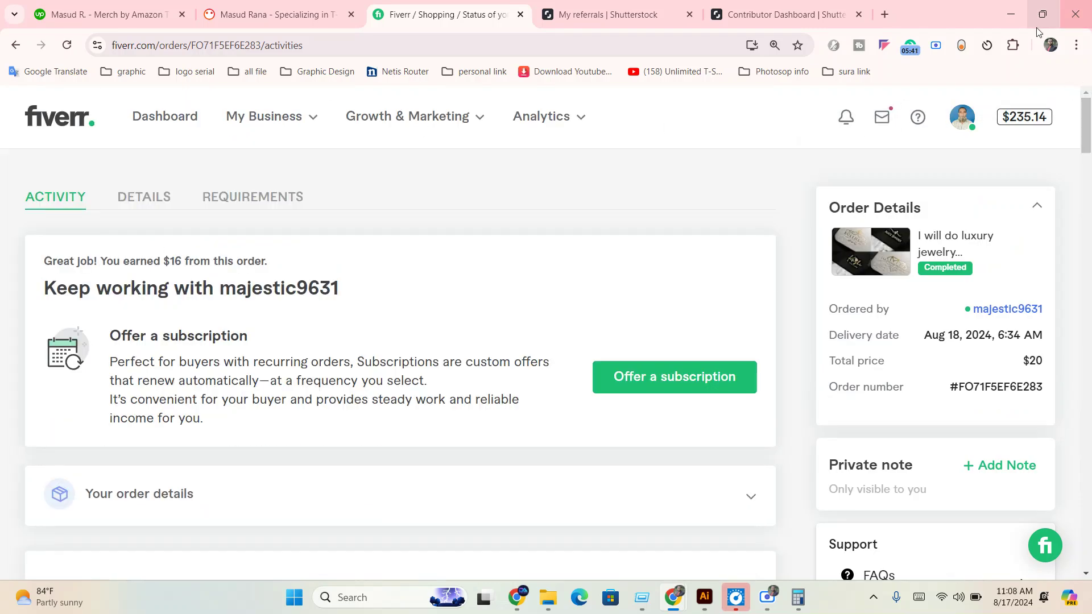
- Minimize the Fiverr window and bring the Shutterstock Contributor Dashboard window to the front
click(1012, 15)
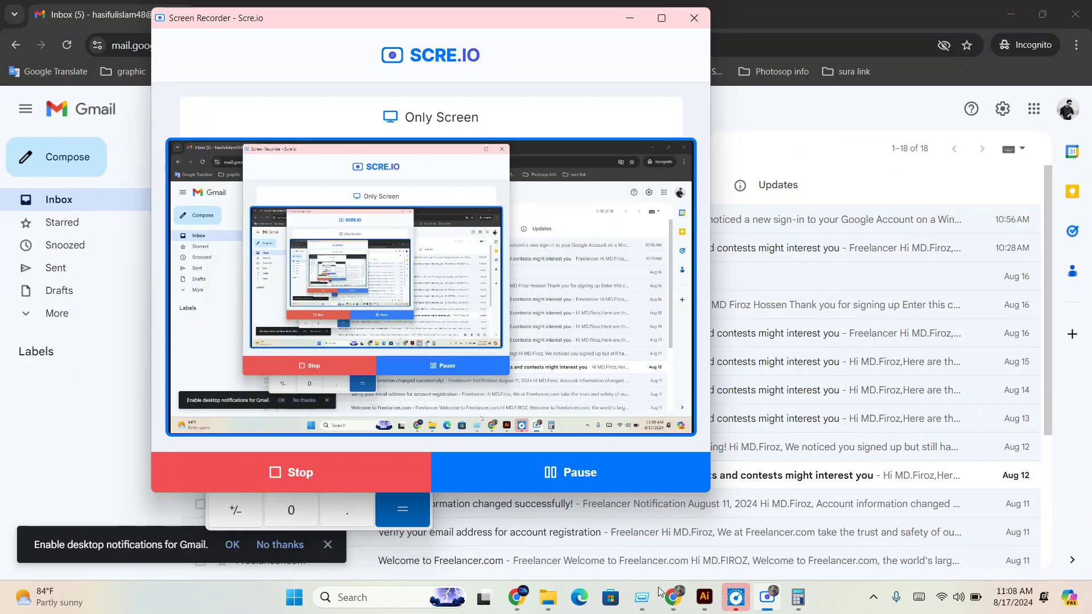
click(673, 597)
click(633, 550)
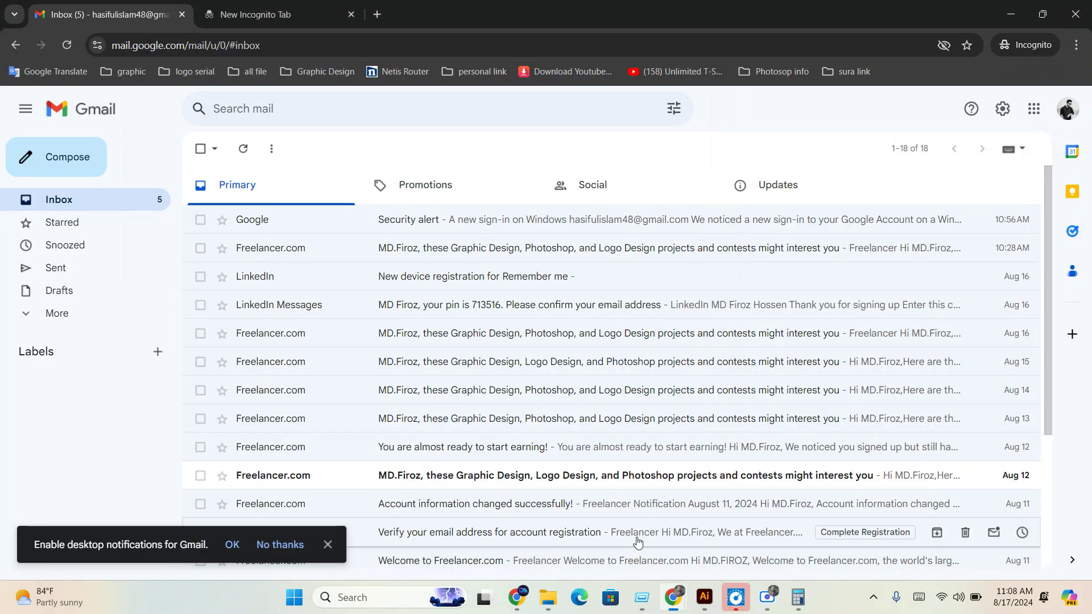
click(512, 560)
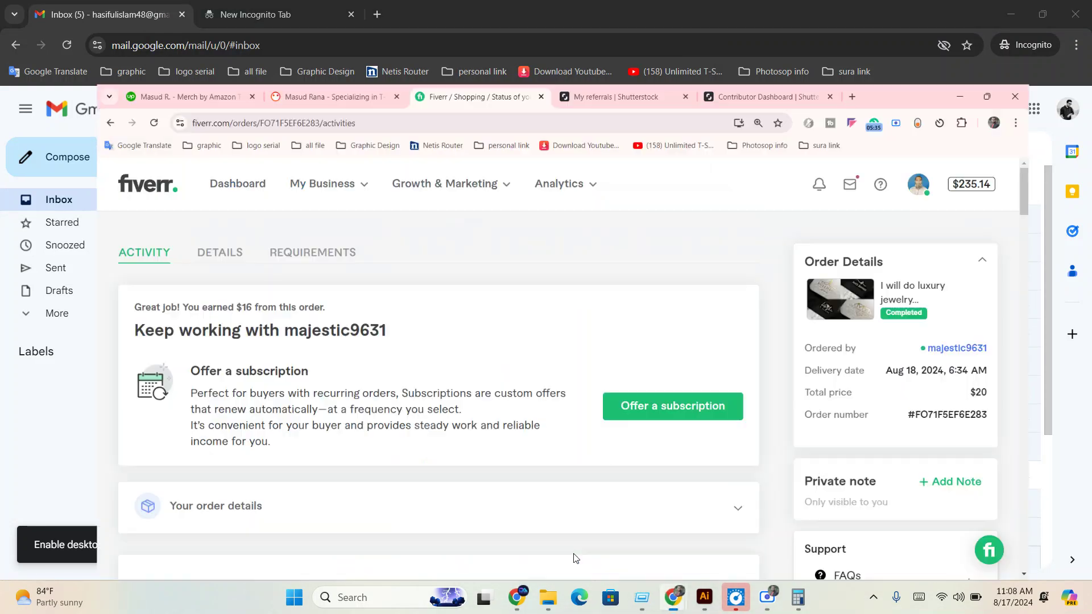
click(775, 15)
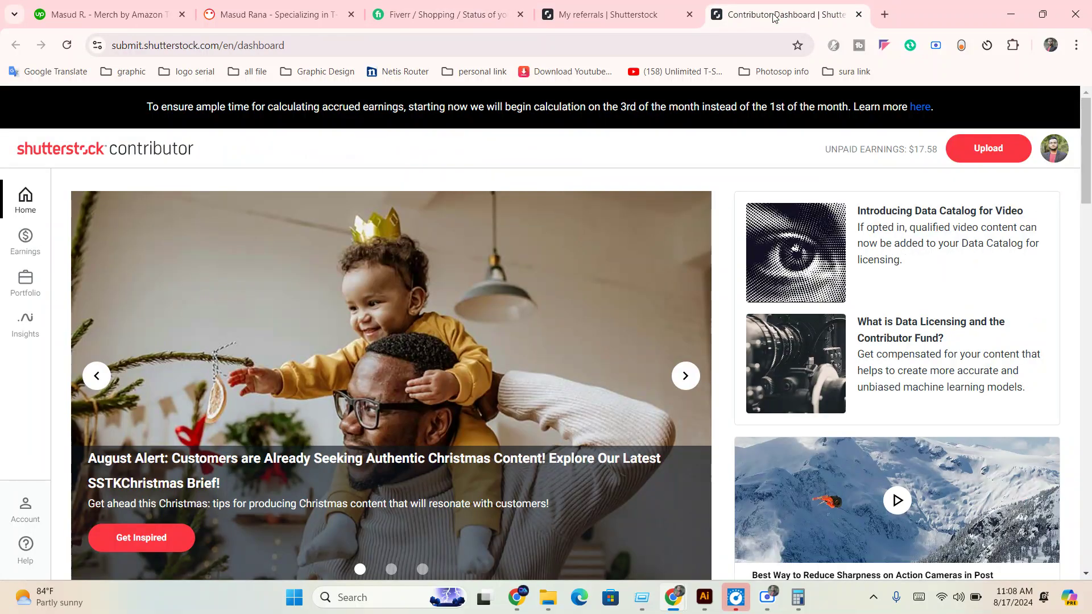
click(584, 11)
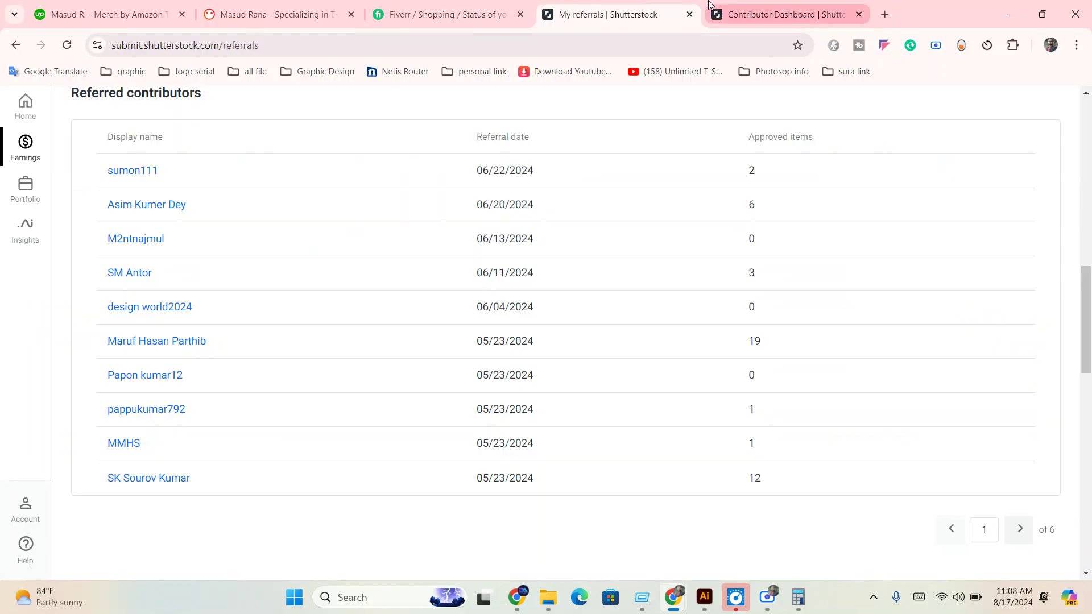
click(761, 12)
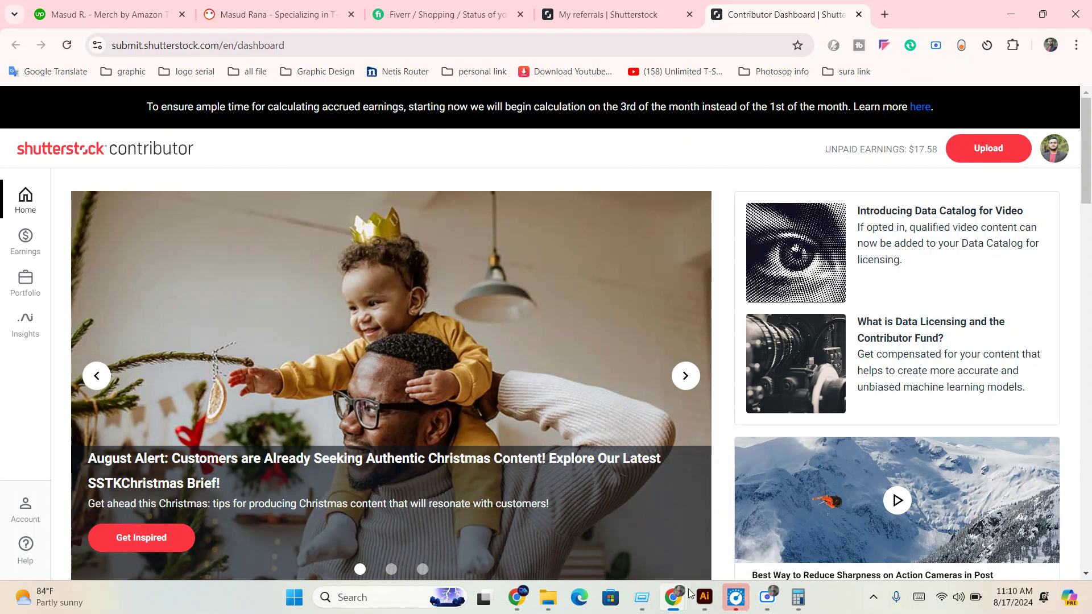
- Check Gmail and the Facebook group post, then return to Shutterstock's My referrals list
click(692, 542)
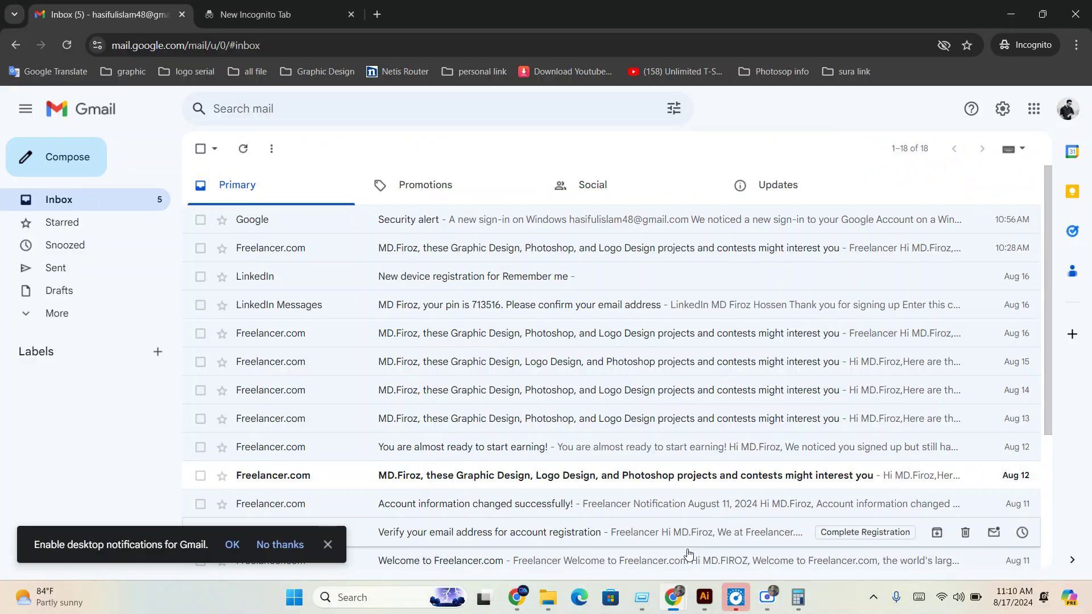
click(517, 597)
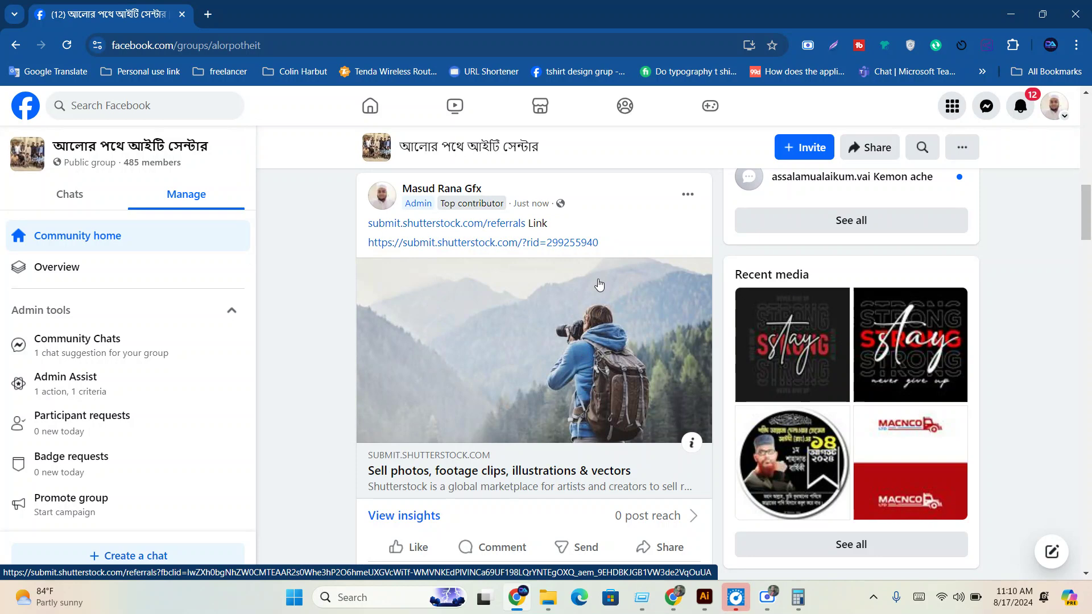
click(673, 597)
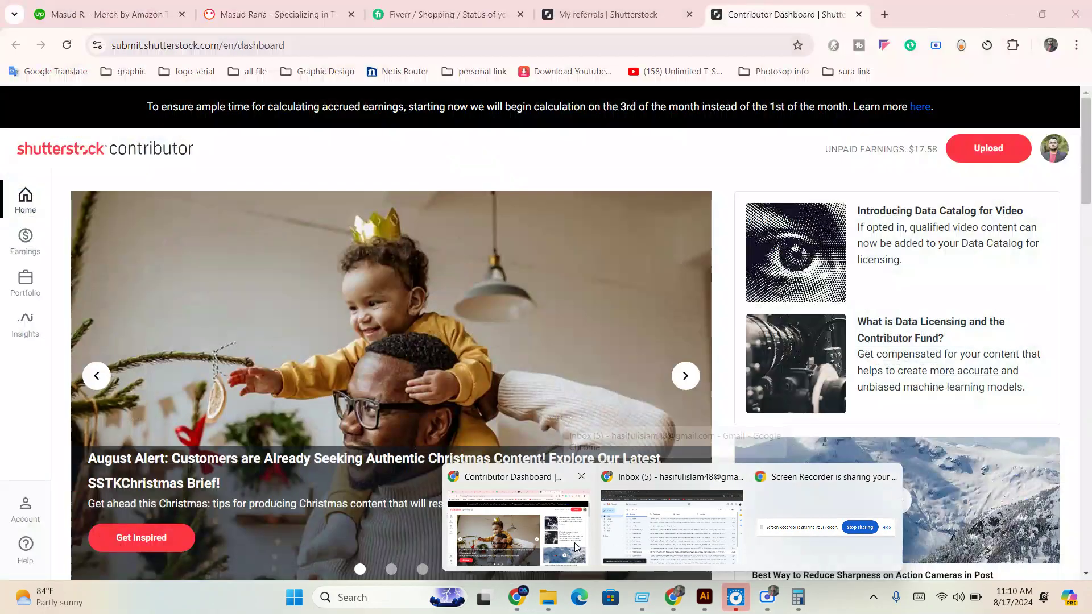
click(571, 541)
key(ctrl+shift+Tab)
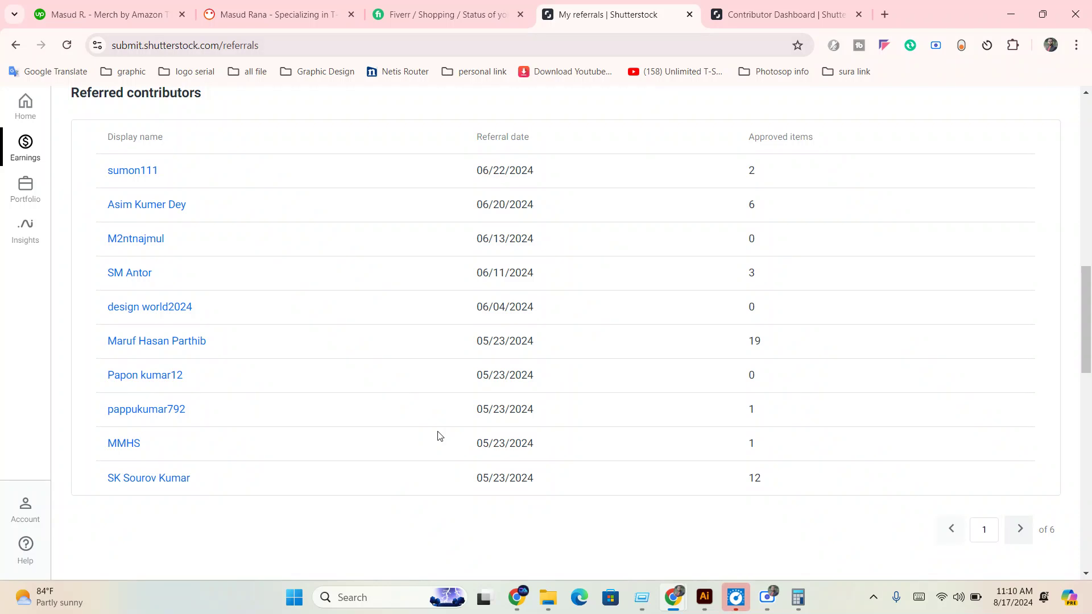
scroll(438, 434, up, 2)
scroll(335, 451, down, 2)
scroll(496, 481, down, 1)
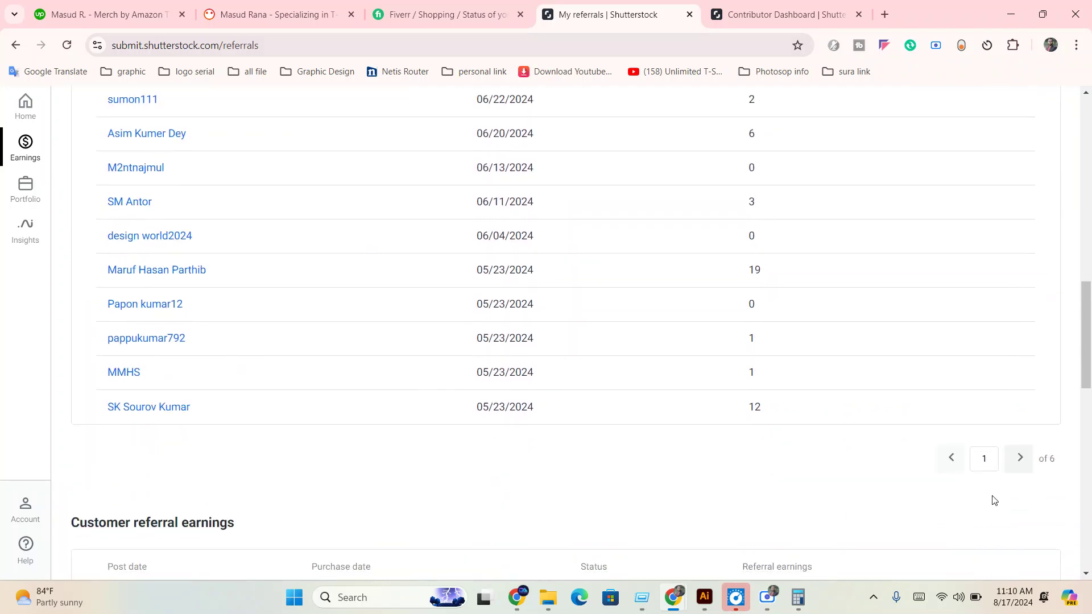
- Open the 12-item referred contributor's profile in a new tab and browse their 12 images
click(123, 415)
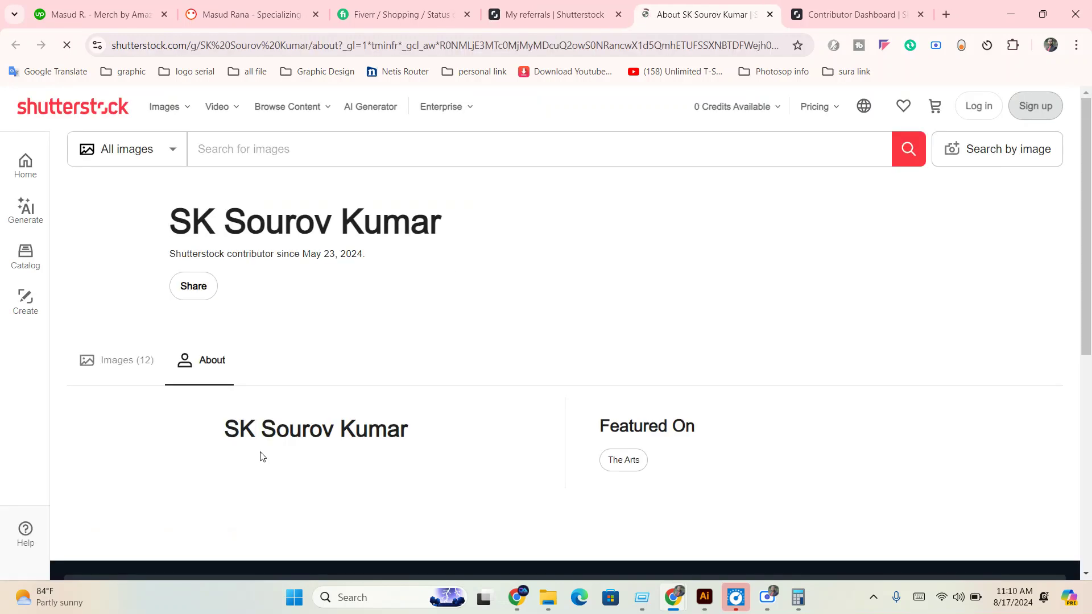
click(134, 370)
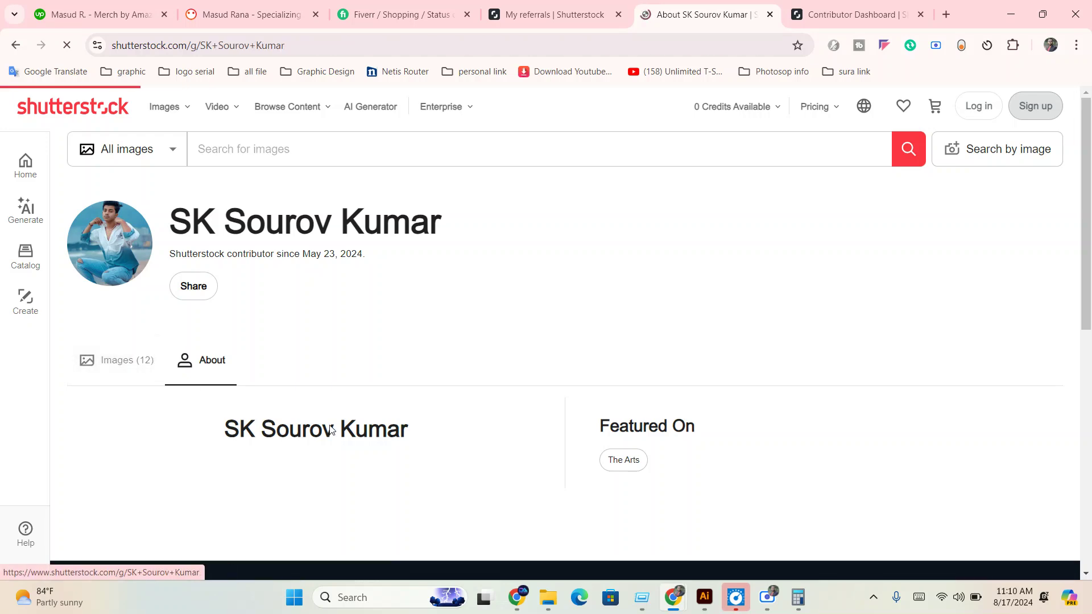
scroll(318, 467, down, 3)
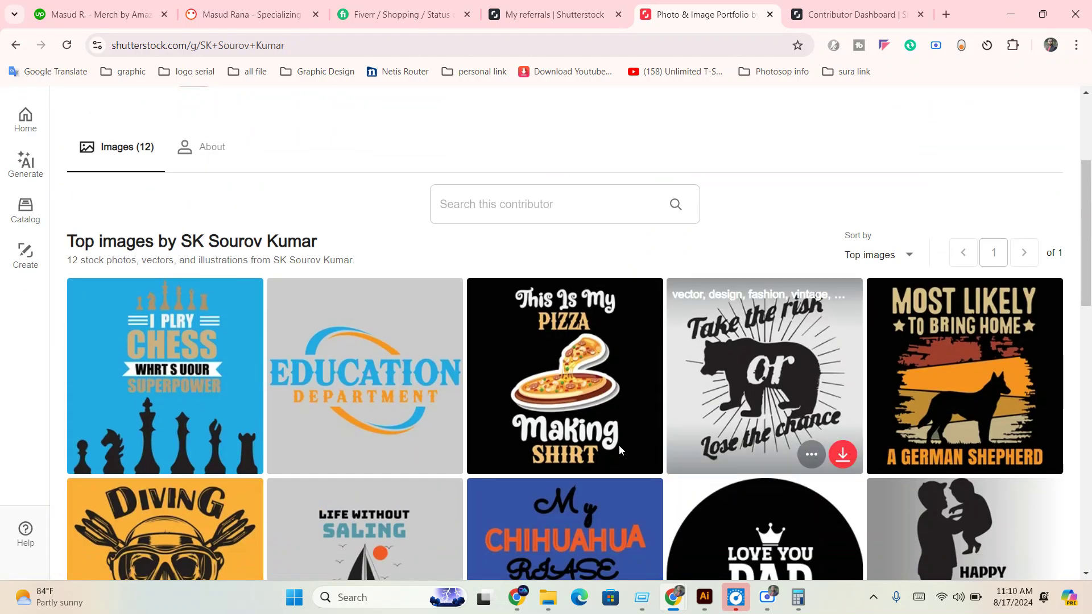
scroll(619, 445, down, 4)
scroll(562, 335, down, 2)
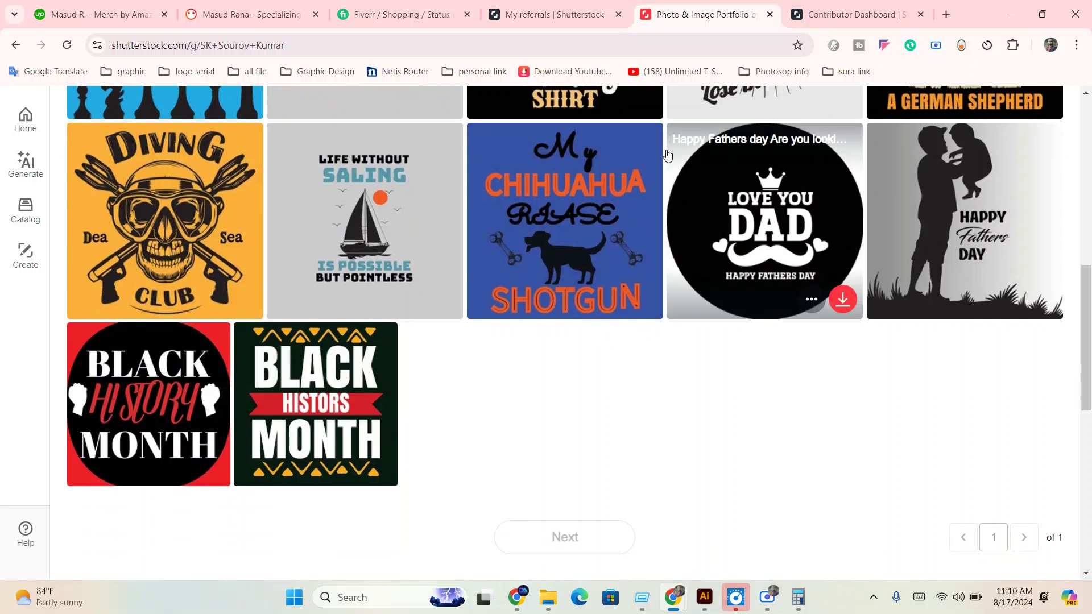
- Return to the My referrals tab and go to page 2 of referred contributors
click(515, 14)
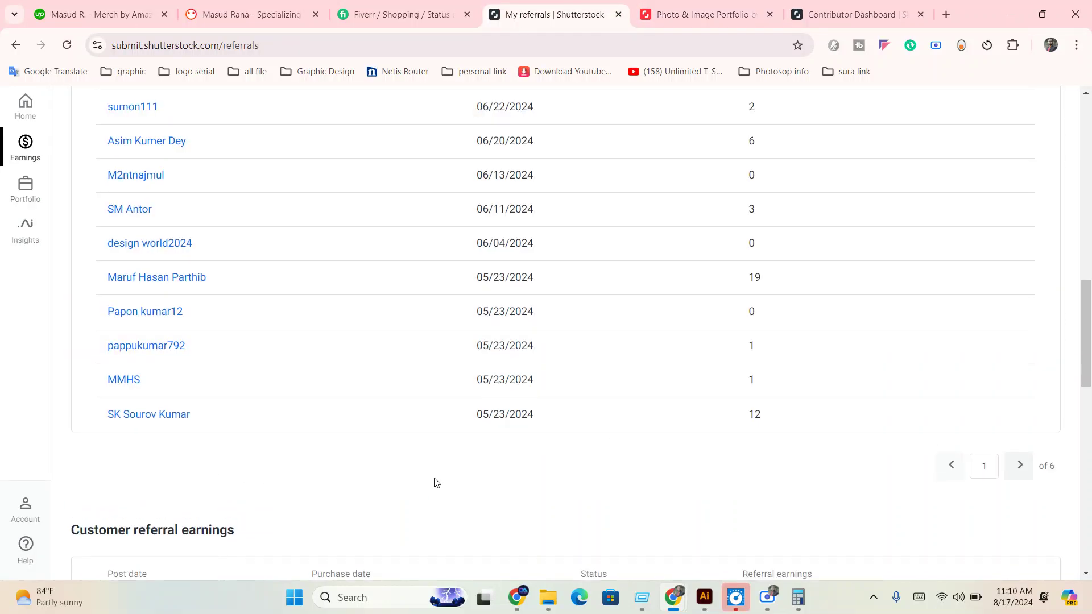
scroll(432, 479, up, 8)
scroll(421, 480, down, 5)
scroll(422, 482, down, 5)
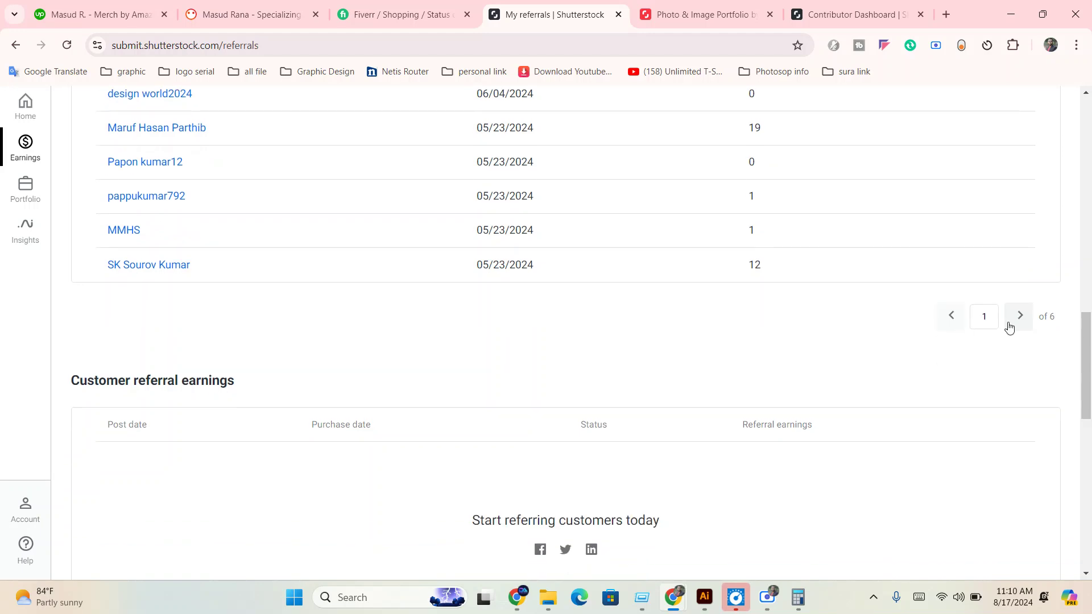
click(1019, 317)
scroll(501, 415, up, 3)
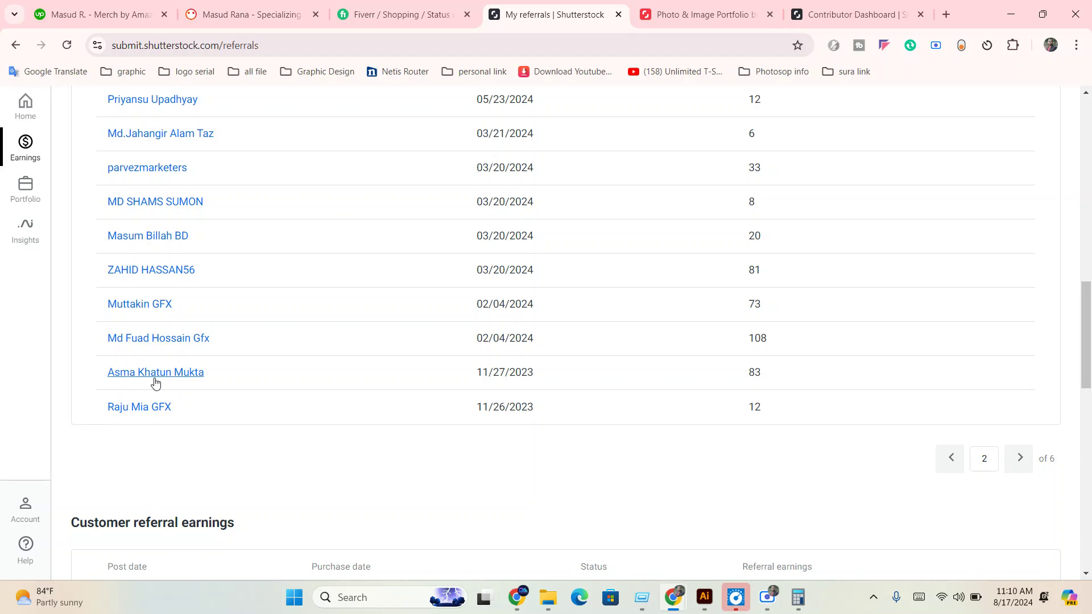
- Open the 83-item and 108-item contributors' profiles in new tabs
right_click(157, 379)
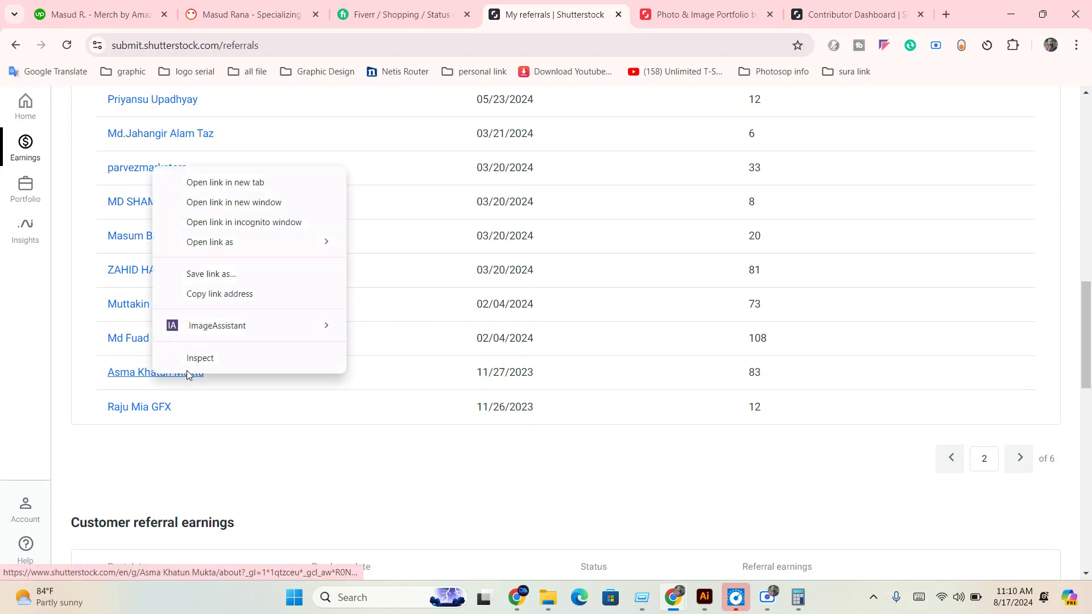
click(222, 181)
scroll(351, 421, up, 1)
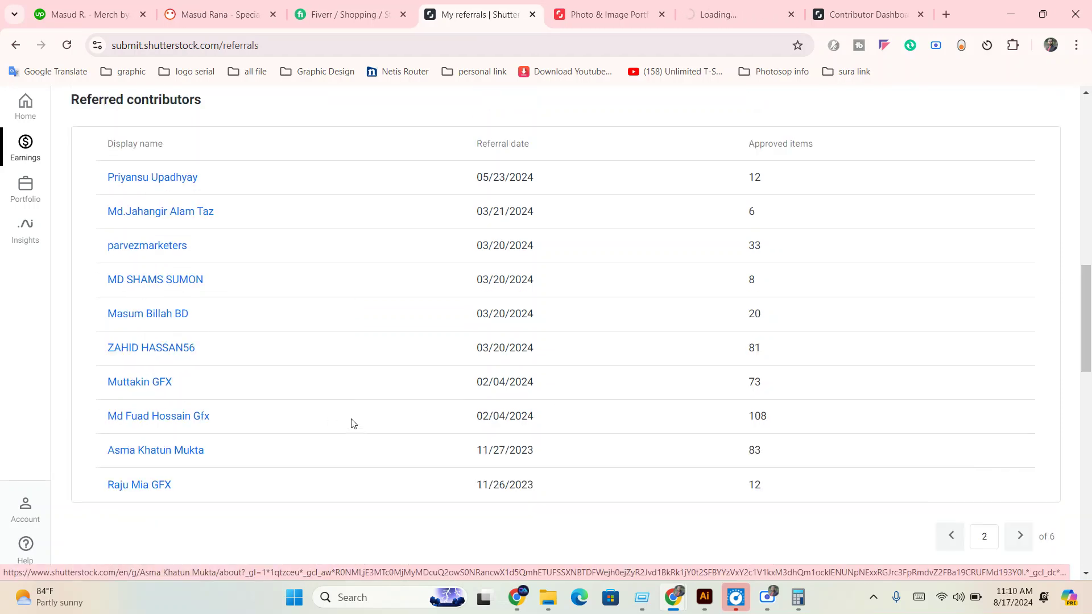
scroll(312, 489, up, 1)
scroll(280, 497, down, 1)
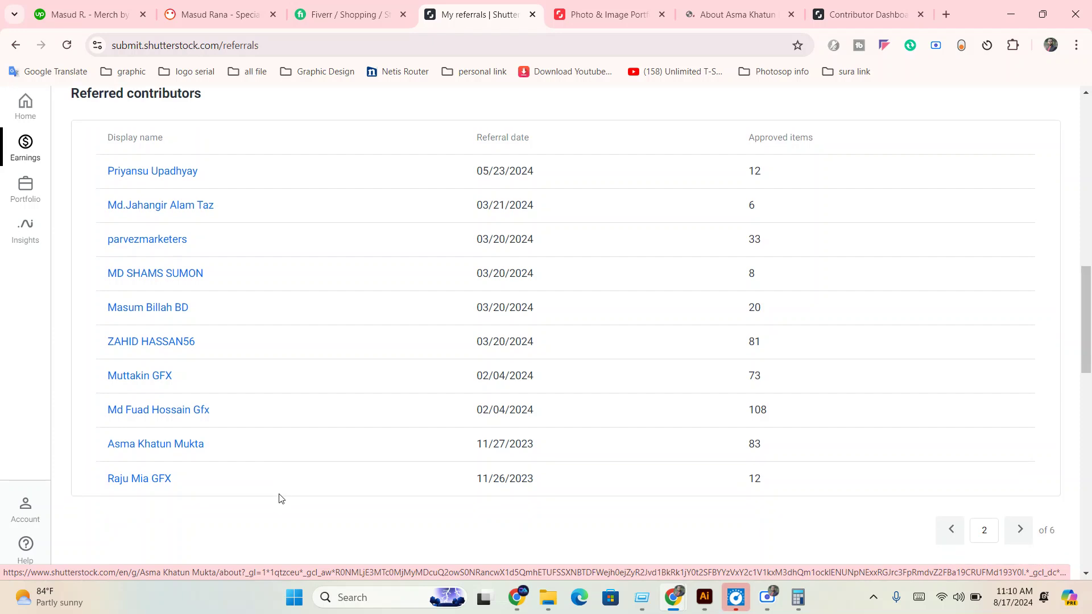
right_click(147, 411)
click(223, 224)
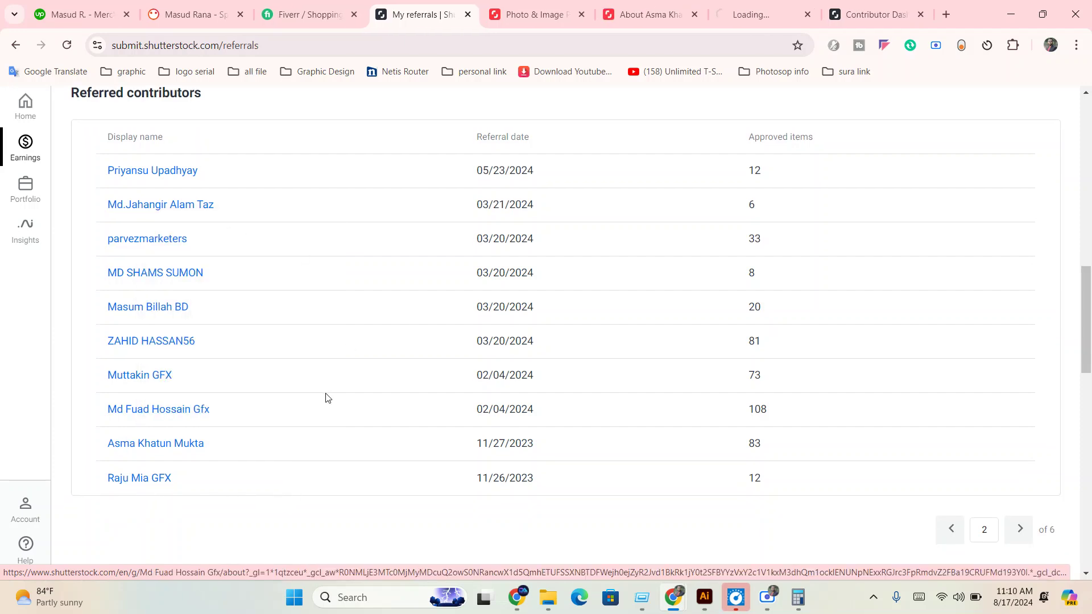
- Open the 108-item contributor's image portfolio and scroll down through the gallery
click(756, 15)
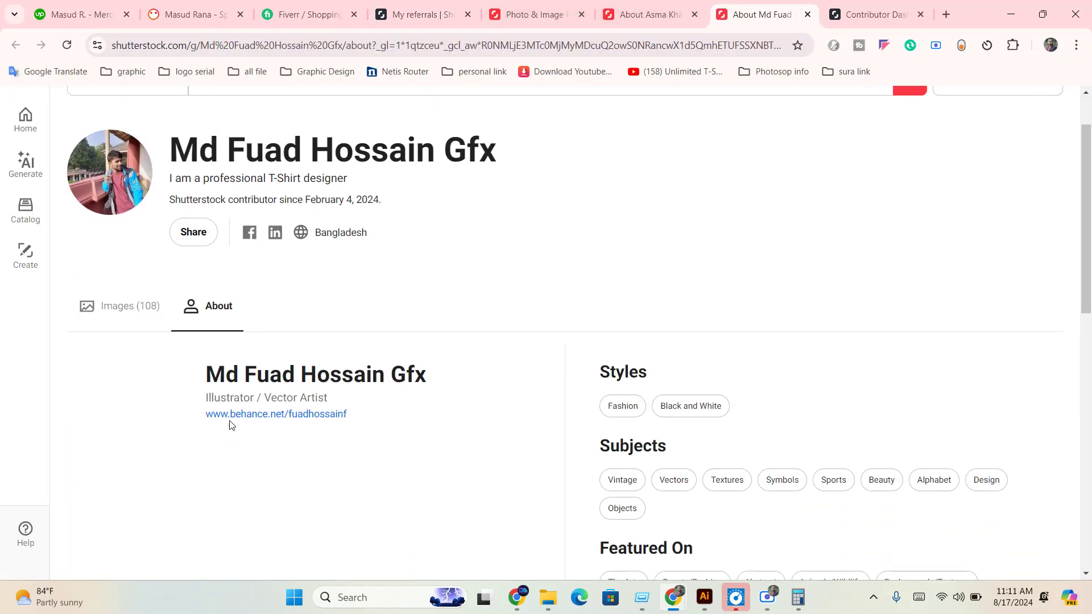
click(130, 318)
scroll(346, 420, down, 6)
scroll(350, 424, down, 2)
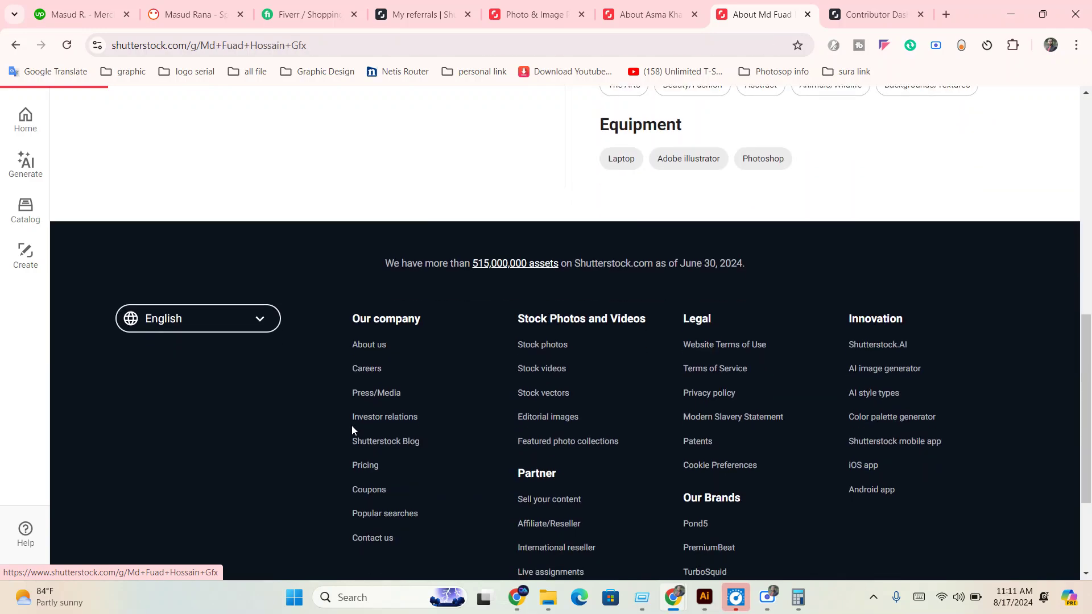
scroll(348, 429, down, 5)
scroll(348, 434, down, 1)
scroll(348, 436, down, 3)
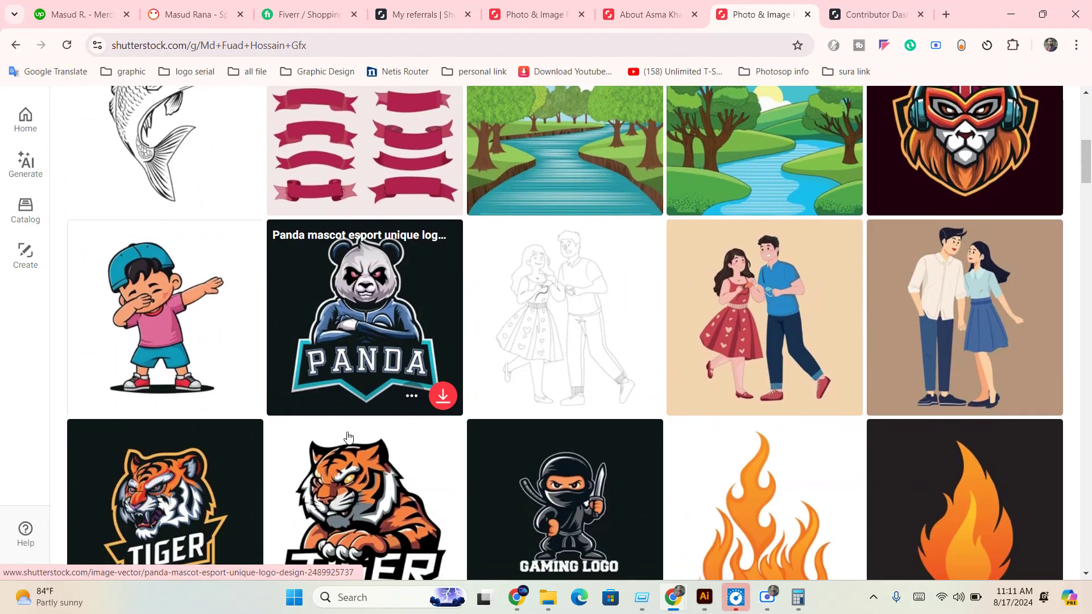
scroll(348, 436, down, 3)
scroll(348, 436, down, 3)
scroll(348, 436, down, 4)
scroll(348, 436, up, 2)
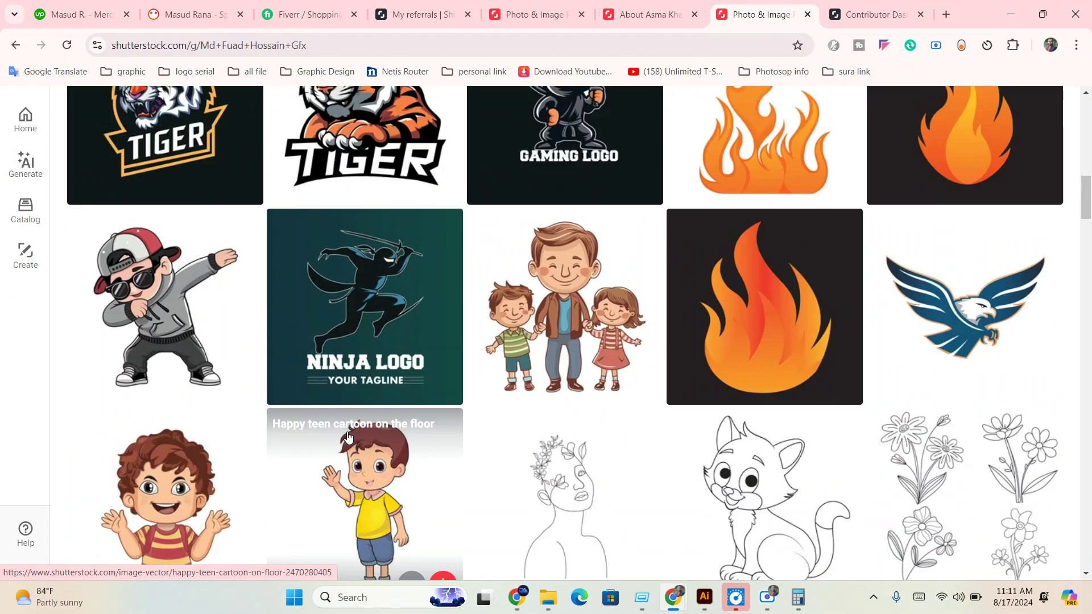
scroll(352, 409, up, 2)
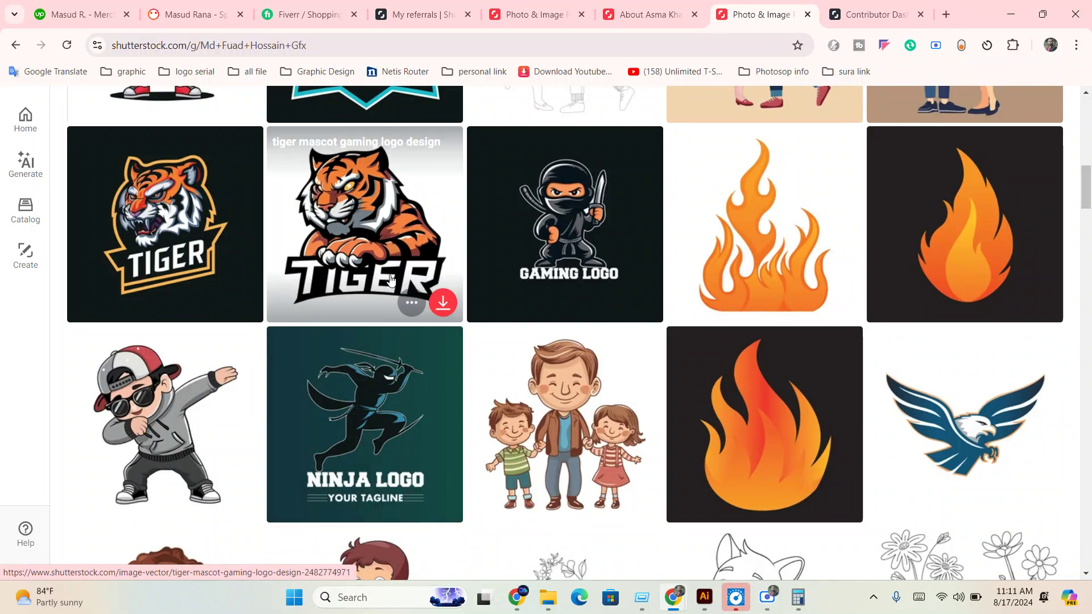
scroll(373, 392, down, 2)
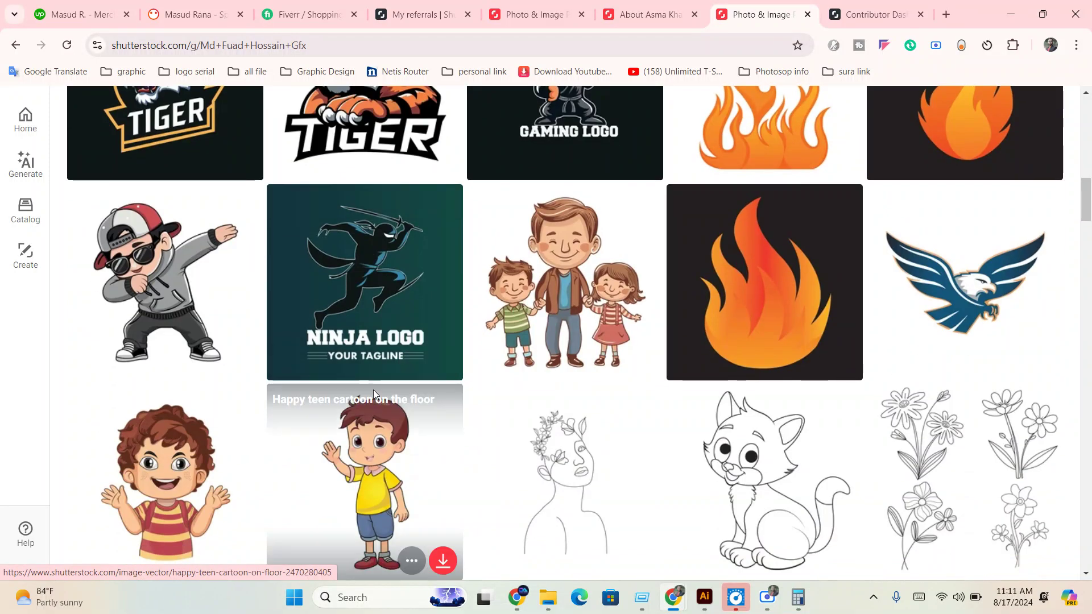
scroll(367, 390, down, 5)
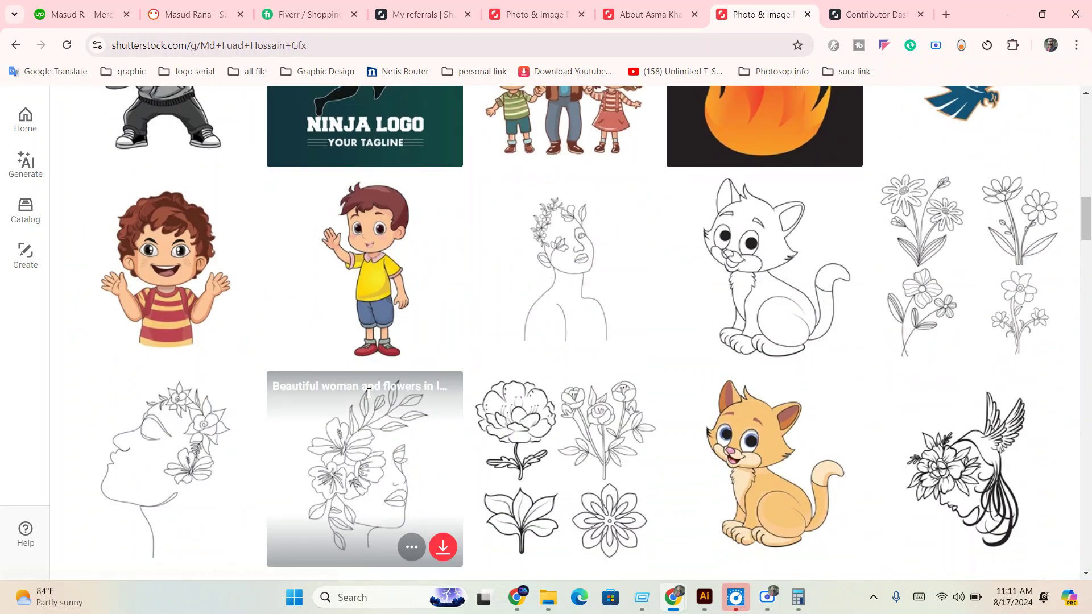
scroll(365, 392, down, 3)
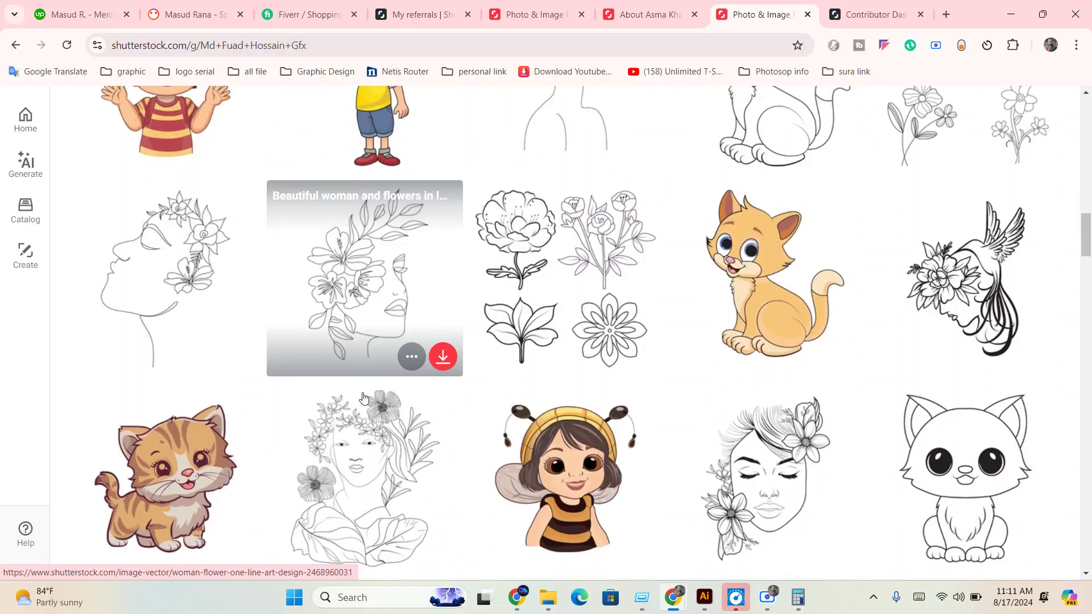
scroll(361, 398, down, 2)
scroll(361, 398, down, 1)
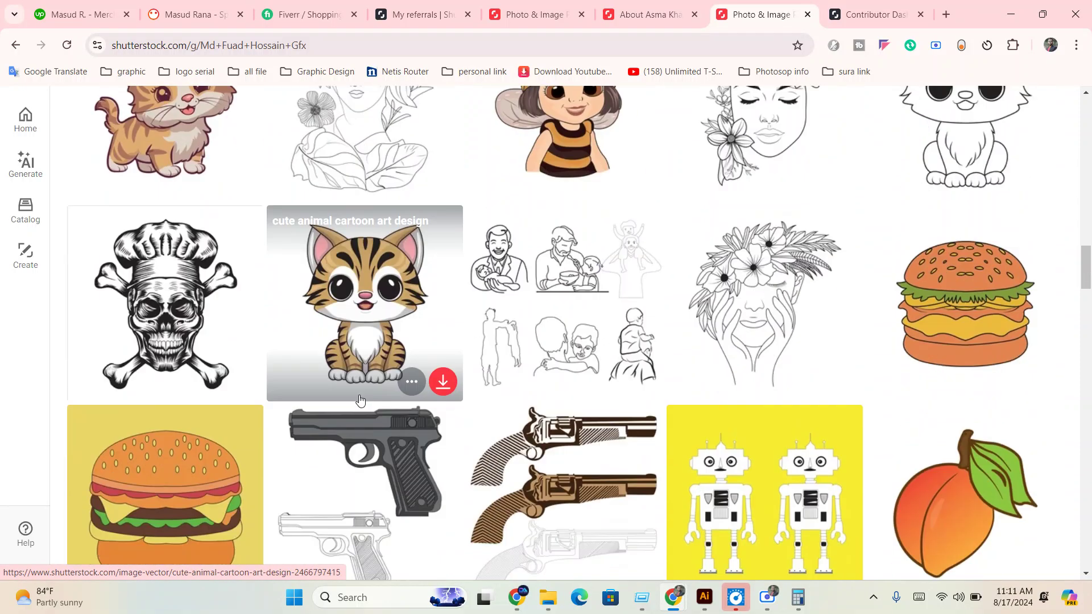
scroll(359, 400, down, 2)
scroll(357, 401, down, 3)
scroll(354, 405, down, 4)
scroll(364, 393, down, 2)
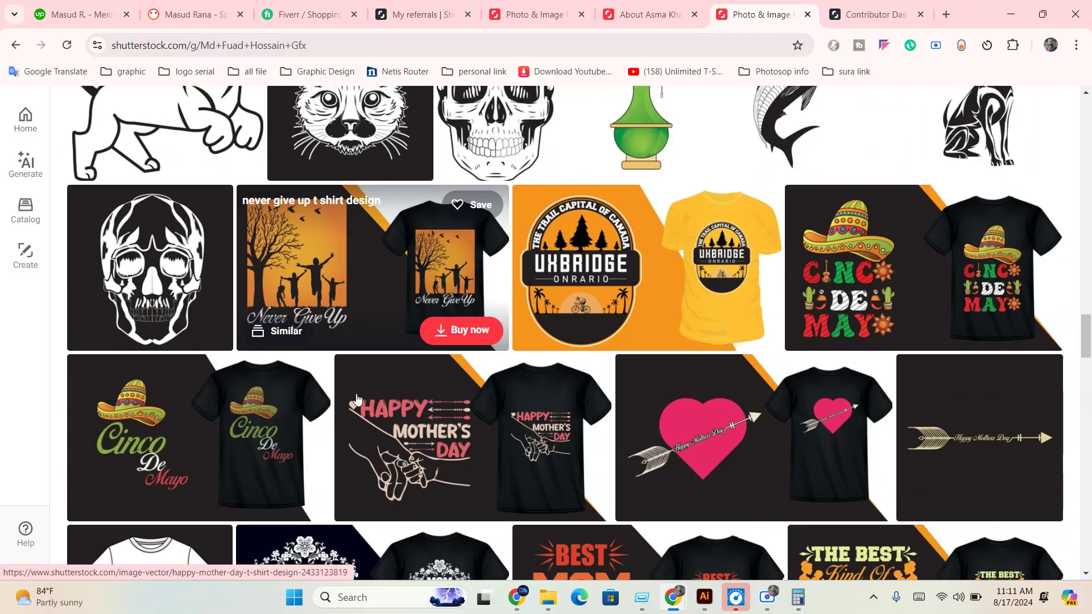
scroll(392, 370, down, 2)
scroll(421, 341, down, 3)
scroll(398, 353, down, 2)
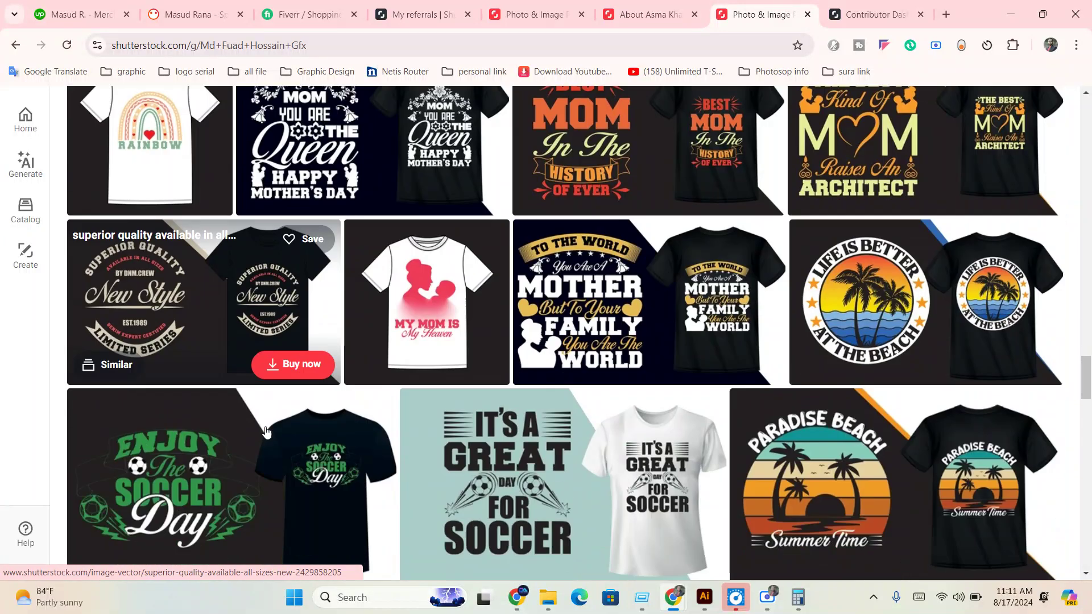
scroll(342, 426, down, 3)
- Go from the other contributor's About page back to their portfolio and scroll to the end
click(663, 20)
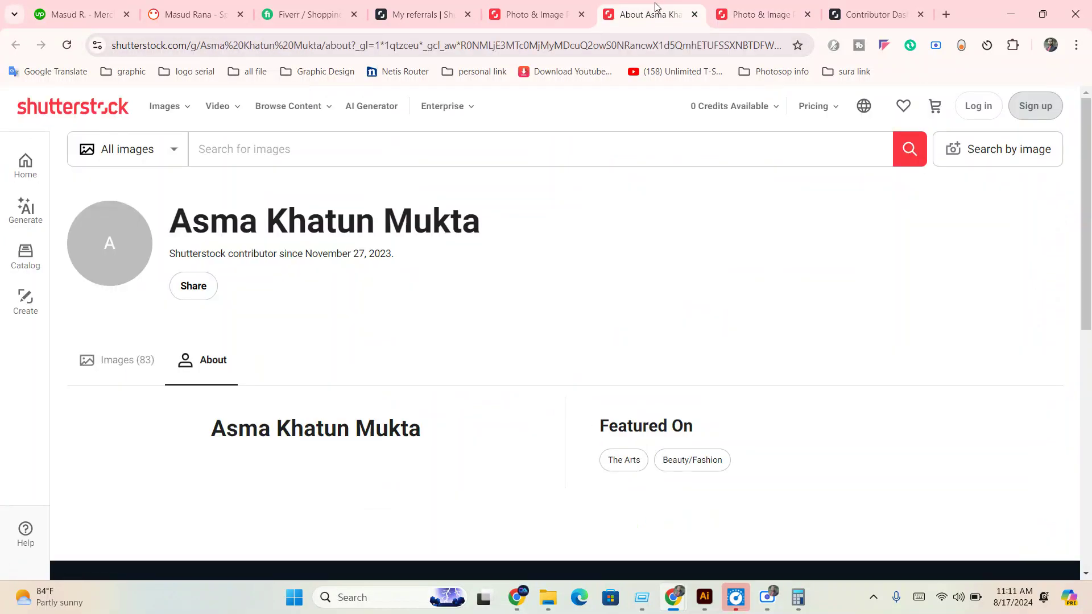
scroll(253, 401, down, 5)
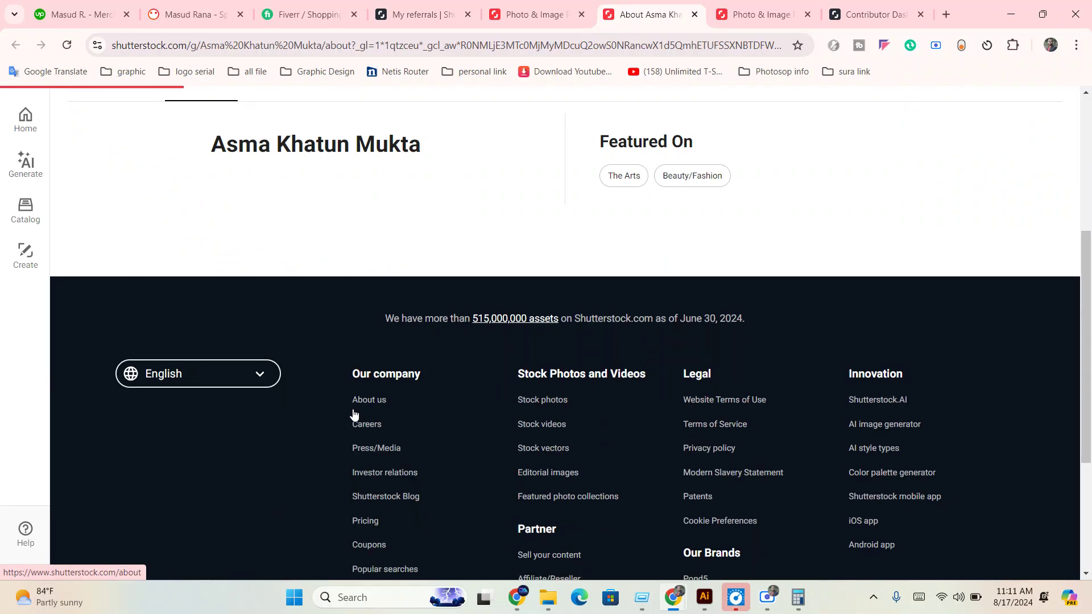
key(alt+Left)
scroll(293, 416, down, 5)
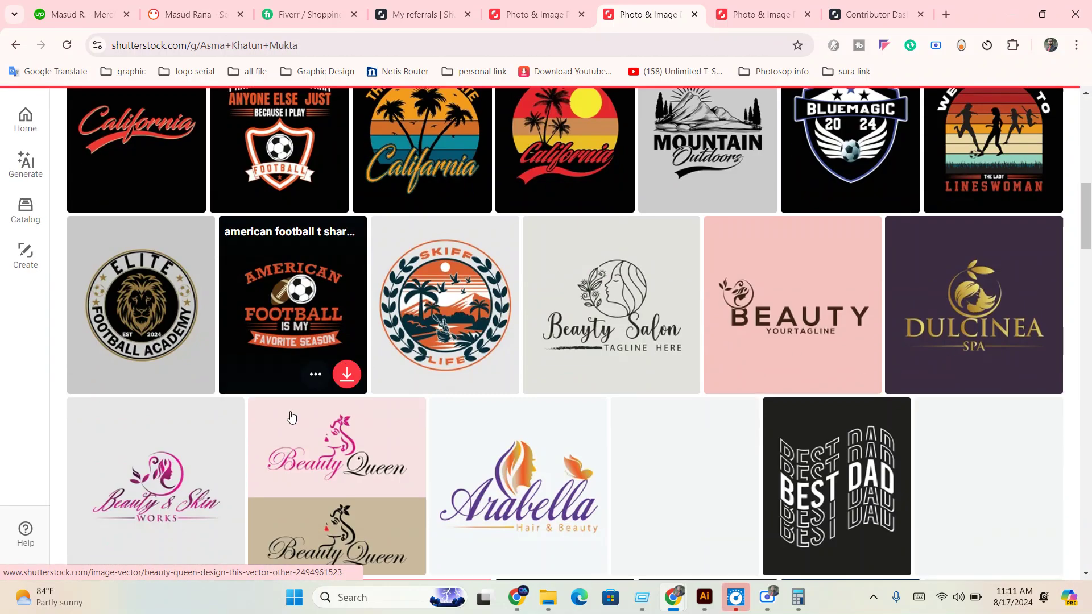
scroll(291, 418, down, 5)
scroll(289, 419, down, 3)
scroll(288, 421, down, 5)
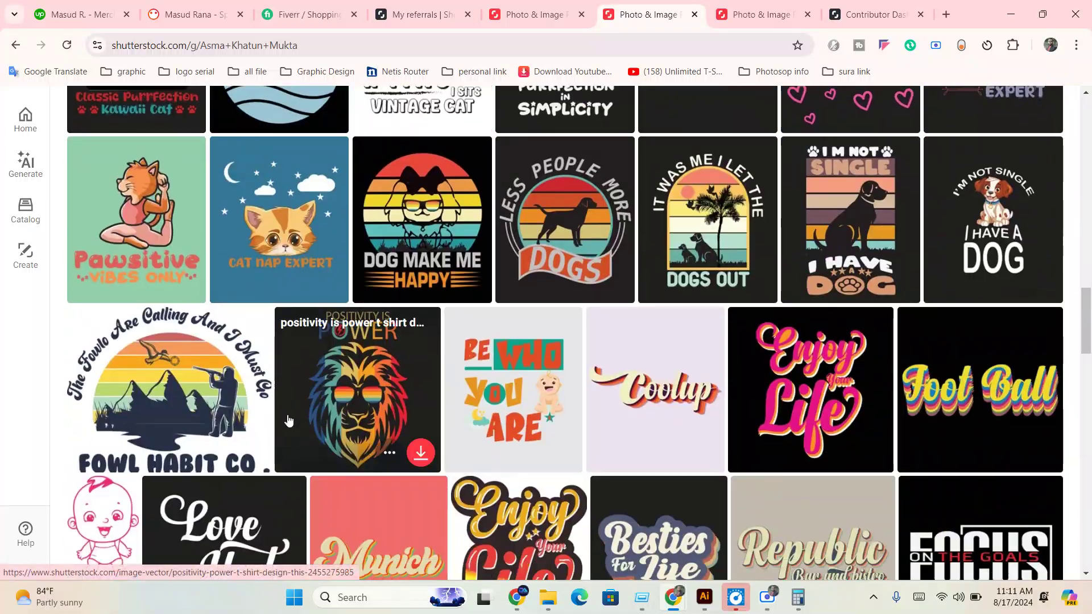
scroll(287, 422, down, 3)
scroll(286, 425, down, 5)
scroll(284, 428, down, 2)
scroll(285, 428, down, 3)
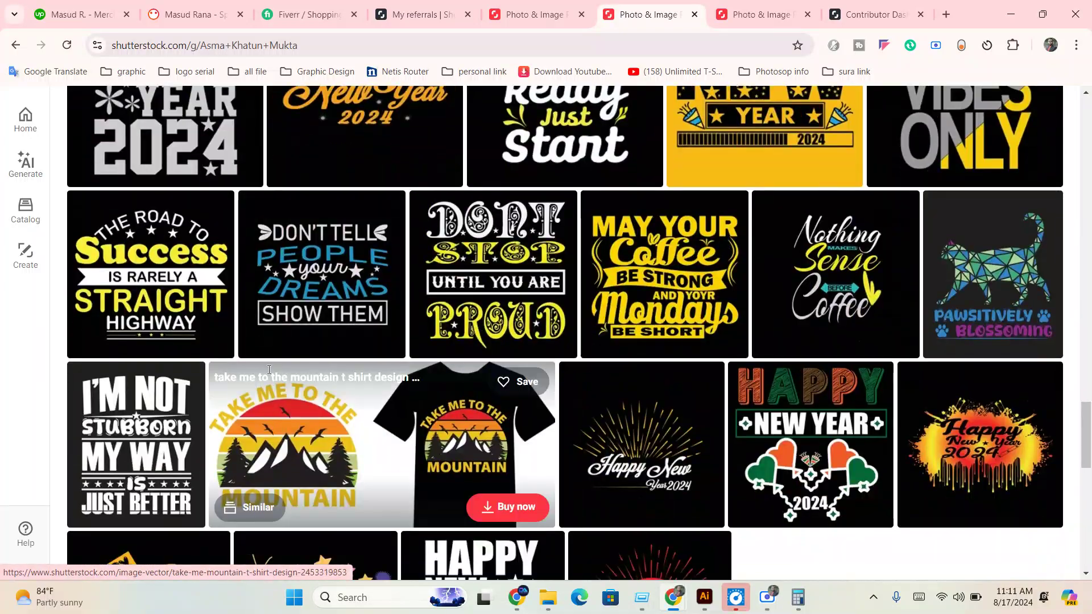
scroll(364, 372, down, 4)
scroll(364, 373, down, 1)
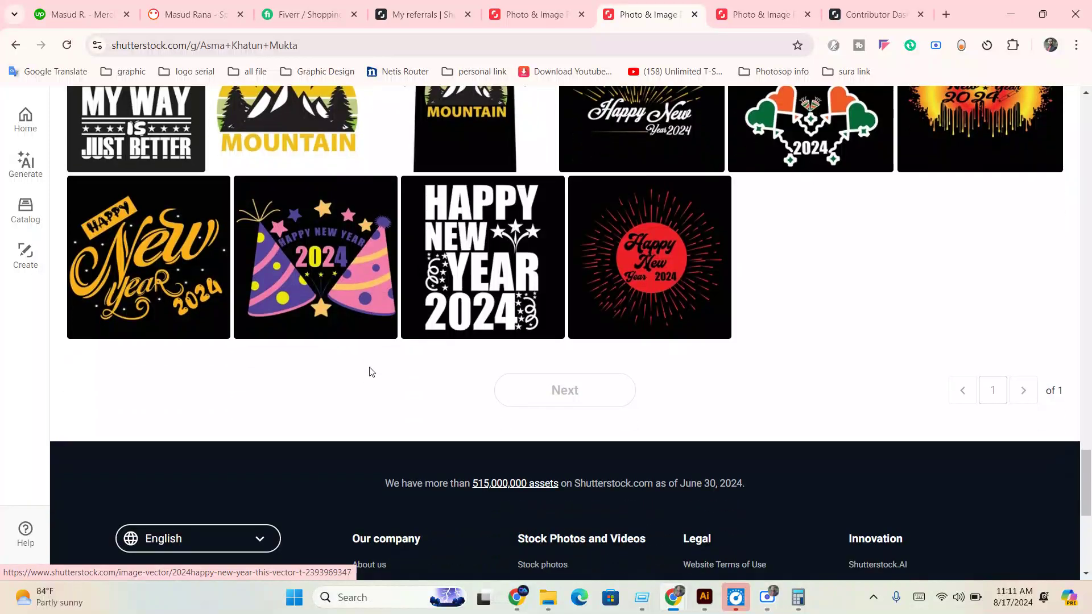
- Check another referred contributor's portfolio and the My referrals list, then bring up the Facebook post
click(497, 11)
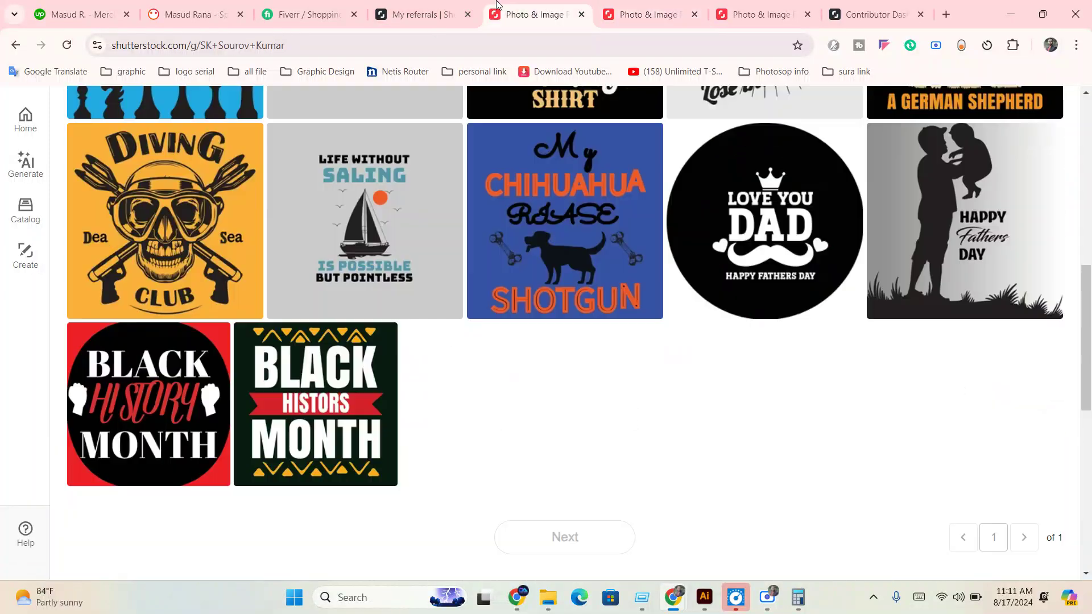
click(455, 10)
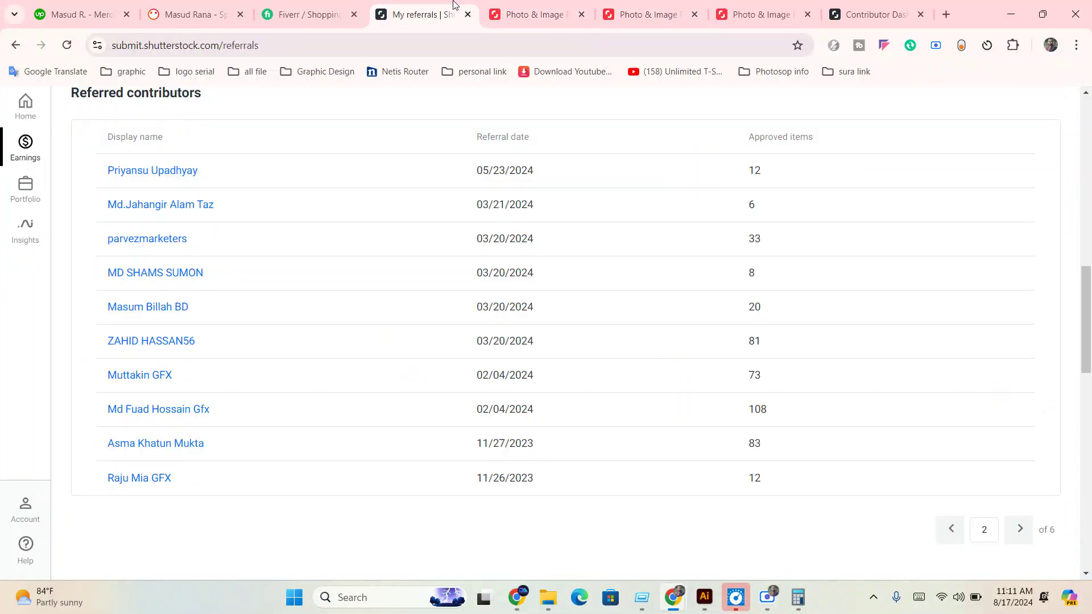
click(517, 597)
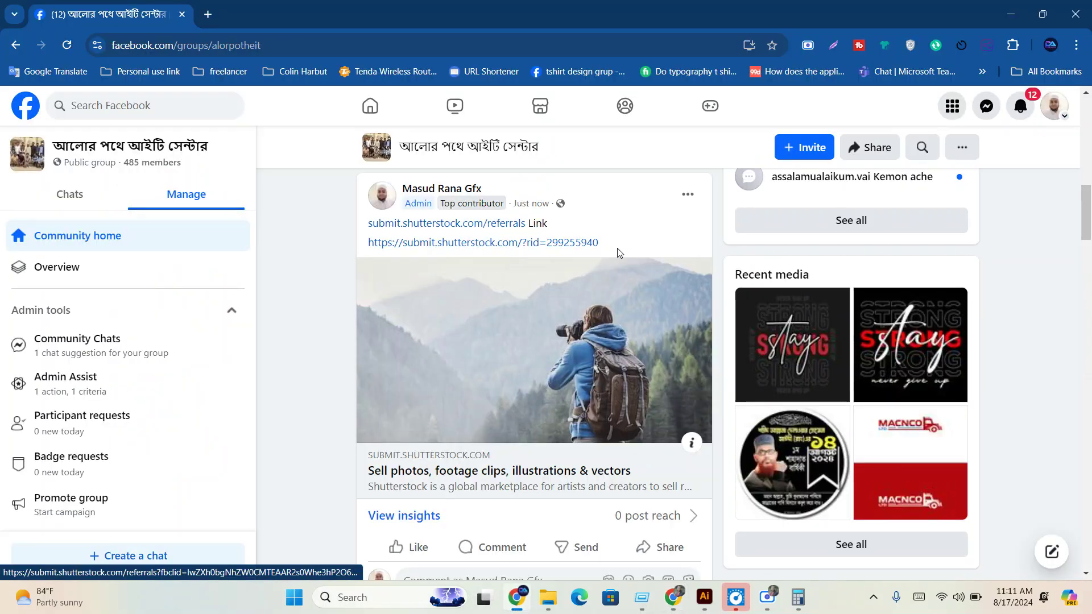
- Copy the full Shutterstock referral URL from the group post, then bring up the incognito Gmail window
drag(619, 253, 440, 253)
right_click(440, 254)
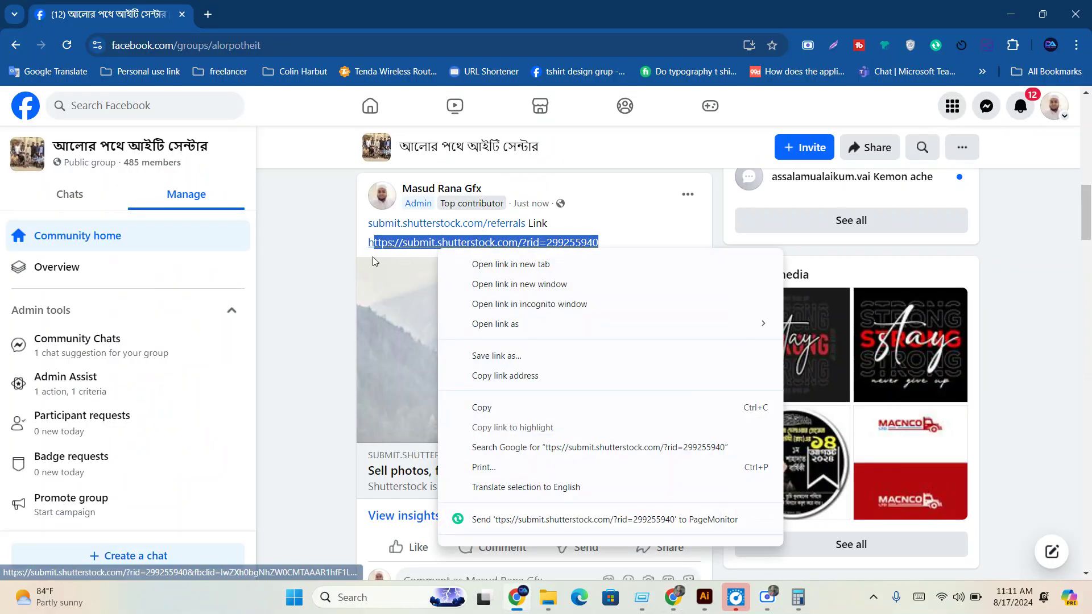
click(349, 264)
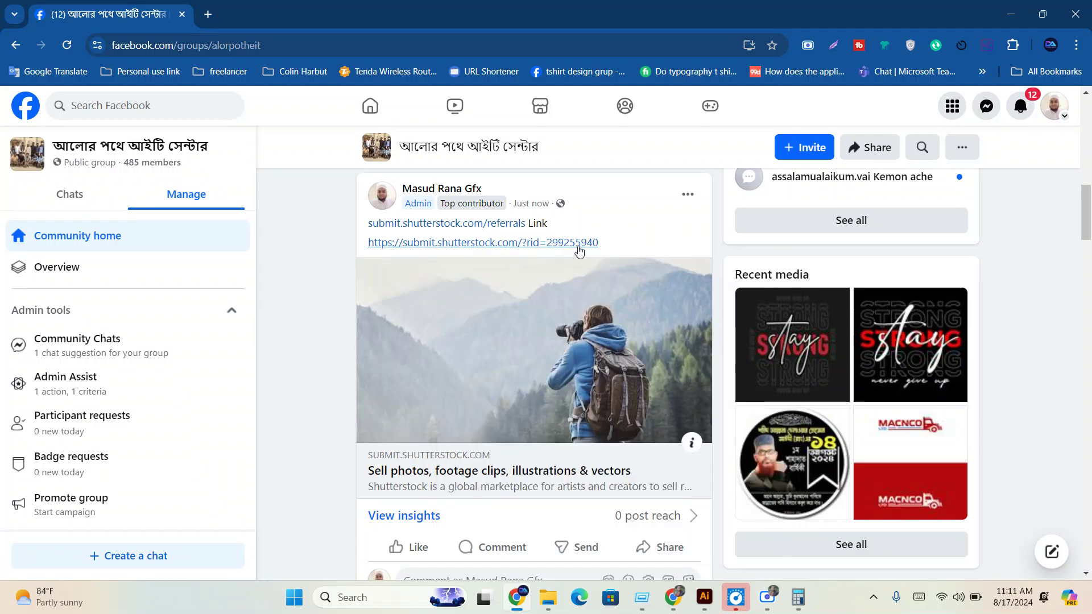
drag(600, 243, 395, 246)
right_click(427, 243)
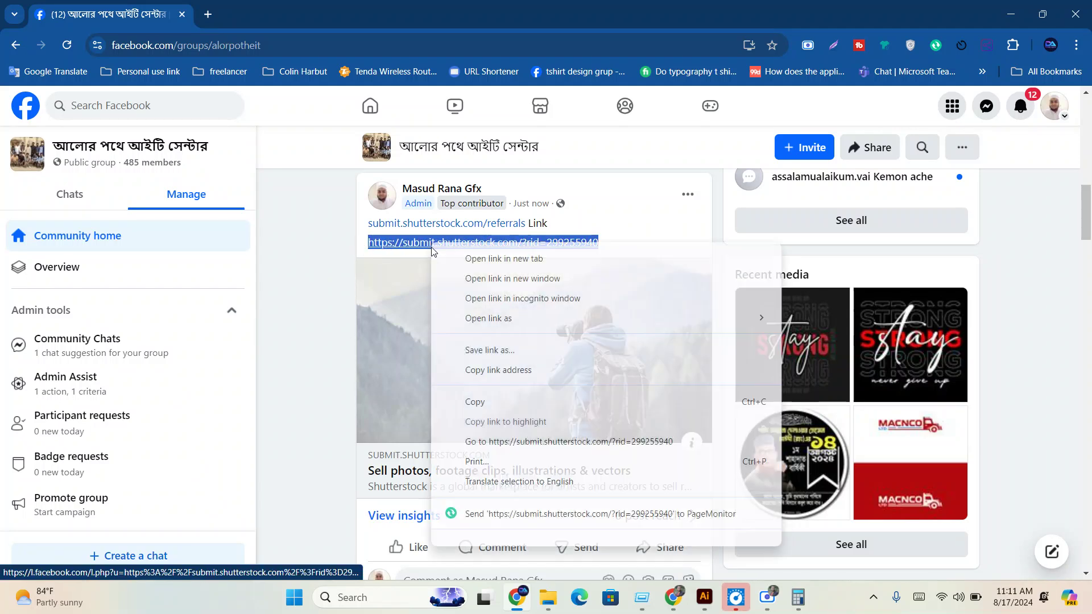
click(480, 404)
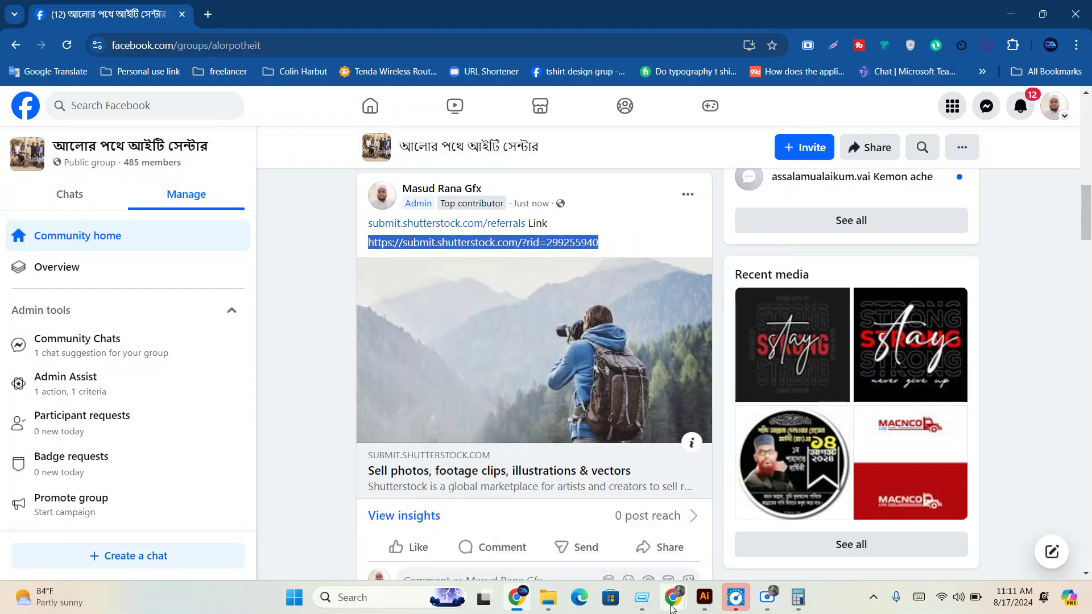
mouse_move(673, 597)
click(683, 534)
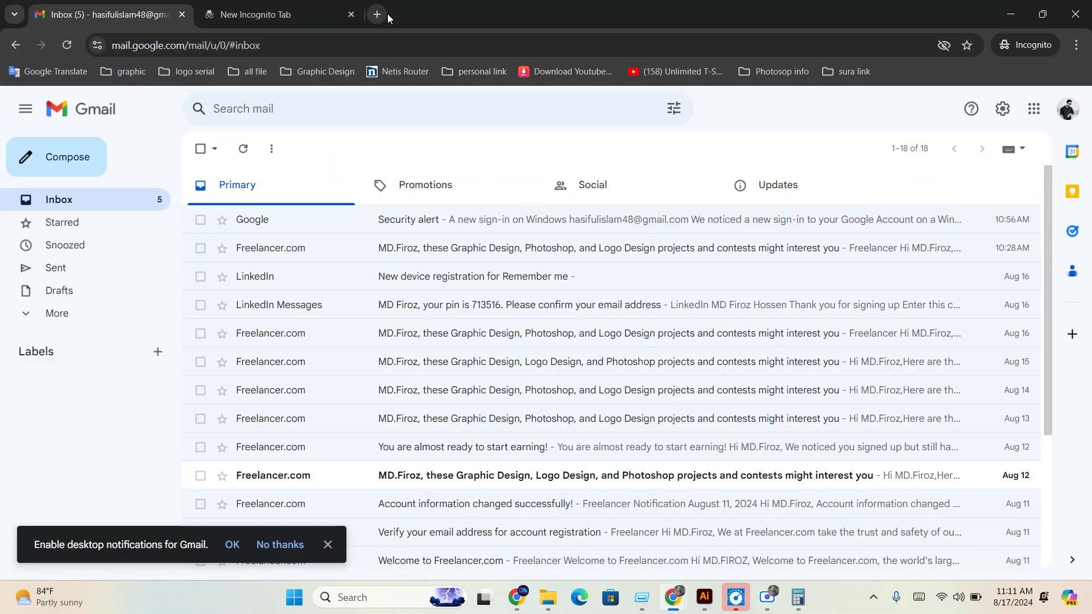
- Load the copied referral link in a new incognito tab and choose Sign up
click(377, 14)
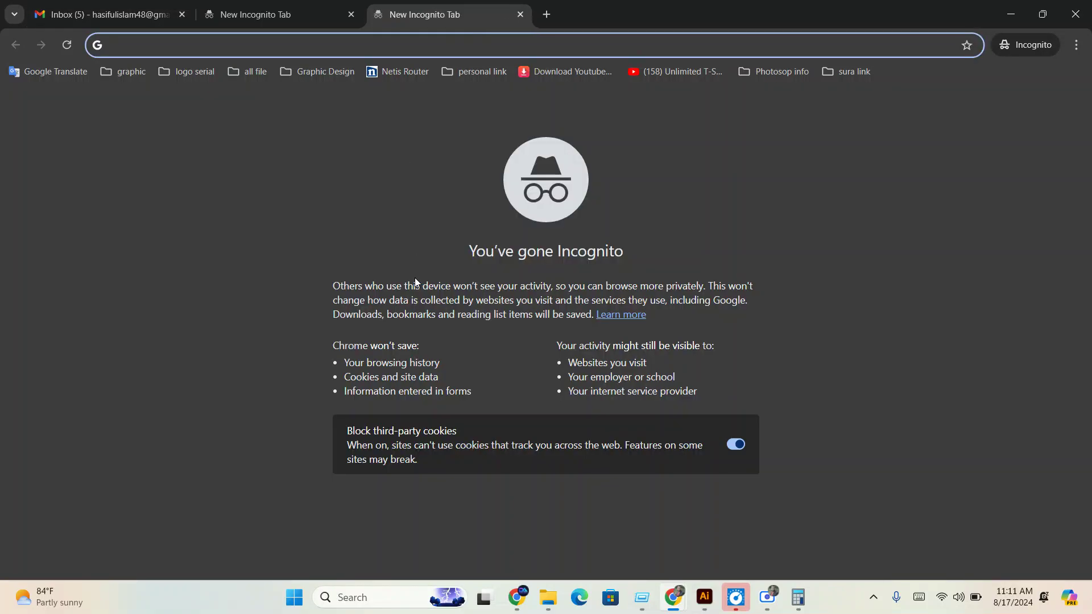
key(ctrl+v)
key(Return)
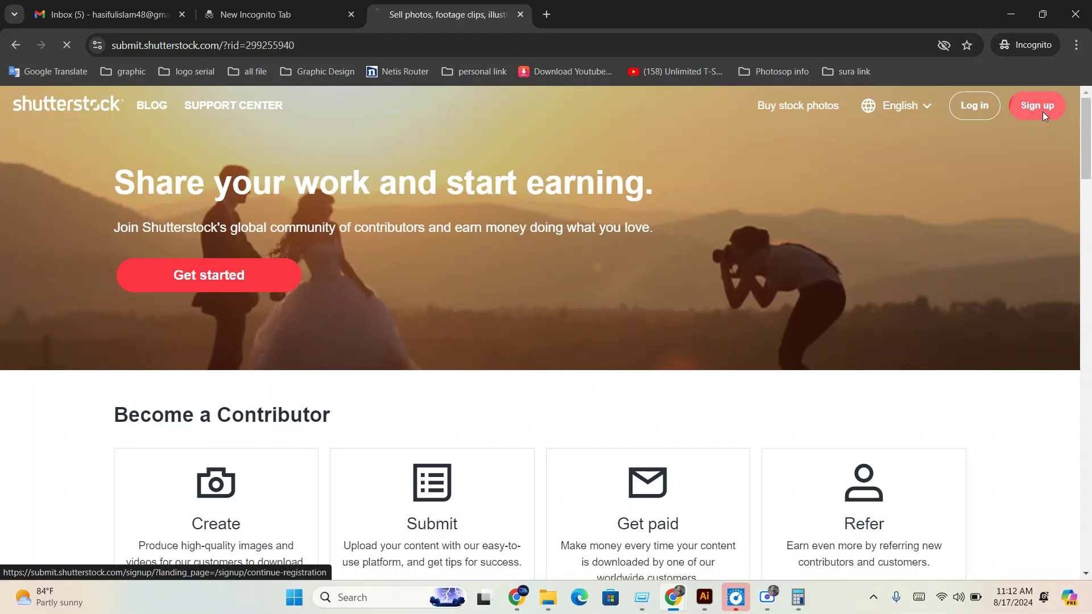
click(1038, 106)
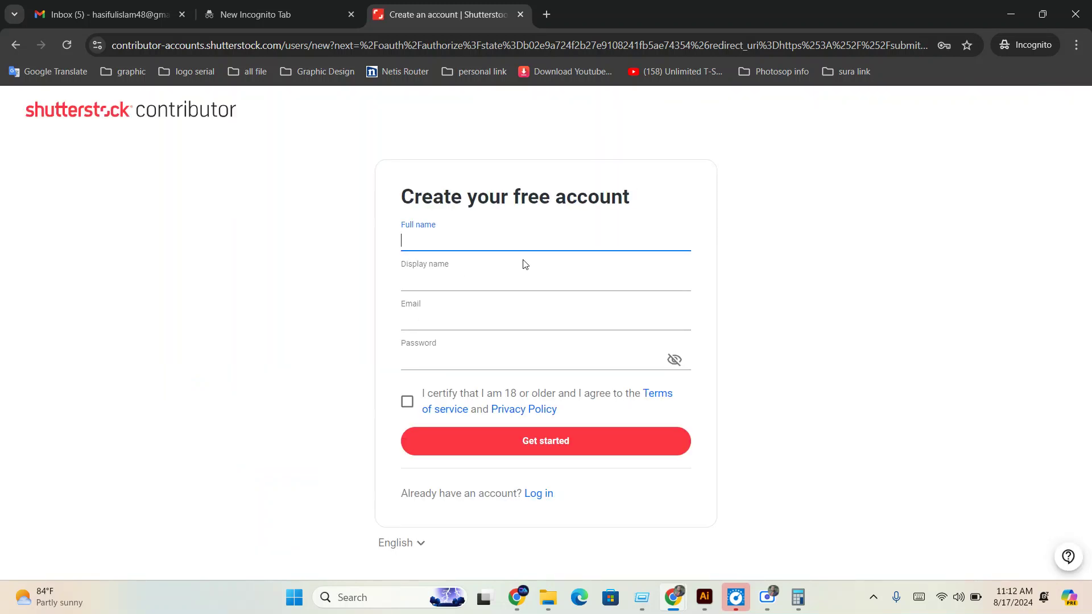
- Enter the full name, display name, email and password, accept the 18+ terms, and submit with Get started
click(435, 279)
click(412, 320)
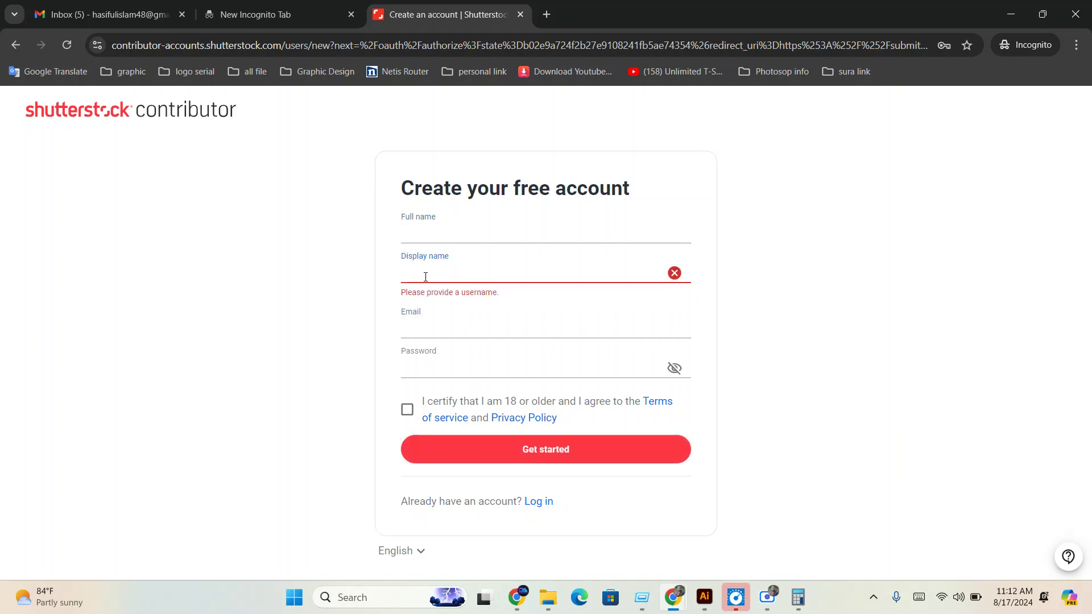
click(767, 597)
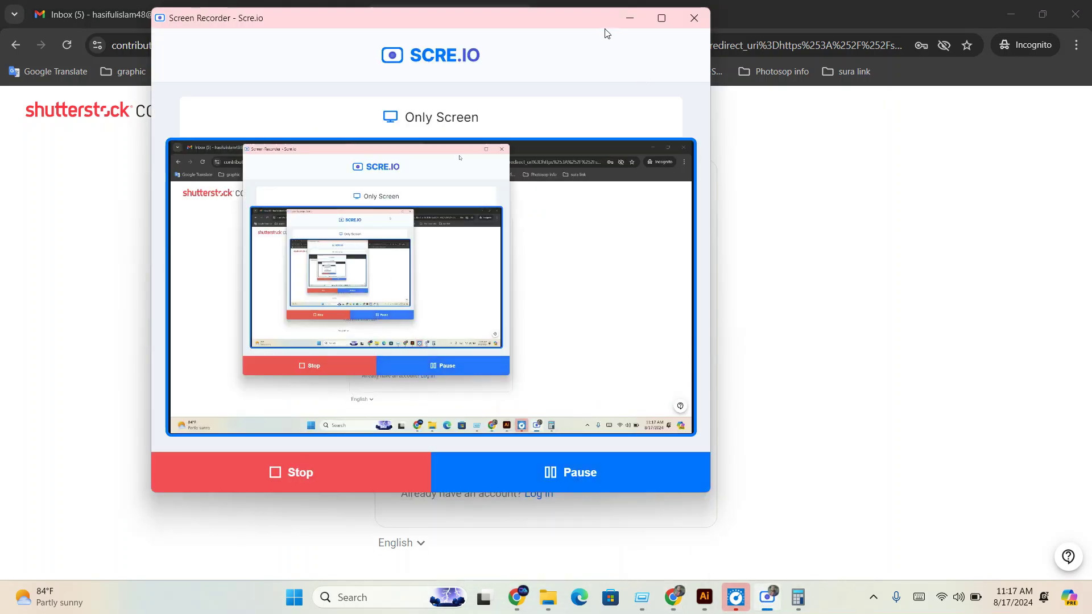
click(630, 18)
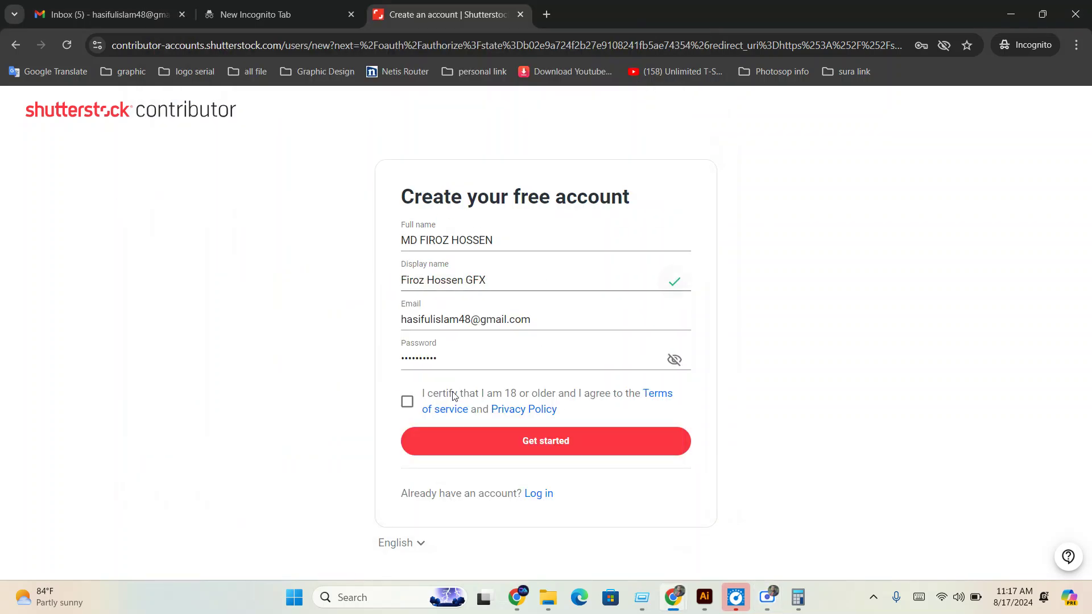
click(431, 361)
click(407, 403)
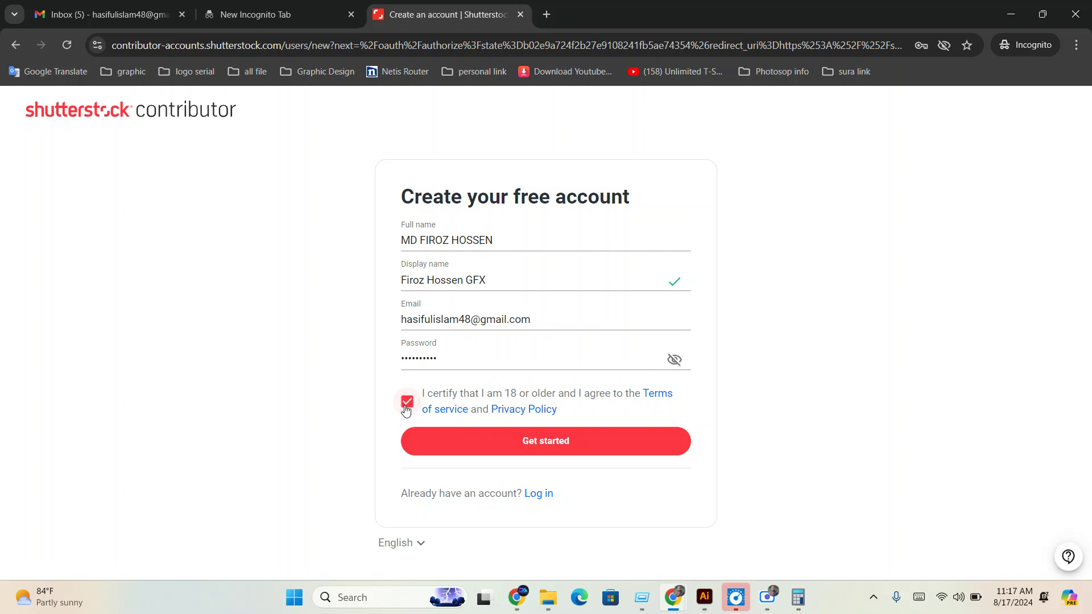
click(556, 449)
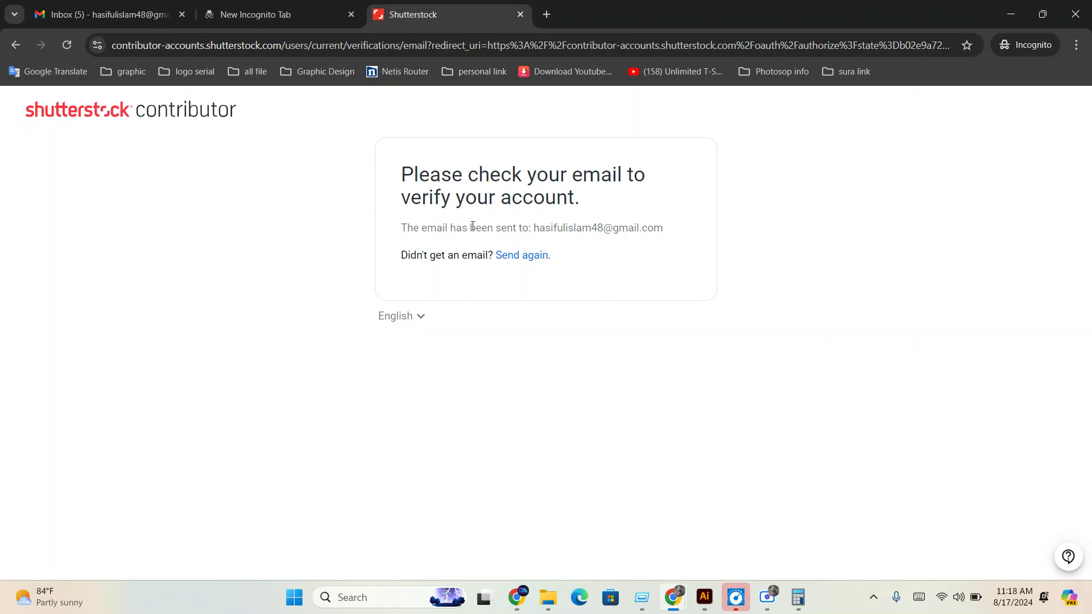
- Open the Shutterstock email in Gmail, follow its verification link, and continue to the address form
click(112, 17)
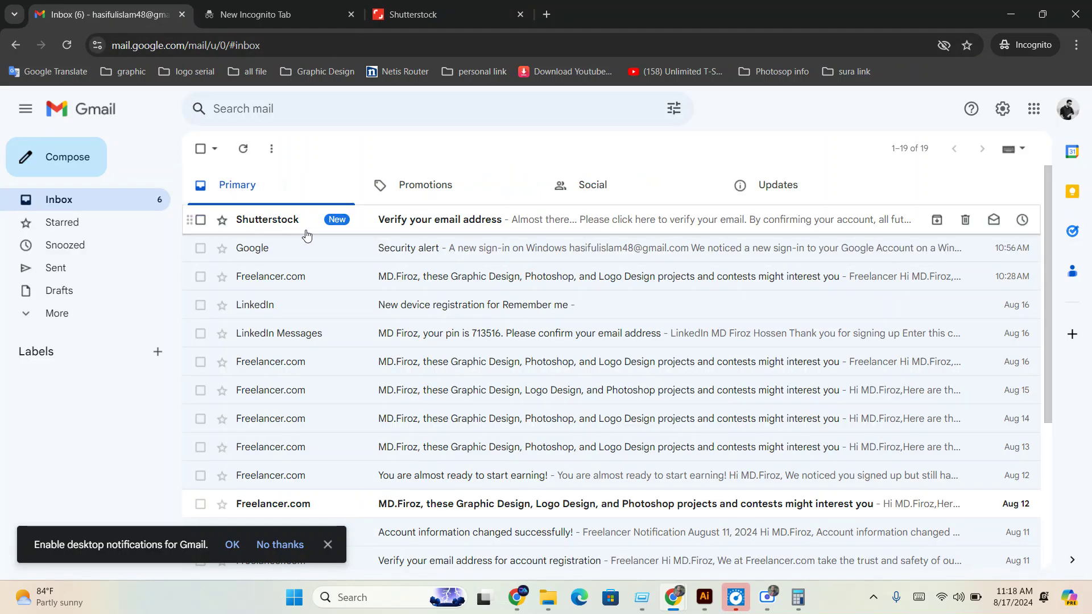
click(404, 225)
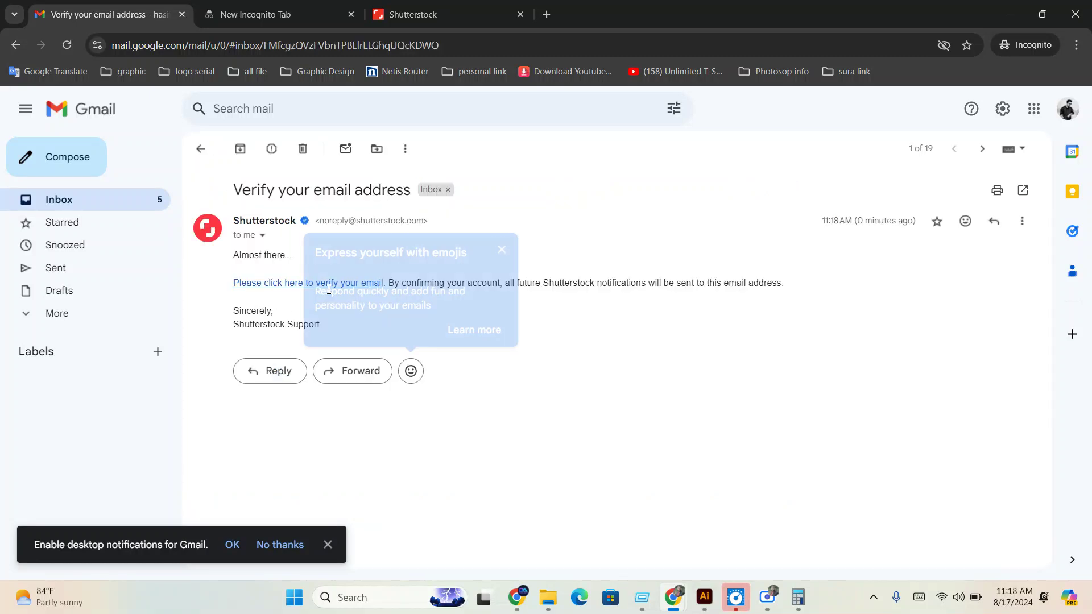
click(287, 282)
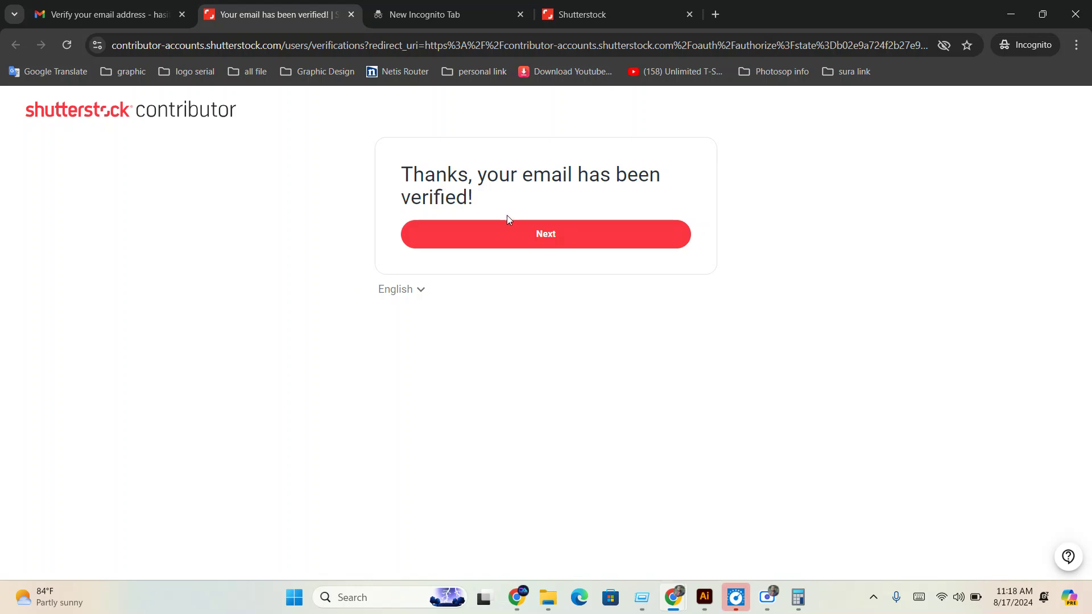
click(535, 240)
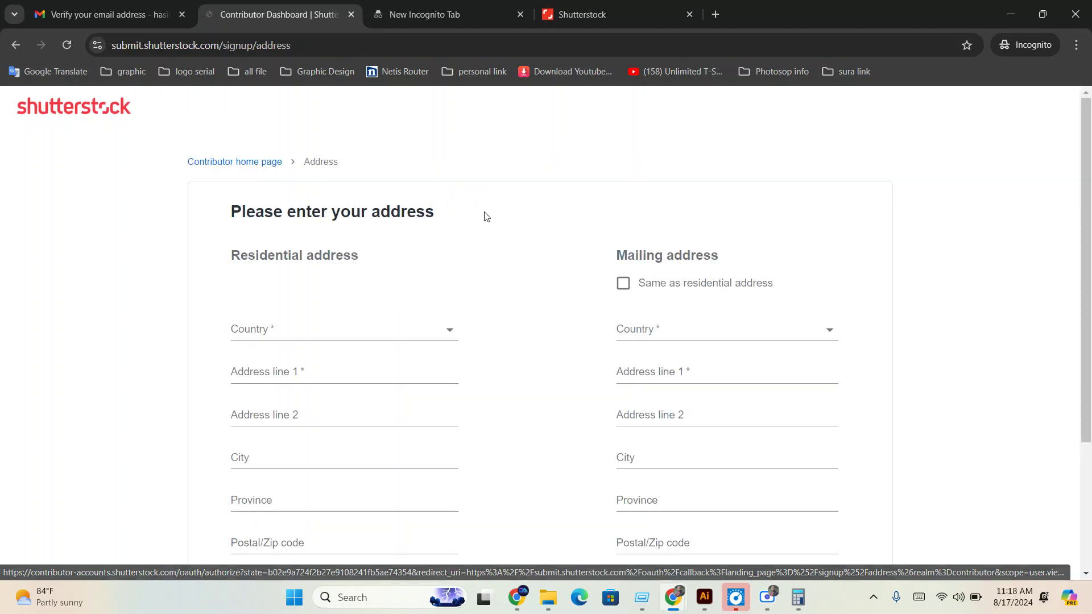
- Set the residential address country to Bangladesh
scroll(235, 446, down, 1)
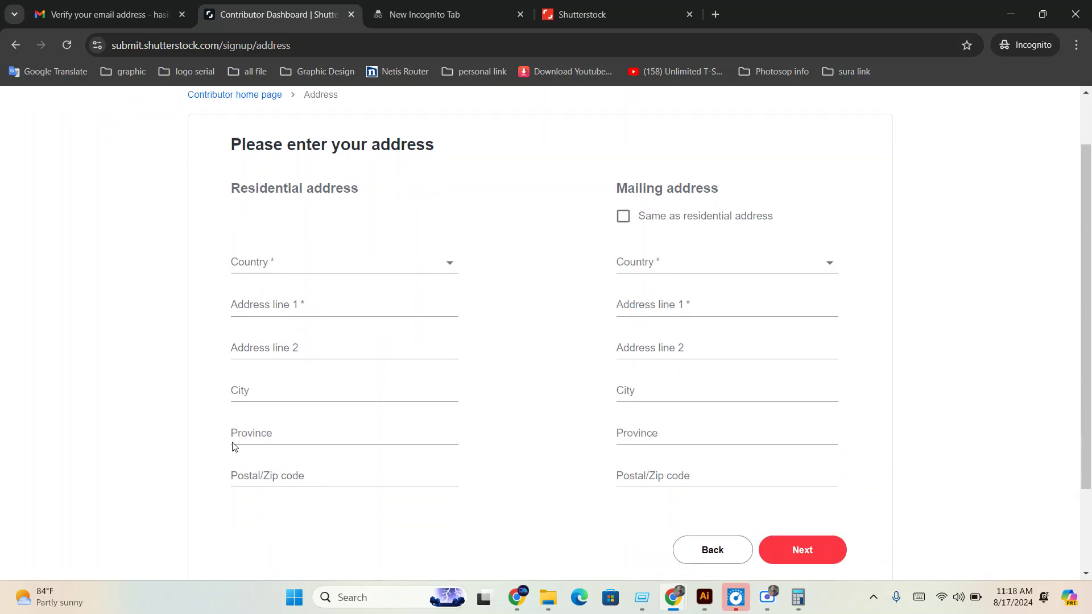
scroll(235, 447, up, 1)
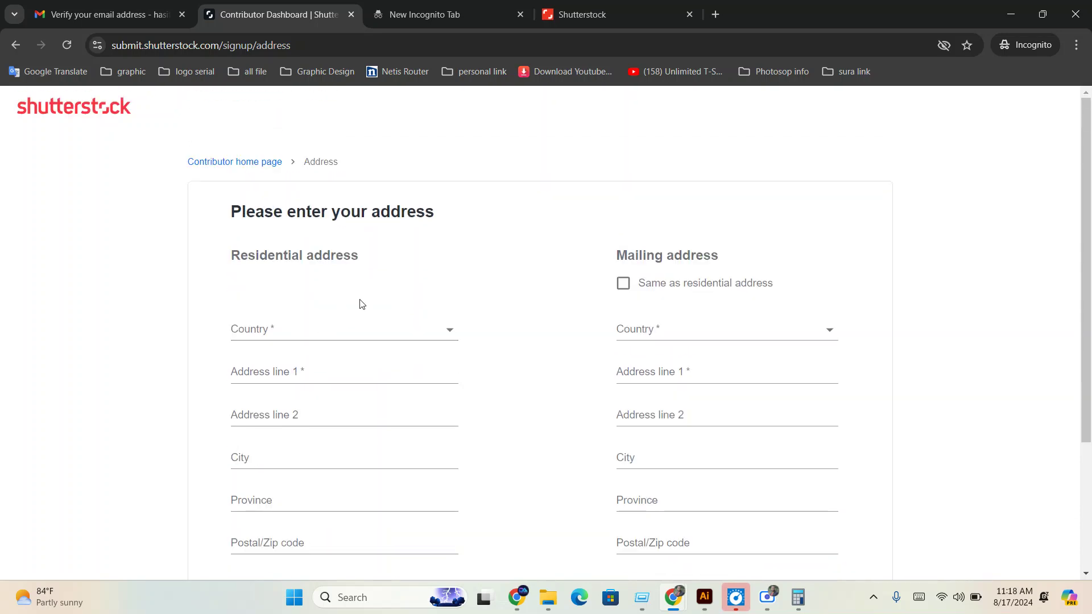
scroll(364, 301, down, 3)
scroll(288, 353, up, 1)
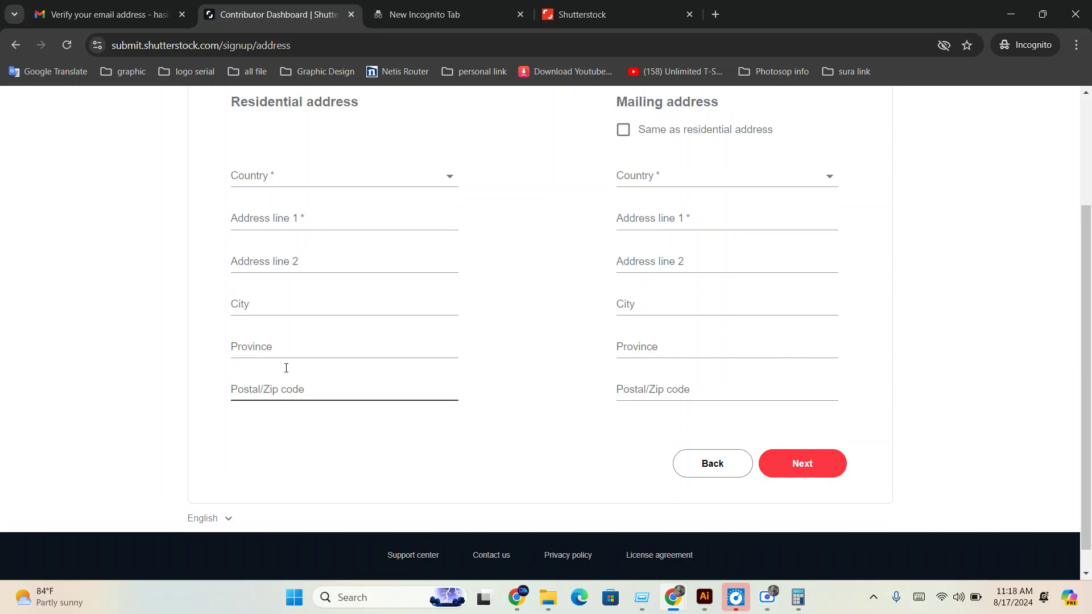
click(316, 225)
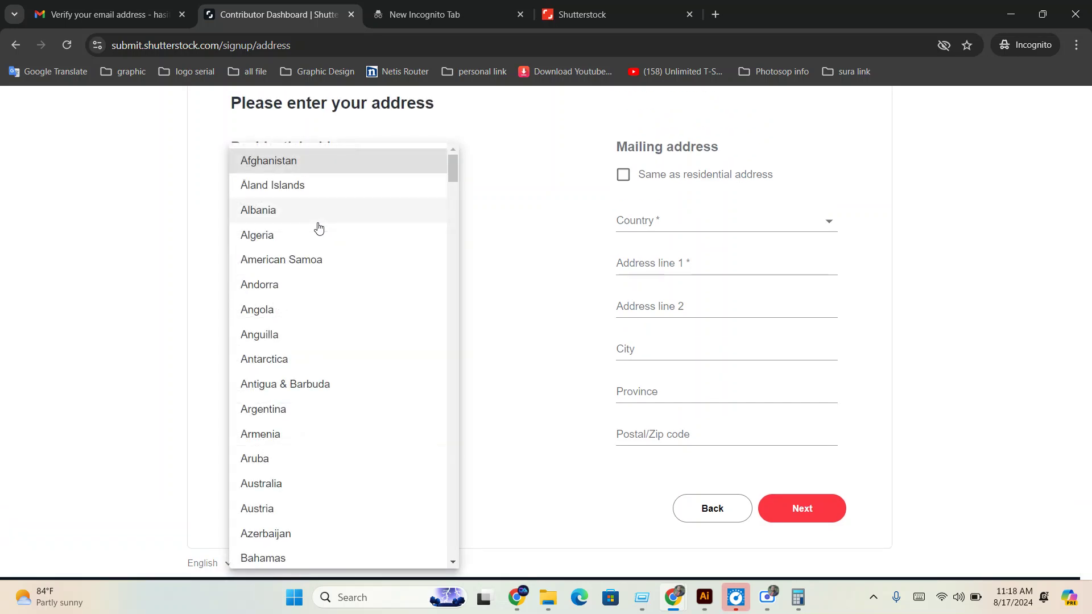
key(b)
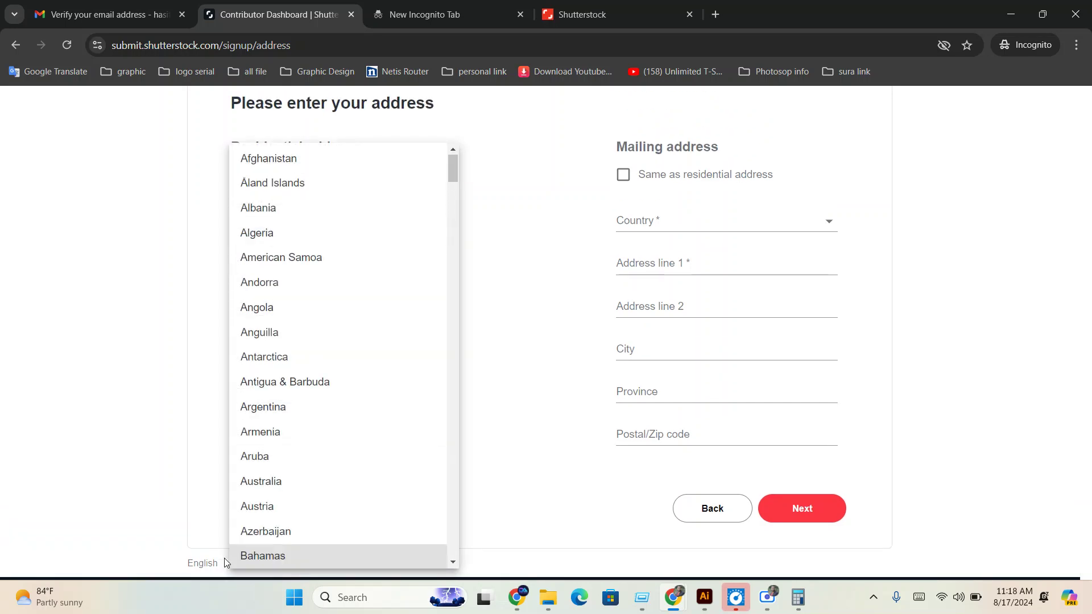
scroll(270, 526, down, 5)
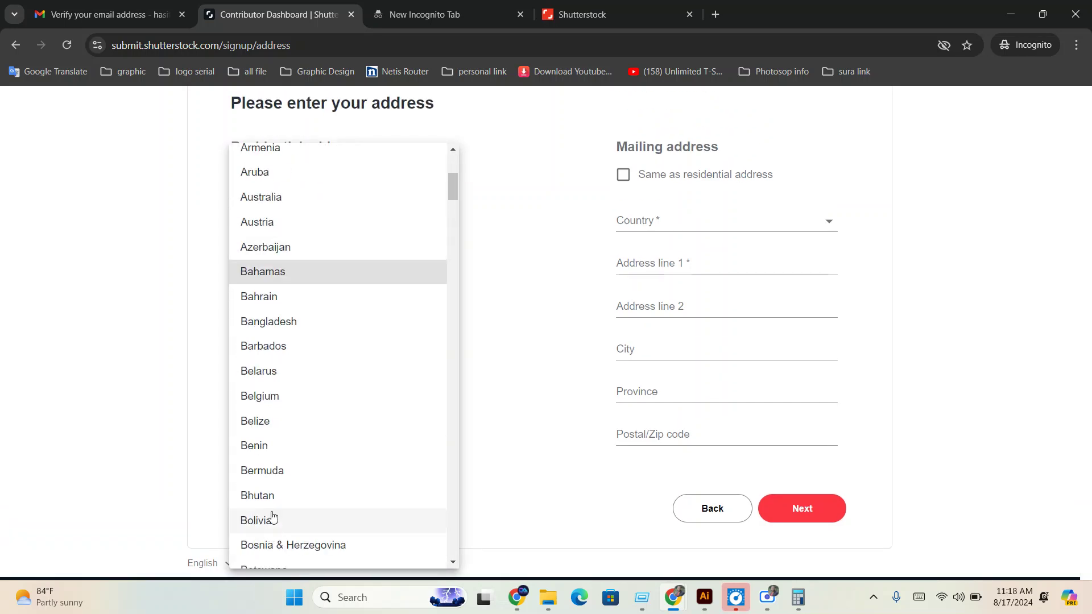
click(275, 322)
- Fill in the first and second residential address lines
click(280, 264)
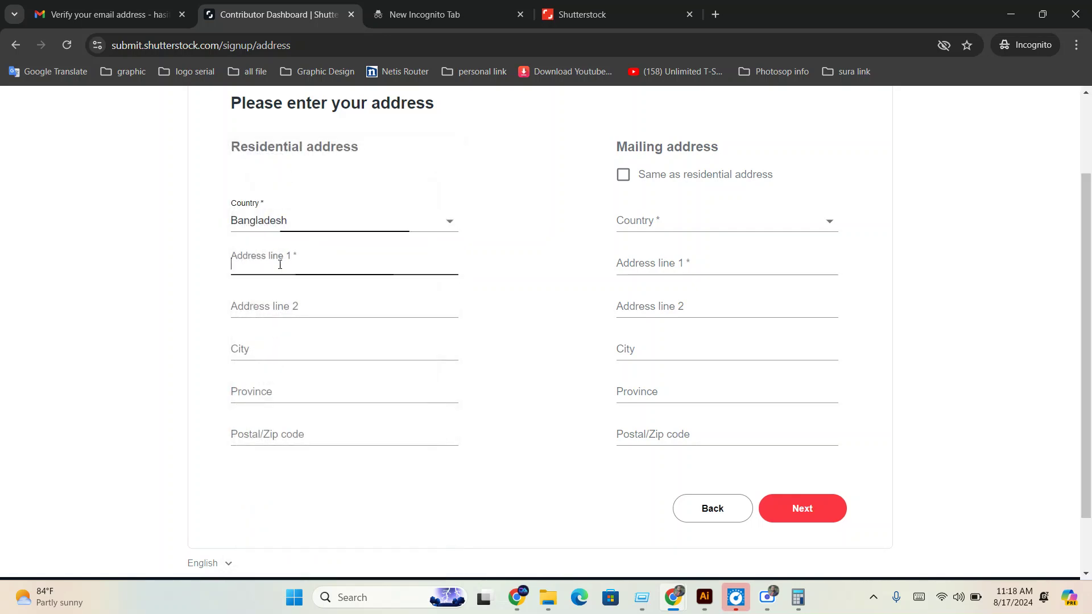
click(270, 300)
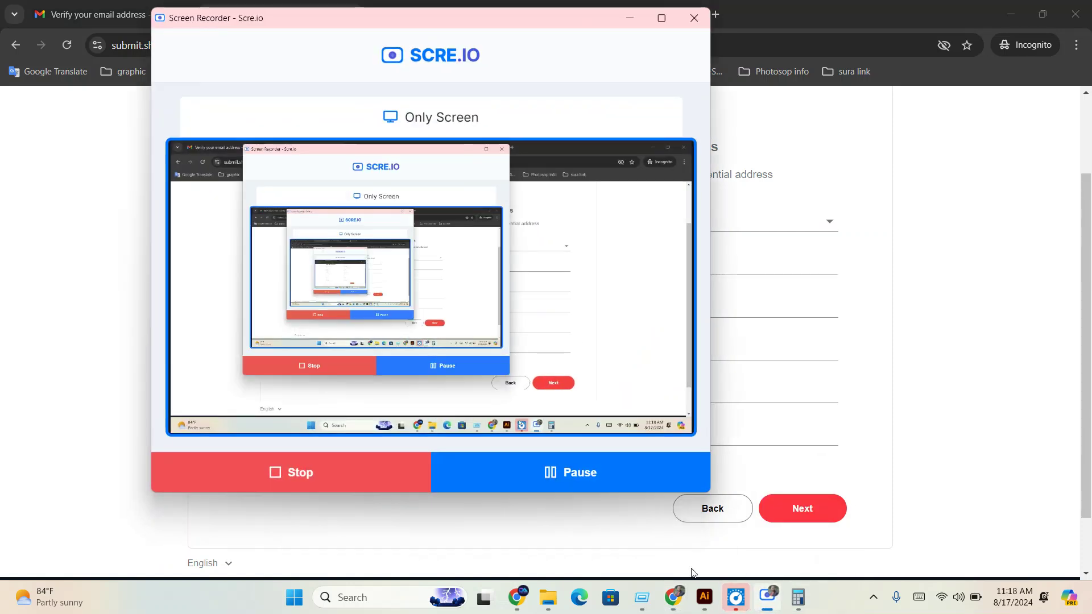
click(627, 18)
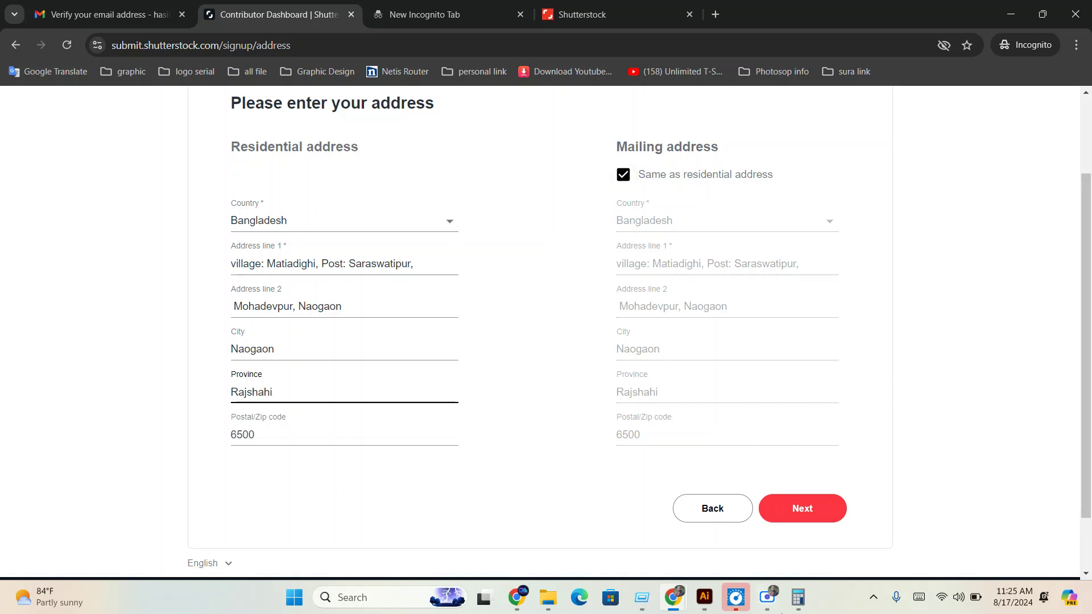
- Submit the address details and continue to the empty Portfolio upload page
click(810, 515)
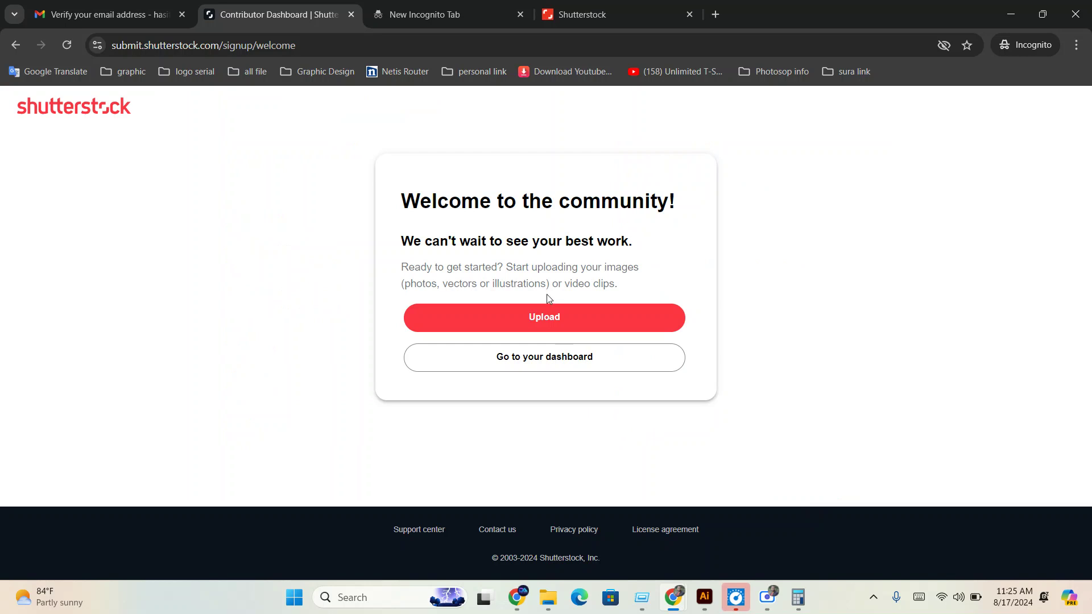
click(547, 321)
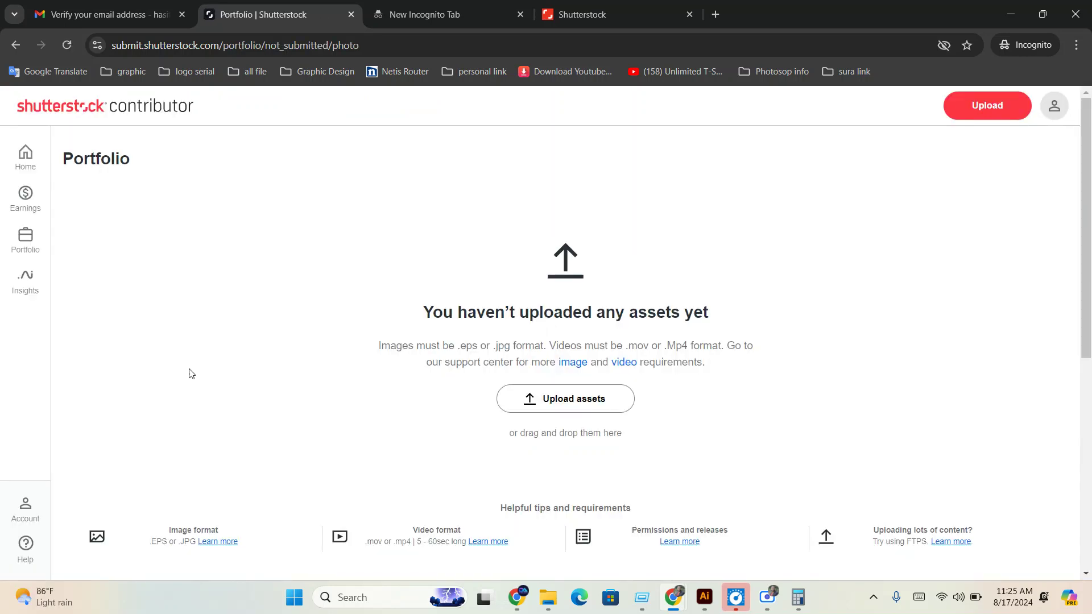
- Go to Account settings from the account panel and review the contact details, including the phone field
click(1051, 116)
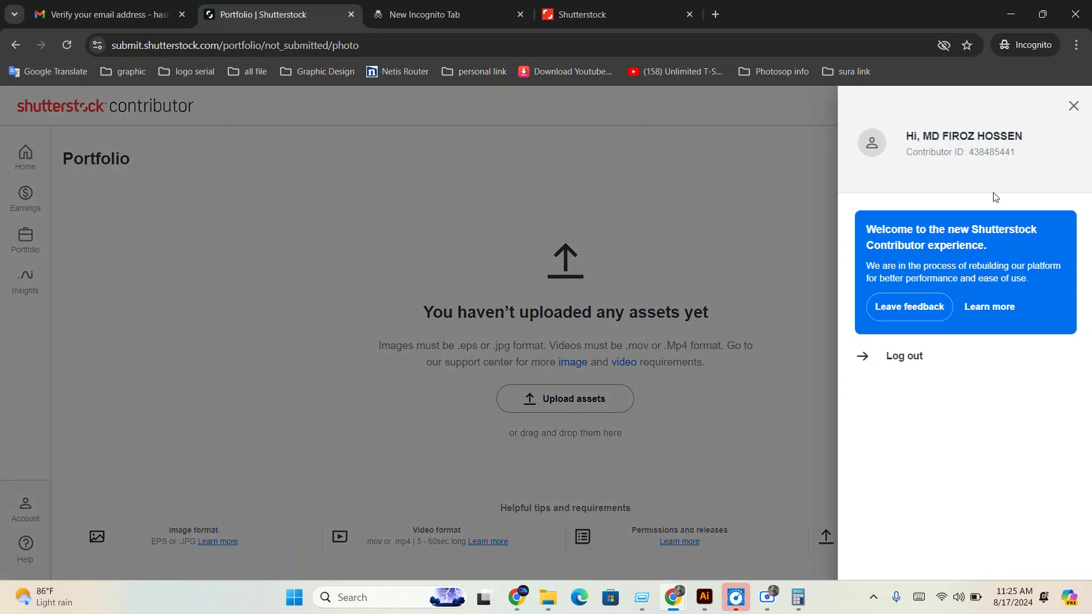
click(865, 150)
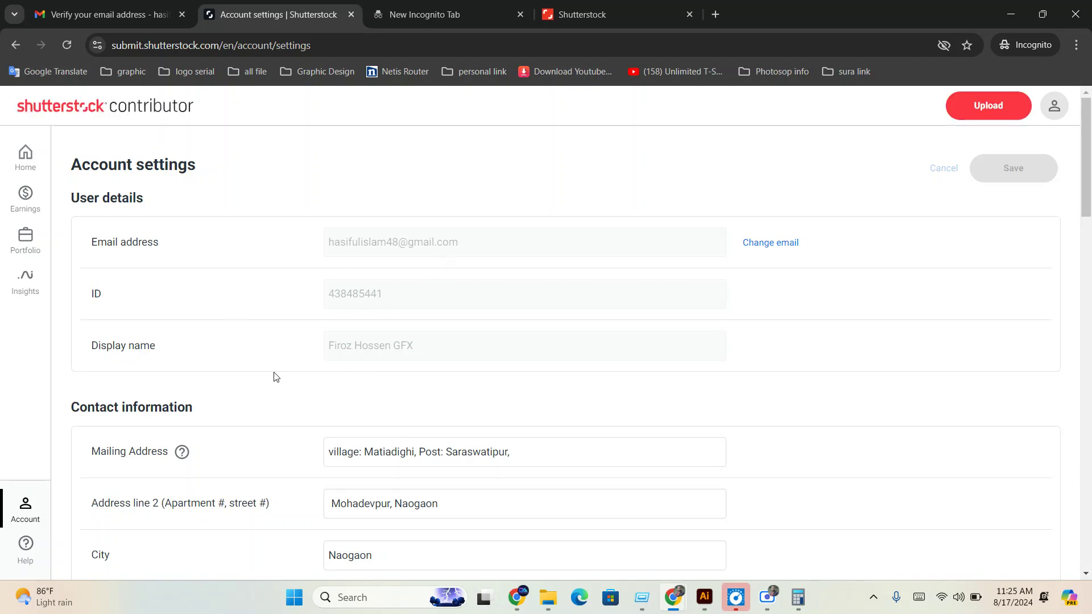
scroll(414, 424, down, 3)
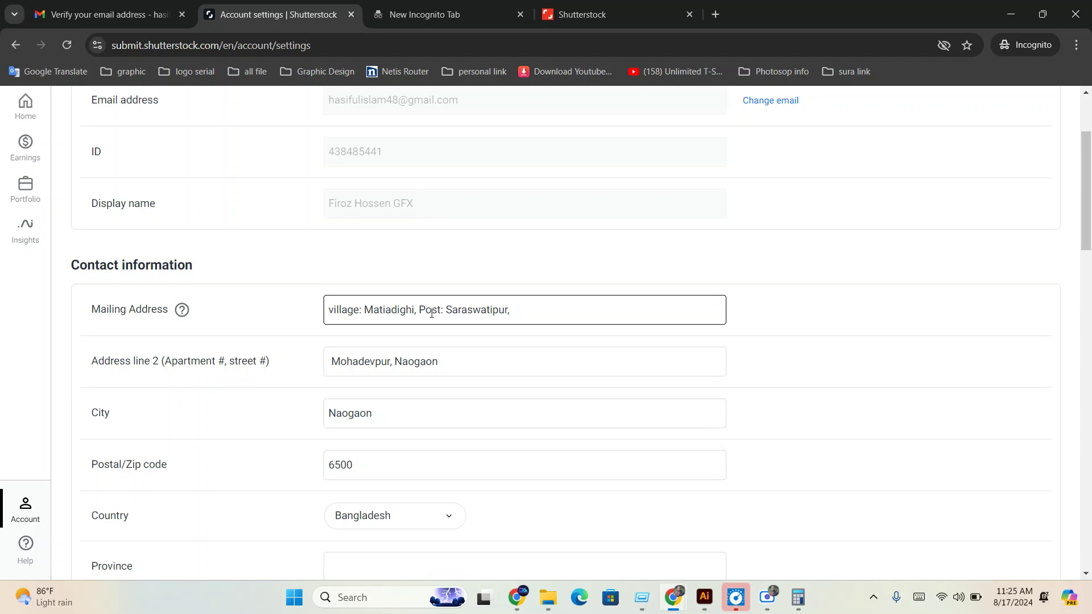
scroll(435, 316, up, 3)
scroll(350, 366, down, 5)
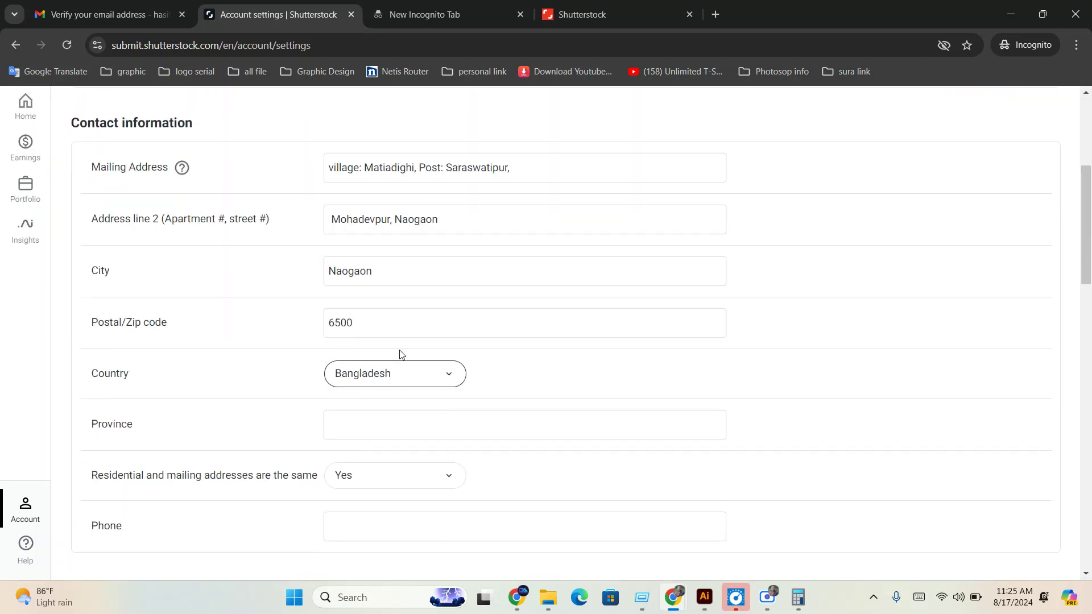
scroll(334, 284, down, 3)
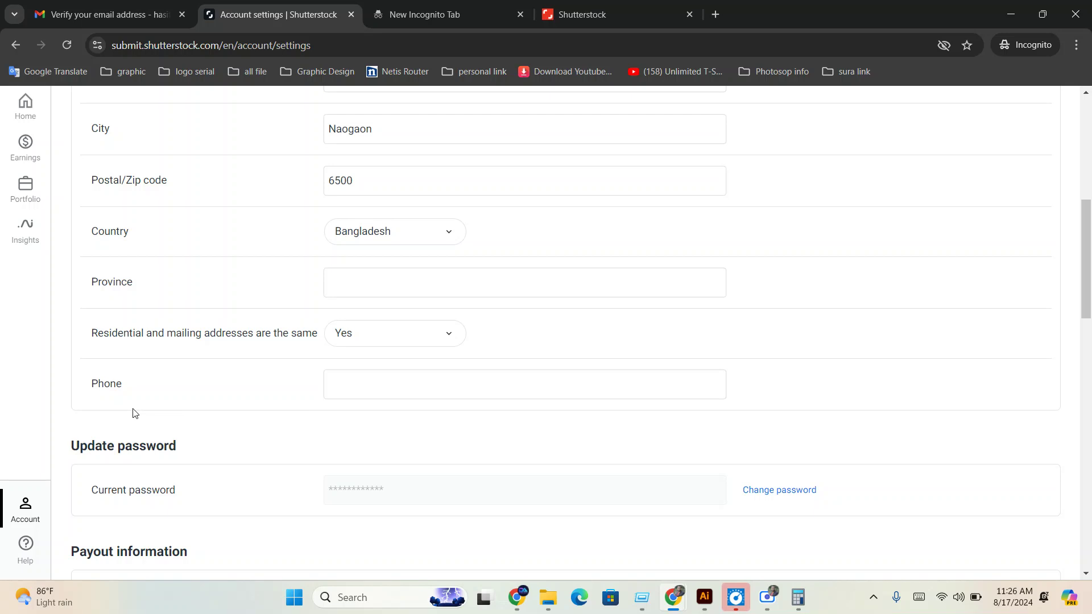
click(327, 380)
- Review the $25 USD minimum payout and the four licensing options, then return to the top
scroll(376, 386, down, 1)
scroll(376, 386, down, 1)
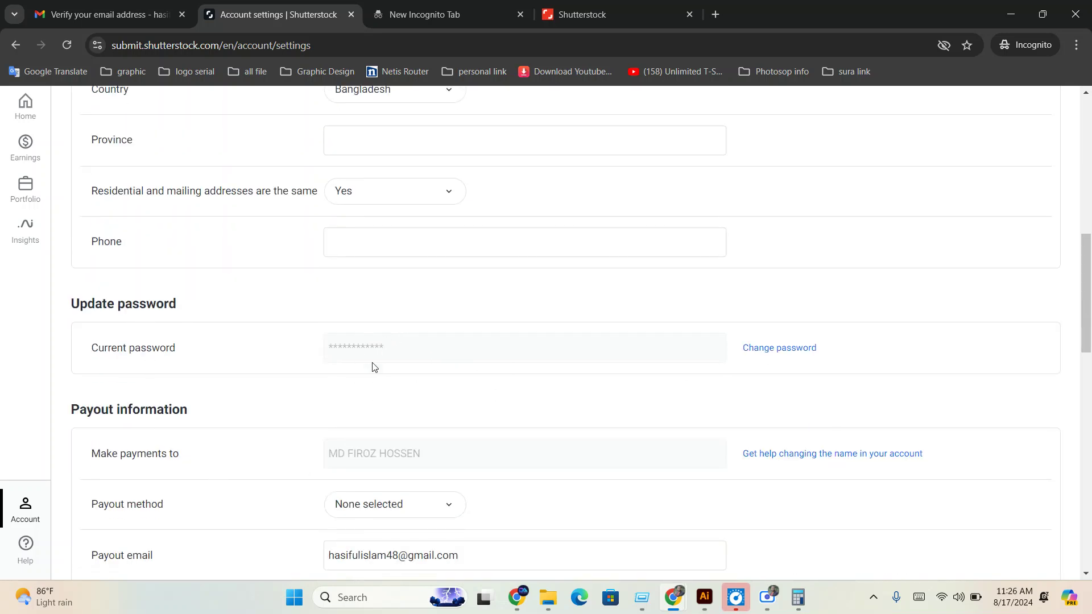
scroll(374, 366, down, 2)
scroll(178, 410, down, 1)
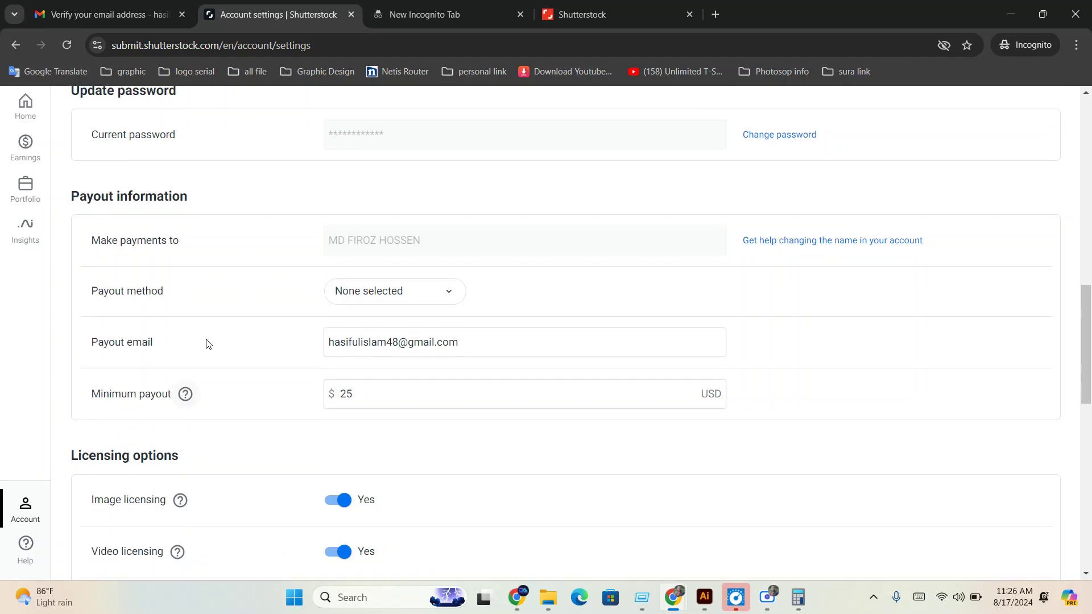
click(398, 383)
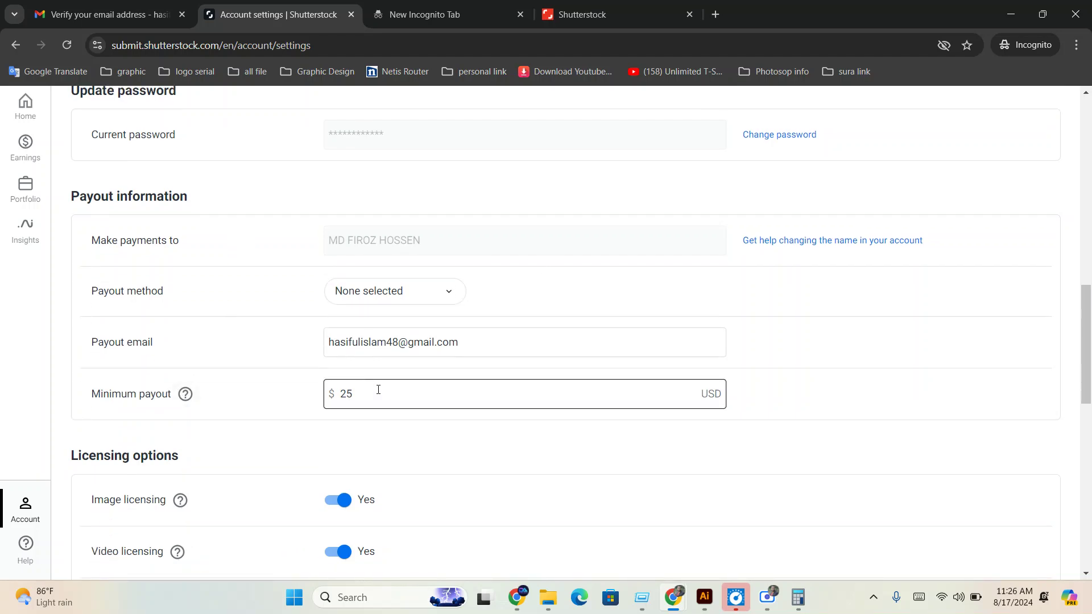
scroll(377, 341, down, 2)
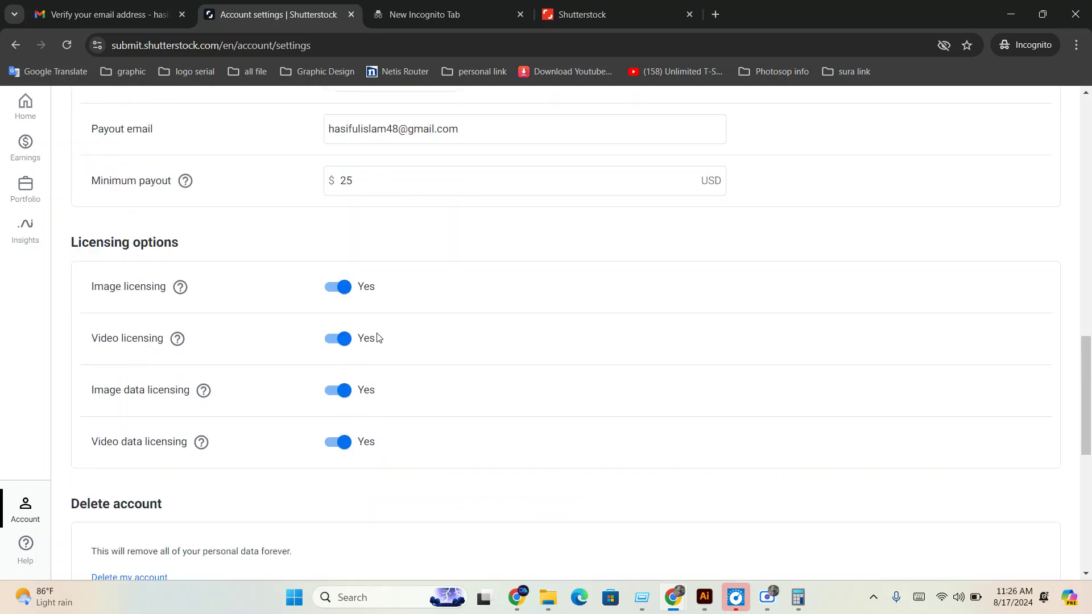
scroll(371, 349, down, 3)
scroll(344, 348, up, 3)
scroll(311, 309, up, 7)
scroll(312, 308, up, 7)
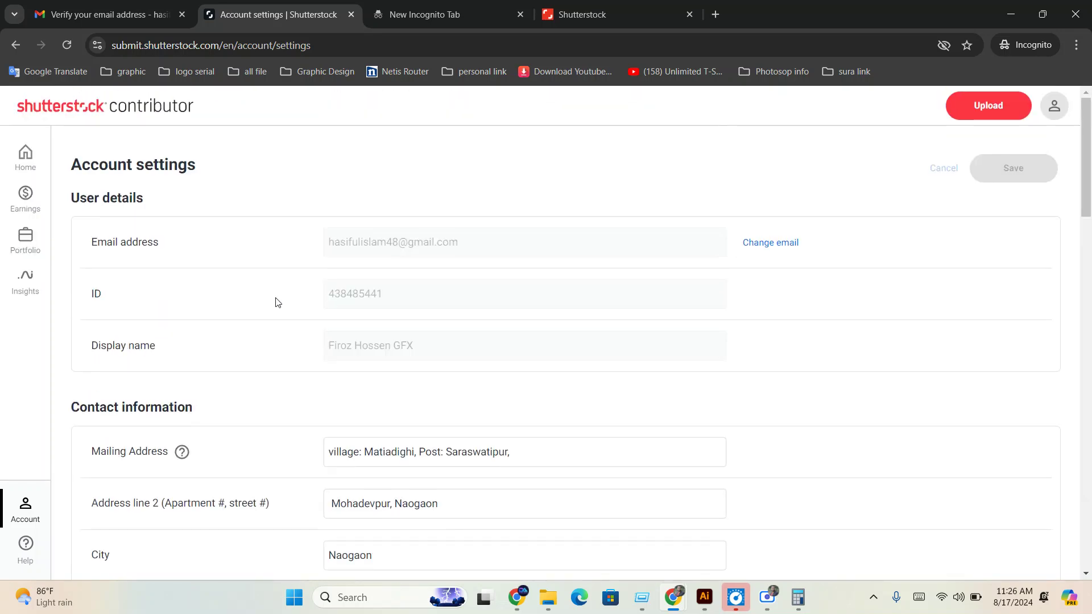
- Return to the Home dashboard and check the Portfolio status counts, all at 0, and the empty Earnings panel
click(25, 151)
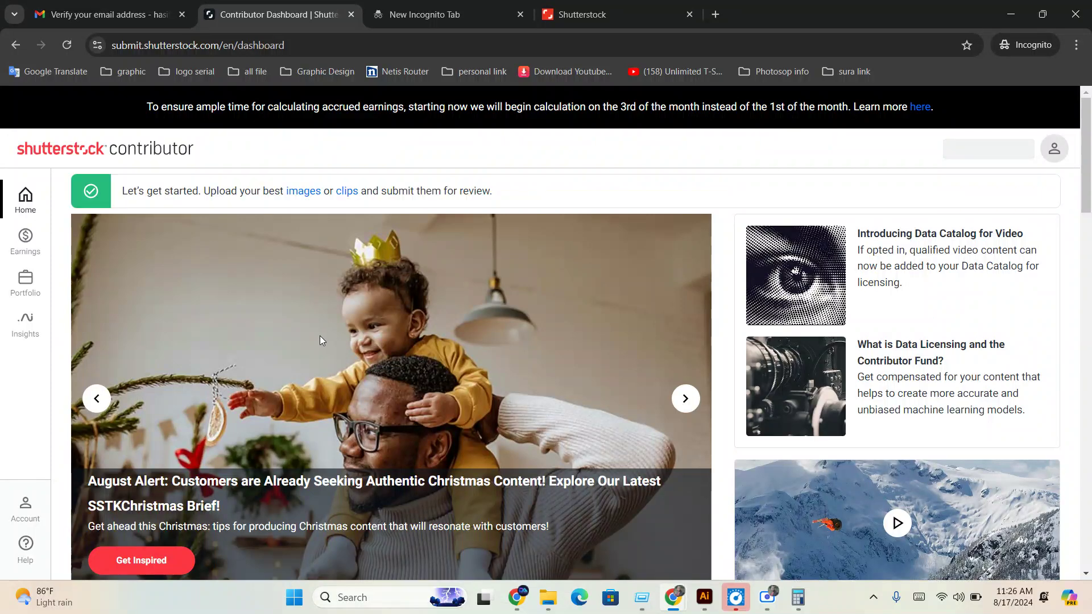
scroll(319, 342, down, 5)
scroll(316, 349, down, 4)
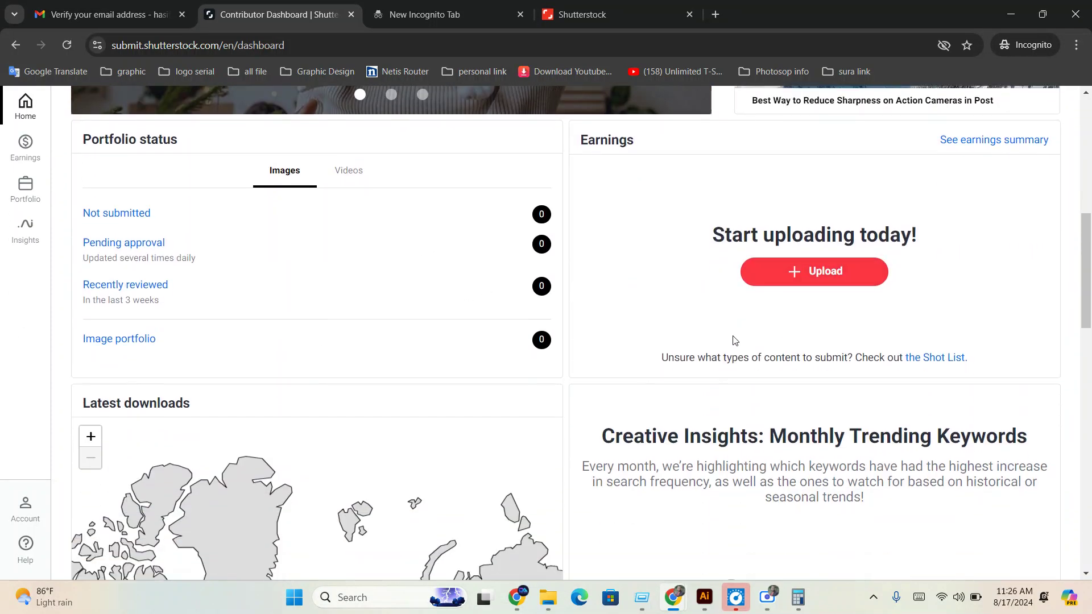
scroll(554, 381, down, 8)
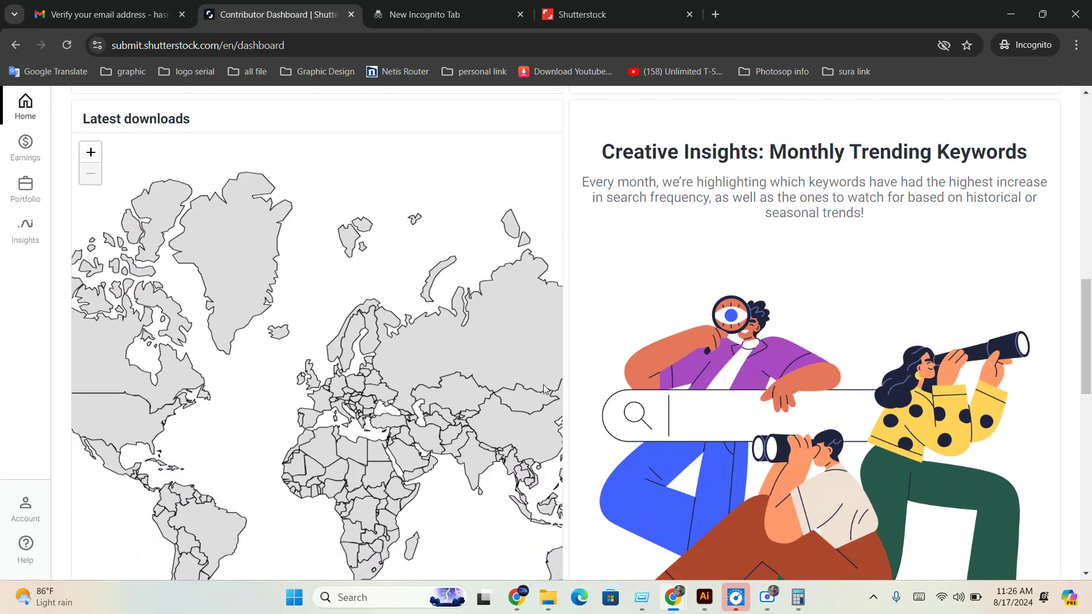
scroll(535, 384, up, 7)
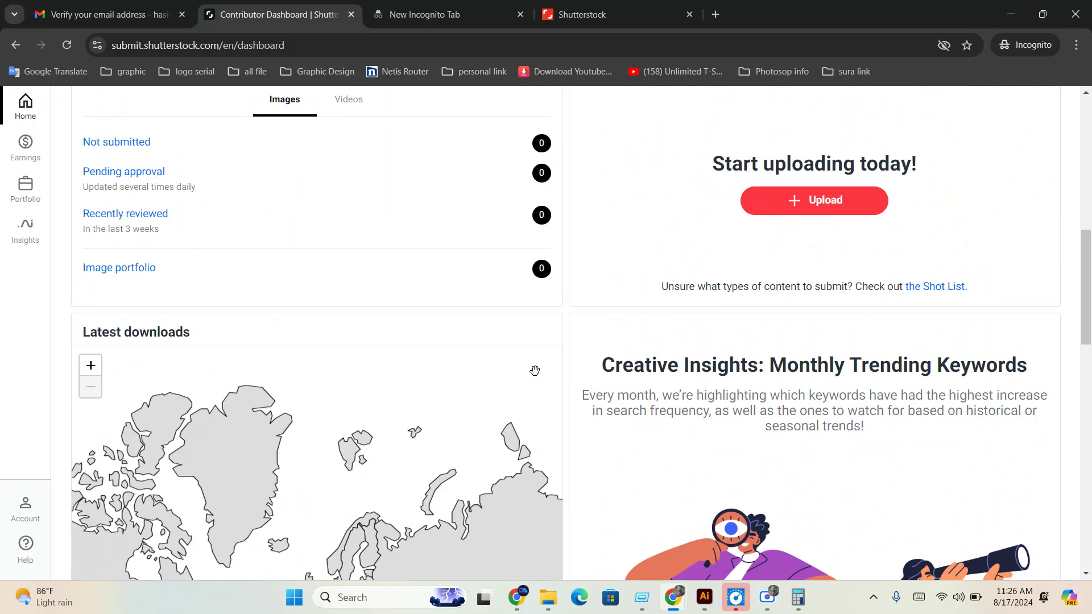
- Switch briefly to the Facebook group post, then bring the My referrals window to the front
click(520, 598)
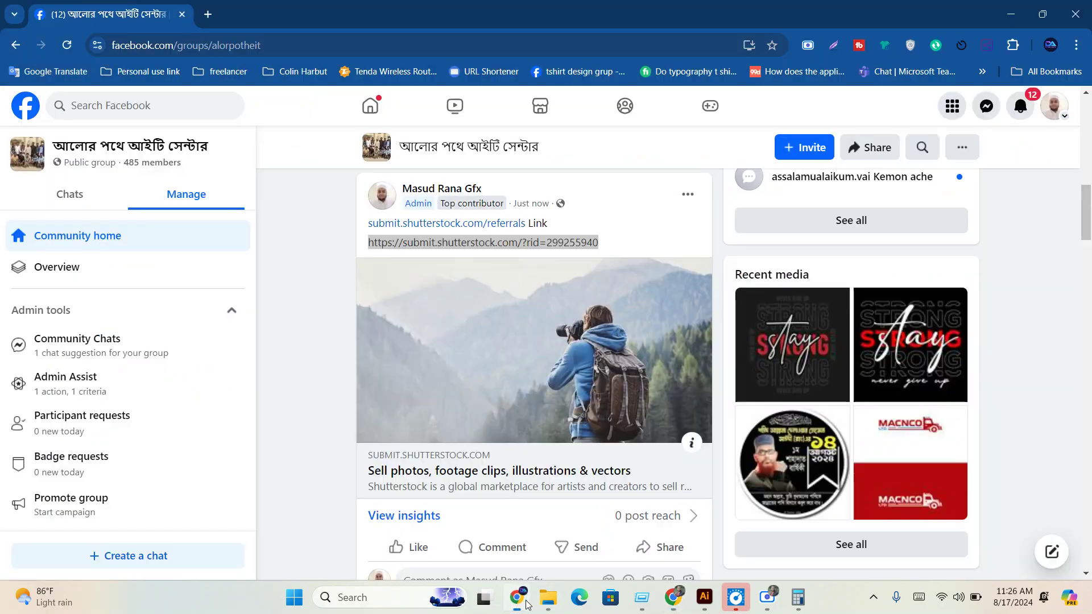
click(673, 597)
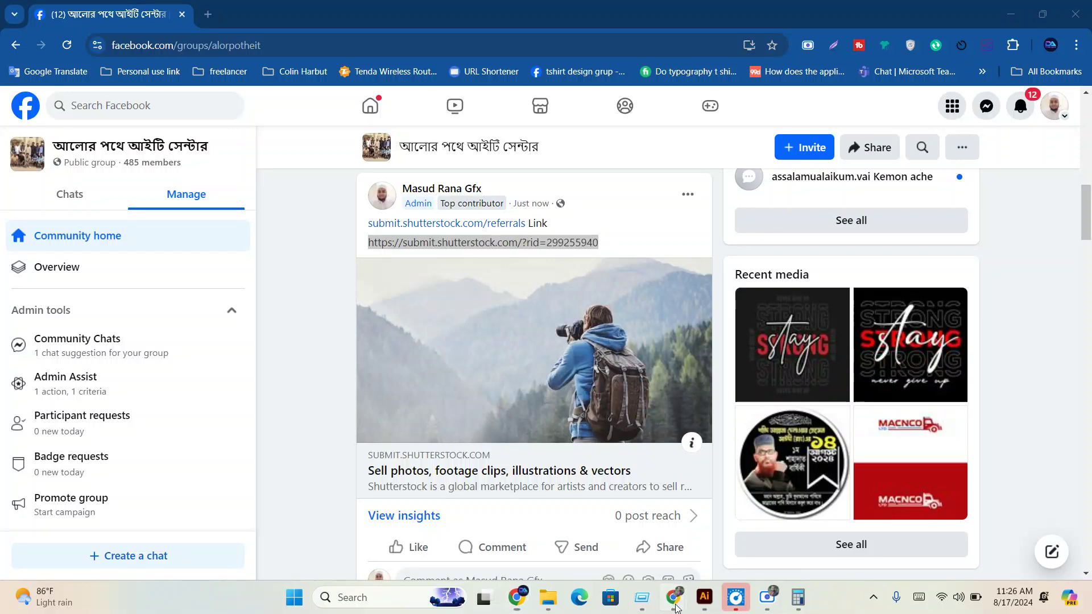
click(652, 540)
mouse_move(673, 597)
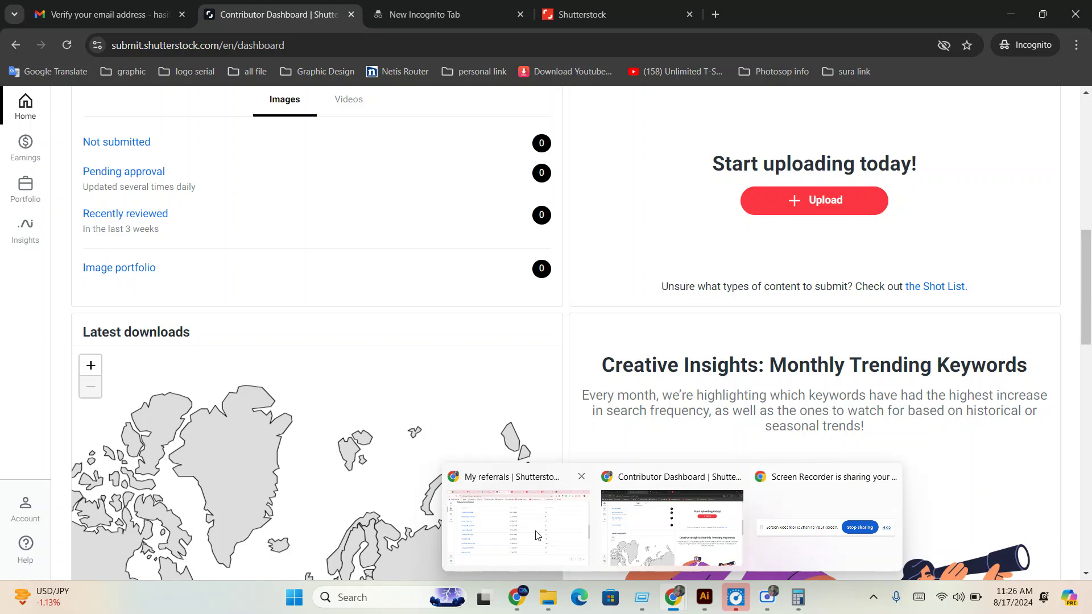
click(537, 534)
- Reload My referrals and scroll through the Referred contributors table
click(67, 44)
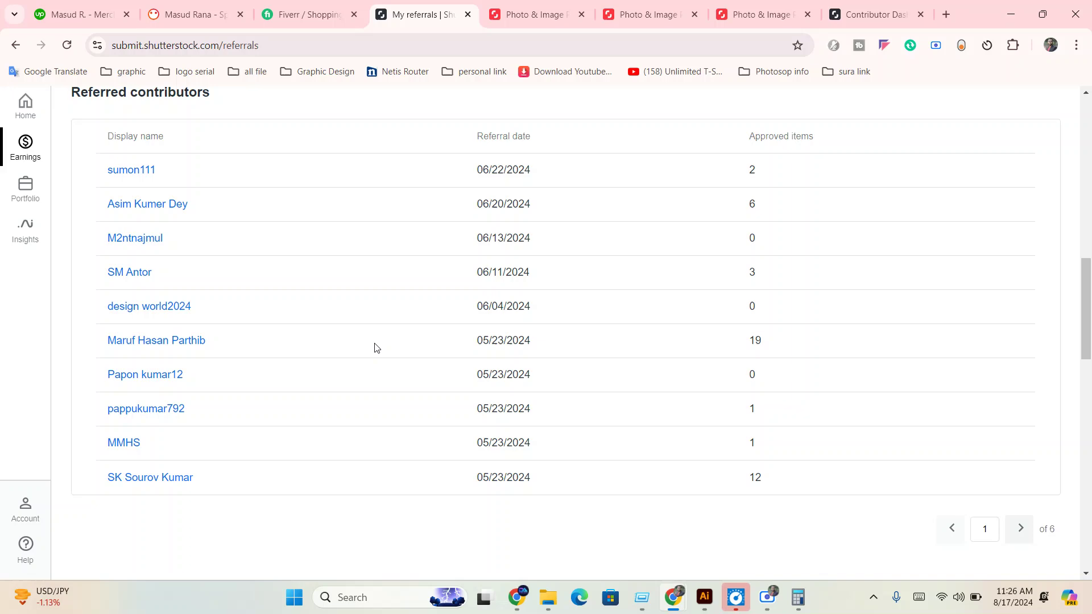
scroll(375, 348, up, 1)
scroll(404, 437, down, 3)
scroll(404, 437, down, 3)
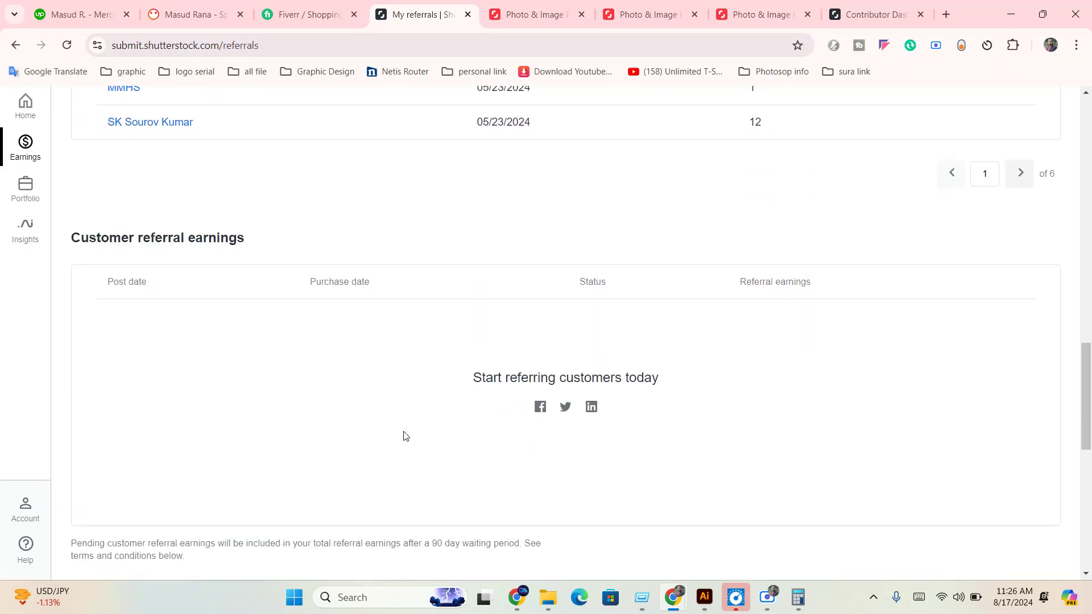
scroll(403, 437, down, 3)
scroll(403, 437, down, 1)
scroll(404, 437, up, 2)
scroll(403, 432, up, 5)
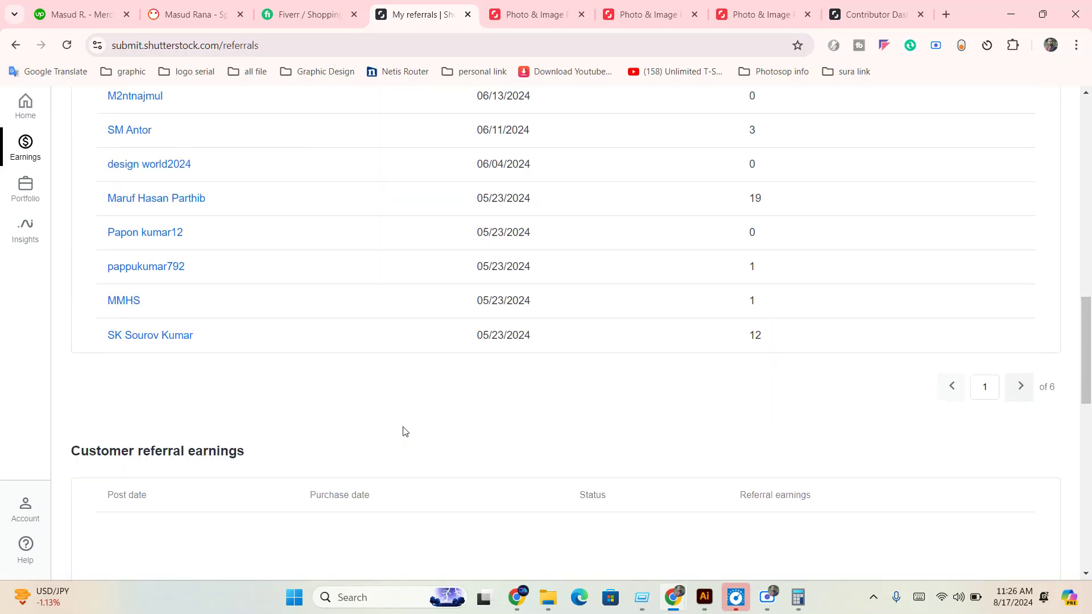
scroll(594, 446, up, 6)
scroll(580, 449, up, 3)
scroll(575, 453, down, 4)
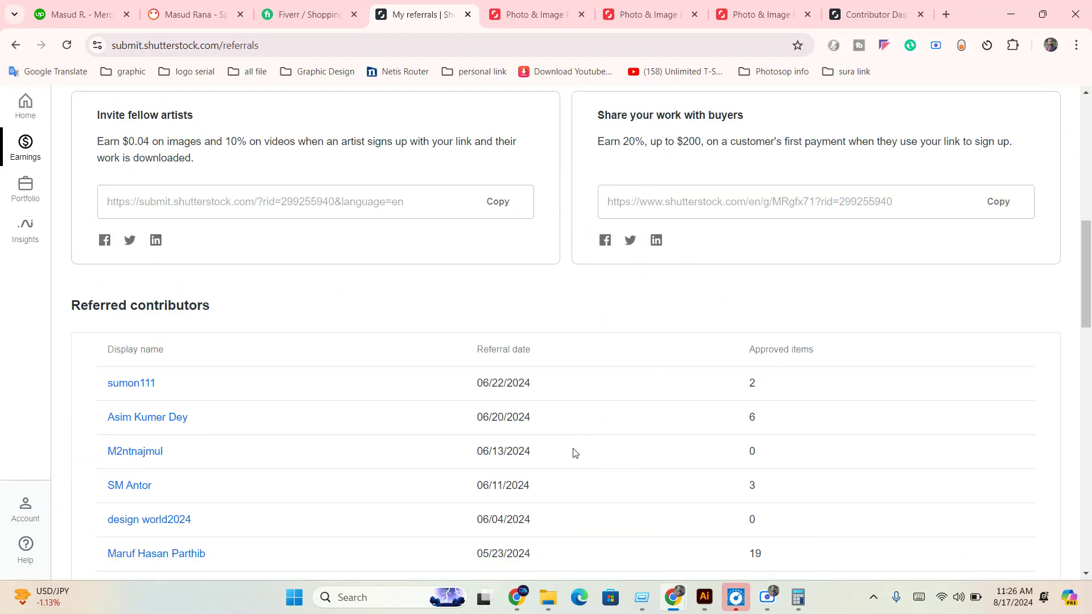
scroll(566, 459, down, 1)
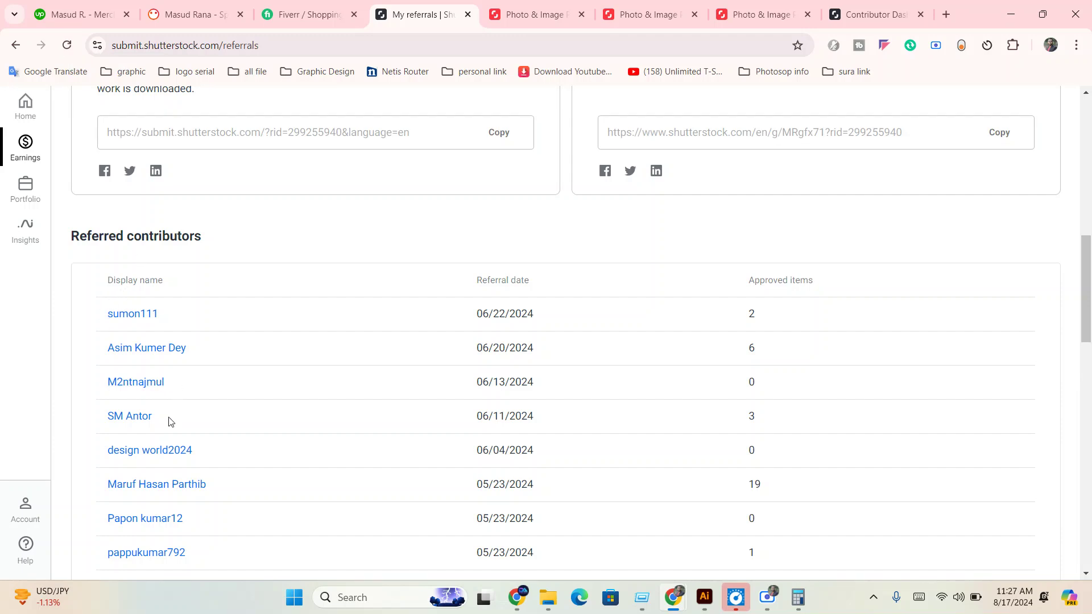
scroll(169, 424, down, 4)
scroll(169, 426, up, 4)
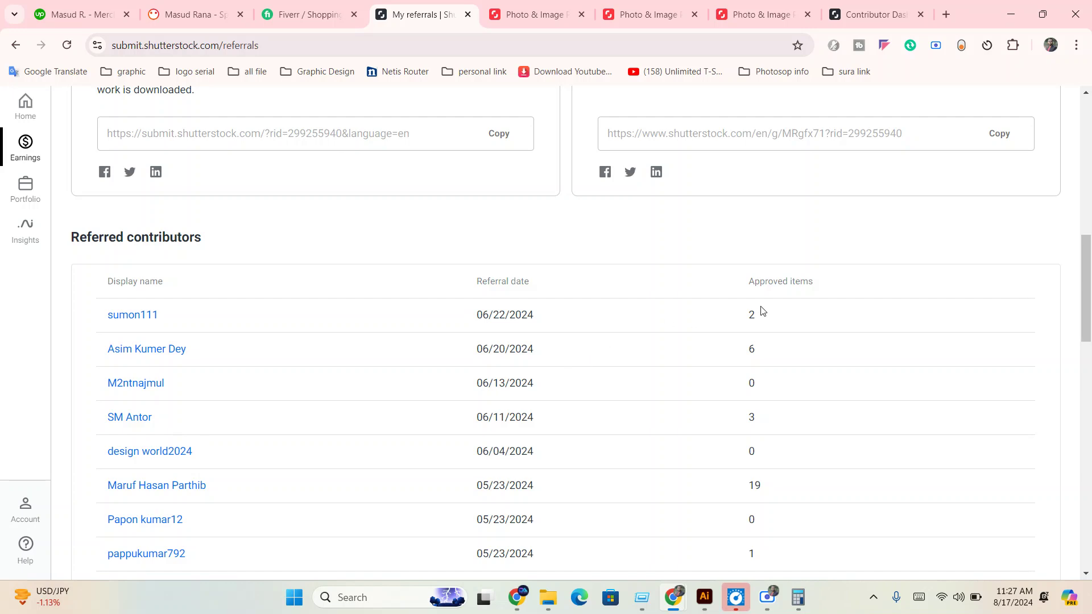
- Reload again and return to the top showing $10.16 total earnings and 58 referrals
click(67, 45)
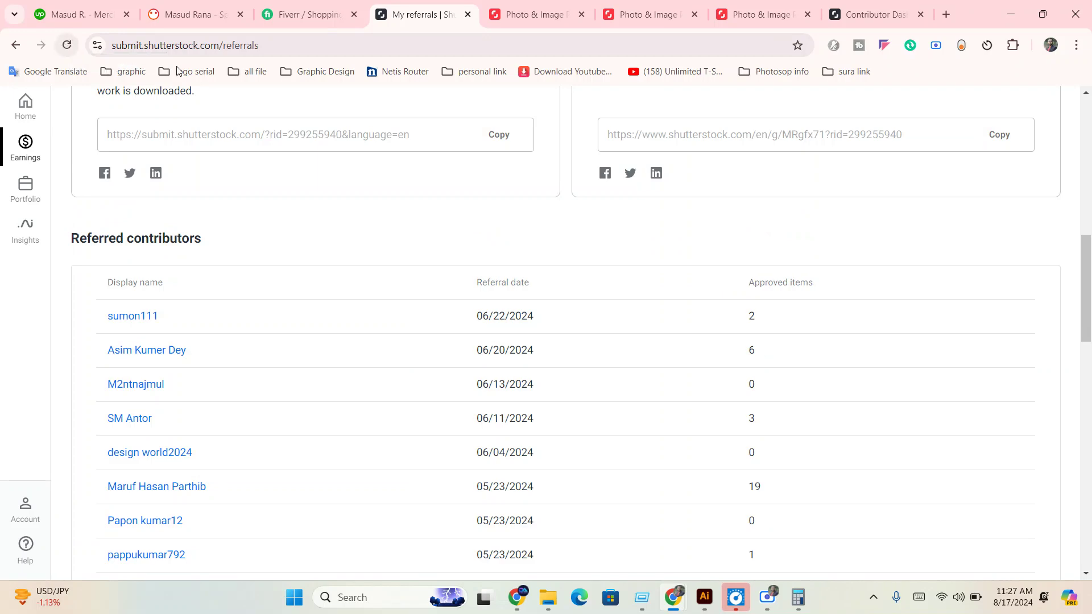
scroll(1036, 183, up, 3)
scroll(1024, 186, up, 4)
scroll(988, 230, up, 3)
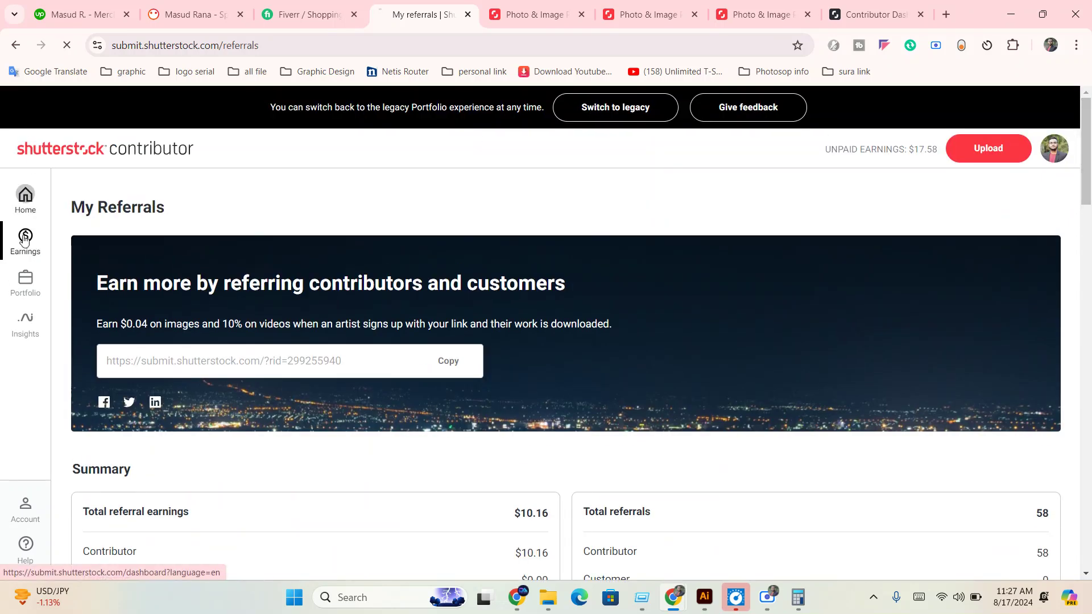
- Navigate through the earnings menu to the My referrals page
click(25, 253)
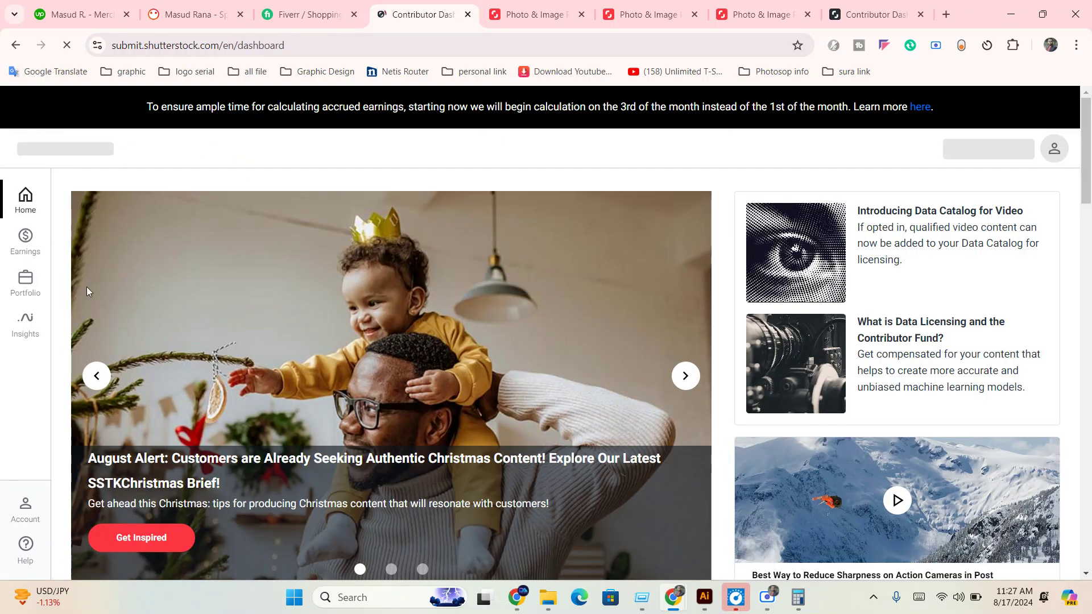
click(32, 259)
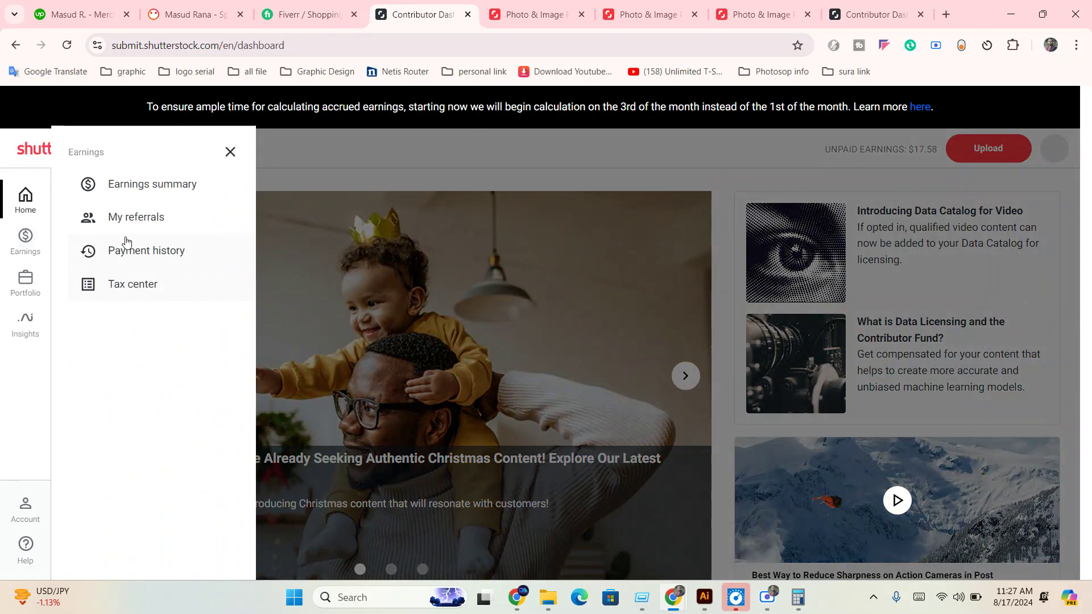
click(131, 219)
scroll(221, 458, down, 5)
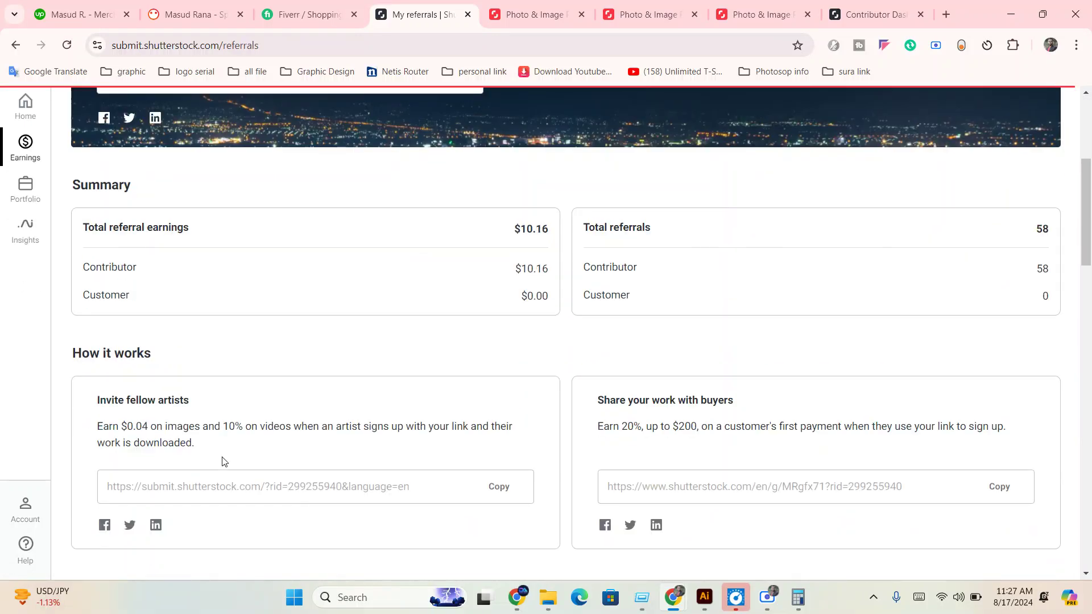
scroll(222, 461, down, 4)
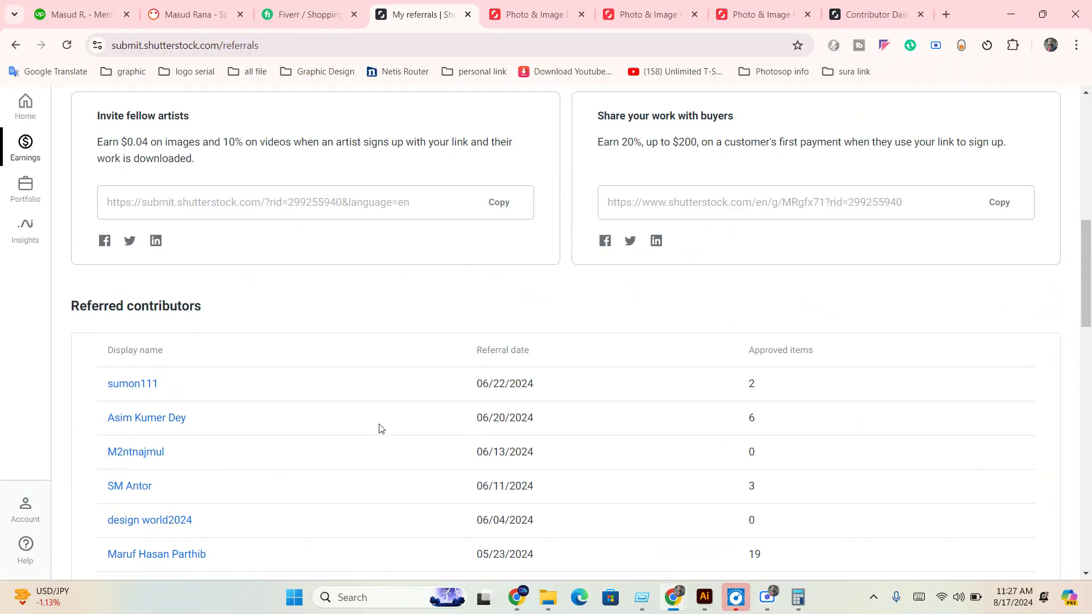
- Reload the page and show the second page of referred contributors
click(66, 45)
scroll(517, 523, down, 3)
scroll(517, 523, down, 1)
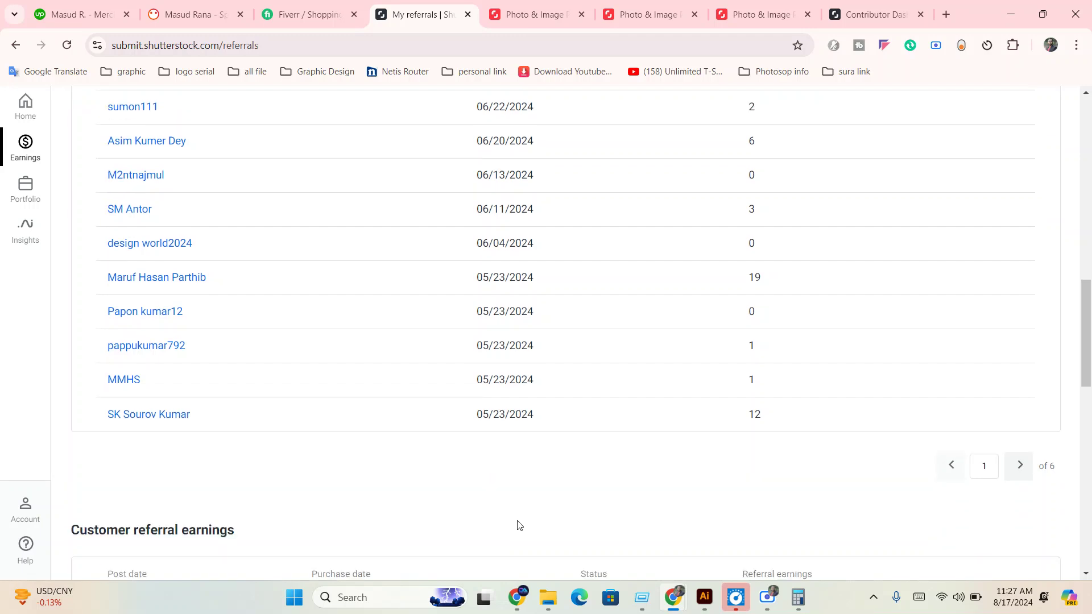
scroll(382, 515, down, 1)
click(1027, 393)
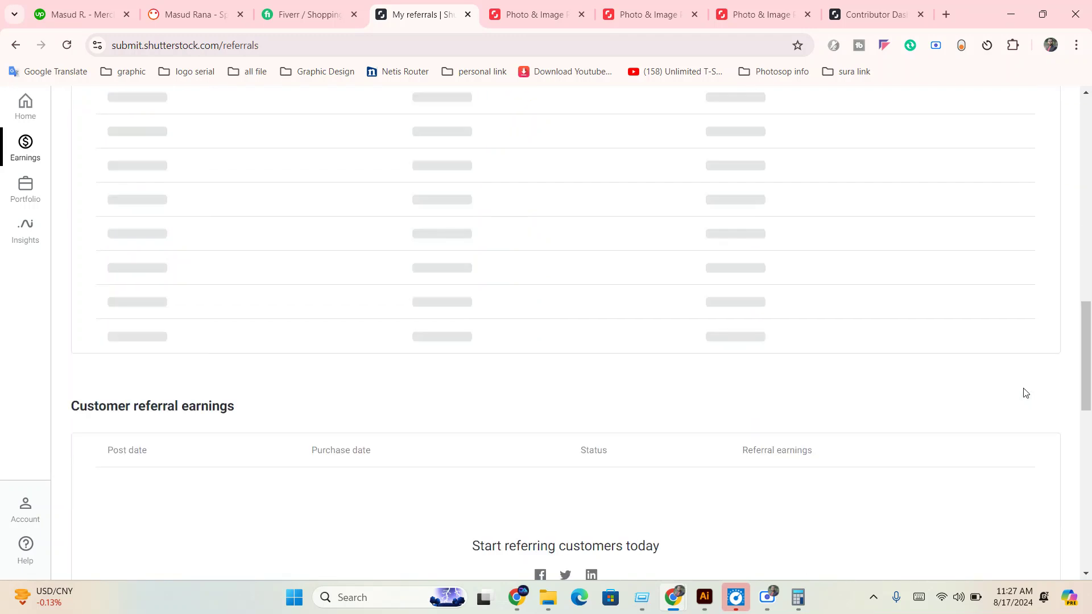
scroll(613, 458, up, 2)
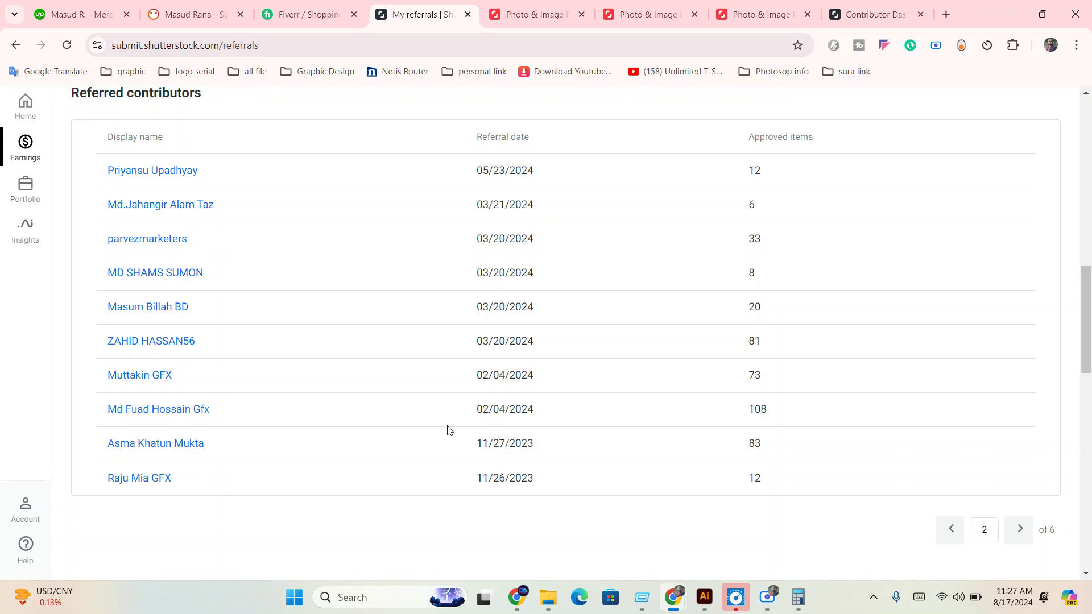
- Minimize the referrals window to reveal the new account's Home dashboard
click(1011, 15)
scroll(381, 401, up, 1)
scroll(353, 426, up, 3)
- Open and close the account panel, then minimize the incognito dashboard and Facebook windows
scroll(352, 424, up, 4)
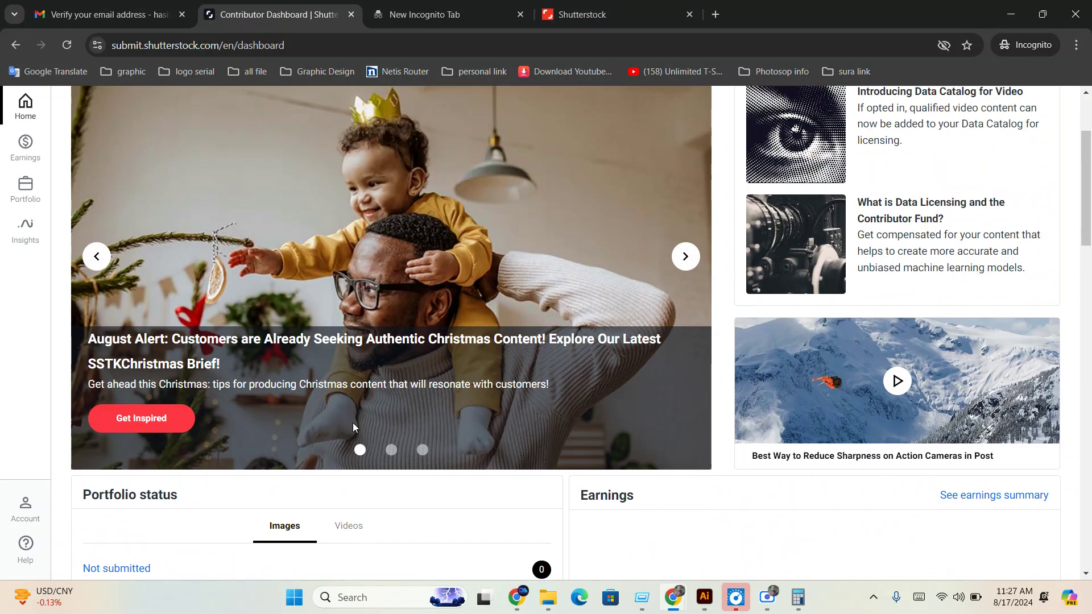
scroll(352, 424, up, 3)
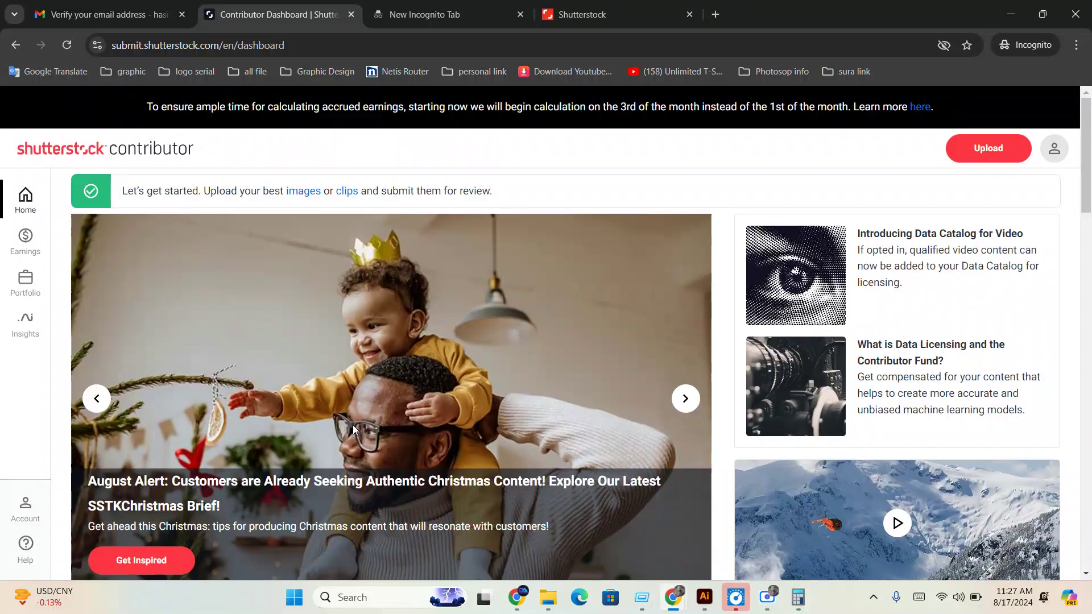
click(1053, 148)
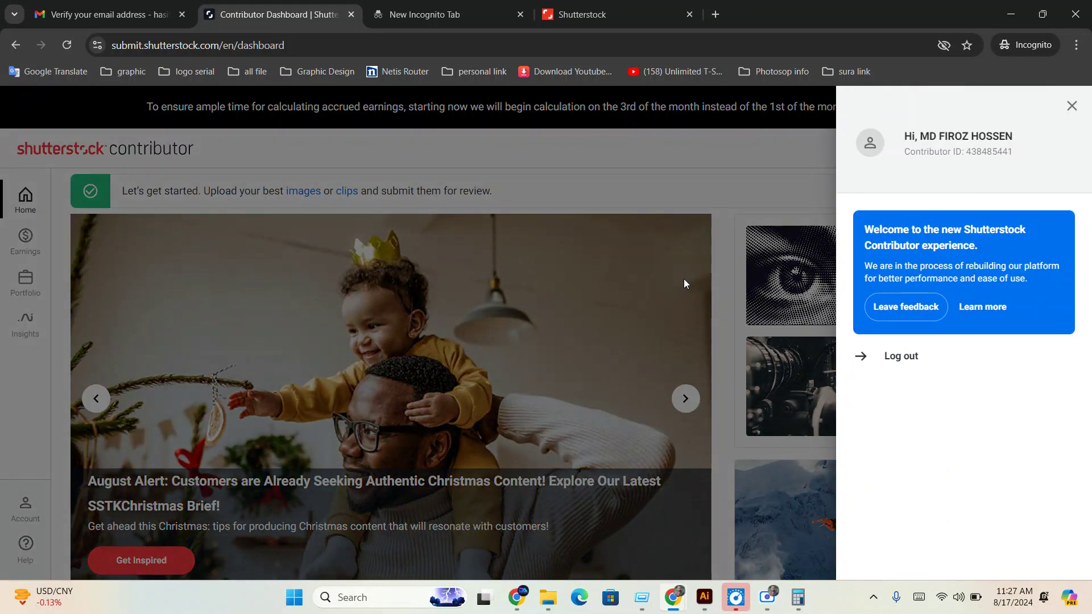
click(721, 179)
click(1011, 14)
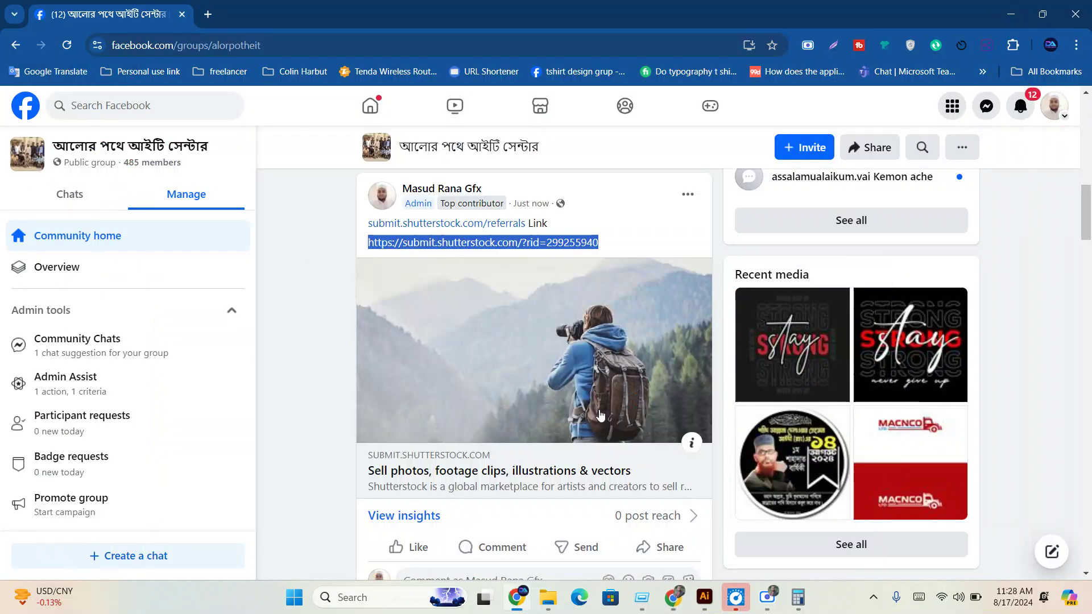
click(1010, 14)
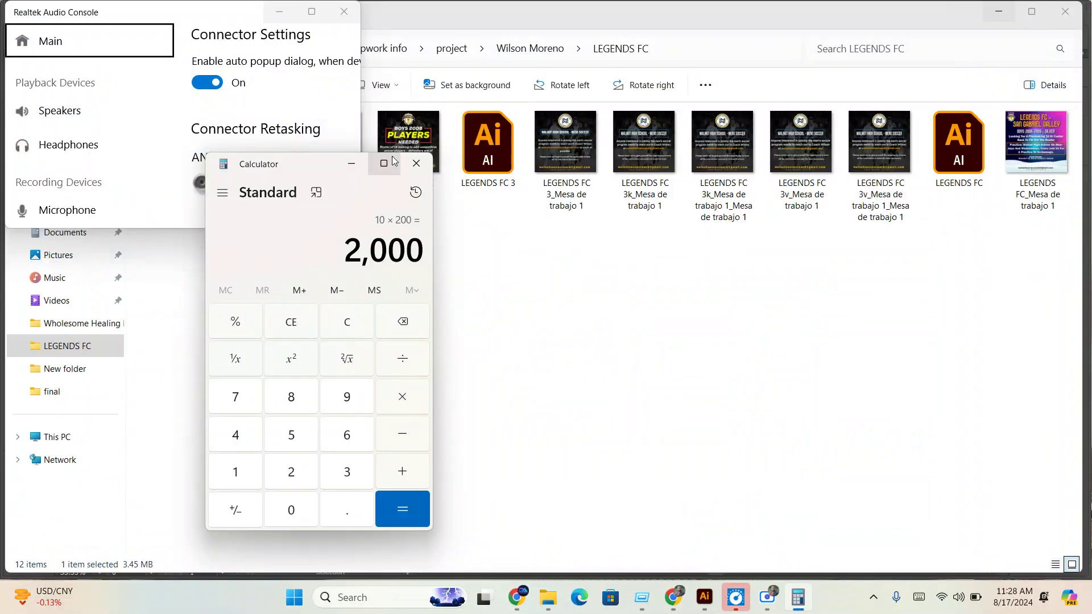
- Close Calculator and the Realtek audio console, restore the referrals window, and open a new tab
click(416, 163)
click(344, 11)
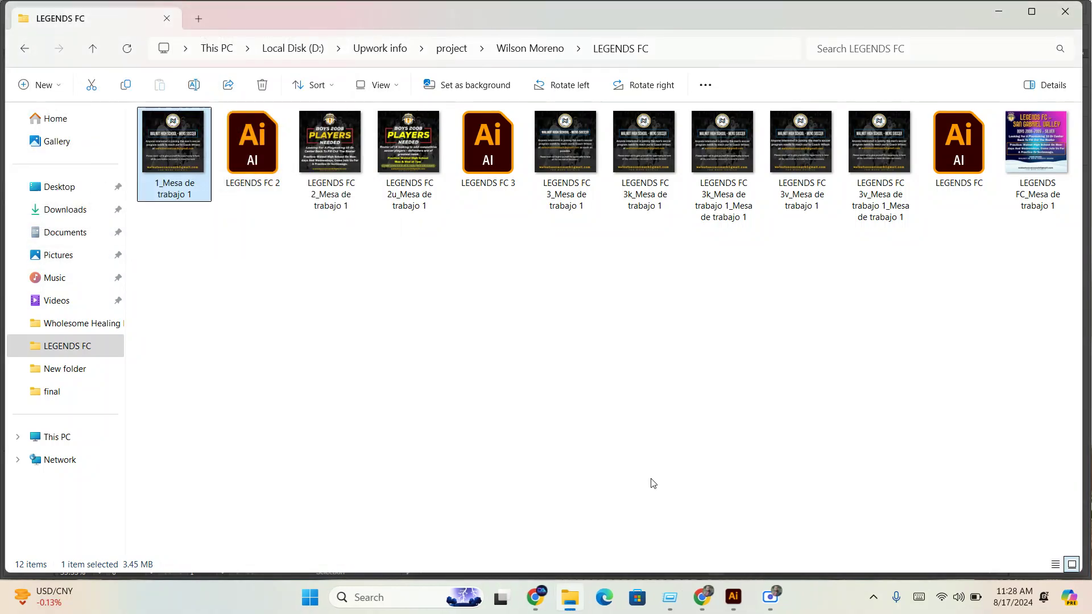
mouse_move(673, 597)
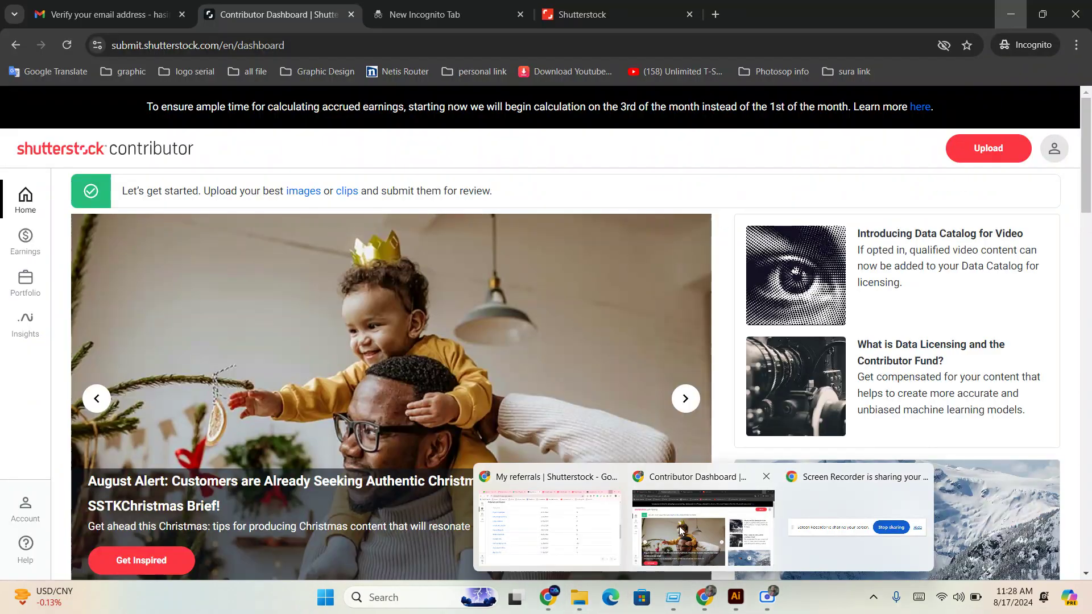
click(541, 532)
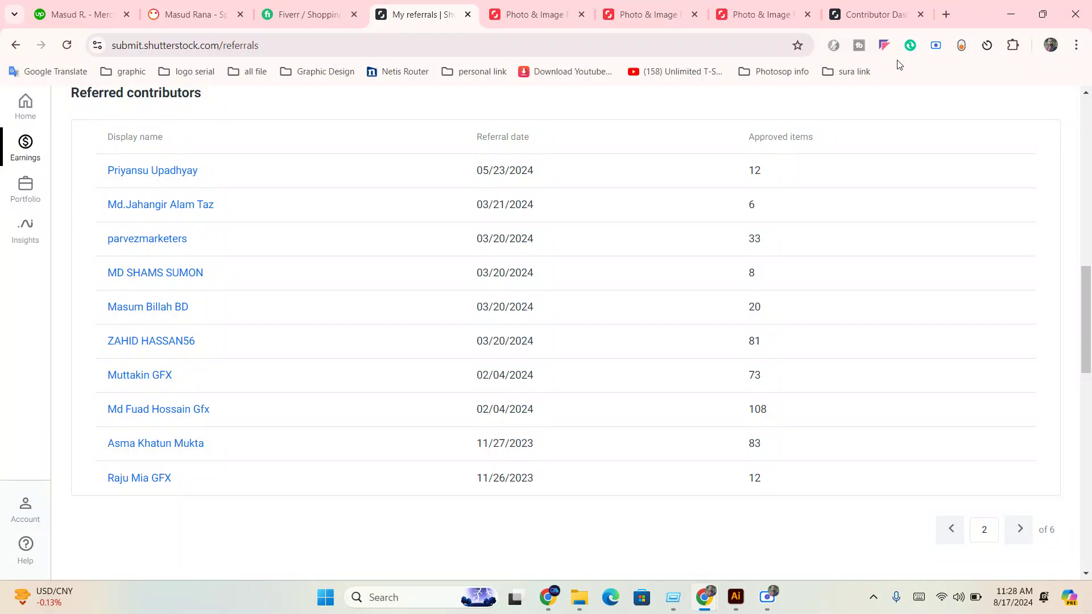
key(ctrl+t)
- Search Google for 'tshirt design' and preview the Fiverr retro vintage logo image
click(537, 316)
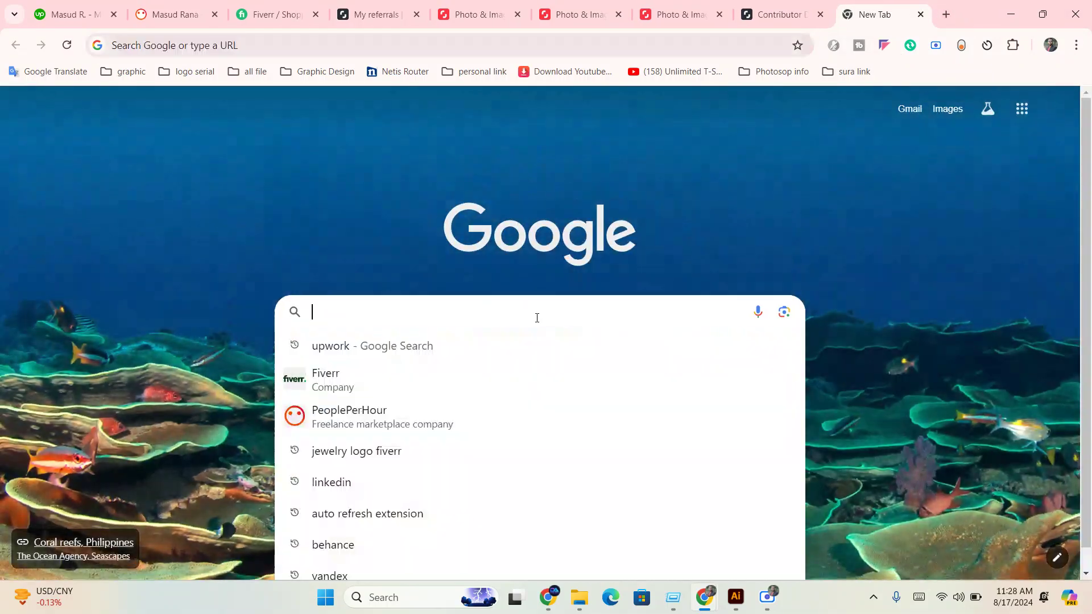
text(tsh)
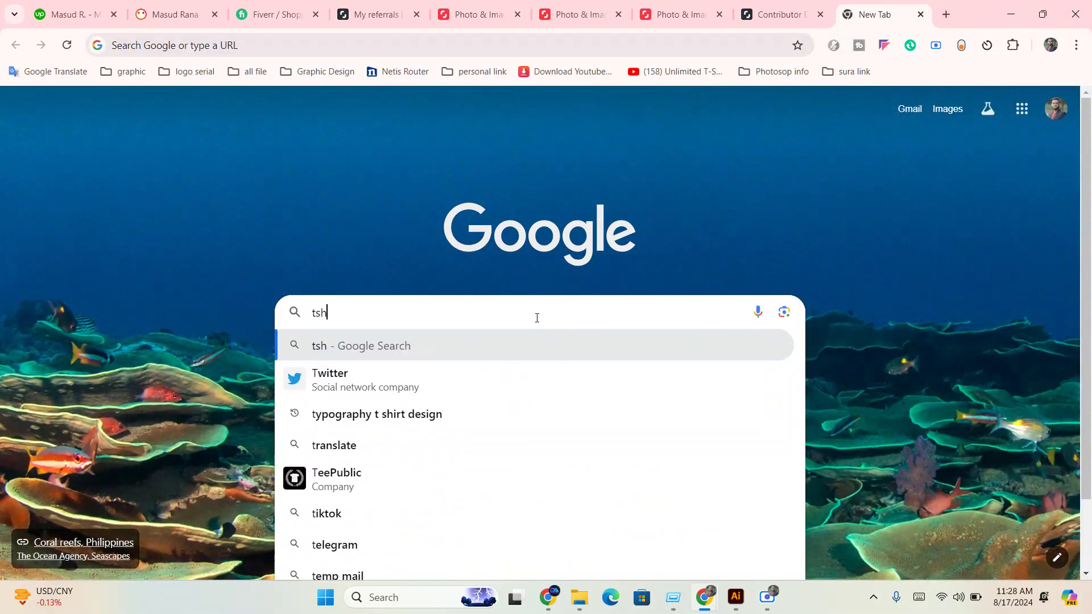
text(irt des)
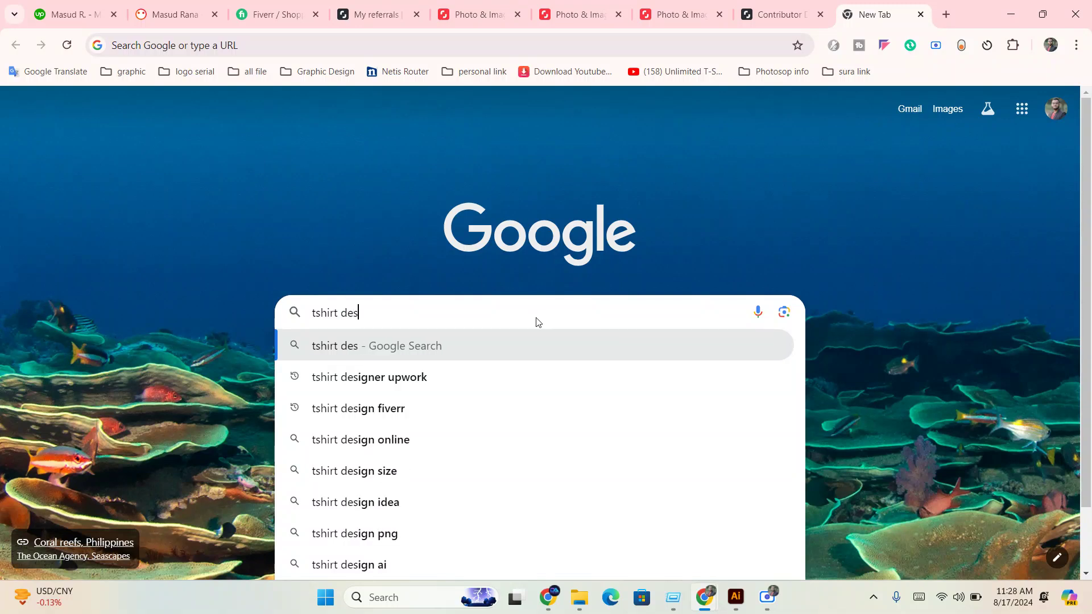
text(ih)
key(BackSpace)
text(gn)
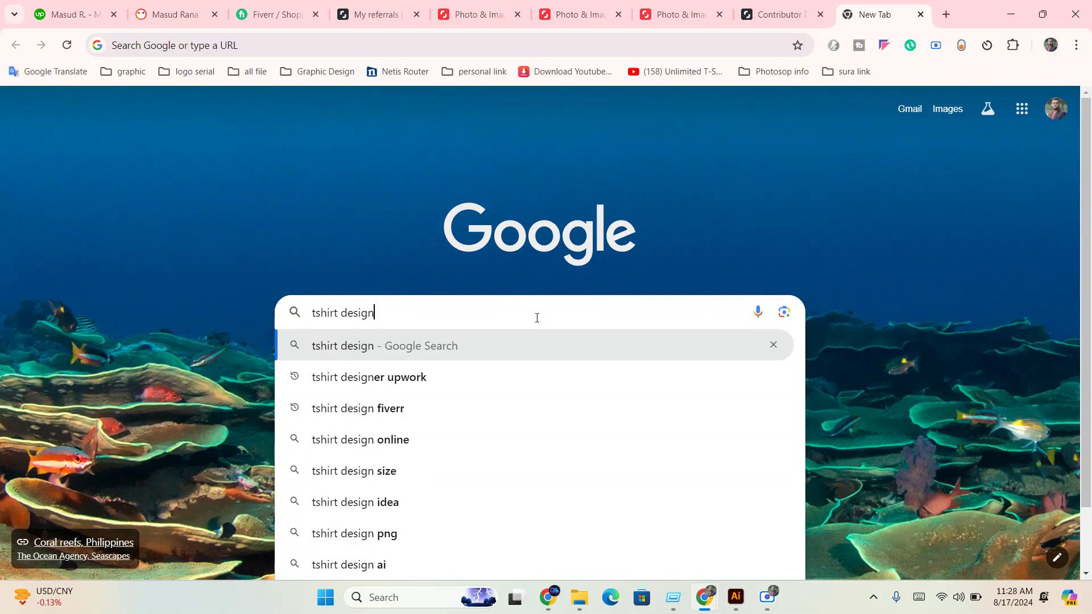
key(Return)
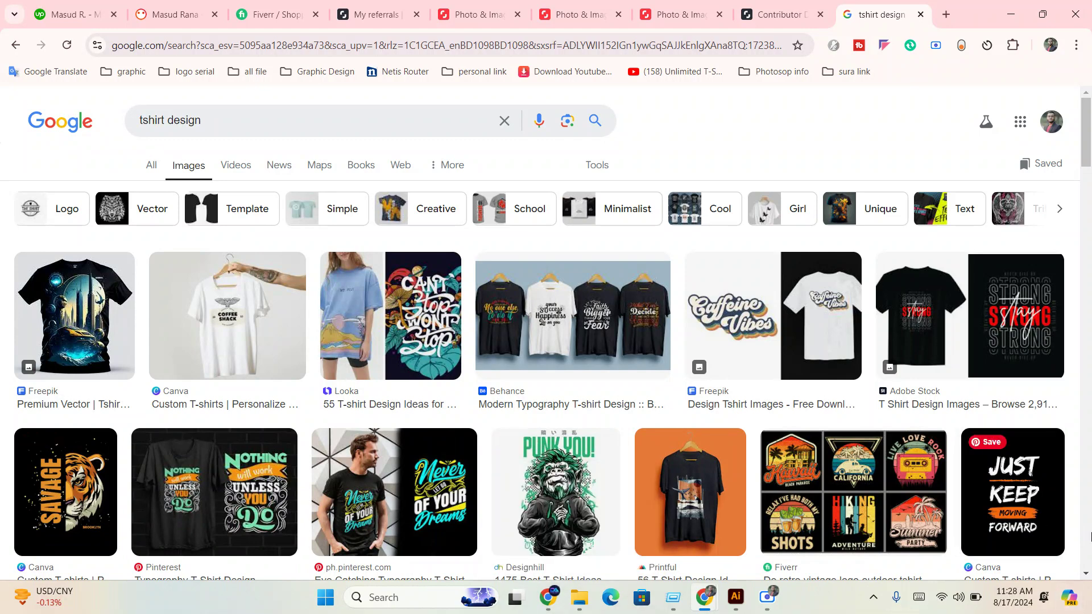
click(864, 489)
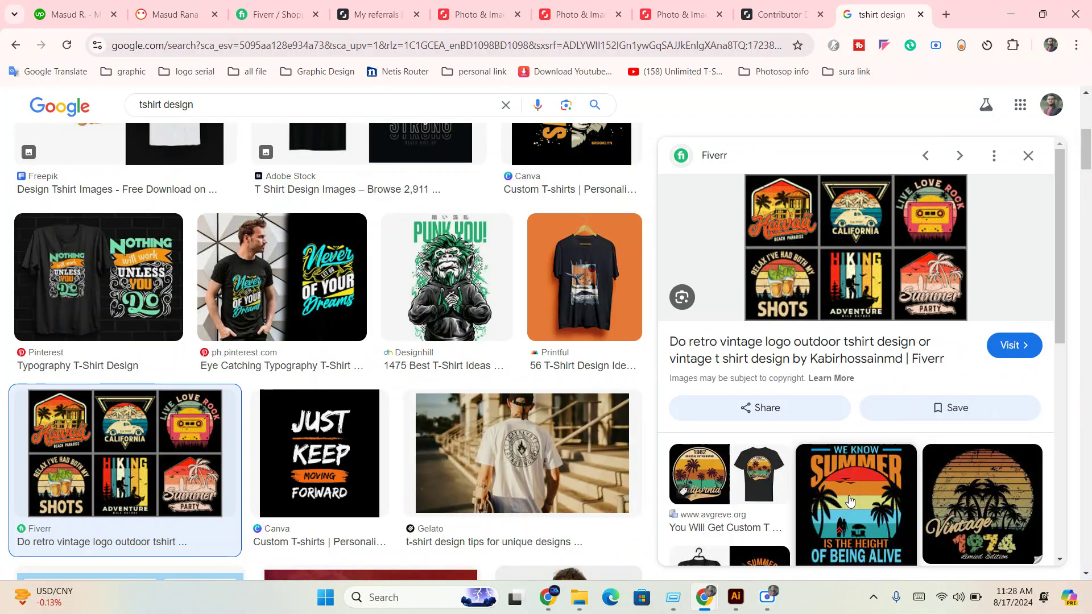
right_click(867, 215)
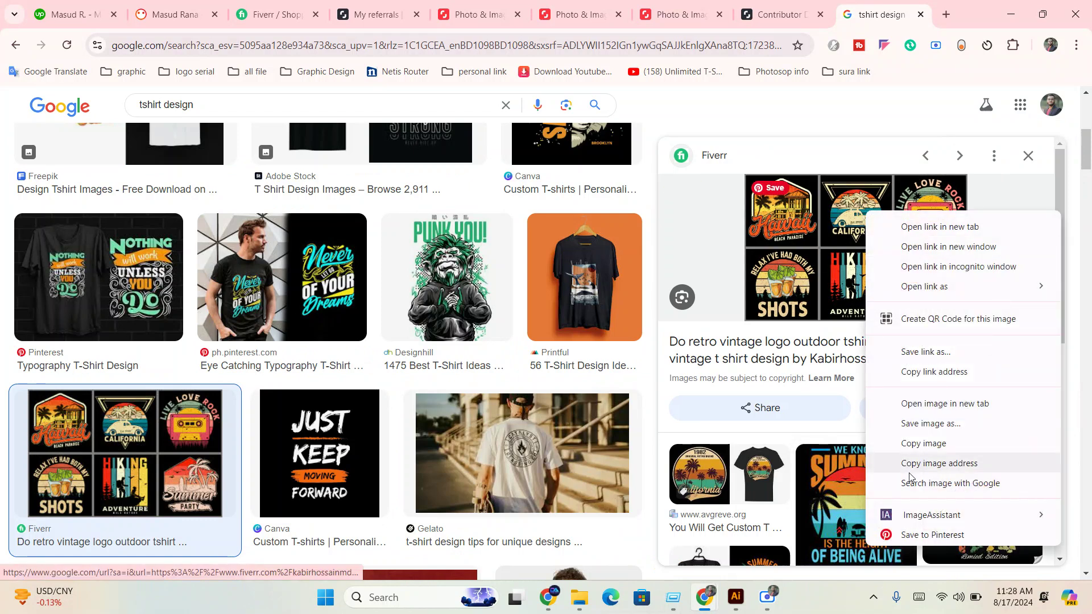
- Create a new 4500 × 5400 px document with units set to Pixels
click(735, 597)
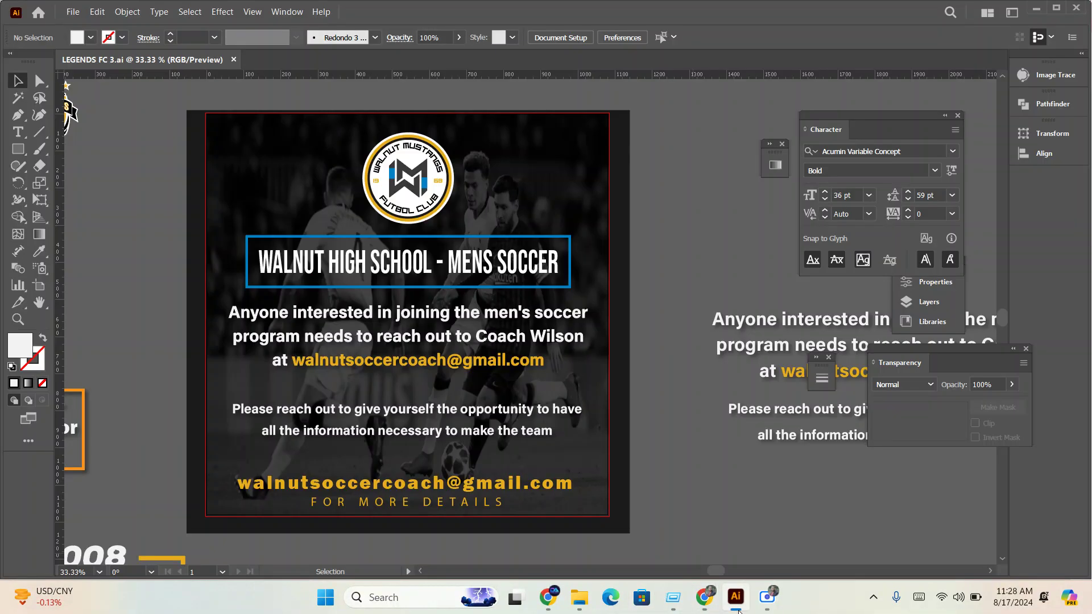
click(71, 13)
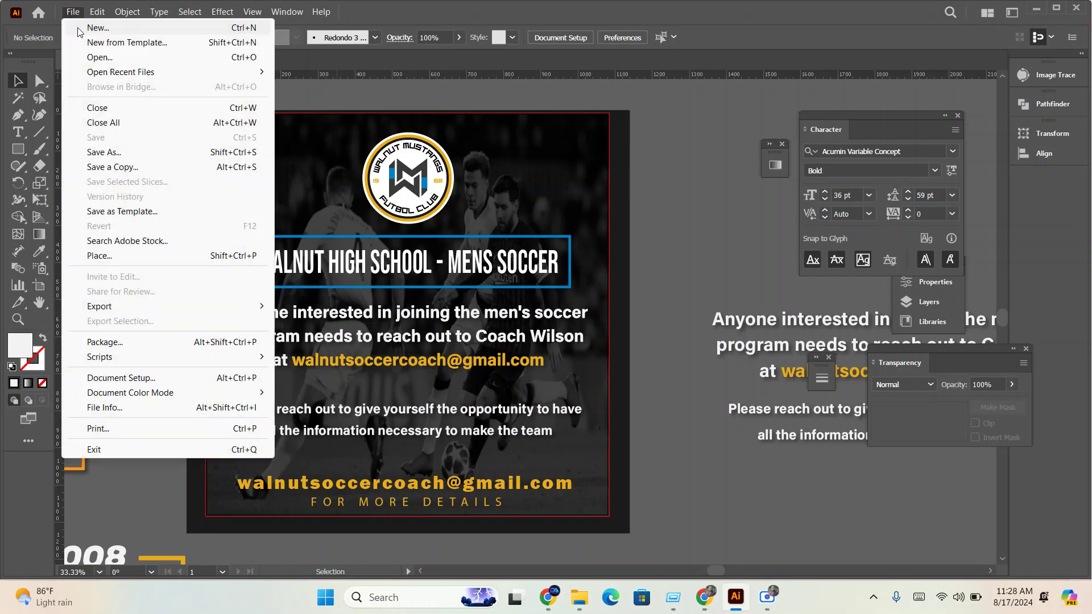
click(94, 27)
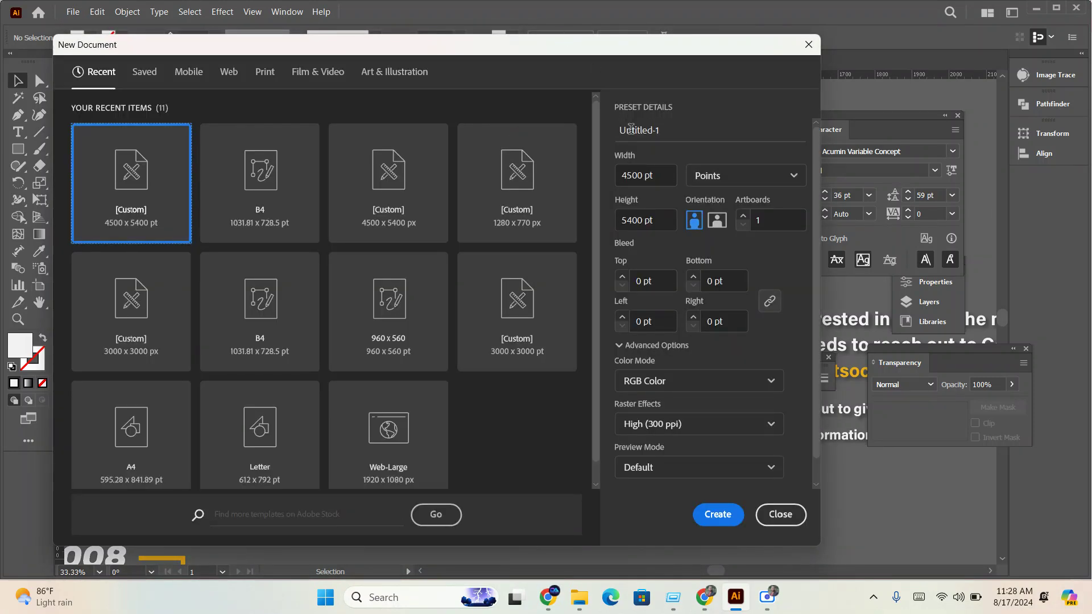
click(721, 176)
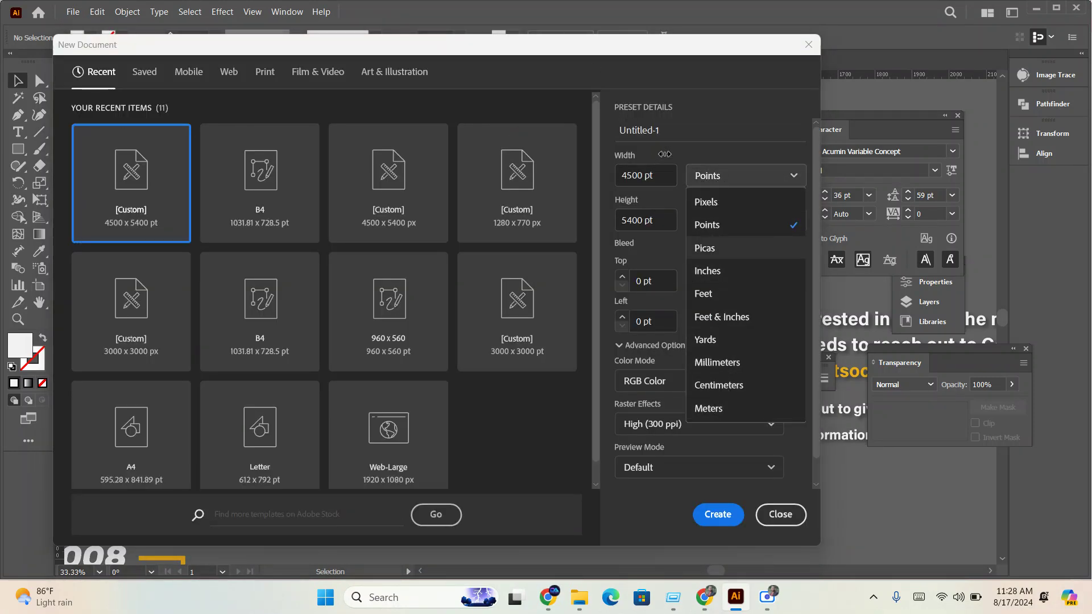
click(707, 202)
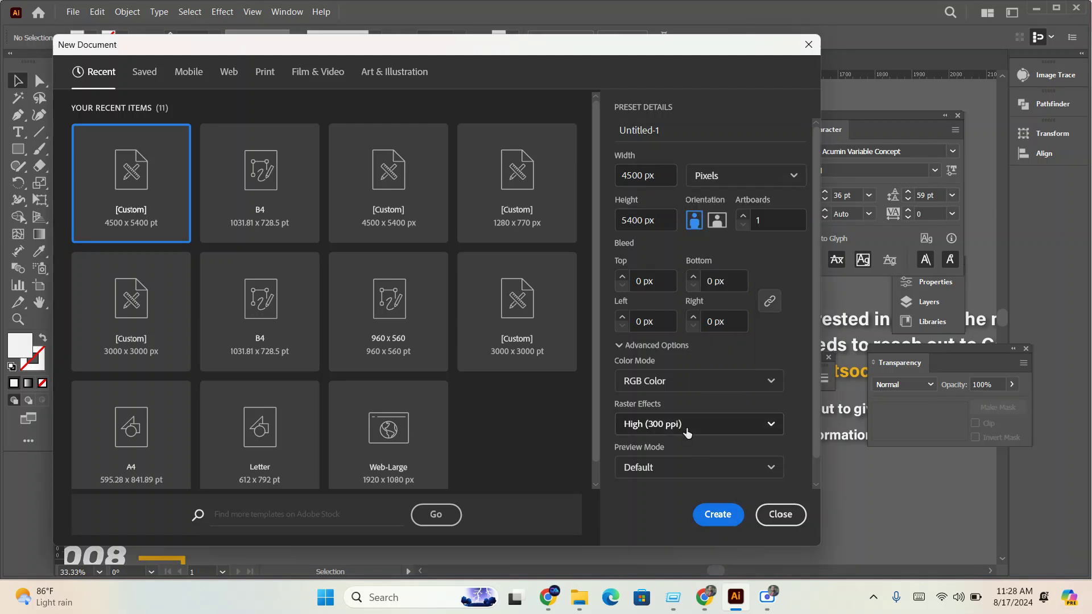
click(711, 510)
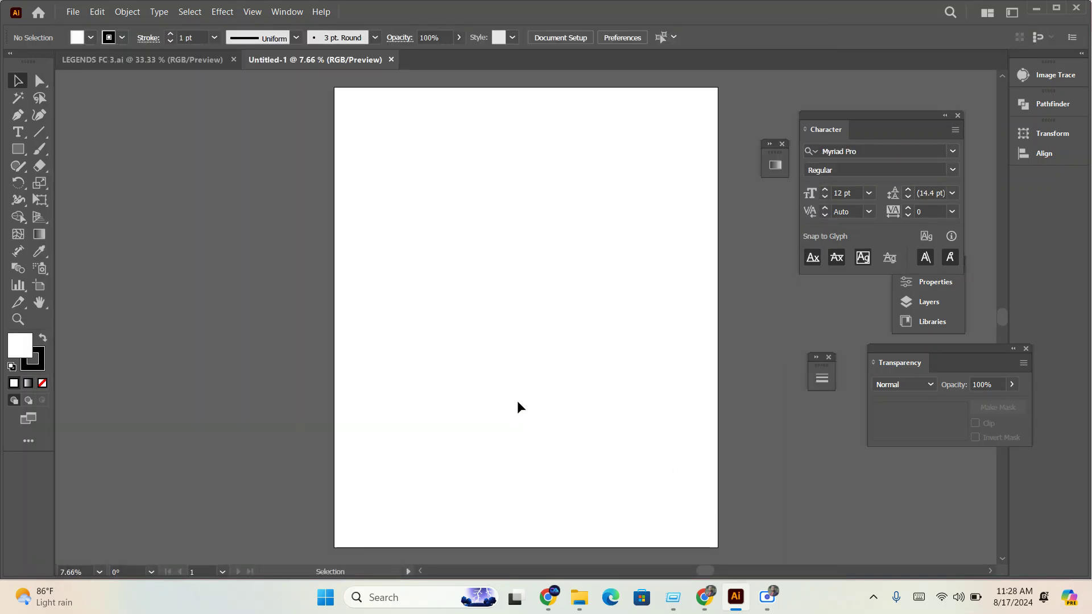
key(ctrl+minus)
key(ctrl+minus)
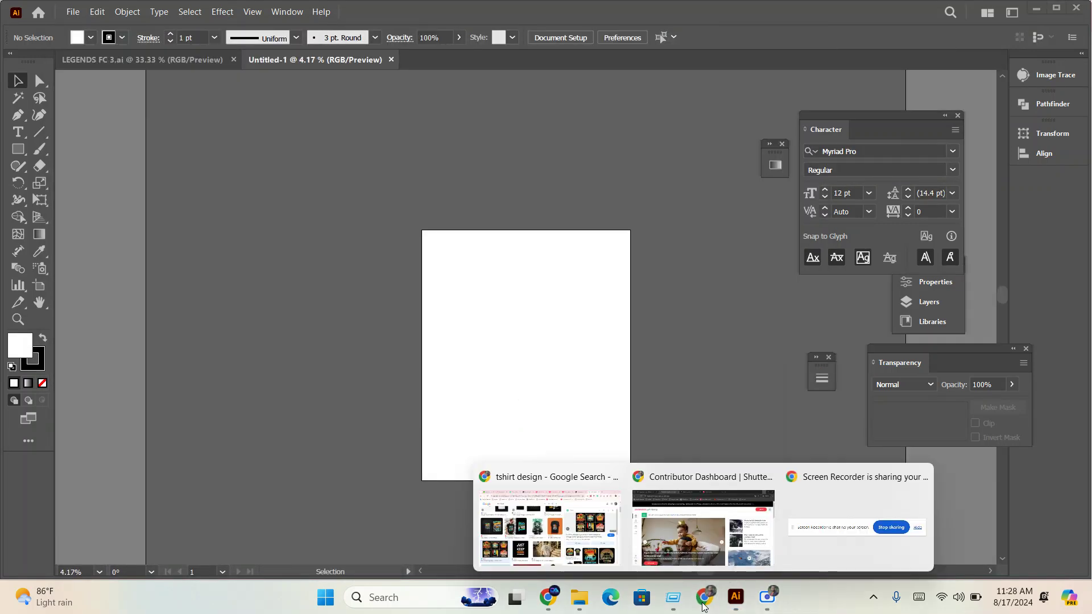
- Copy the Fiverr preview image from Chrome and paste it into Untitled-1
click(548, 526)
right_click(880, 215)
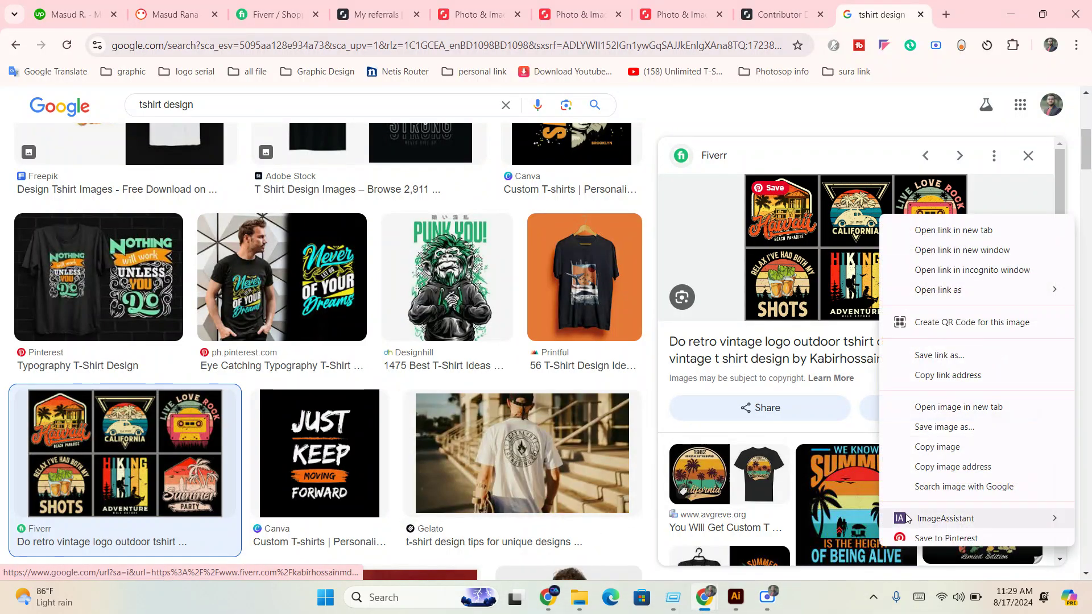
click(932, 447)
mouse_move(766, 597)
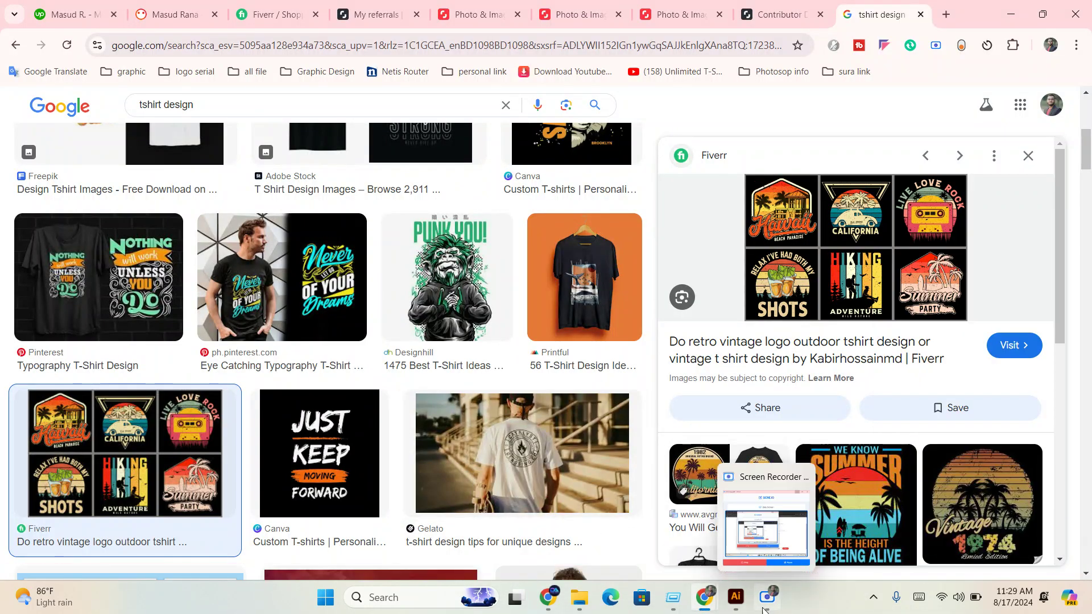
click(735, 597)
key(ctrl+v)
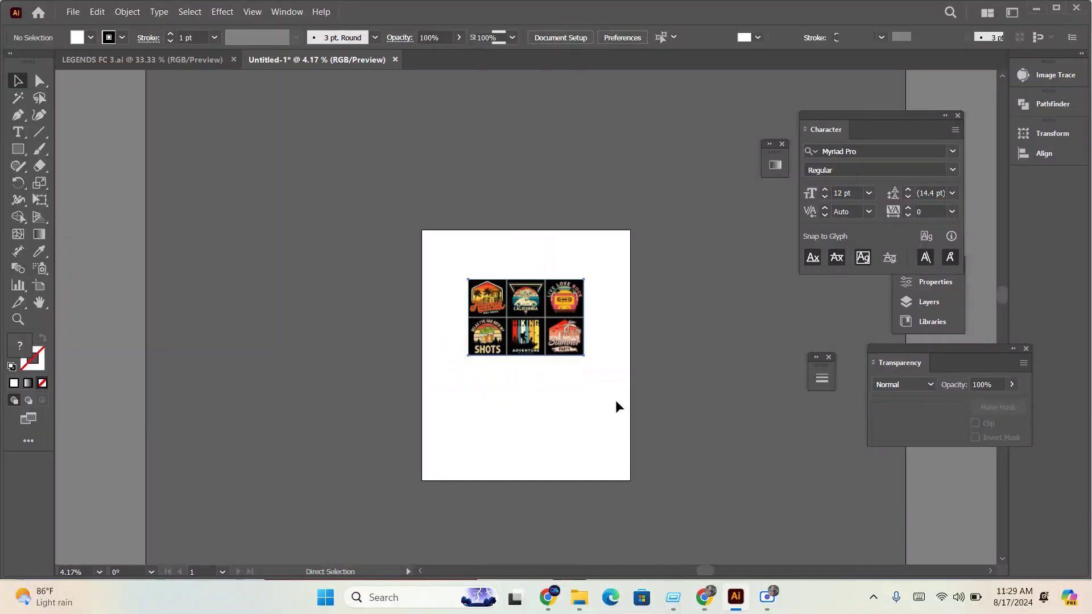
- Enlarge the six-design reference image and position it above the artboard
drag(587, 360, 720, 446)
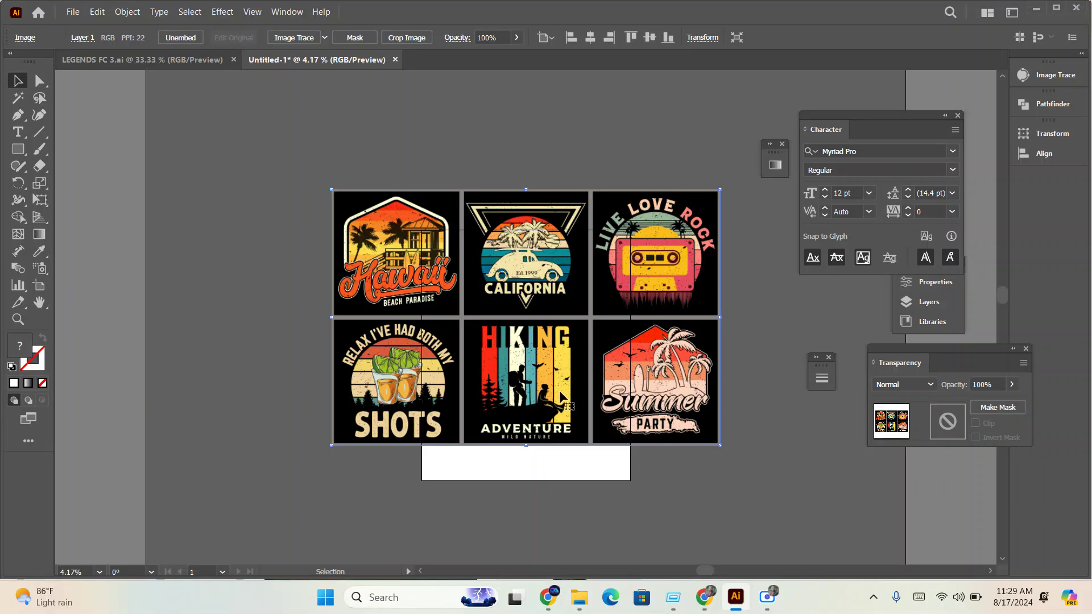
drag(549, 420, 541, 287)
scroll(541, 287, up, 2)
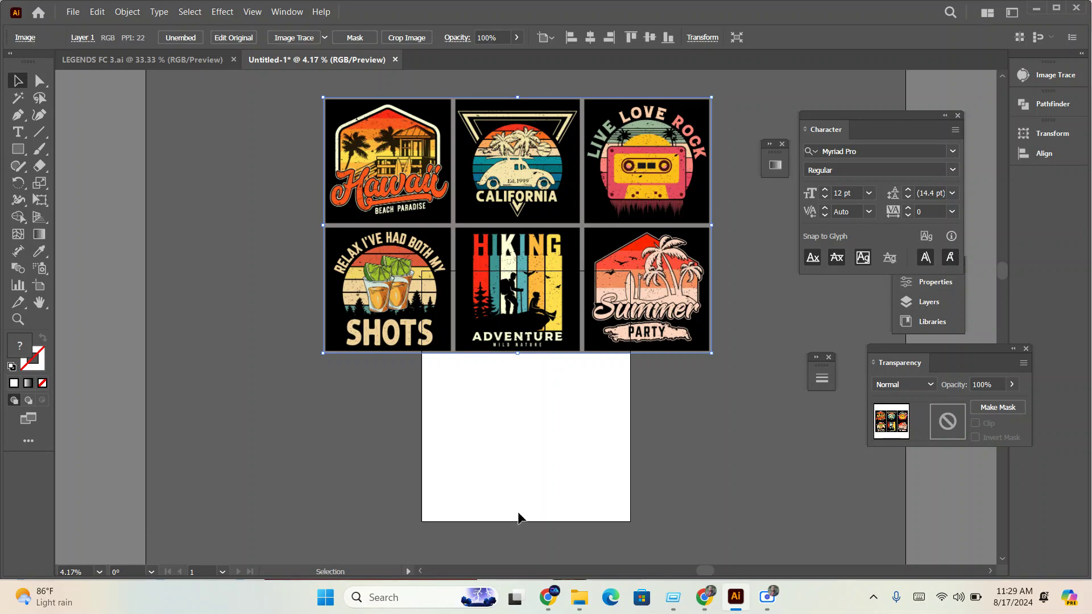
drag(493, 181, 480, 202)
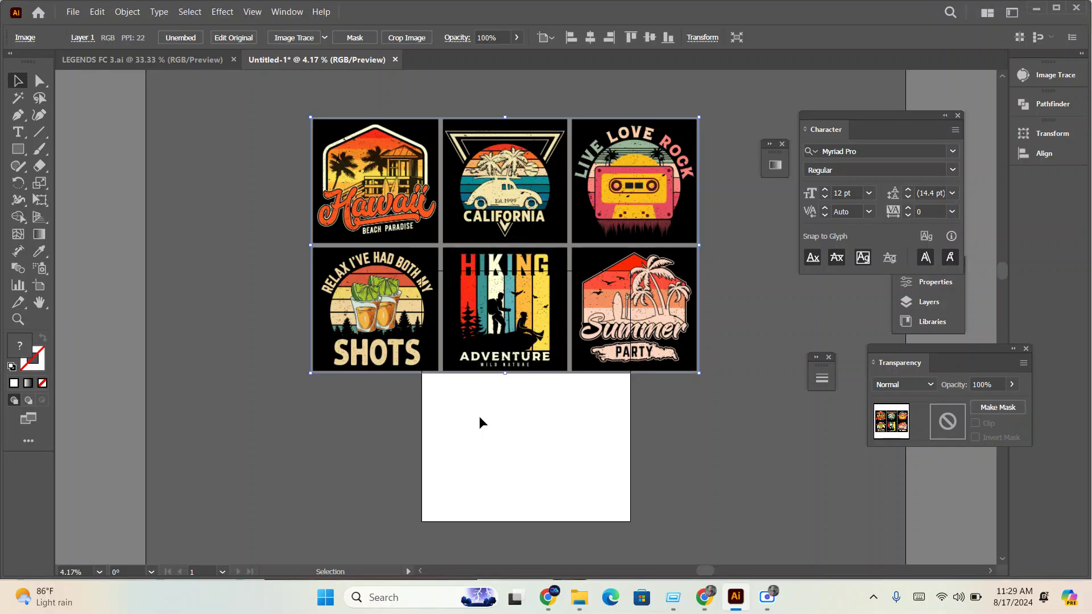
scroll(481, 423, up, 1)
mouse_move(510, 321)
mouse_down()
mouse_move(509, 341)
mouse_move(570, 230)
mouse_up()
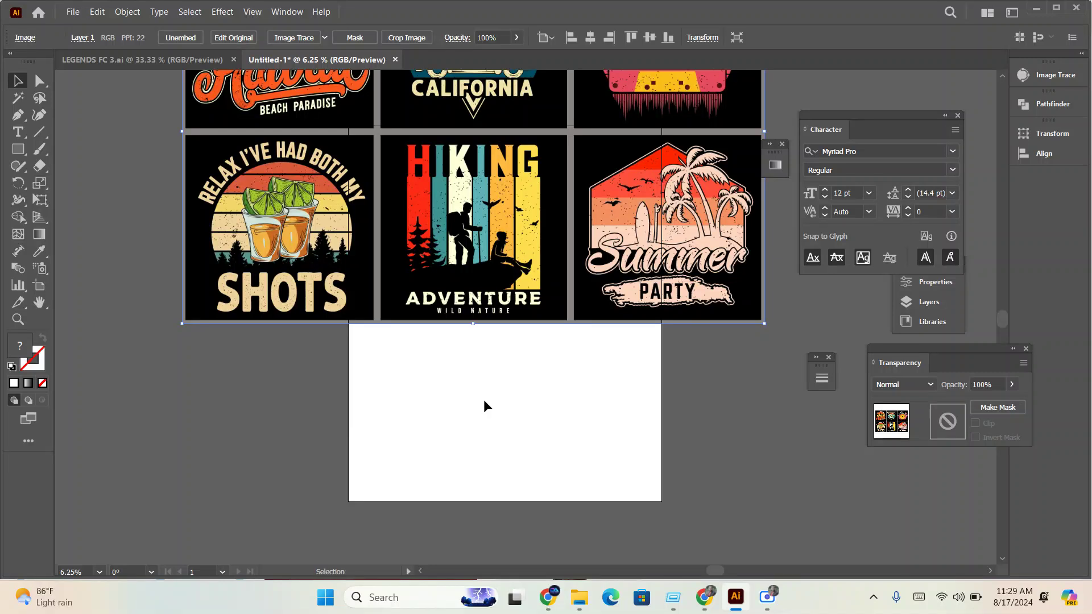
drag(570, 230, 492, 234)
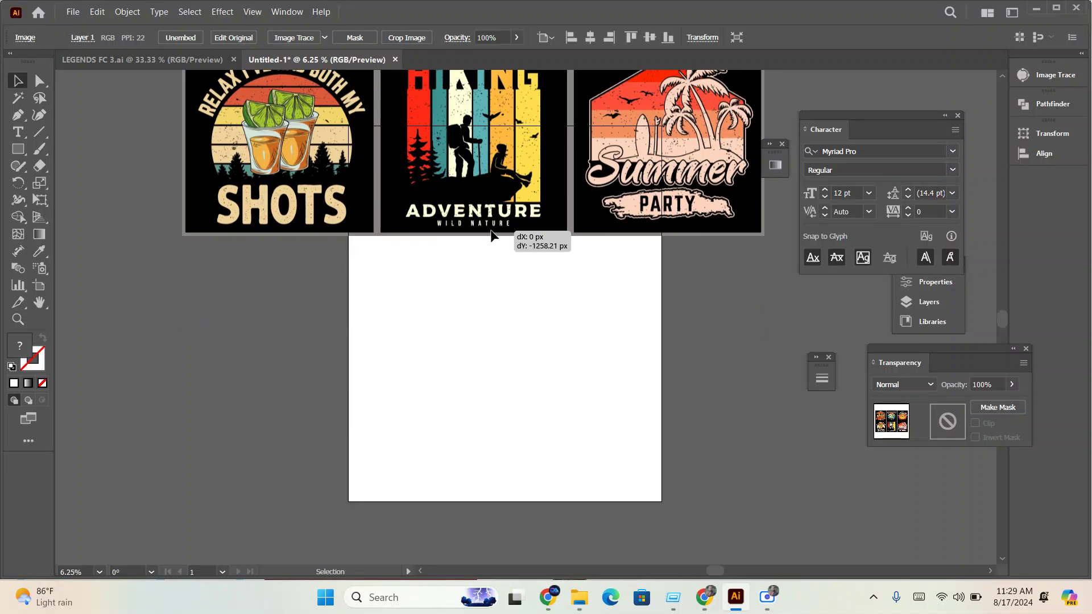
- Draw a circle in the middle of the artboard and fill it orange
drag(18, 149, 63, 183)
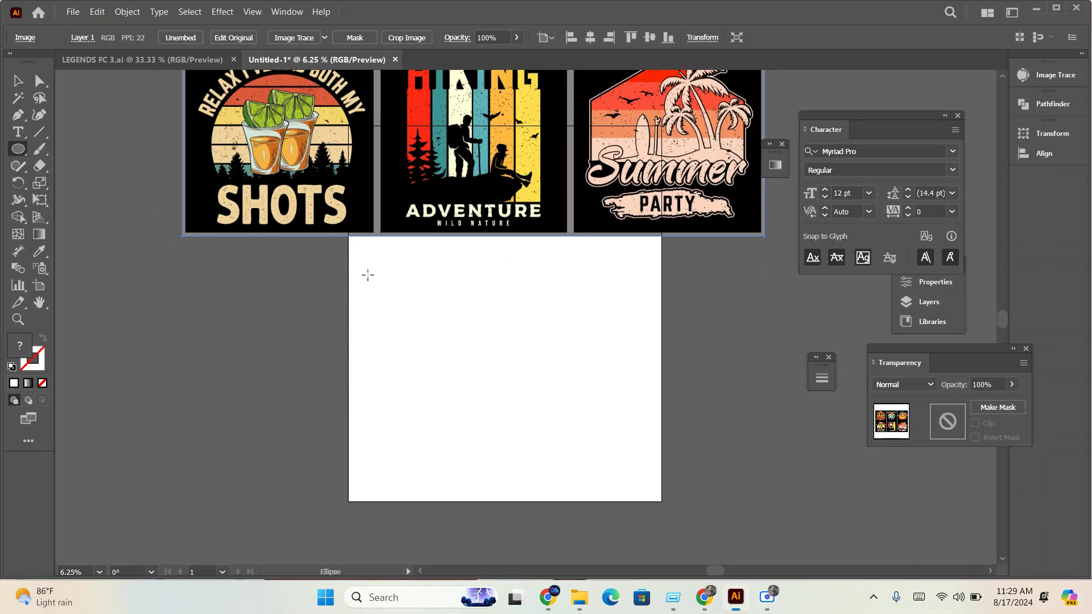
drag(496, 357, 577, 437)
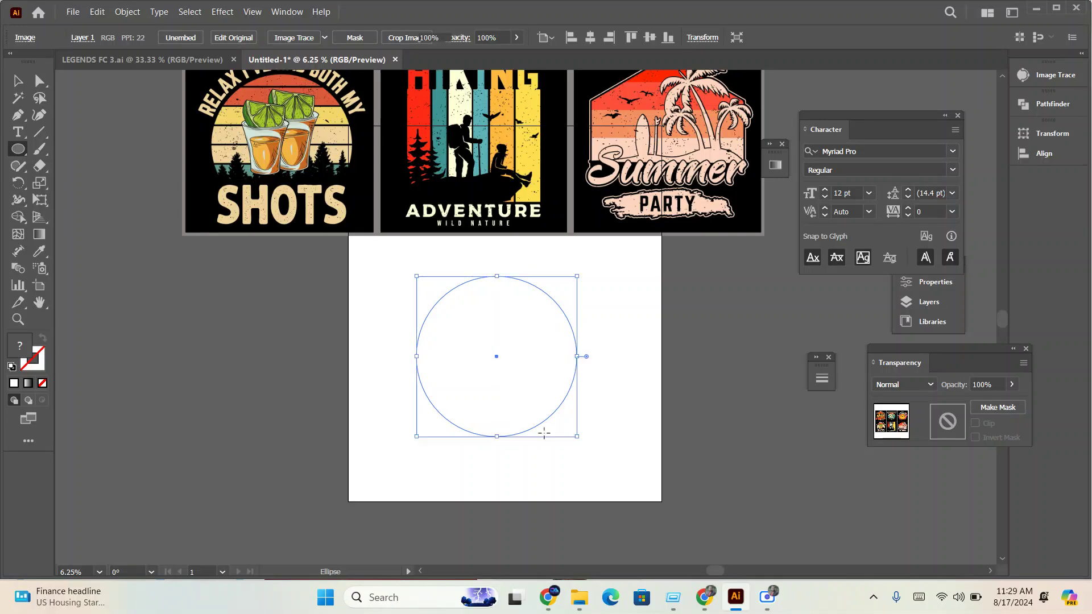
click(91, 37)
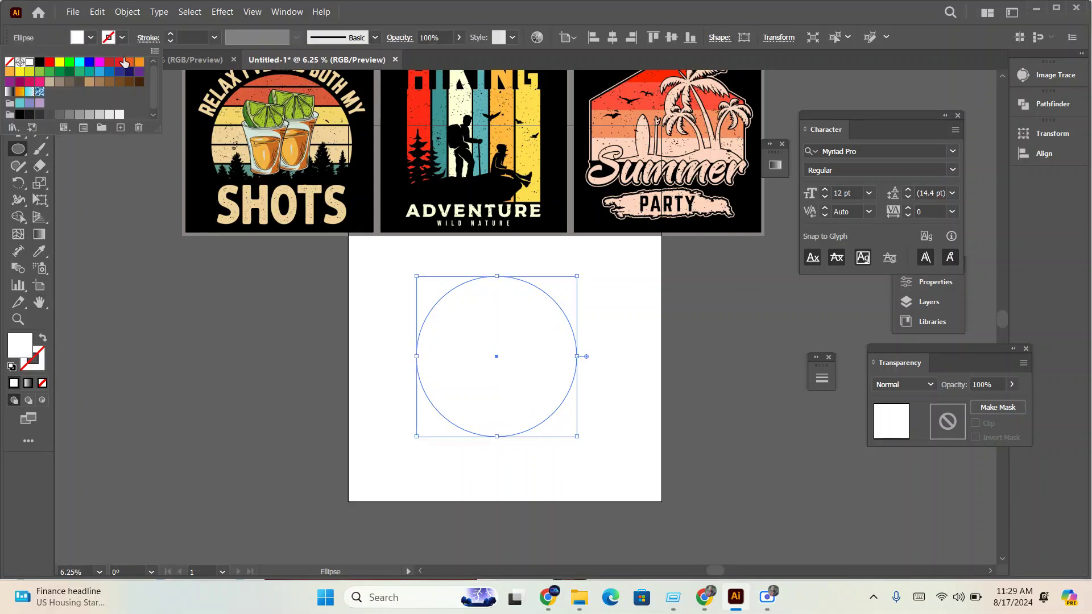
click(129, 63)
- Draw a horizontal line across the circle's top with a white 21 pt stroke
click(39, 132)
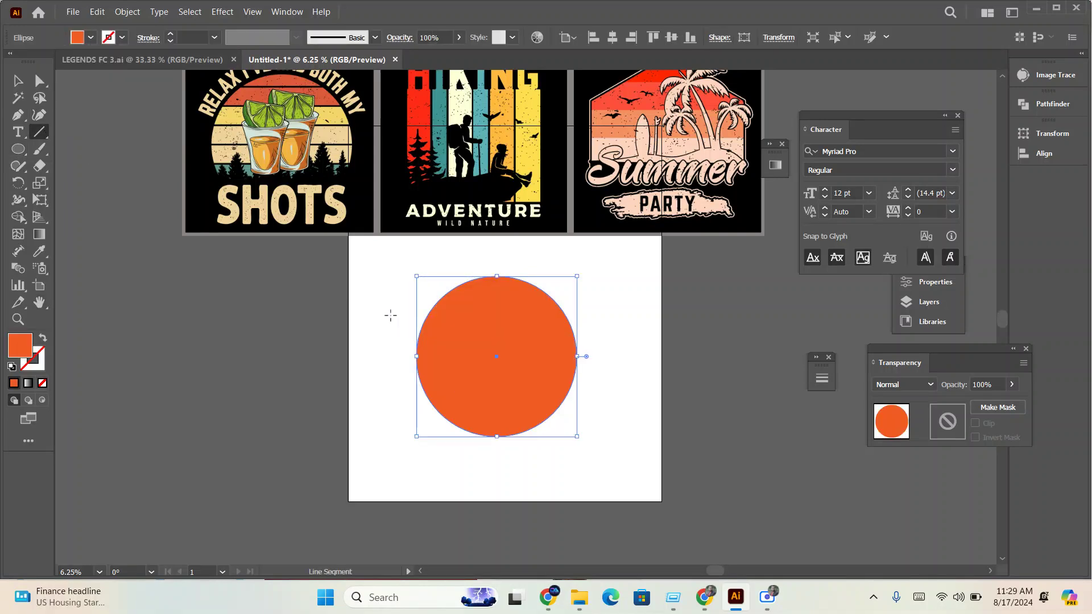
mouse_move(368, 298)
mouse_down()
mouse_move(479, 366)
mouse_move(639, 337)
mouse_up()
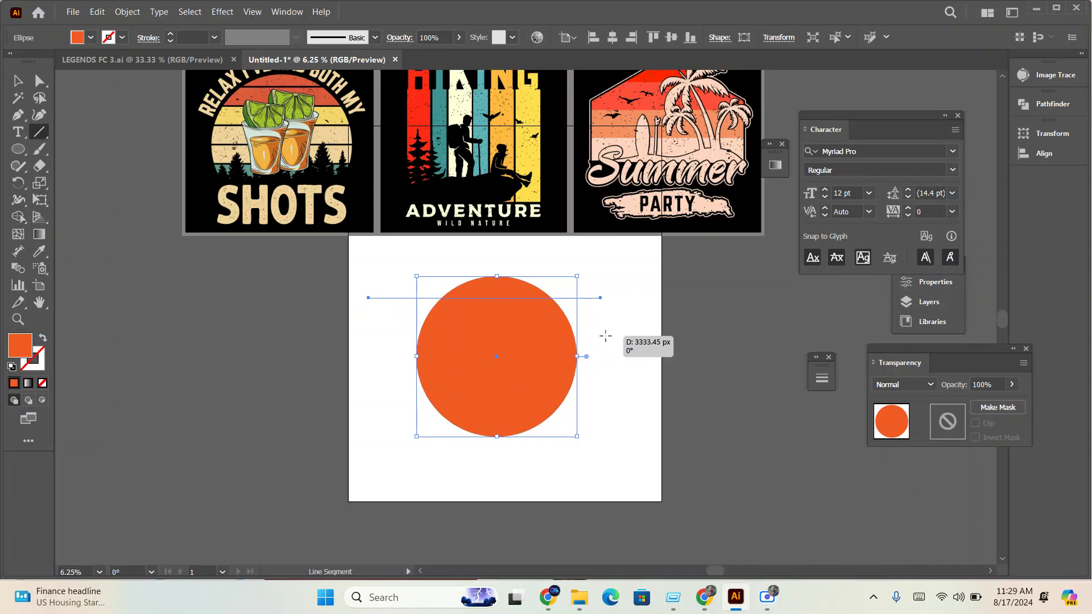
double_click(194, 38)
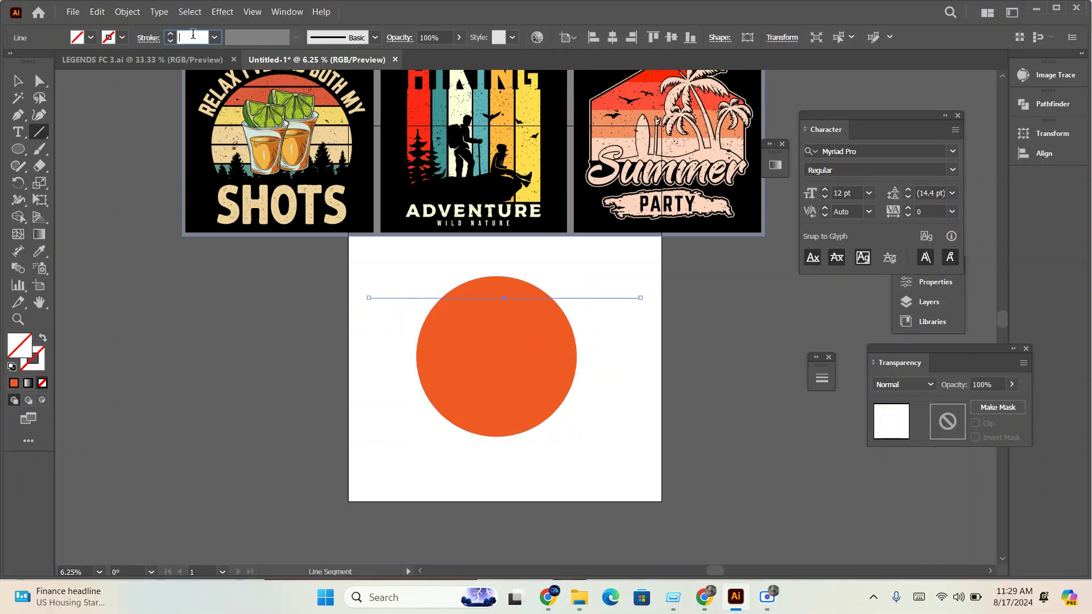
text(25)
click(122, 38)
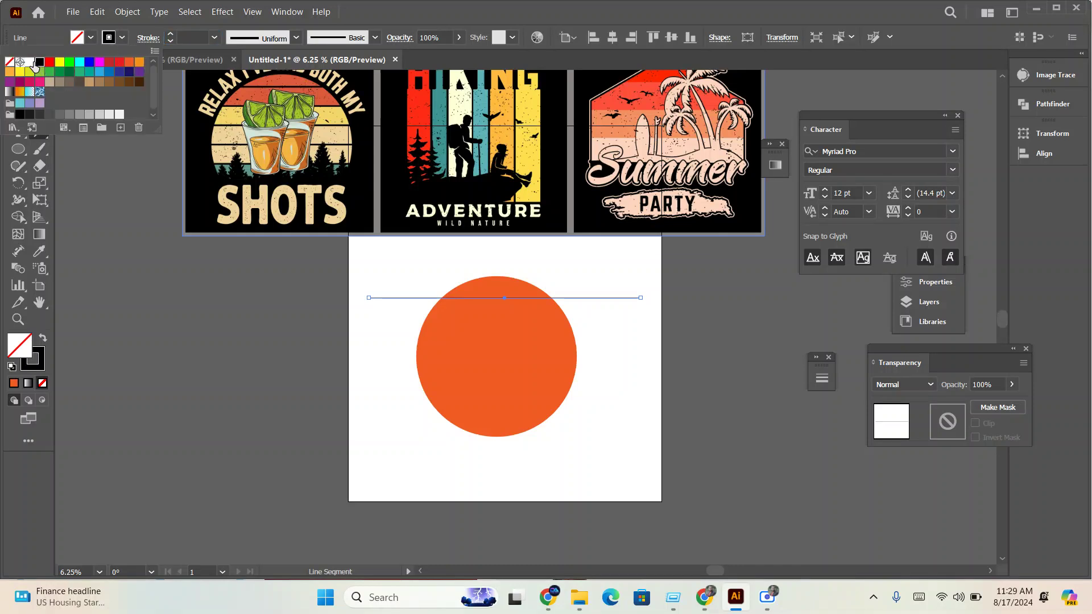
click(29, 62)
click(125, 38)
double_click(188, 37)
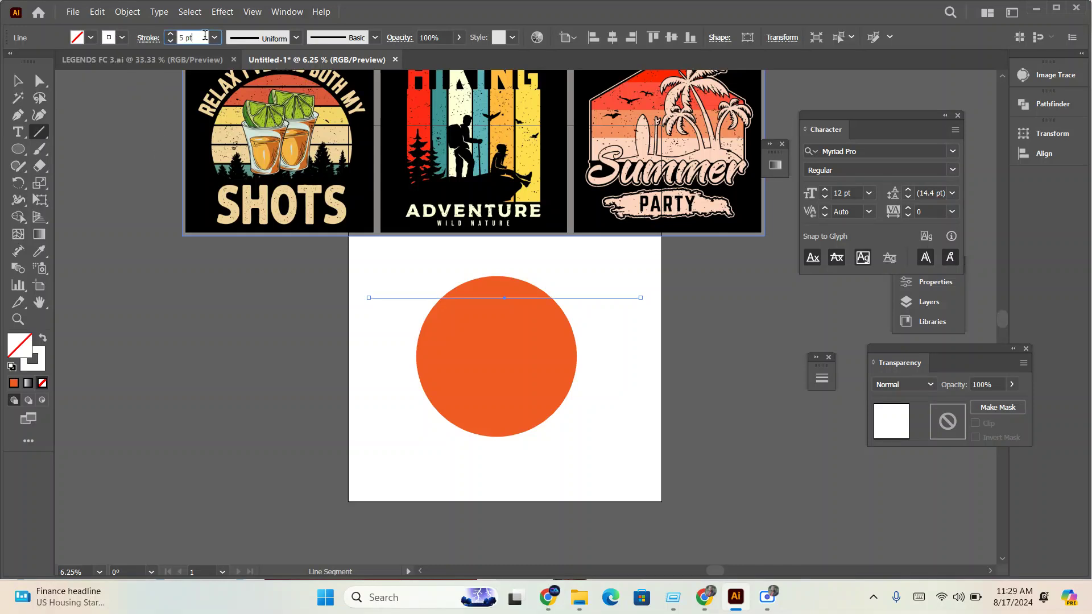
text(18)
key(Return)
key(Up)
key(Up)
key(Up)
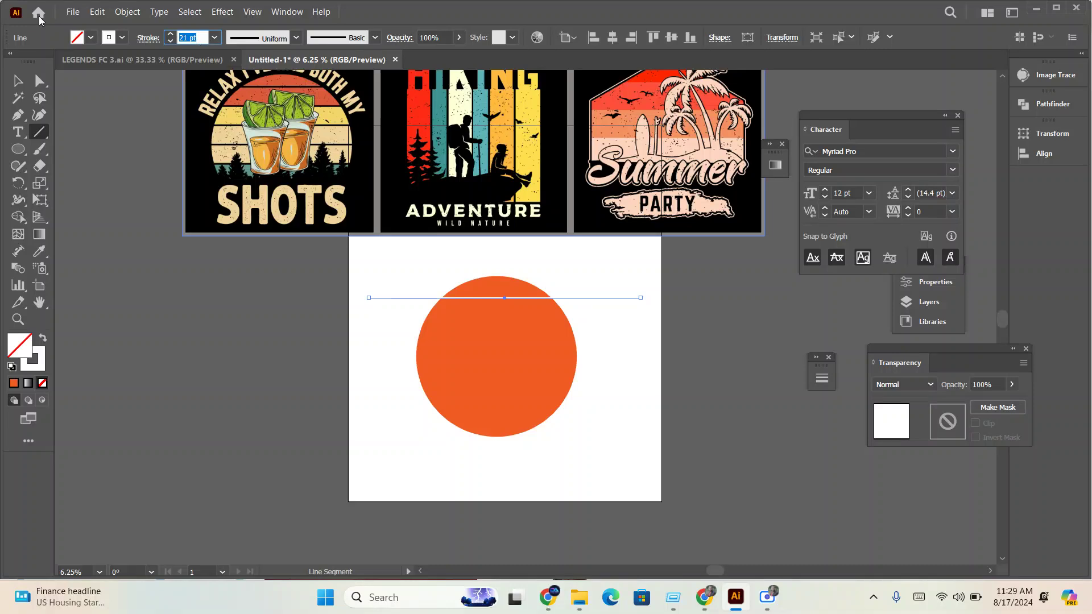
click(647, 376)
- Repeat copies of the white line down the circle, then expand all strokes into fills
scroll(639, 374, up, 1)
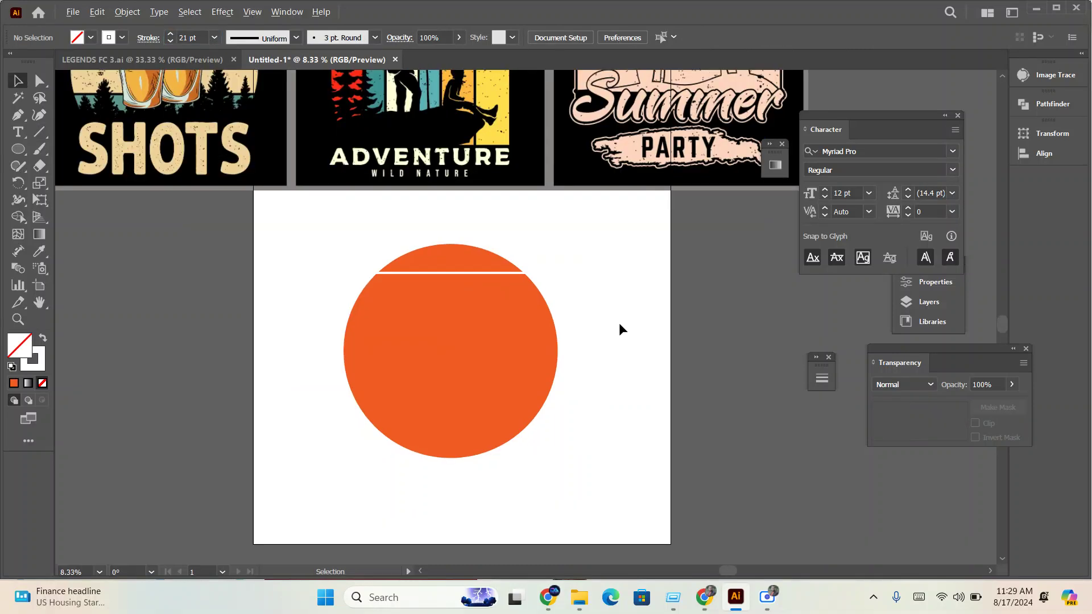
drag(563, 274, 555, 305)
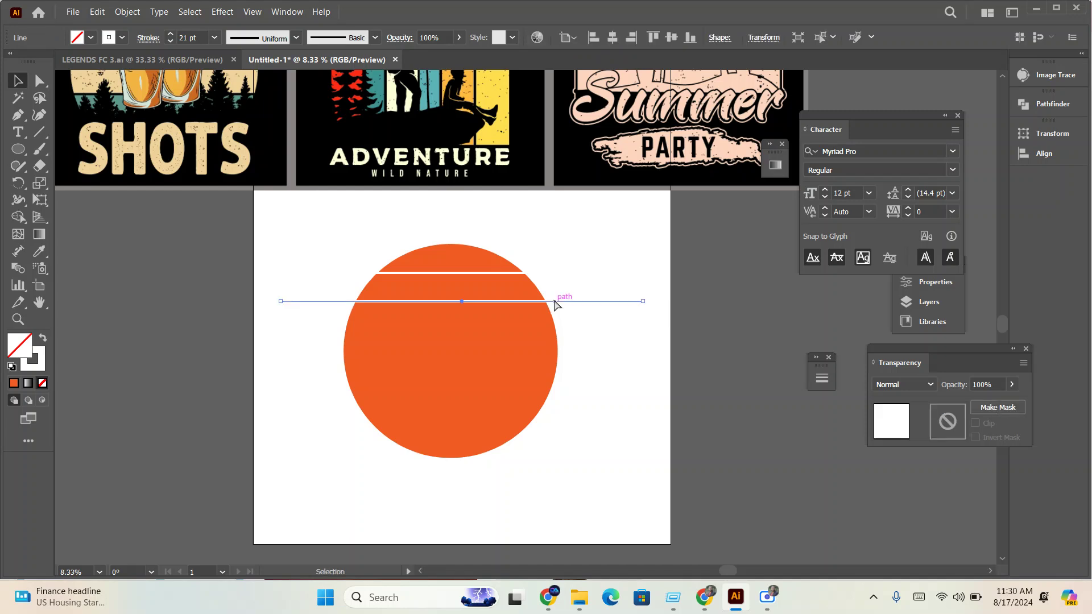
key(ctrl+d)
key(ctrl+d)
key(ctrl+d)
key(ctrl+d)
key(ctrl+d)
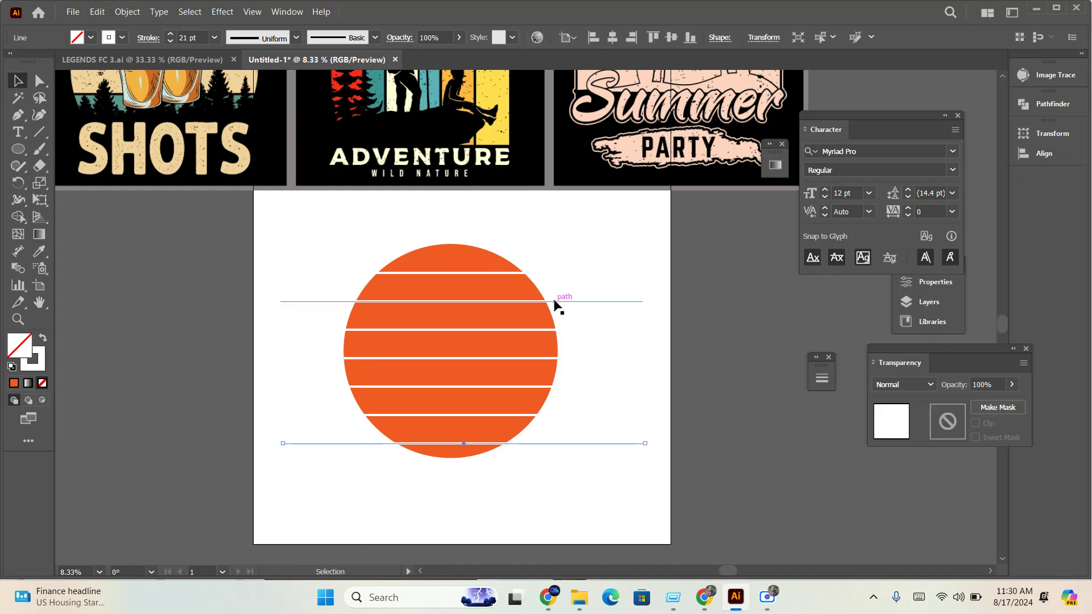
drag(327, 201, 577, 487)
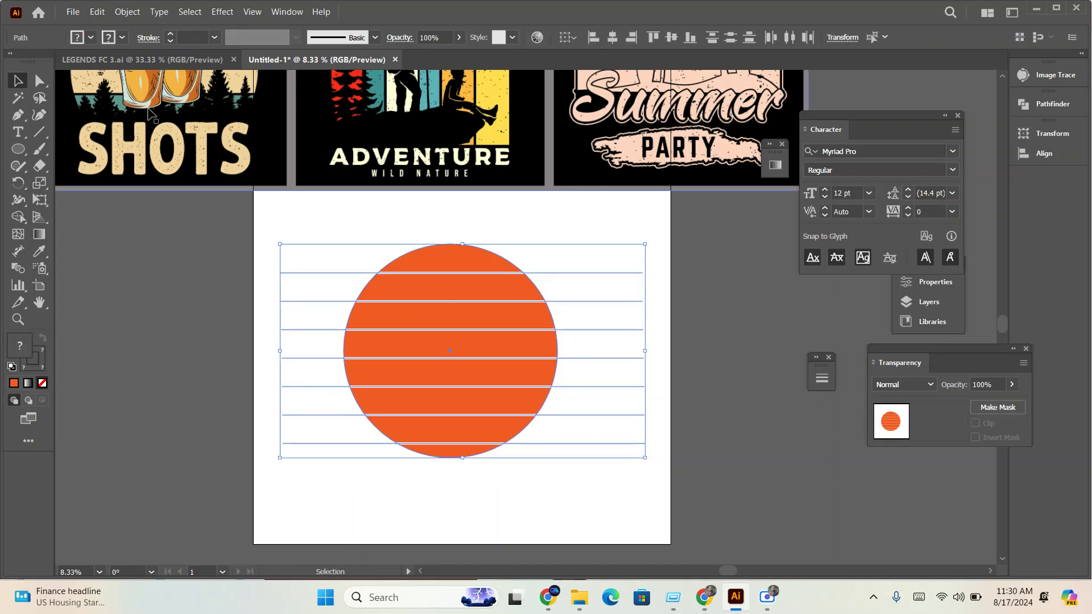
click(127, 11)
click(154, 201)
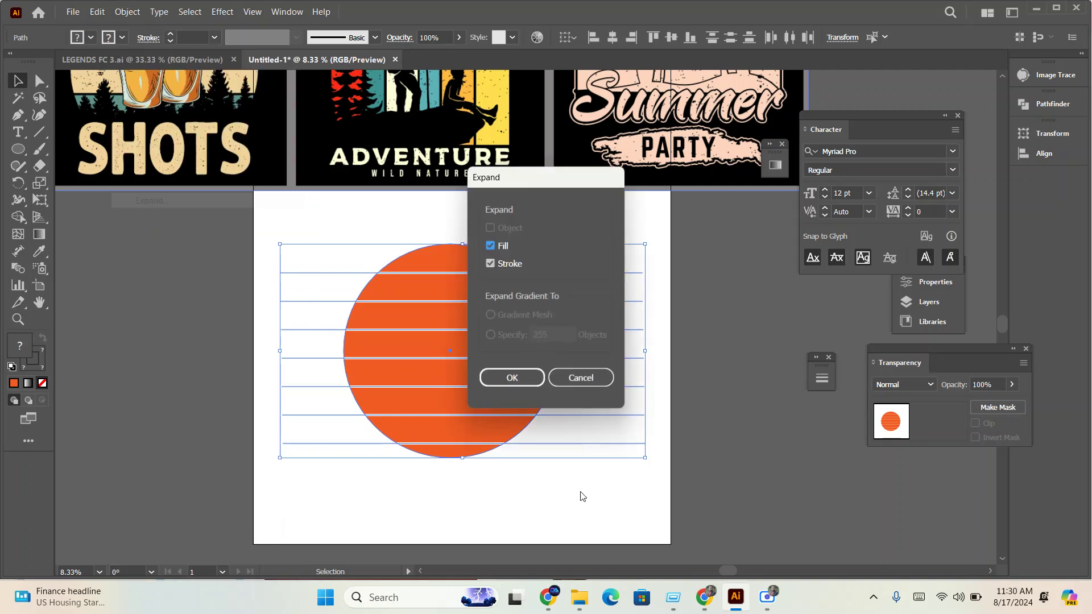
click(500, 376)
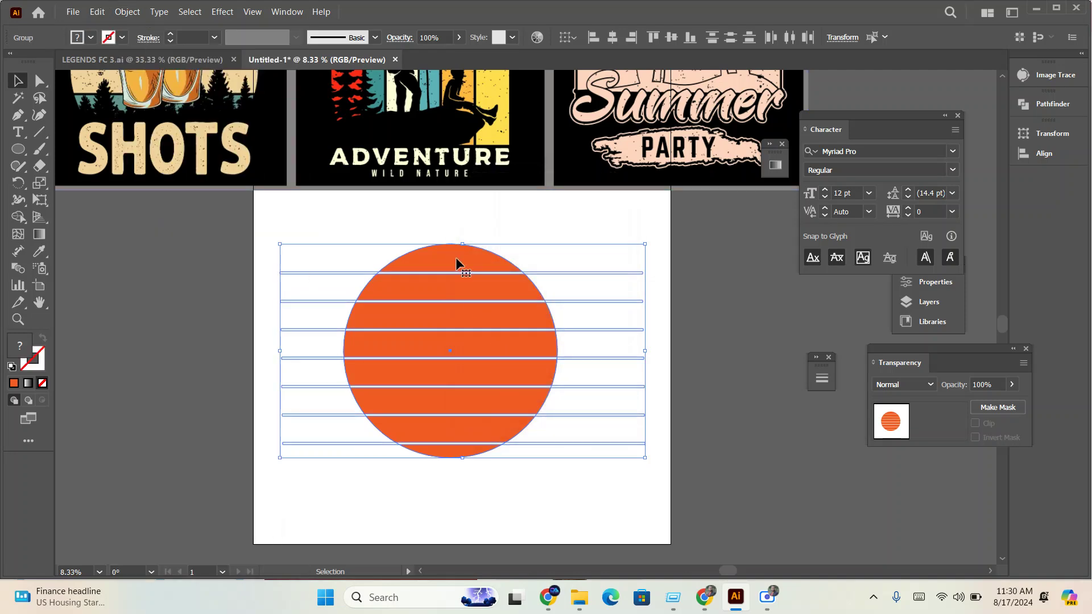
- Subtract the lines from the circle with Pathfinder Minus Front and ungroup the slices
click(1049, 104)
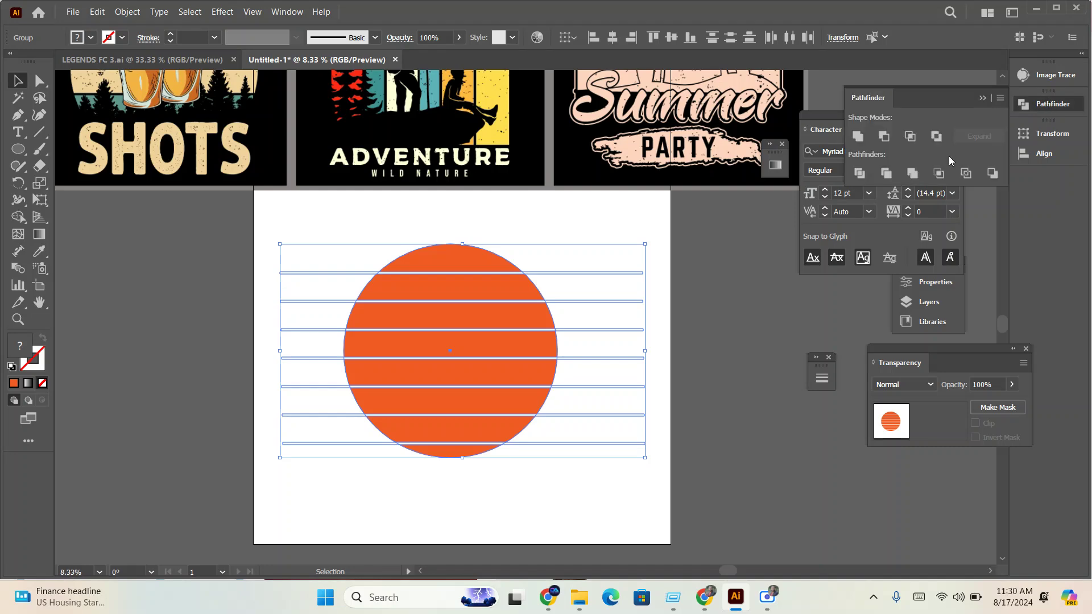
click(890, 142)
right_click(628, 238)
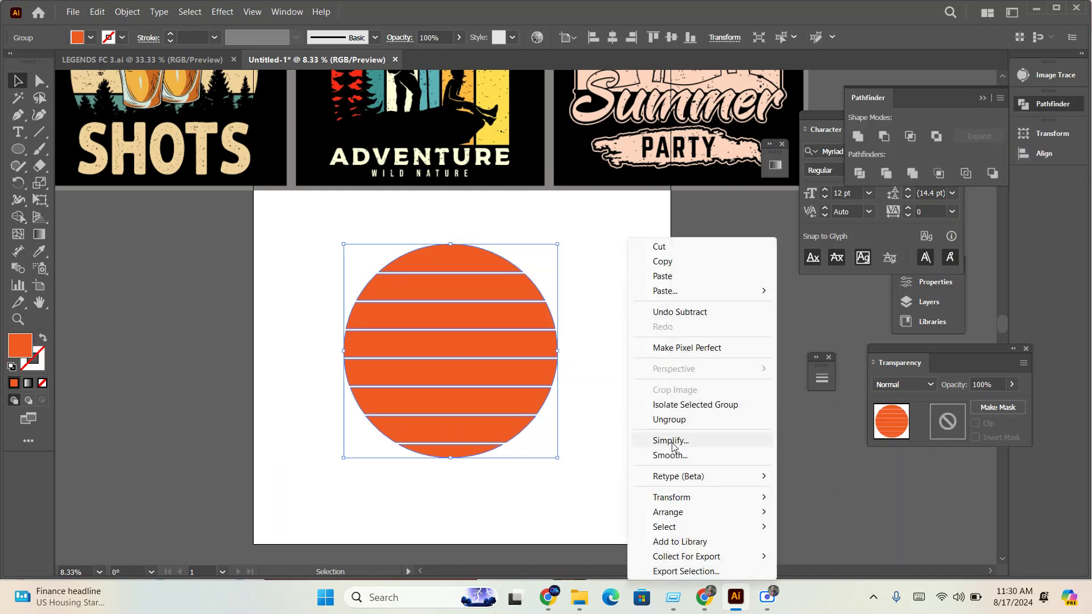
click(659, 419)
- Make the top stripe red by sampling it from the reference designs
click(438, 267)
mouse_move(421, 226)
mouse_down()
mouse_move(446, 368)
mouse_move(269, 382)
mouse_up()
key(ctrl+minus)
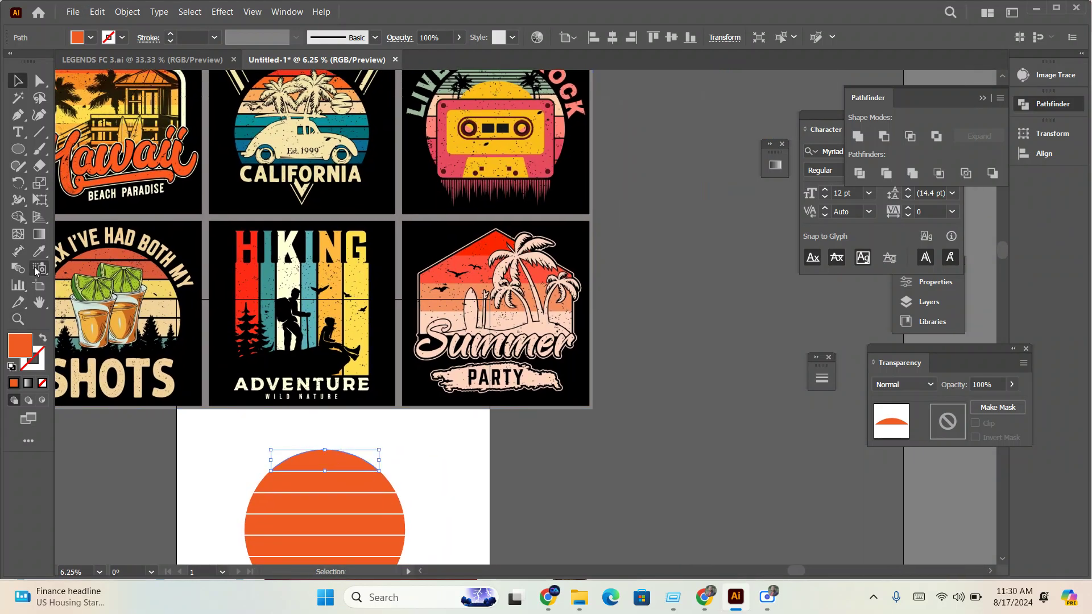
click(40, 252)
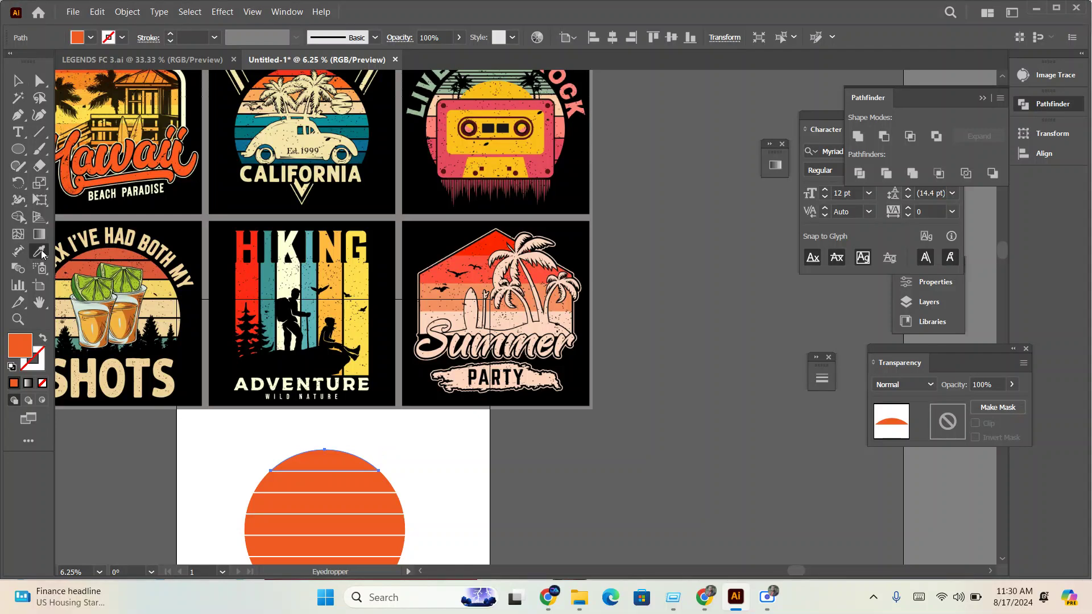
click(297, 71)
key(v)
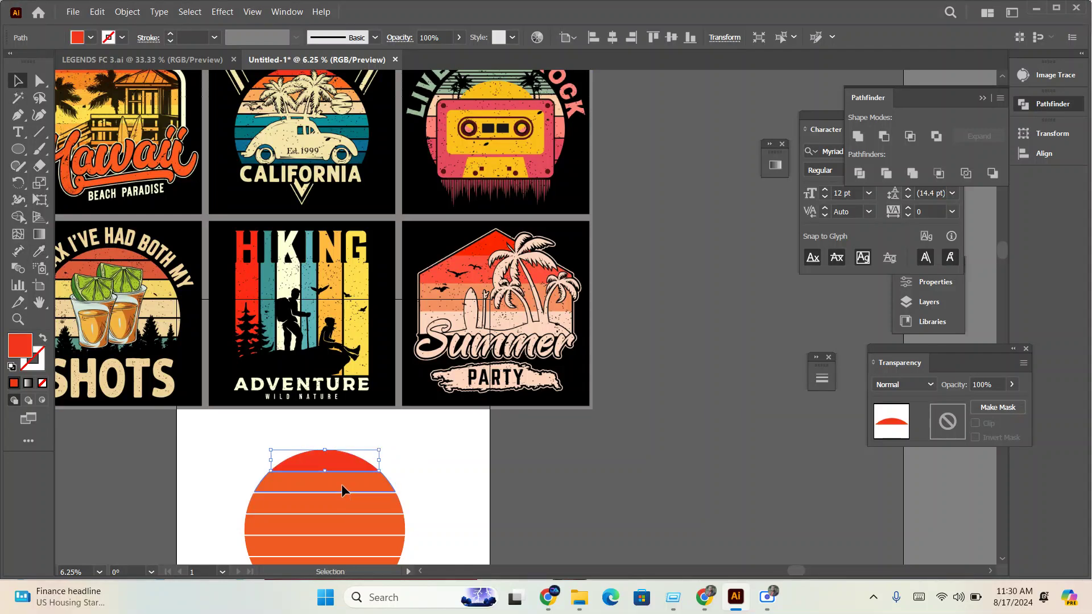
click(344, 490)
- Recolour the next three stripes lighter orange and pale peach sampled from the California design
click(38, 252)
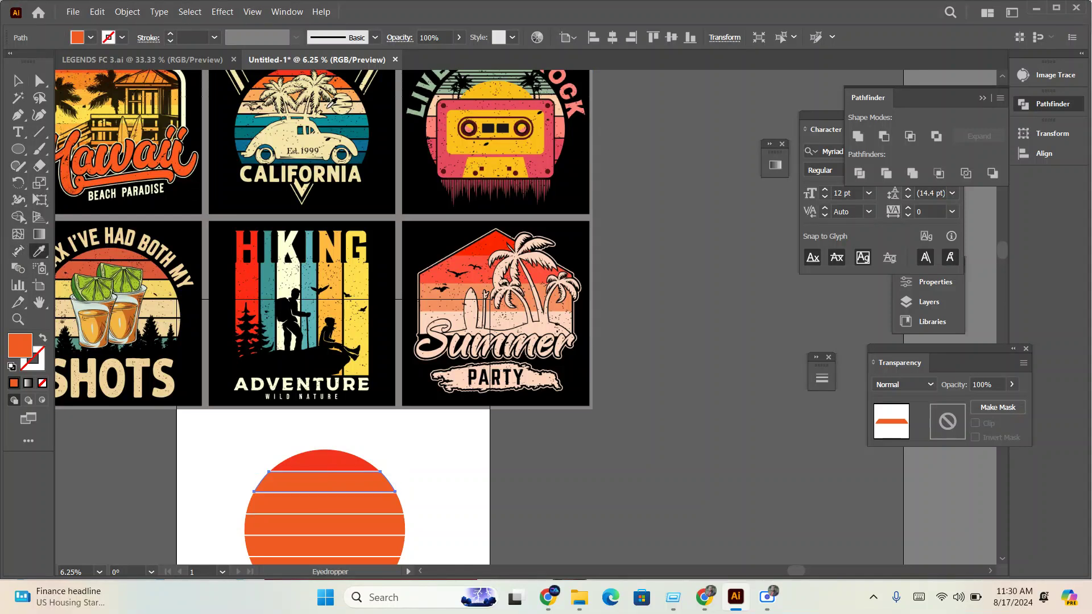
click(265, 82)
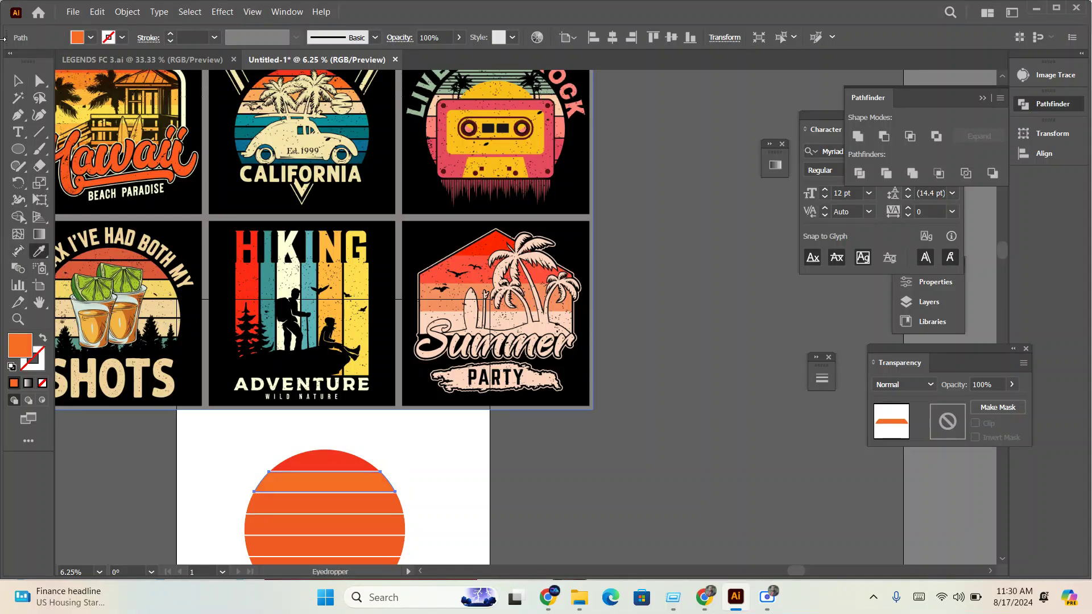
click(16, 83)
click(324, 503)
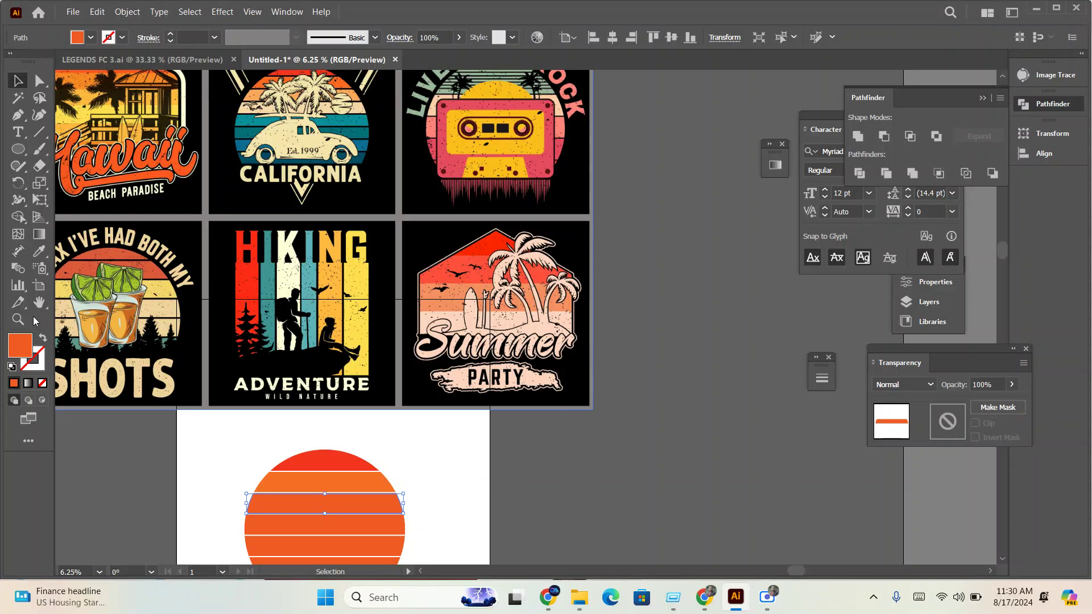
click(40, 251)
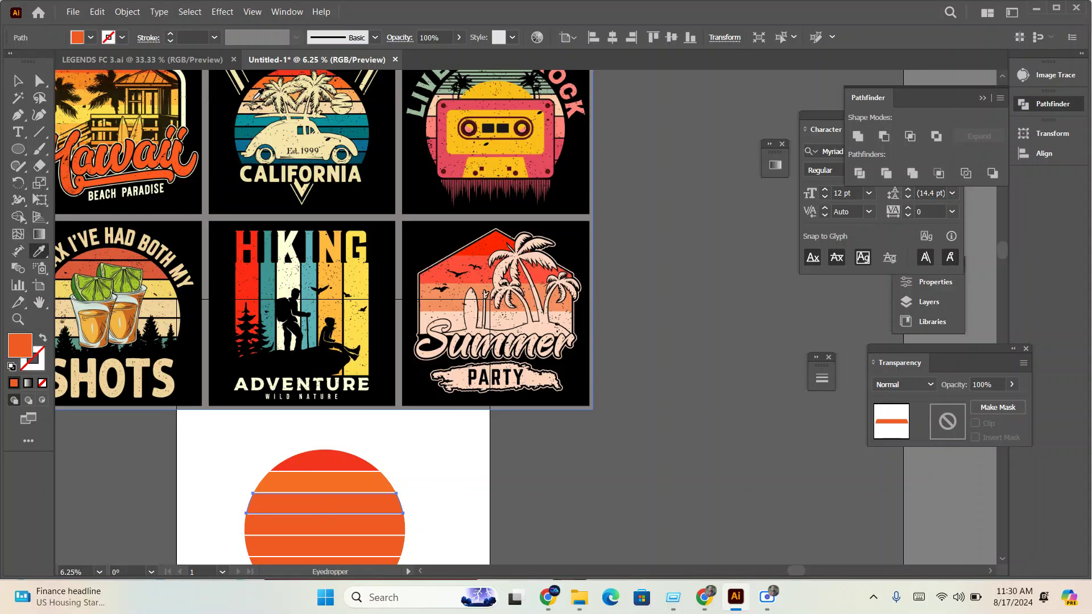
click(257, 94)
click(16, 83)
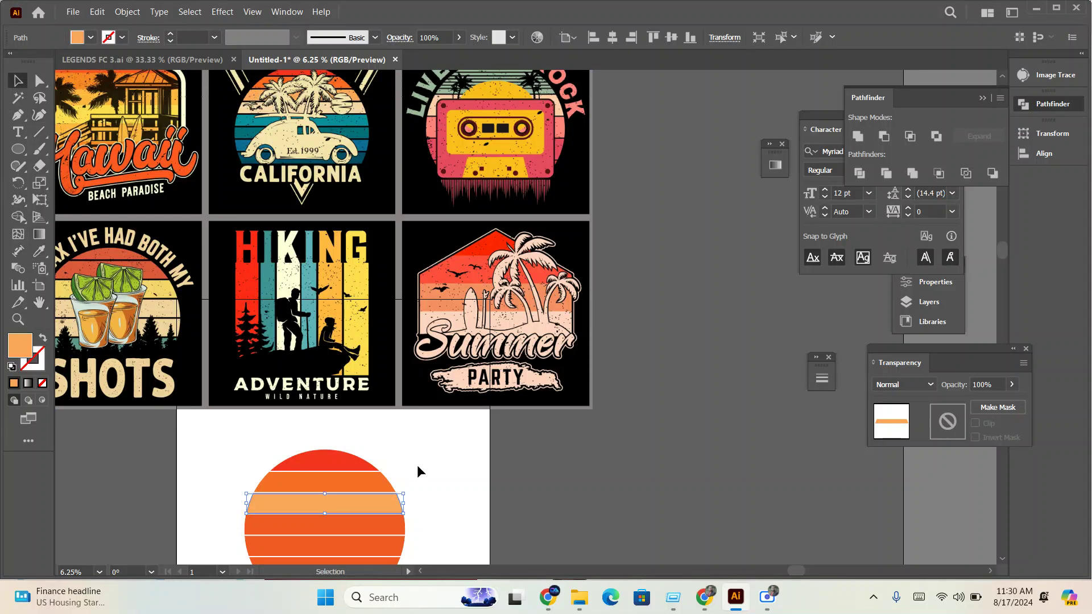
click(375, 521)
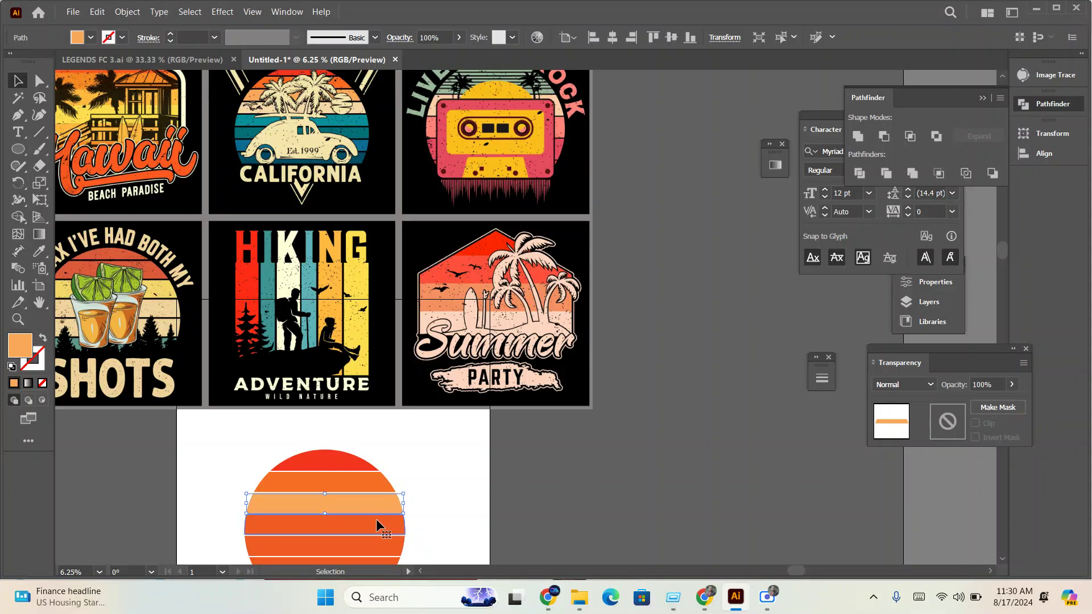
click(39, 251)
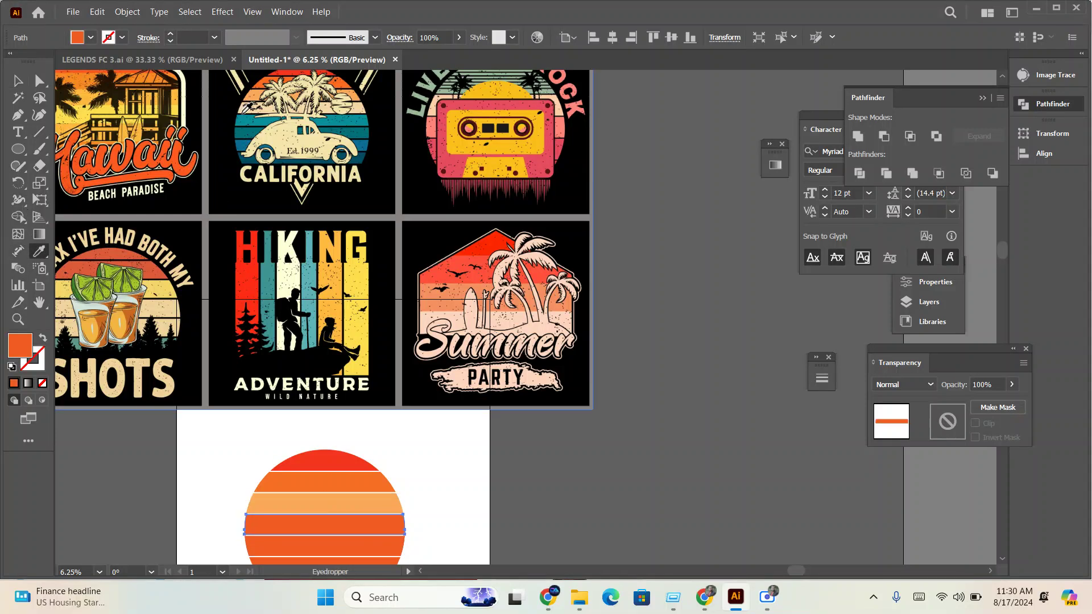
click(241, 115)
click(17, 81)
- Make the following two stripes teal, sampled from the California artwork
scroll(276, 451, down, 1)
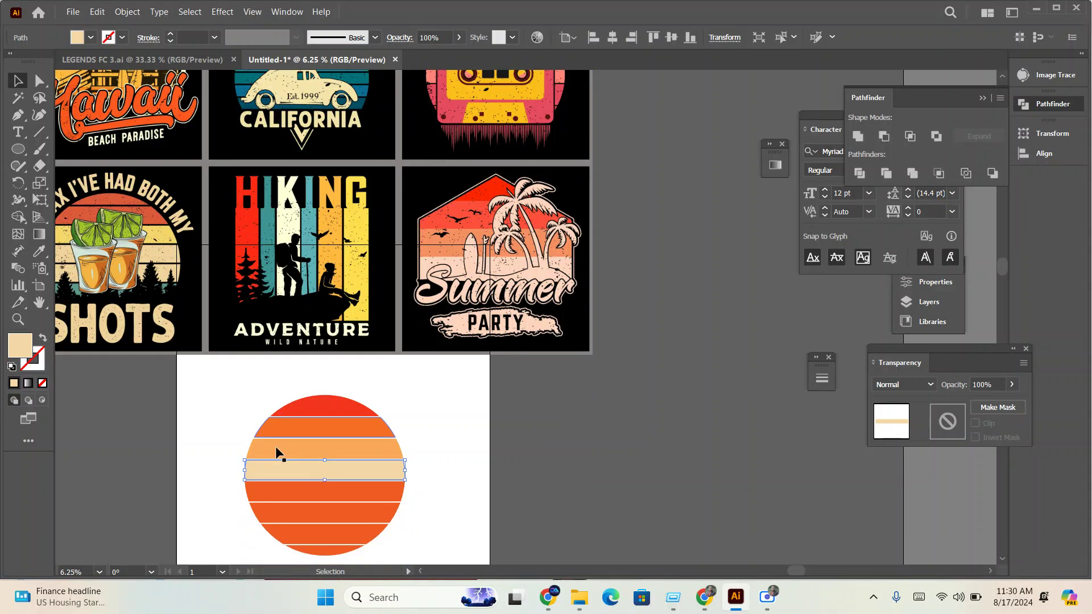
click(374, 492)
click(39, 251)
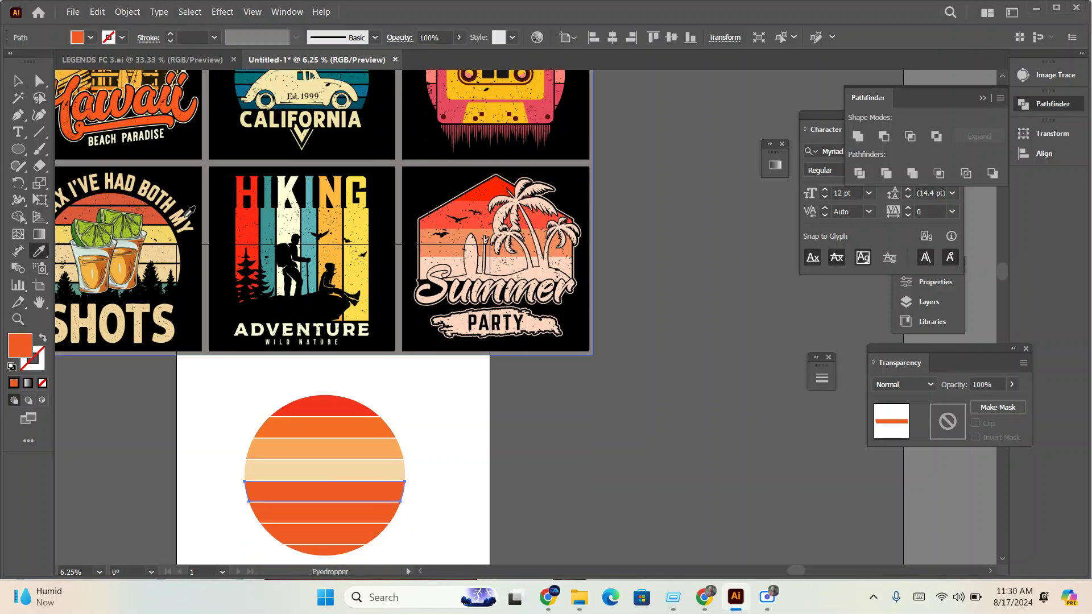
scroll(370, 99, up, 2)
click(362, 107)
scroll(364, 103, down, 1)
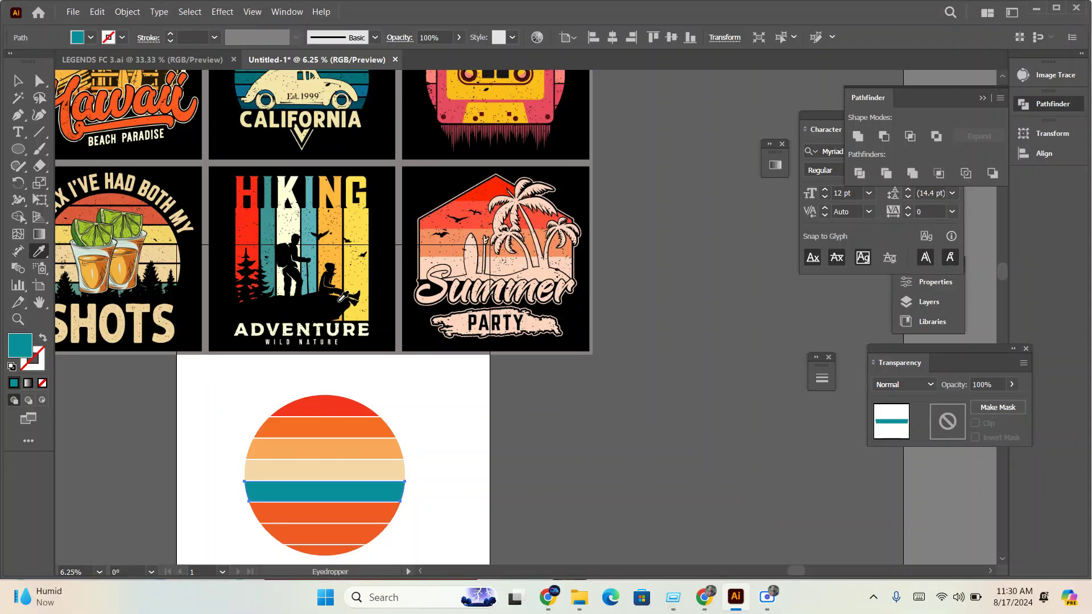
click(17, 81)
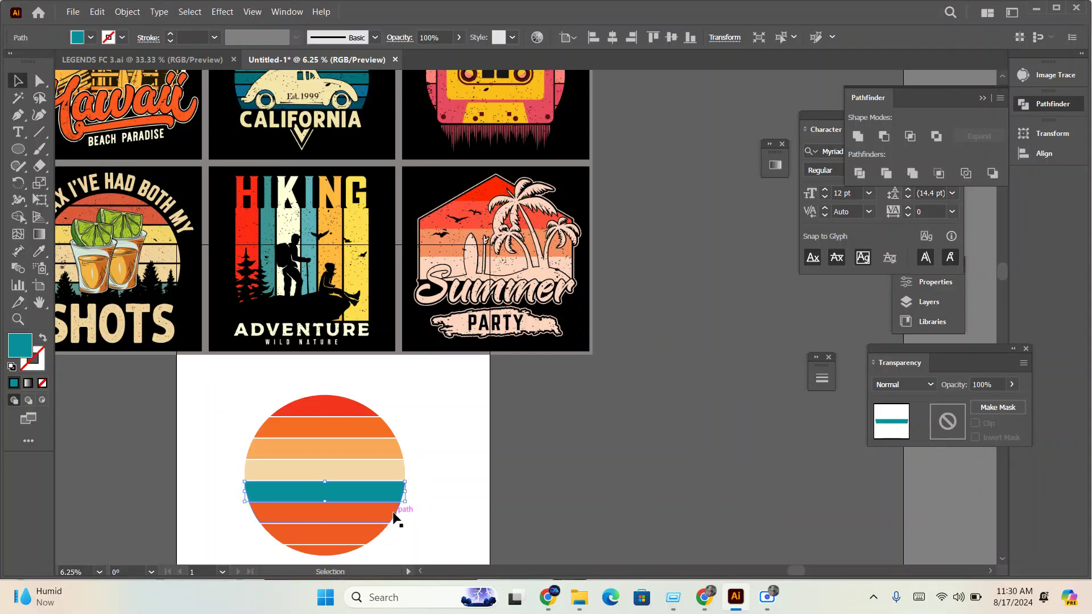
click(398, 514)
scroll(340, 456, up, 1)
click(39, 251)
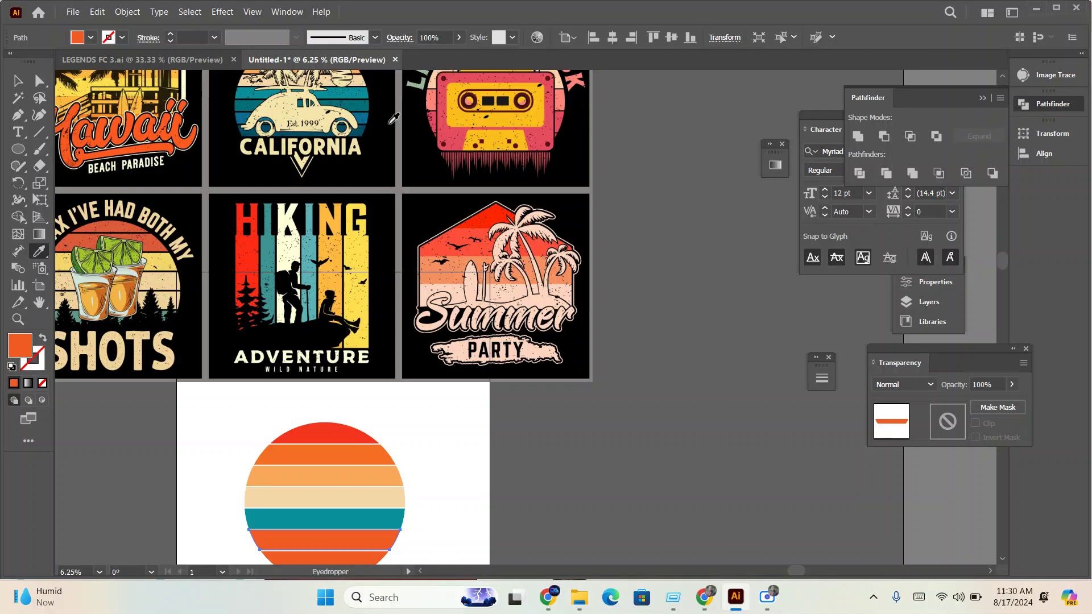
click(368, 100)
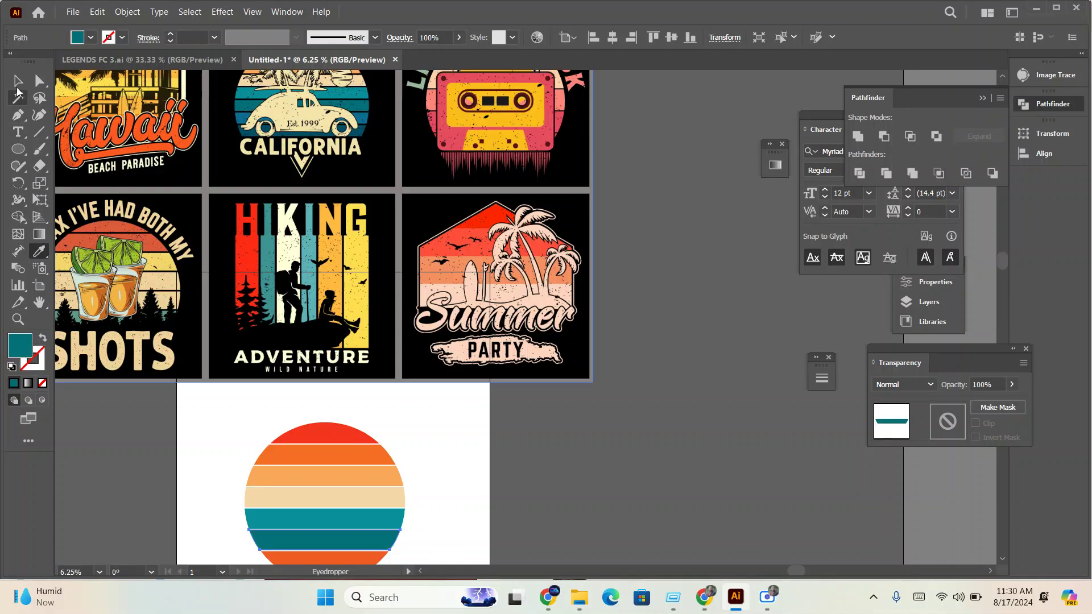
click(21, 81)
scroll(259, 418, down, 3)
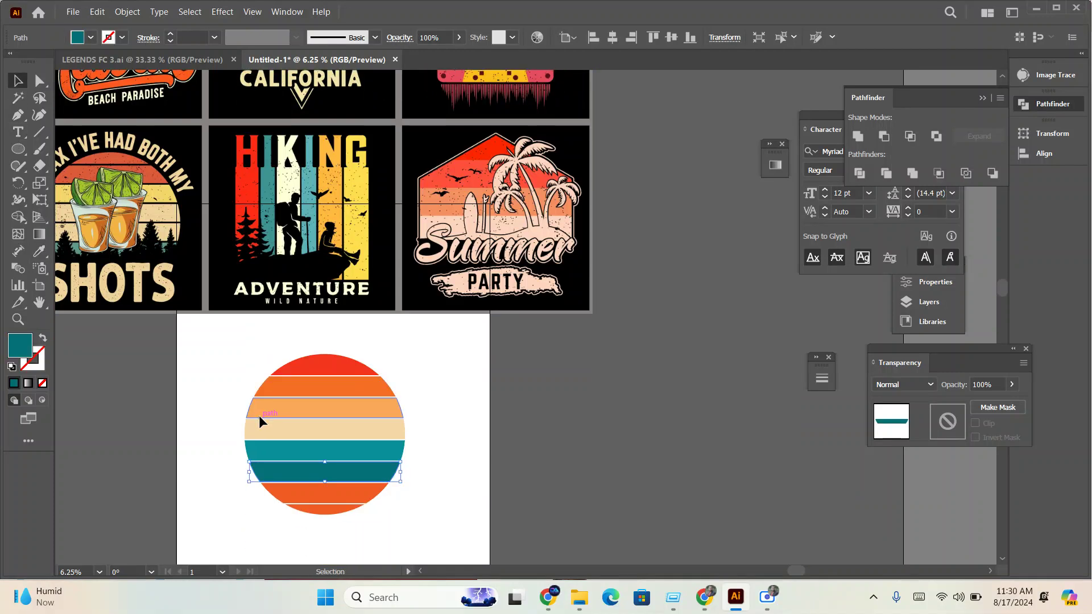
click(390, 495)
- Place a copy of the striped sun right of the artboard and delete the original's bottom stripes
mouse_move(425, 524)
mouse_down()
mouse_move(315, 501)
mouse_move(275, 419)
mouse_move(655, 446)
mouse_up()
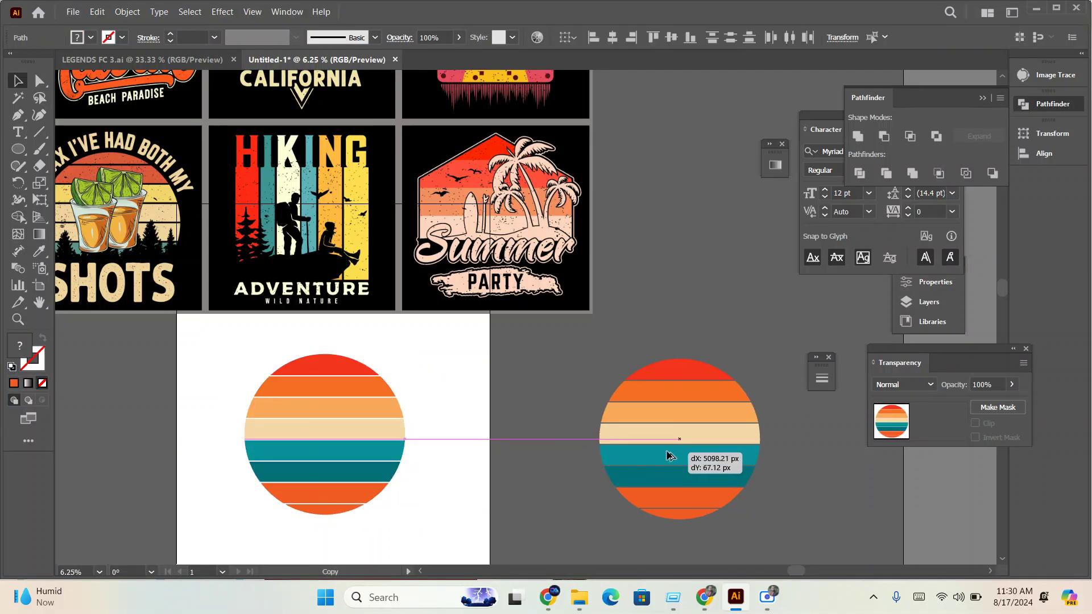
drag(423, 533, 336, 494)
key(Delete)
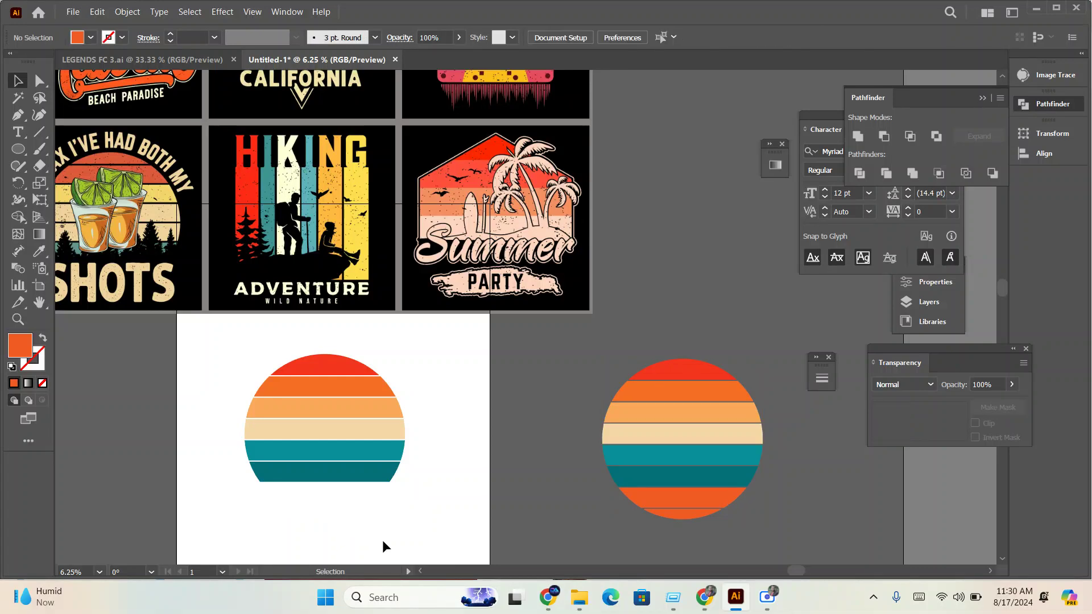
- Group the remaining sun stripes into one object
drag(233, 349, 368, 487)
scroll(369, 486, up, 2)
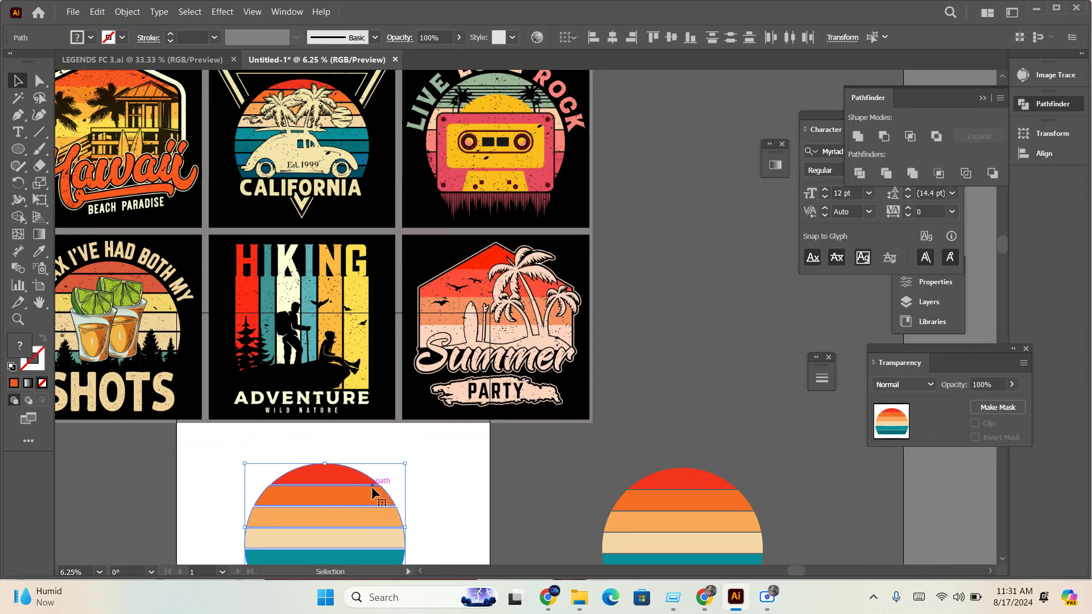
key(ctrl+g)
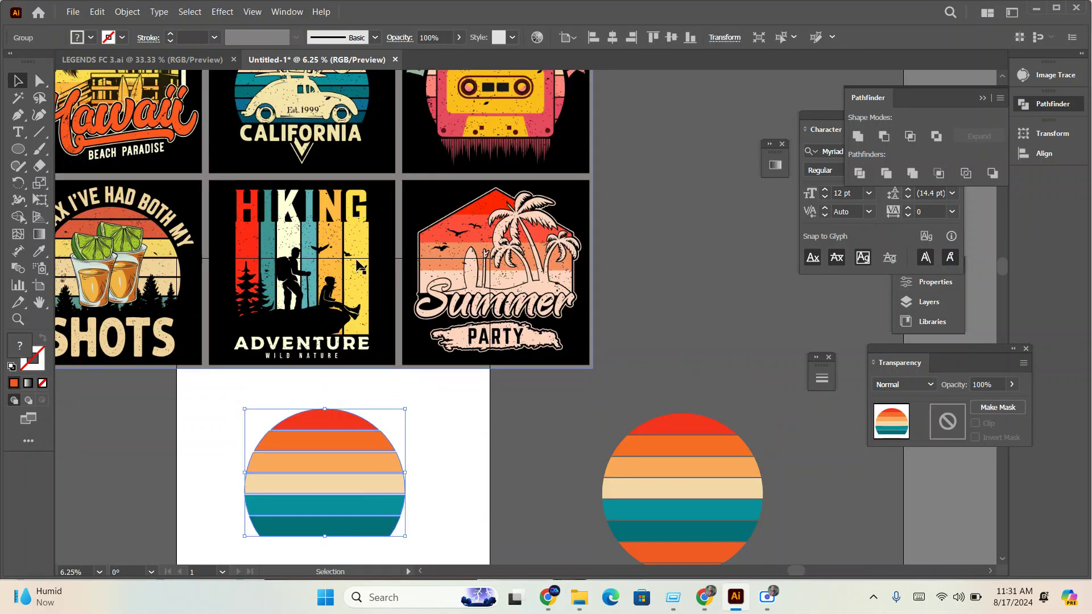
scroll(296, 172, up, 1)
scroll(296, 172, up, 2)
scroll(296, 172, up, 2)
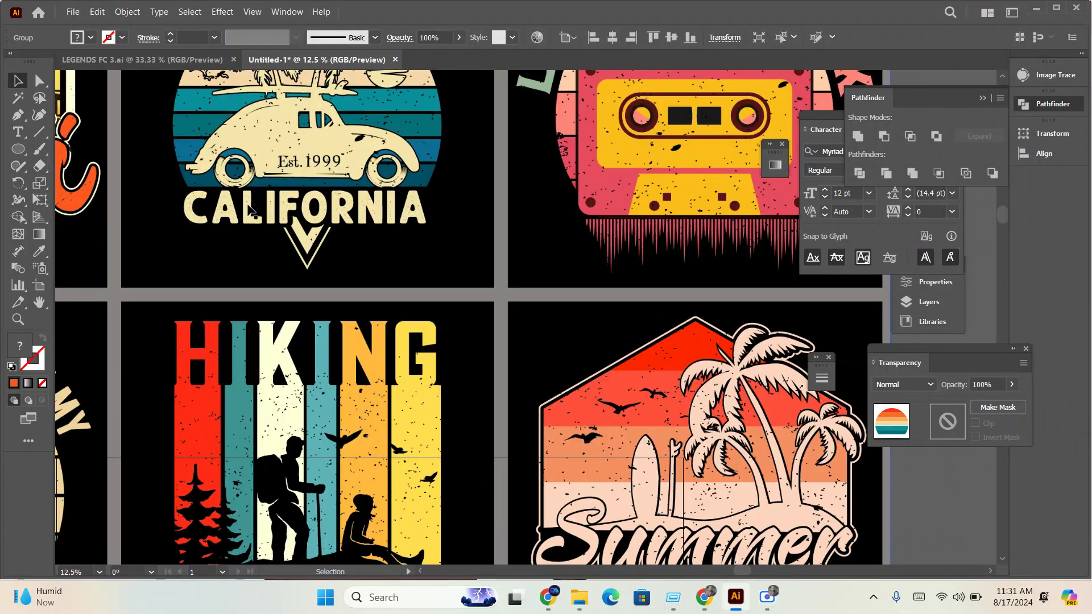
scroll(279, 245, up, 2)
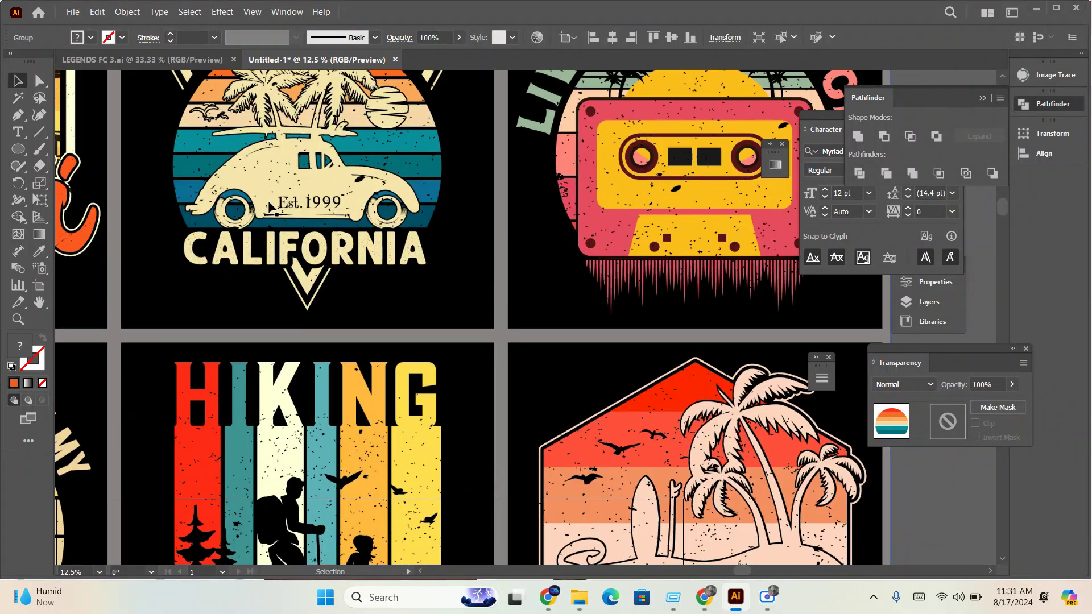
scroll(296, 239, up, 2)
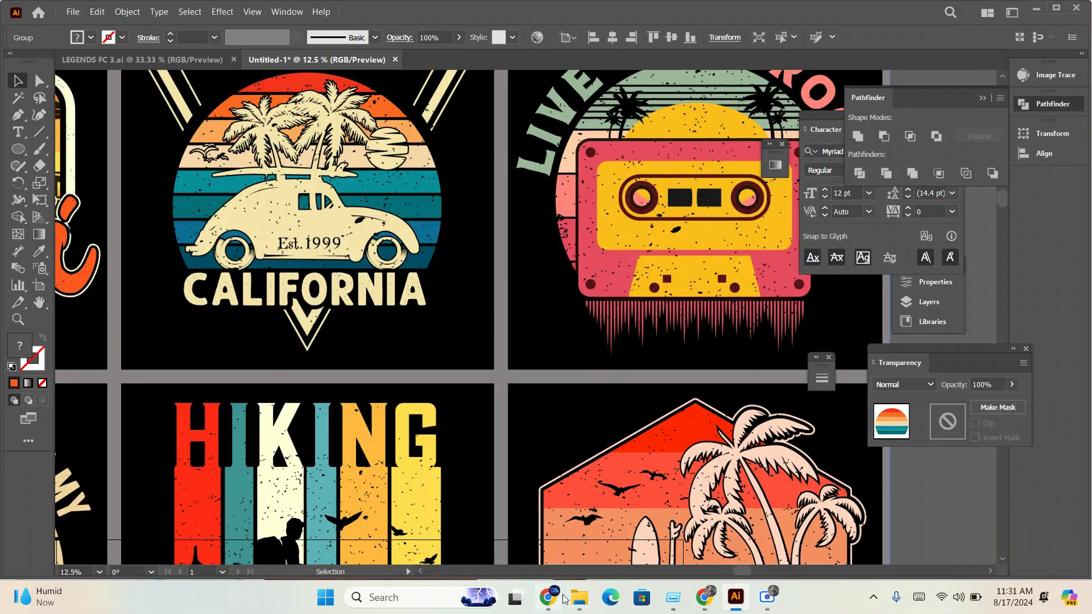
- In Chrome, search Google in a new tab for 'caloforniya vector vectezy'
mouse_move(548, 597)
click(593, 530)
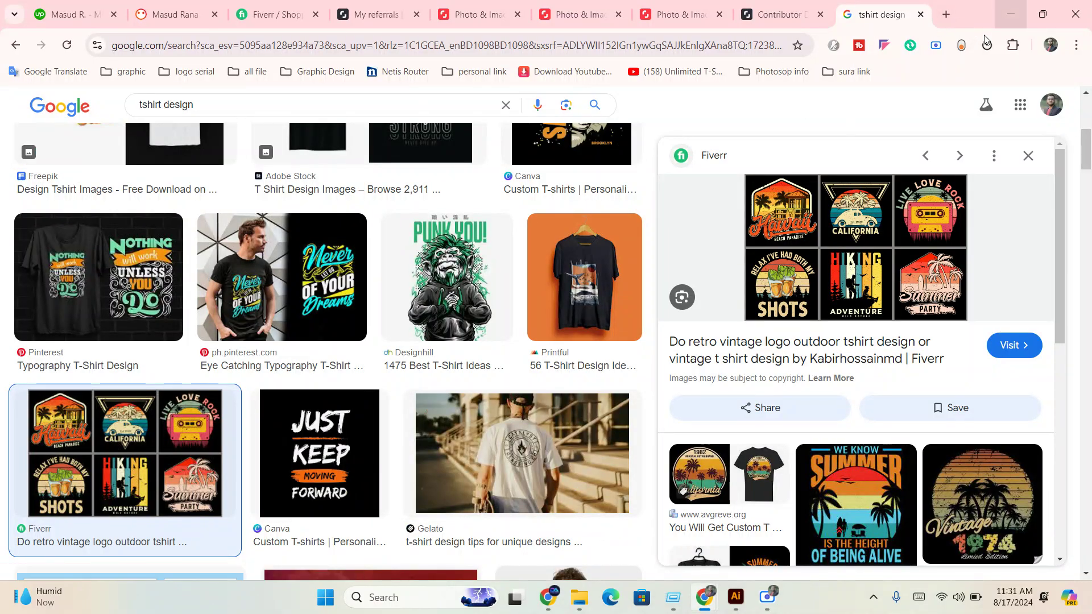
click(946, 15)
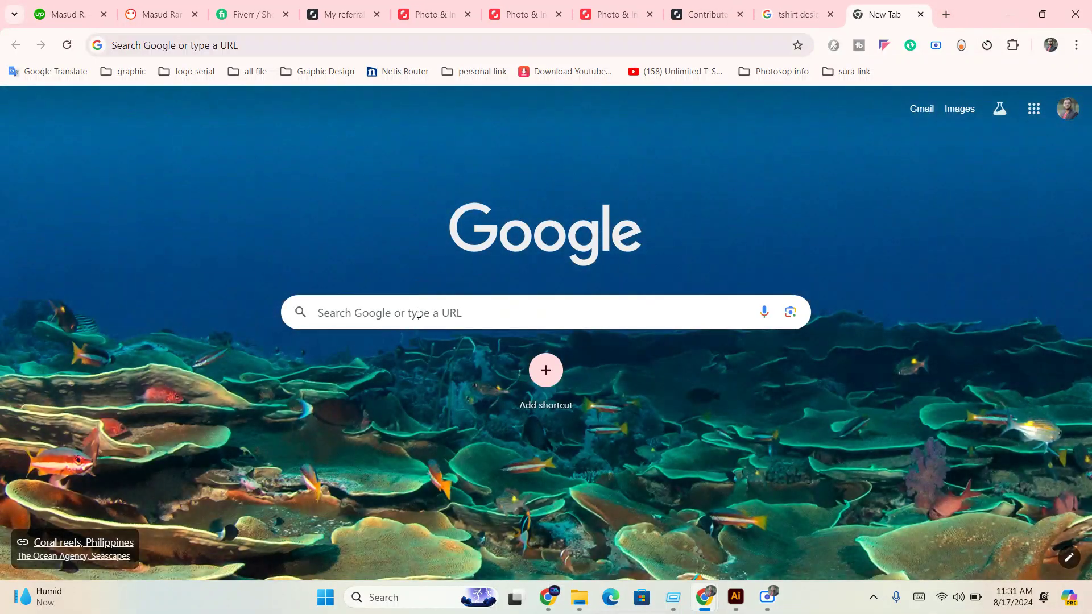
click(419, 312)
text(ca)
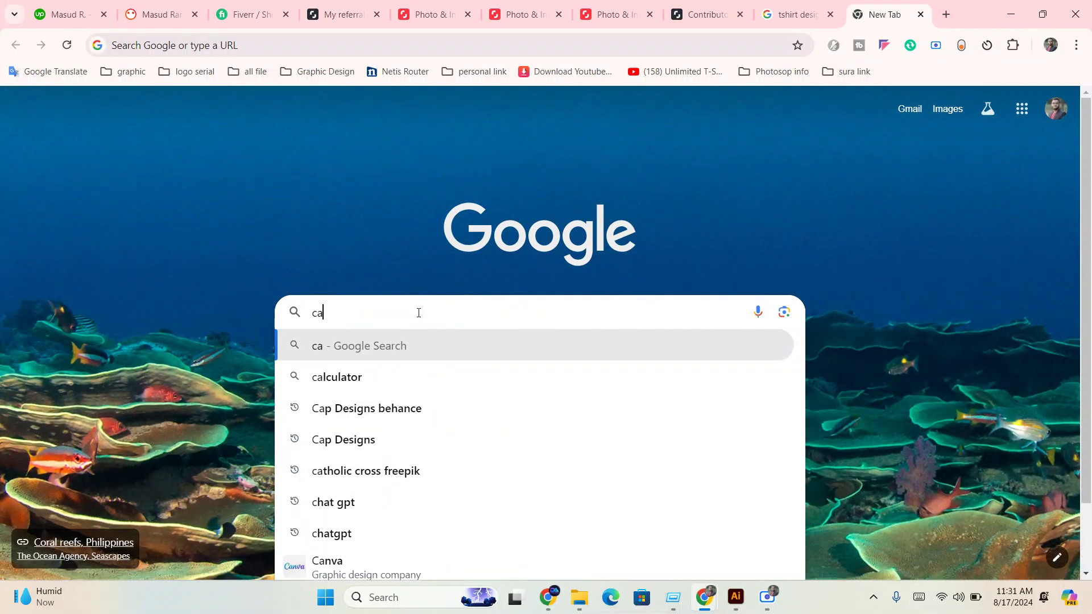
text(loforniy)
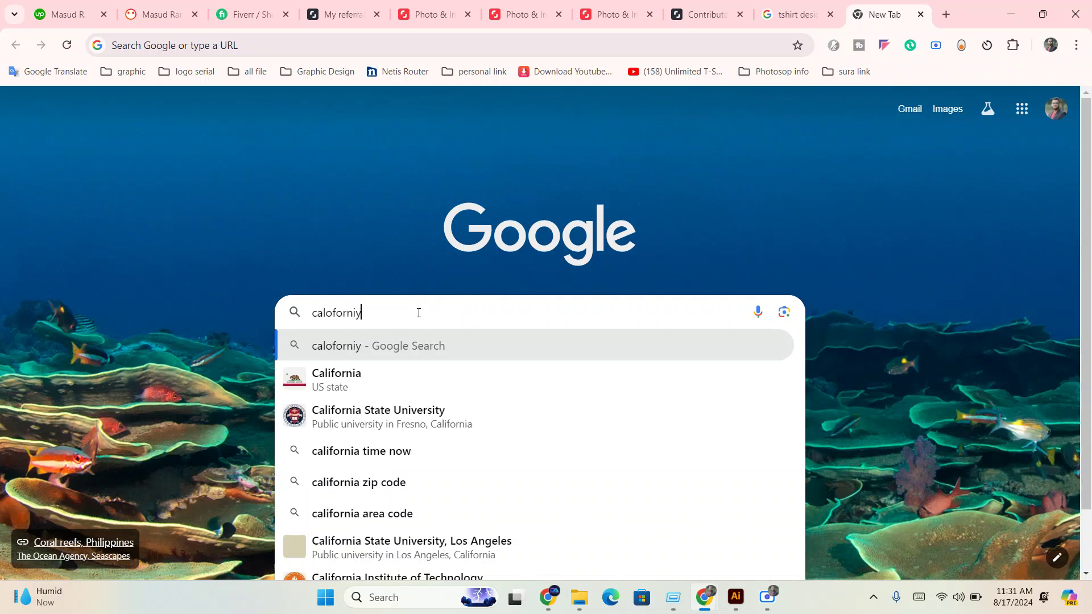
text(a vecto)
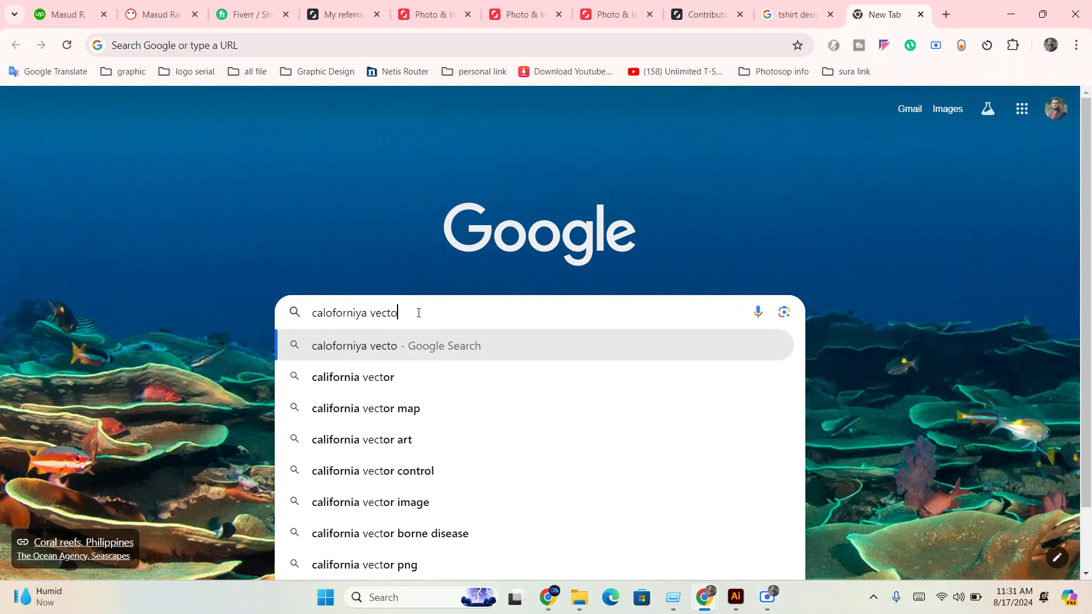
text(r)
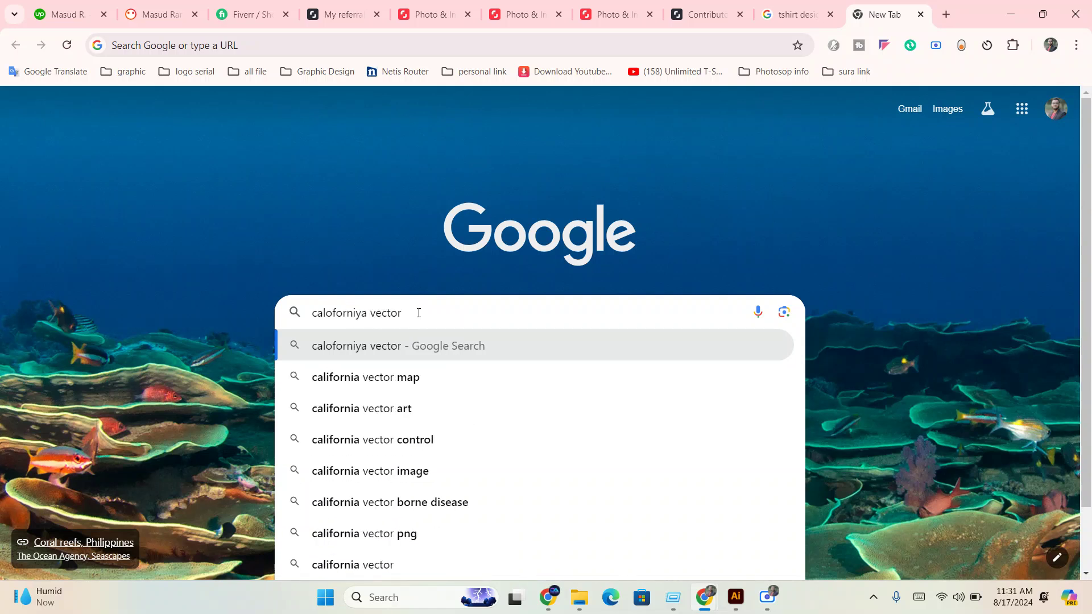
text( vect)
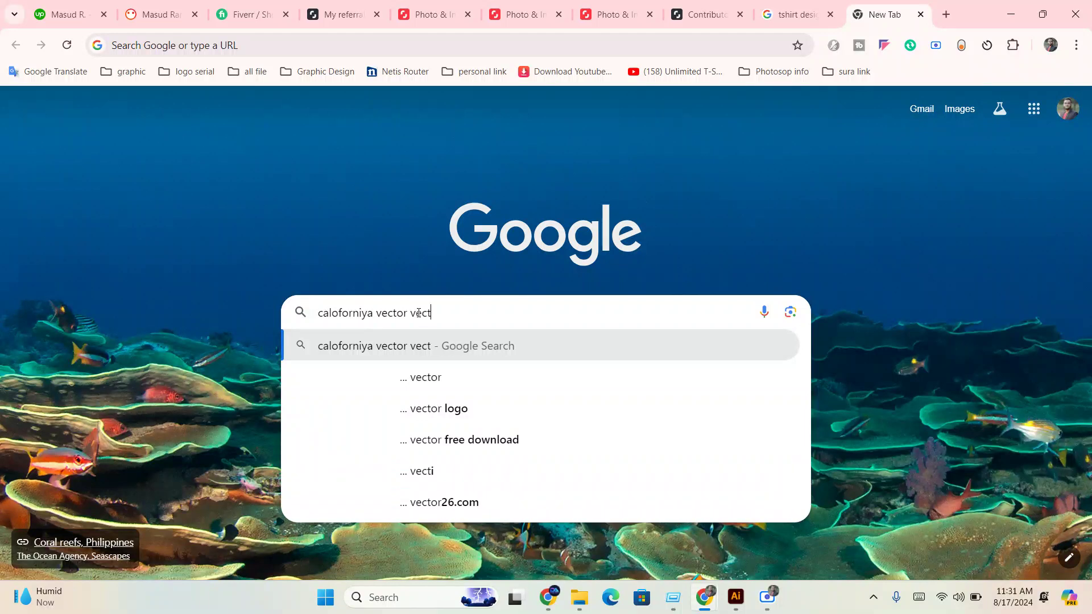
text(ez)
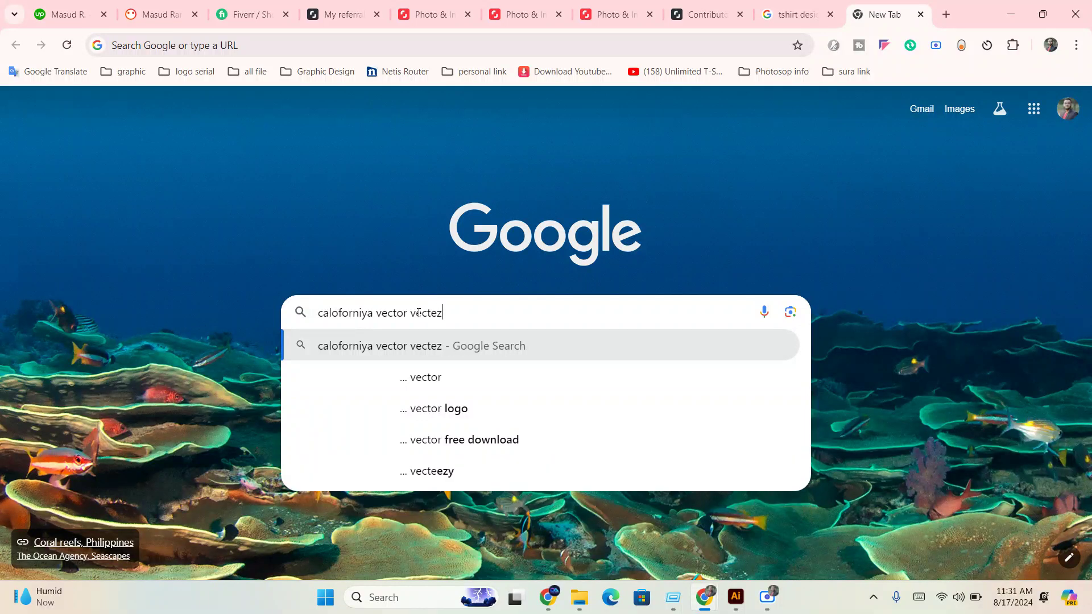
text(y)
key(Return)
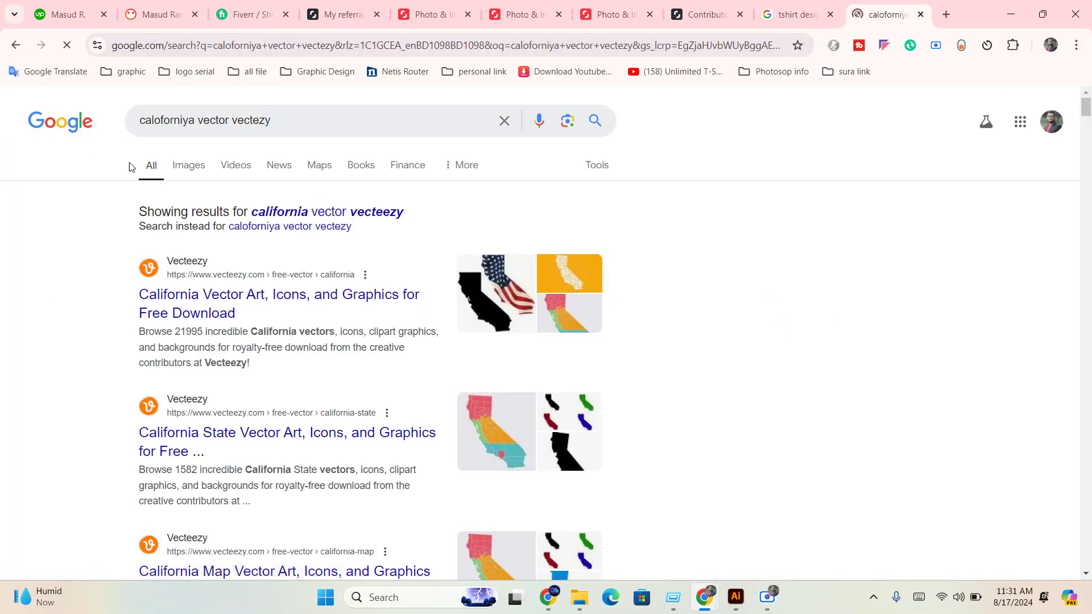
- Change the search query to 'california vector freepik'
click(164, 120)
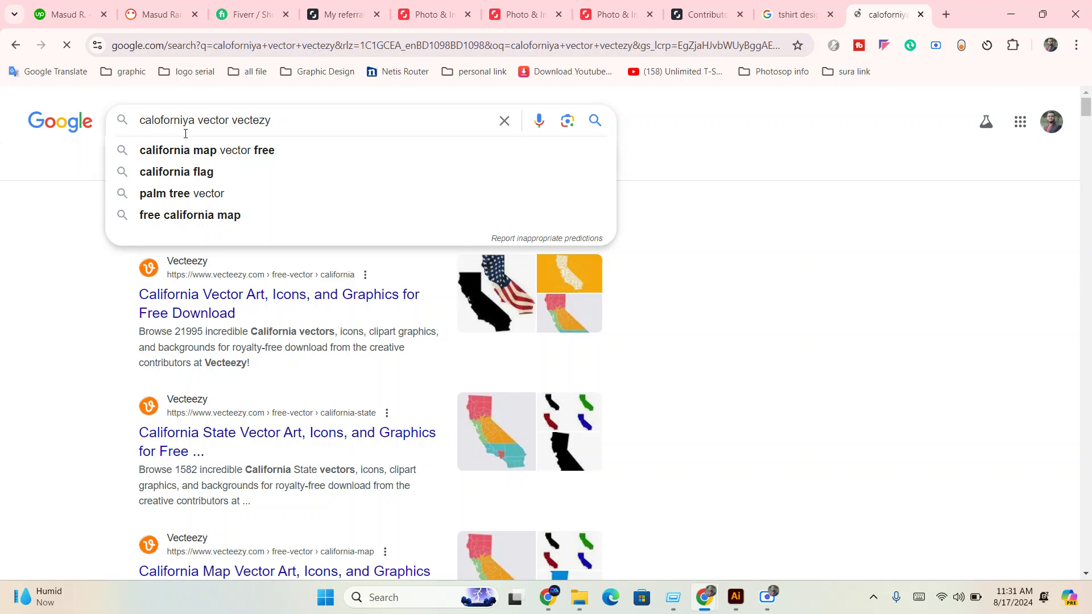
click(183, 179)
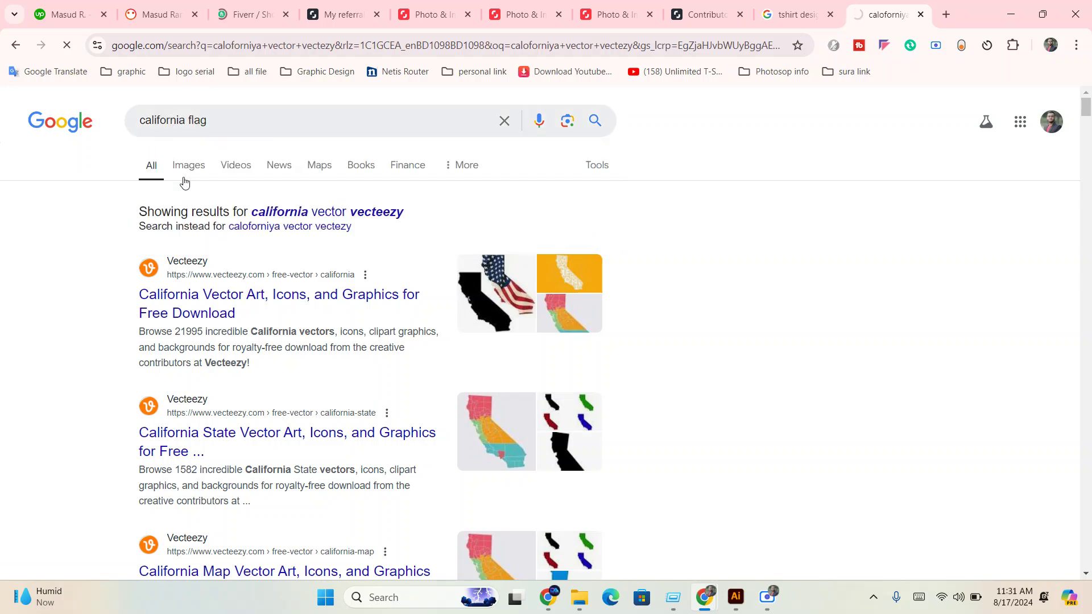
double_click(191, 120)
key(BackSpace)
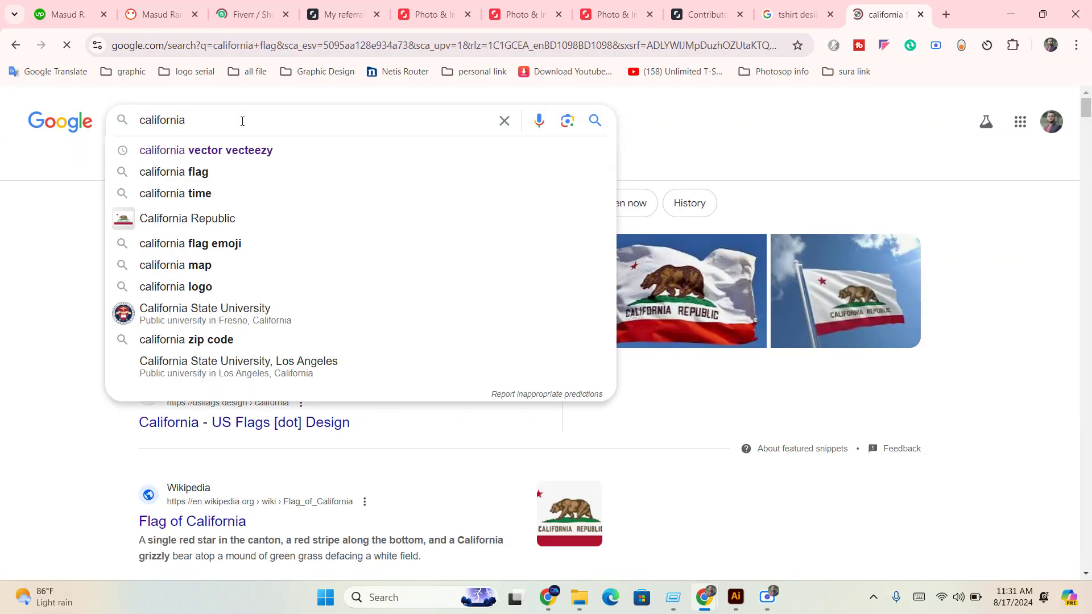
text(vect)
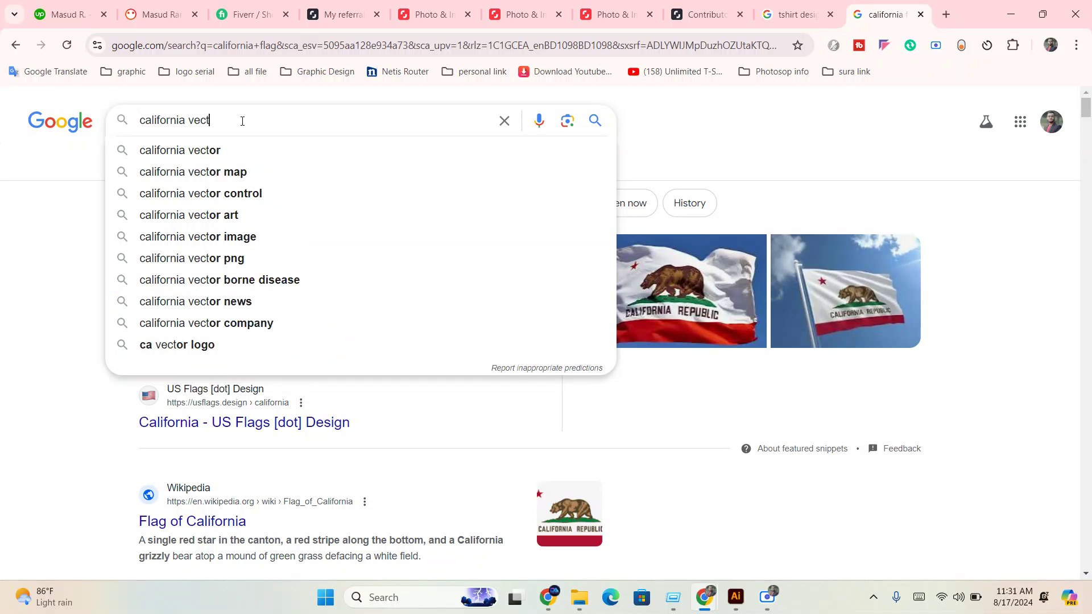
key(BackSpace)
key(BackSpace)
key(BackSpace)
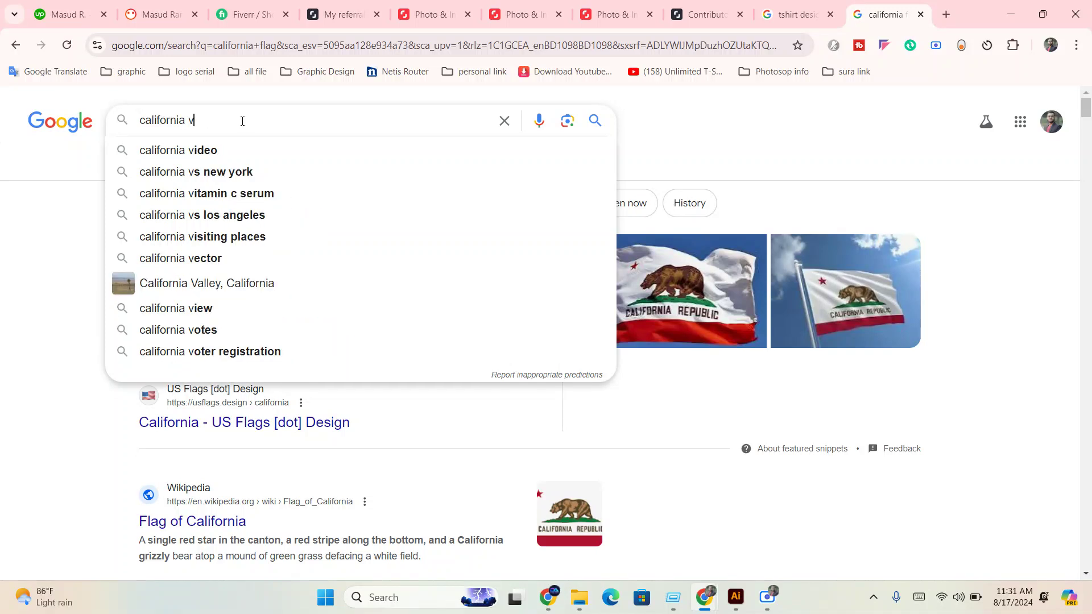
text(ector f)
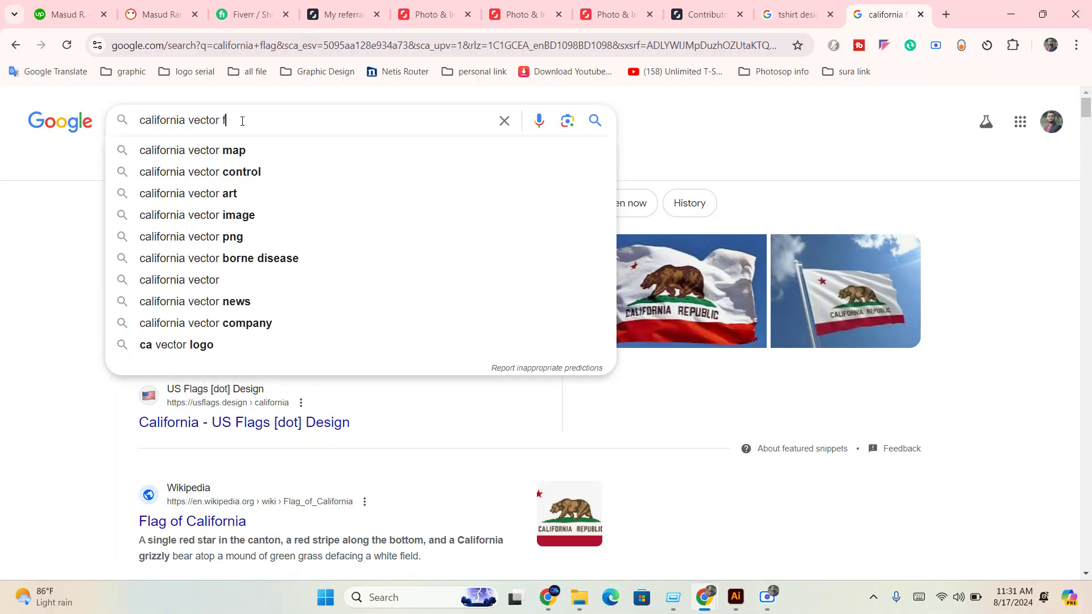
text(reepik)
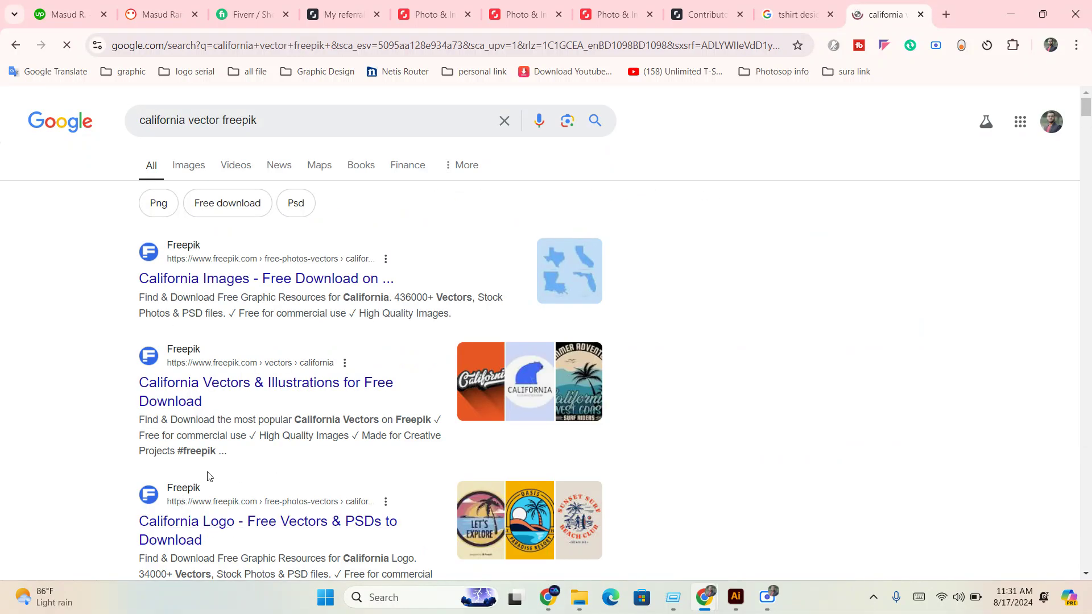
- Open the Freepik California vectors page, filter to free assets and close the ad pop-up
click(191, 378)
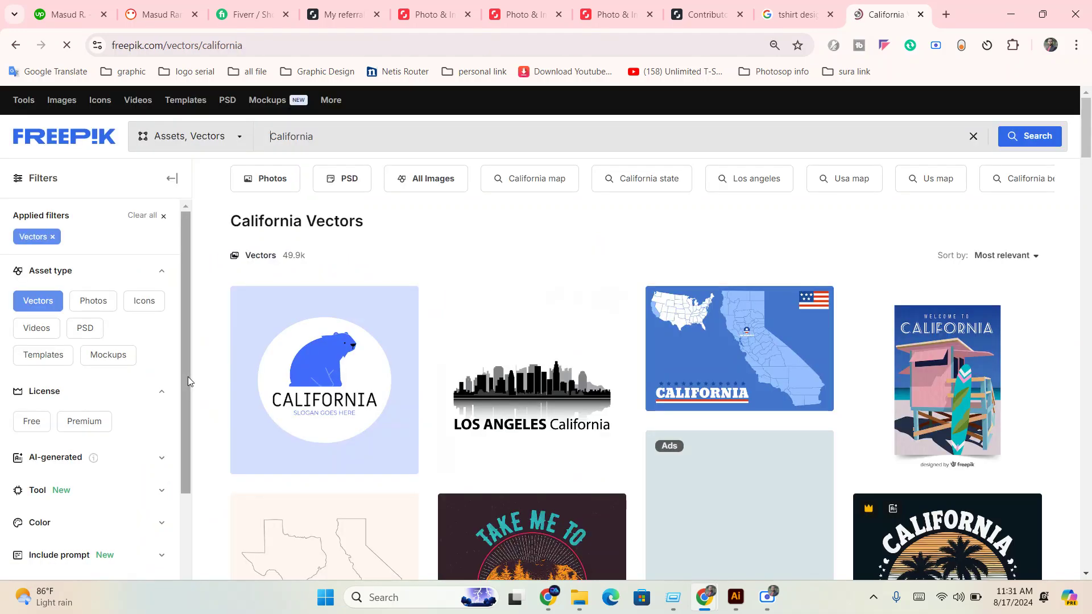
scroll(200, 495, down, 5)
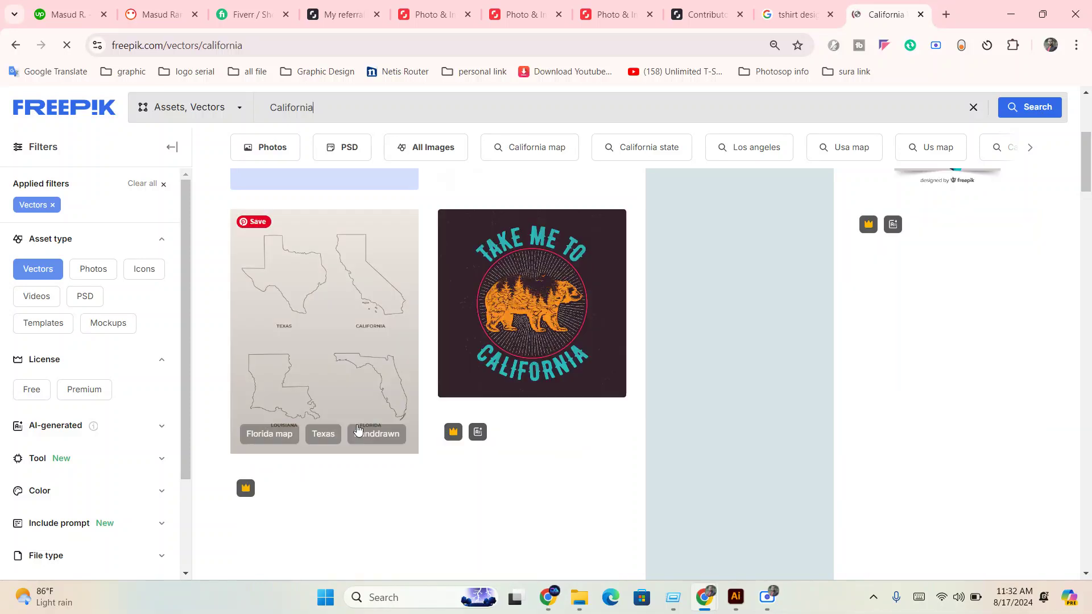
scroll(275, 468, down, 3)
mouse_move(324, 424)
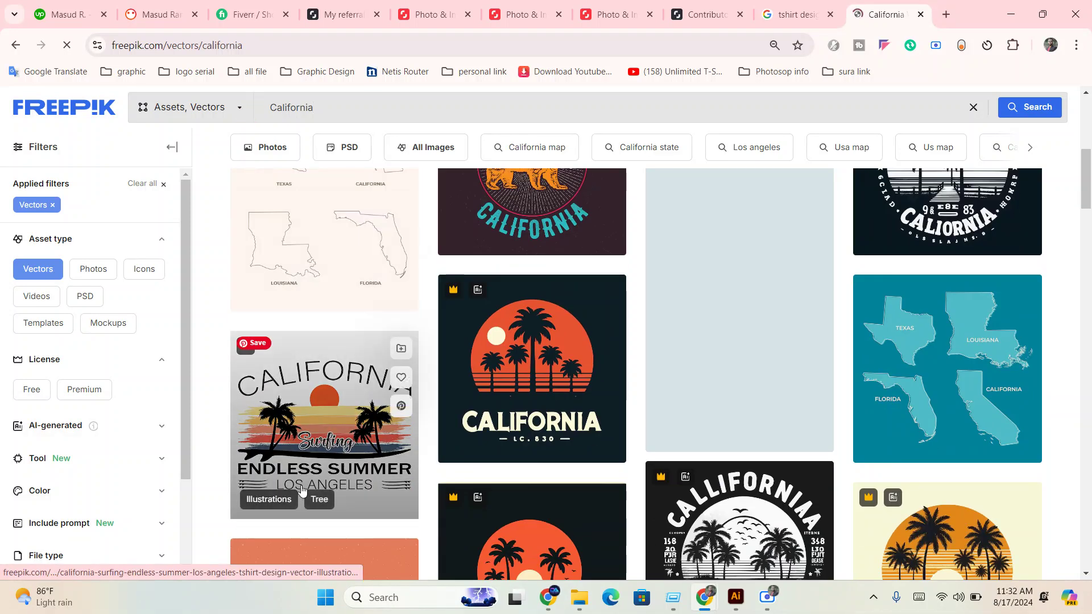
scroll(452, 492, down, 1)
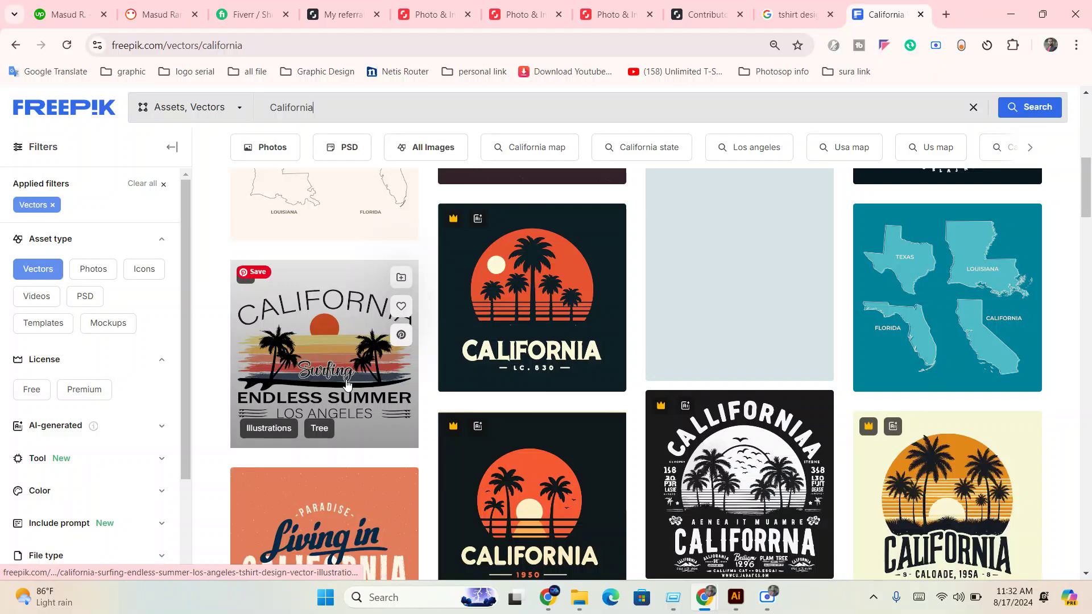
click(187, 106)
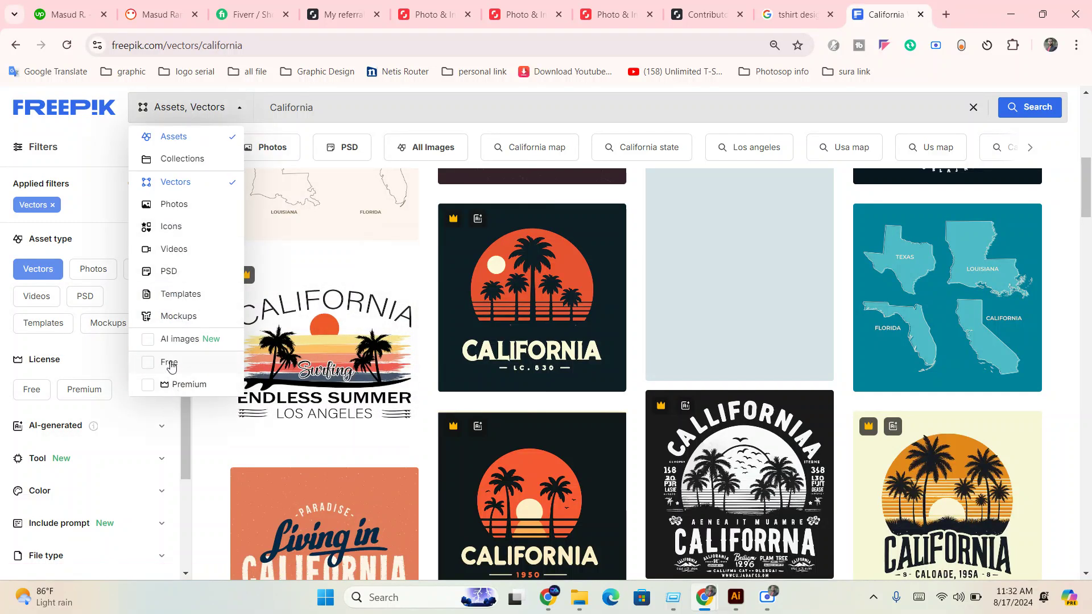
click(564, 256)
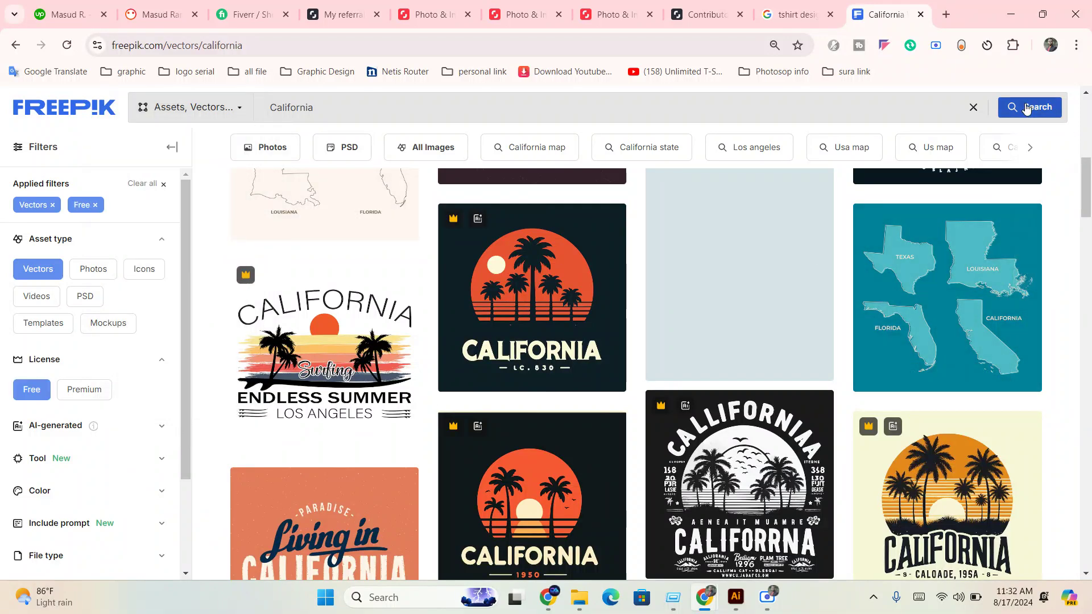
click(1061, 17)
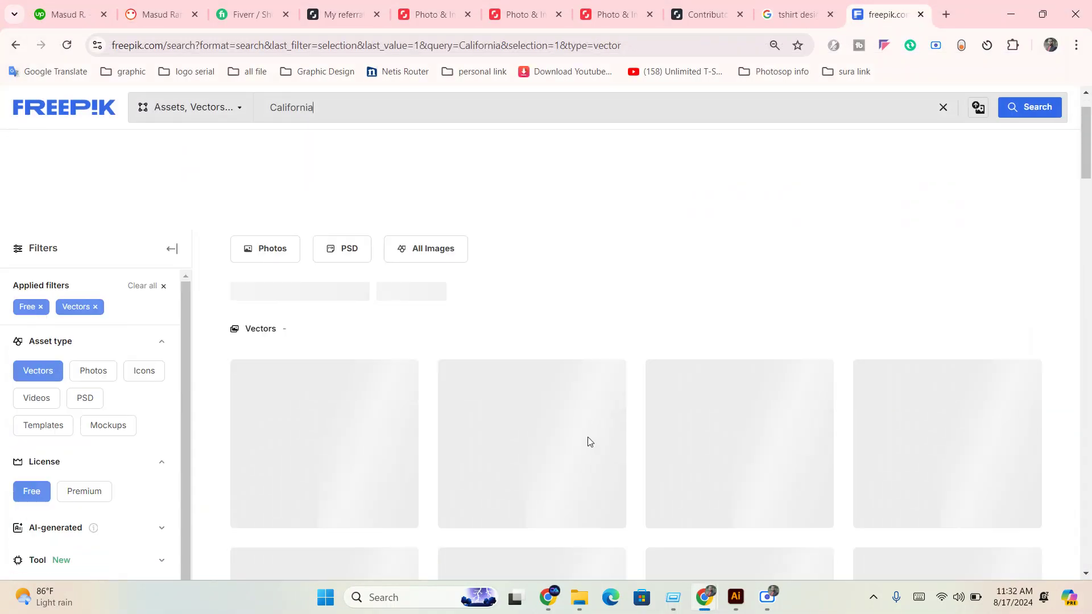
- Open the Summer Has Begun palm vector in a new tab
scroll(580, 460, down, 5)
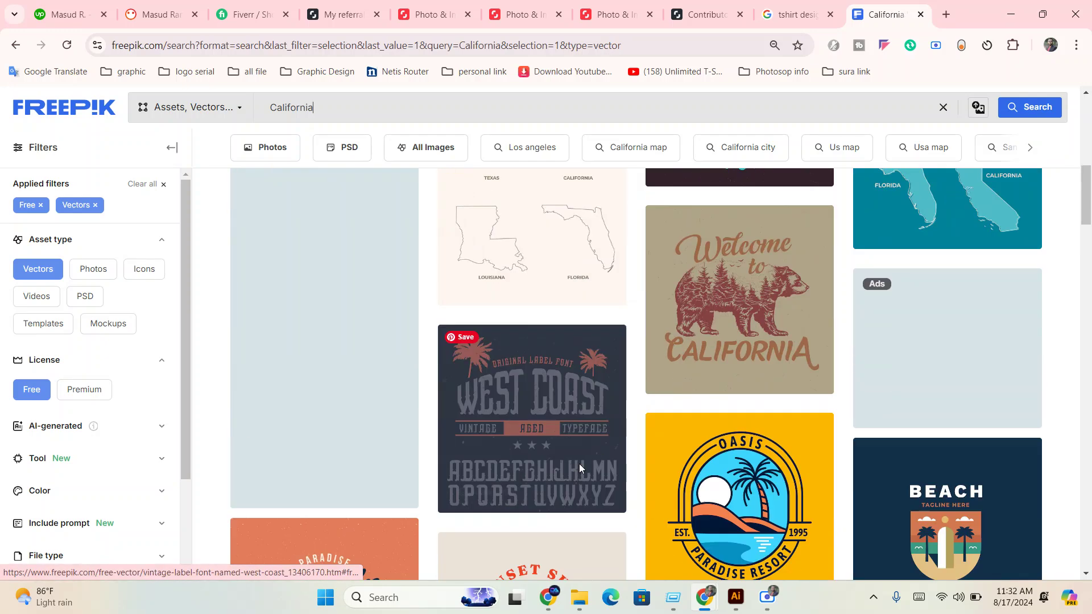
scroll(580, 461, down, 2)
scroll(582, 466, down, 4)
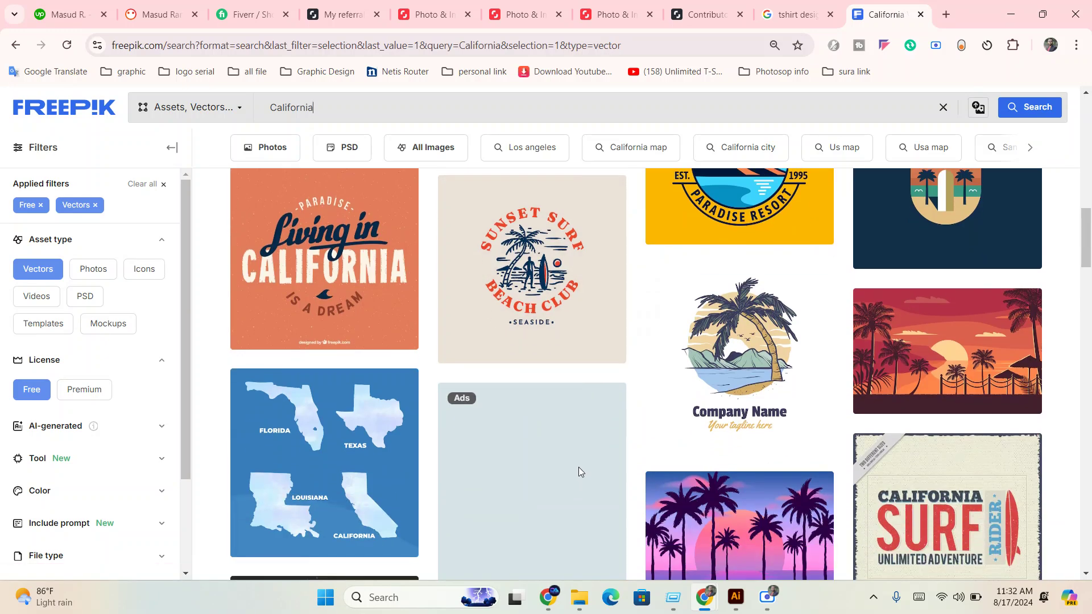
scroll(578, 465, down, 4)
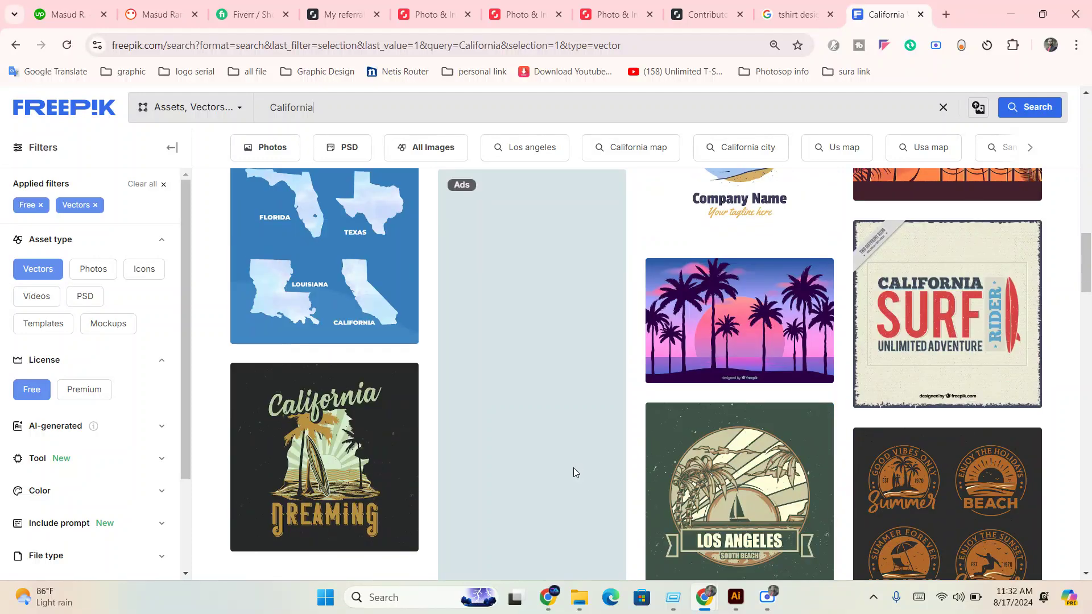
scroll(573, 468, down, 3)
scroll(572, 471, down, 5)
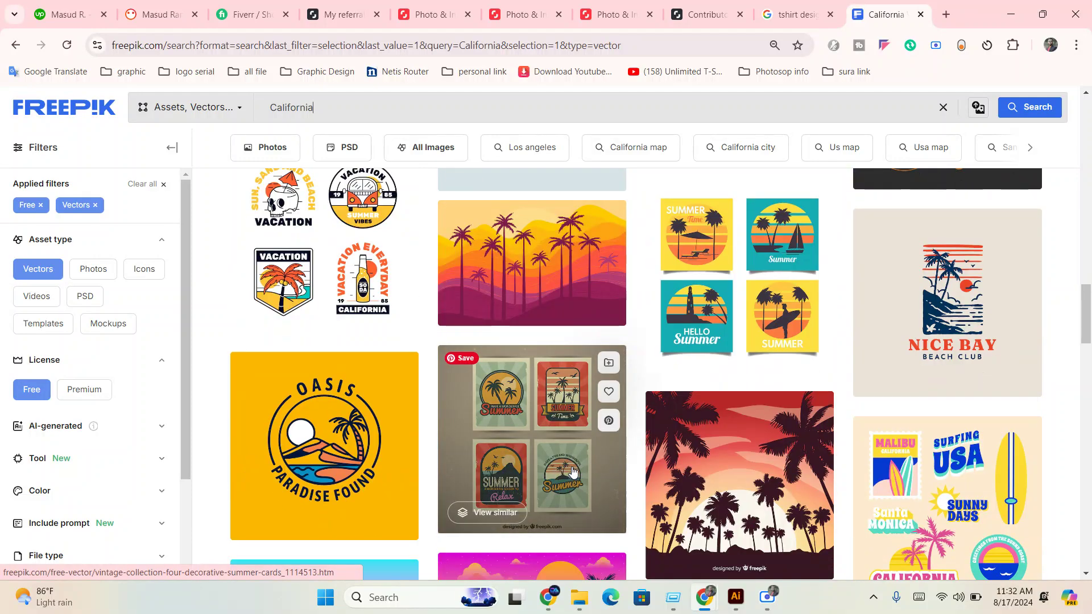
scroll(571, 466, down, 4)
scroll(571, 466, down, 1)
scroll(571, 466, down, 3)
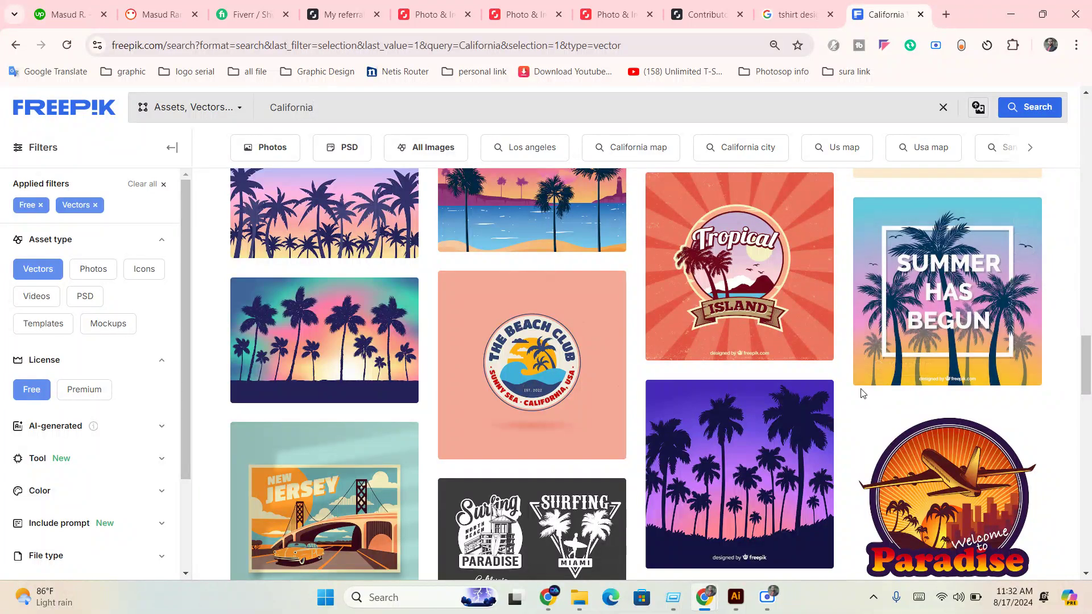
right_click(951, 227)
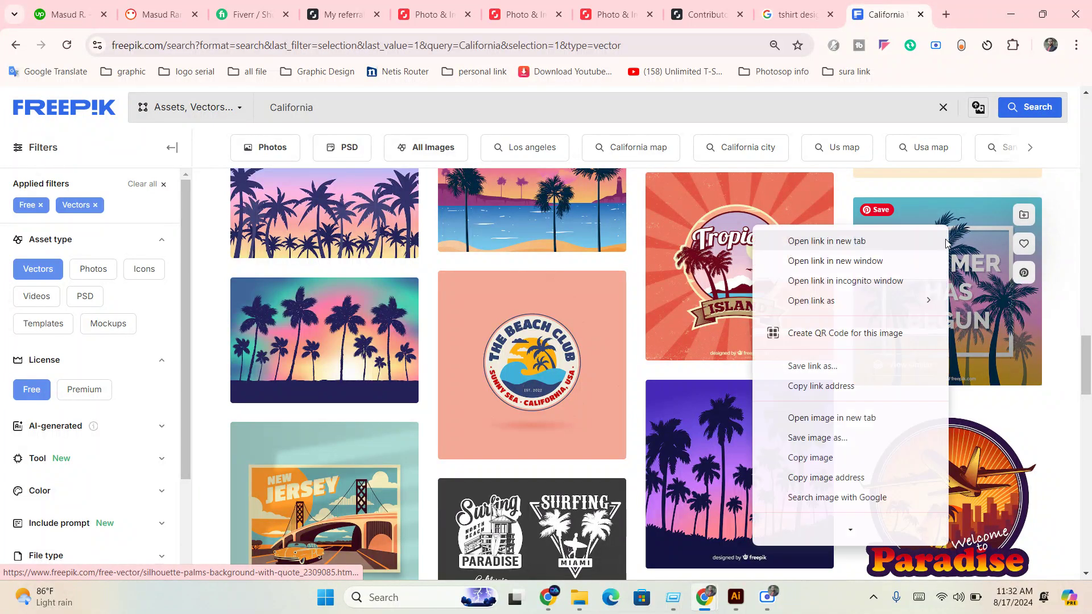
click(796, 237)
- Open the beach seascape scenery vector in a new tab as well
scroll(525, 490, down, 1)
scroll(525, 490, down, 7)
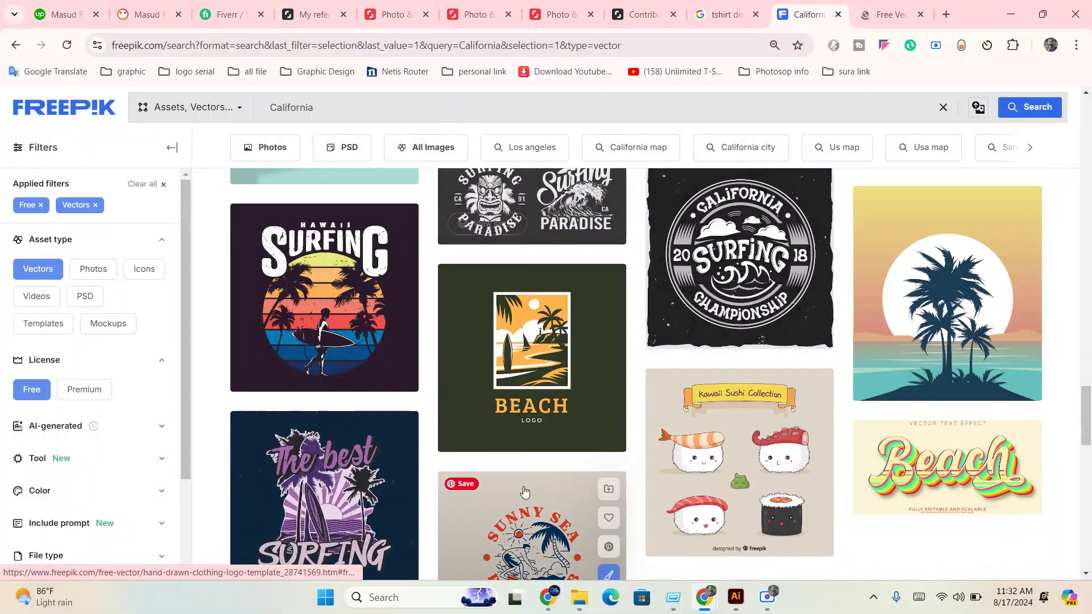
scroll(524, 489, down, 1)
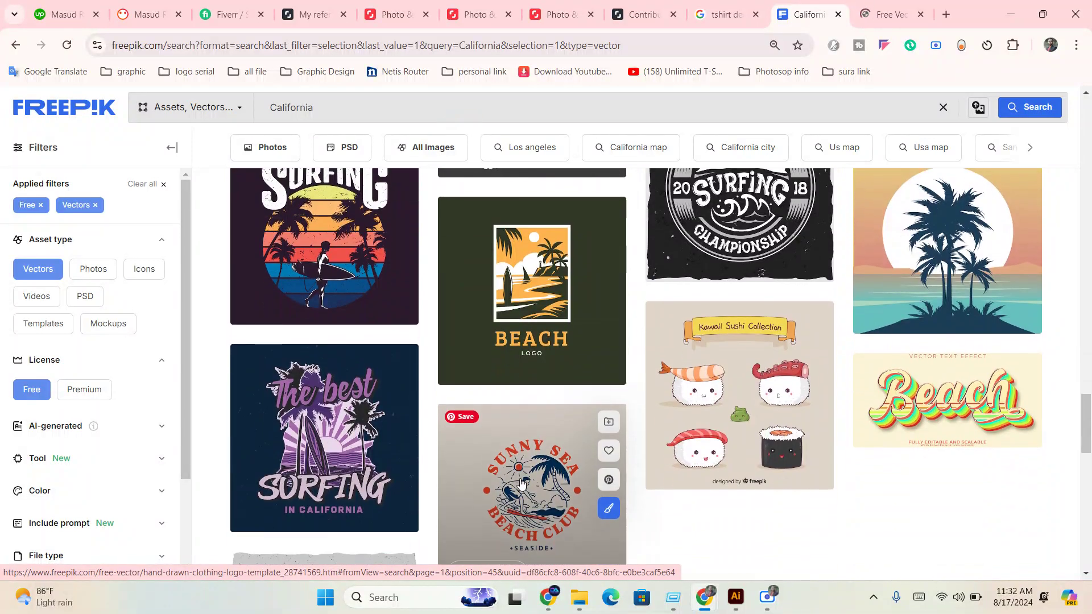
scroll(988, 285, up, 1)
right_click(744, 286)
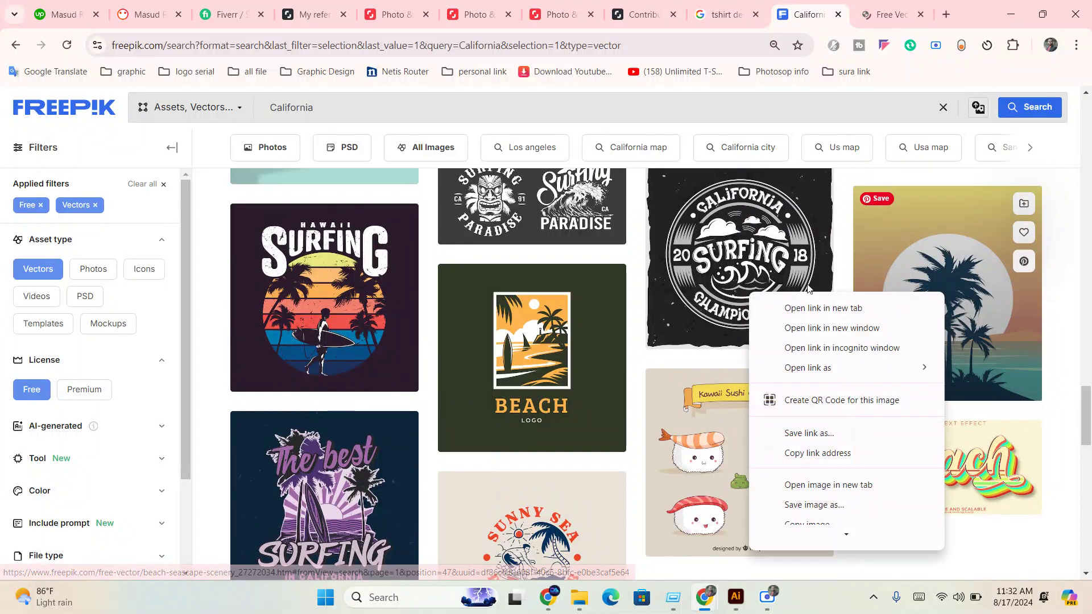
click(765, 304)
scroll(637, 403, down, 5)
scroll(365, 501, down, 5)
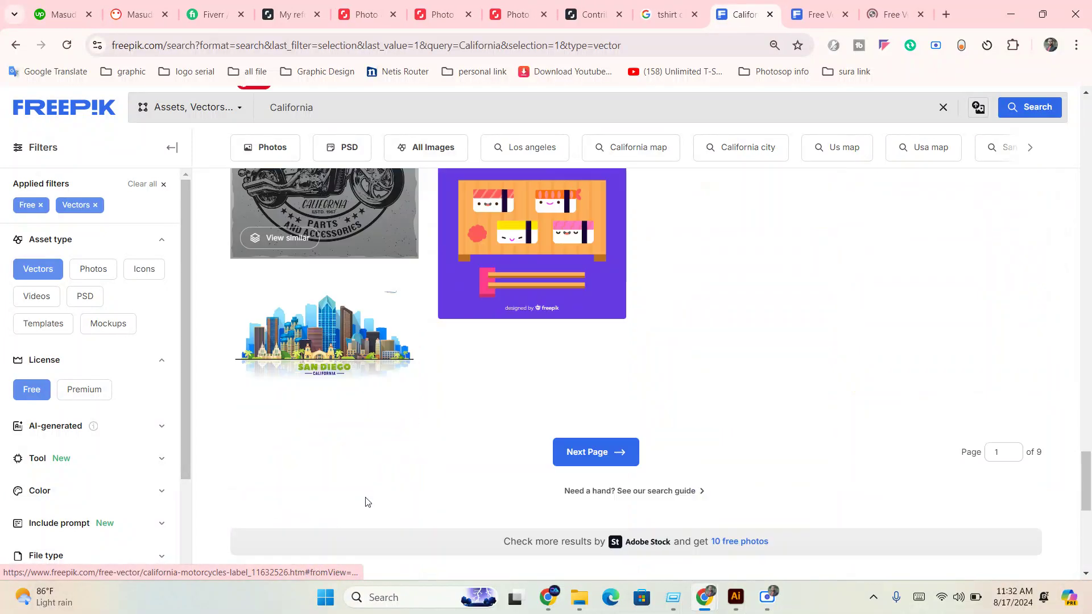
scroll(448, 455, down, 4)
click(819, 14)
- Download beach-seascape-scenery.zip for free and open its EPS artwork from the zip
click(892, 14)
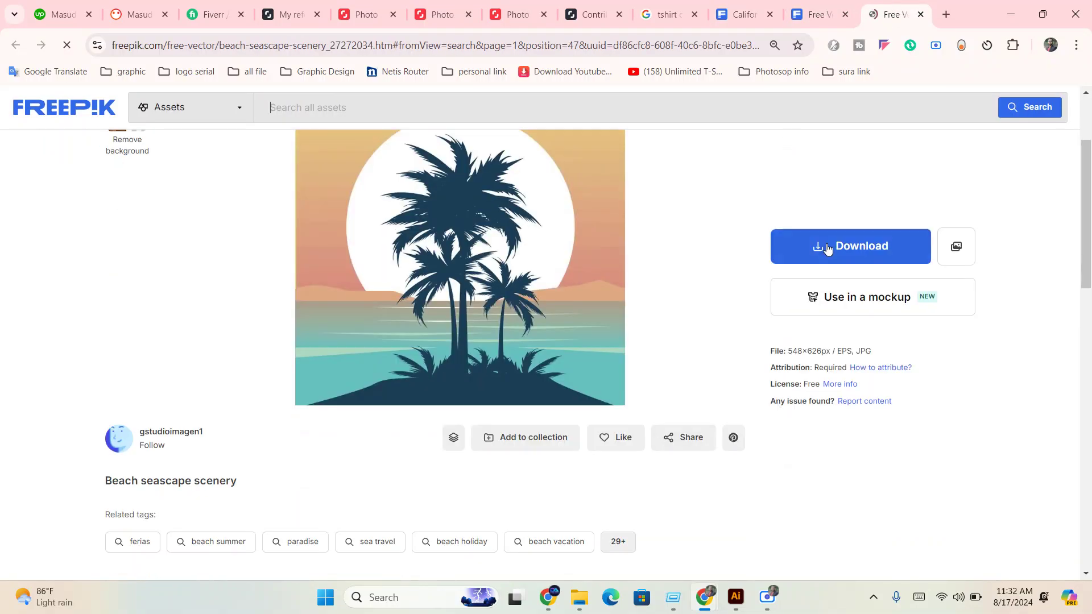
click(827, 249)
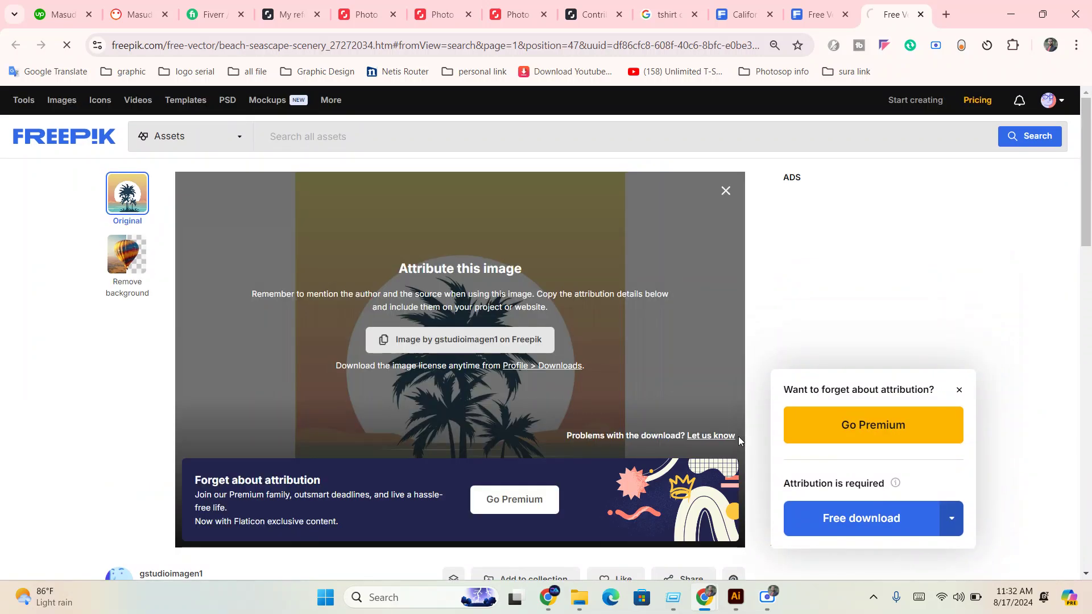
click(1026, 50)
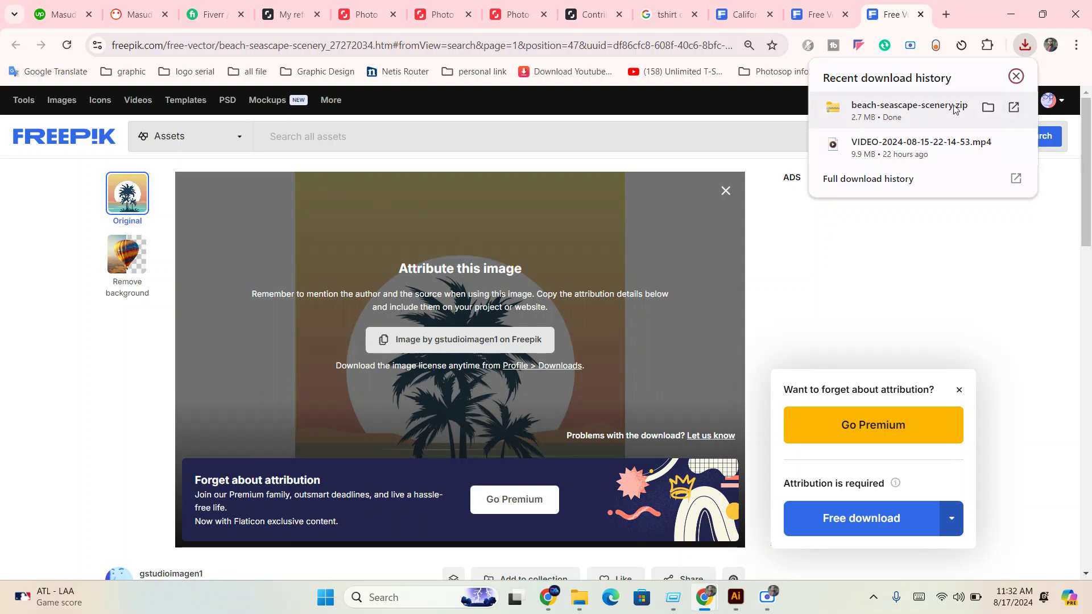
click(987, 107)
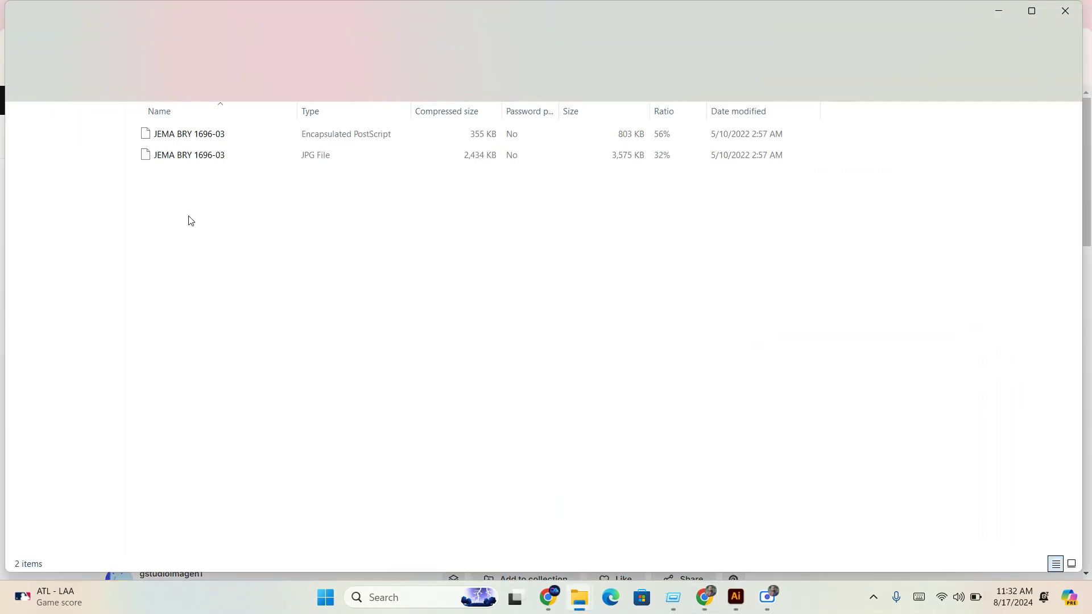
double_click(200, 134)
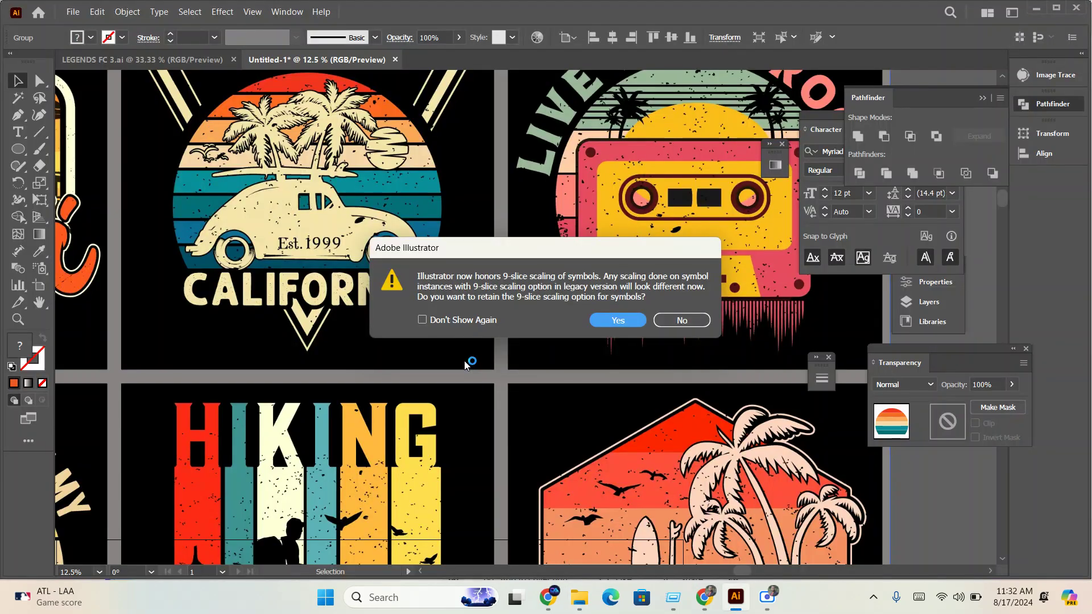
- Open the seascape EPS keeping 9-slice scaling, ungroup it and select the palm trees
click(619, 322)
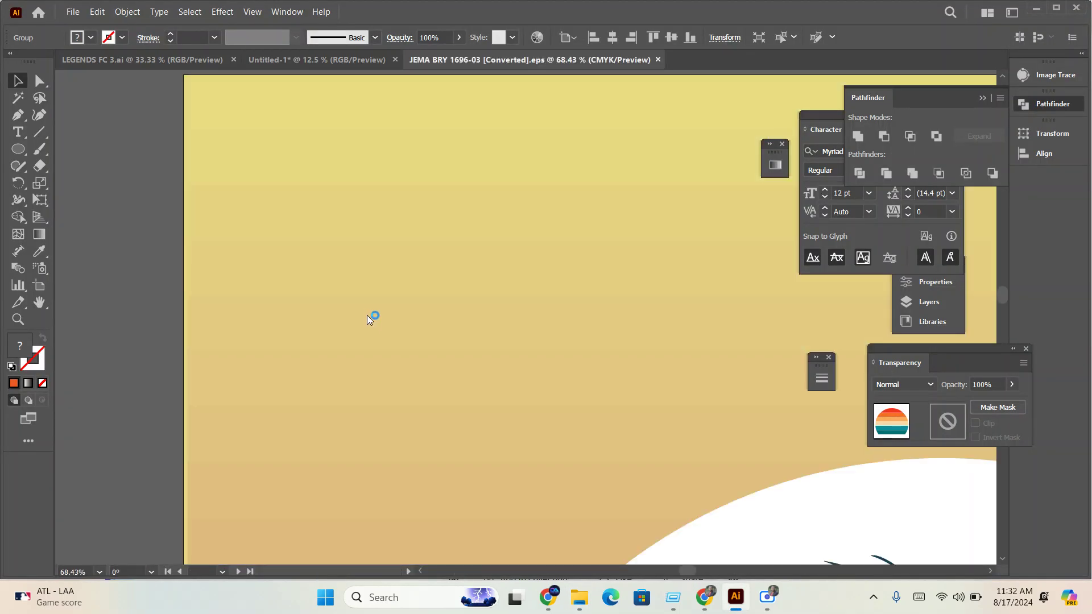
scroll(345, 275, down, 5)
right_click(430, 365)
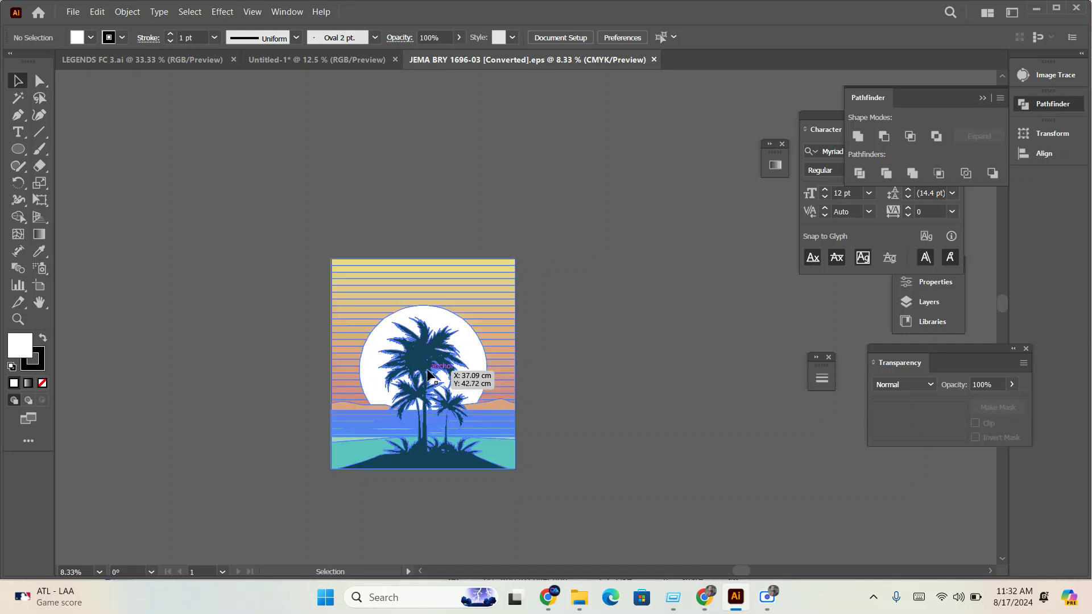
click(472, 200)
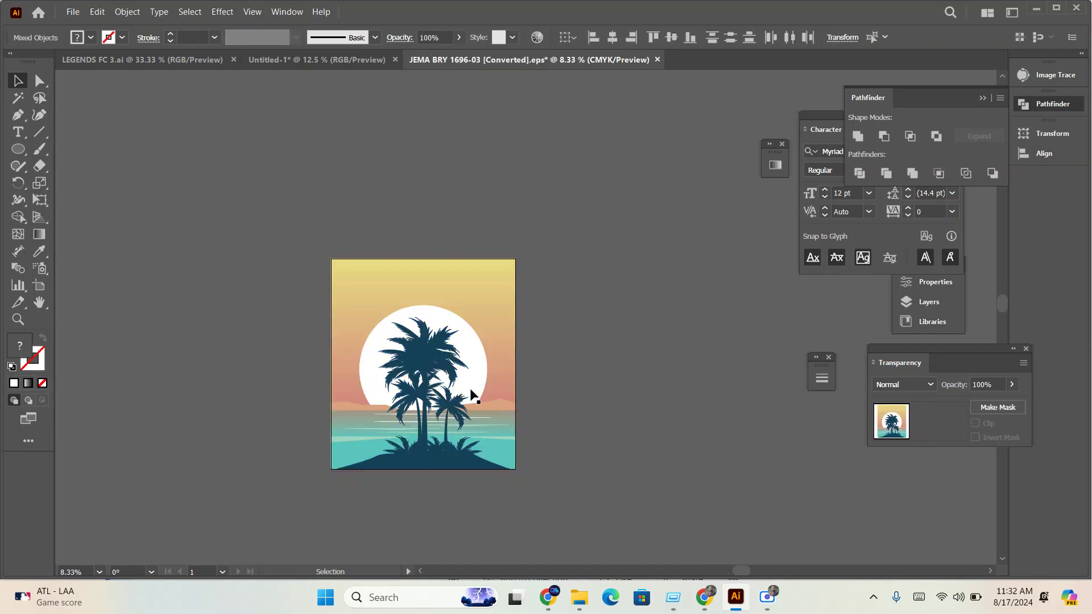
click(427, 392)
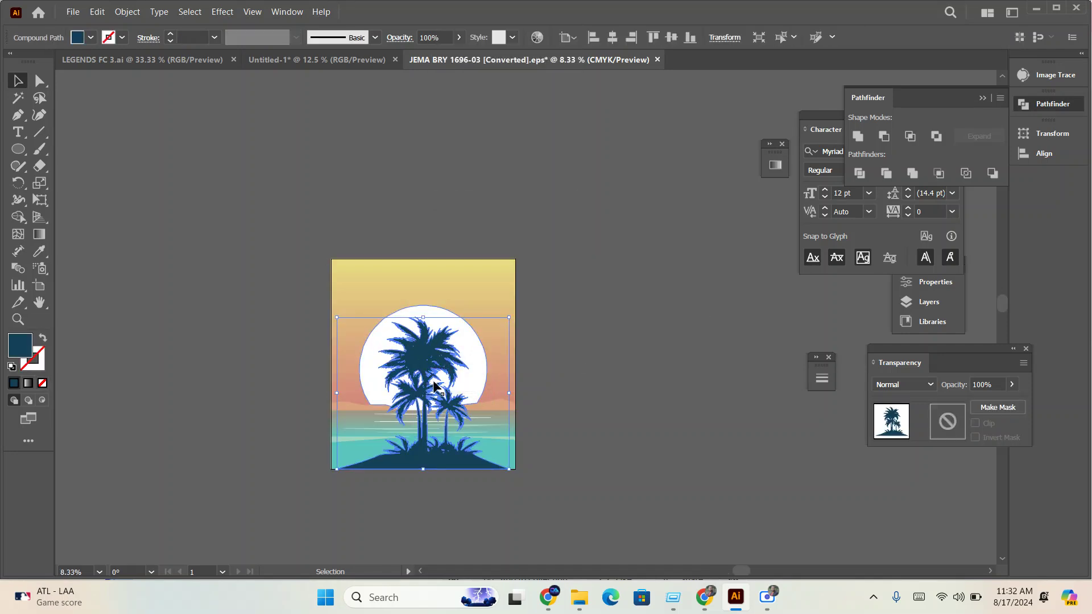
- Duplicate the palm-tree silhouette beside the seascape artboard, then return to Untitled-1
click(291, 60)
click(183, 56)
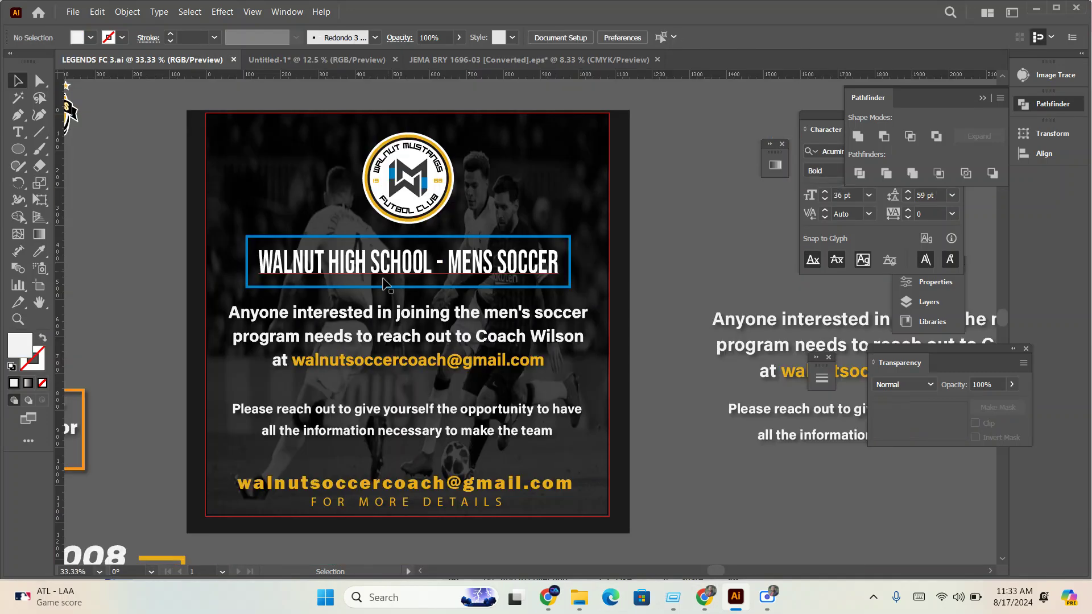
click(317, 60)
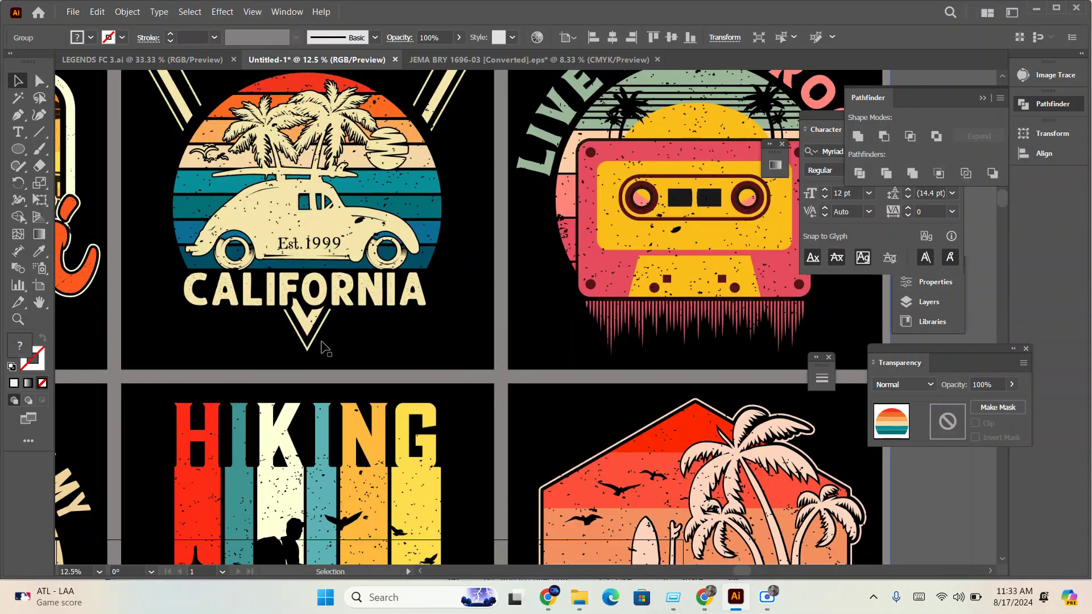
scroll(324, 348, down, 3)
scroll(409, 417, down, 2)
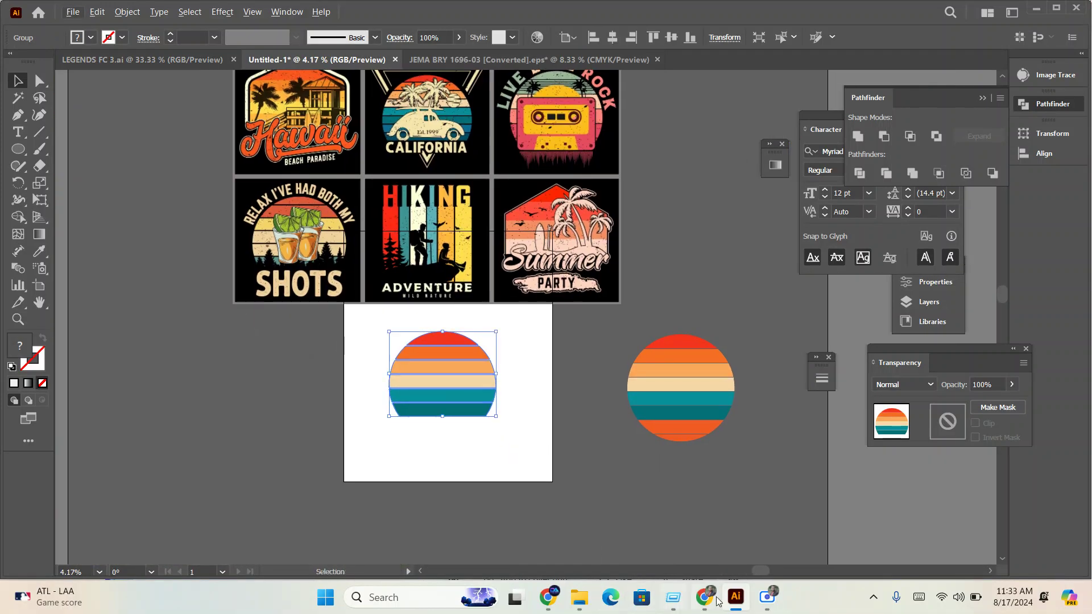
mouse_move(704, 597)
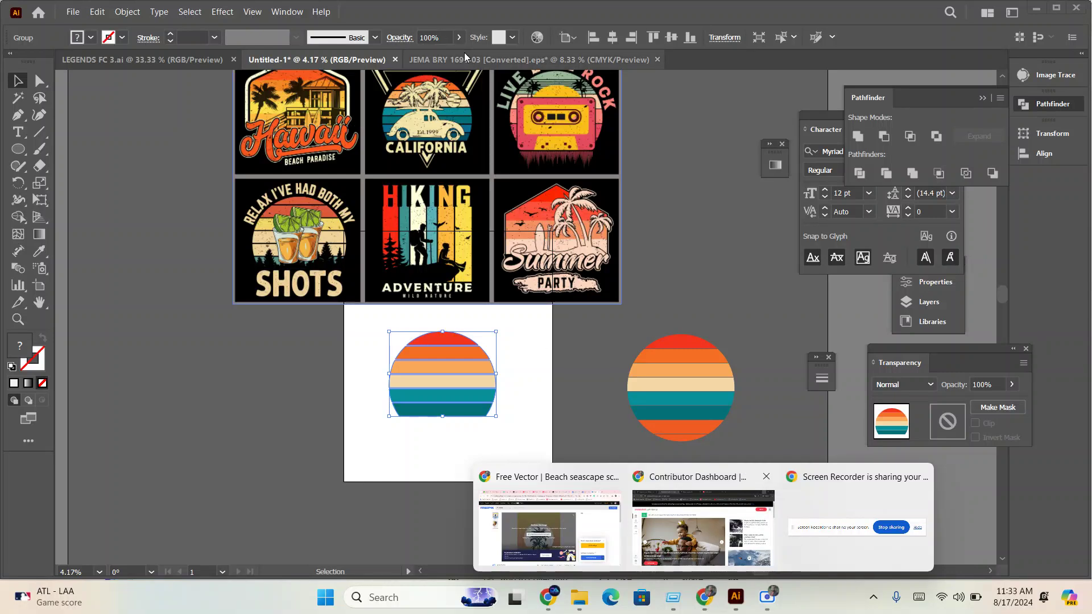
click(529, 60)
click(603, 512)
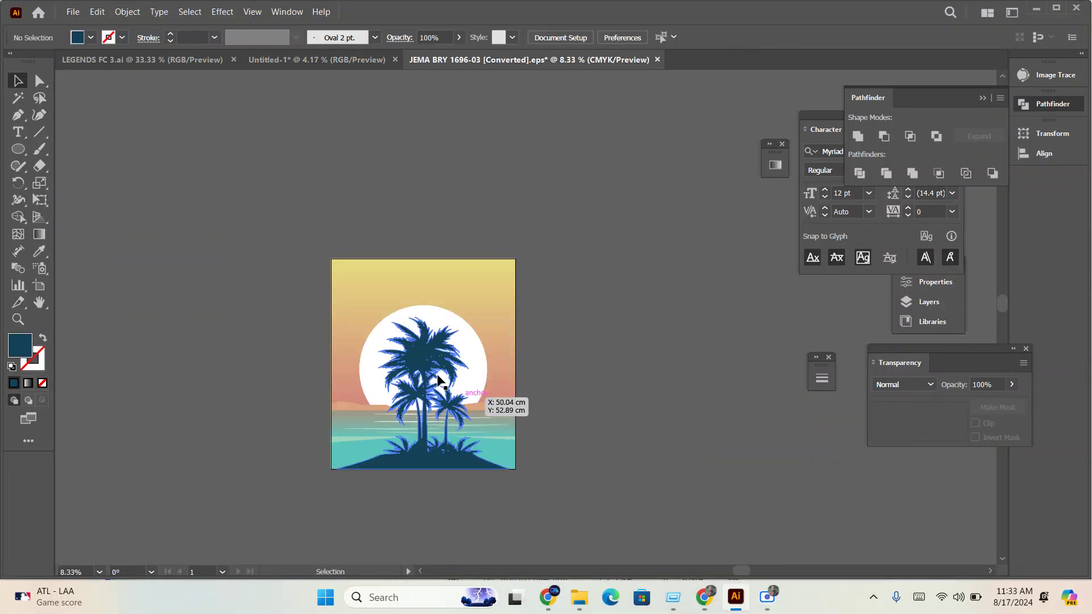
drag(416, 358, 671, 368)
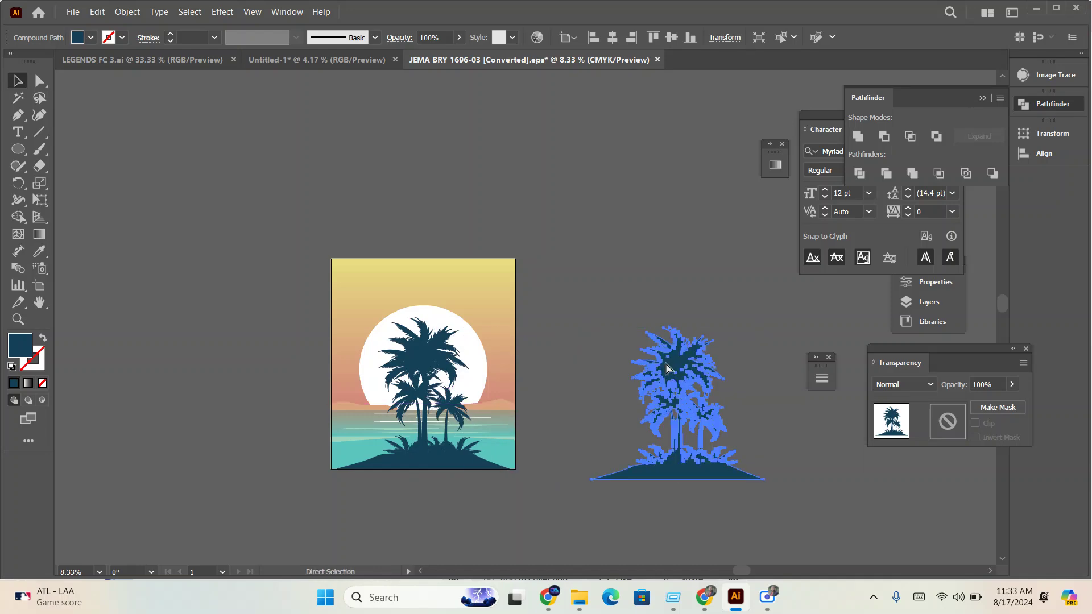
click(317, 60)
- Paste the dark teal palm-tree island and drag it onto the striped circle's bottom bands
key(ctrl+equal)
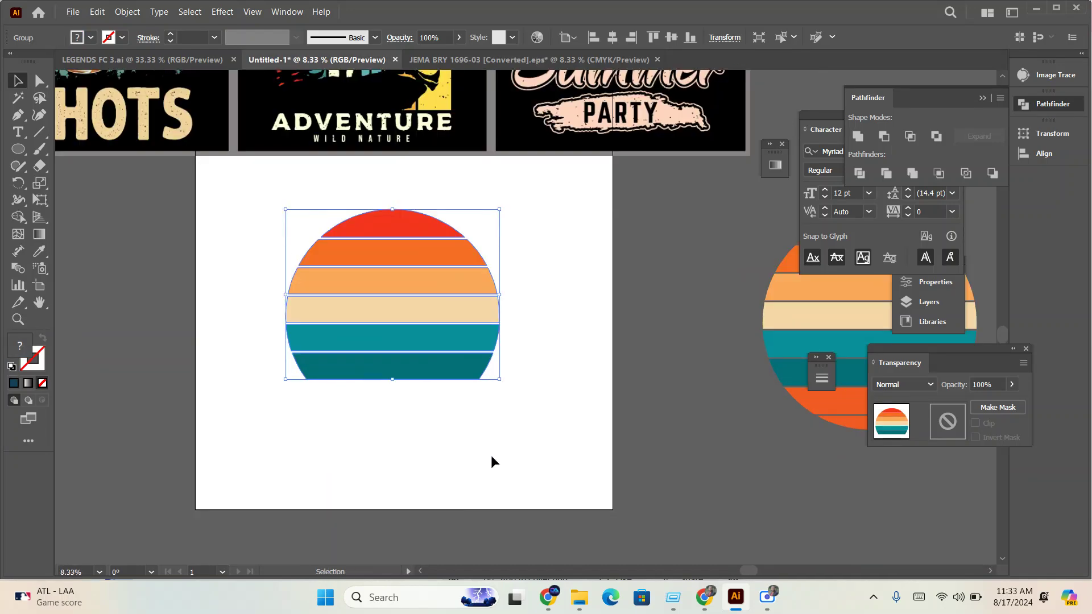
click(490, 454)
key(ctrl+v)
drag(455, 382, 388, 374)
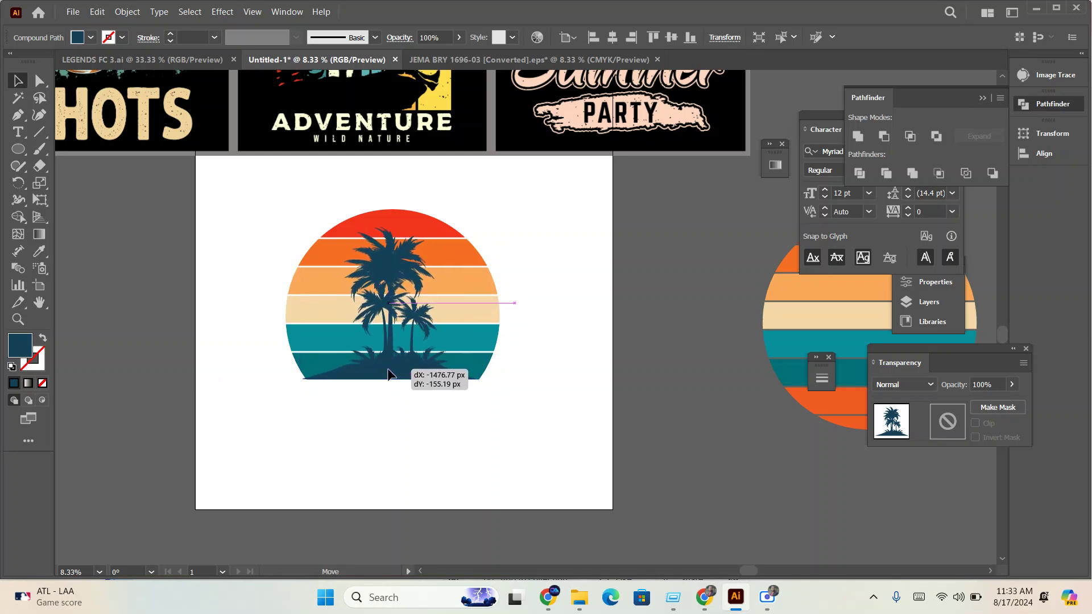
click(421, 465)
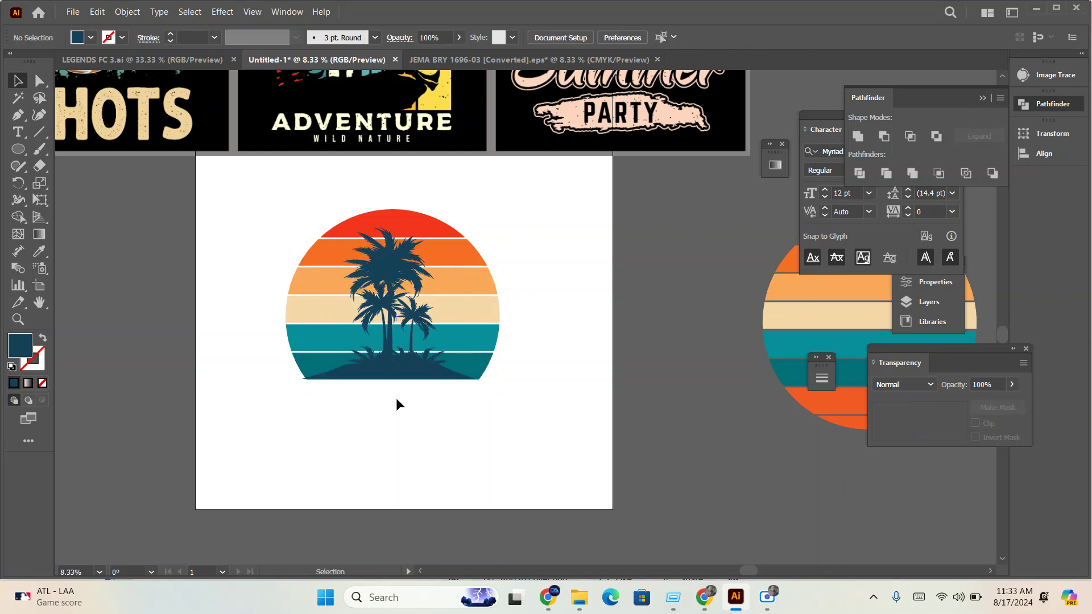
scroll(398, 397, up, 2)
scroll(392, 375, up, 4)
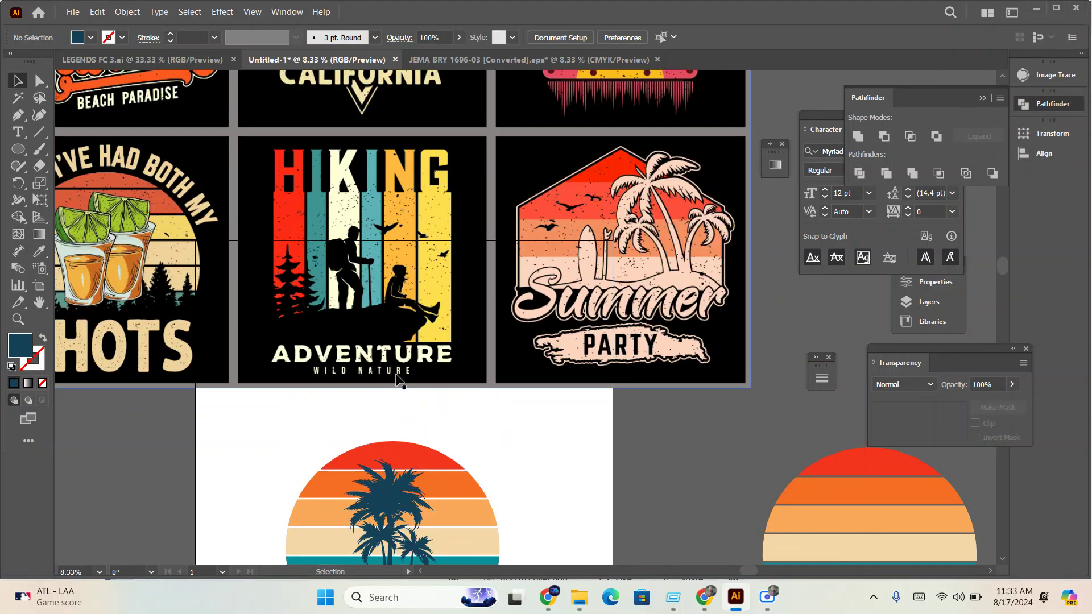
scroll(385, 352, up, 4)
scroll(385, 353, up, 1)
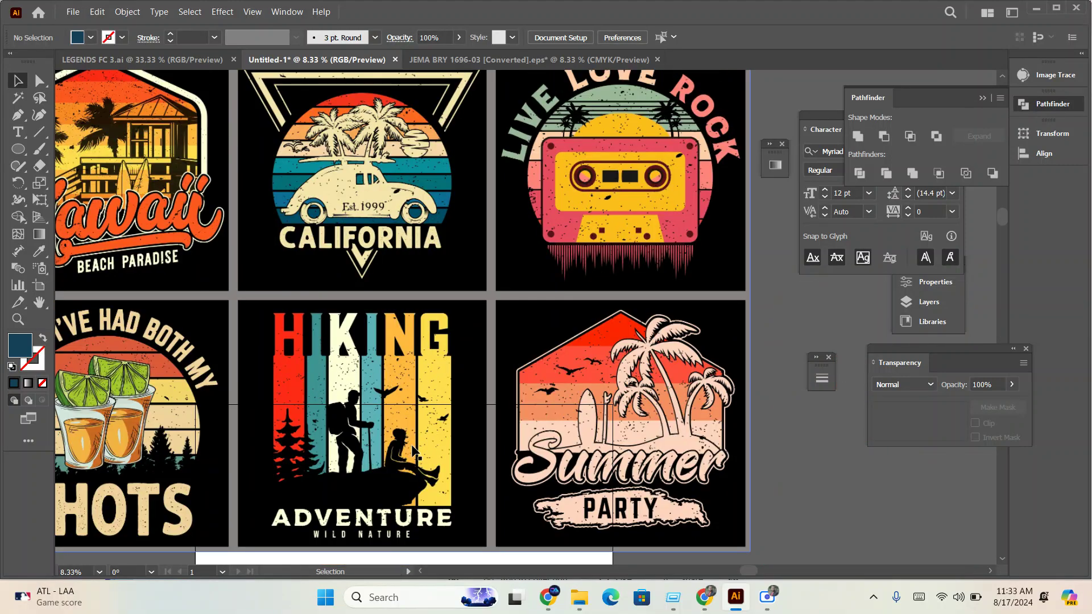
scroll(413, 451, down, 2)
scroll(406, 453, down, 5)
scroll(401, 455, down, 3)
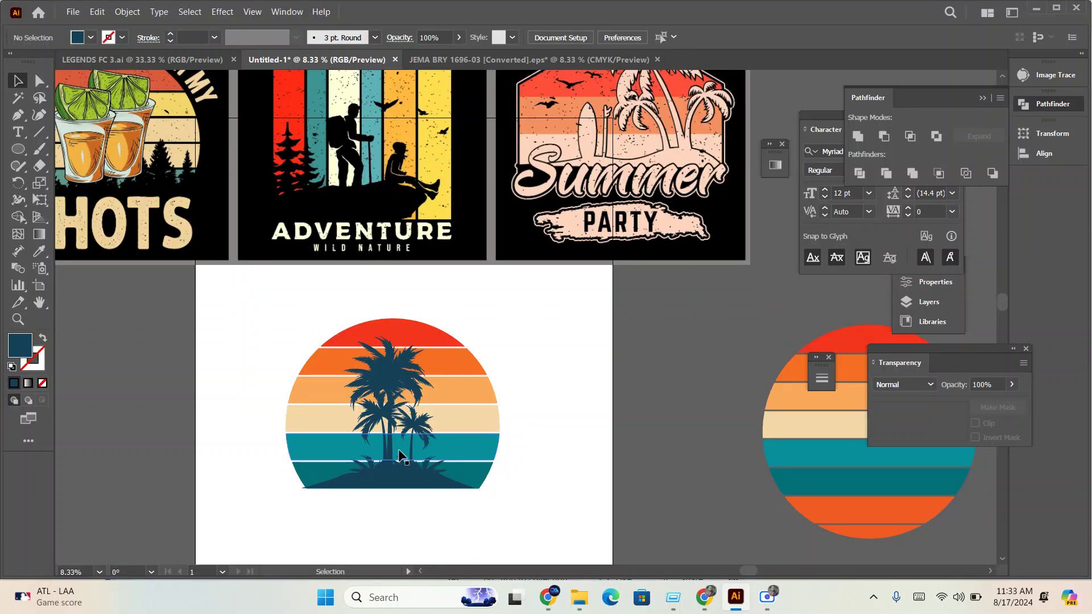
scroll(400, 472, down, 3)
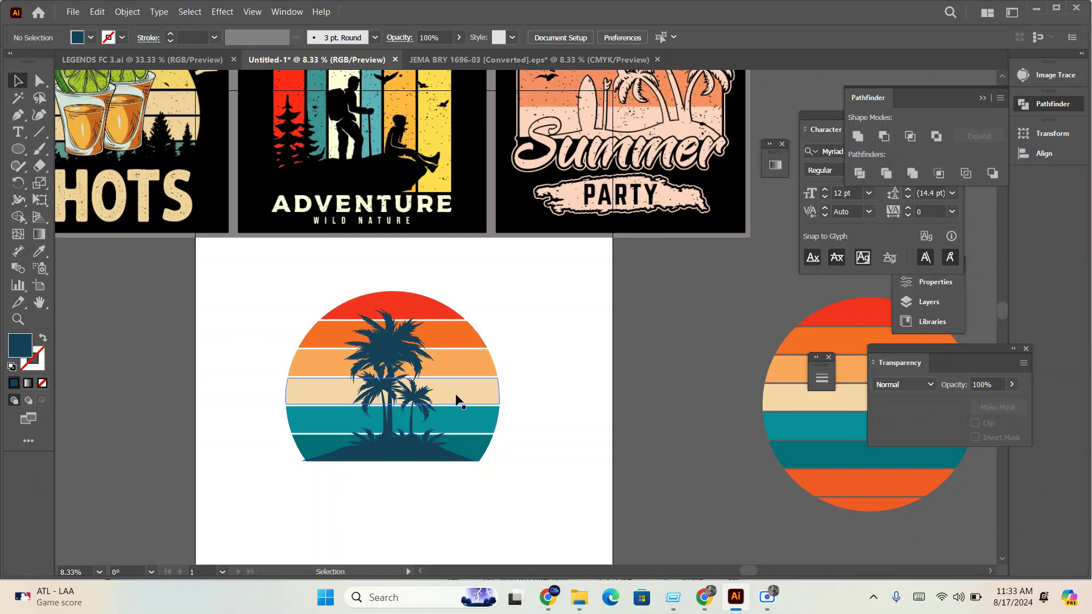
mouse_move(704, 597)
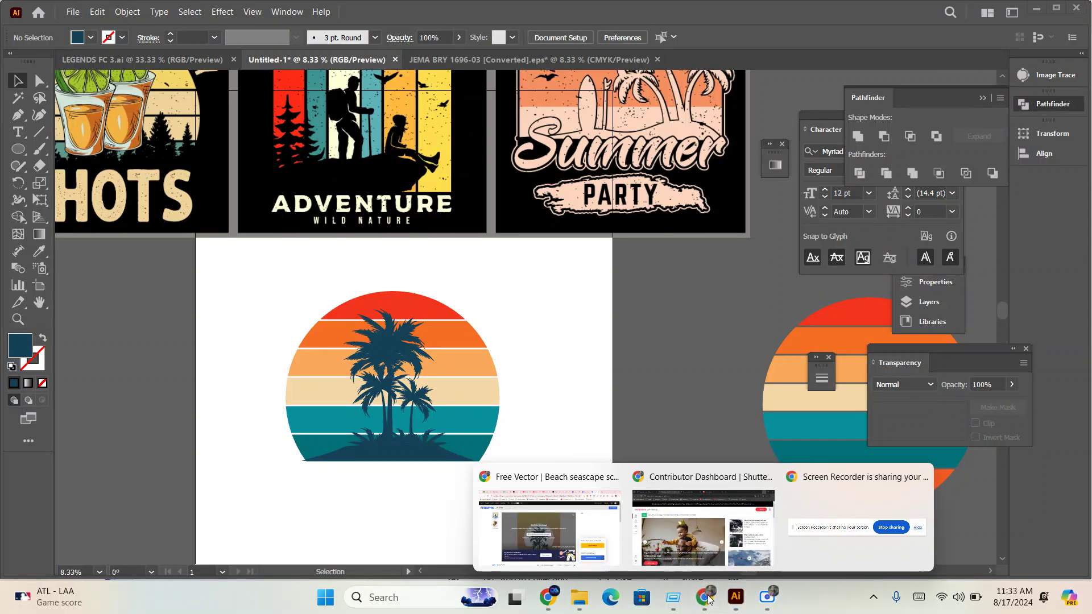
- In a new browser tab, run a Google search for 'bird silhouette'
click(710, 535)
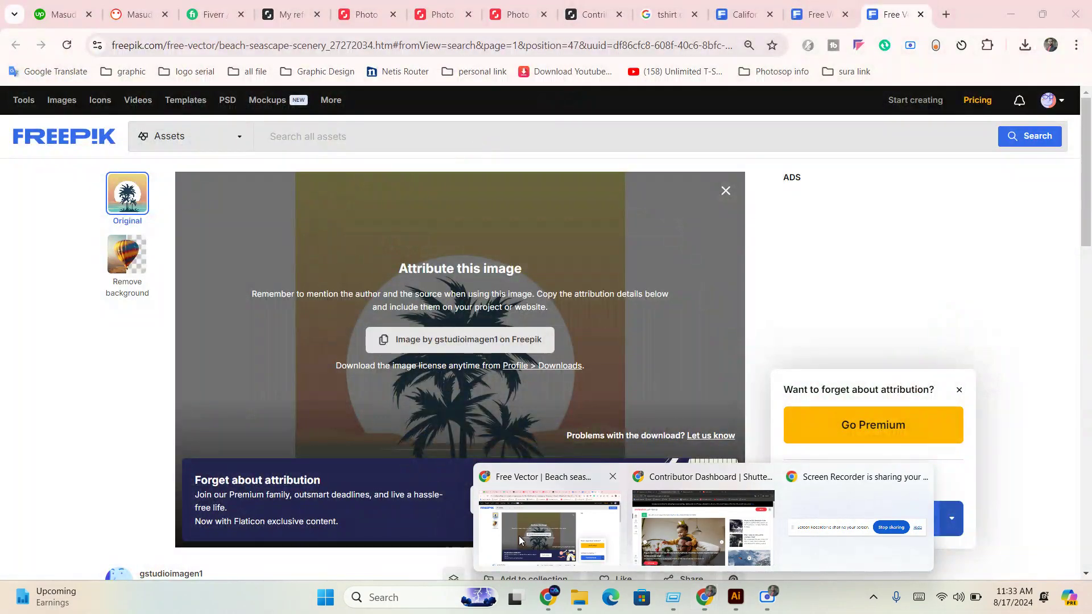
click(509, 544)
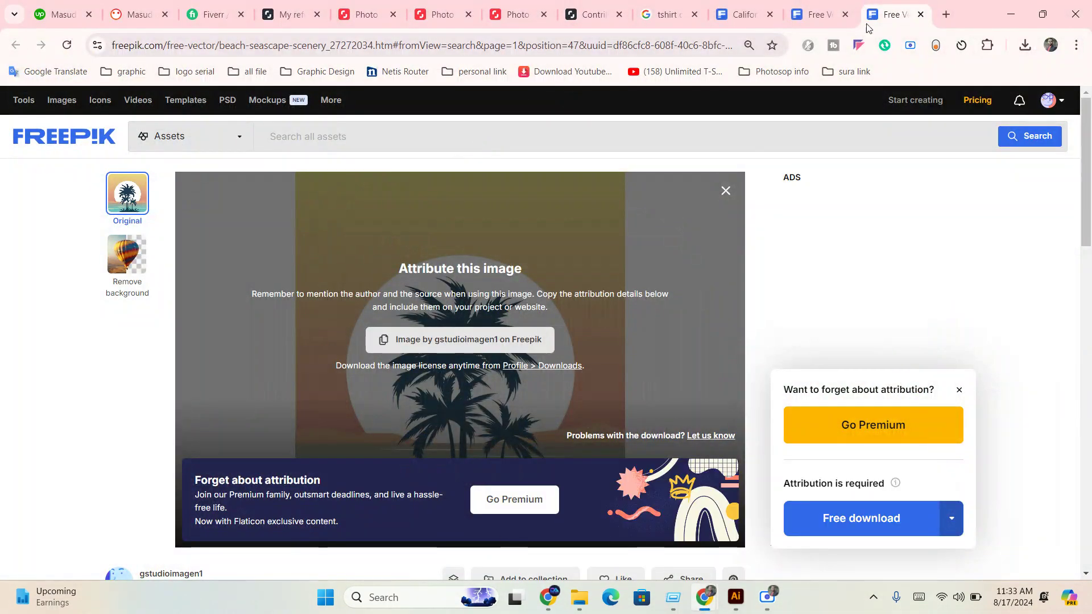
click(946, 15)
click(528, 310)
text(b)
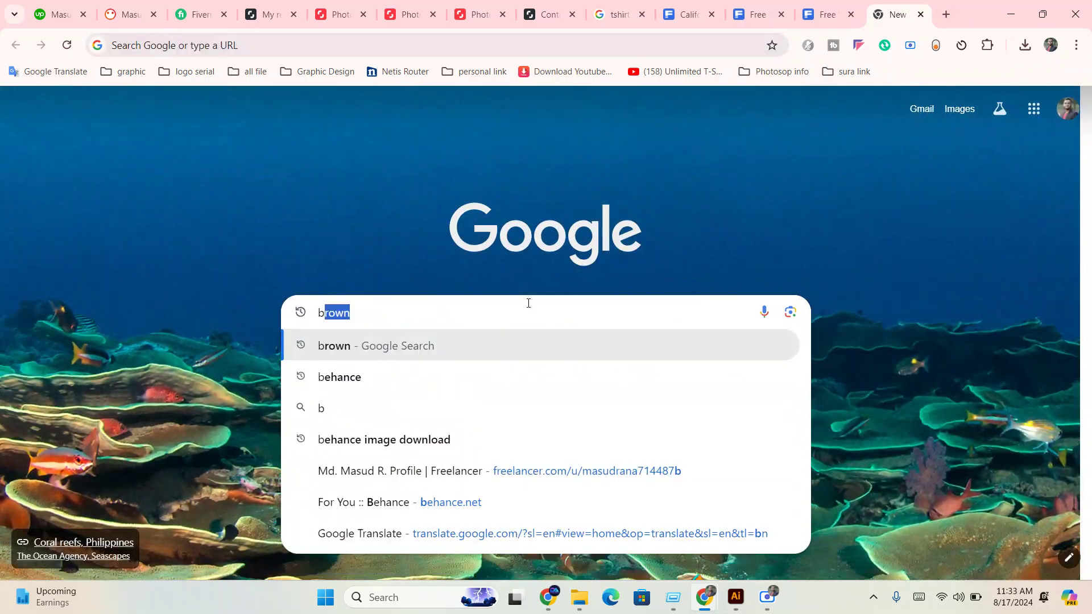
text(ird)
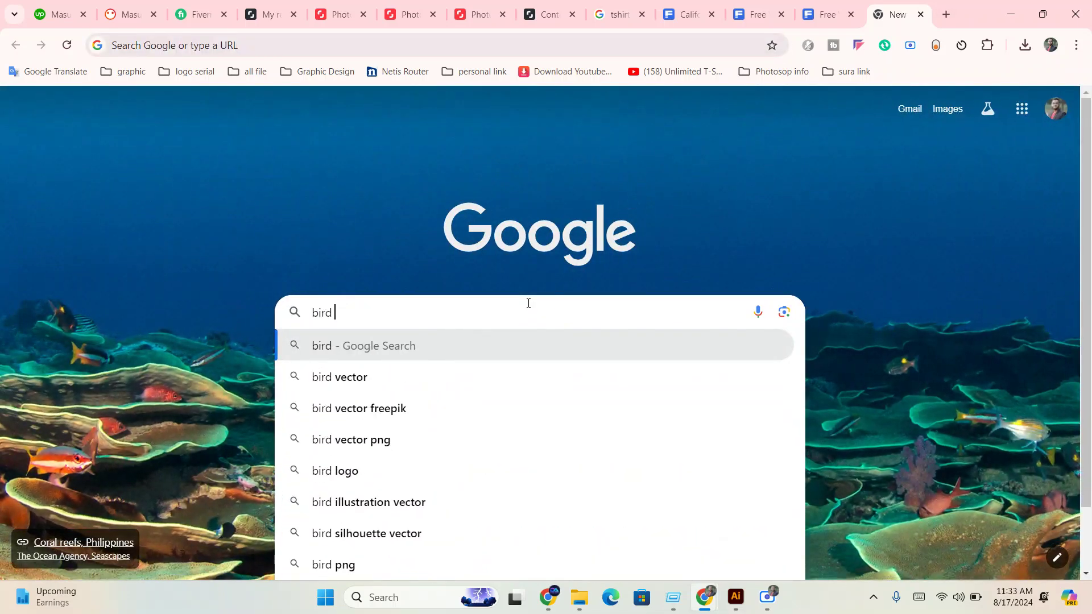
text( silhutte)
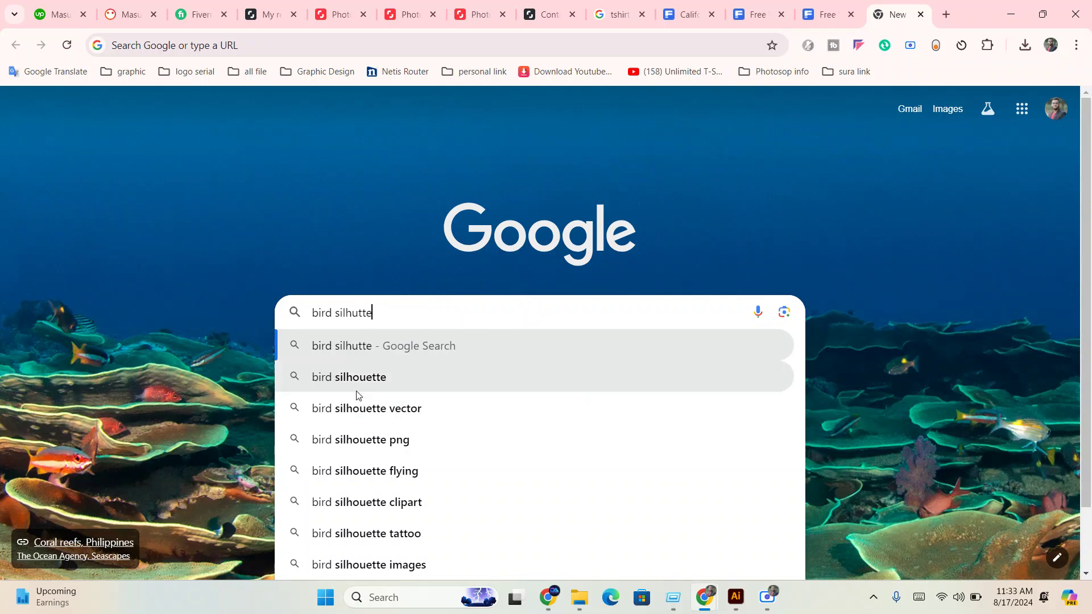
click(348, 375)
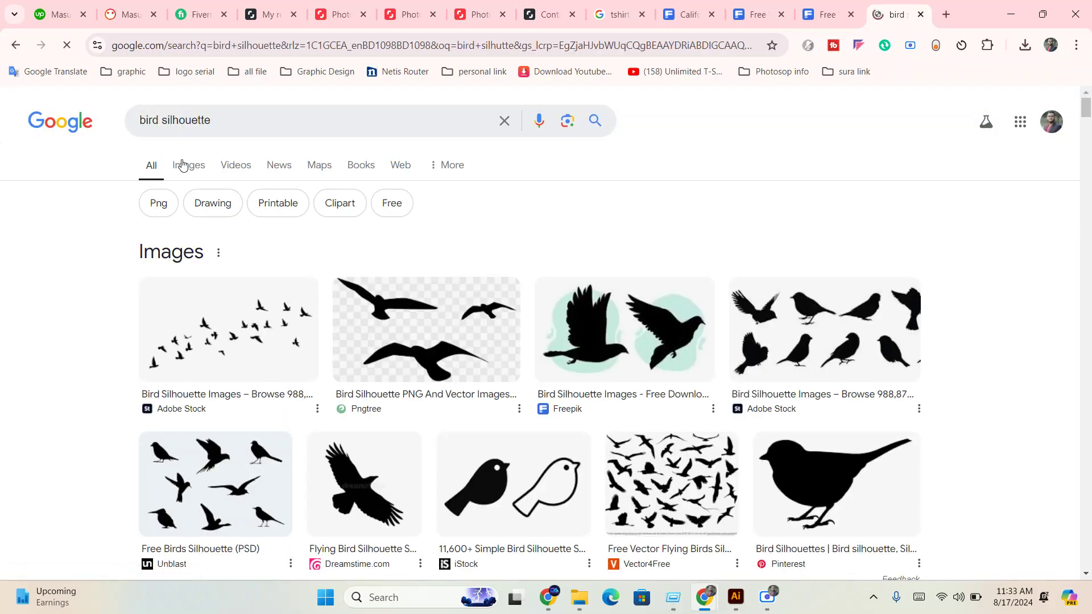
- In Image results, copy the picture of a single black bird in flight
click(182, 163)
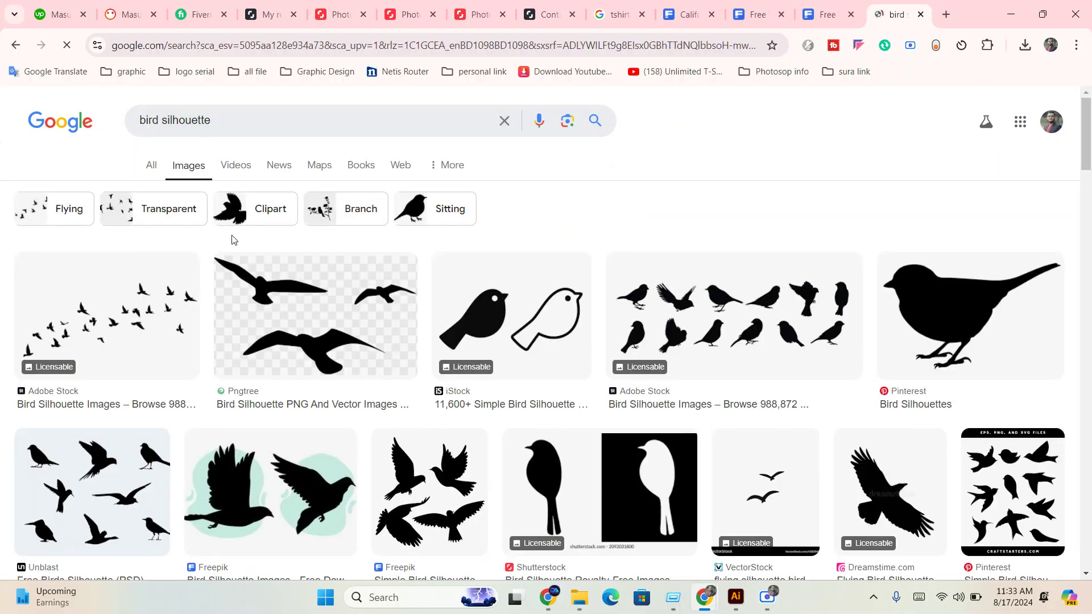
scroll(411, 416, down, 4)
scroll(412, 415, down, 2)
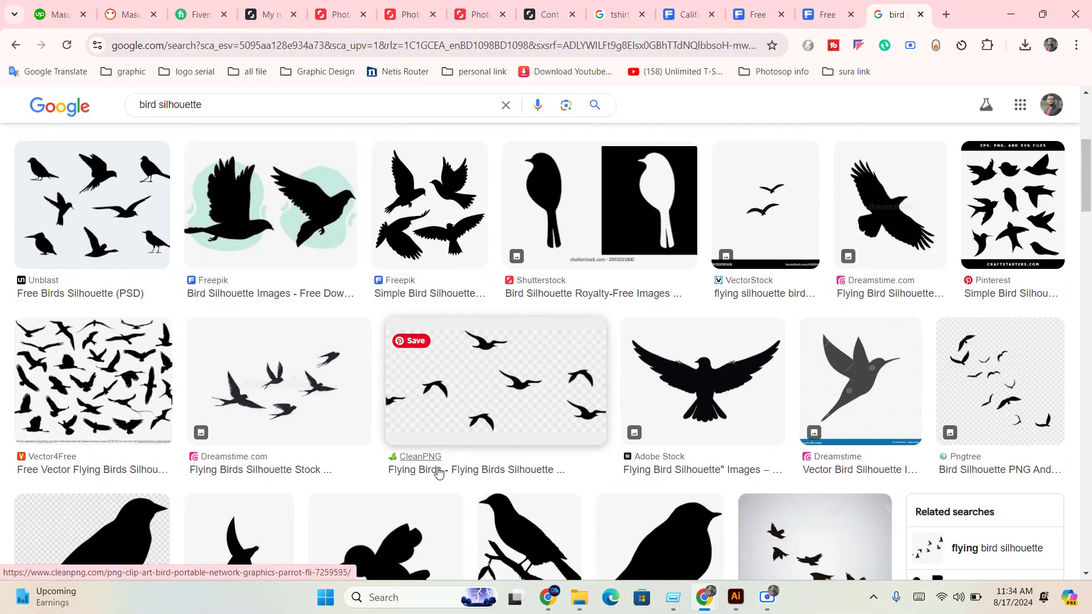
scroll(420, 437, down, 4)
scroll(429, 461, down, 4)
scroll(434, 472, down, 3)
scroll(433, 475, down, 3)
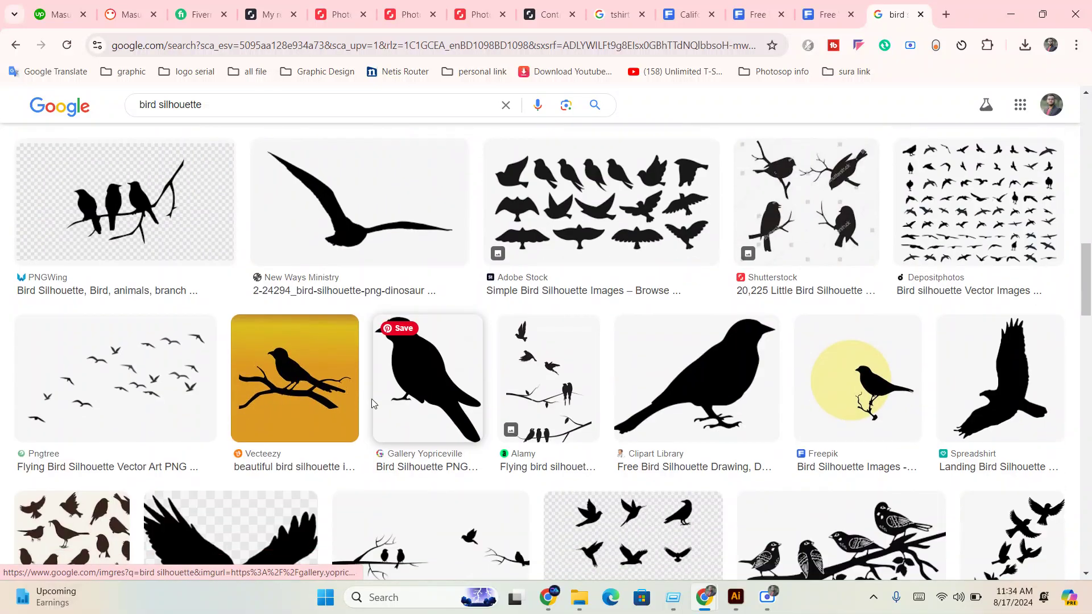
click(359, 248)
right_click(844, 248)
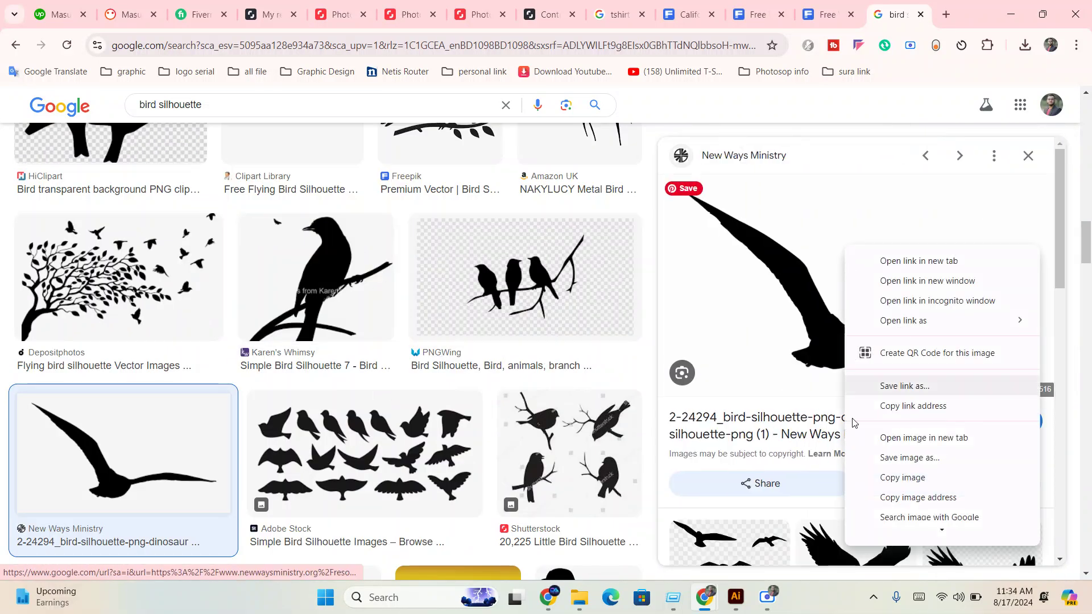
click(908, 500)
scroll(455, 398, down, 3)
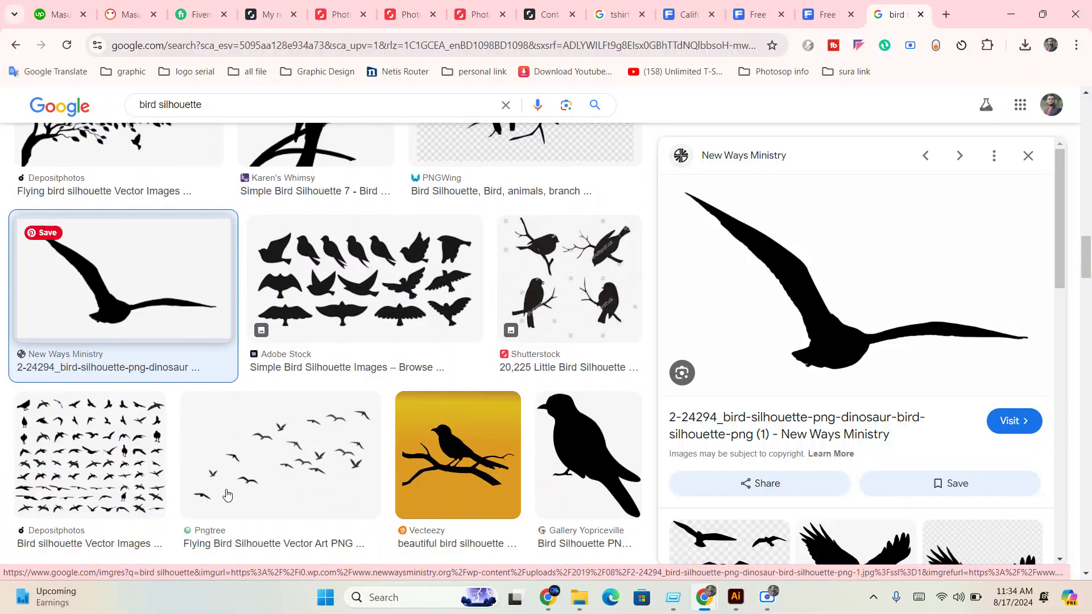
scroll(432, 296, down, 3)
scroll(433, 290, down, 5)
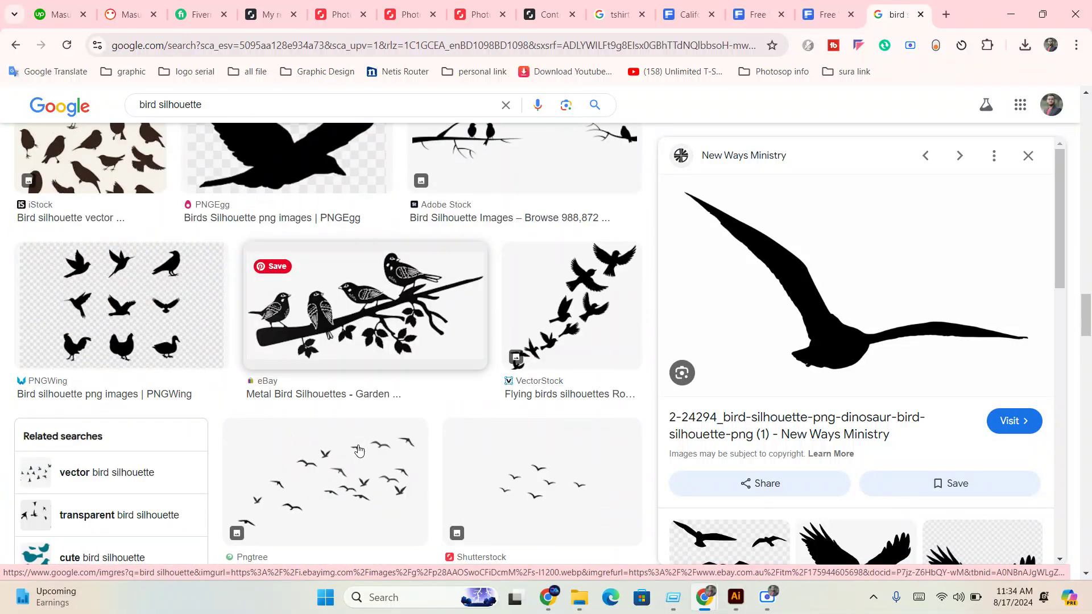
scroll(433, 290, down, 4)
- Paste the bird image into Illustrator, trace it with the Silhouettes preset and expand it
click(737, 605)
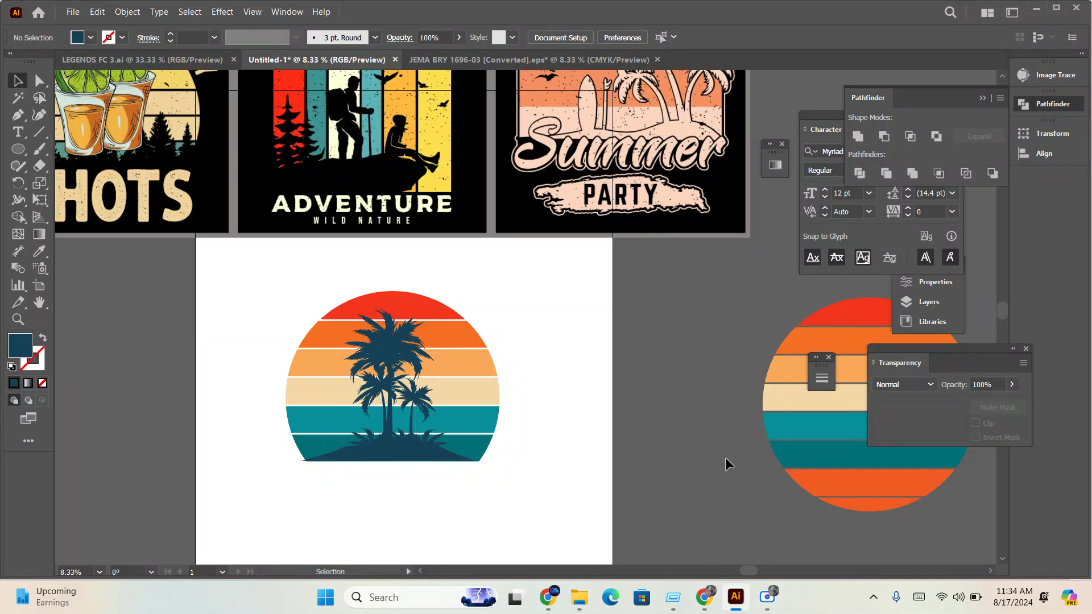
key(ctrl+v)
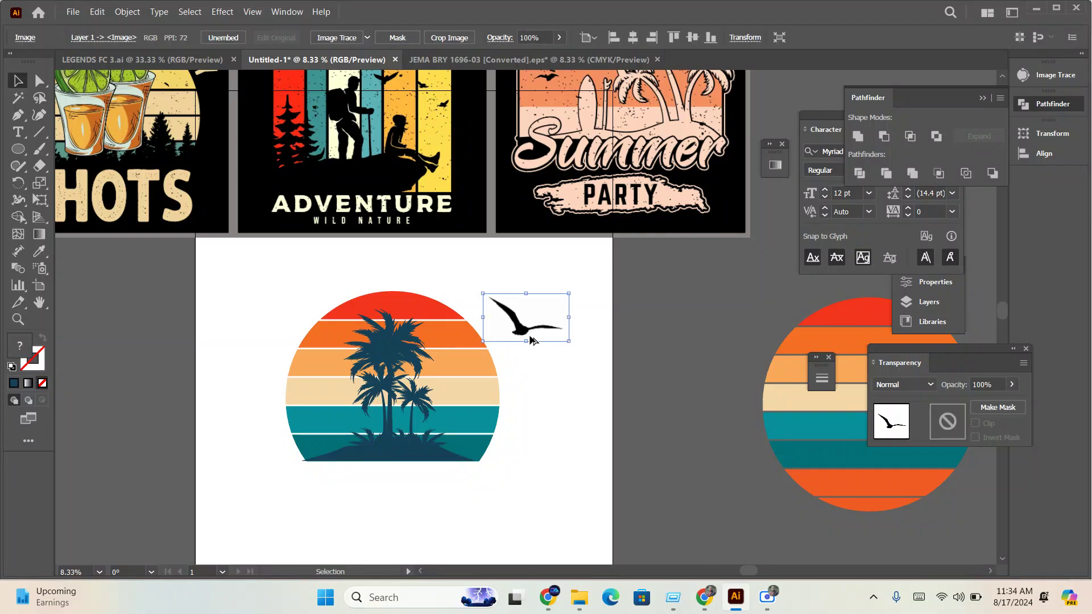
scroll(530, 340, up, 3)
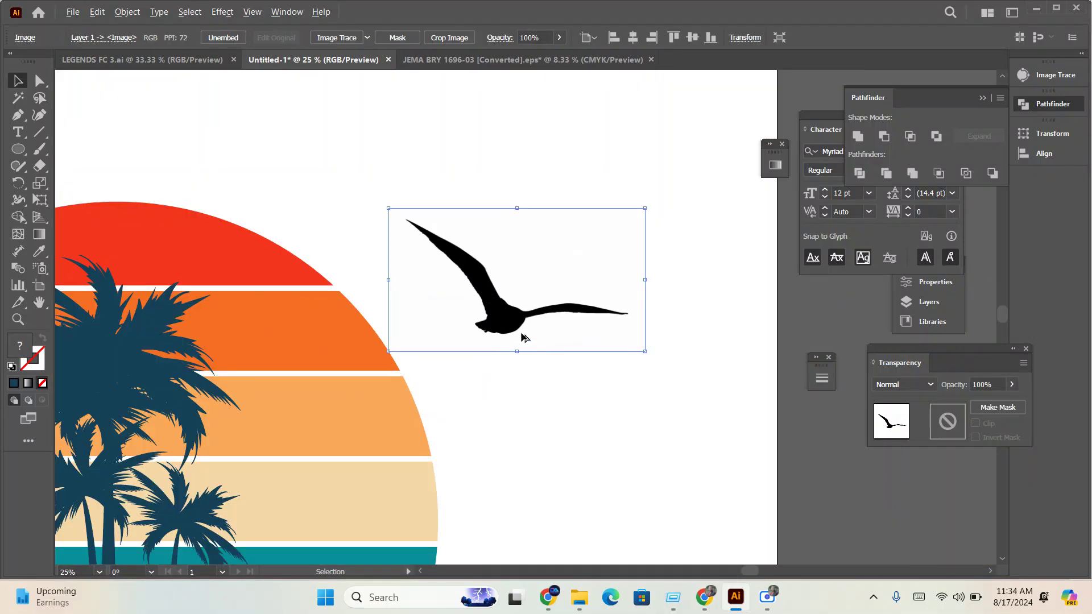
click(367, 37)
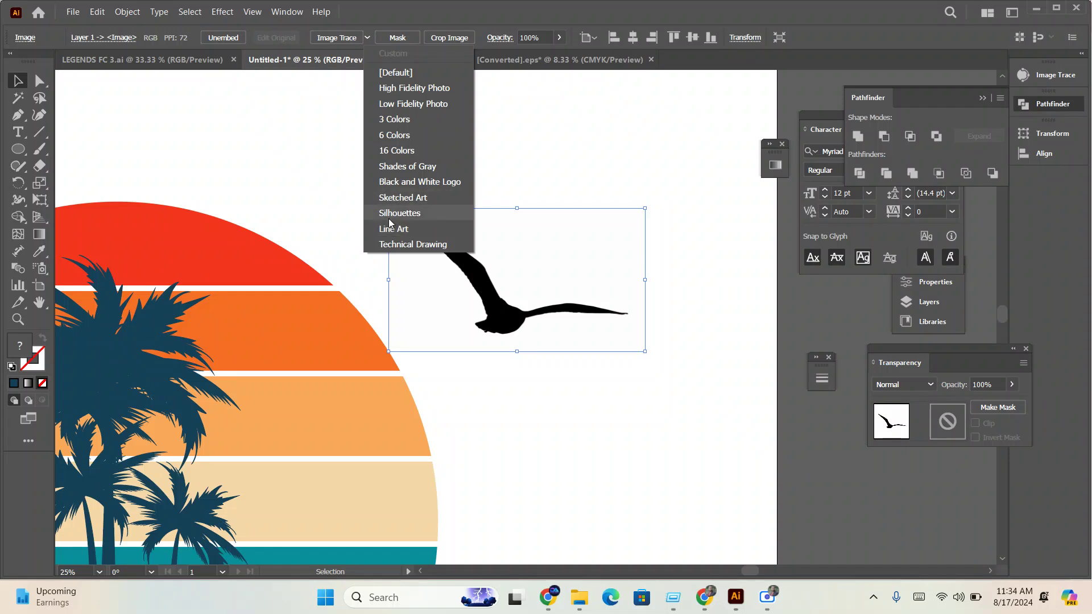
click(390, 212)
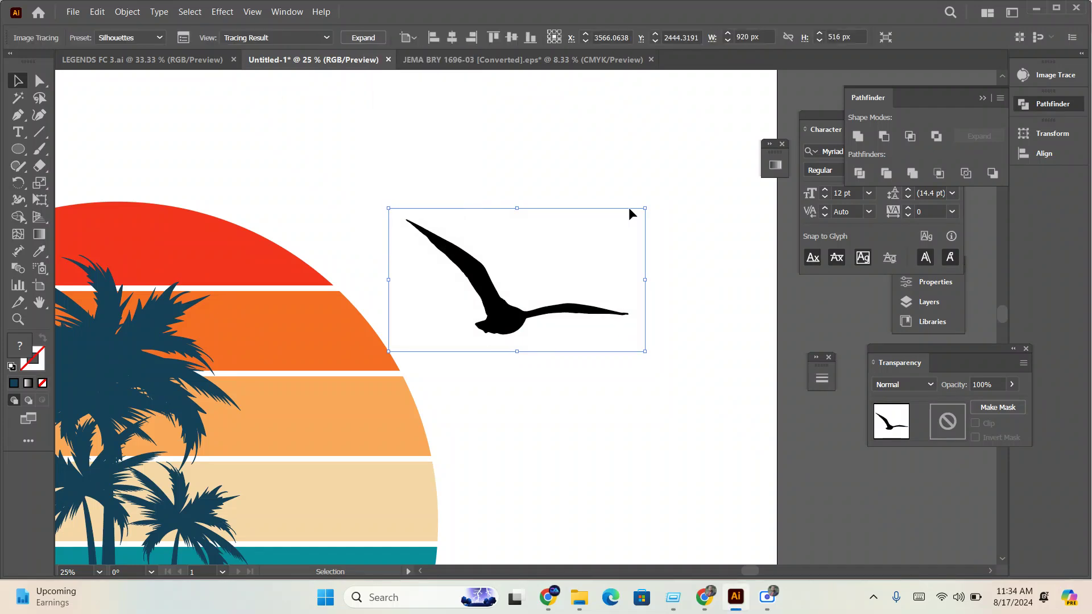
click(363, 37)
scroll(519, 308, down, 2)
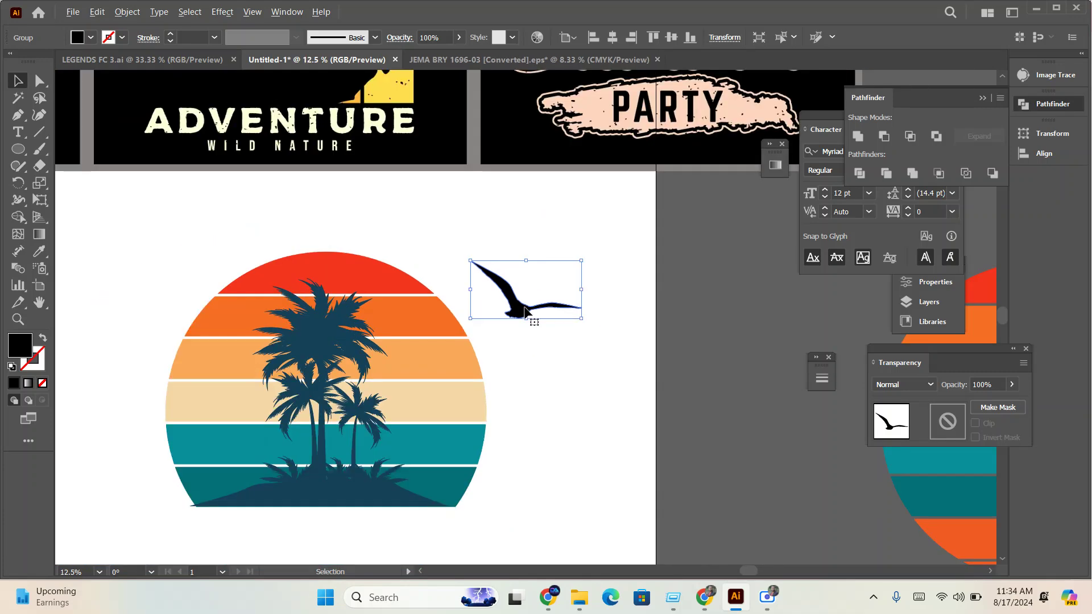
- Enlarge the traced bird and place it up in the sunset's orange stripe
mouse_move(518, 308)
mouse_down()
mouse_move(424, 358)
mouse_move(454, 357)
mouse_move(221, 360)
mouse_up()
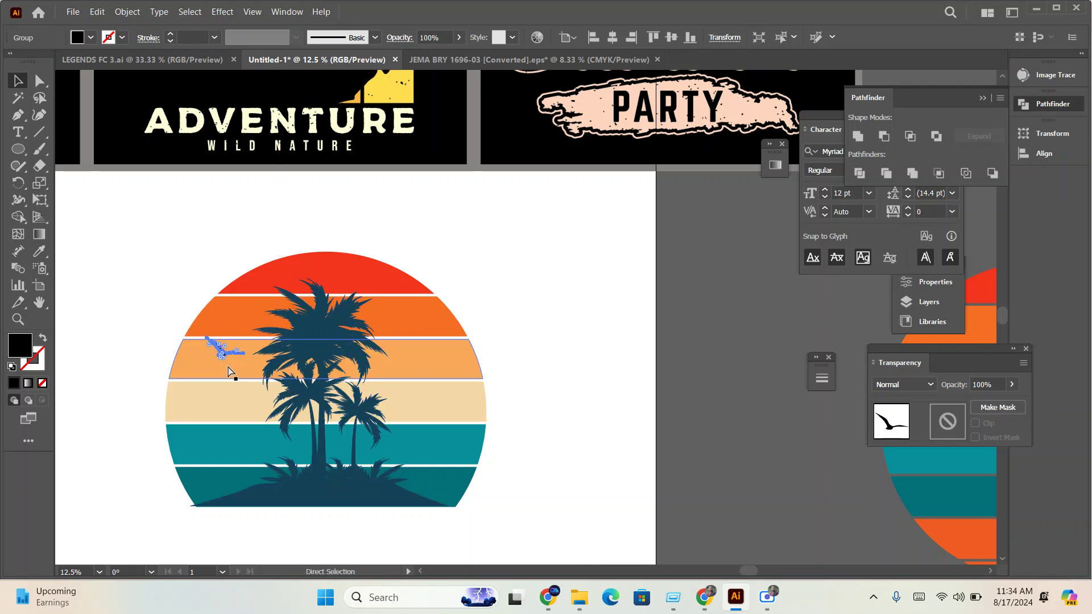
click(228, 372)
key(v)
click(223, 360)
scroll(212, 373, up, 1)
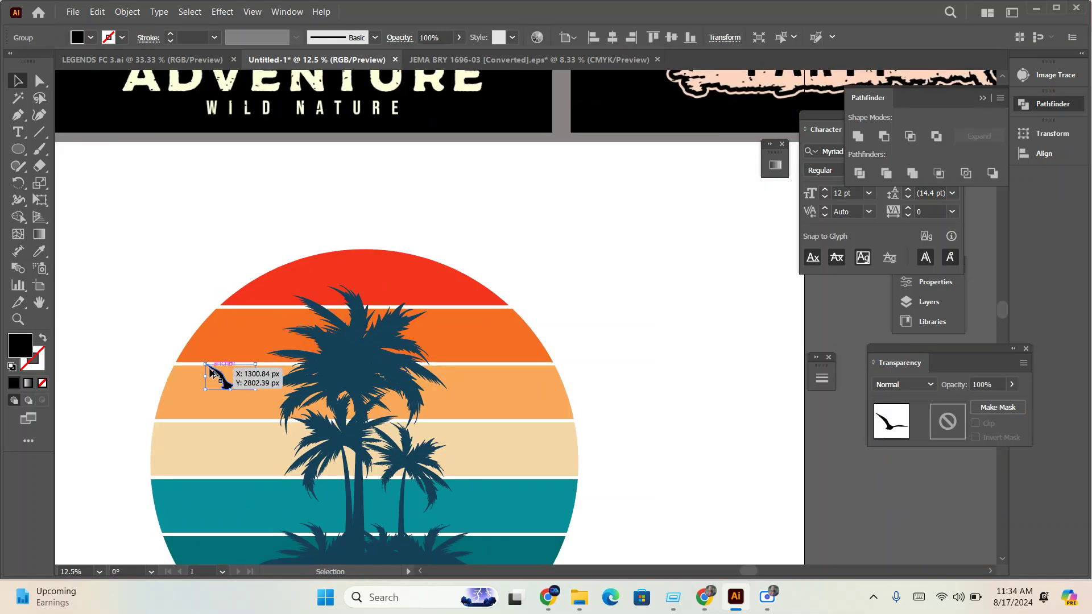
scroll(216, 375, up, 1)
scroll(239, 398, up, 1)
scroll(273, 330, up, 1)
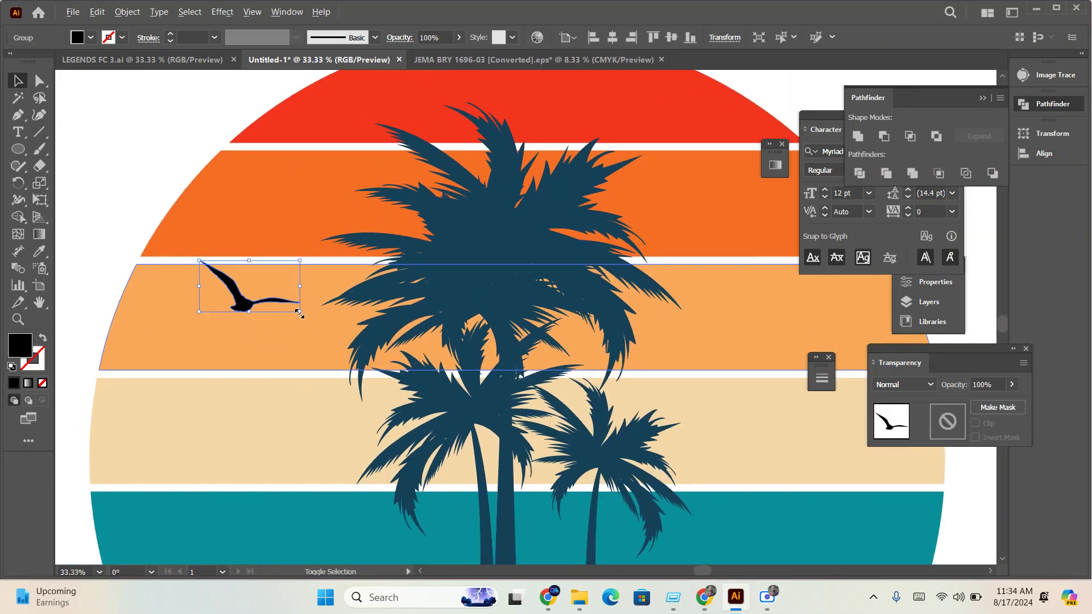
drag(300, 314, 329, 327)
drag(266, 311, 338, 196)
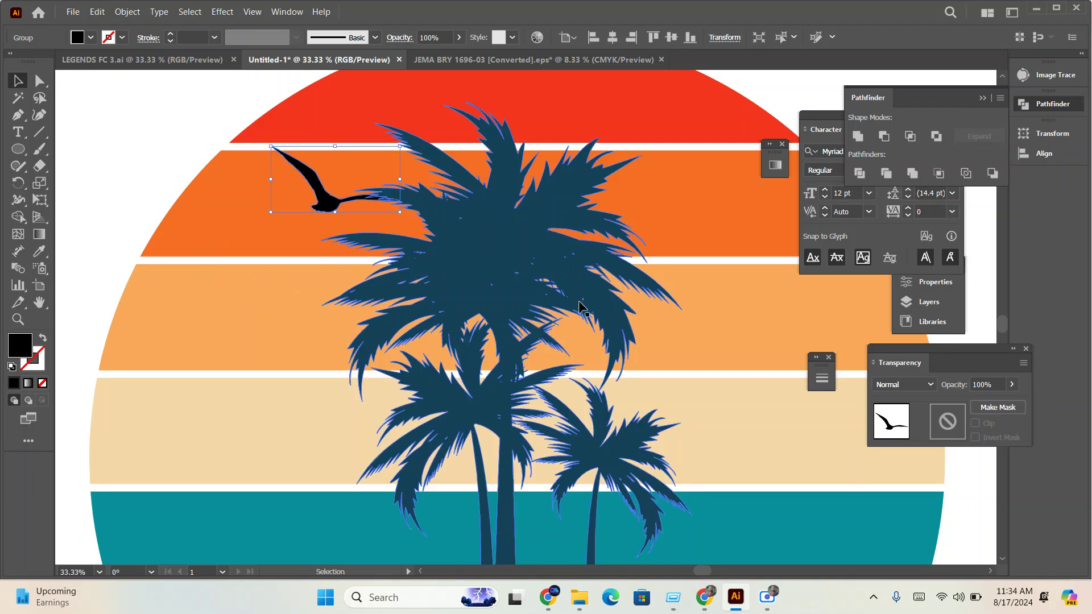
- Shrink the palm trees slightly from the top and add a smaller bird copy below
click(580, 307)
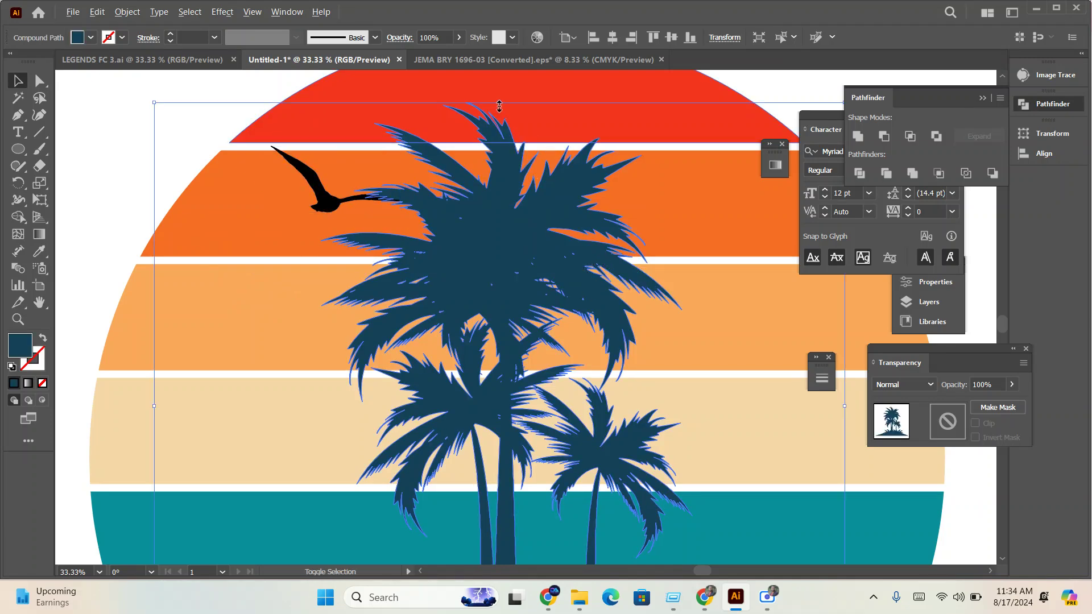
drag(499, 106, 499, 153)
click(324, 209)
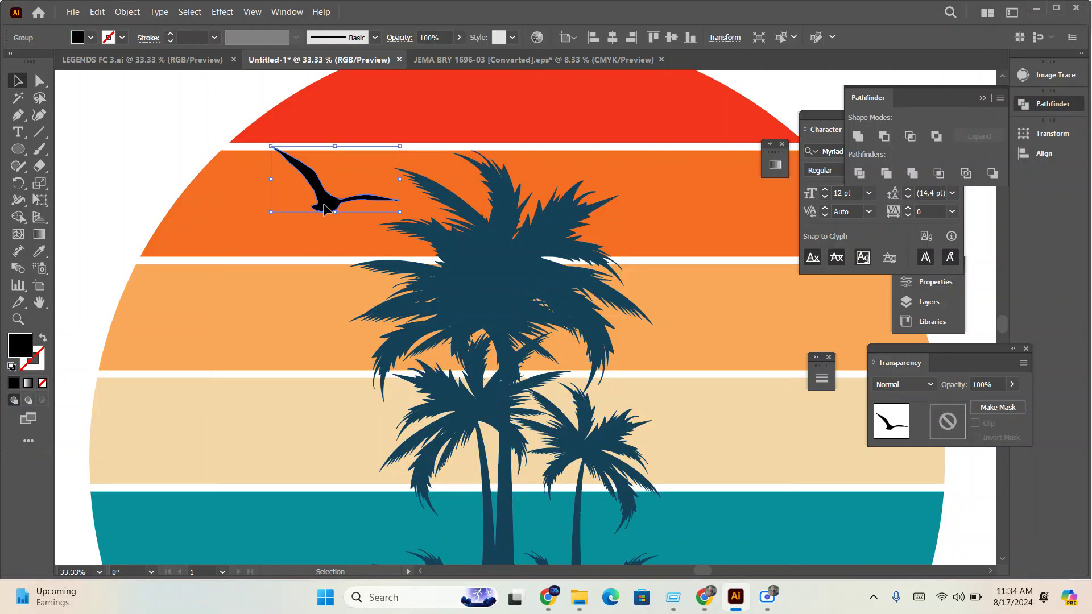
mouse_move(324, 209)
mouse_down()
mouse_move(301, 229)
mouse_move(290, 304)
mouse_up()
drag(362, 313, 339, 300)
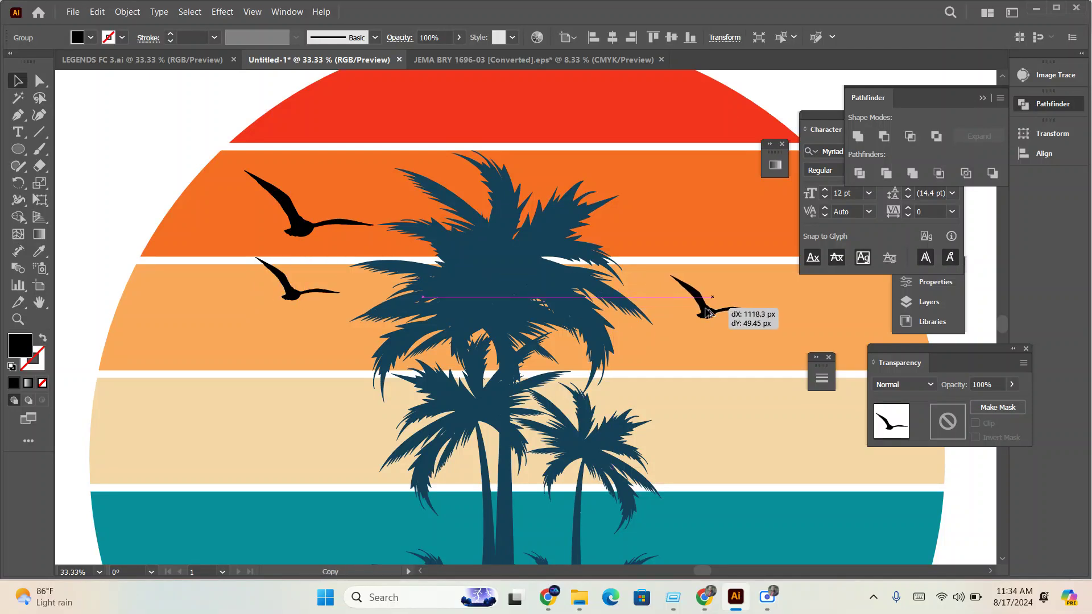
- Copy the small bird to the right of the palms and reflect it to face the other way
drag(290, 293, 706, 311)
right_click(707, 311)
mouse_move(752, 497)
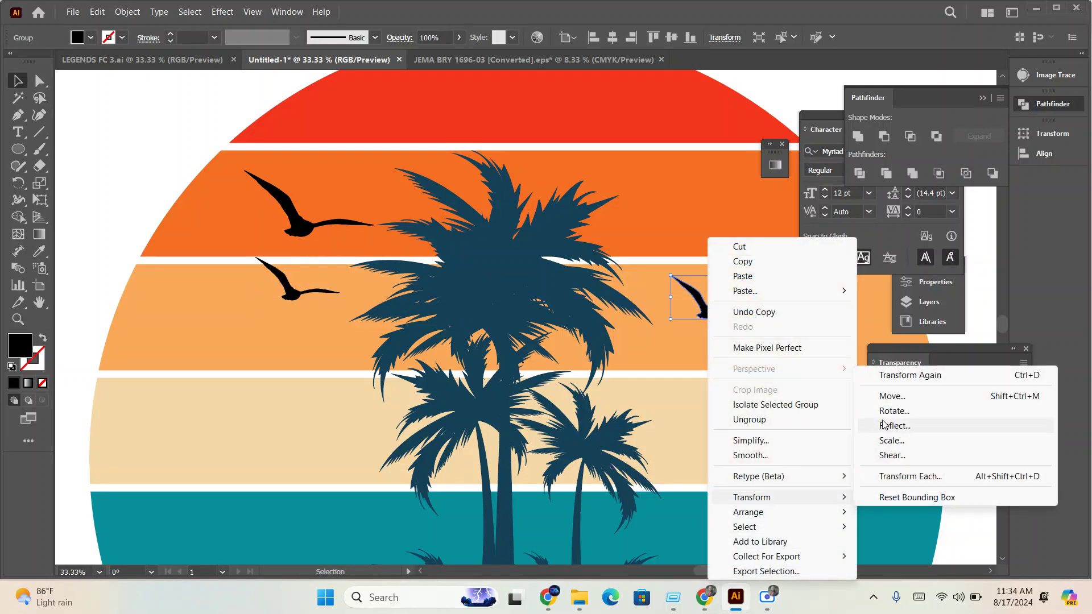
click(885, 425)
click(855, 402)
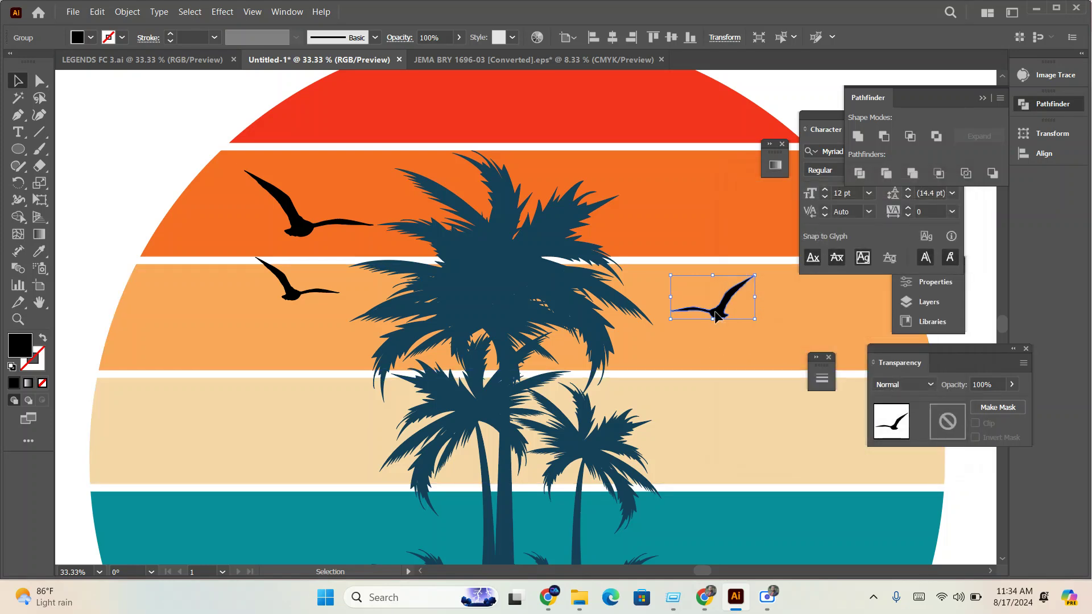
mouse_move(722, 317)
mouse_down()
mouse_move(695, 328)
mouse_move(689, 231)
mouse_up()
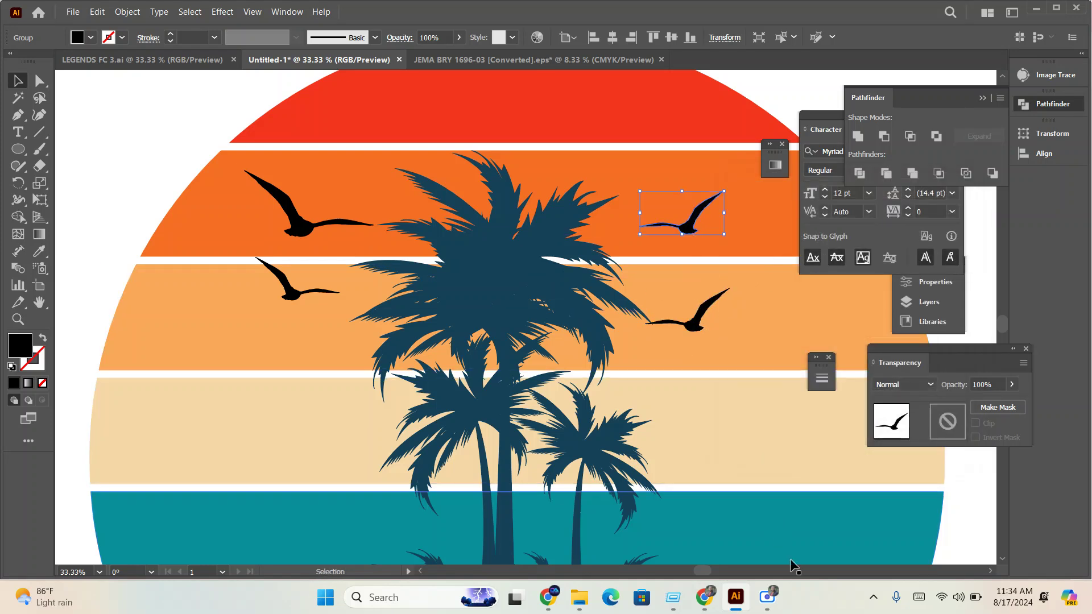
- Open Upwork Messages and read the T Shirt Logo Design client's conversation
mouse_move(704, 596)
click(551, 519)
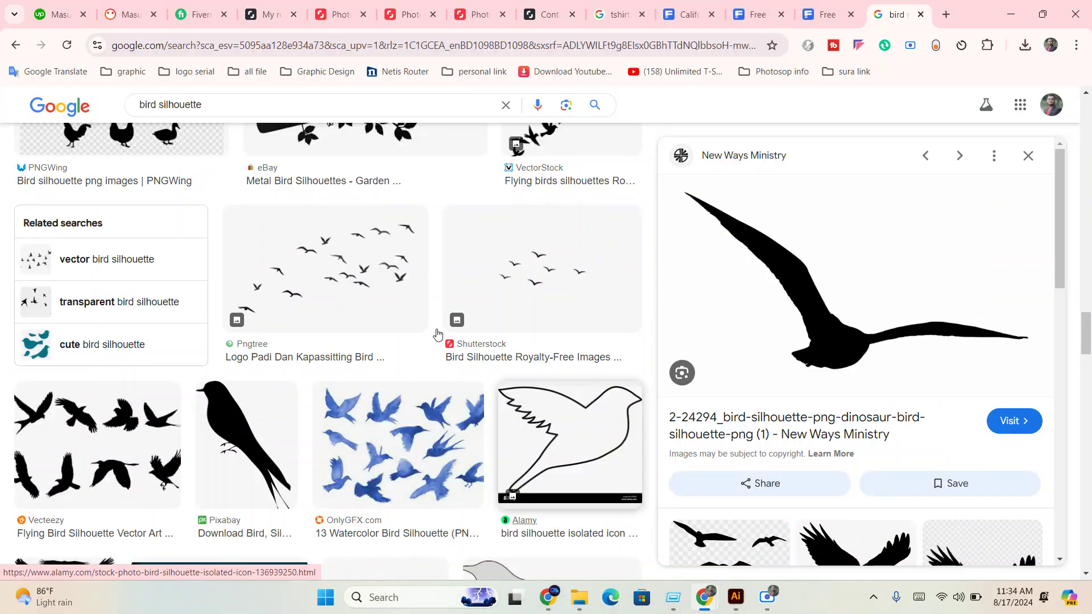
click(57, 17)
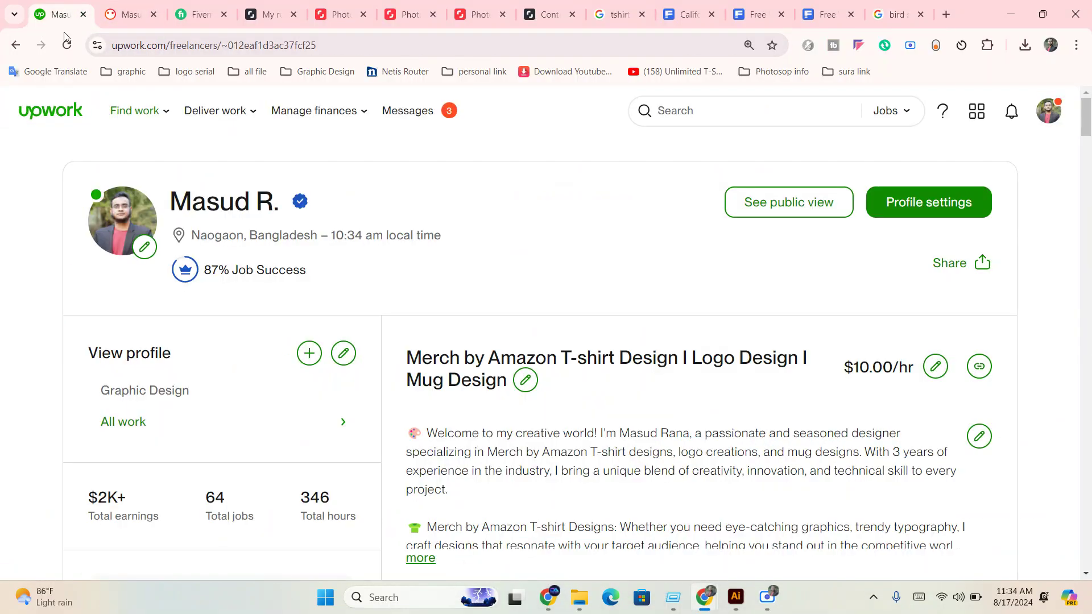
click(420, 112)
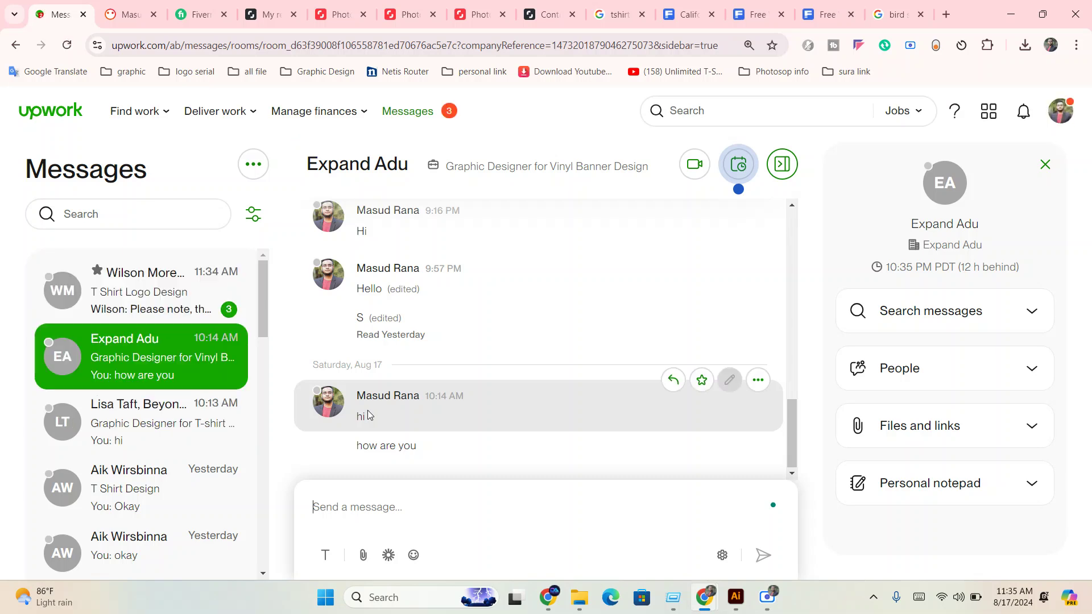
click(151, 303)
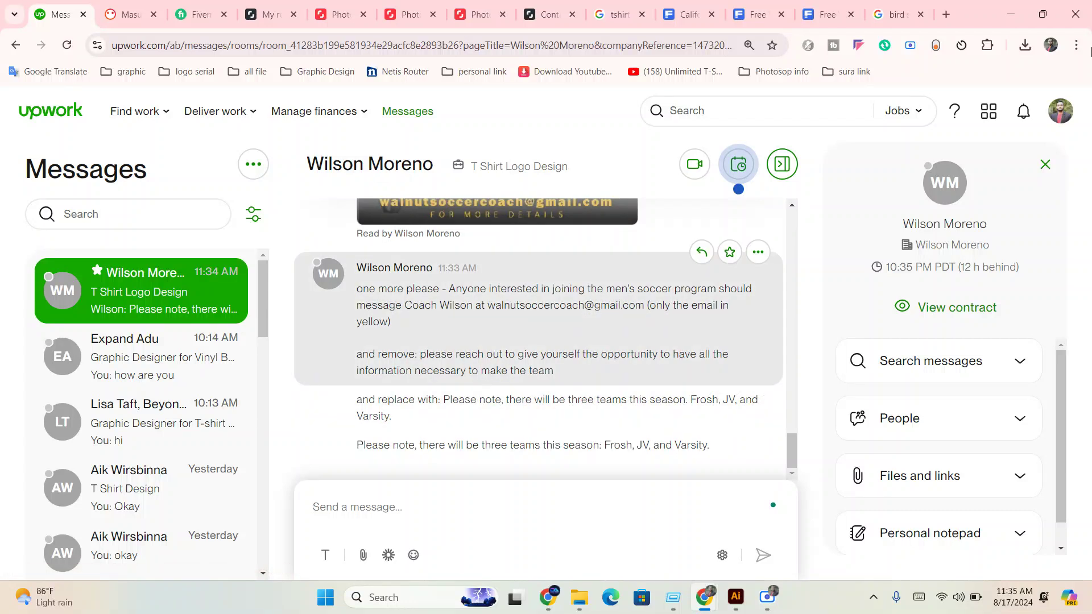
- Nudge a seagull up, then enlarge and reposition the palm-tree island within the sunset
click(1013, 18)
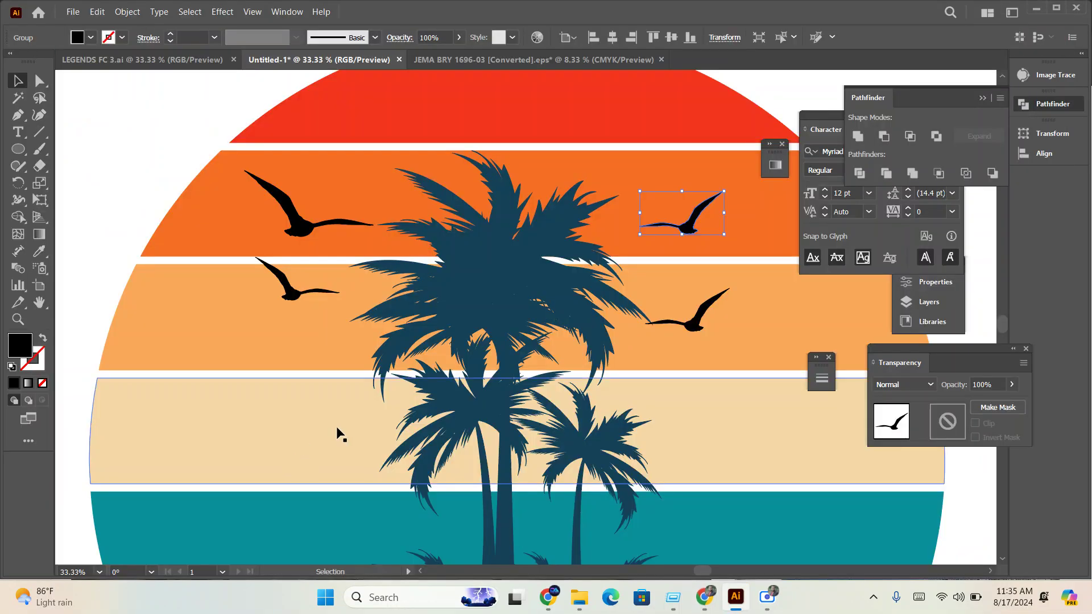
drag(687, 235, 703, 226)
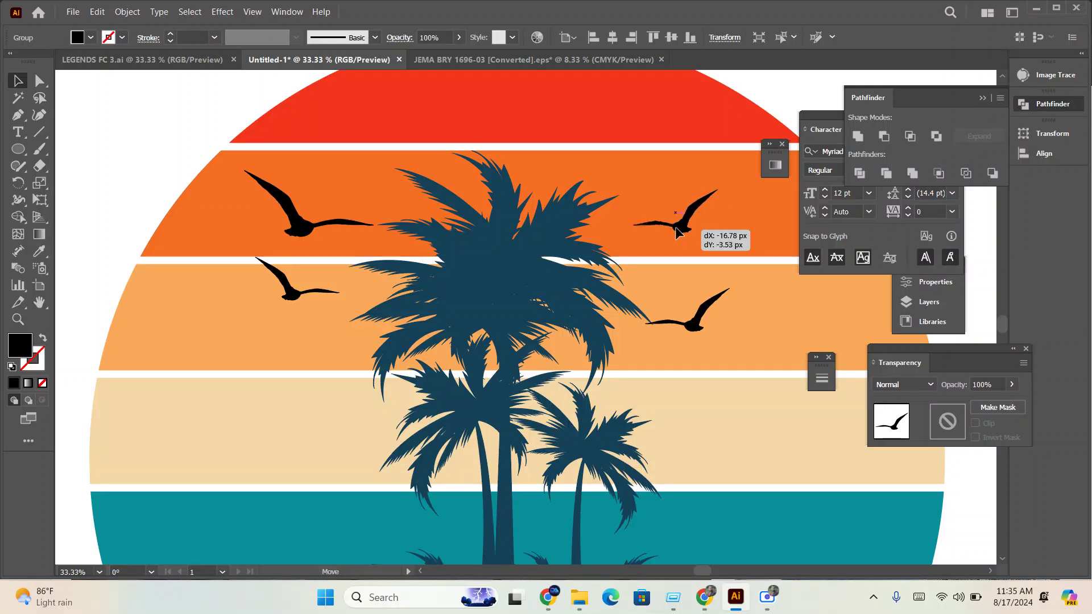
scroll(563, 288, down, 3)
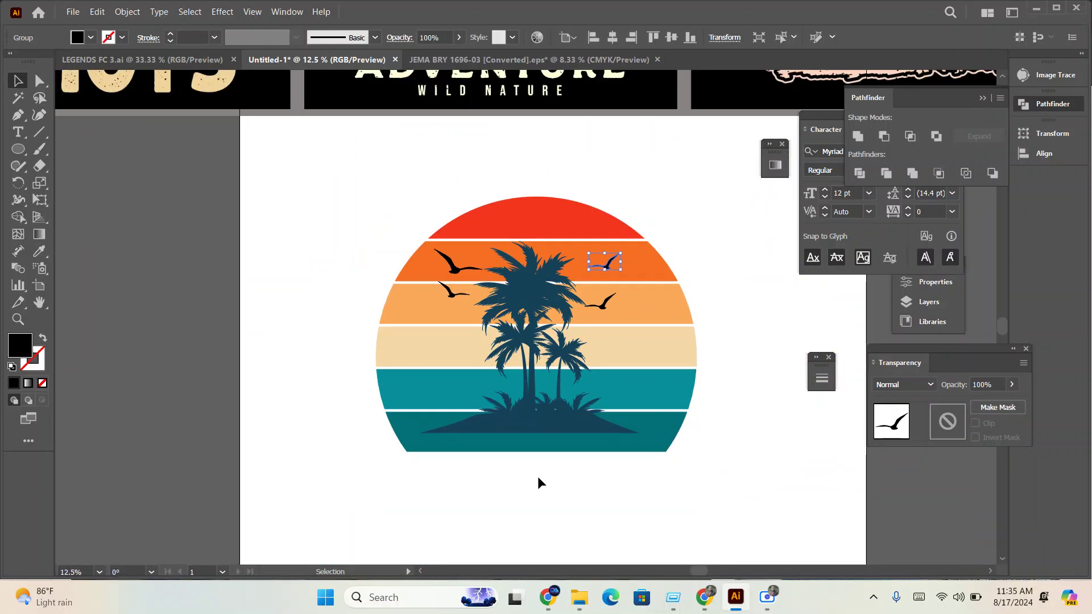
drag(546, 431, 549, 490)
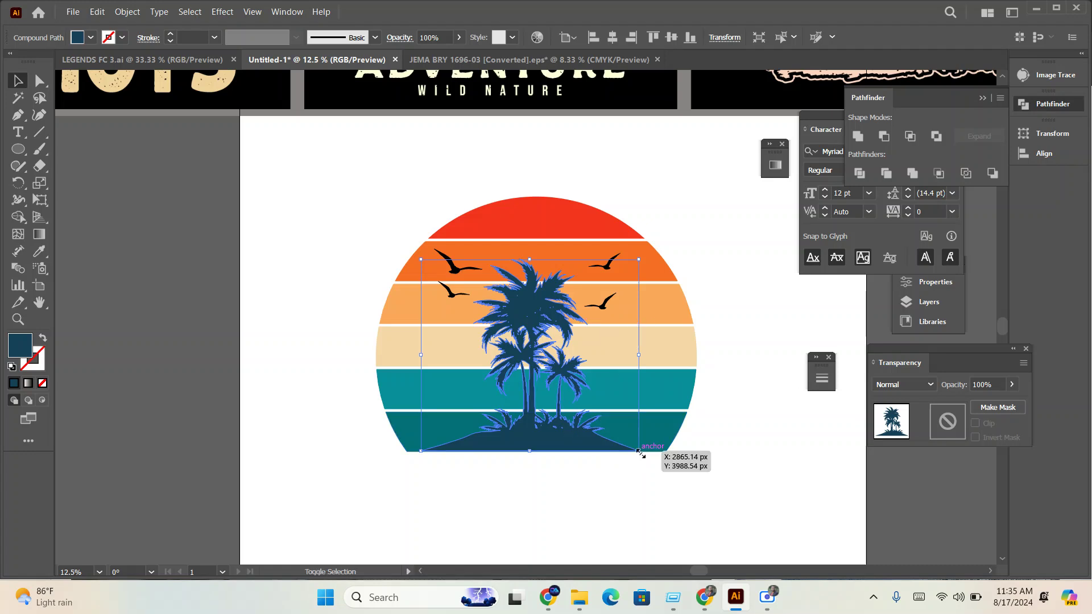
drag(639, 451, 652, 463)
drag(555, 447, 560, 445)
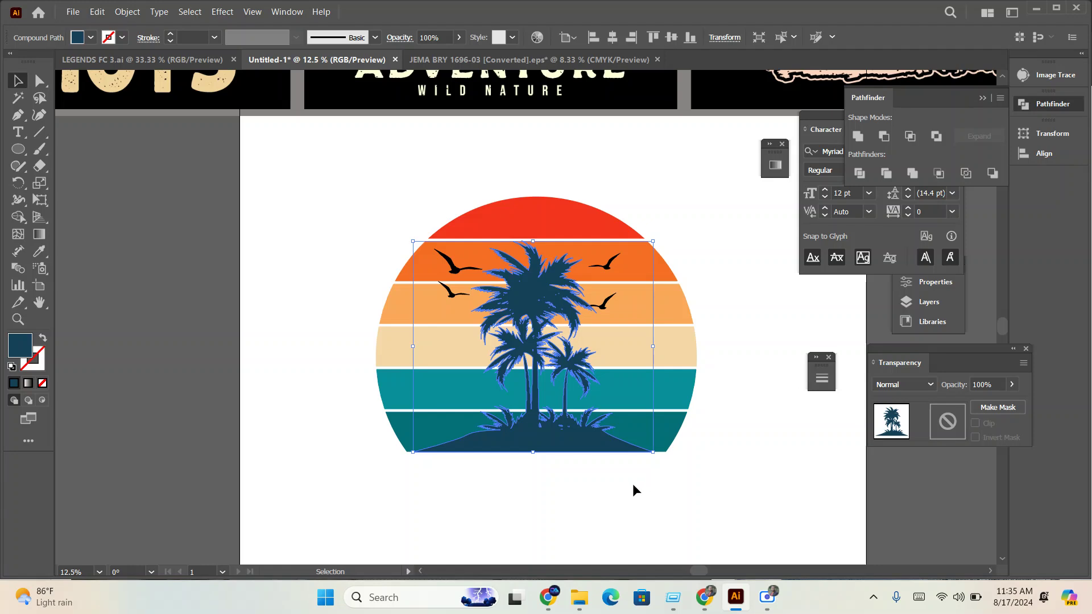
- Select the palm trees and sunset pieces and group them with Ctrl+G
drag(633, 490, 628, 433)
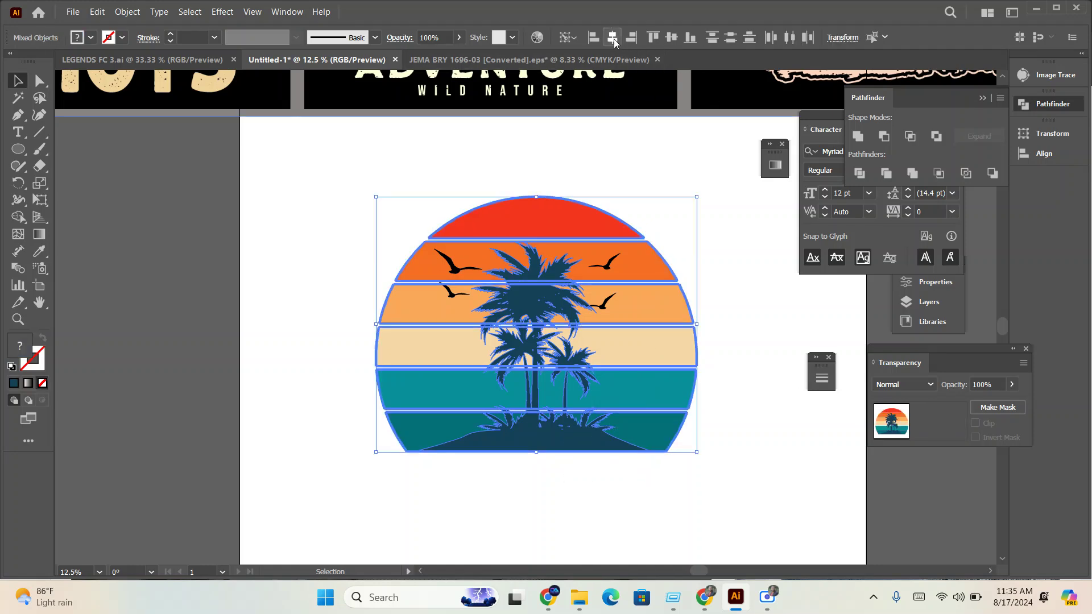
click(702, 262)
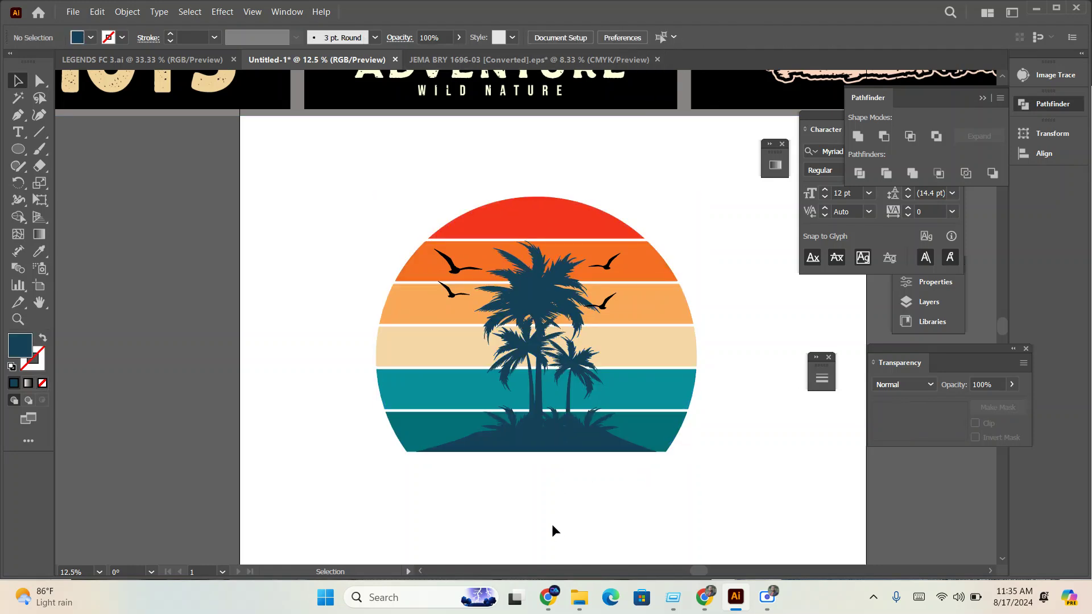
drag(551, 524, 519, 489)
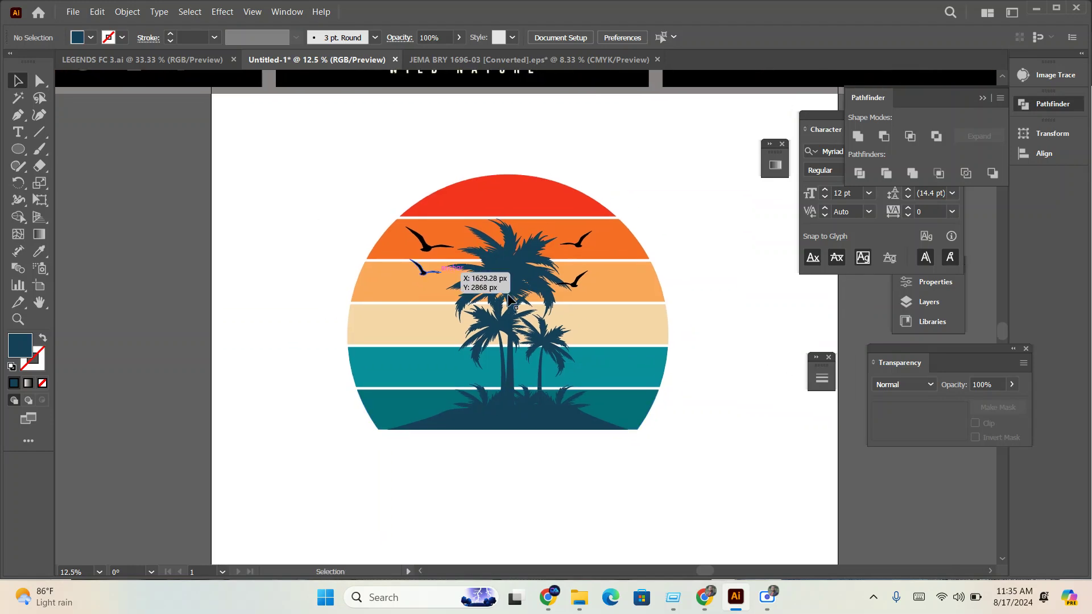
click(467, 279)
drag(327, 174, 717, 526)
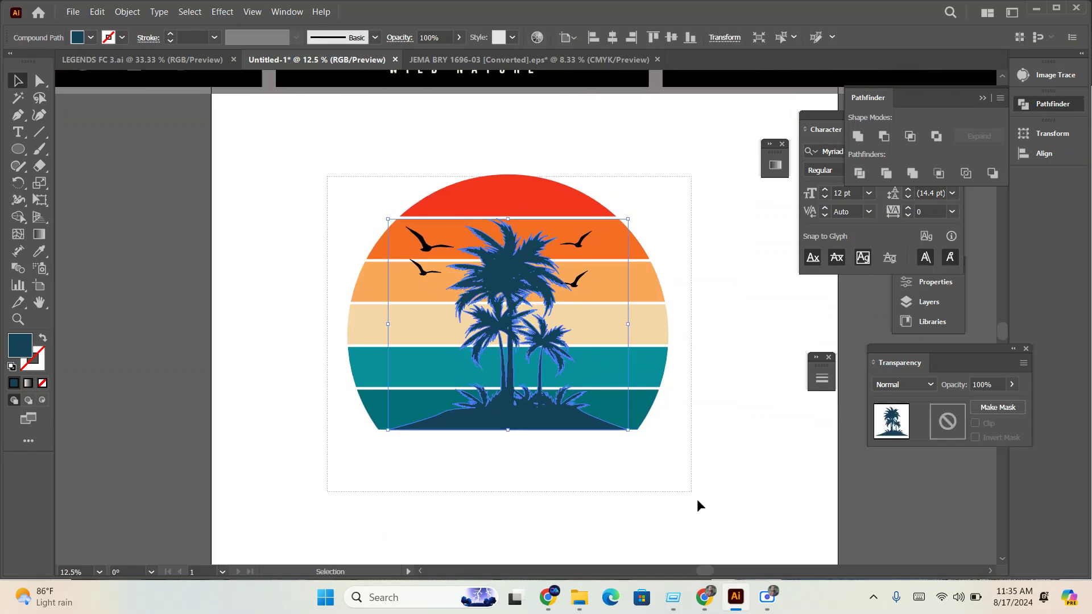
shift+click(637, 411)
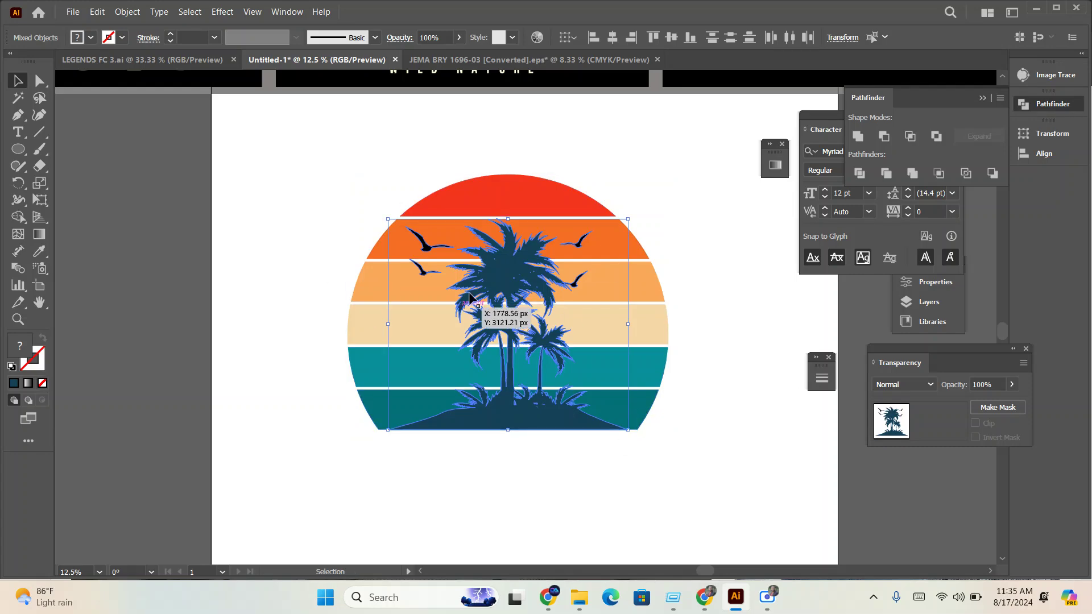
drag(469, 295, 620, 297)
key(ctrl+z)
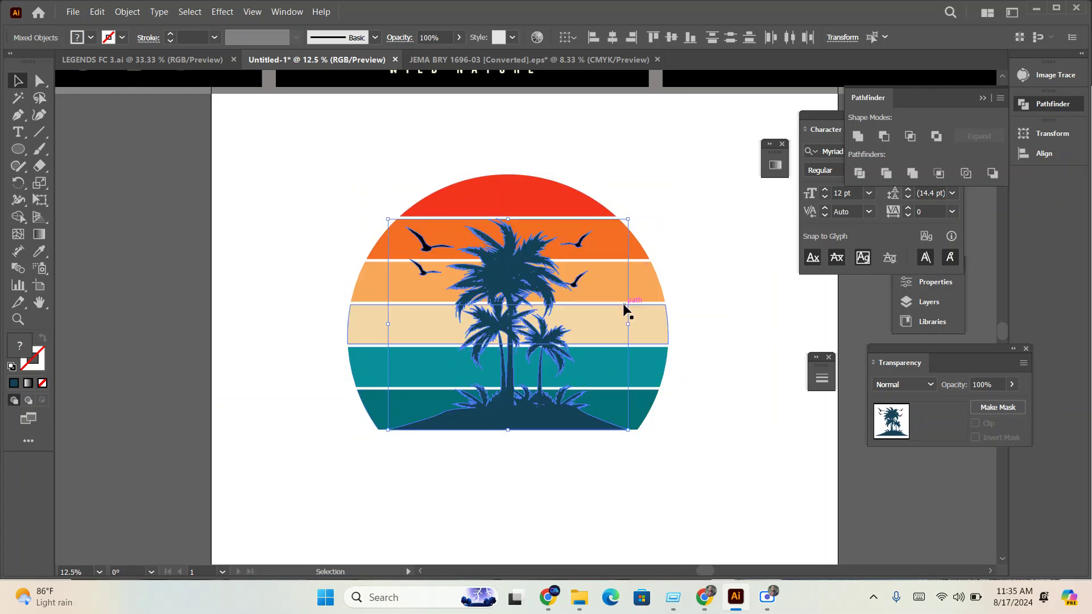
key(ctrl+g)
click(619, 502)
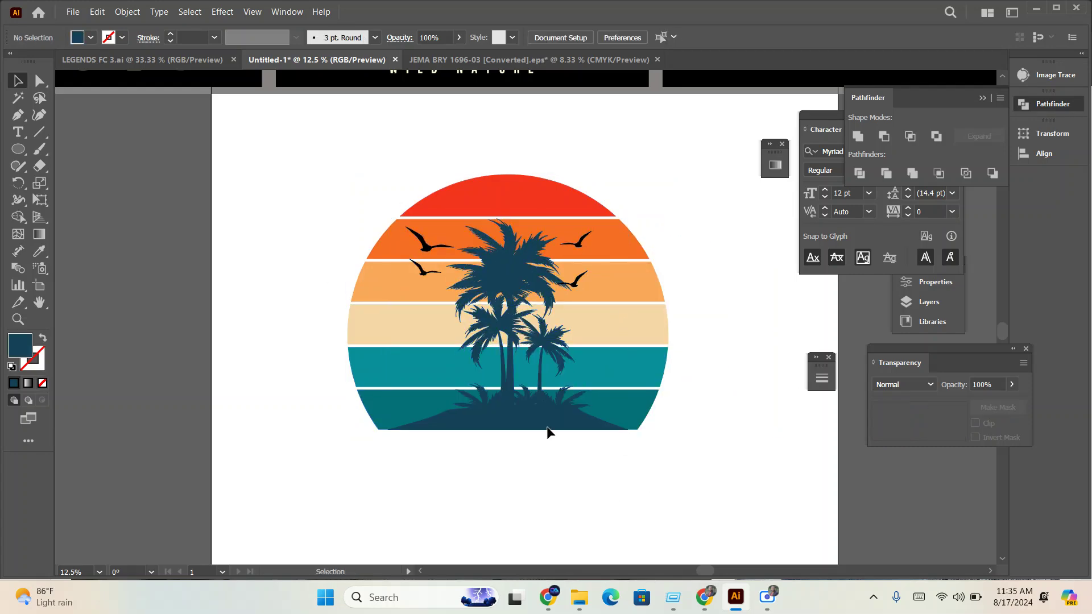
scroll(537, 438, down, 2)
scroll(537, 437, down, 1)
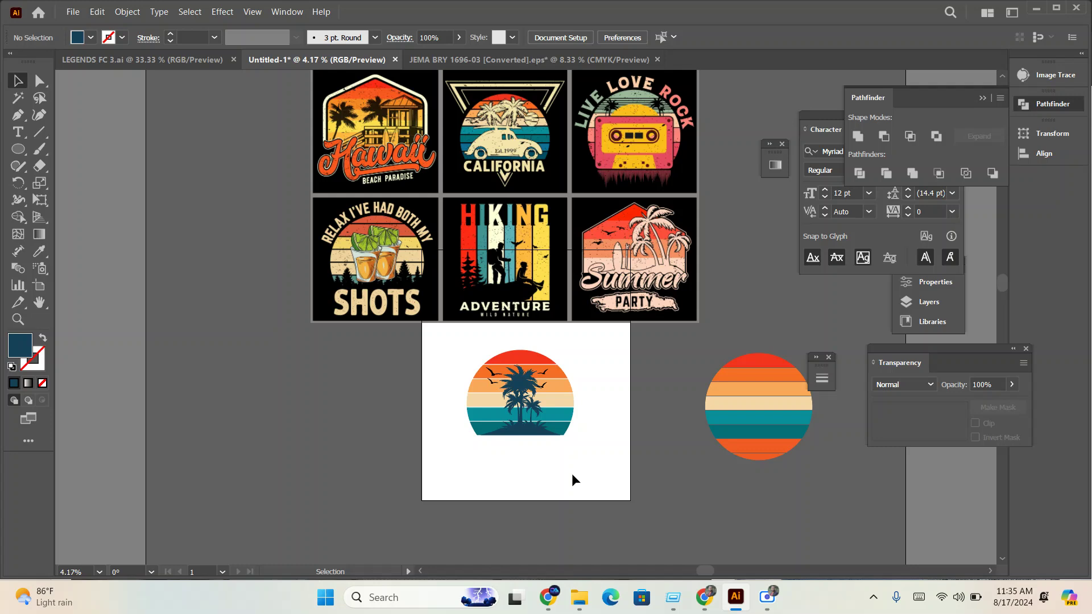
scroll(571, 475, up, 2)
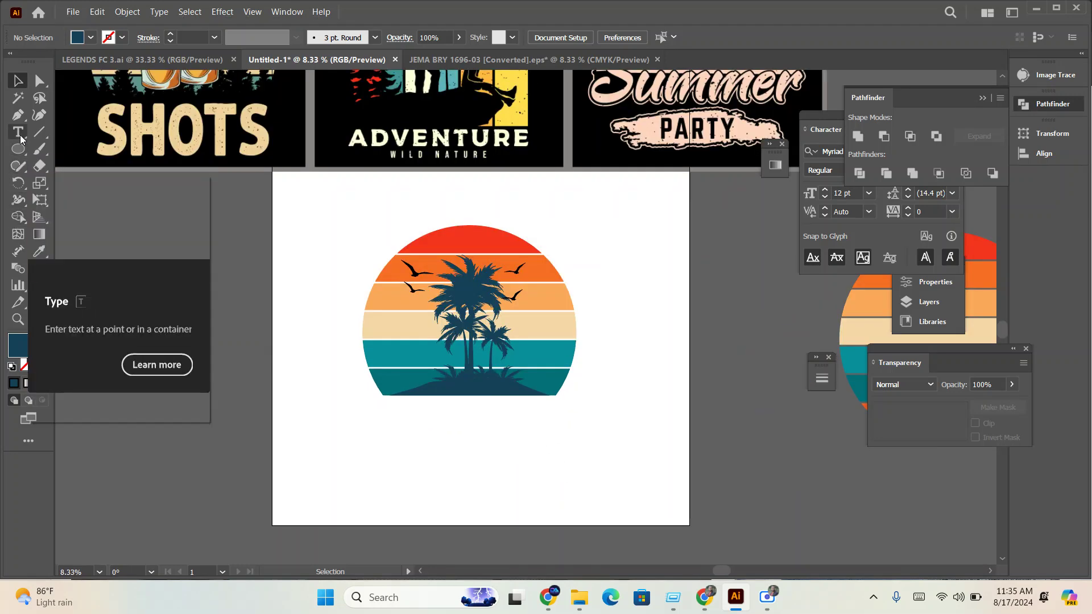
- Create a 3-point star, scale it up and move it over the sunset circle
drag(17, 149, 74, 217)
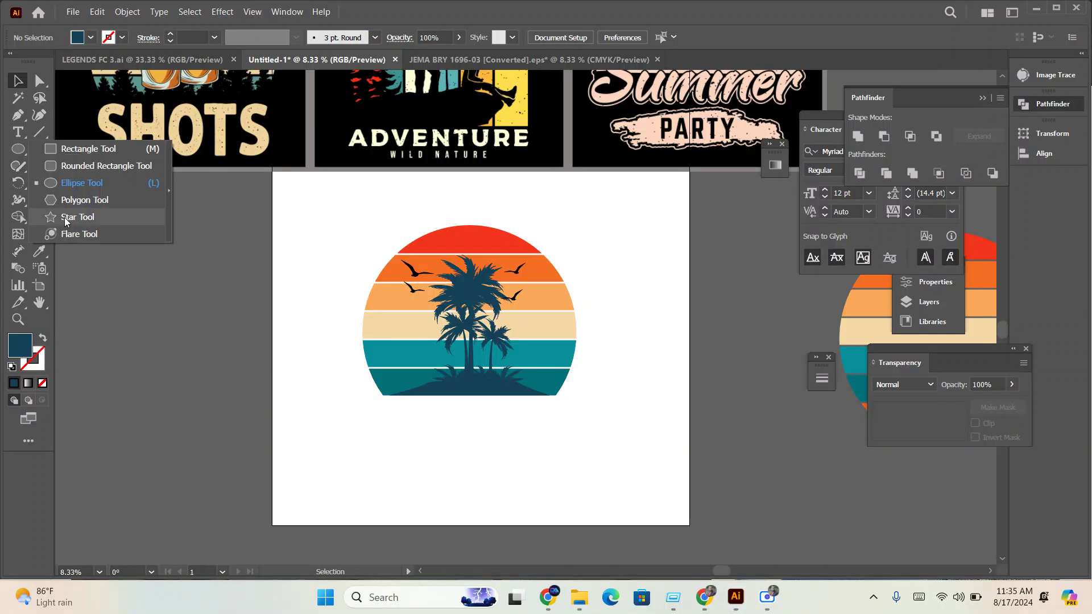
click(606, 254)
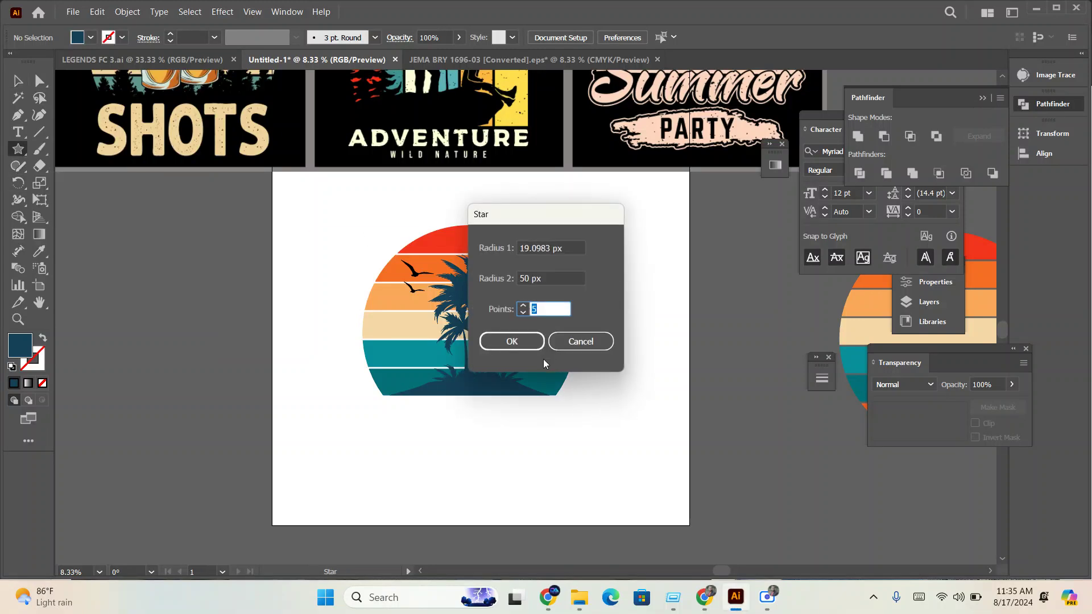
click(512, 341)
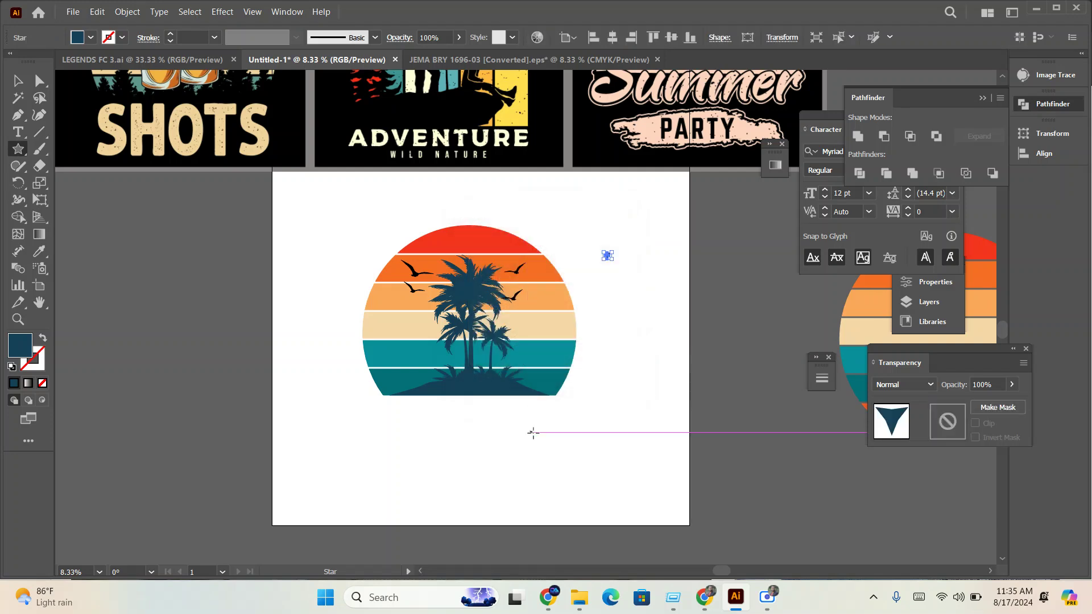
click(18, 81)
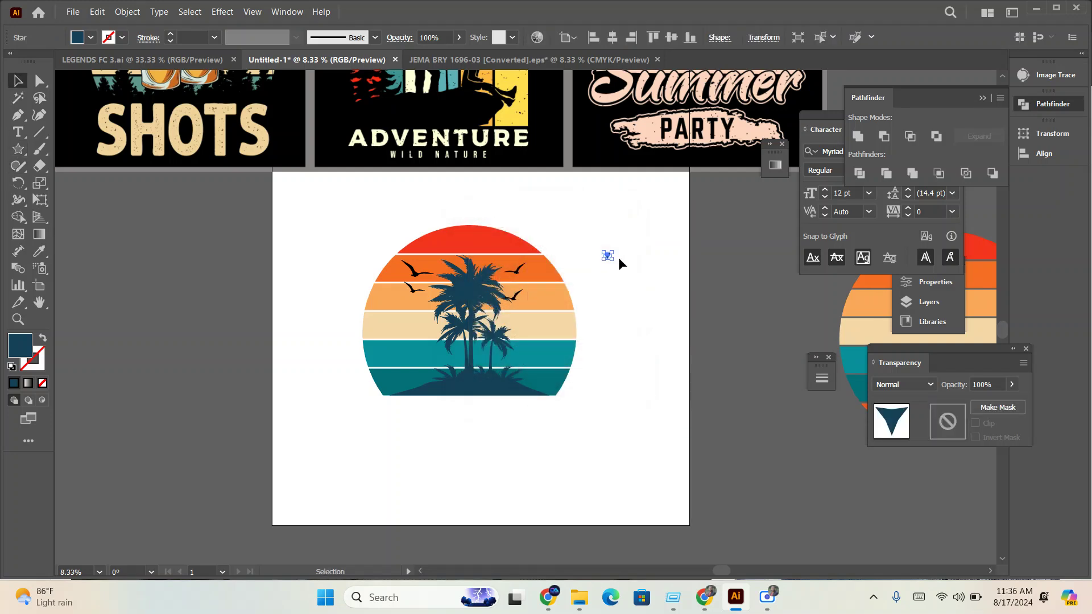
drag(609, 259, 657, 306)
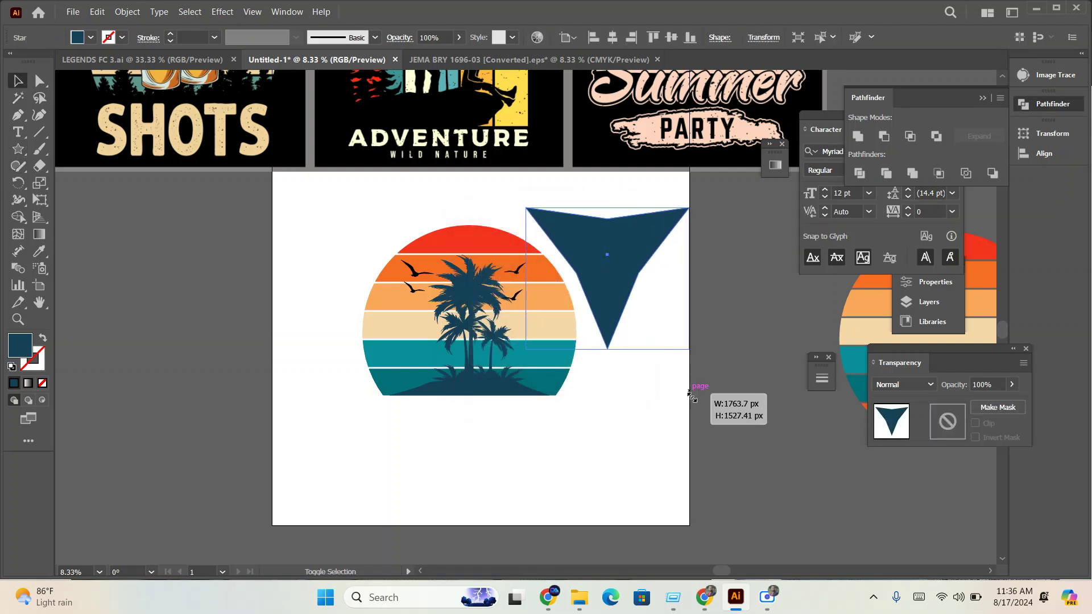
mouse_move(563, 302)
mouse_down()
mouse_move(497, 343)
mouse_move(501, 320)
mouse_up()
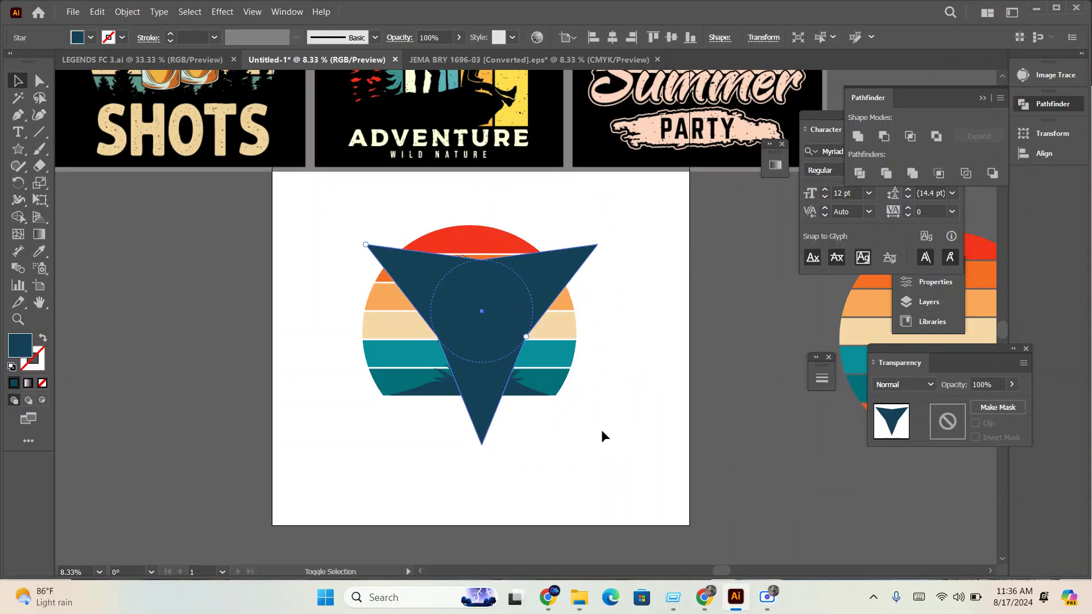
- Replace the star with a Pen-drawn triangle, rotated 180° and centred over the sunset
key(Delete)
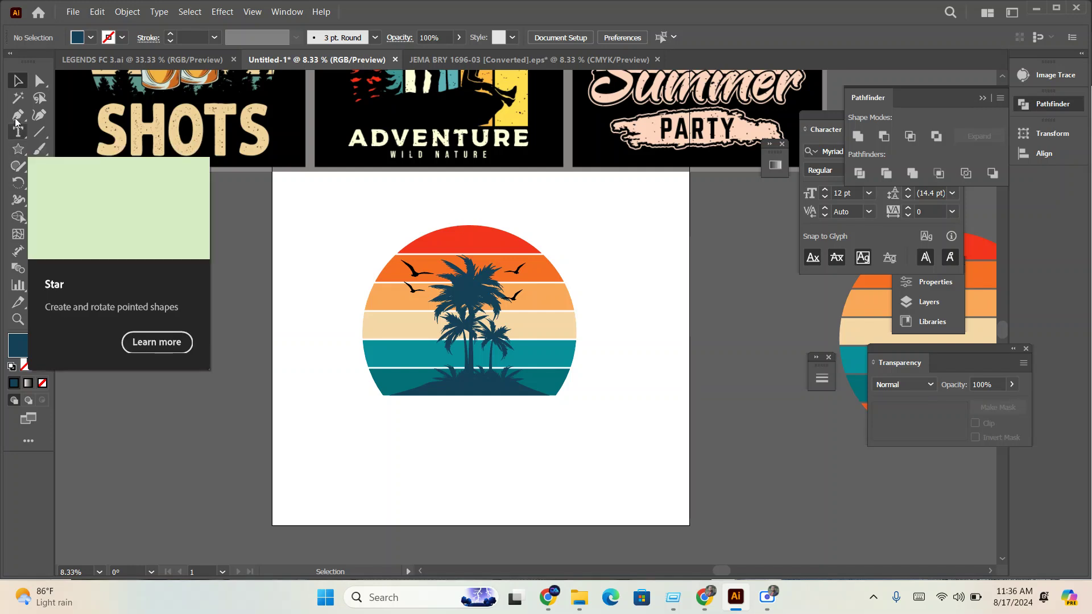
key(p)
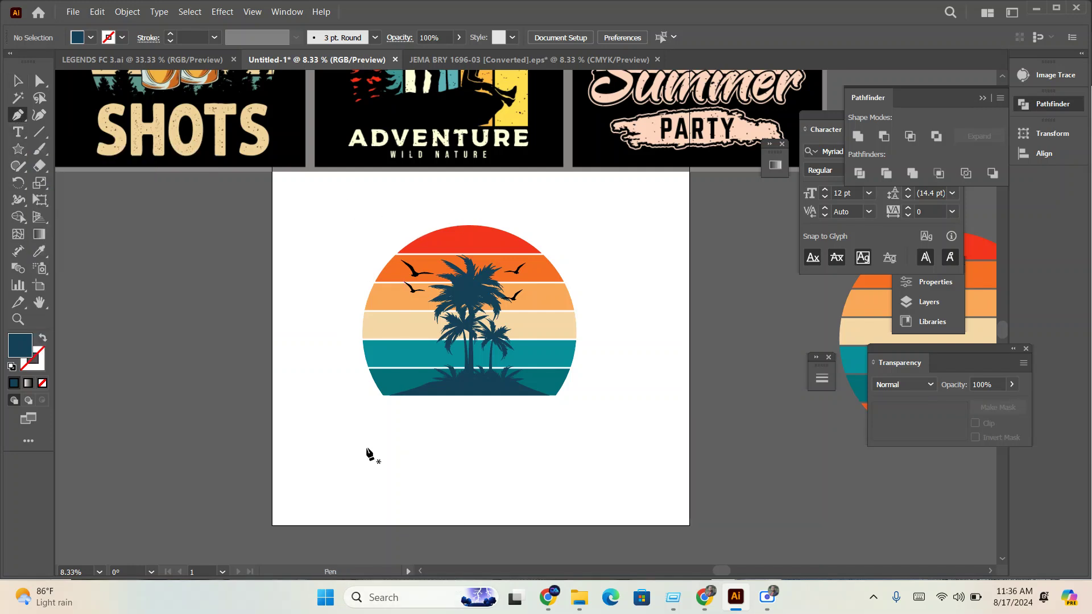
click(384, 446)
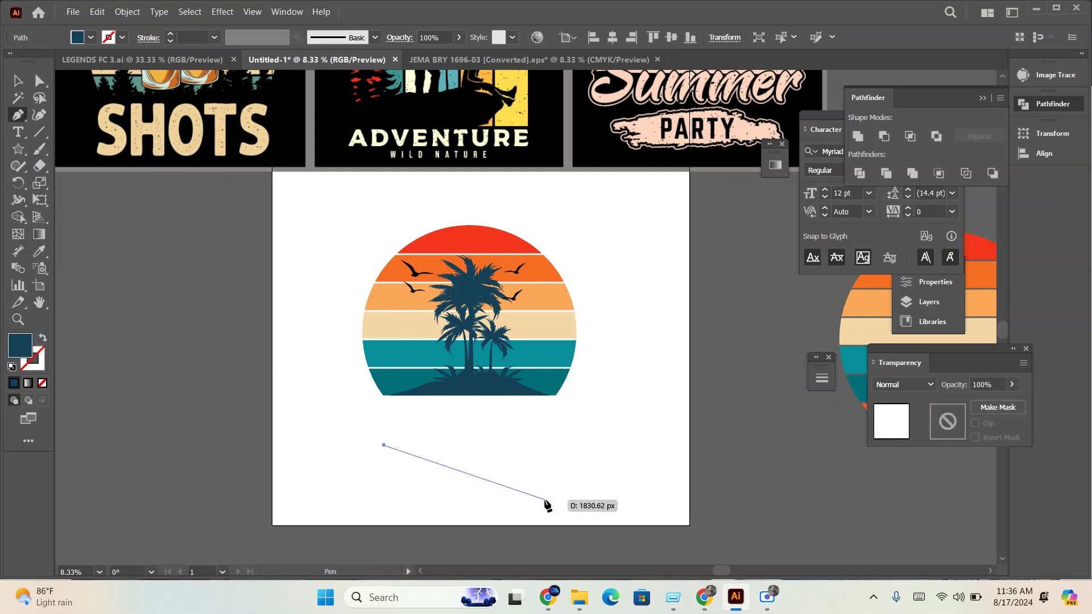
click(608, 445)
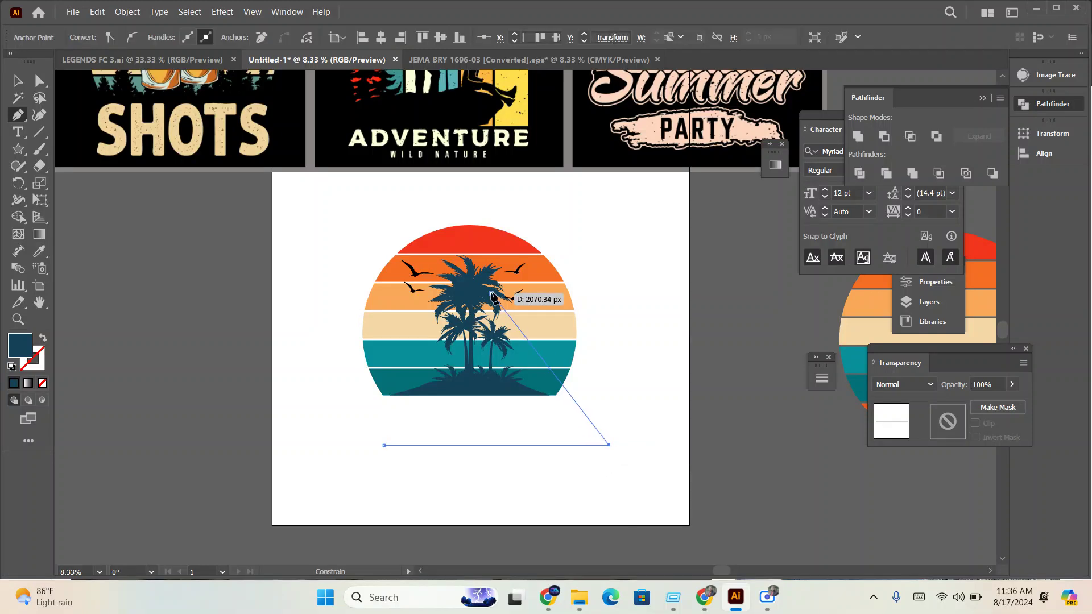
click(504, 249)
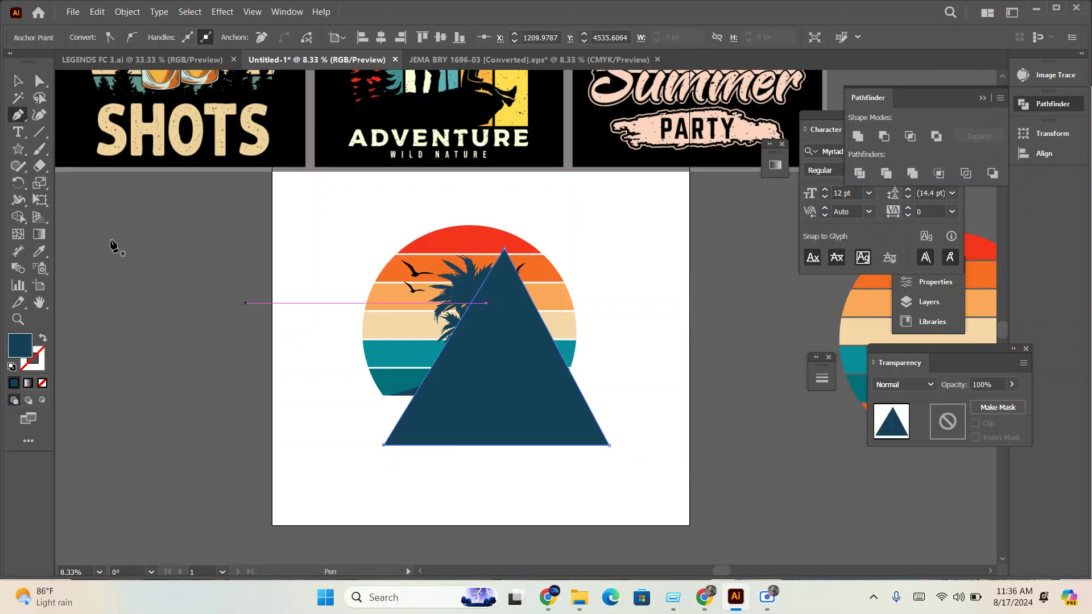
click(17, 82)
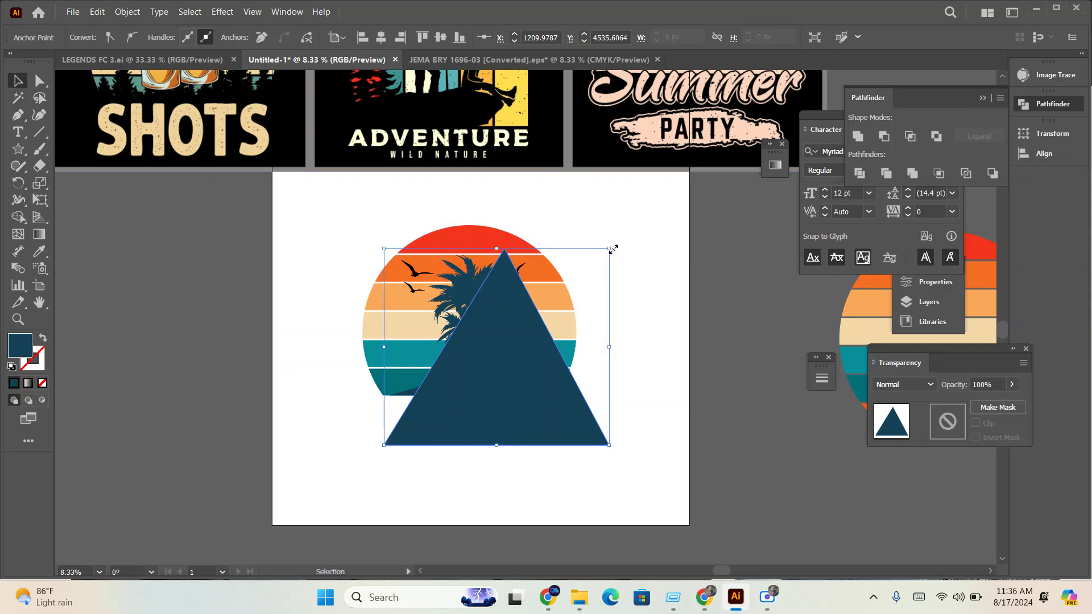
drag(615, 250, 312, 492)
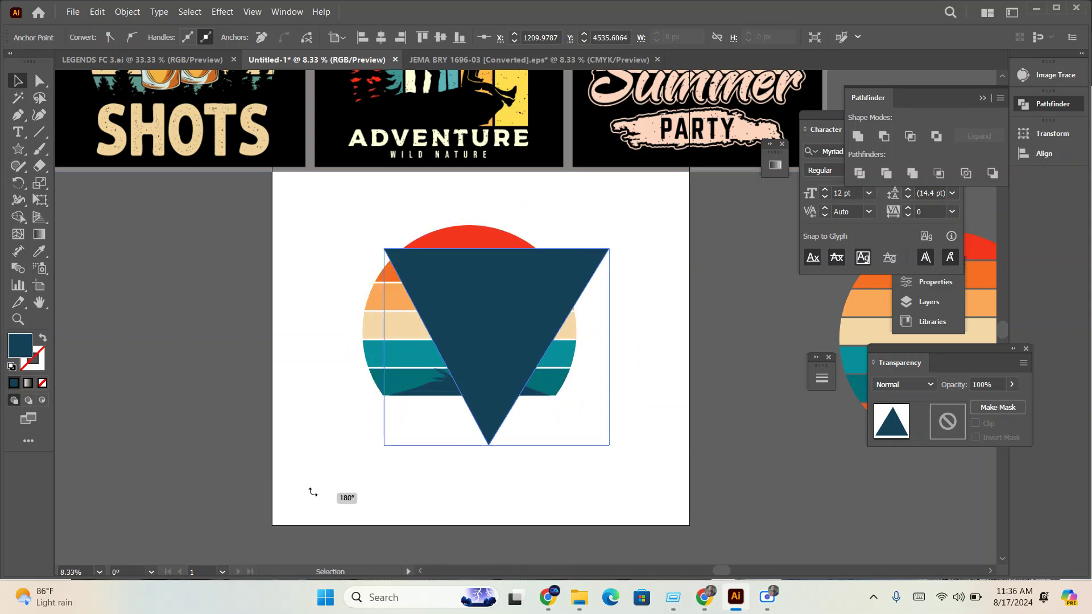
drag(494, 405, 475, 359)
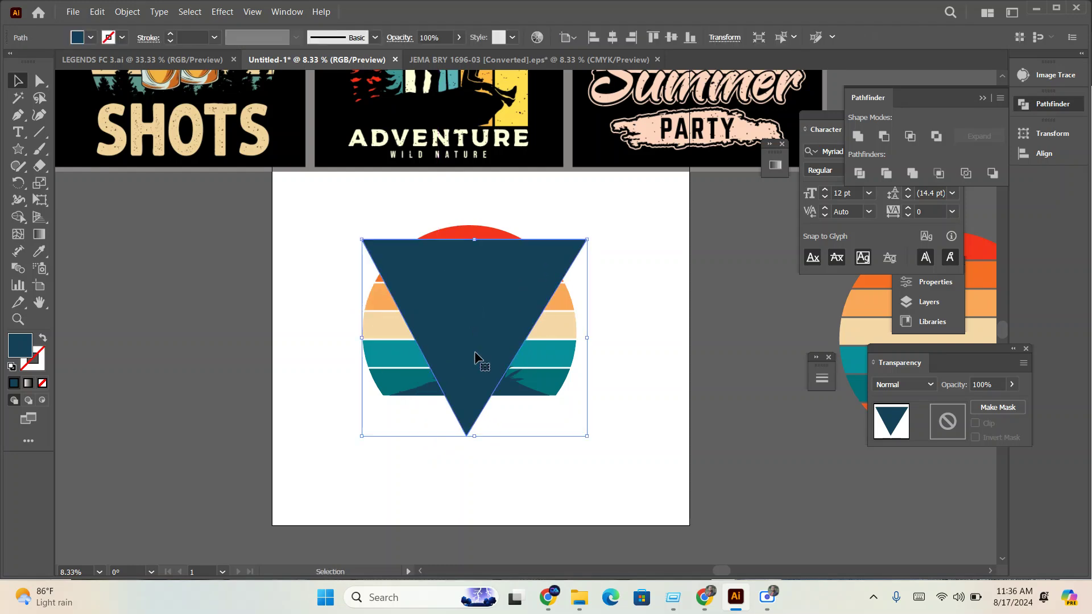
- Swap the triangle's fill and stroke and set the stroke weight to 90 pt
click(44, 339)
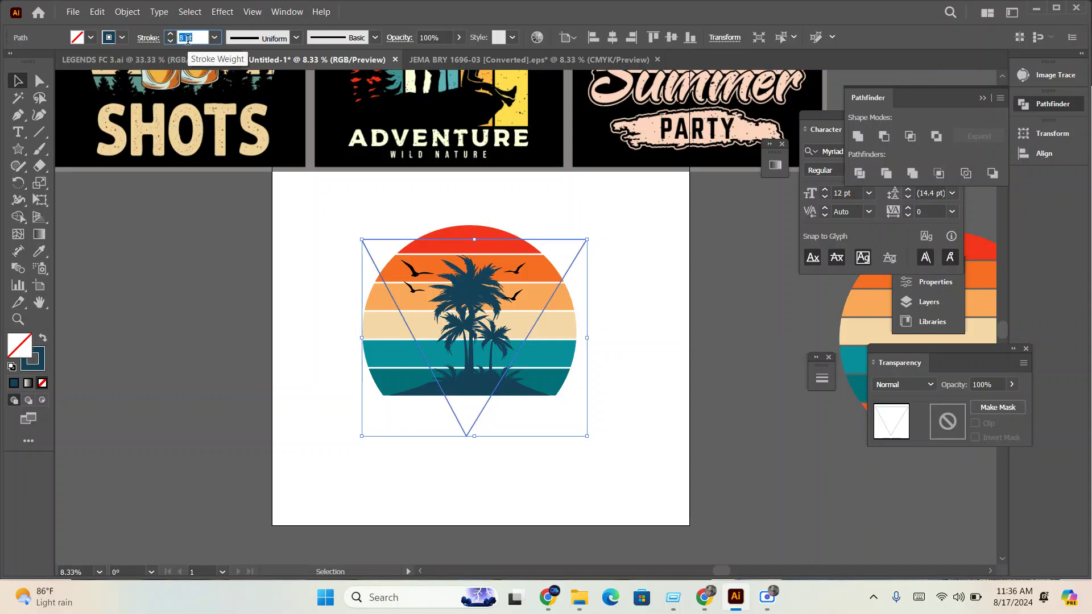
scroll(188, 40, up, 10)
scroll(194, 45, up, 10)
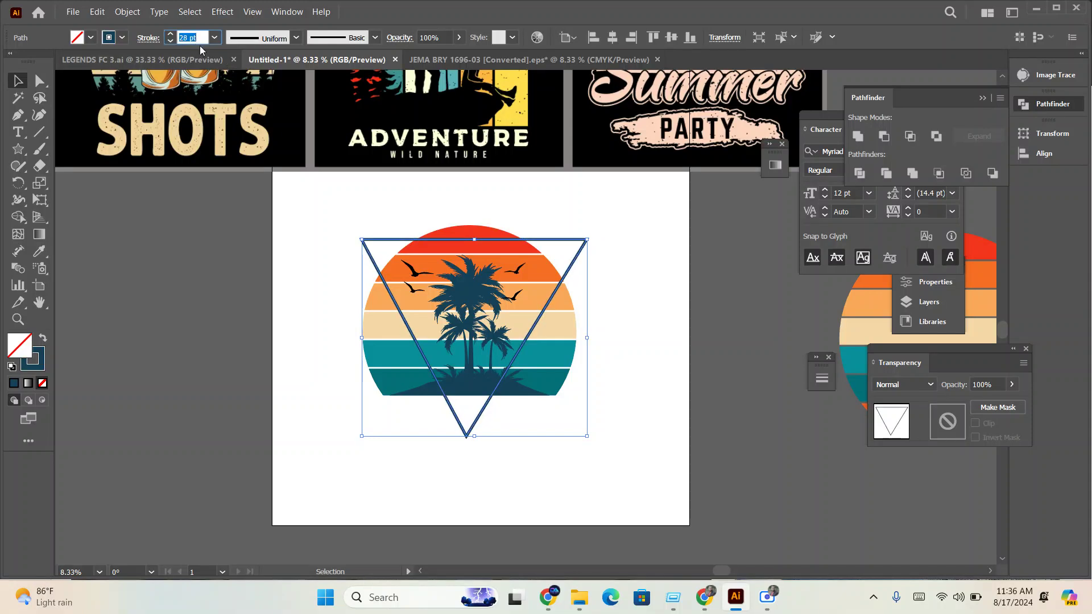
scroll(197, 36, up, 10)
scroll(198, 37, up, 10)
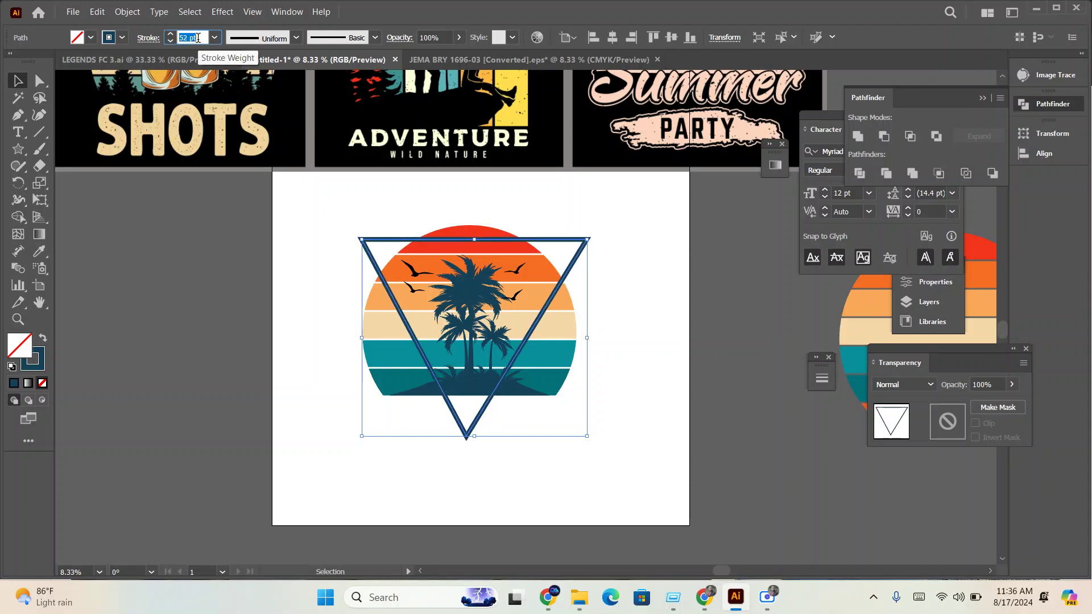
scroll(199, 38, up, 10)
scroll(199, 38, up, 10)
scroll(199, 38, up, 9)
scroll(200, 38, up, 9)
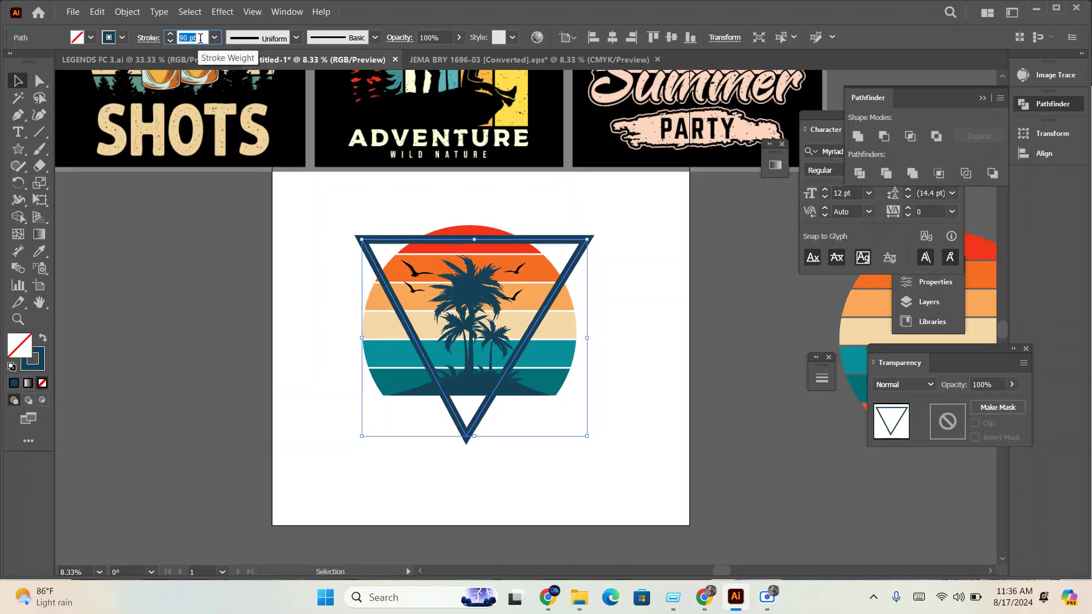
- Cut the striped sunset group and Paste in Front so it sits above the triangle
click(549, 379)
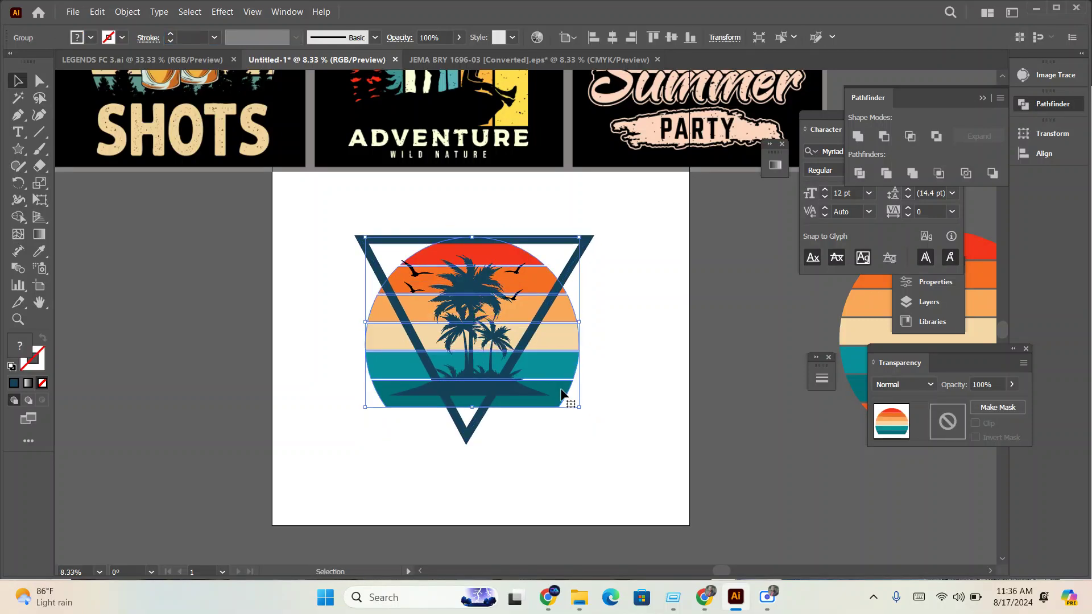
drag(561, 393, 558, 381)
click(455, 296)
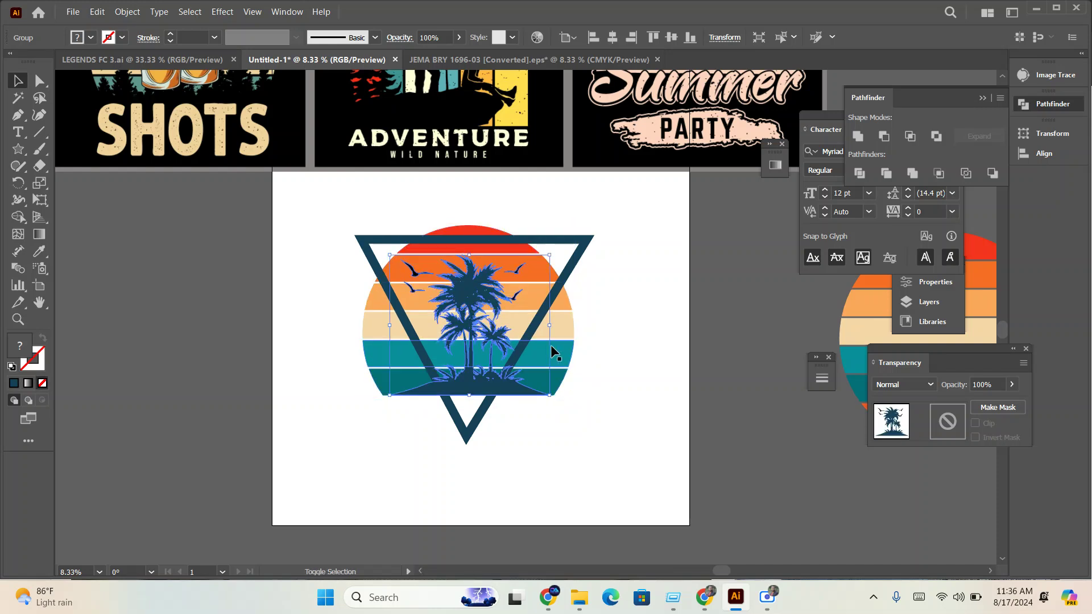
click(570, 342)
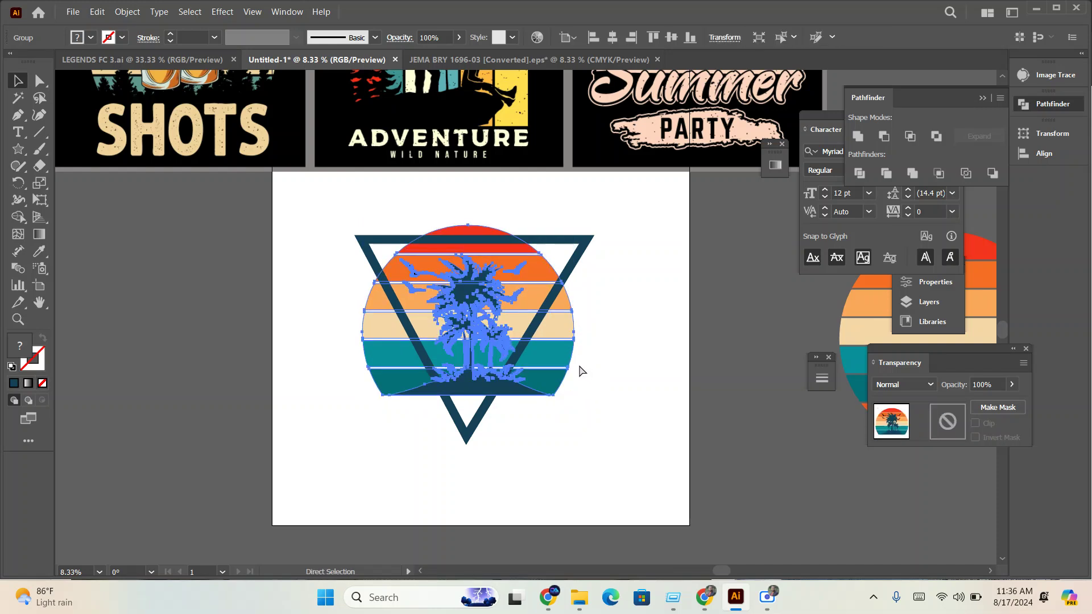
key(ctrl+x)
key(ctrl+f)
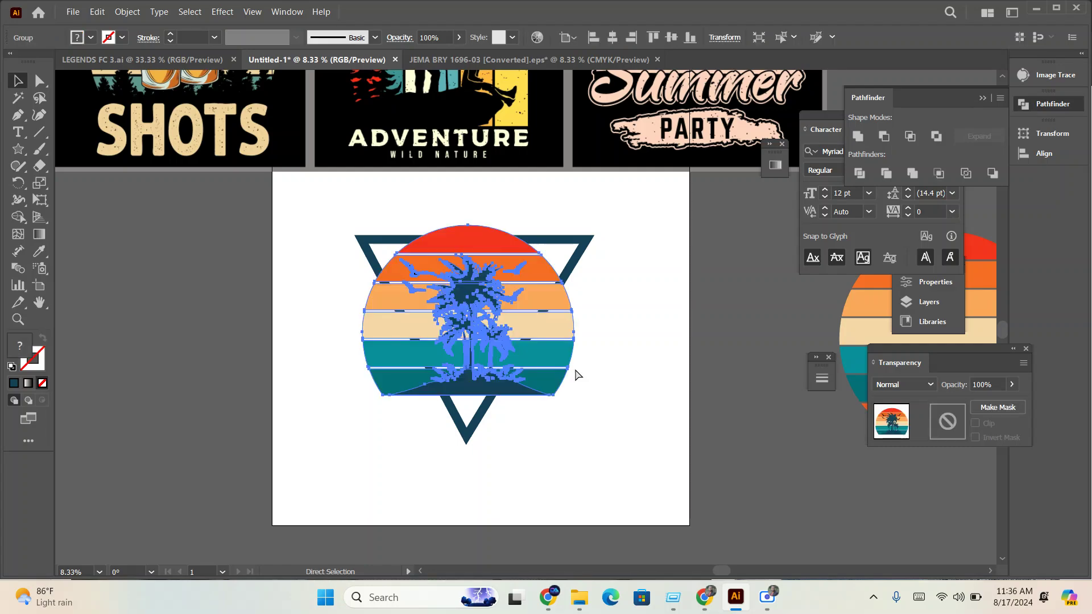
scroll(506, 385, up, 2)
scroll(494, 389, up, 4)
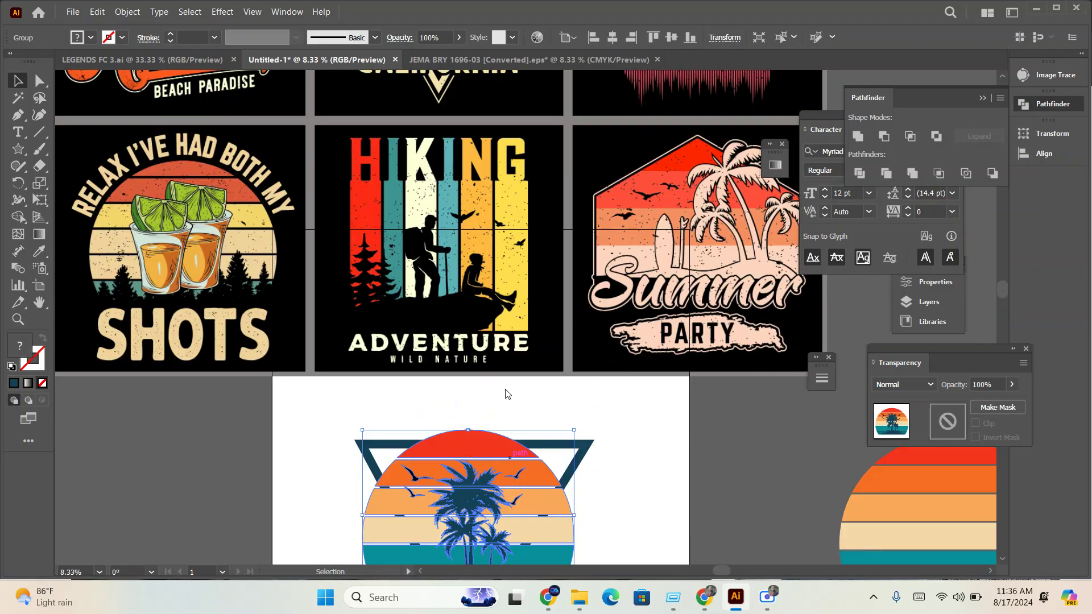
scroll(489, 394, up, 2)
scroll(490, 396, up, 4)
scroll(484, 395, down, 4)
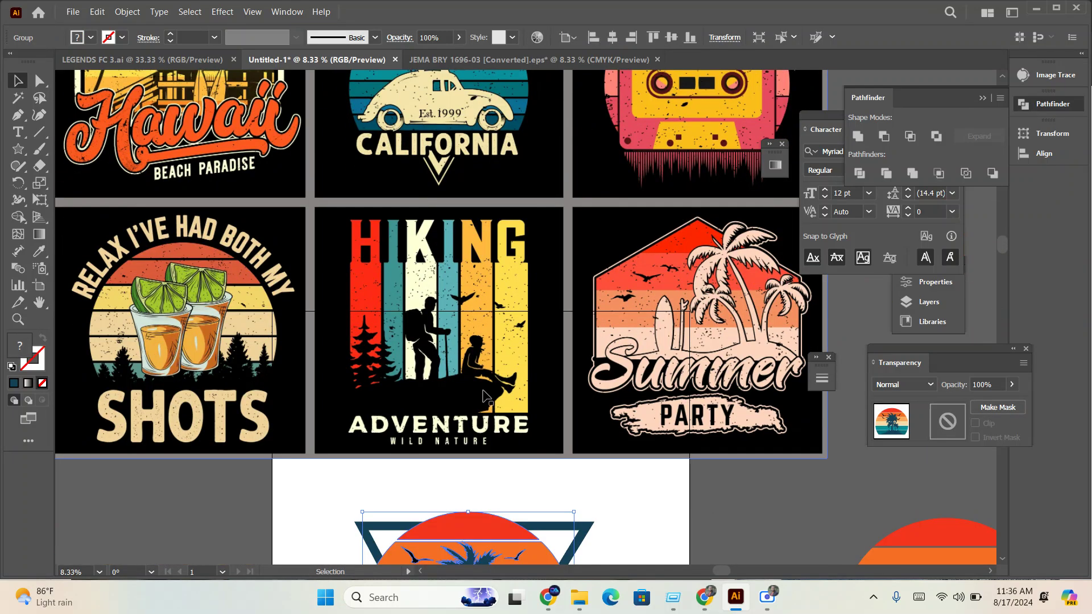
scroll(478, 394, down, 4)
scroll(461, 401, down, 4)
- Move the sunset into the triangle, shrink it slightly and nudge it up below the top edge
drag(527, 367, 523, 383)
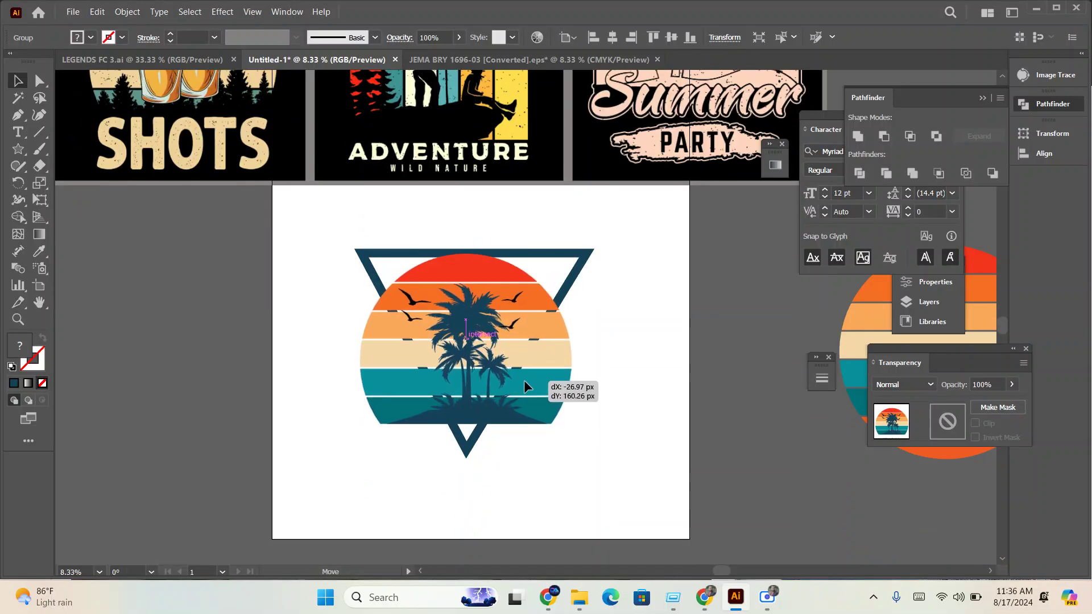
drag(523, 381, 524, 386)
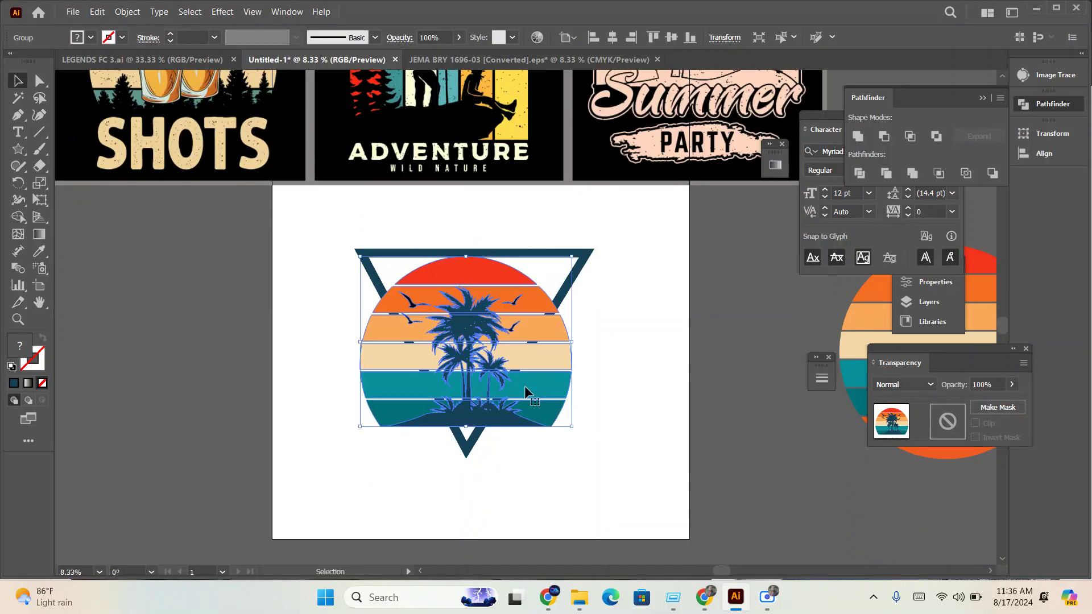
shift+click(557, 420)
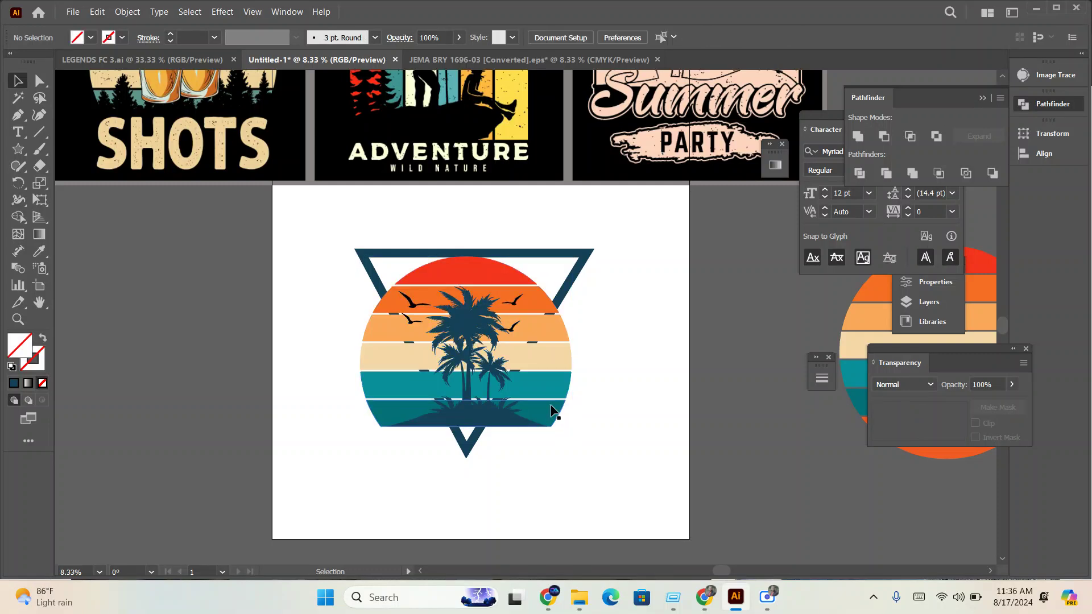
shift+click(557, 418)
drag(573, 429, 555, 415)
drag(527, 372, 529, 370)
scroll(548, 447, down, 2)
scroll(537, 446, up, 2)
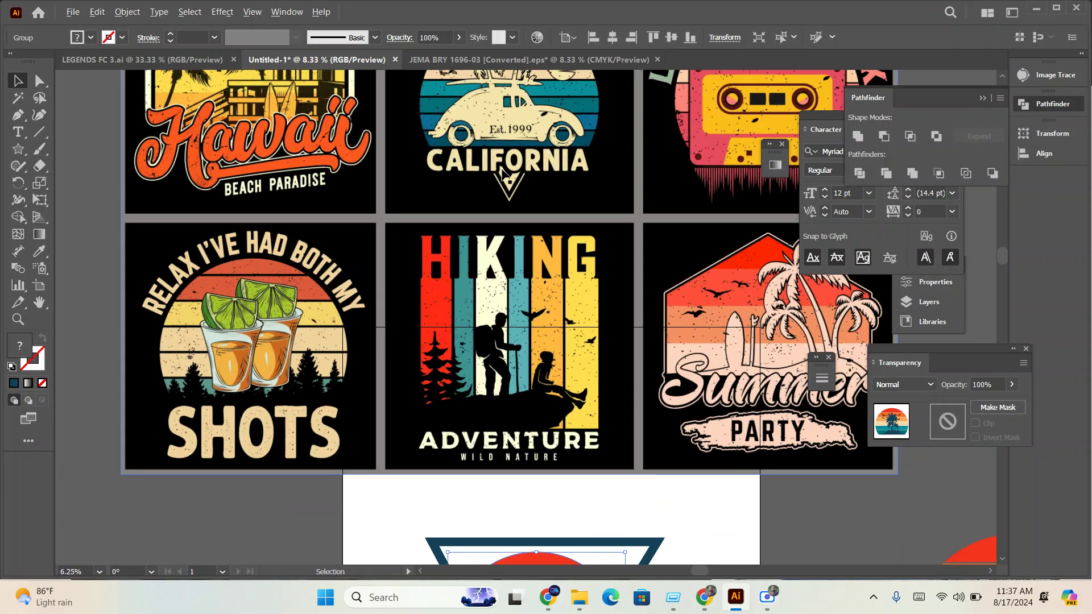
scroll(521, 361, down, 3)
scroll(529, 418, up, 2)
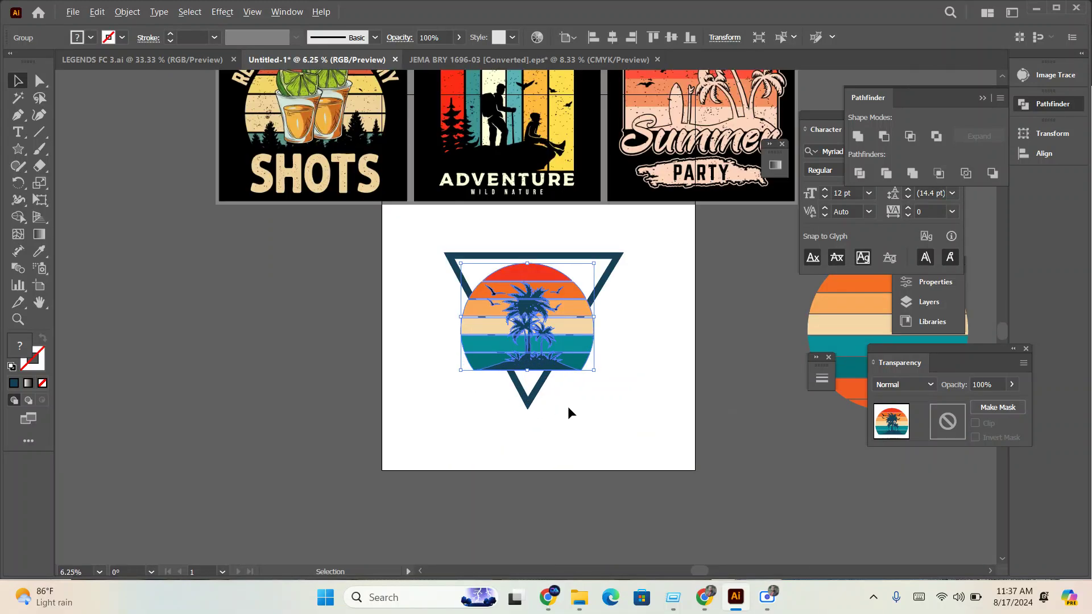
click(569, 407)
scroll(590, 398, up, 1)
scroll(591, 390, up, 1)
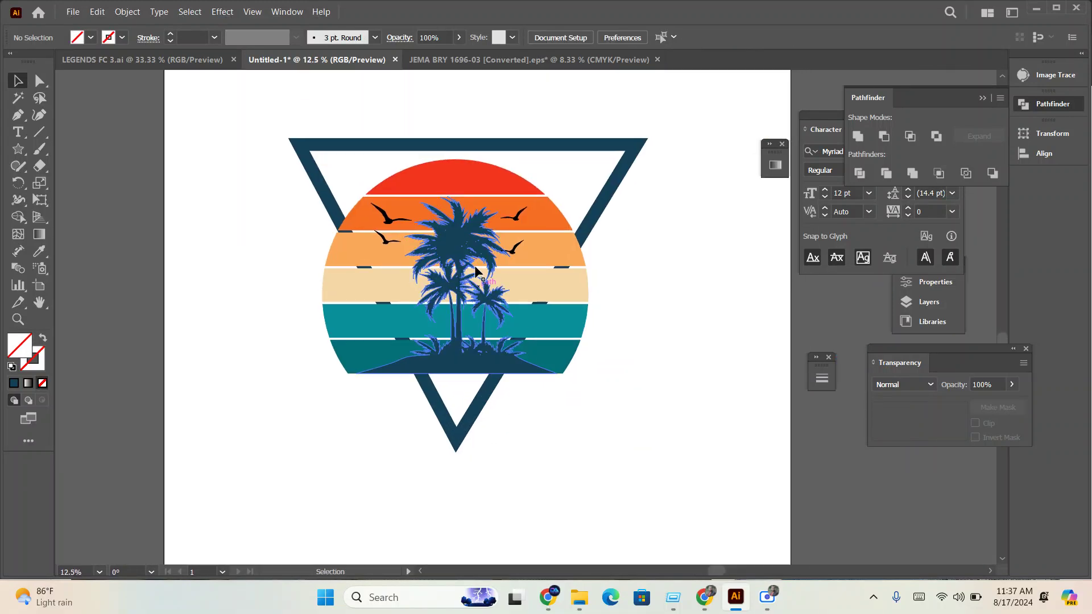
- Ungroup the sunset design and cut the palm trees and birds out of it
click(473, 246)
right_click(472, 245)
click(524, 419)
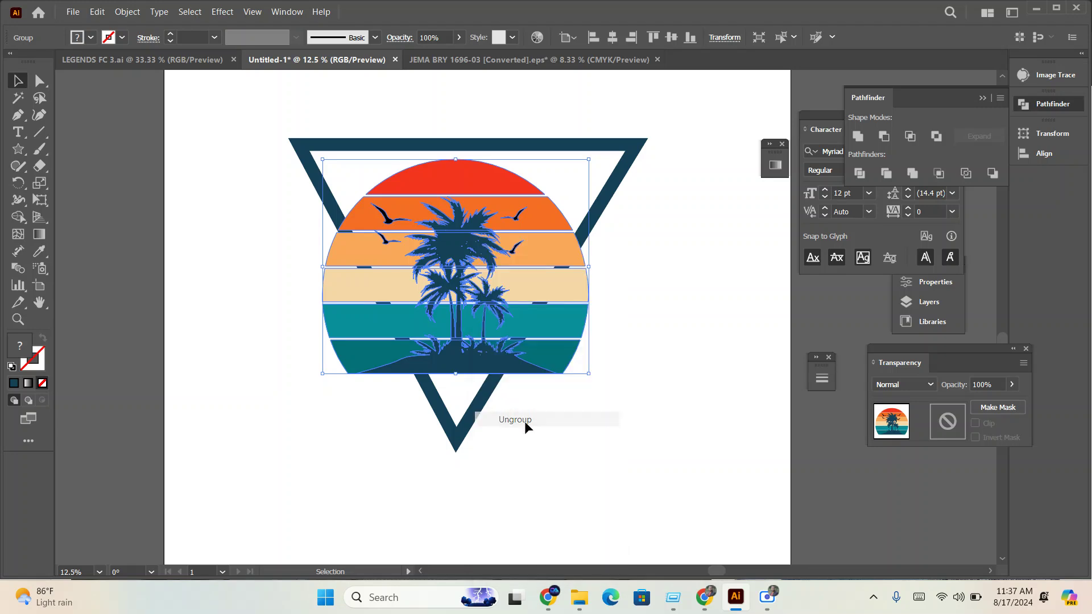
click(526, 421)
click(455, 251)
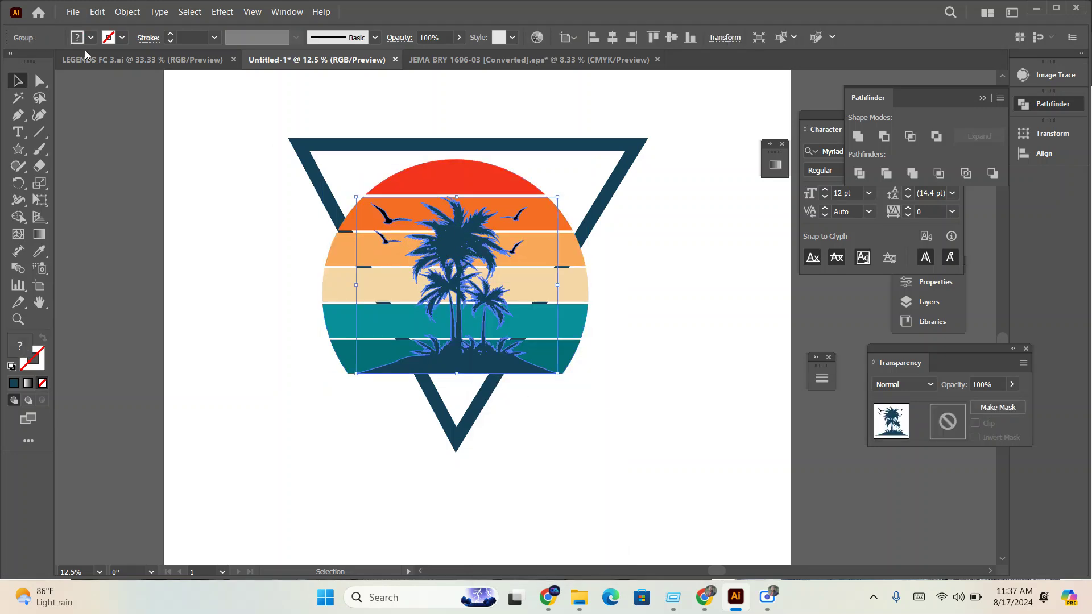
click(127, 12)
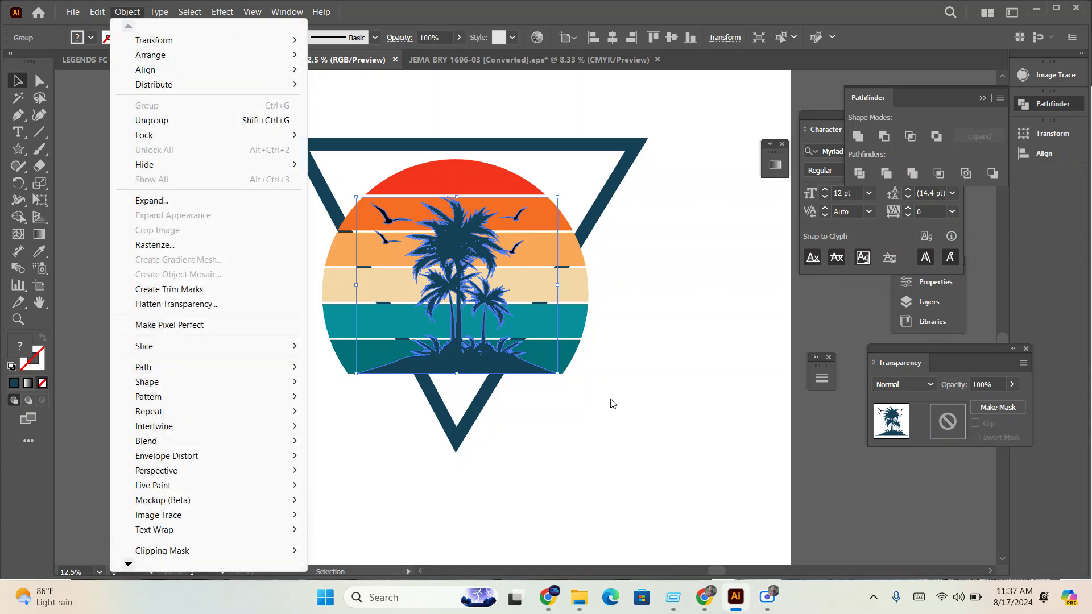
drag(502, 376, 506, 380)
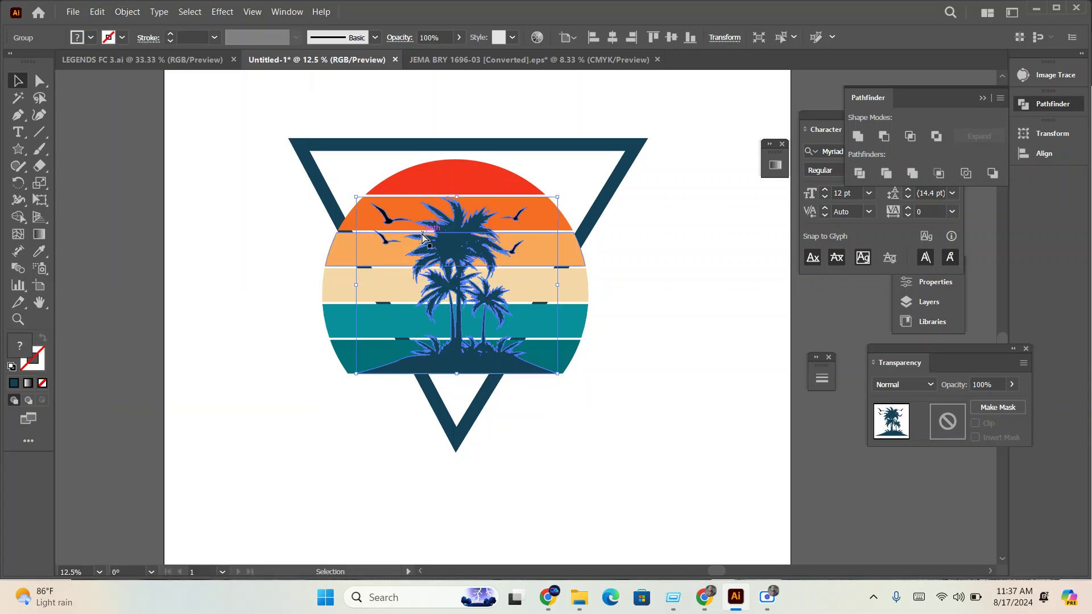
key(Delete)
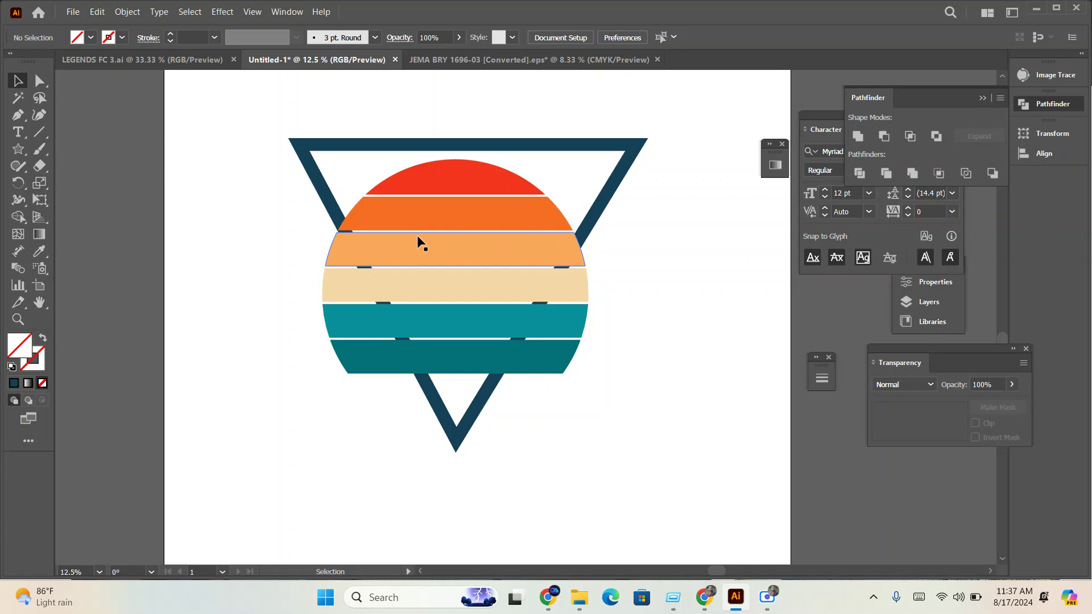
- Give the striped sun an unclipped opacity mask and paste the palms and birds into it, filled black
click(435, 231)
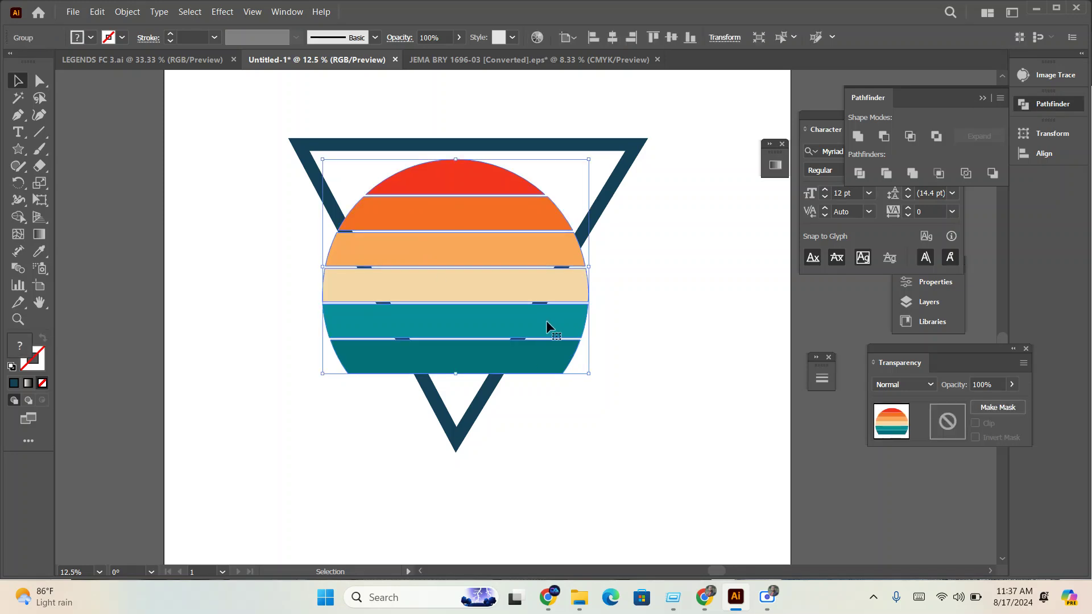
double_click(954, 430)
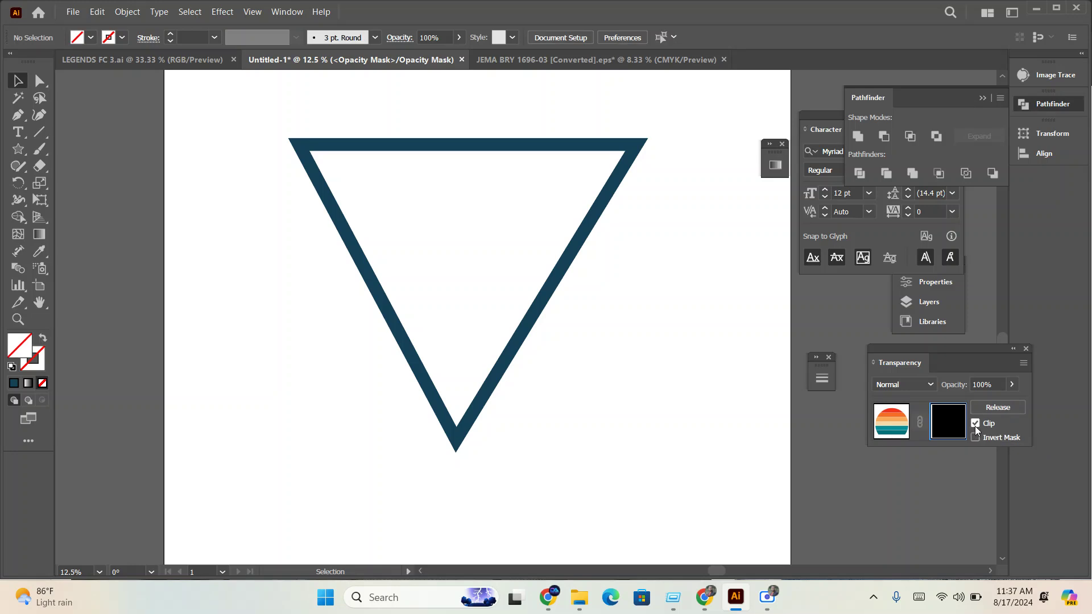
click(976, 424)
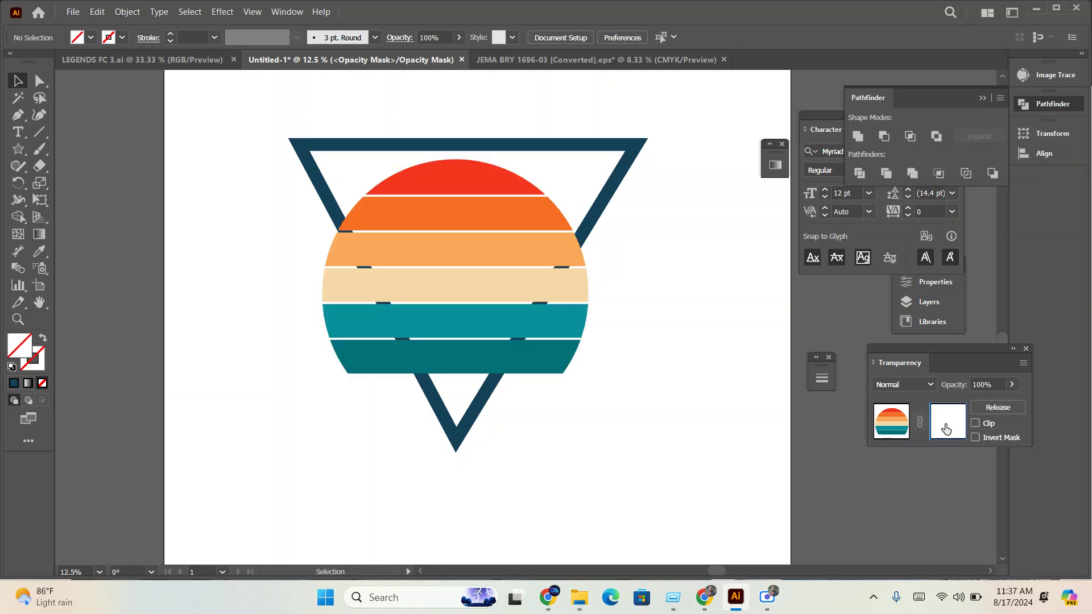
key(ctrl+f)
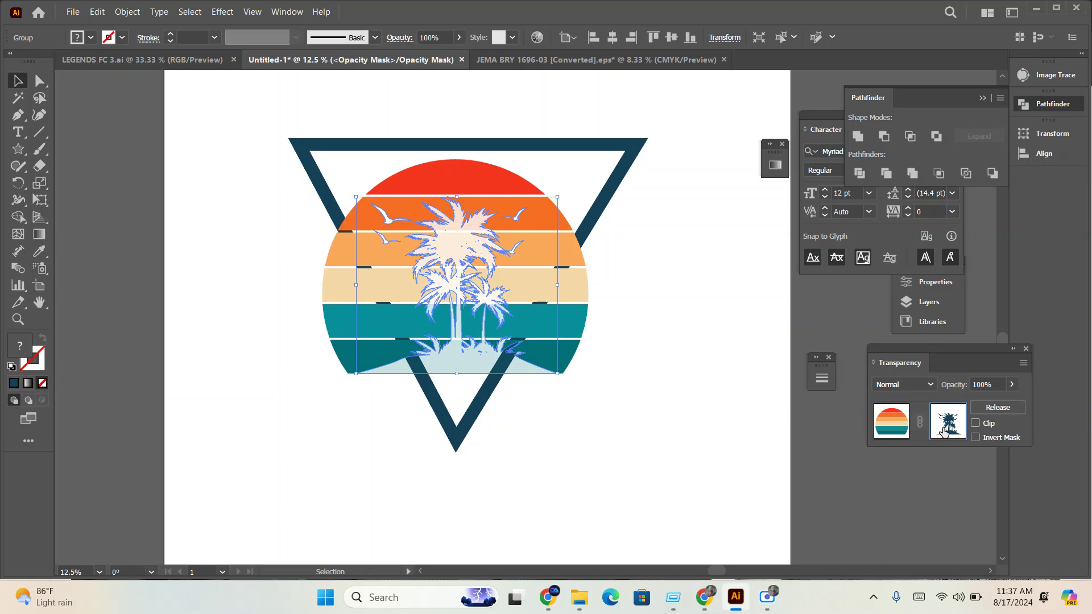
click(91, 38)
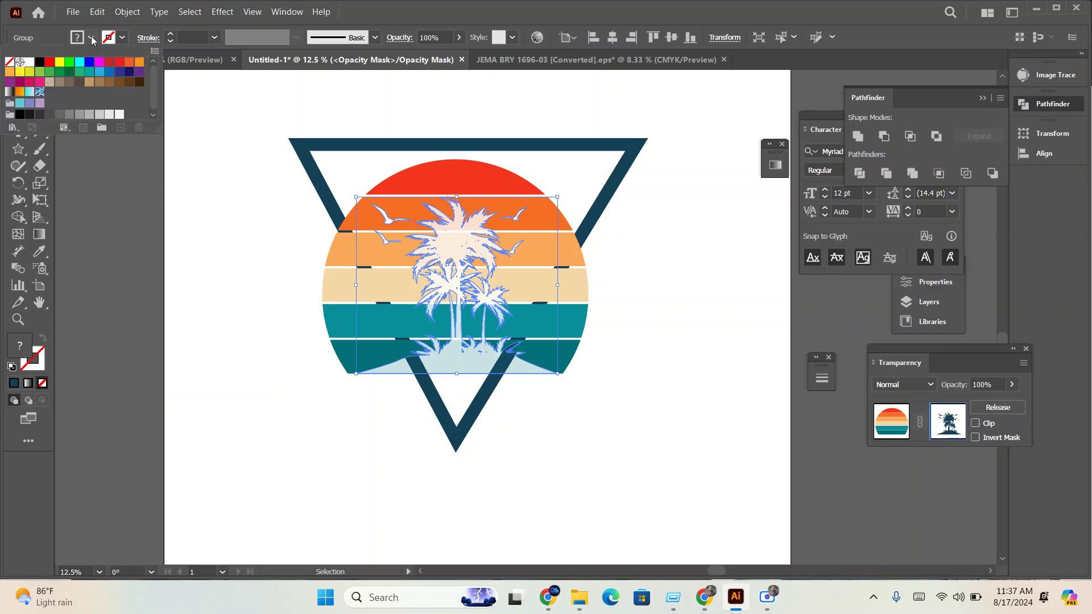
click(41, 63)
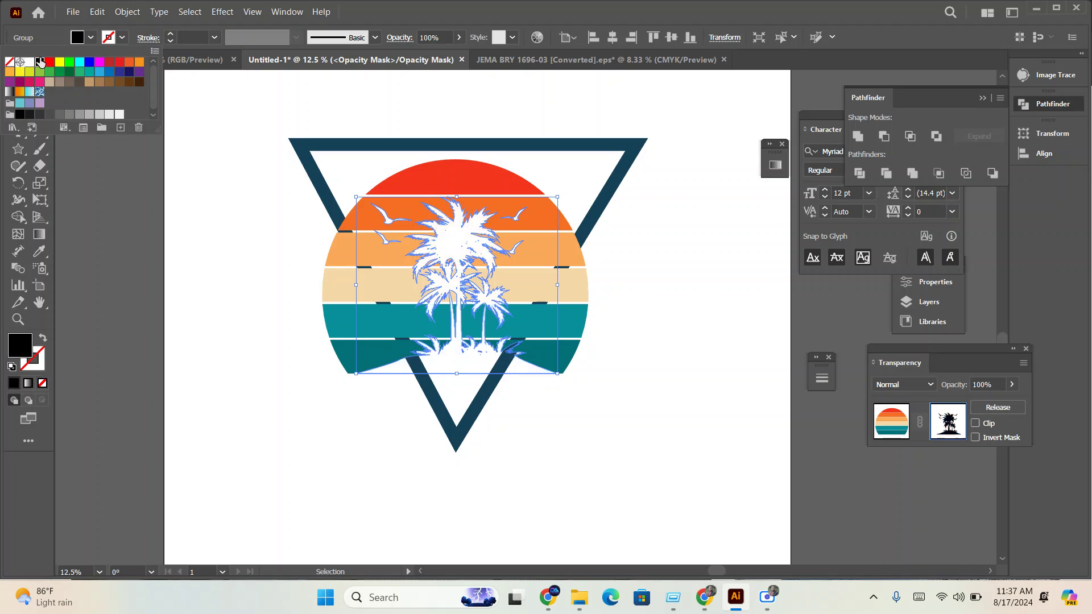
click(897, 426)
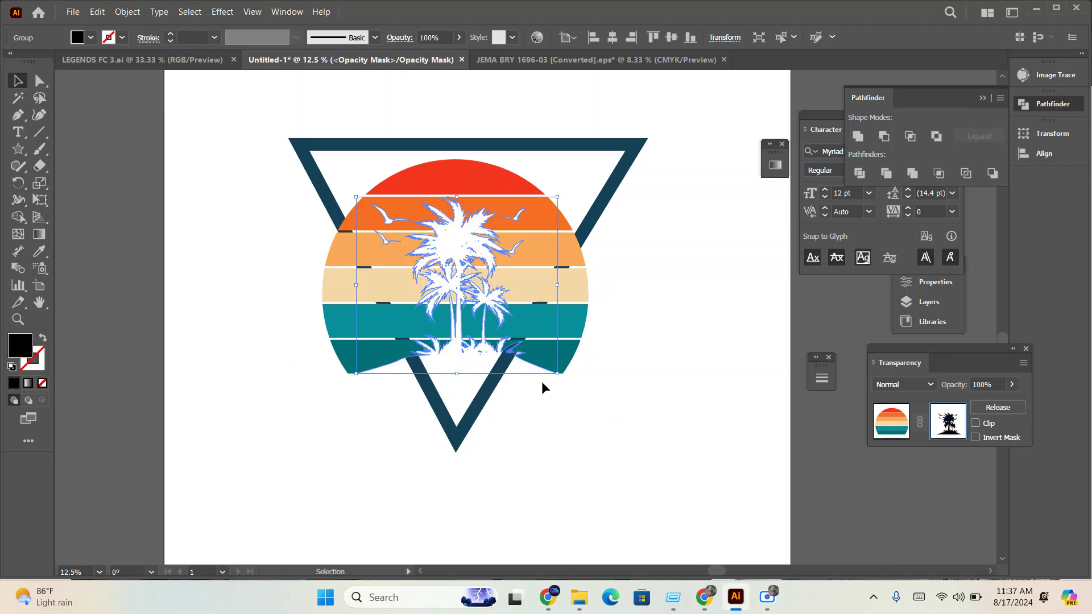
- Exit the opacity mask and centre the sun horizontally on the triangle
click(629, 226)
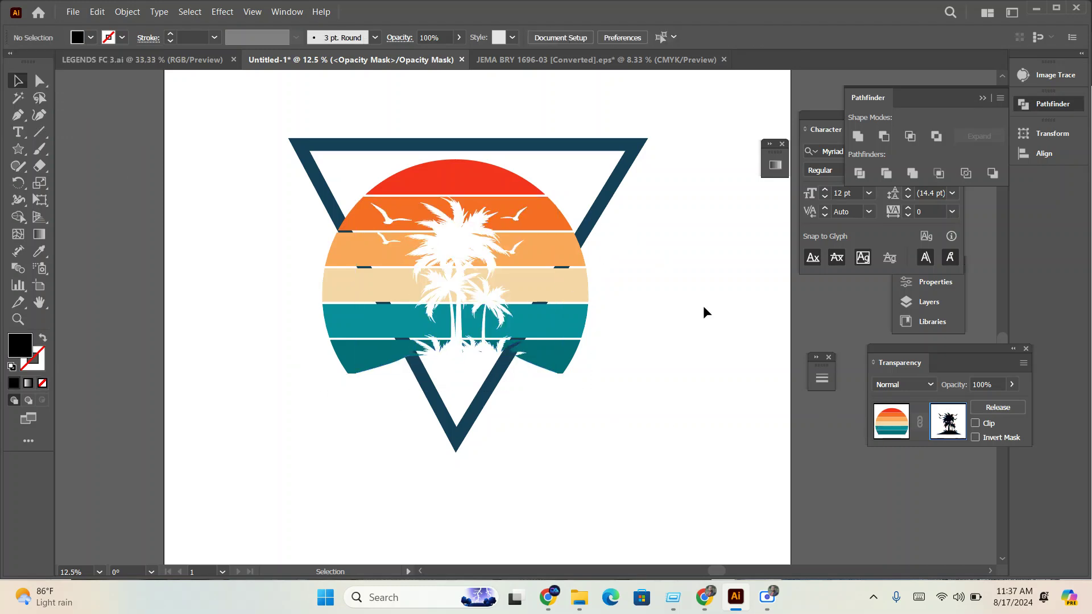
click(891, 420)
key(ctrl+a)
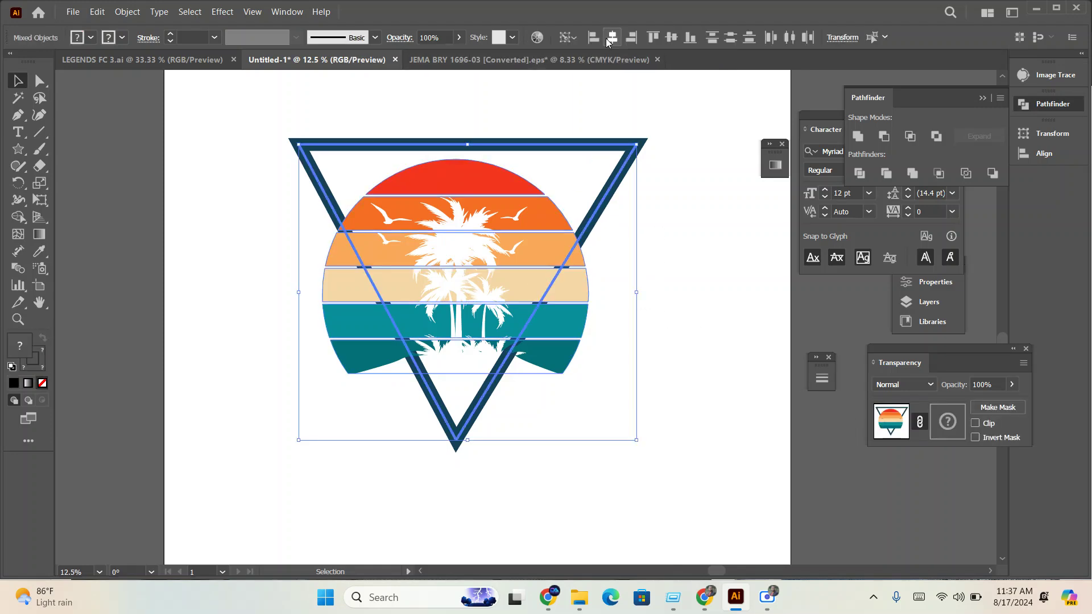
click(612, 37)
click(656, 233)
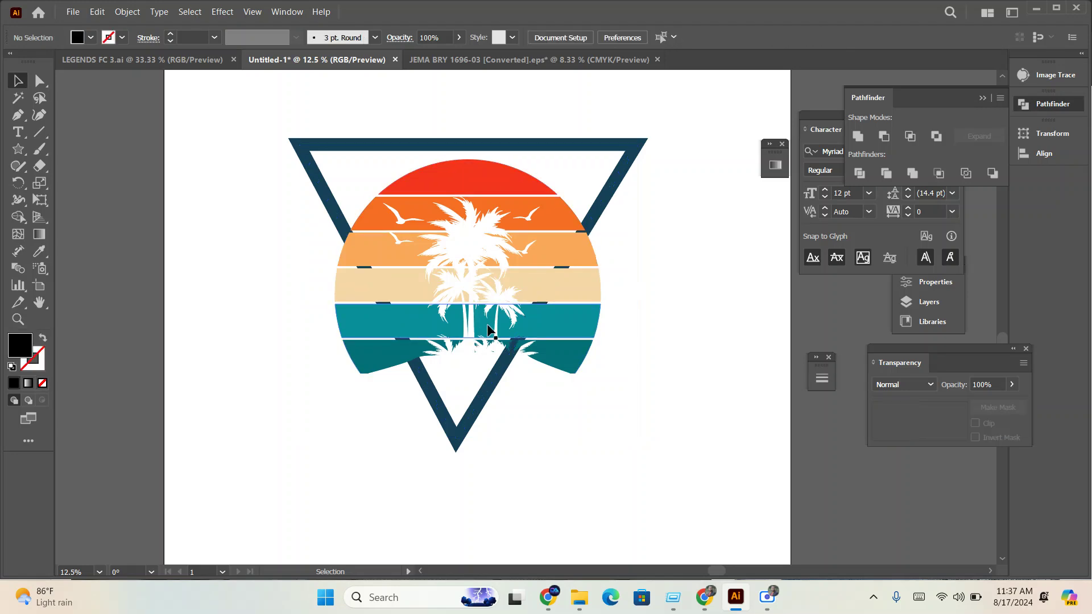
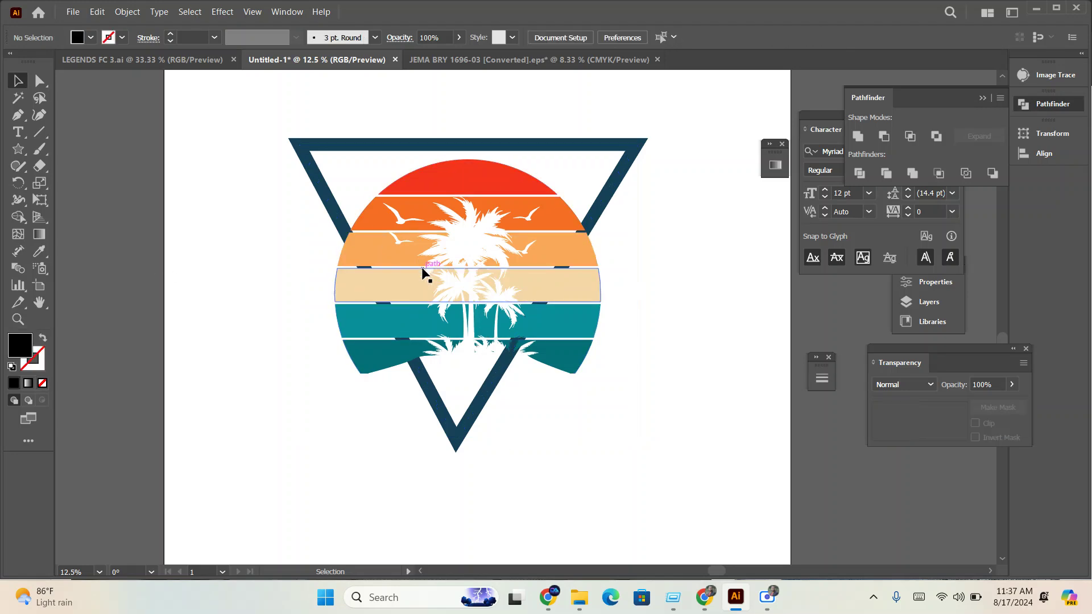
- Copy 'California' from the search box on Chrome's Freepik California results tab, then return to Illustrator
click(591, 541)
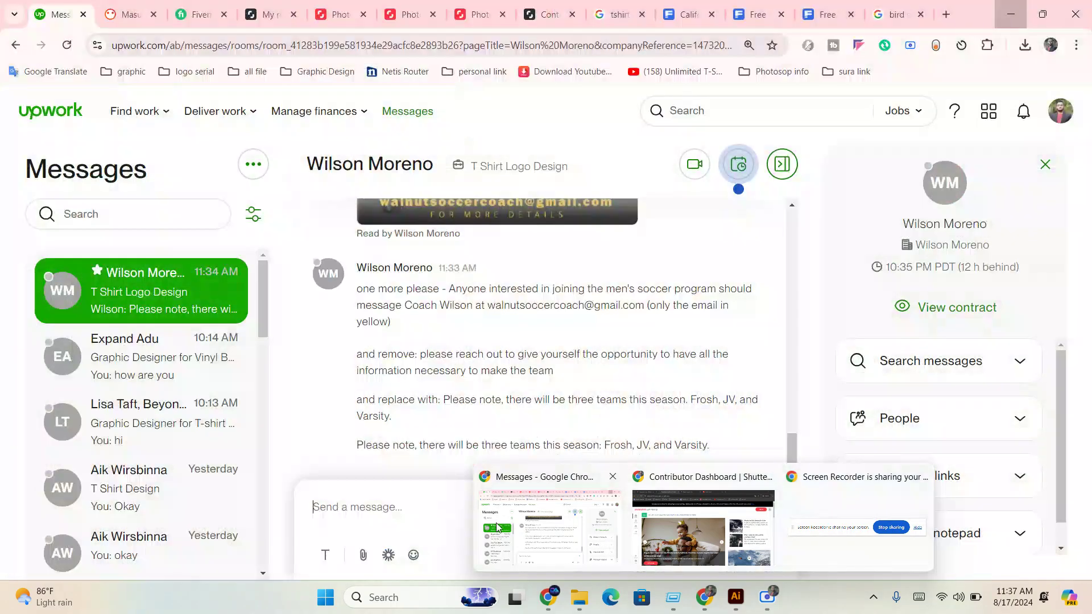
click(496, 523)
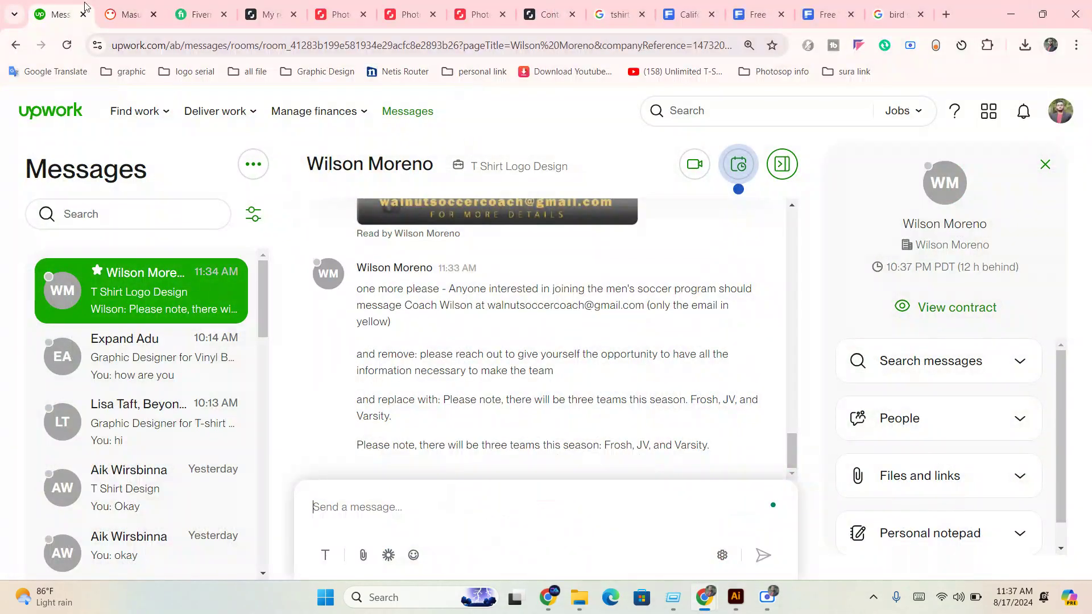
click(756, 15)
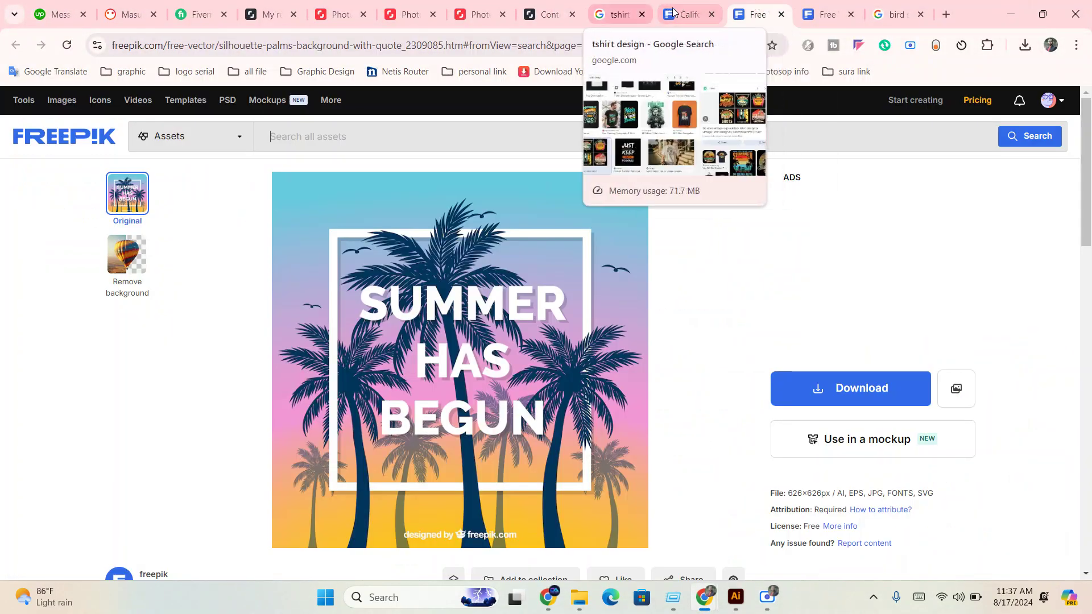
click(617, 16)
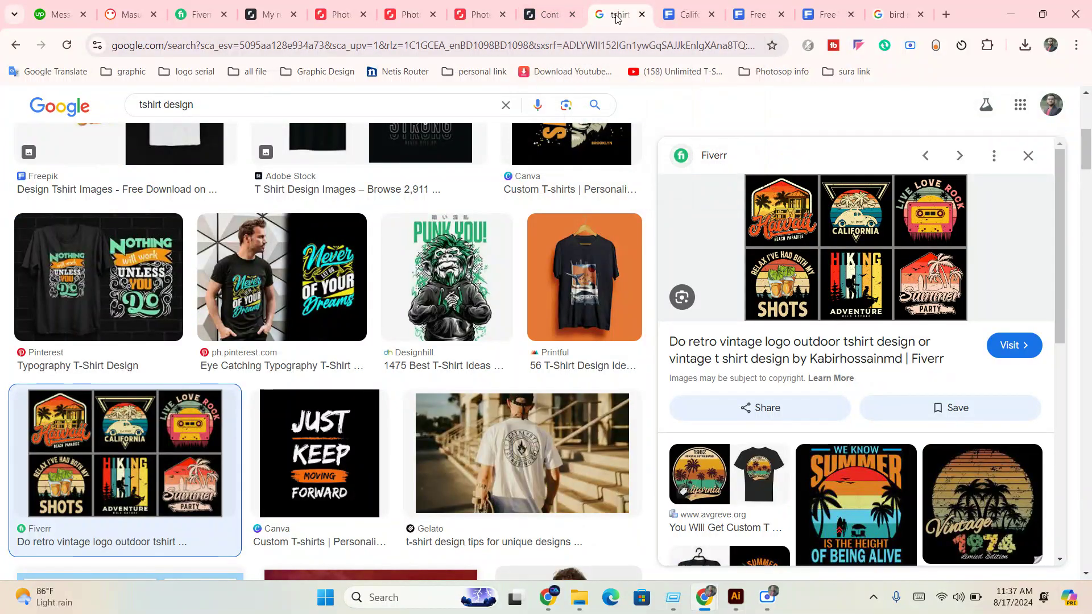
click(548, 14)
click(689, 14)
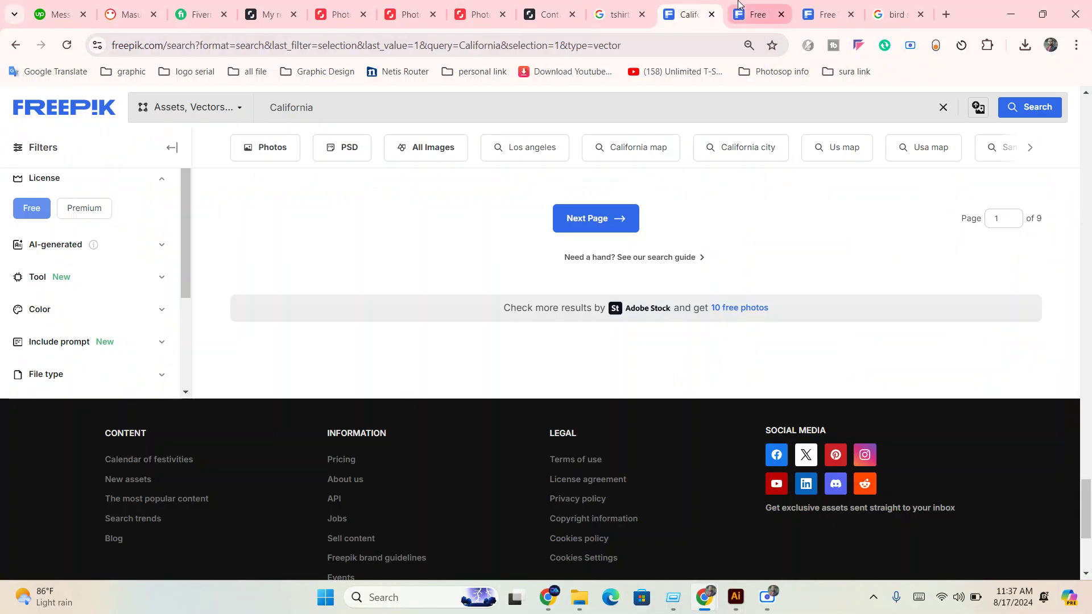
click(738, 5)
click(689, 14)
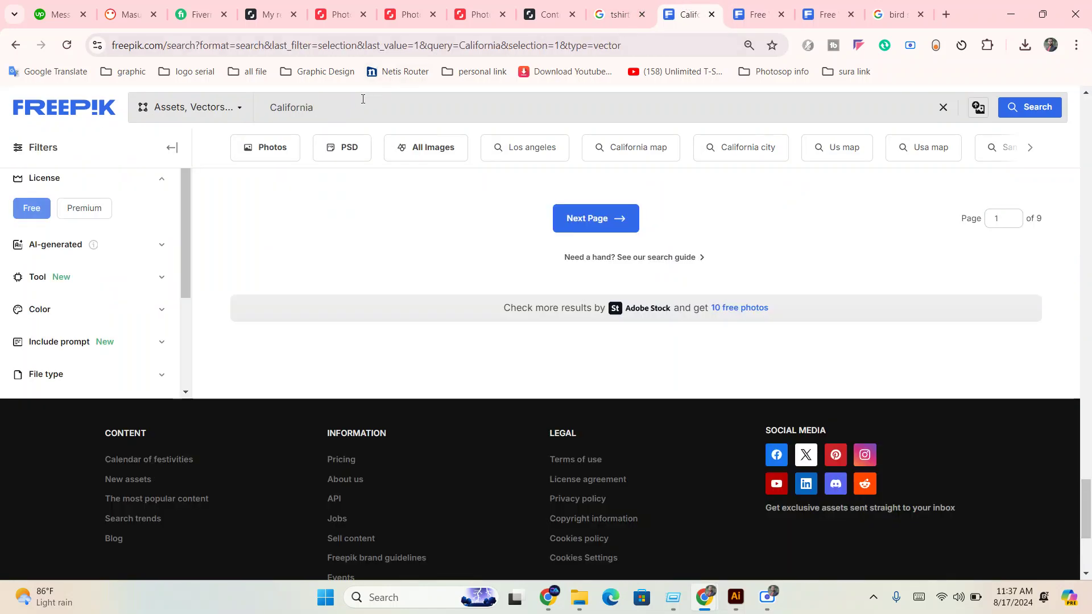
drag(362, 99, 220, 111)
mouse_move(767, 597)
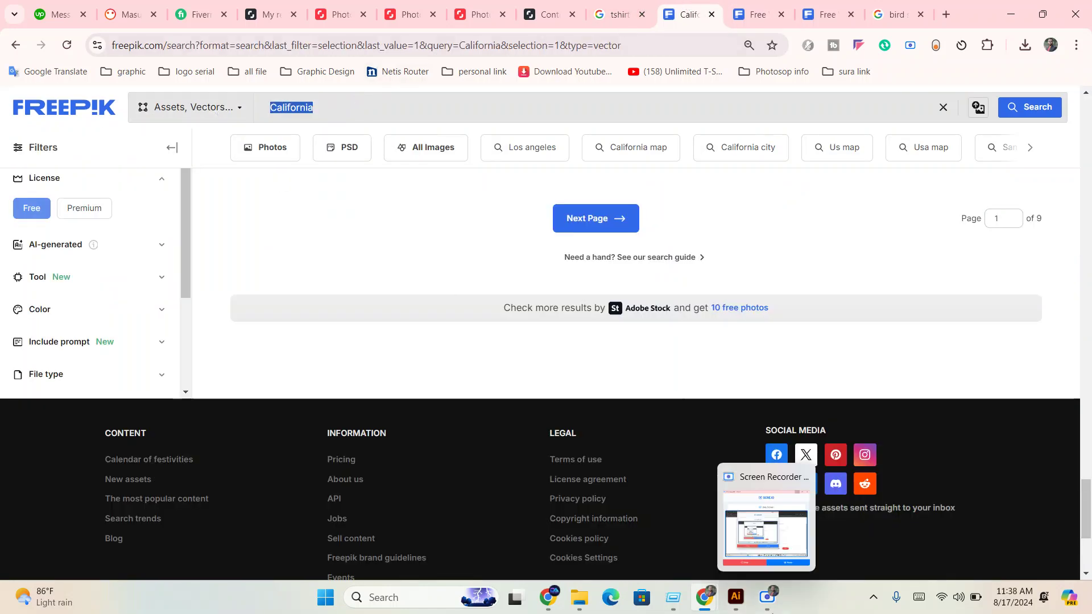
click(727, 529)
- Paste 'California' onto the artboard, enlarge it, and delete the trailing missing-glyph box
scroll(538, 455, down, 3)
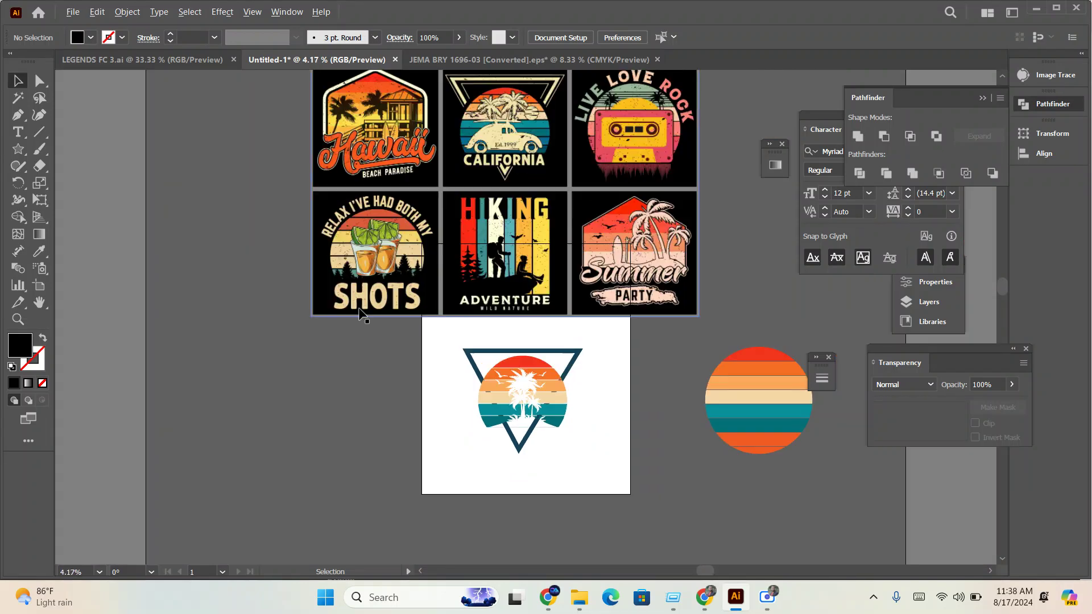
scroll(581, 492, up, 1)
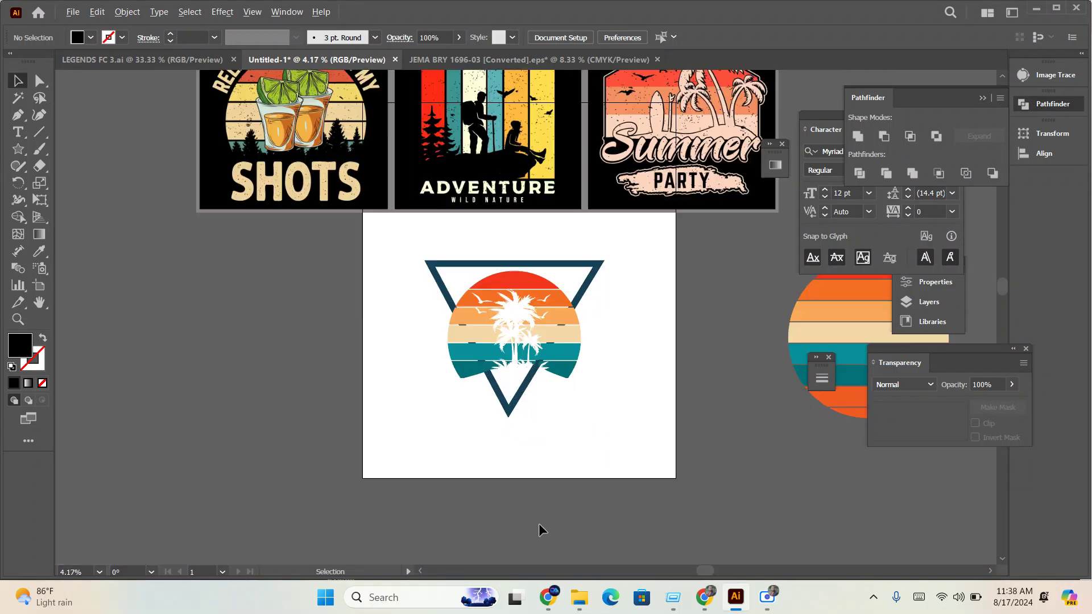
scroll(540, 523, up, 3)
key(ctrl+v)
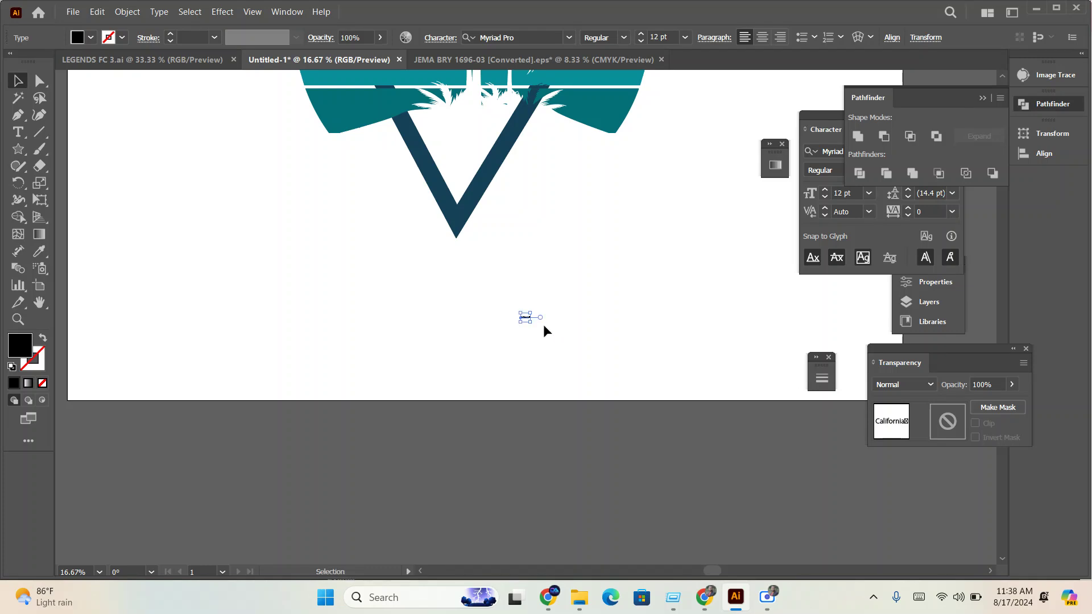
drag(534, 323, 731, 443)
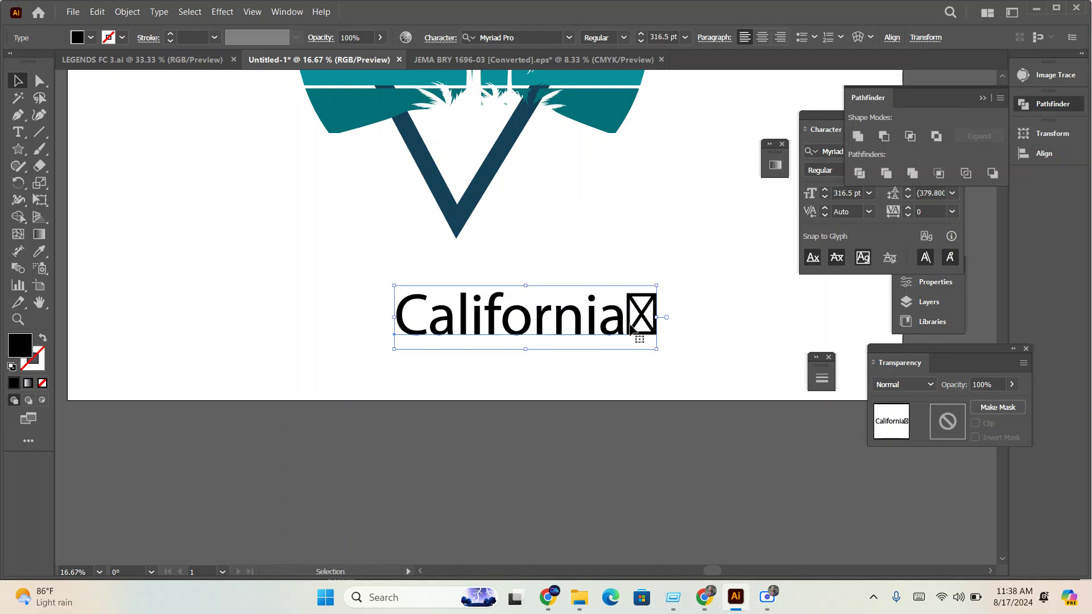
key(t)
drag(628, 311, 676, 329)
key(BackSpace)
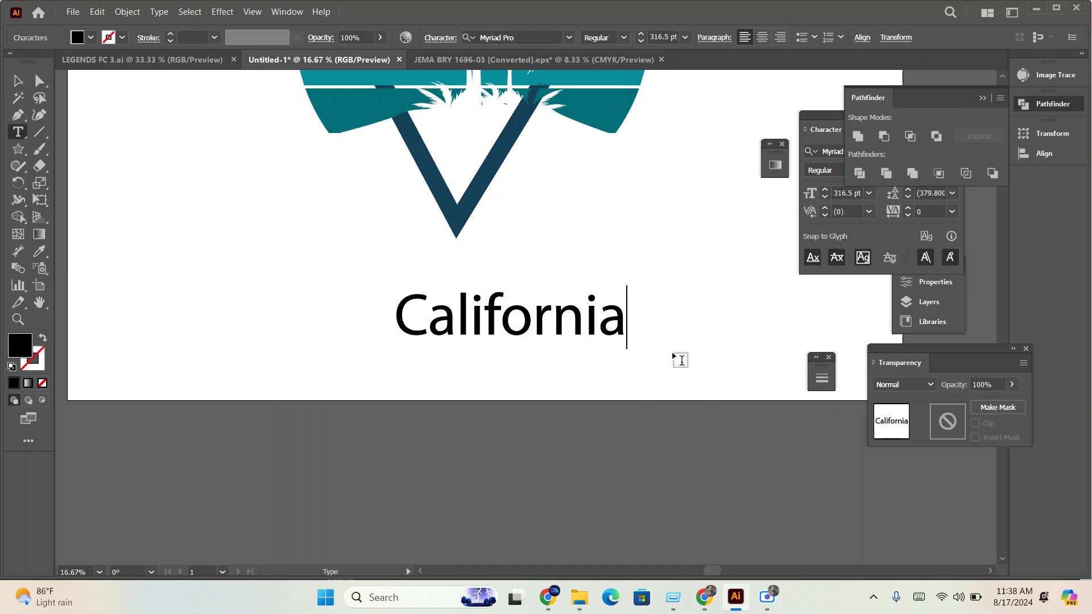
scroll(679, 358, up, 1)
click(11, 79)
- Change the text to UPPERCASE and position CALIFORNIA just below the triangle sunset
scroll(476, 449, up, 3)
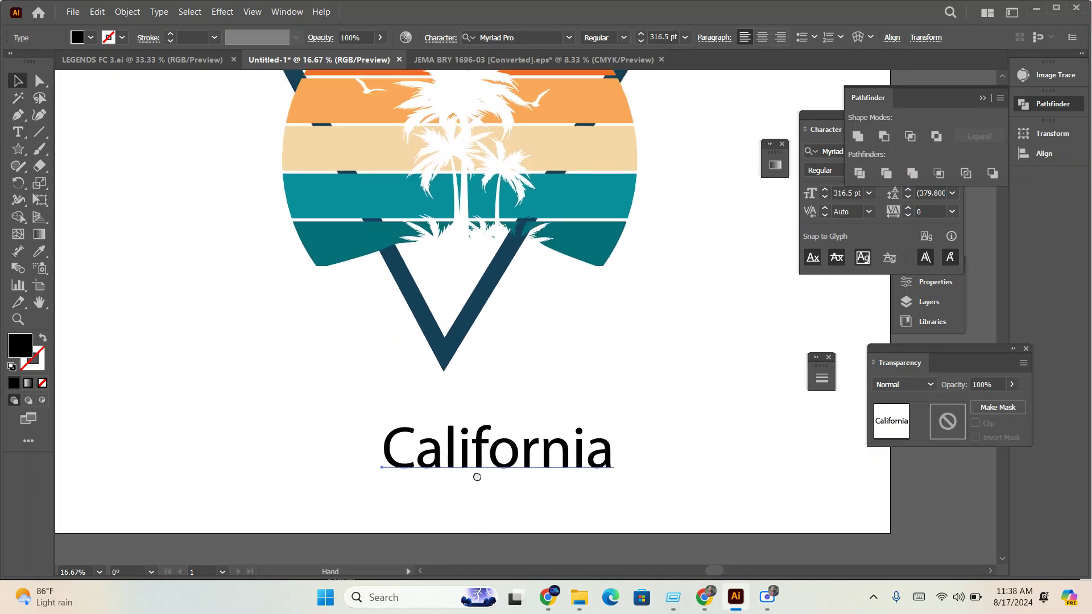
mouse_move(476, 452)
mouse_down()
mouse_move(468, 296)
mouse_move(470, 435)
mouse_move(424, 435)
mouse_up()
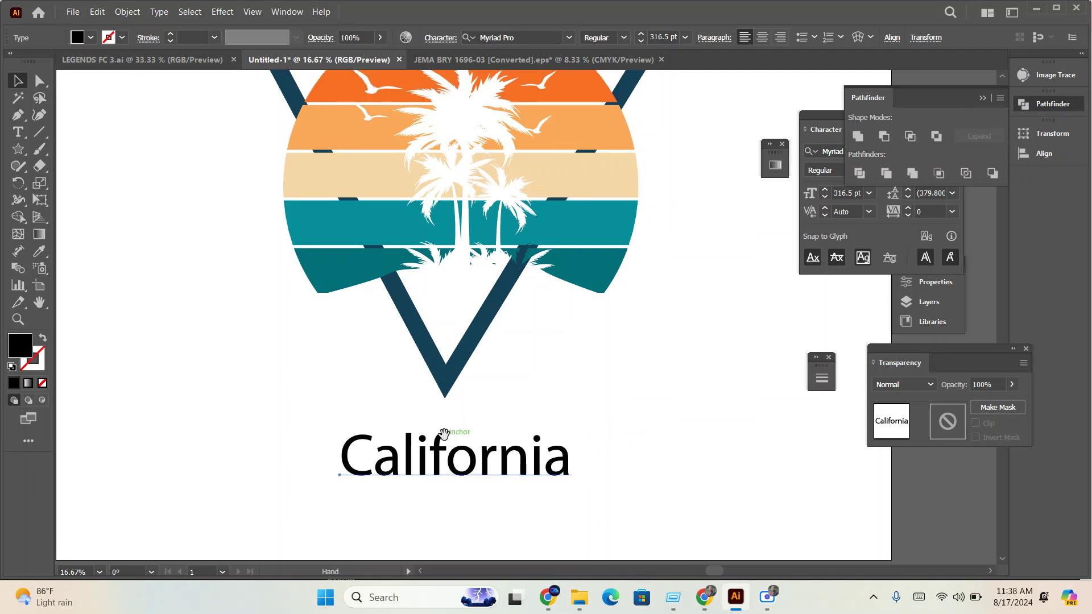
scroll(683, 341, up, 1)
click(158, 11)
mouse_move(196, 224)
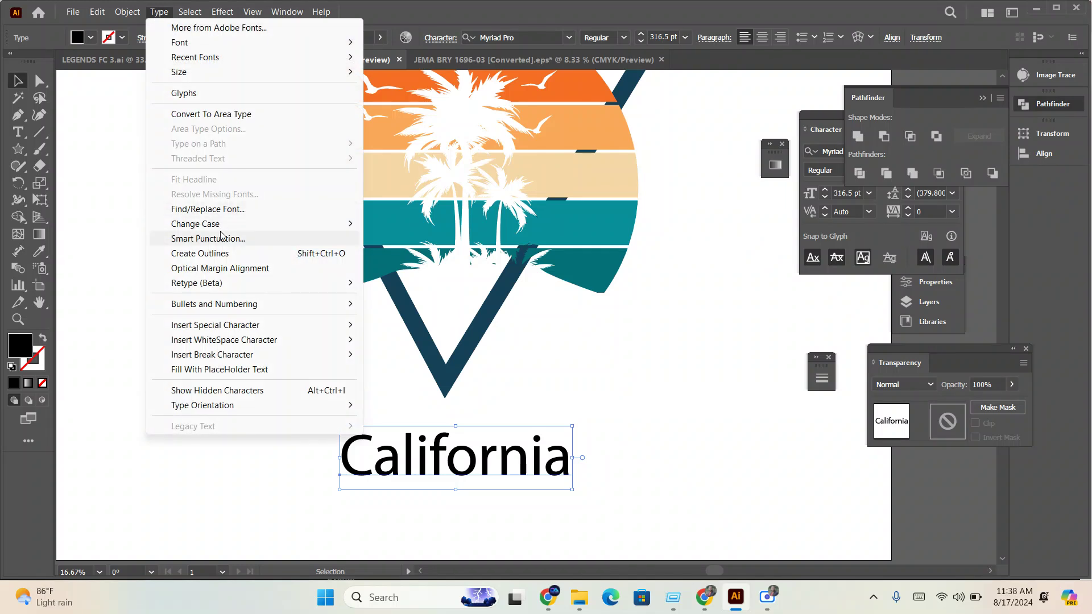
click(421, 227)
drag(480, 443, 415, 425)
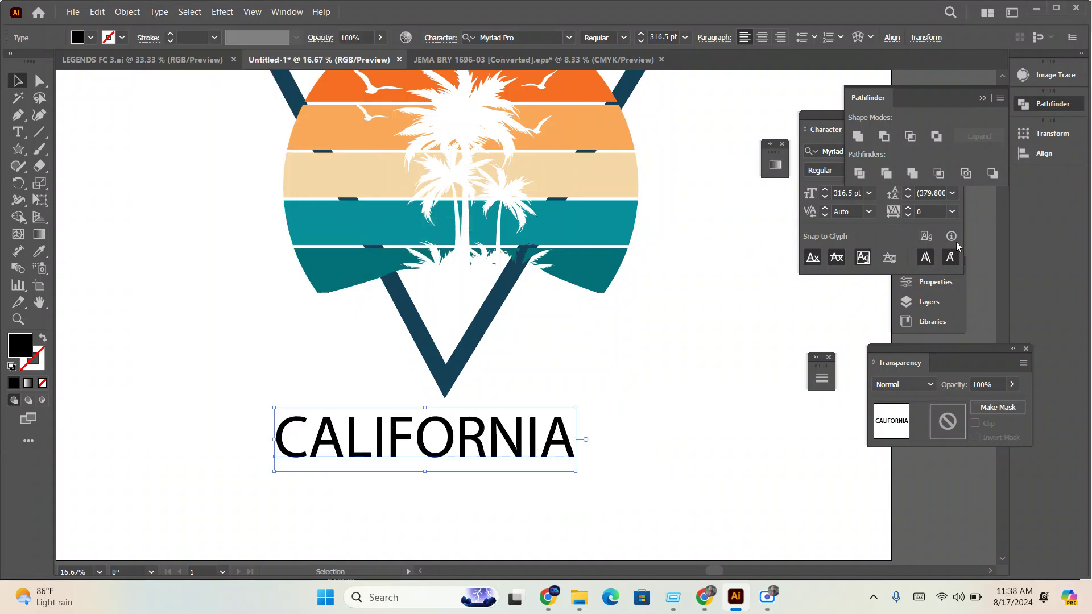
click(829, 138)
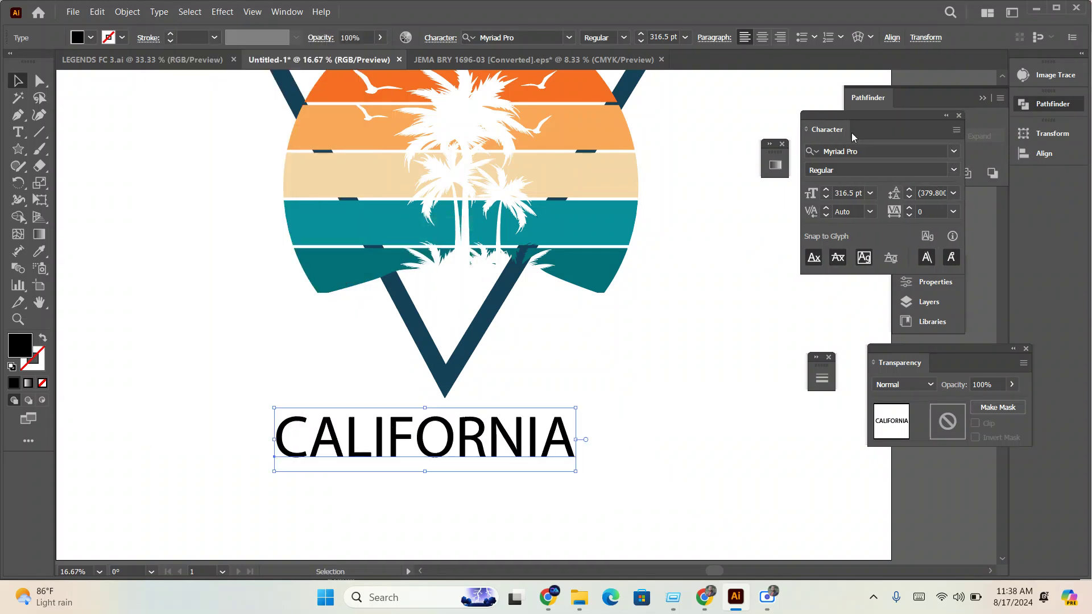
- Try Bebas Neue Regular on CALIFORNIA, overlapping the sun's base at about 430 pt
click(953, 150)
click(954, 266)
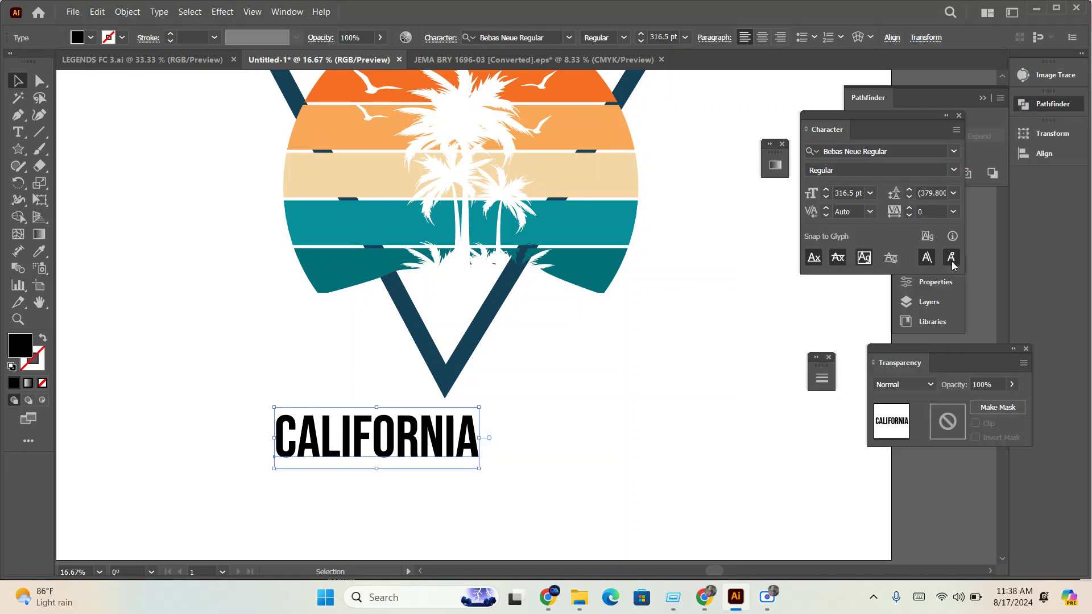
mouse_move(455, 457)
mouse_down()
mouse_move(541, 443)
mouse_move(647, 465)
mouse_up()
scroll(527, 419, up, 3)
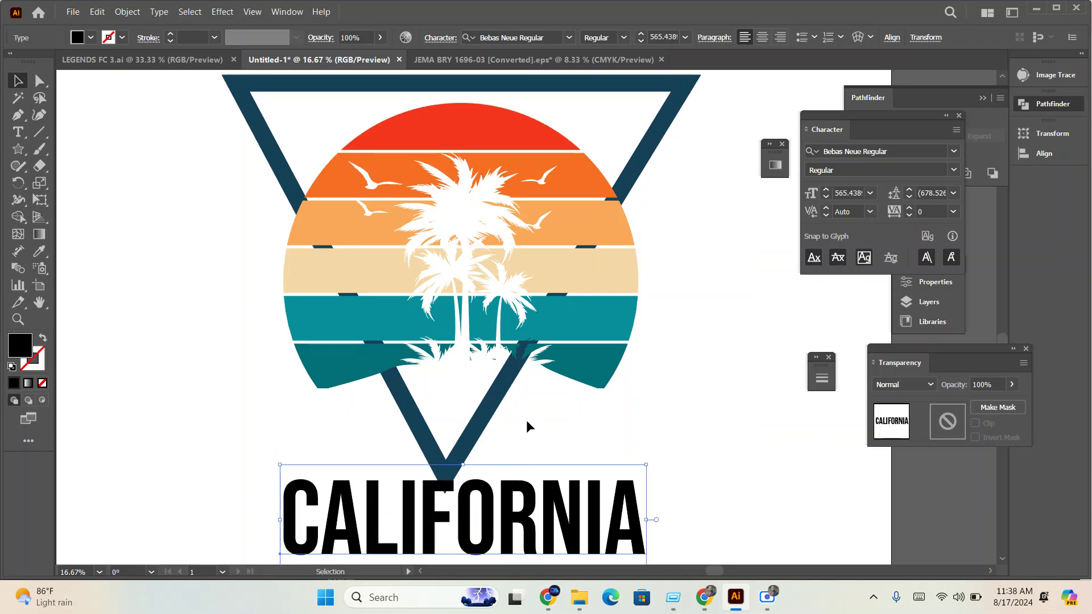
drag(555, 520, 553, 401)
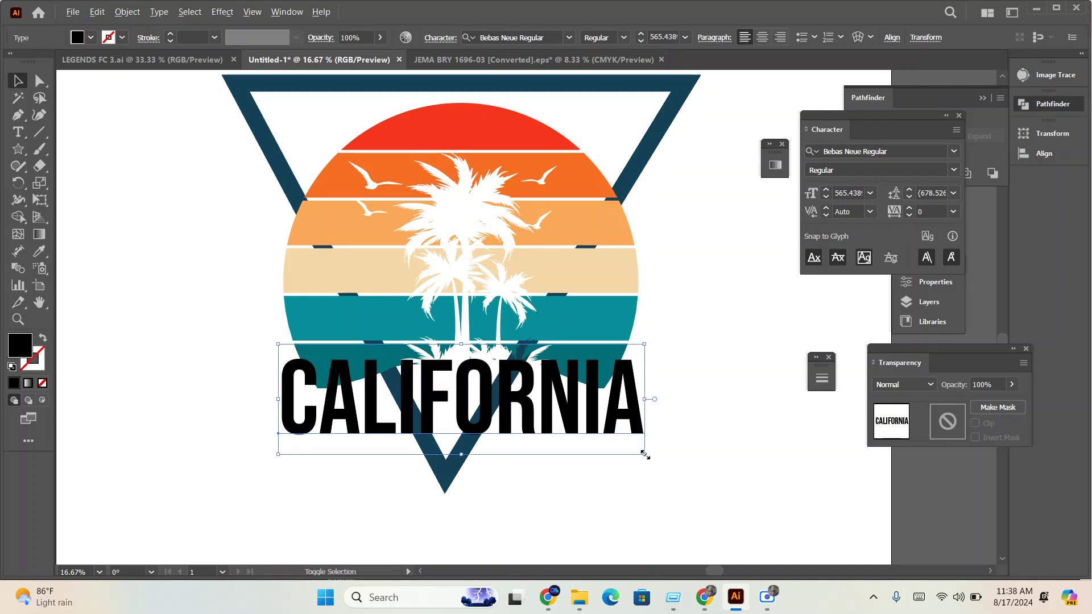
drag(644, 454, 602, 440)
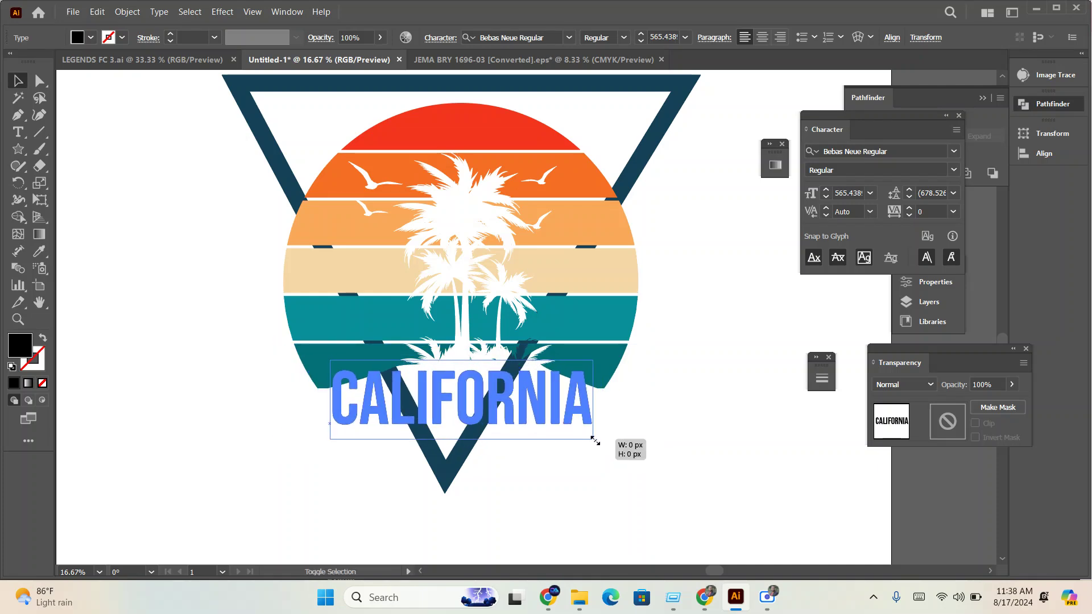
- Switch CALIFORNIA to Baloo Bhai Regular, resize it over the sun, and create outlines
click(953, 151)
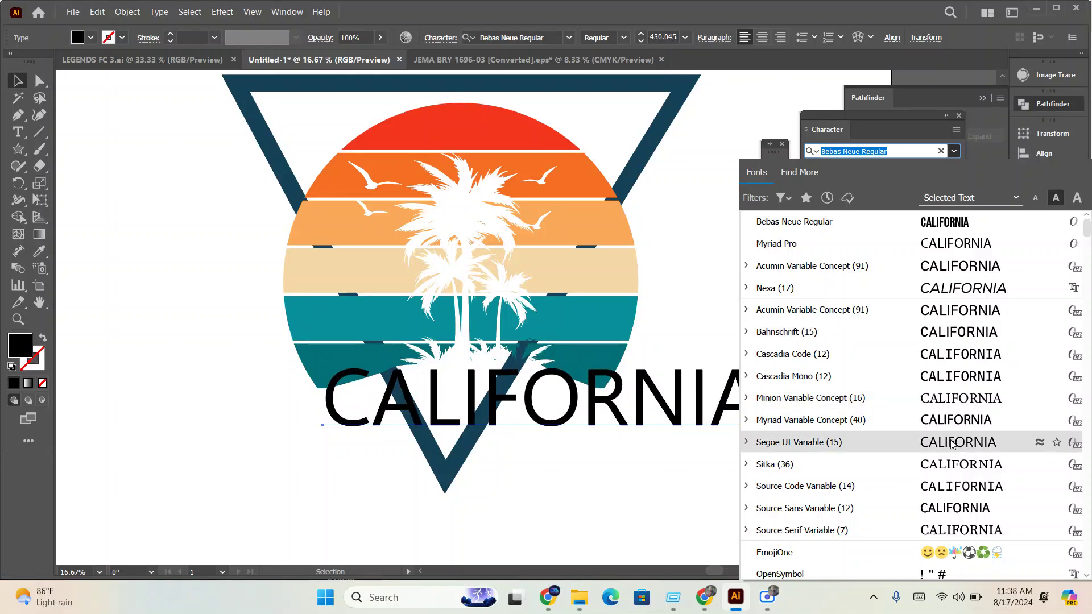
scroll(953, 444, down, 3)
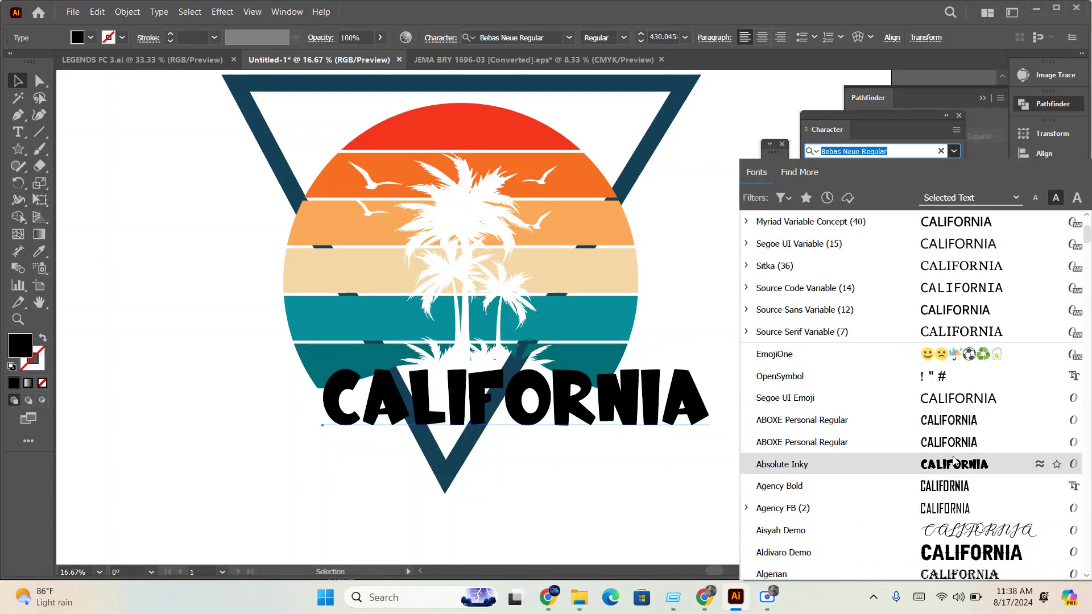
scroll(957, 489, down, 4)
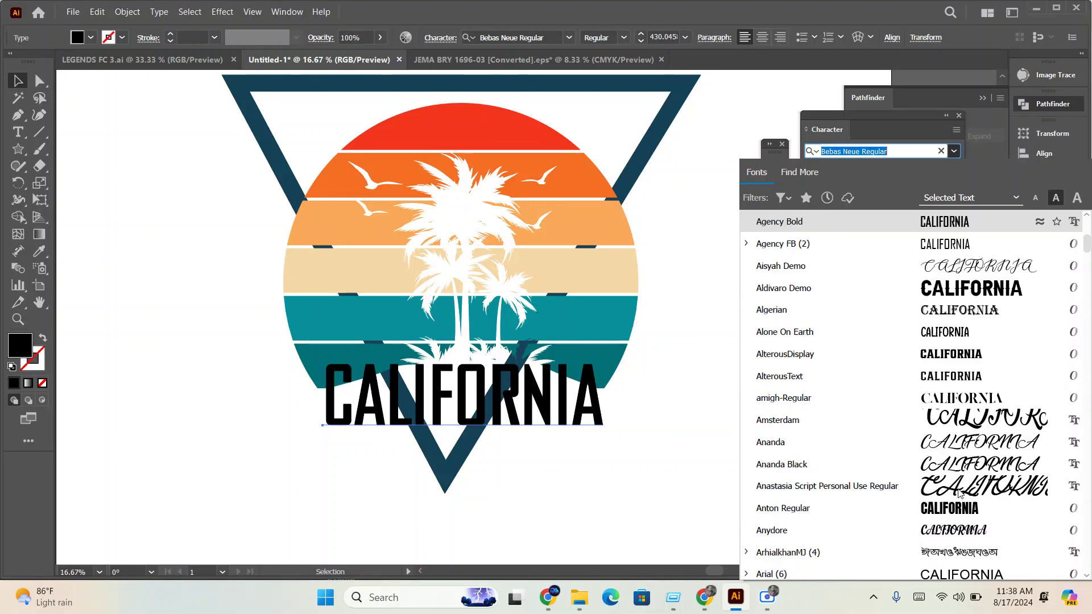
scroll(961, 512, down, 4)
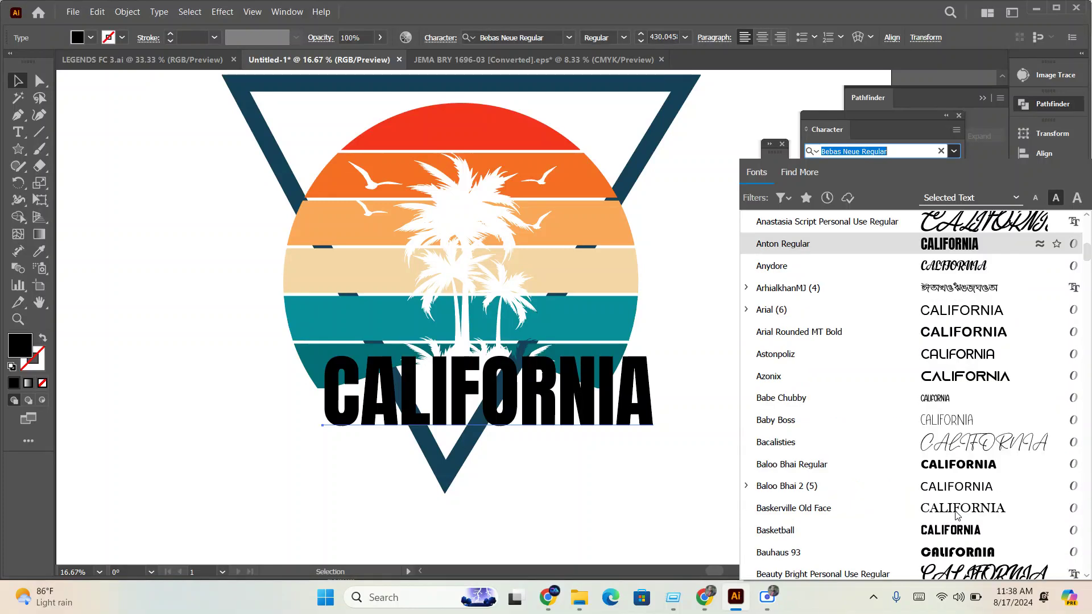
click(970, 464)
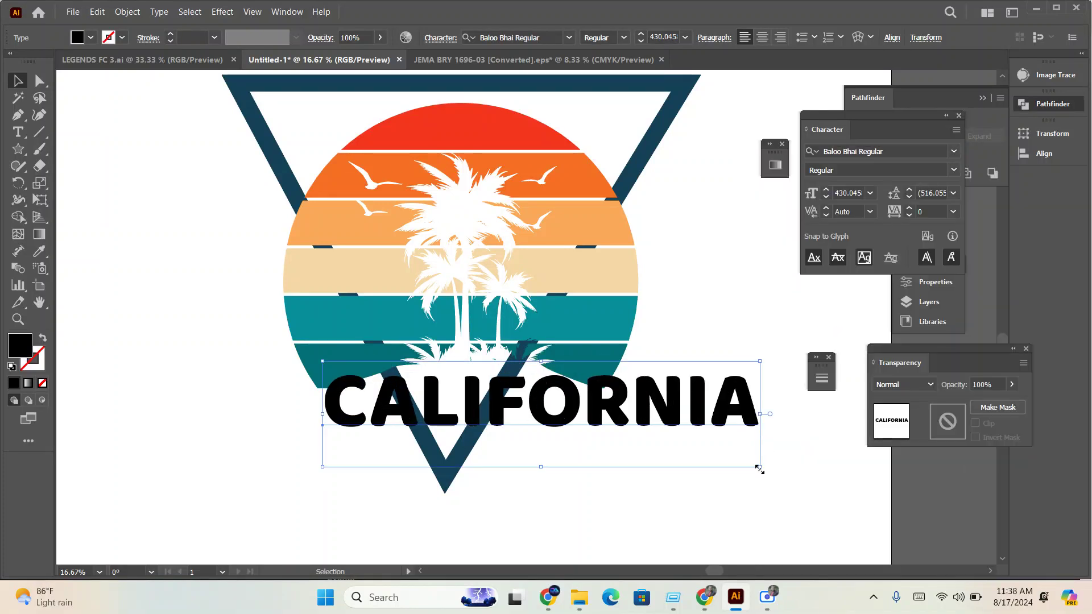
mouse_move(759, 469)
mouse_down()
mouse_move(663, 428)
mouse_move(572, 425)
mouse_move(617, 449)
mouse_up()
scroll(574, 452, up, 1)
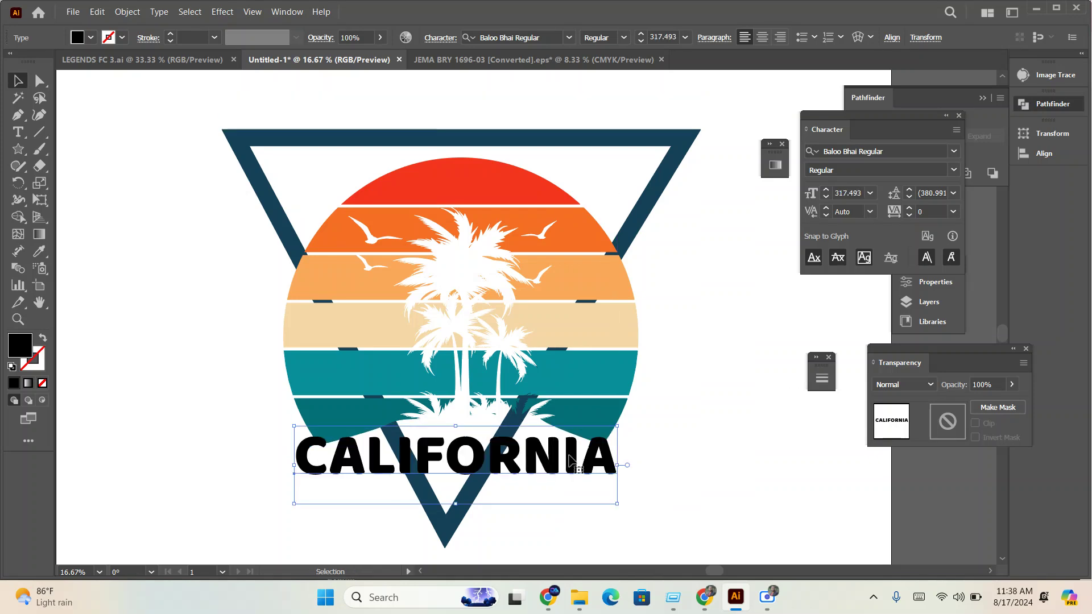
key(ctrl+shift+o)
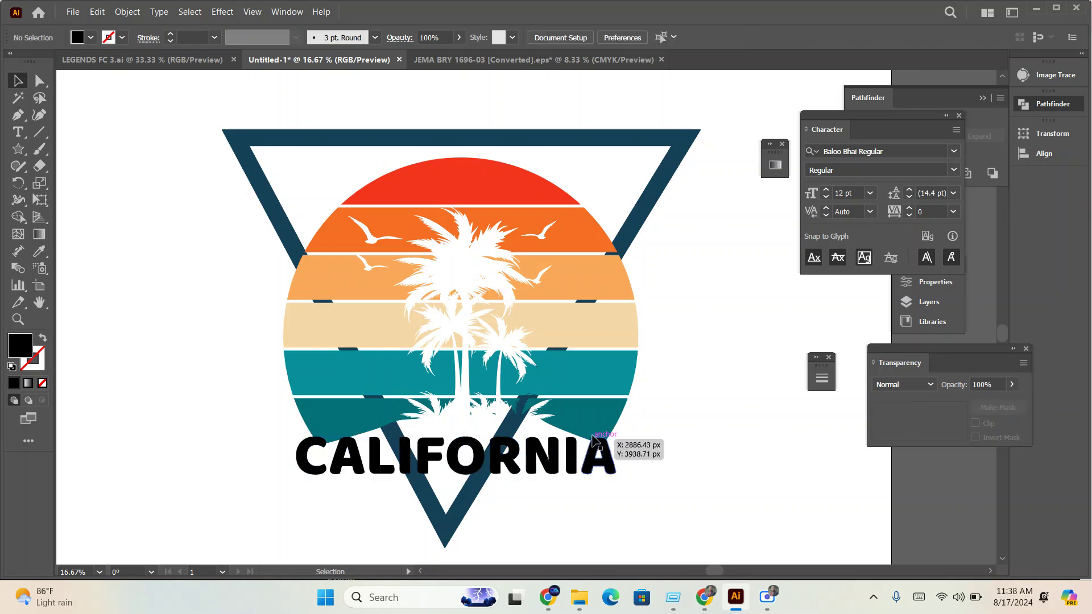
- Horizontally centre the CALIFORNIA lettering on the sunset circle
click(593, 422)
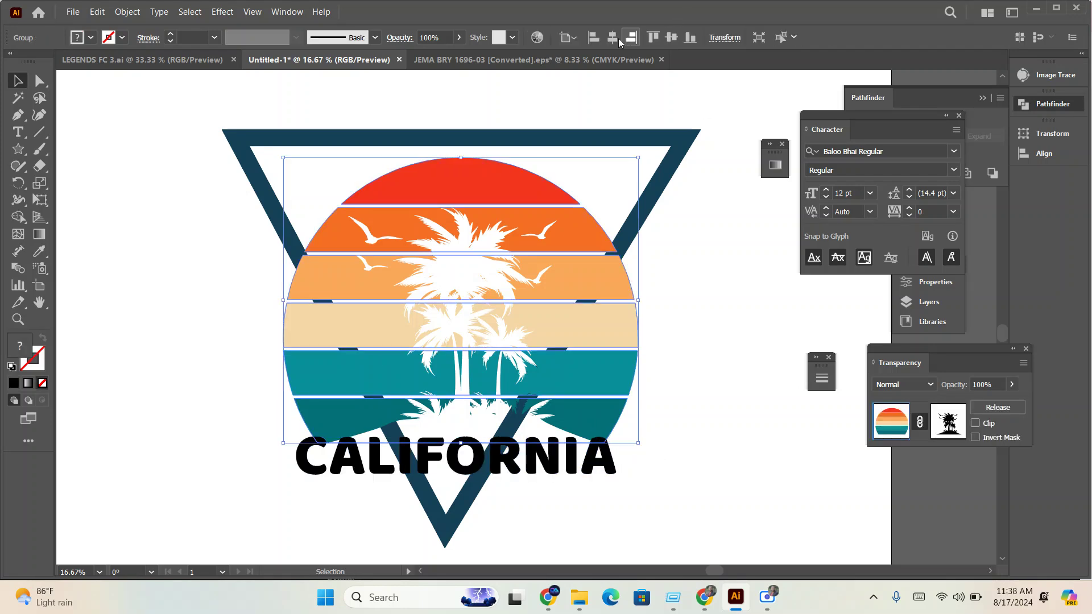
drag(594, 421, 606, 421)
click(713, 381)
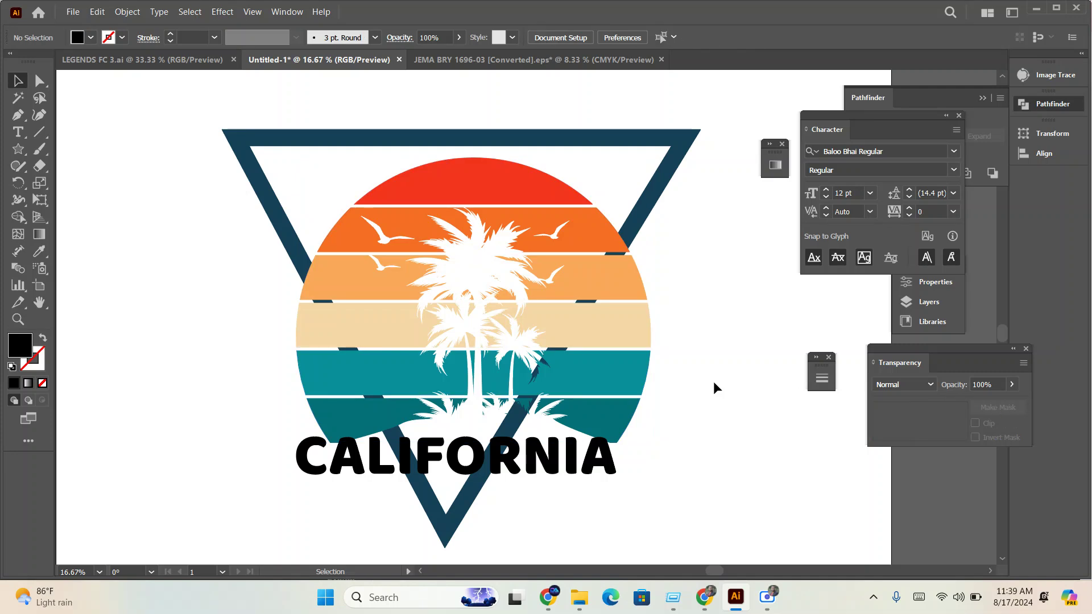
key(ctrl+z)
click(597, 455)
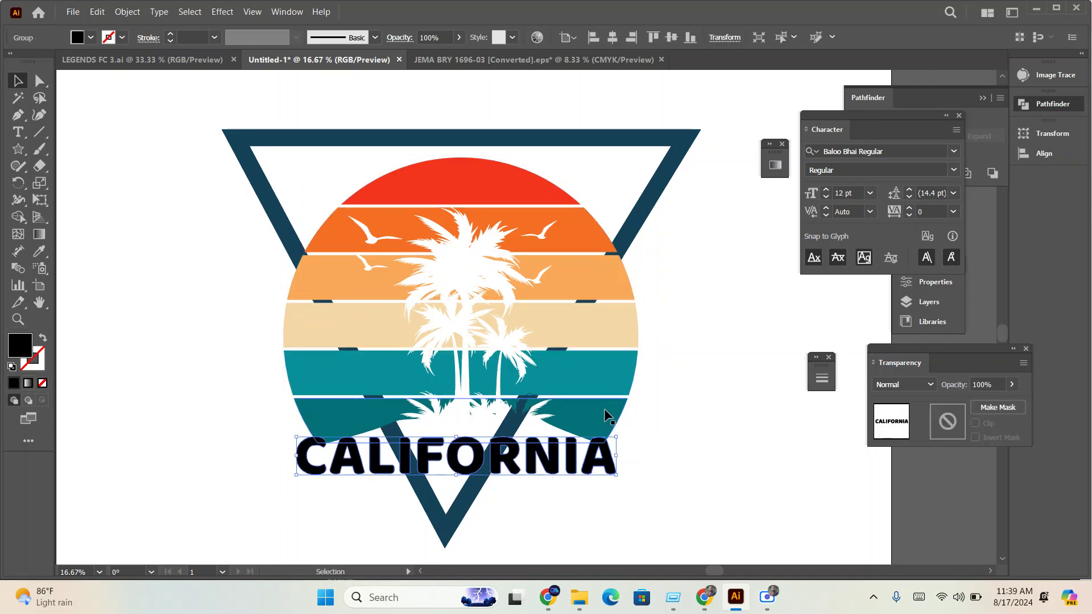
shift+click(604, 408)
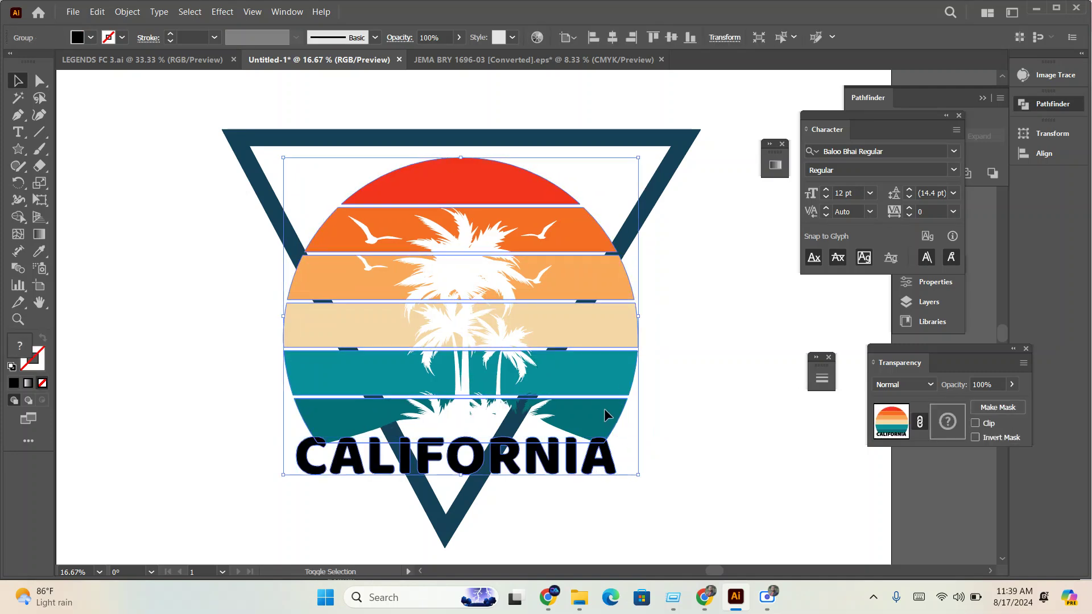
click(612, 37)
- Nudge CALIFORNIA slightly lower beneath the sunset circle
click(713, 422)
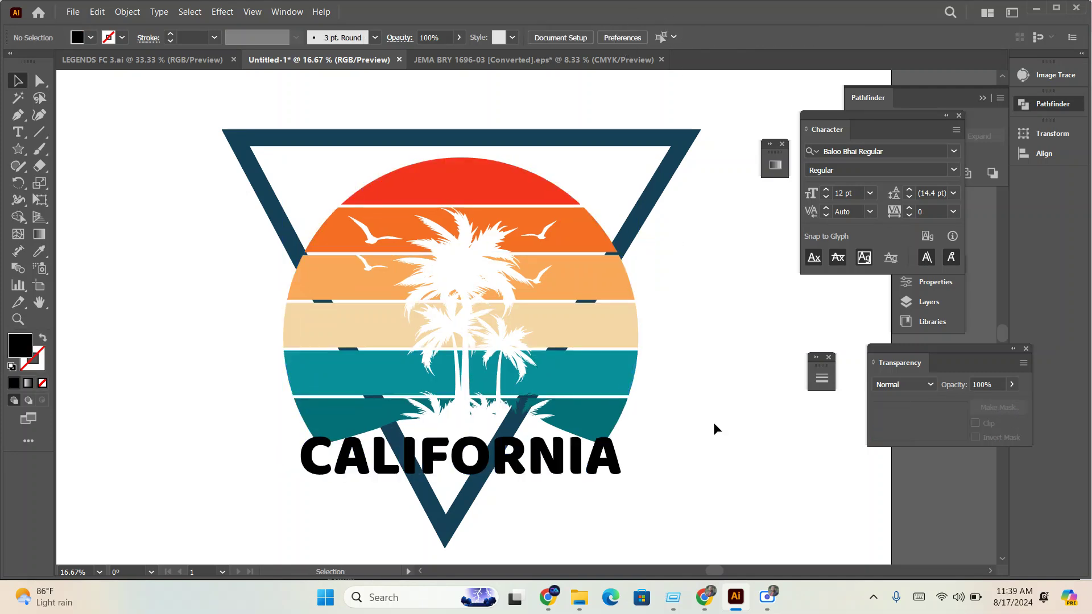
click(607, 472)
key(Down)
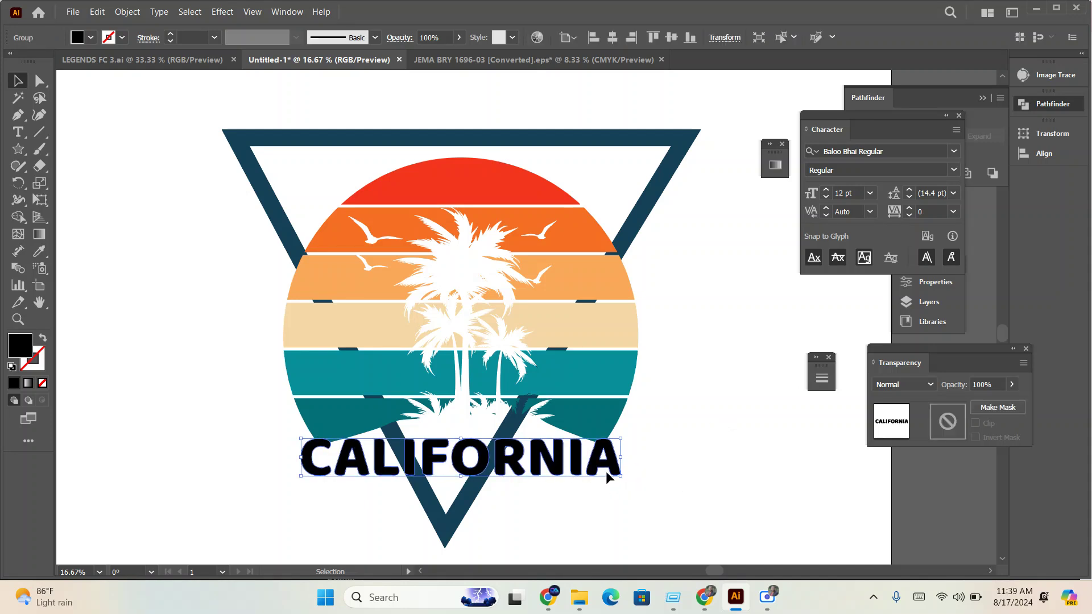
key(Down)
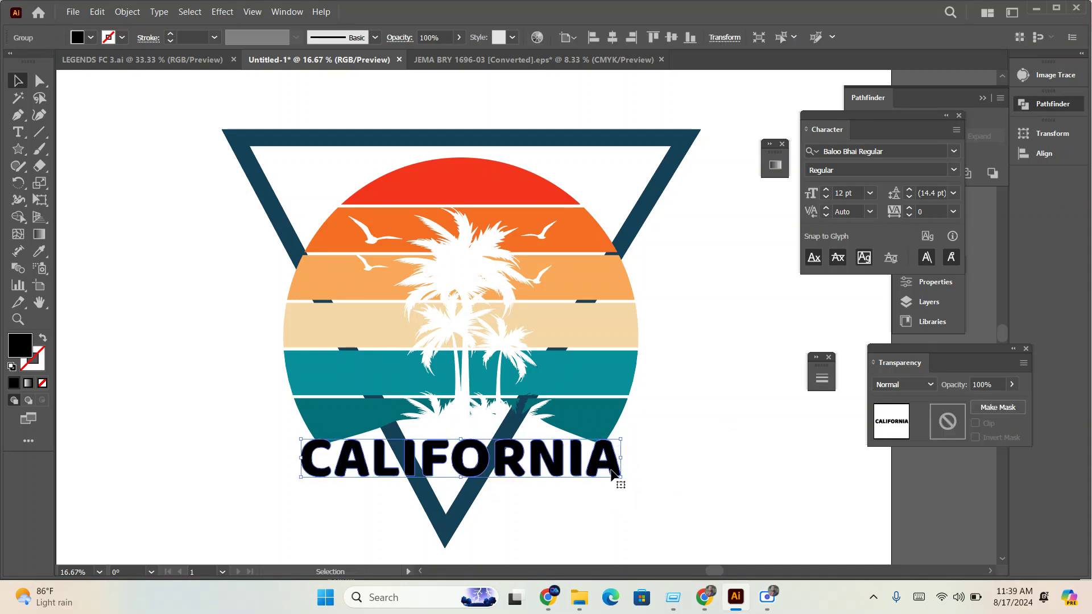
drag(612, 472, 597, 488)
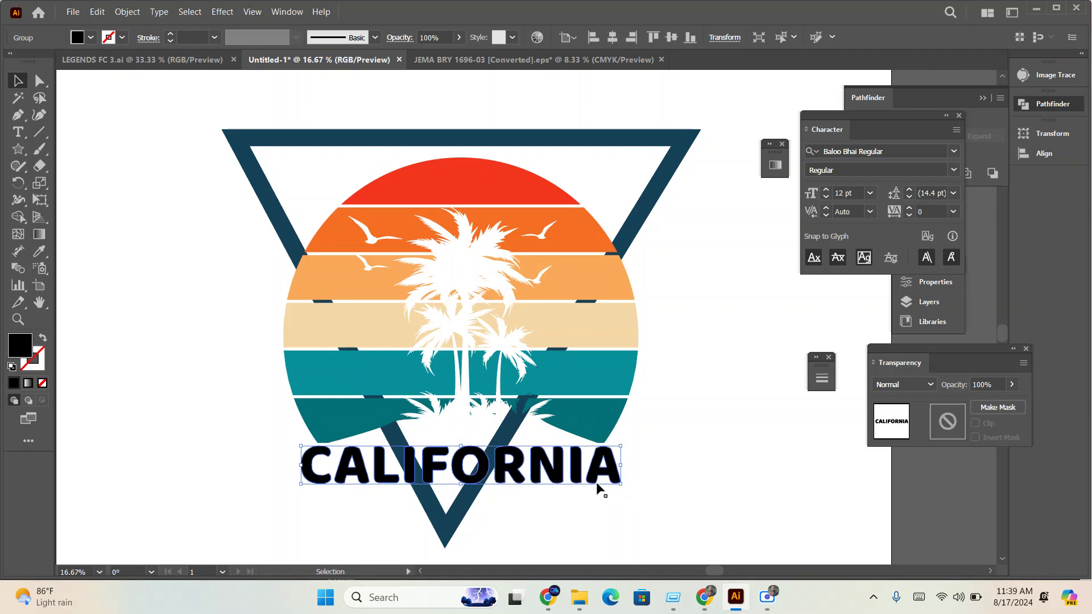
- Vertically centre the sunset and CALIFORNIA artwork on the triangle, then shift it up slightly
shift+click(588, 421)
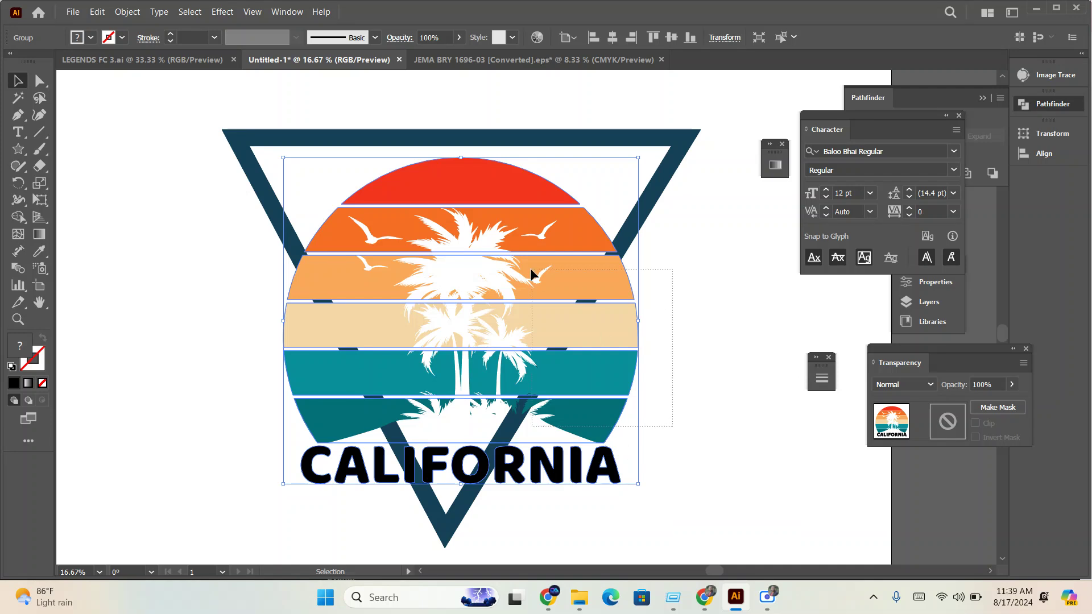
shift+click(637, 222)
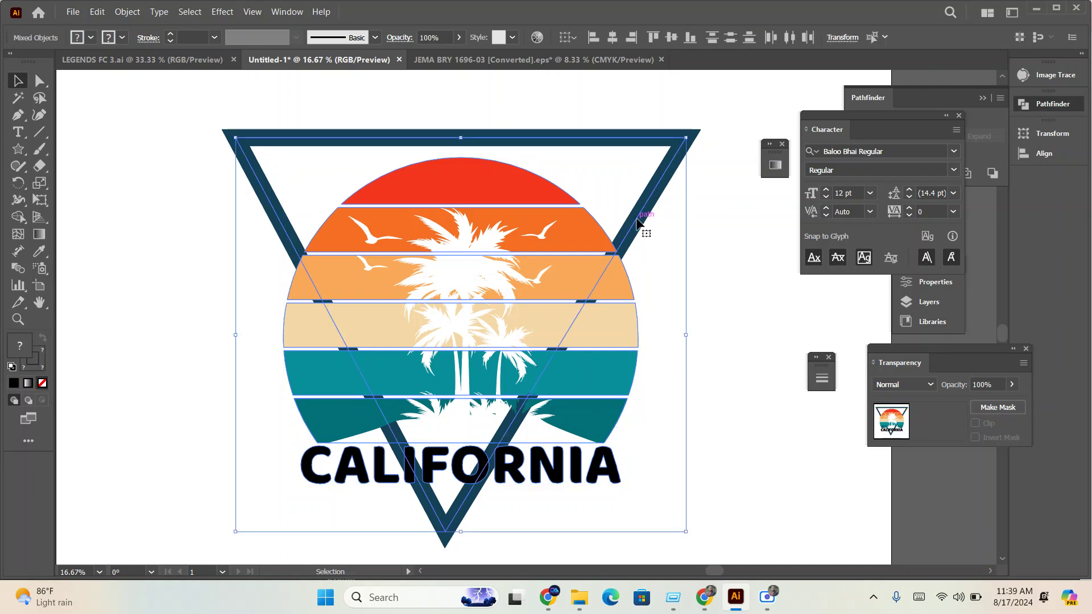
click(671, 37)
click(697, 318)
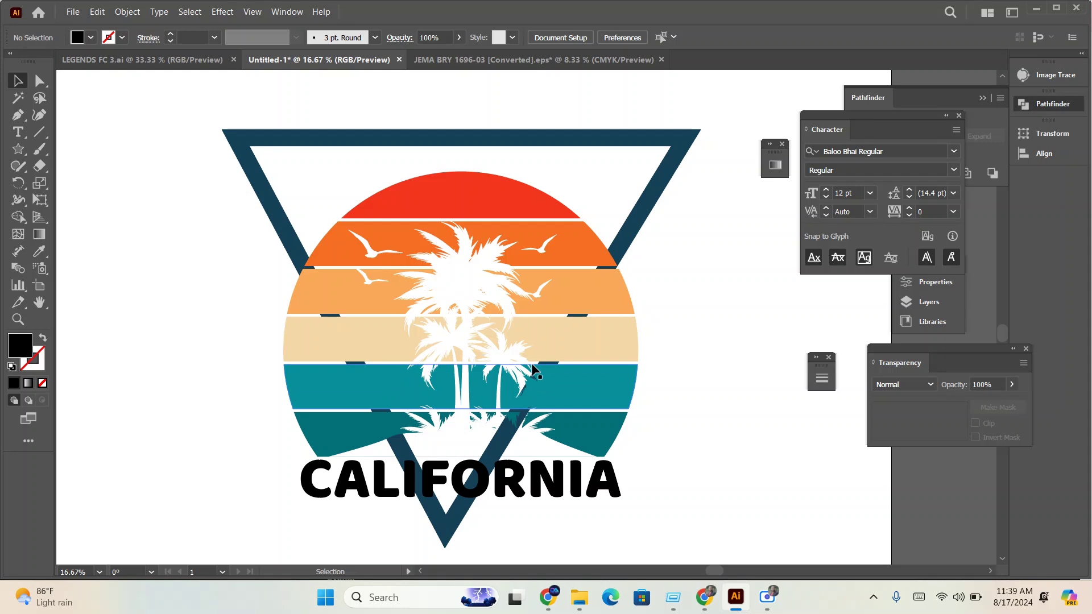
click(520, 282)
key(Up)
key(Up)
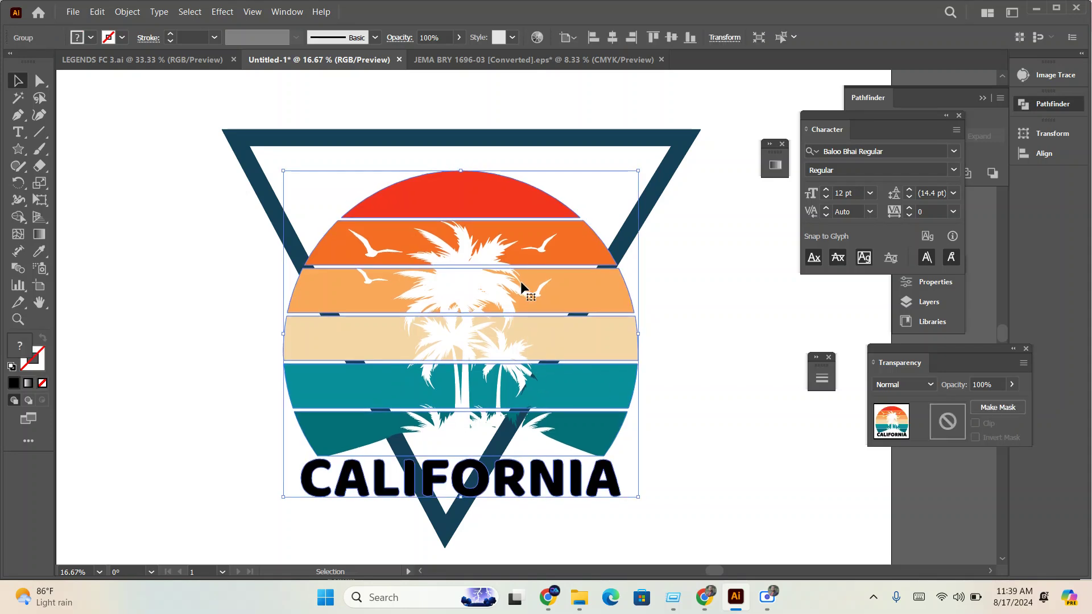
key(Up)
key(Up)
key(Up)
key(Up)
key(Up)
key(Up)
key(Up)
key(Up)
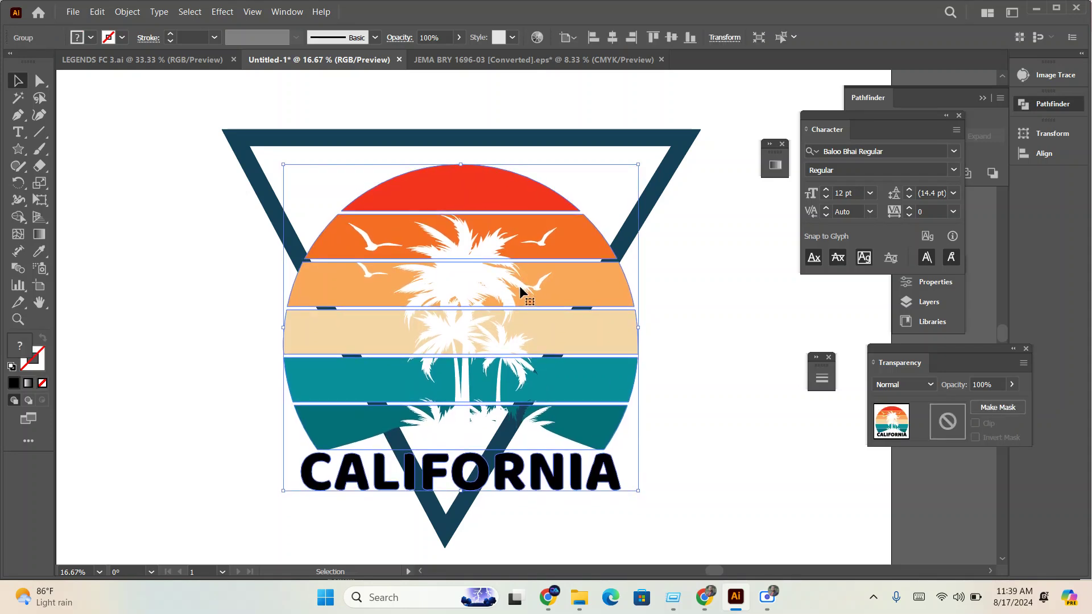
key(Up)
- Thin the triangle outline's stroke to 59 pt and select the sunset circle artwork
click(678, 152)
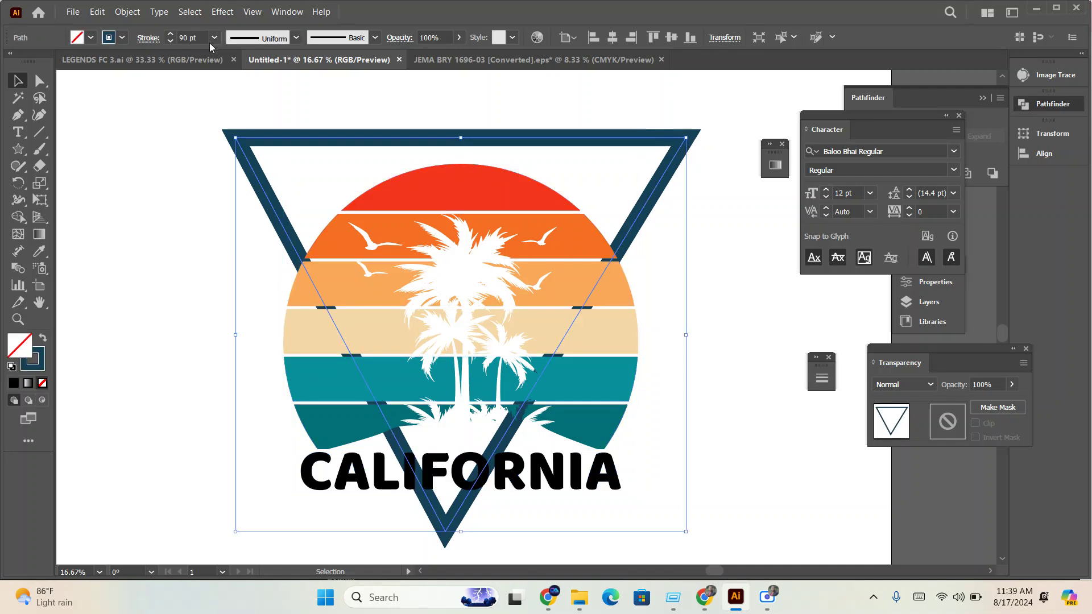
scroll(209, 43, down, 7)
scroll(207, 44, down, 7)
scroll(205, 44, down, 6)
scroll(203, 44, down, 6)
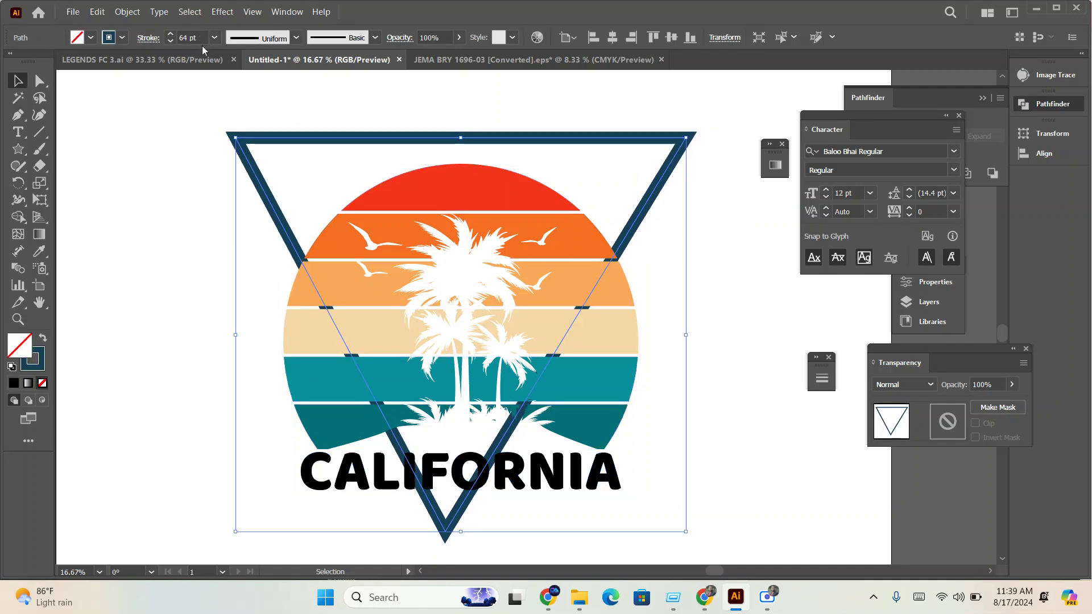
scroll(203, 45, down, 5)
click(664, 442)
scroll(578, 372, down, 2)
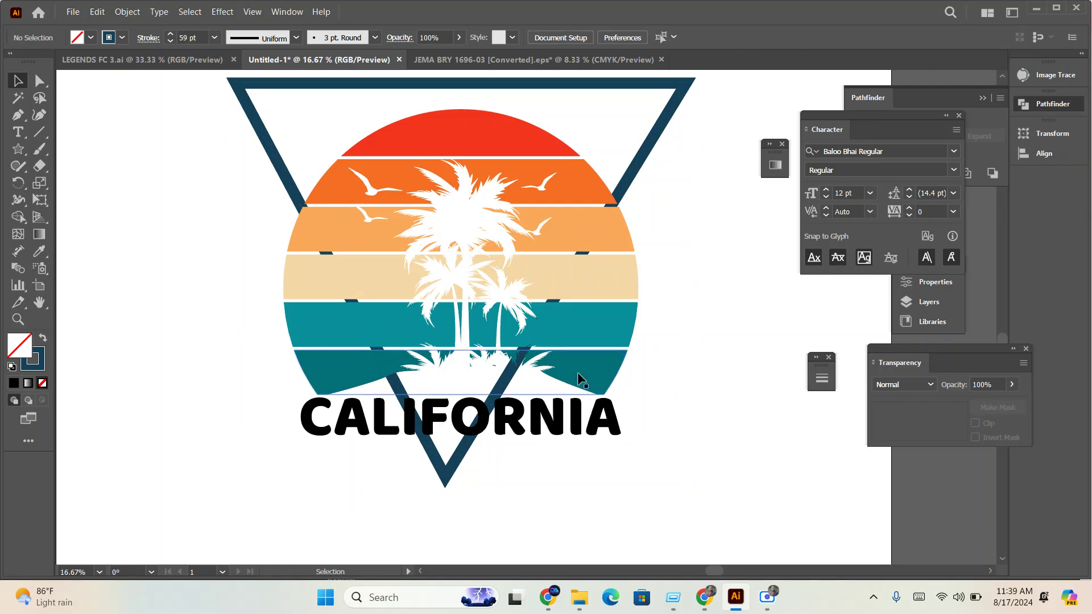
click(572, 362)
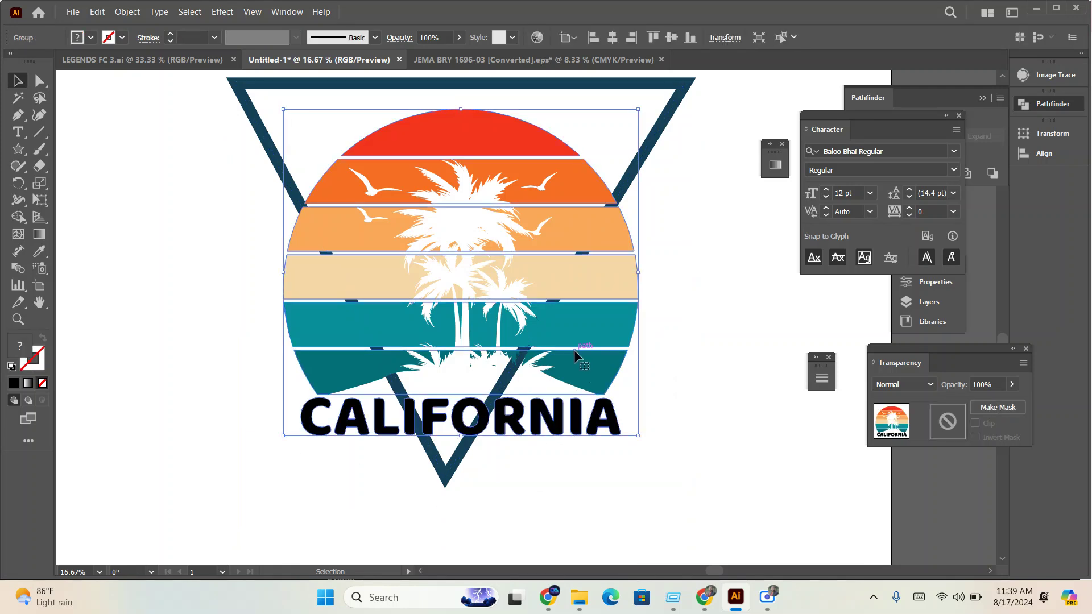
click(127, 12)
mouse_move(143, 366)
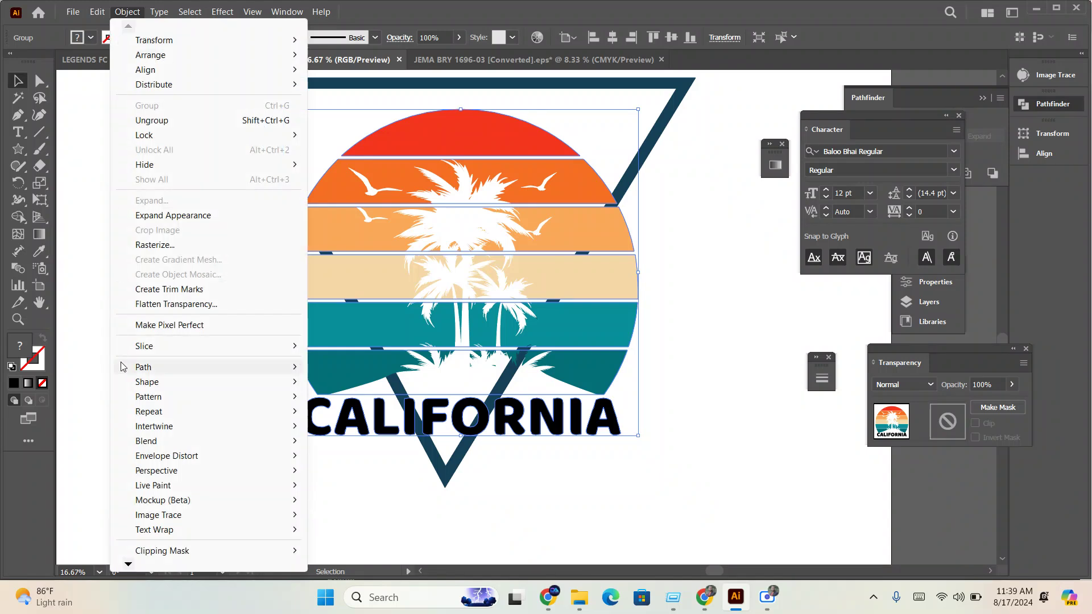
- Offset the sunset and CALIFORNIA paths by 68 px with Round joins
click(364, 417)
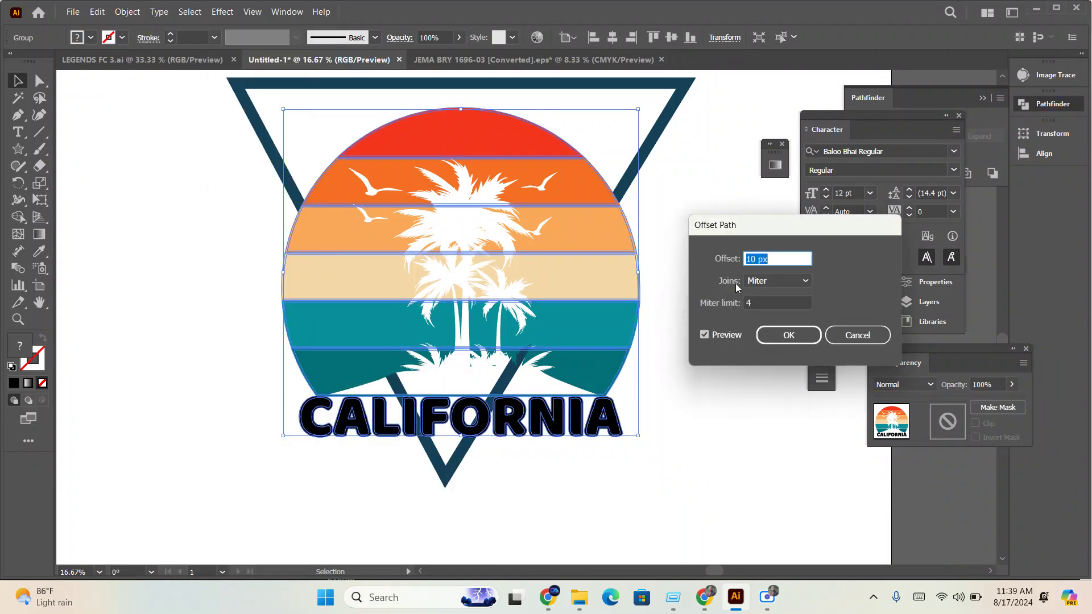
text(15)
scroll(773, 258, up, 10)
scroll(773, 258, up, 10)
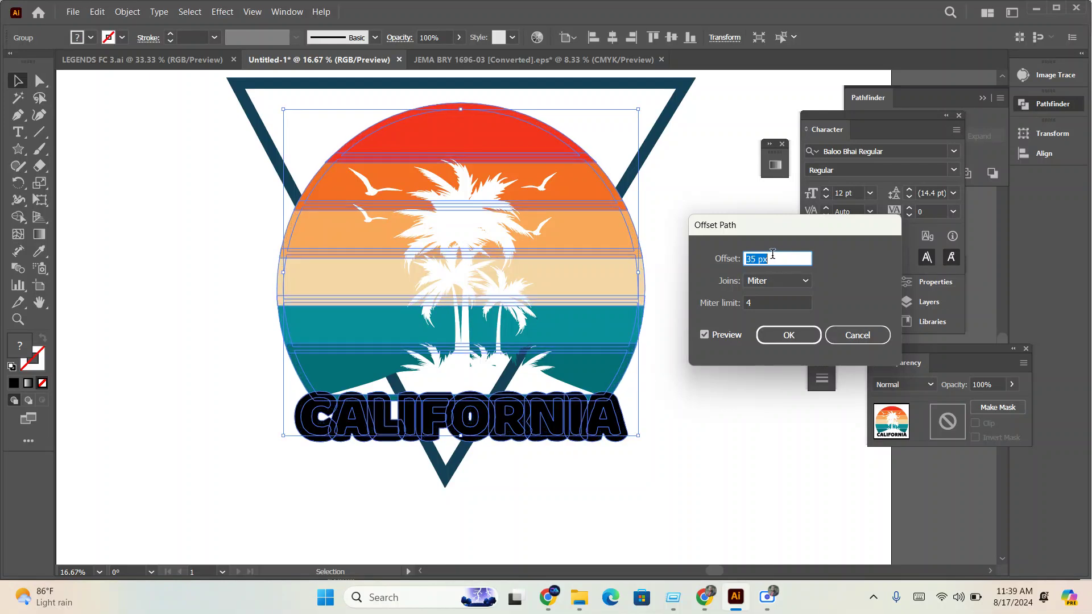
scroll(773, 258, up, 10)
scroll(773, 258, up, 9)
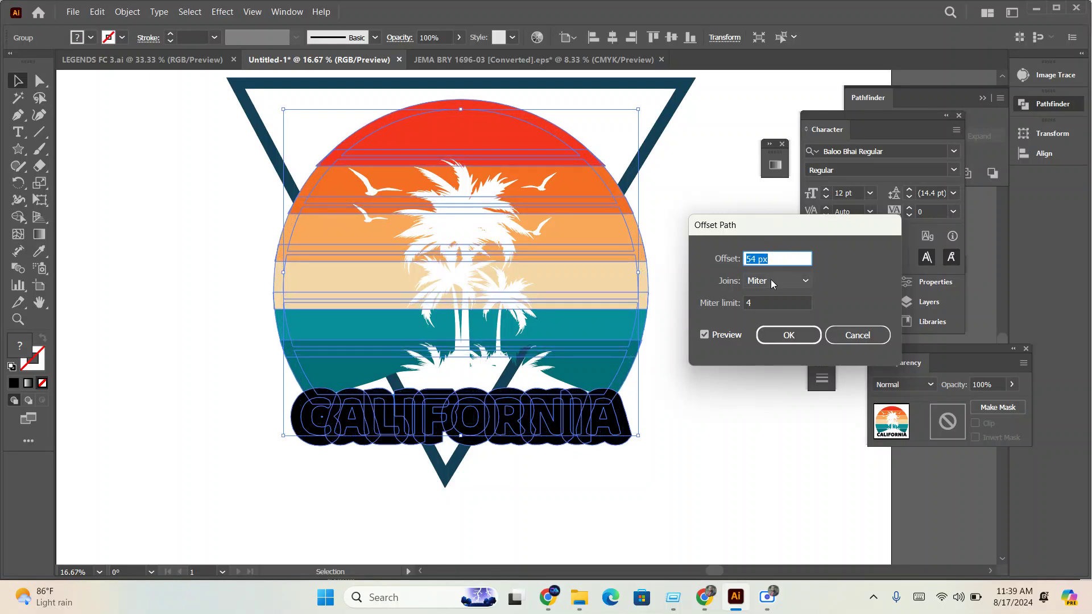
click(772, 282)
click(771, 312)
click(770, 258)
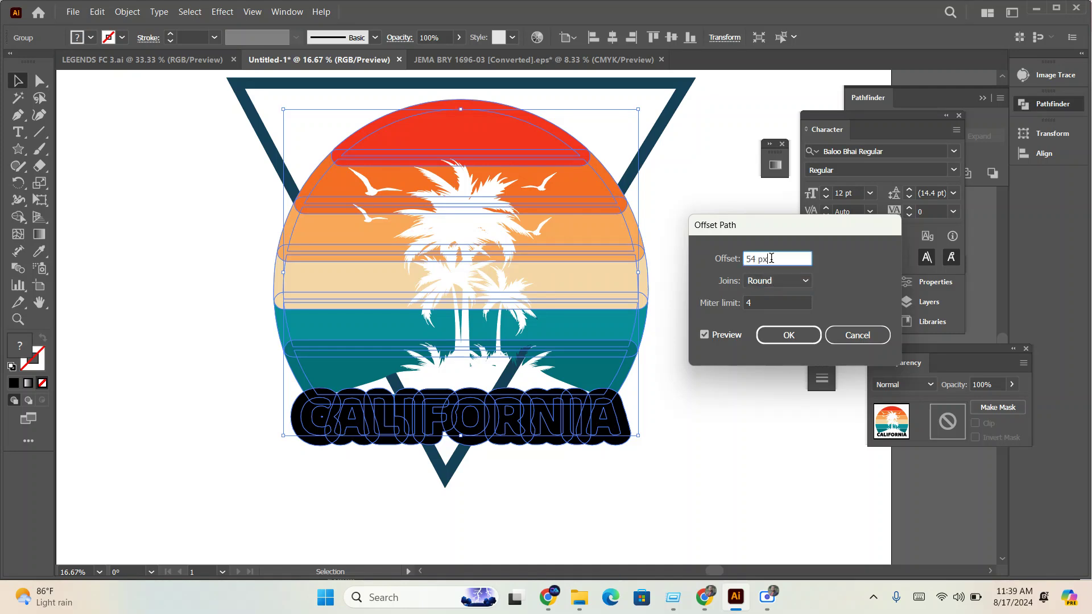
scroll(771, 258, up, 5)
scroll(771, 258, up, 5)
scroll(771, 258, up, 4)
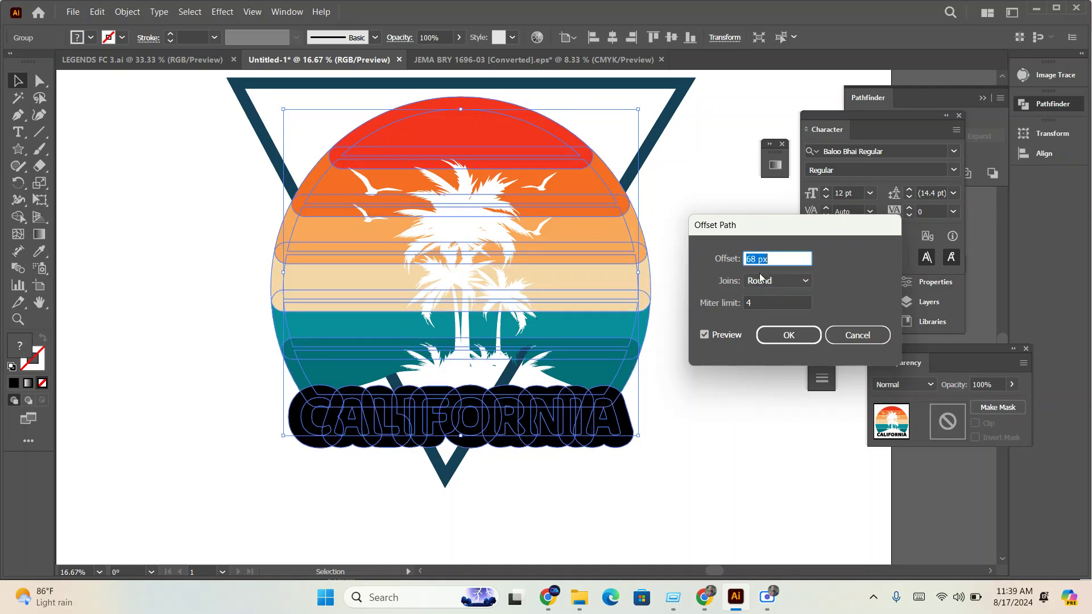
click(781, 340)
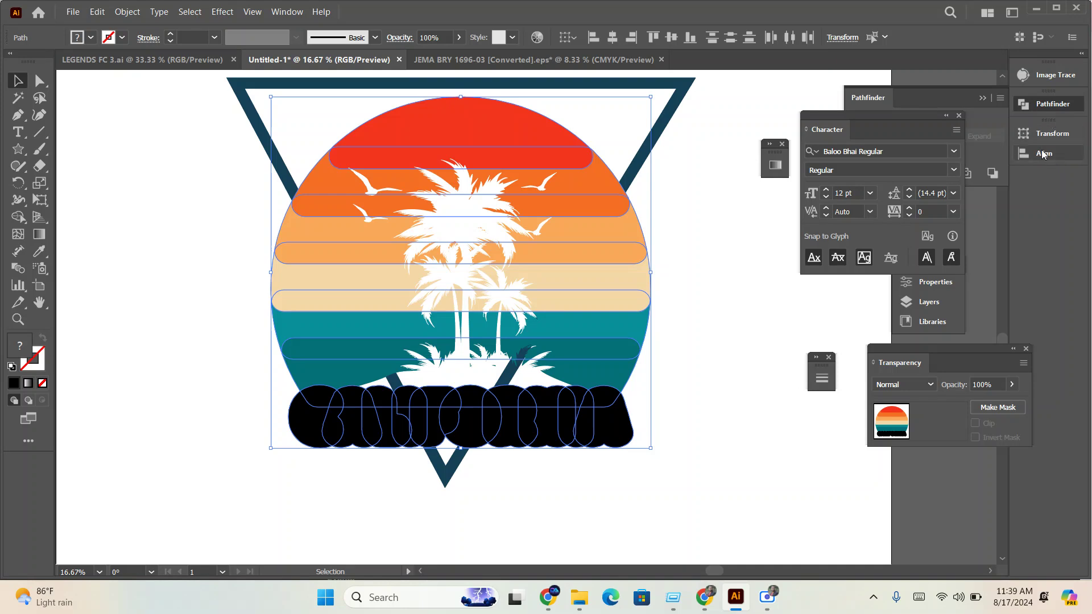
- Unite the offset shapes into one black silhouette and cut it to reuse later
click(1046, 105)
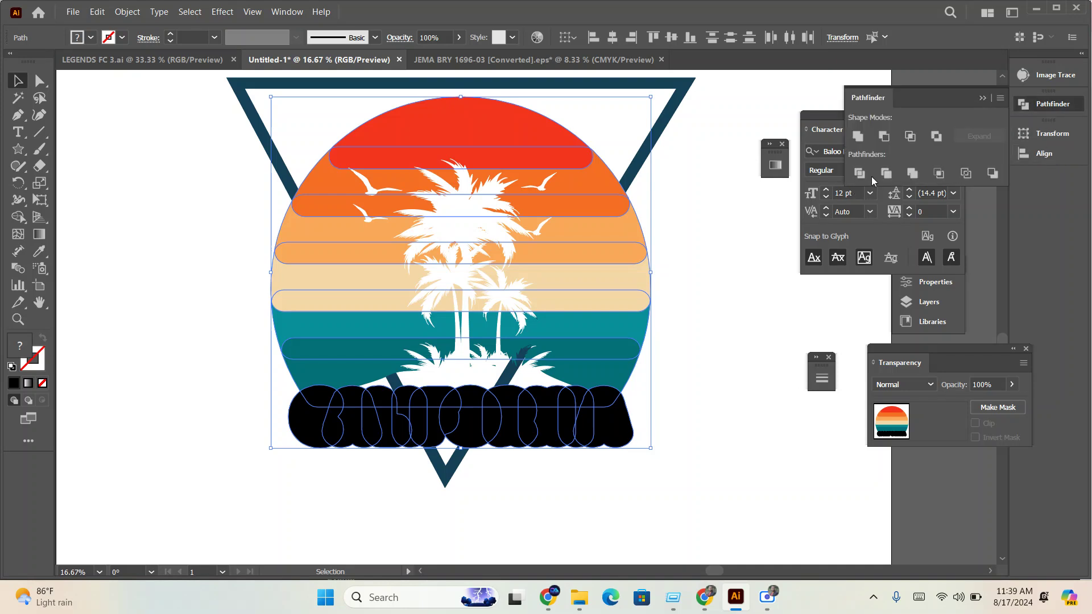
click(858, 136)
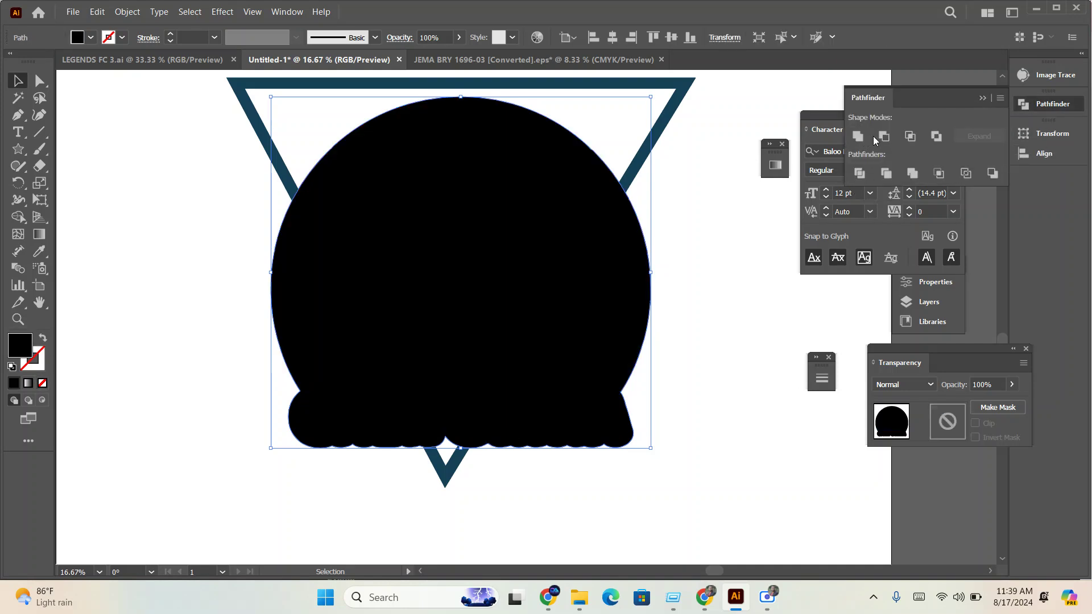
key(Delete)
- Expand the triangle's stroke and mask it with the pasted black silhouette as an opacity mask
click(652, 151)
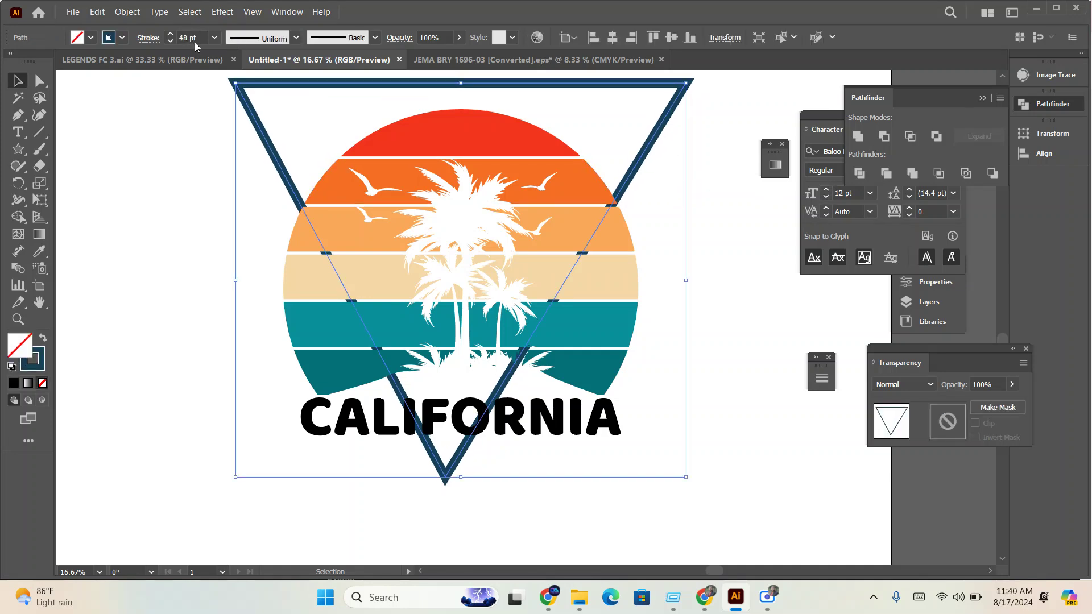
click(128, 11)
click(155, 200)
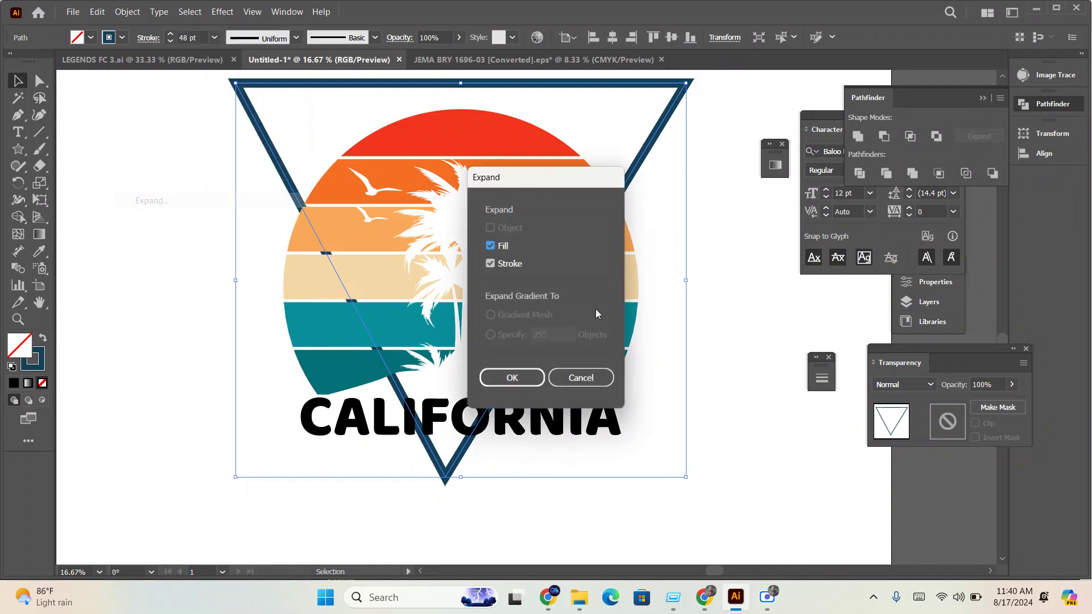
click(504, 378)
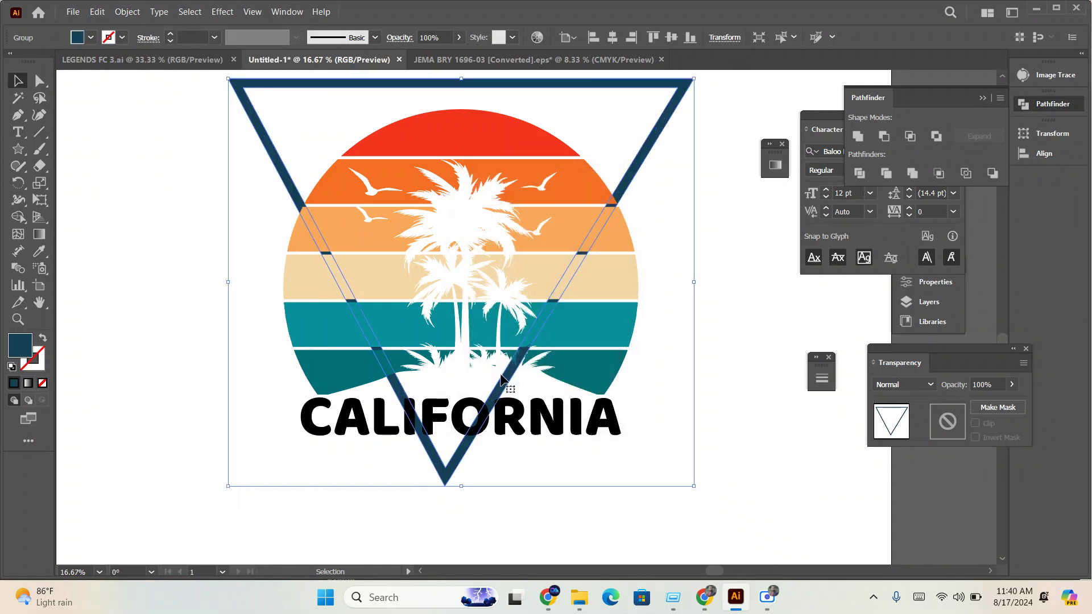
click(946, 422)
click(986, 428)
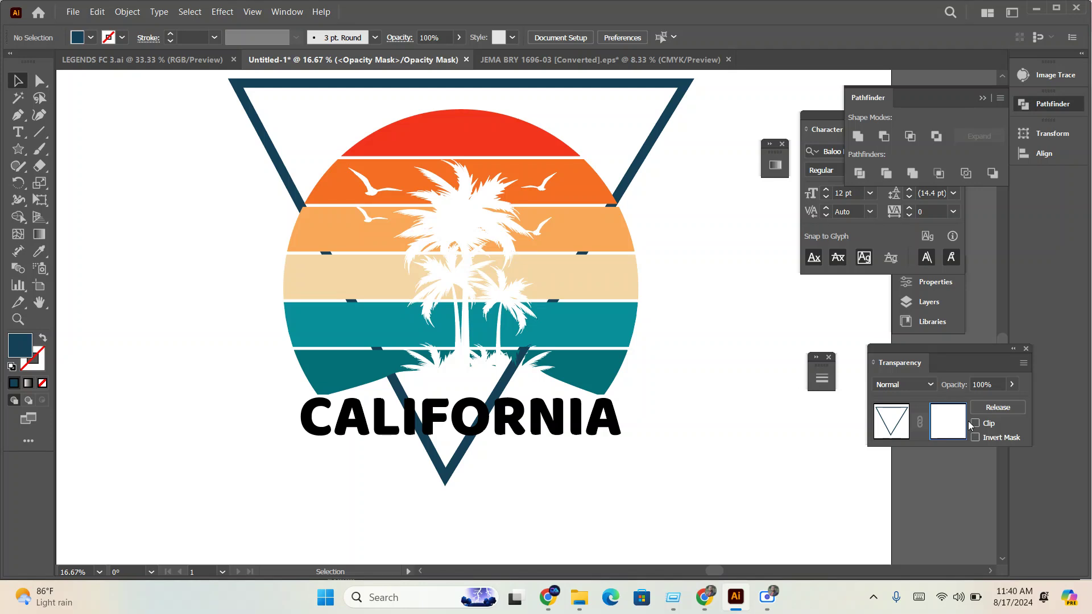
key(ctrl+f)
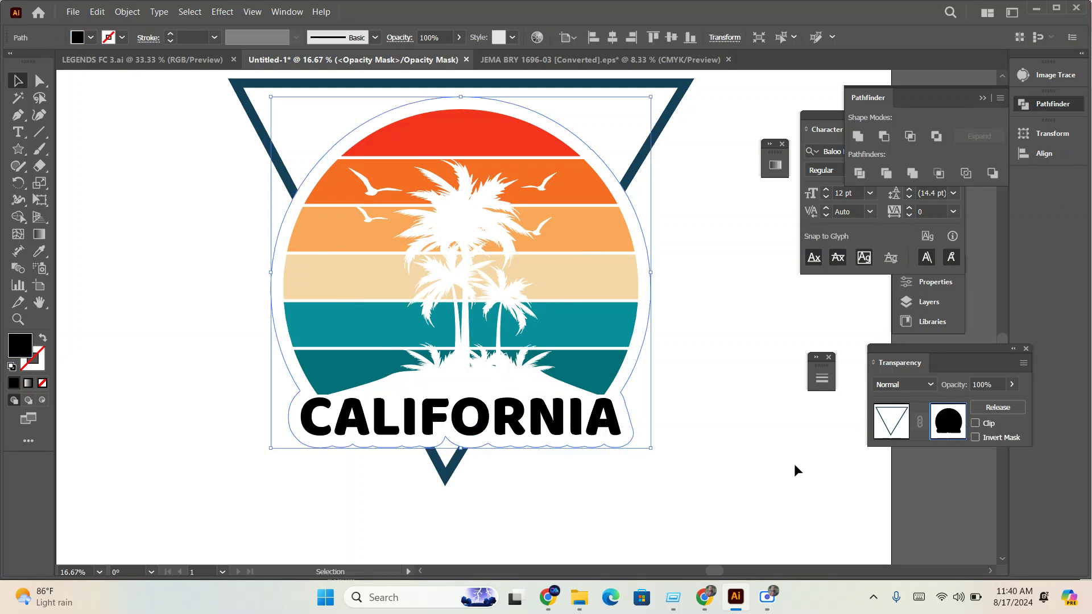
click(904, 426)
click(535, 453)
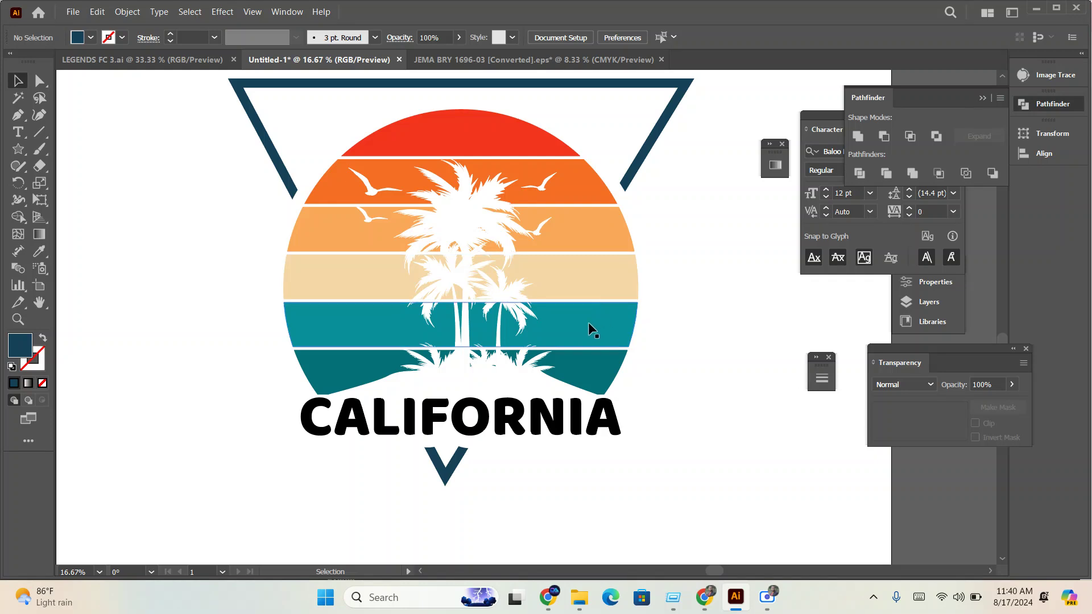
- Colour the masked triangle with the sun's red using the Eyedropper
scroll(510, 392, down, 1)
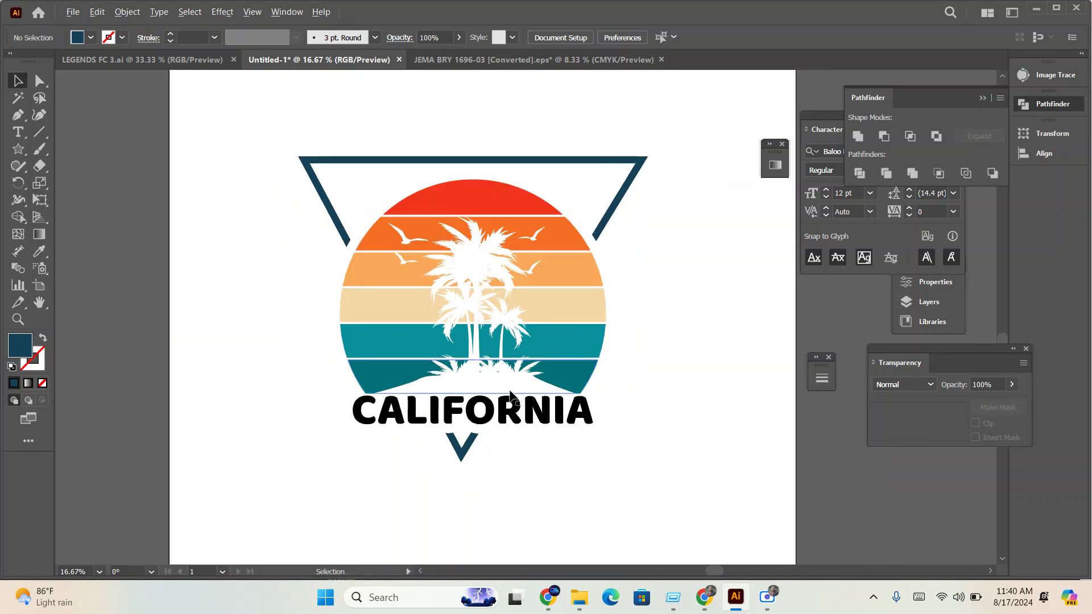
click(517, 161)
click(39, 251)
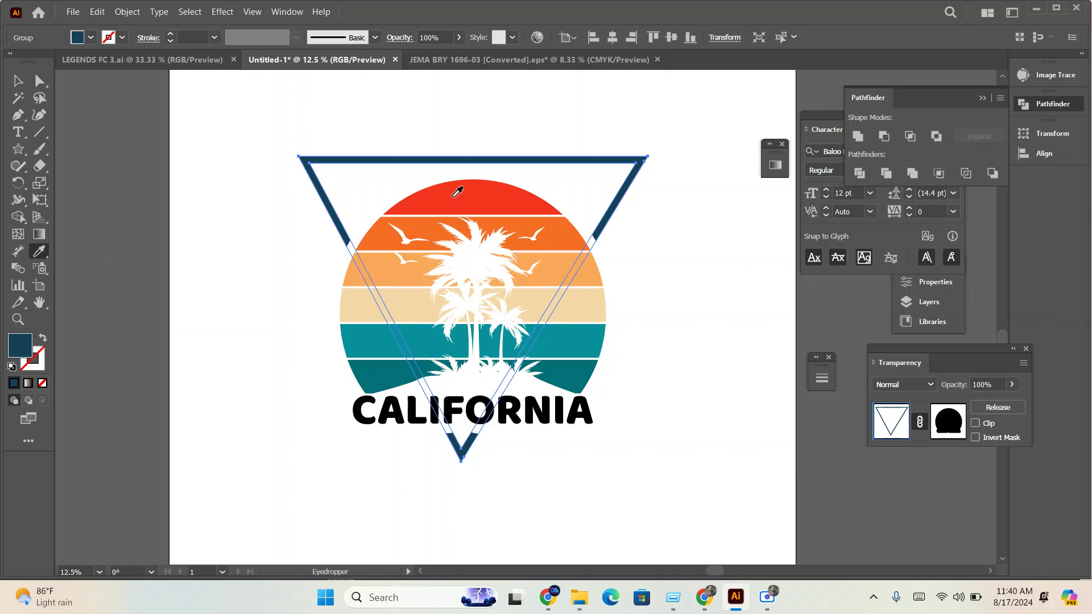
click(506, 186)
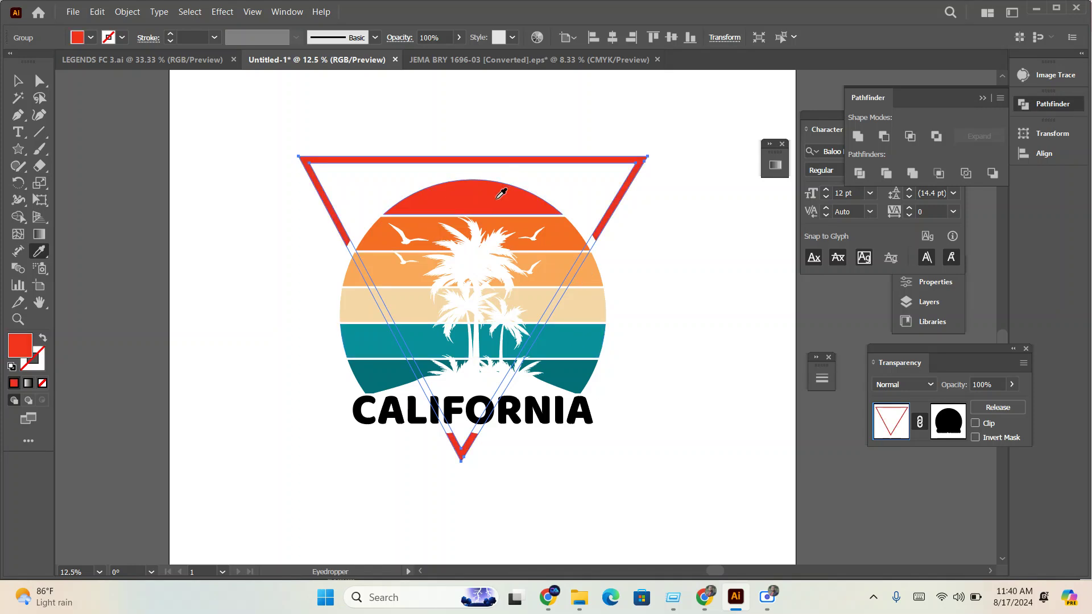
click(18, 81)
click(224, 201)
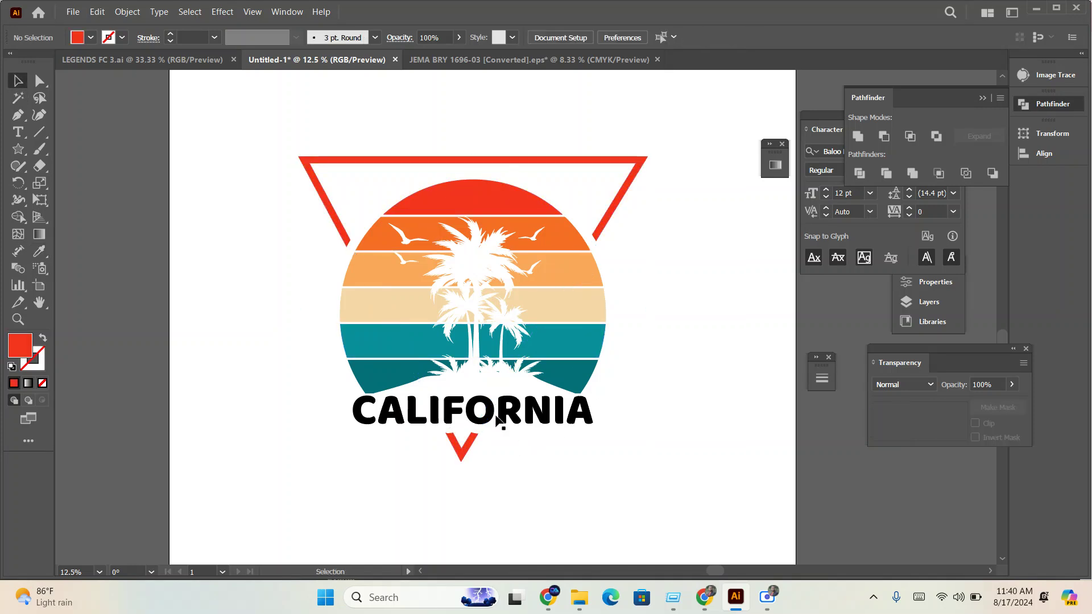
- Inside the group, colour the CALIFORNIA lettering with an orange sampled from a stripe
double_click(498, 421)
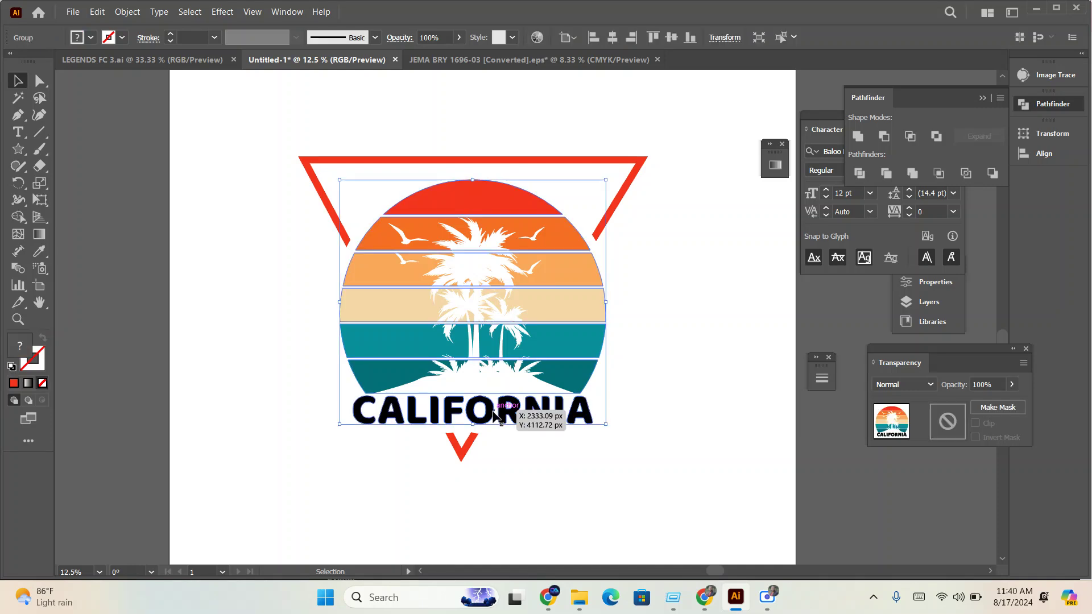
click(38, 257)
click(575, 236)
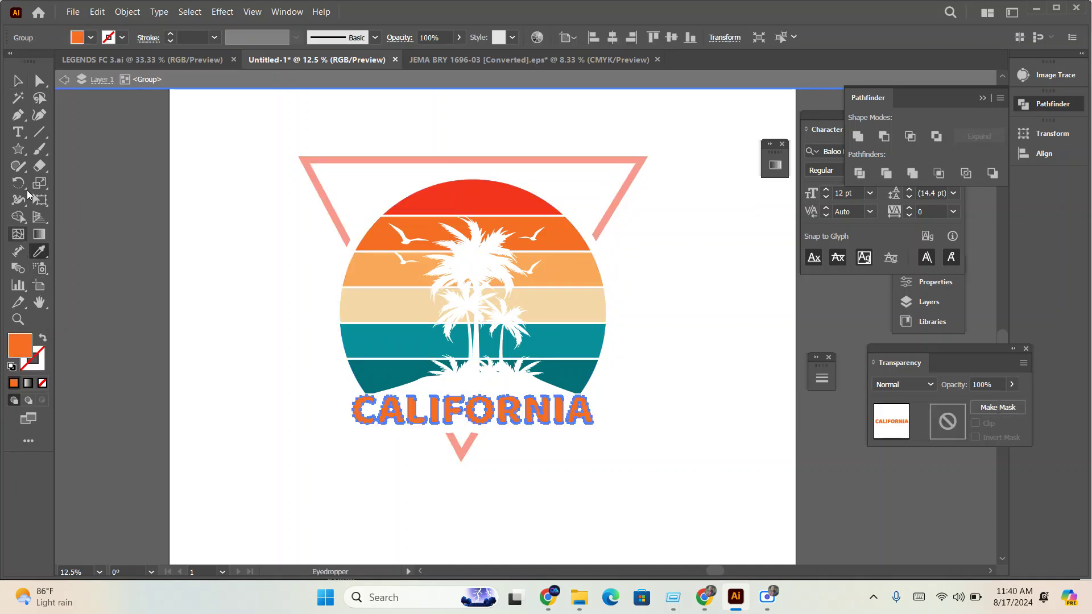
click(18, 82)
double_click(156, 259)
- Draw a black-filled test rectangle covering the artboard behind the California logo
scroll(453, 385, down, 2)
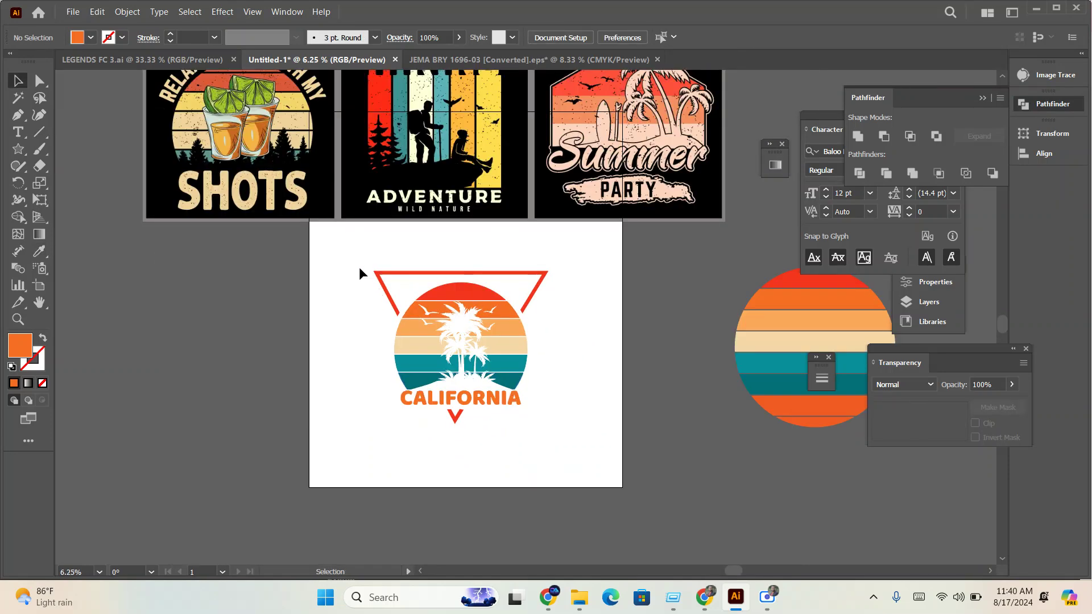
drag(359, 268, 555, 440)
mouse_move(496, 355)
mouse_down()
mouse_move(502, 388)
mouse_move(502, 361)
mouse_up()
drag(18, 165, 80, 149)
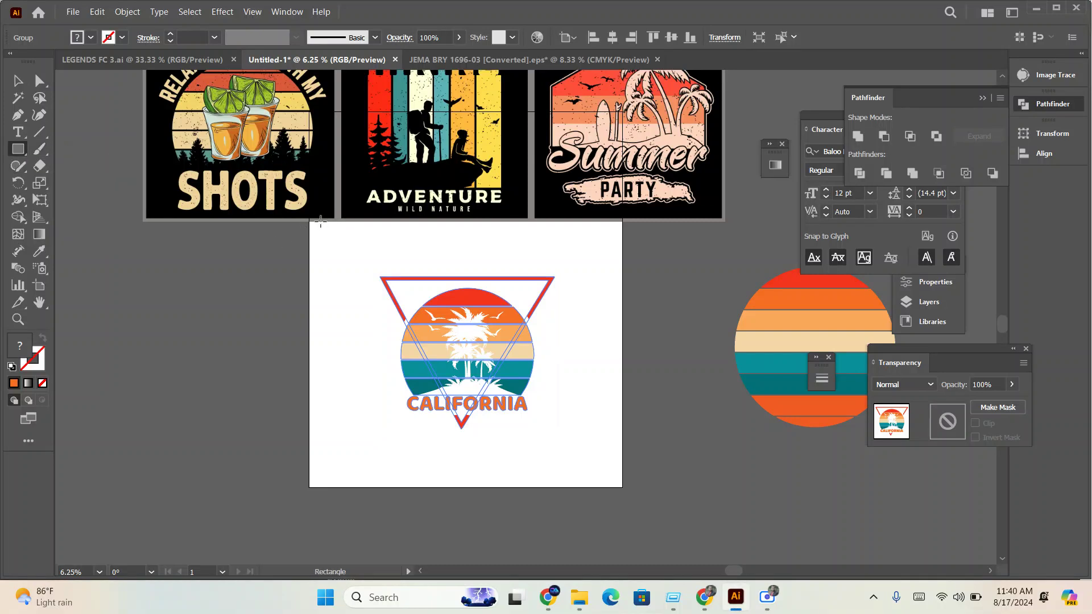
drag(309, 222, 622, 489)
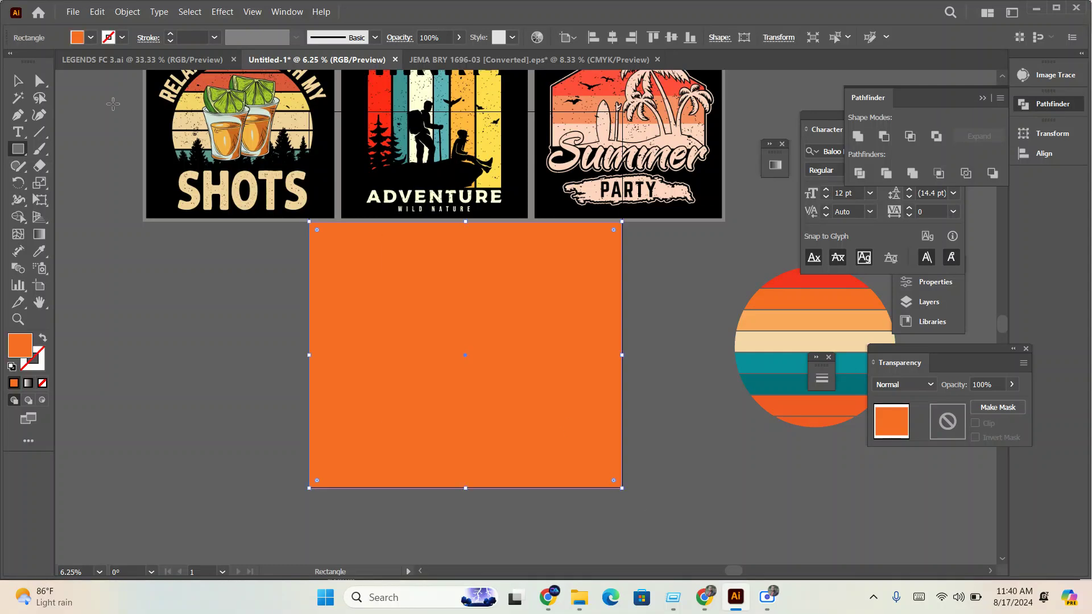
click(78, 37)
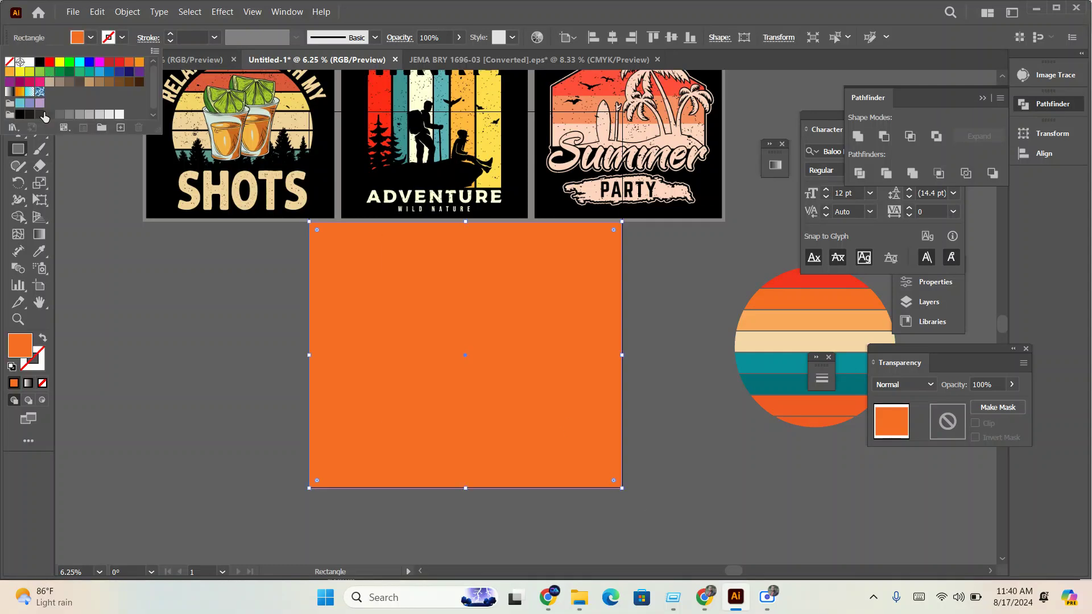
click(45, 116)
click(20, 115)
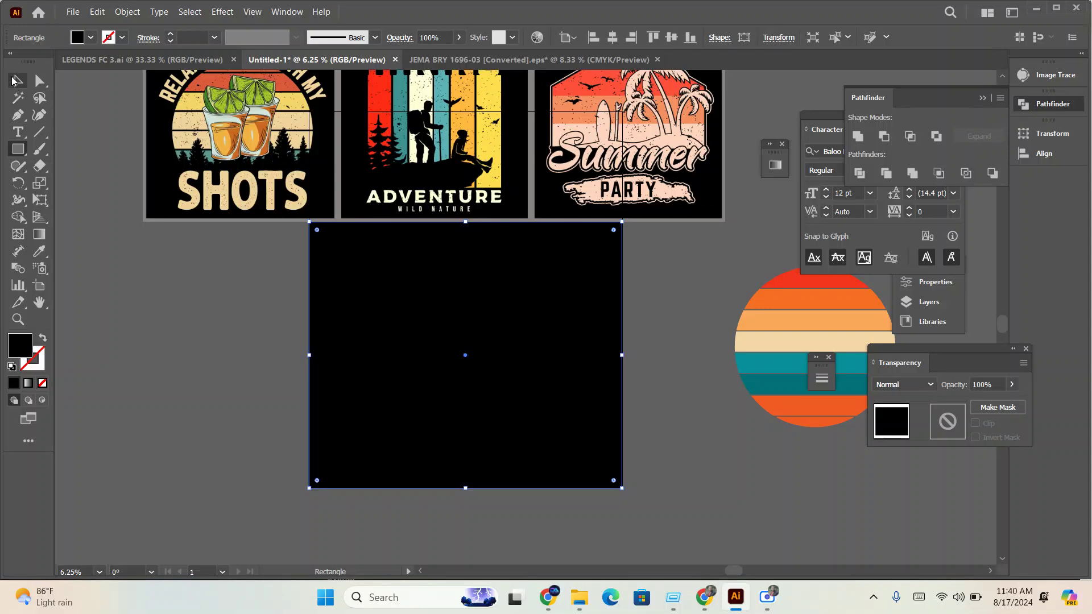
click(13, 80)
key(Delete)
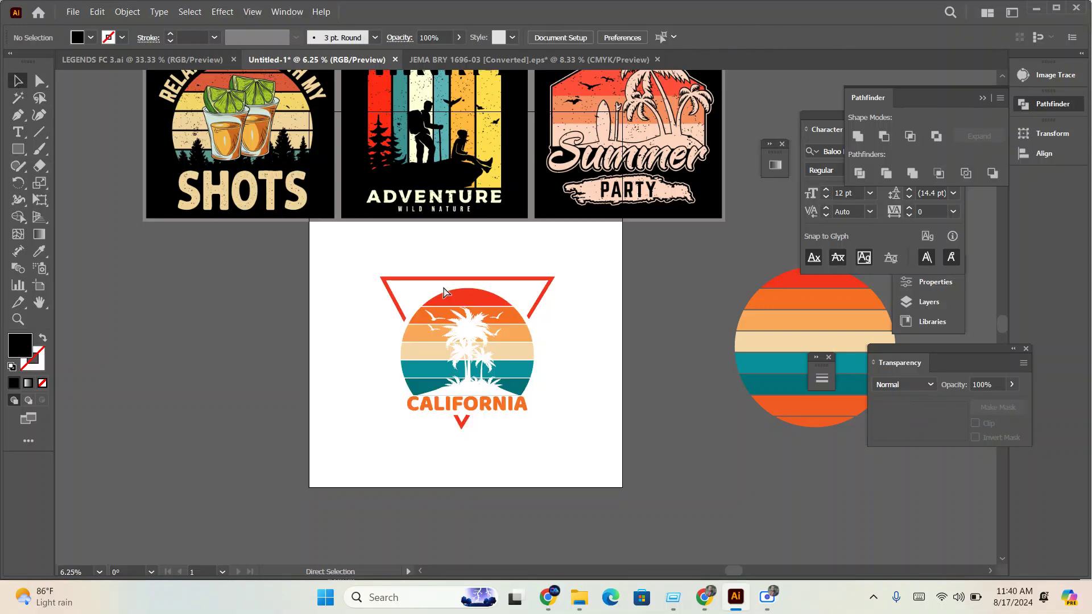
key(ctrl+z)
- Move the strip of other designs up off the artboard and stretch the black rectangle to the top
scroll(500, 346, up, 3)
drag(501, 347, 563, 323)
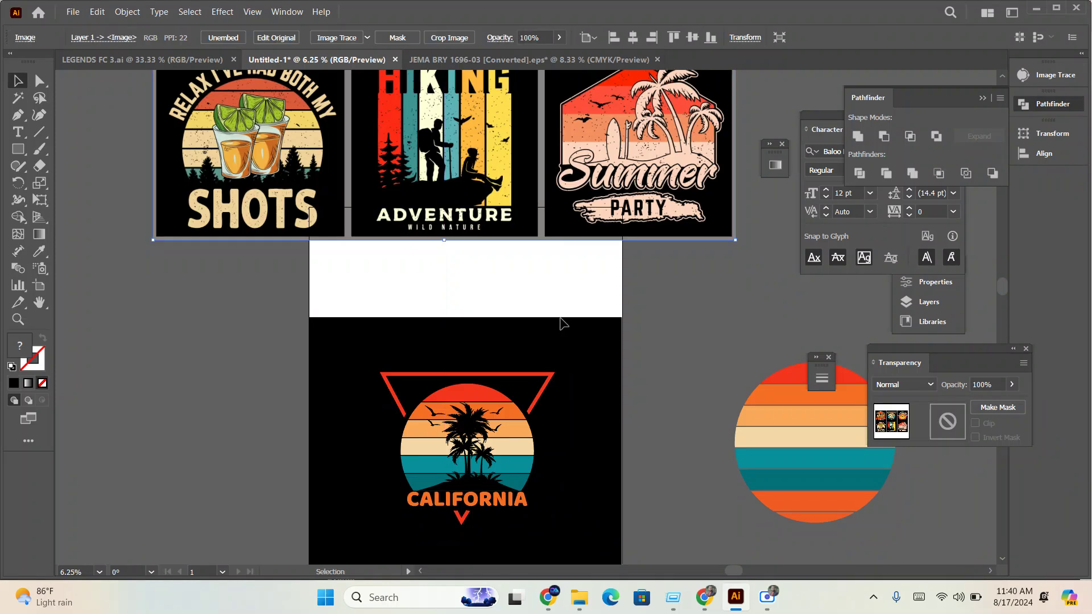
scroll(565, 307, down, 1)
click(488, 285)
scroll(487, 296, up, 2)
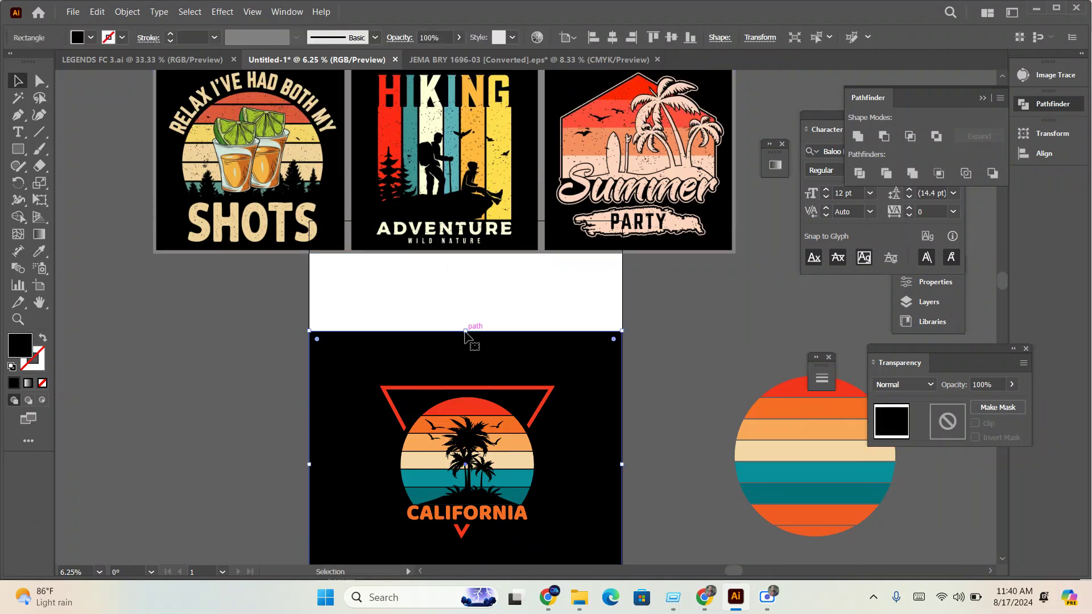
drag(465, 331, 476, 192)
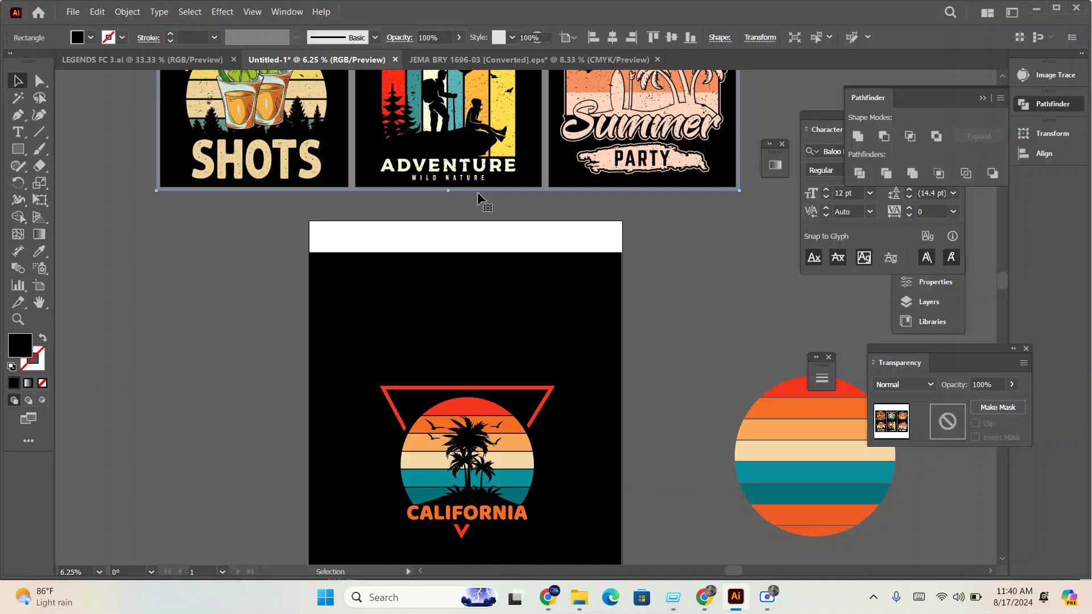
click(464, 260)
drag(466, 252, 471, 221)
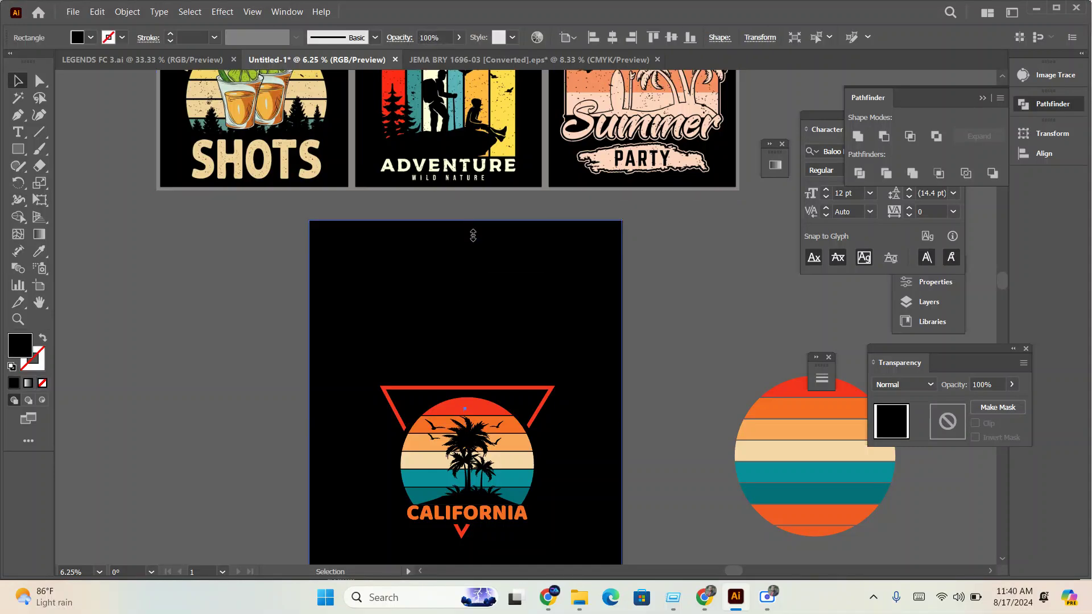
scroll(472, 235, down, 4)
- Centre the California artwork horizontally and vertically on the artboard, then delete the black rectangle
click(466, 409)
click(611, 38)
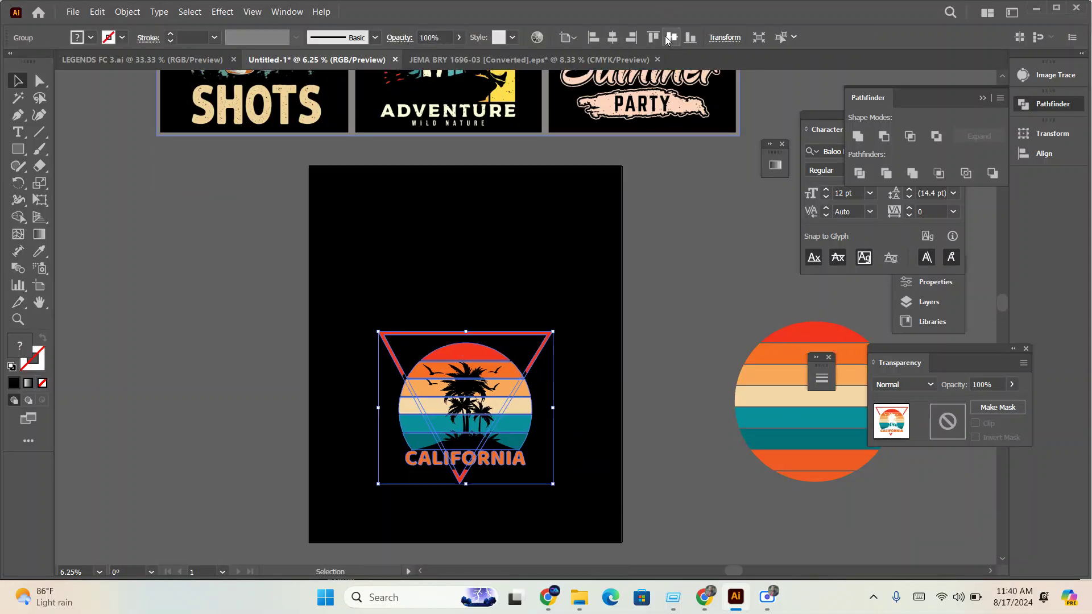
click(671, 37)
click(659, 307)
click(508, 358)
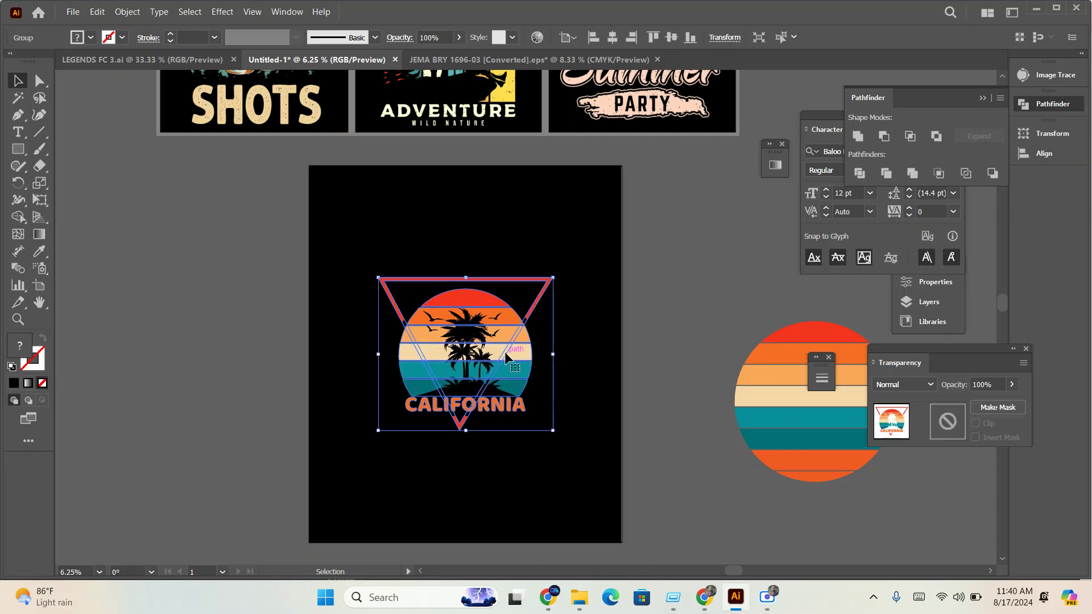
click(614, 293)
key(Delete)
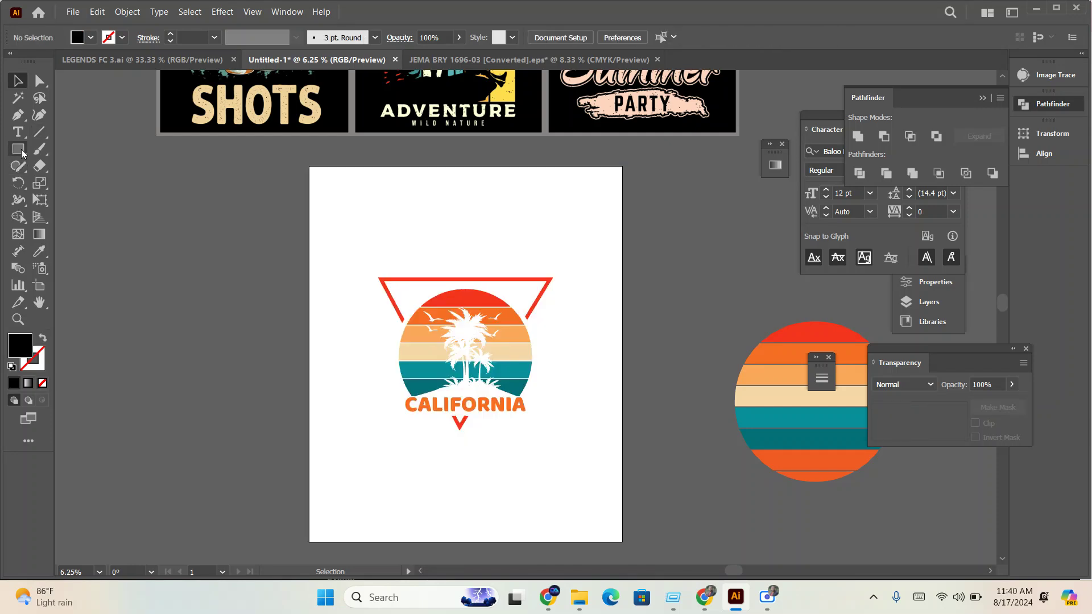
- Create a 4500 by 5400 px rectangle centred on the artboard
click(18, 149)
click(365, 245)
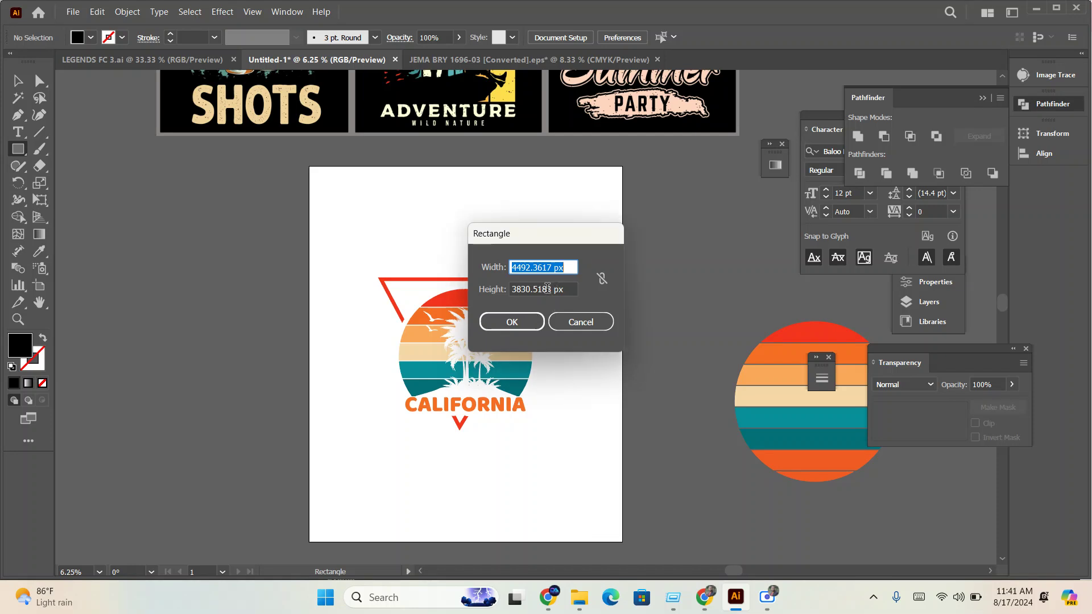
text(4500)
key(Tab)
text(5)
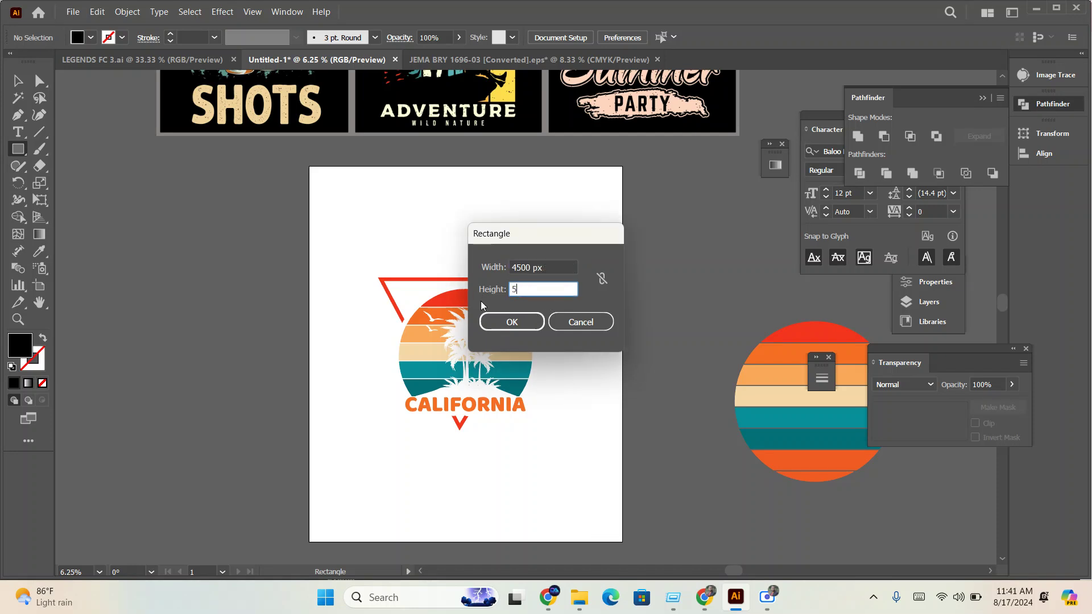
text(400)
click(512, 322)
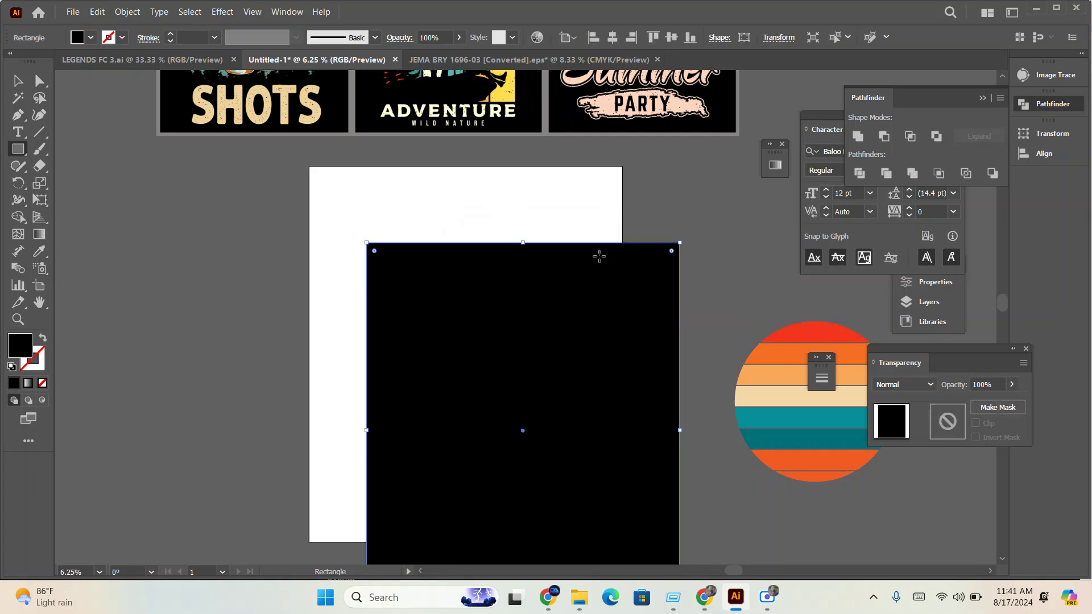
click(613, 37)
click(671, 37)
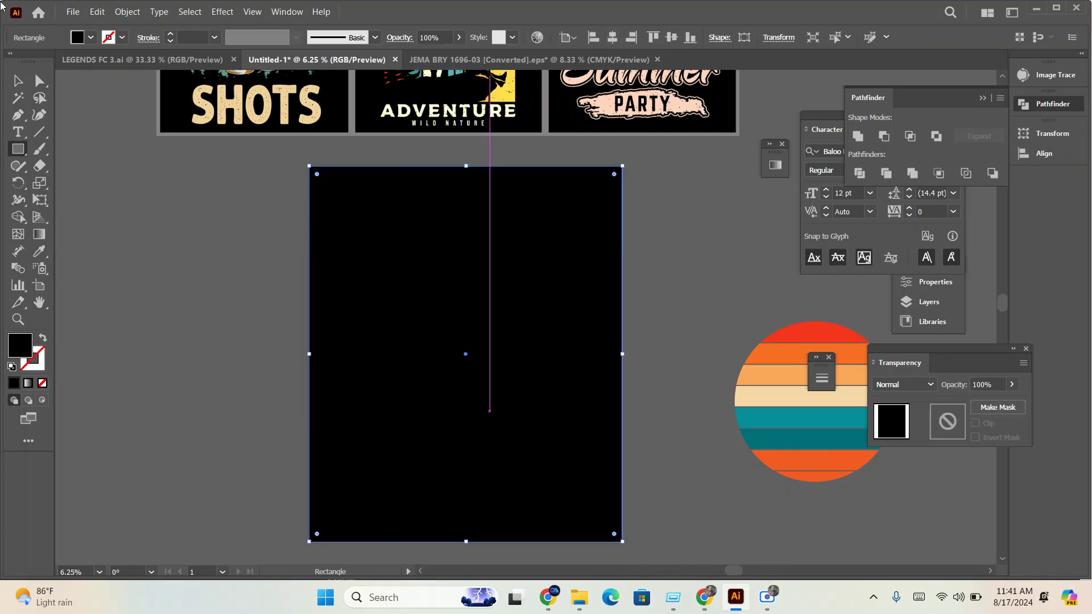
- Keep the black rectangle behind the artwork and enlarge the California artwork about 1.5 times
click(18, 81)
key(Delete)
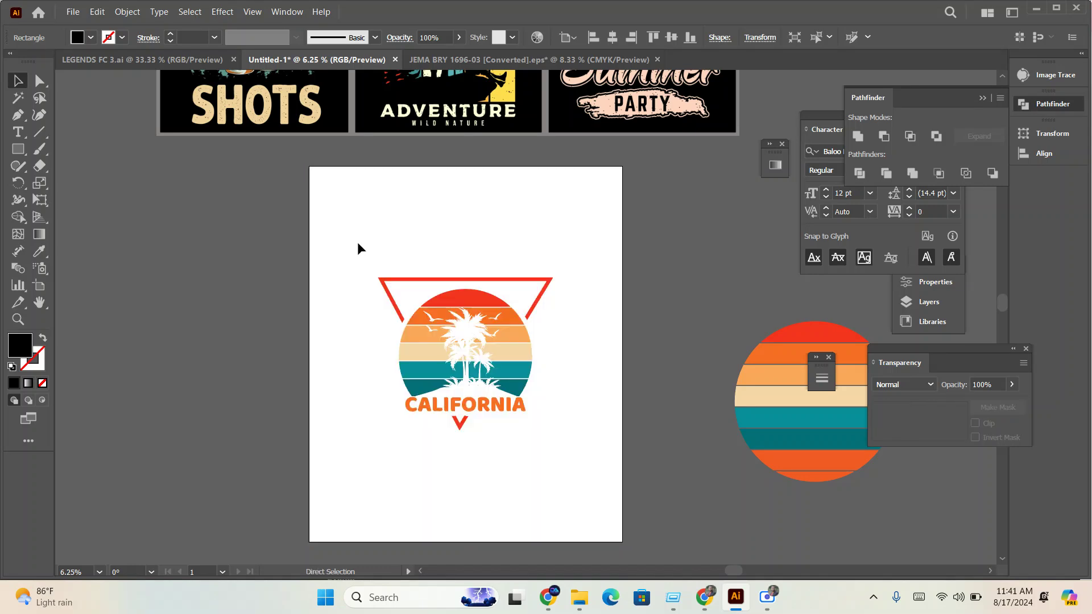
key(ctrl+z)
click(509, 346)
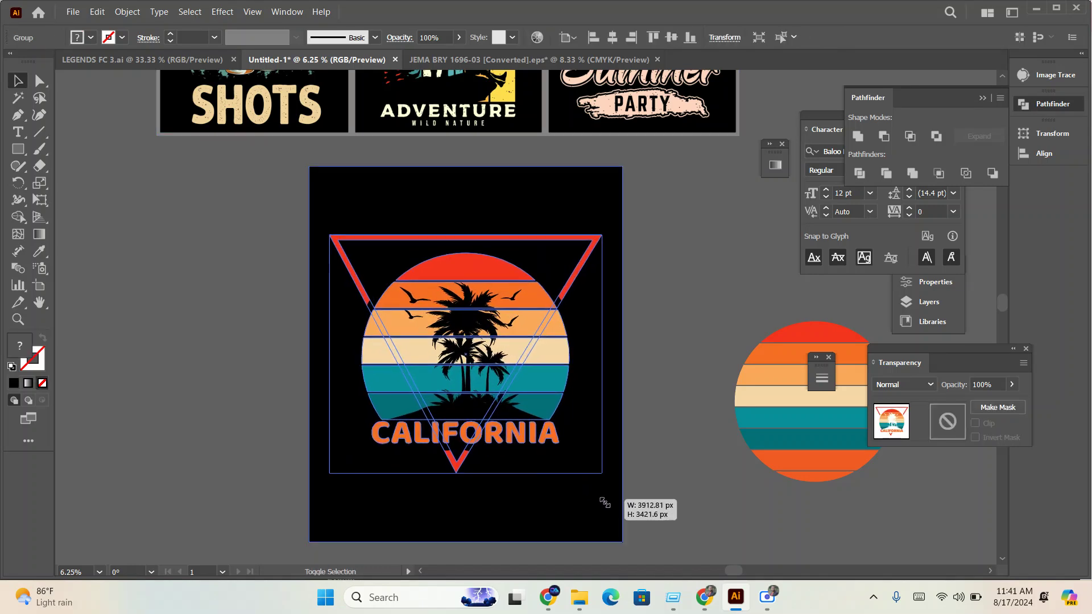
drag(553, 431, 597, 468)
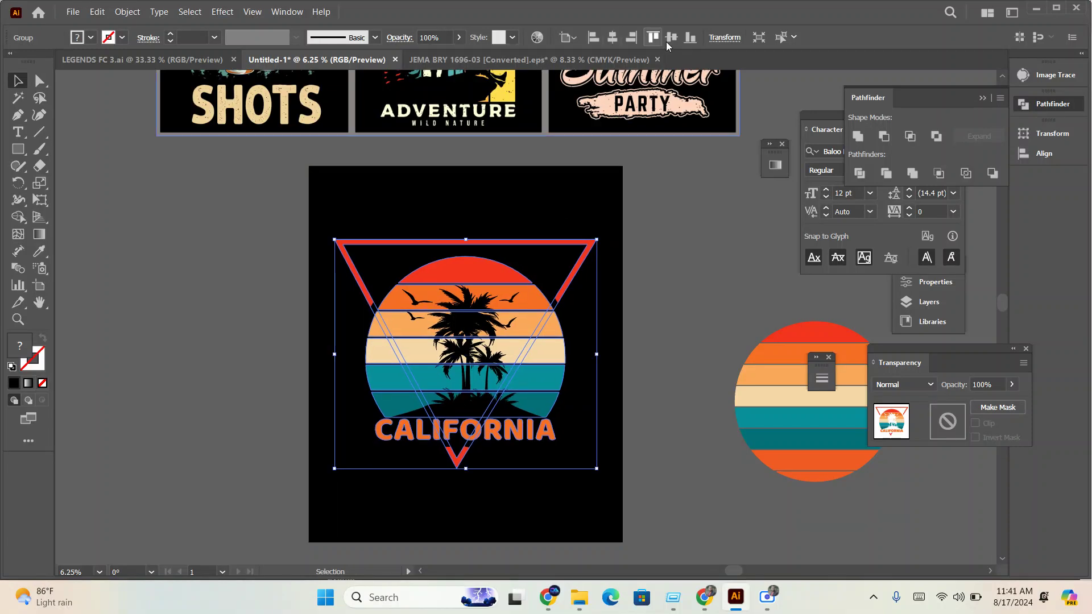
click(714, 255)
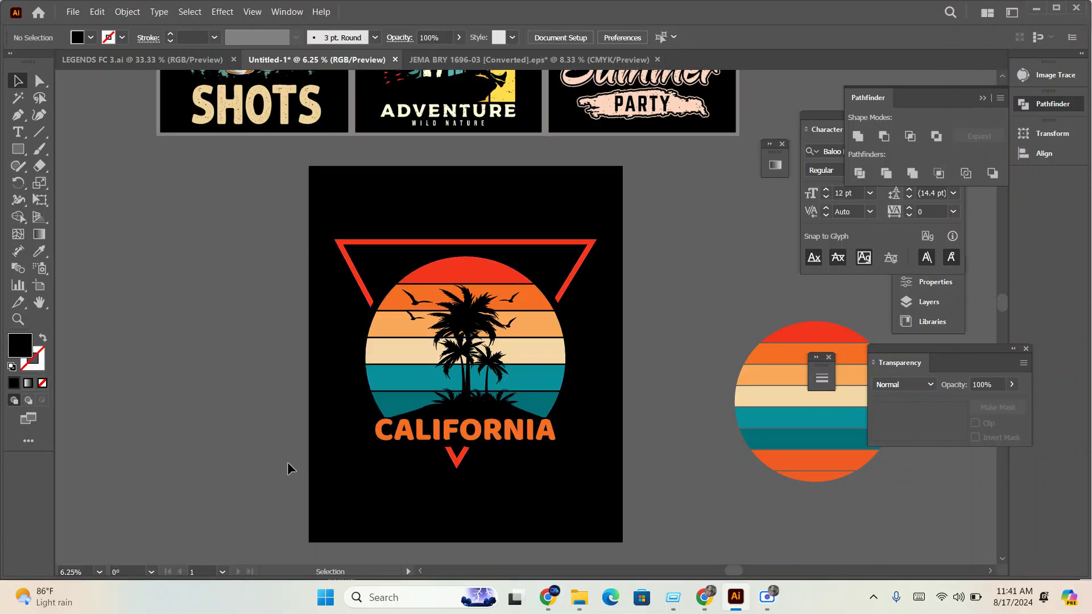
- Recolour the CALIFORNIA text to the triangle's red with the Eyedropper
double_click(448, 426)
click(448, 426)
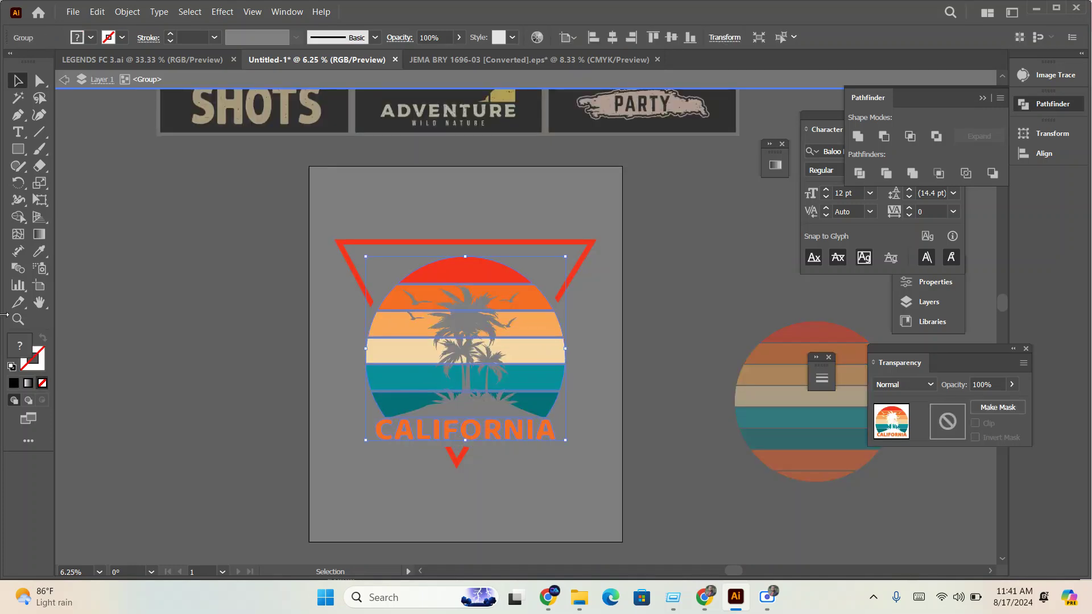
double_click(434, 428)
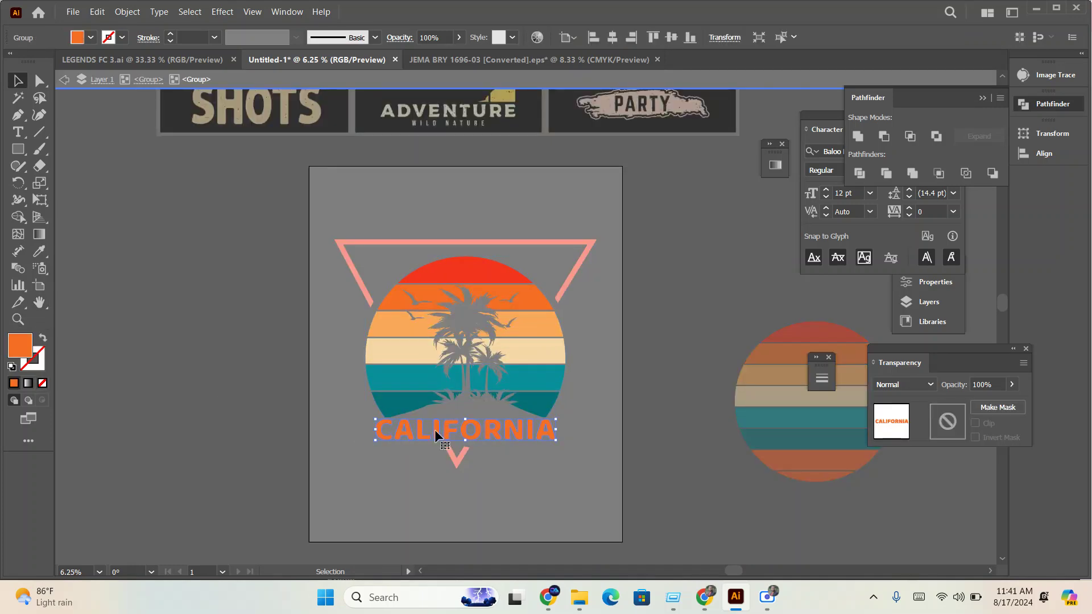
key(Escape)
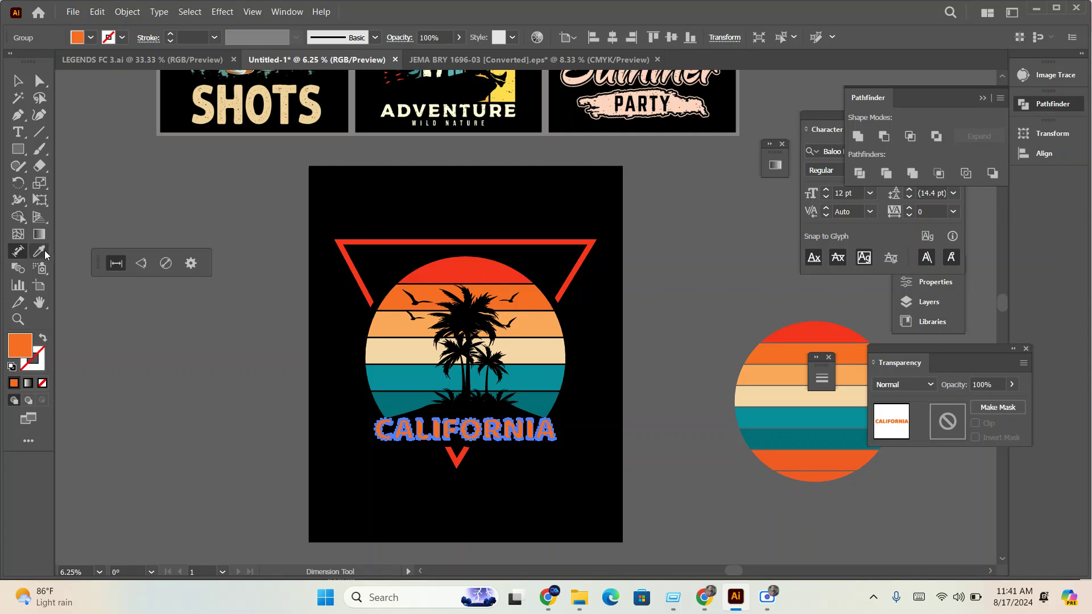
click(32, 254)
click(376, 241)
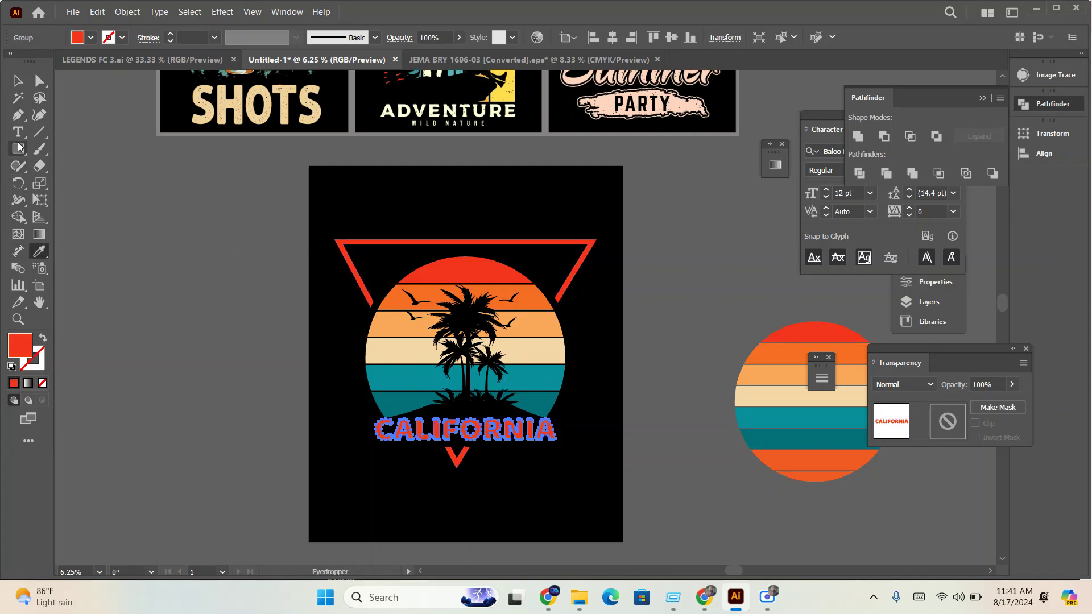
click(19, 83)
click(661, 306)
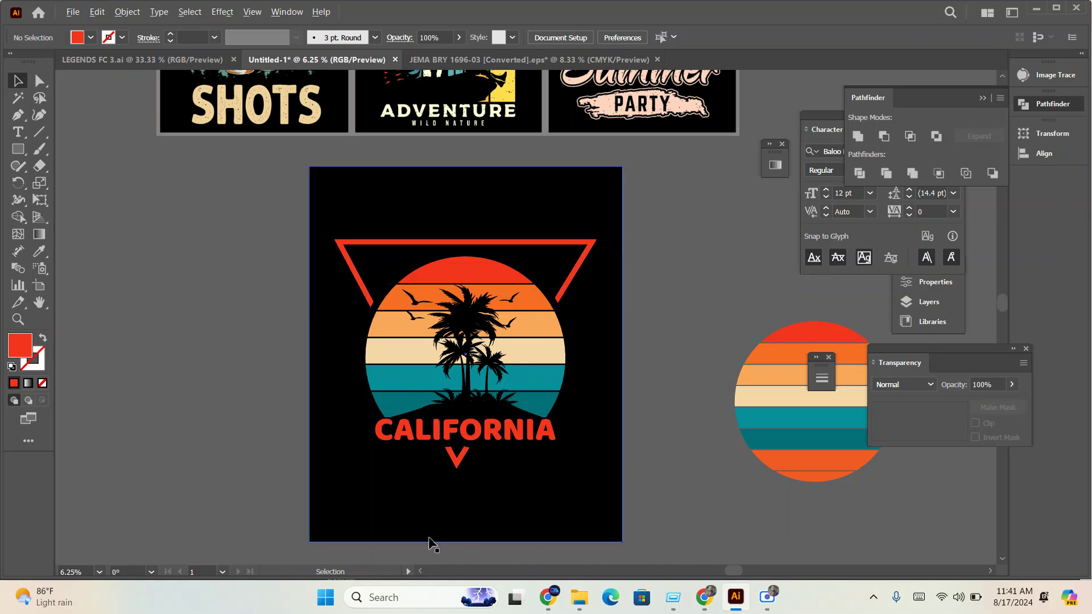
- Zoom out and delete the grid of other T-shirt designs
key(ctrl+minus)
key(ctrl+minus)
click(446, 214)
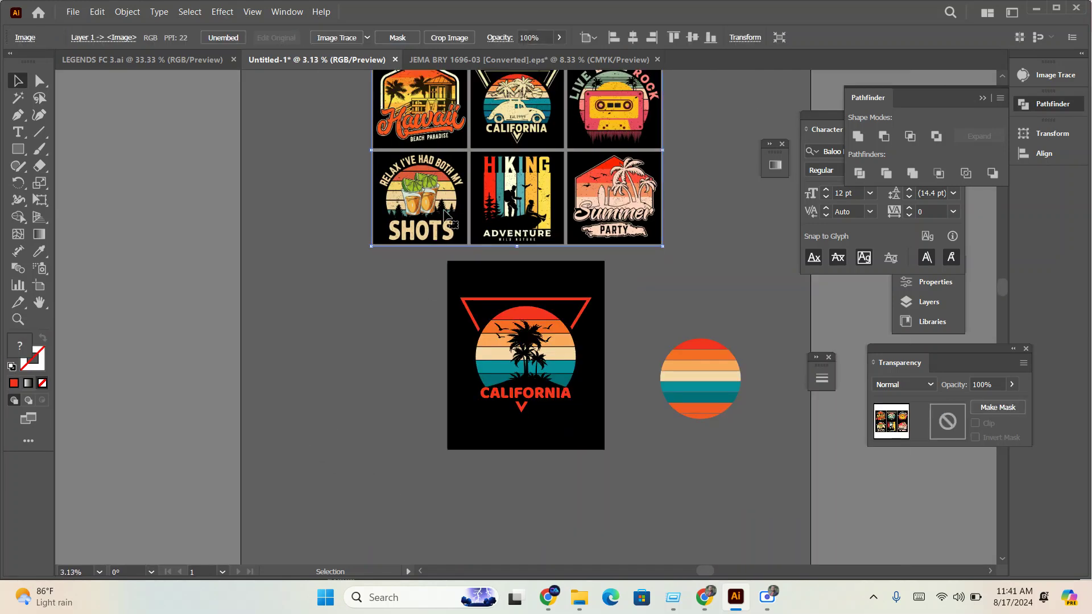
key(Delete)
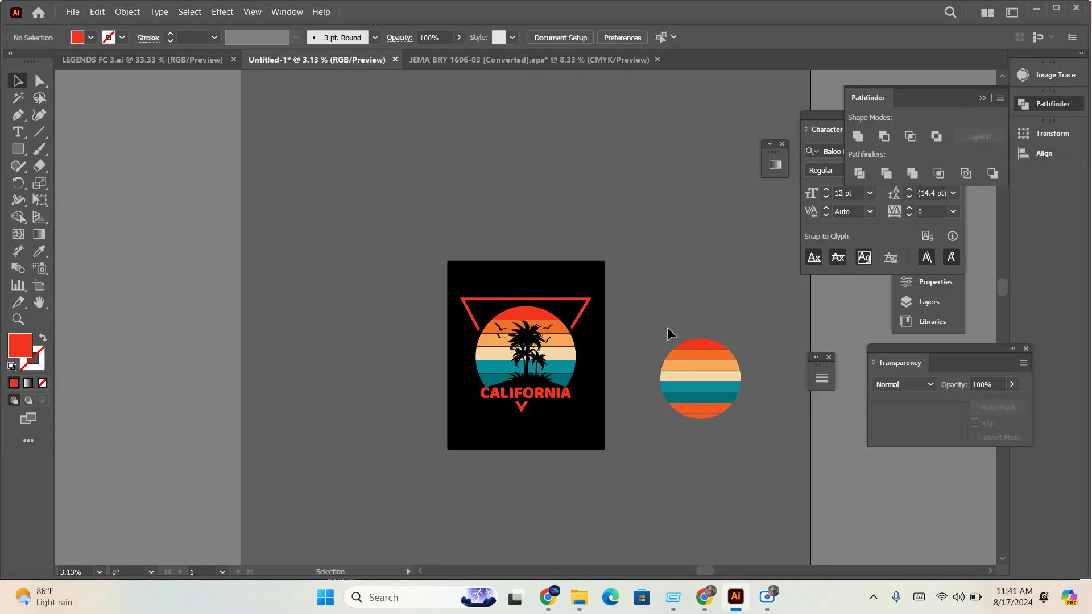
- Delete the spare striped circle, then test-stretch the black background and undo it
click(706, 408)
key(Delete)
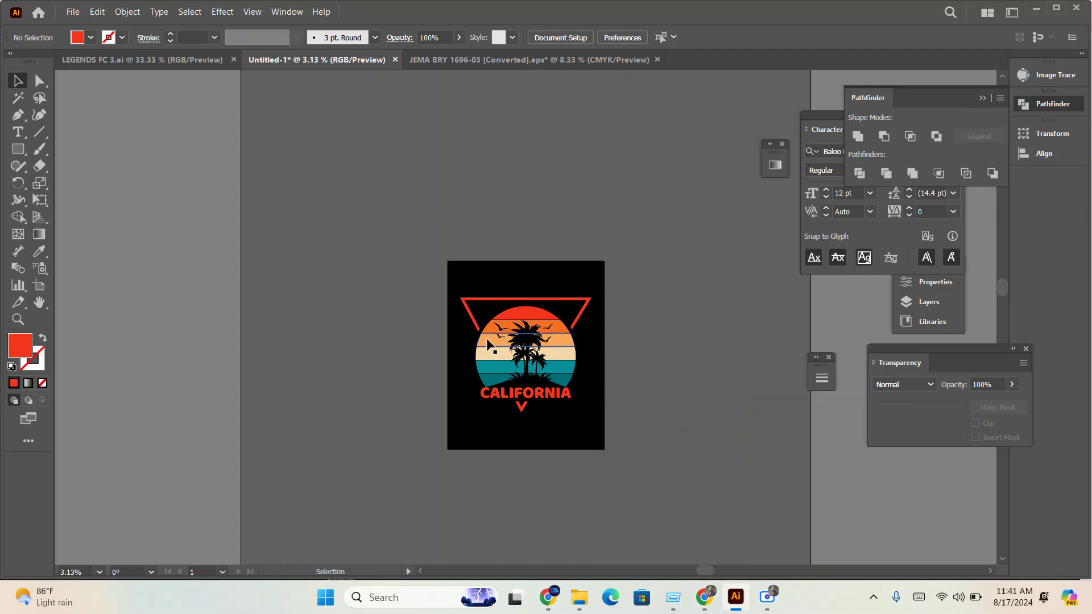
scroll(545, 387, up, 4)
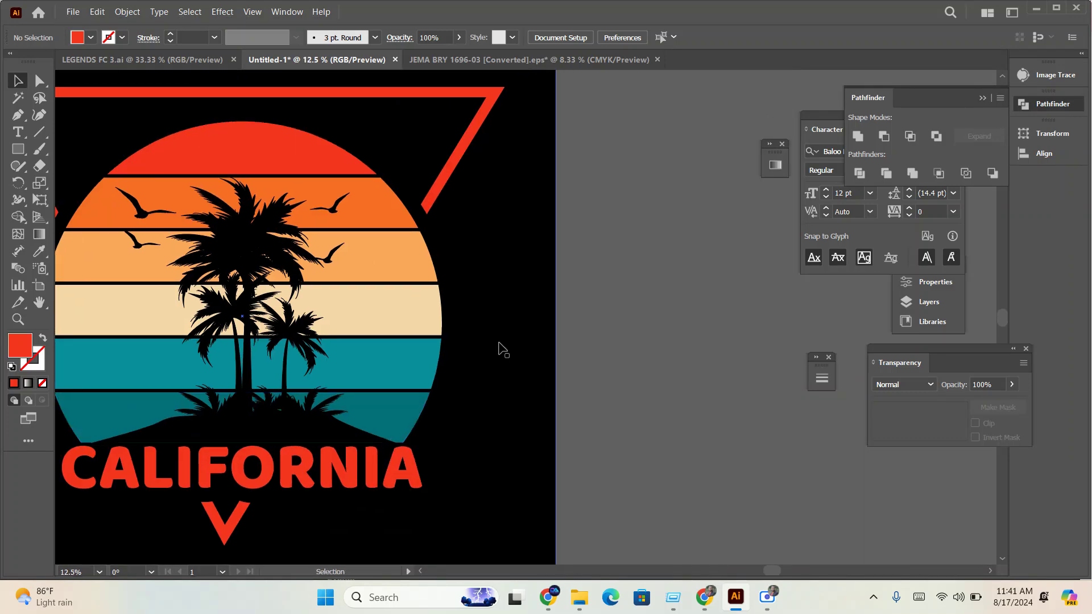
click(531, 344)
drag(555, 316, 558, 316)
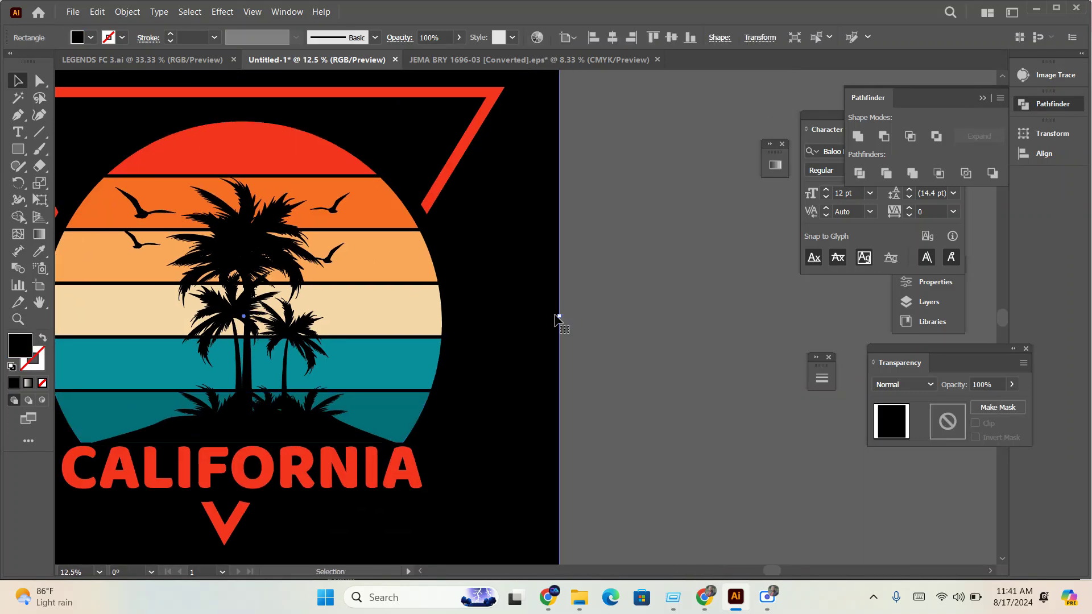
key(ctrl+z)
click(625, 313)
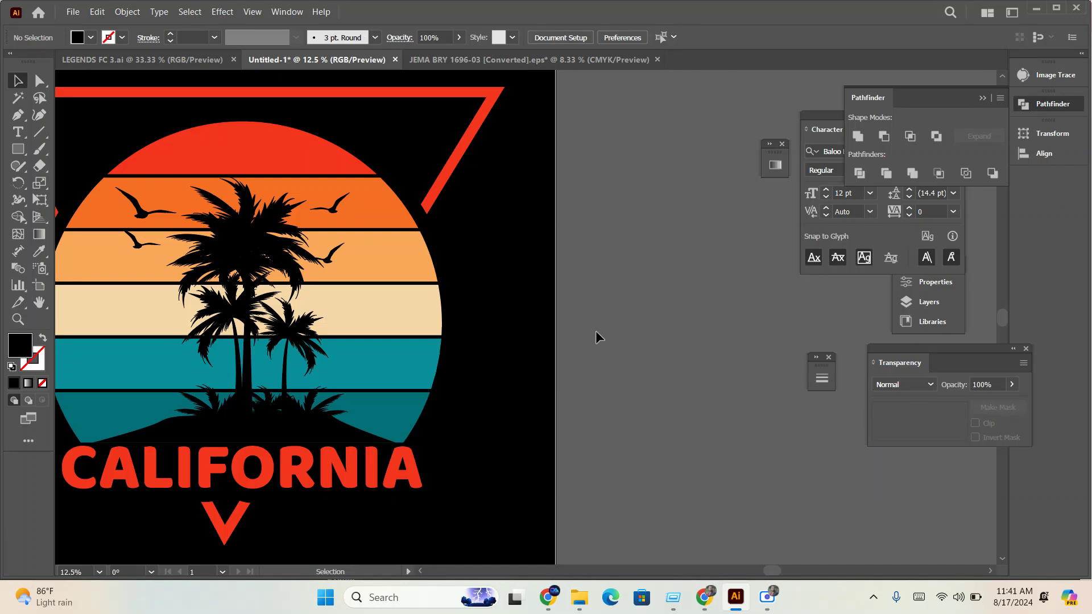
scroll(569, 342, down, 3)
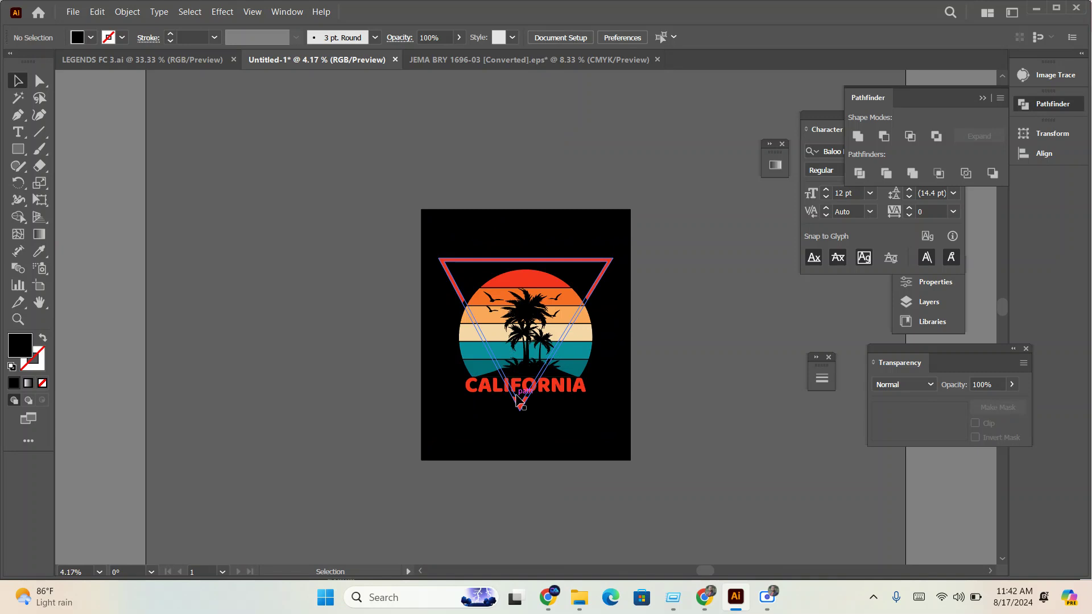
- In Save As, create and open a new Desktop folder named 'caloforniya'
click(473, 340)
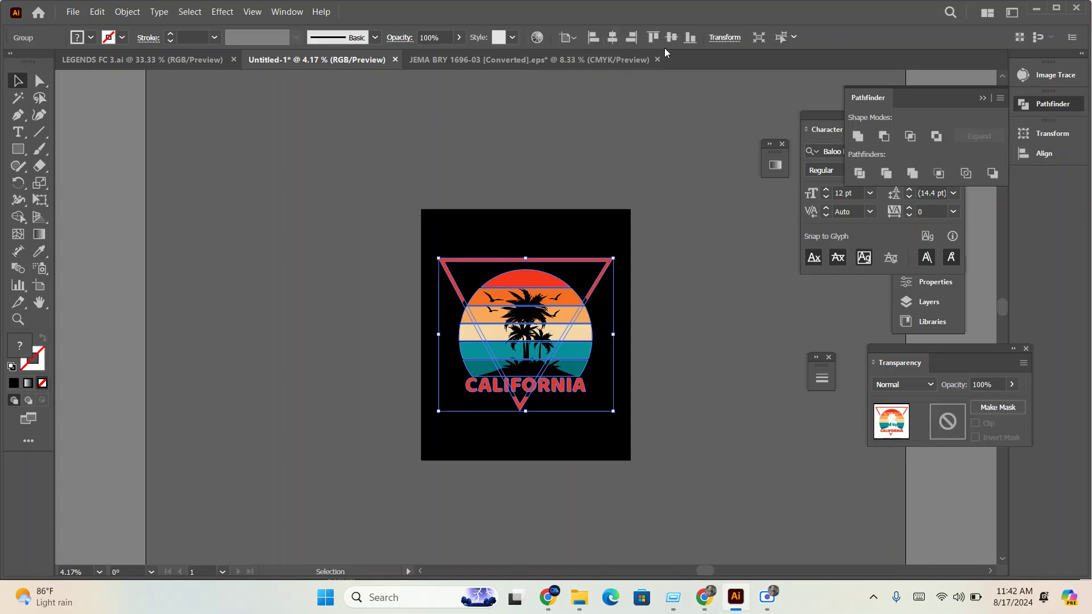
click(73, 12)
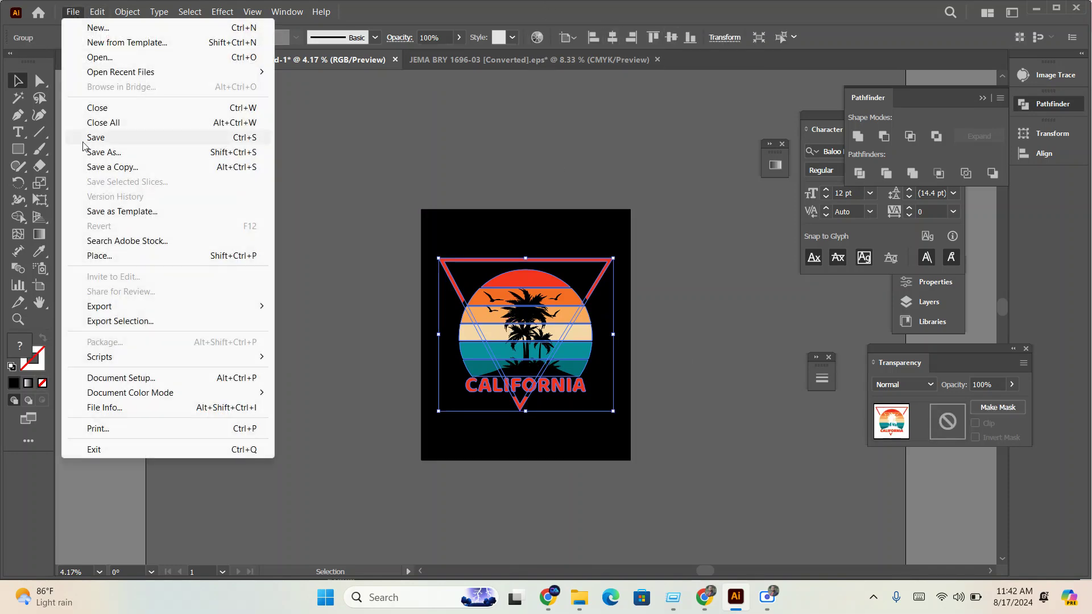
click(105, 152)
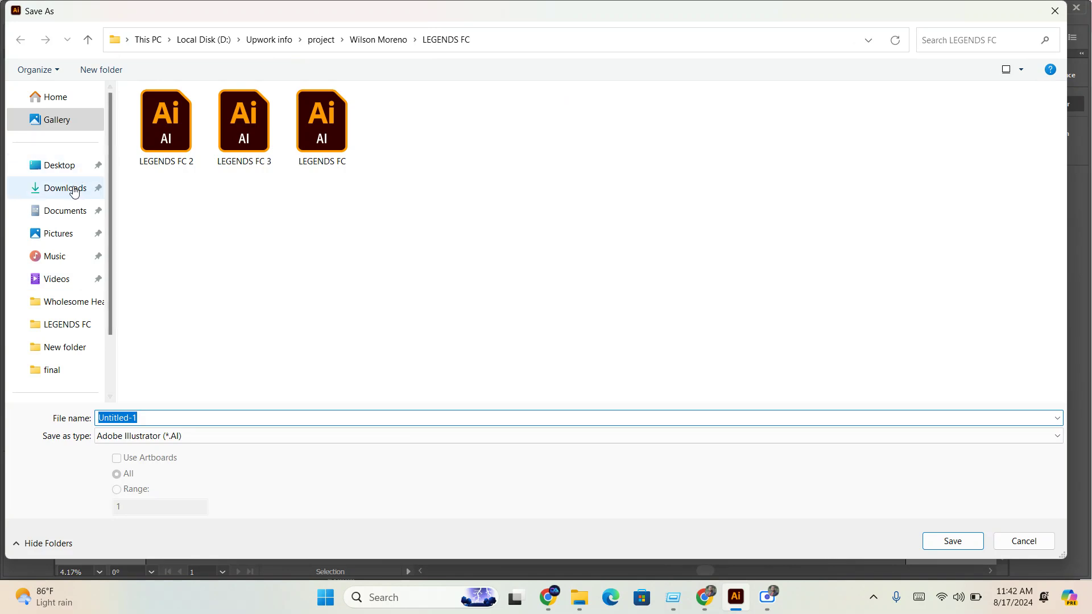
click(59, 165)
click(101, 70)
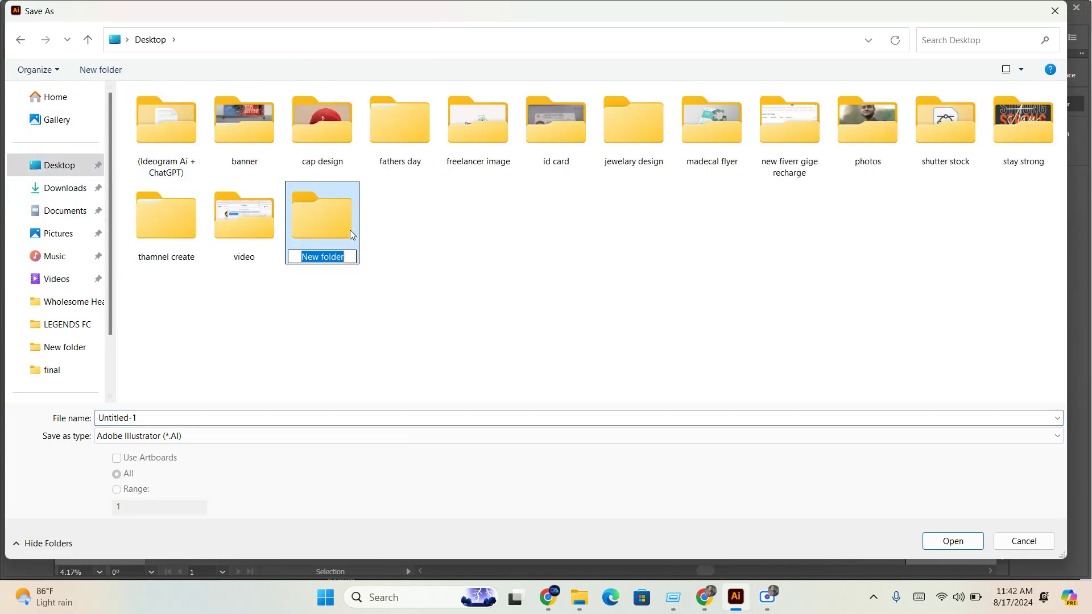
text(cal)
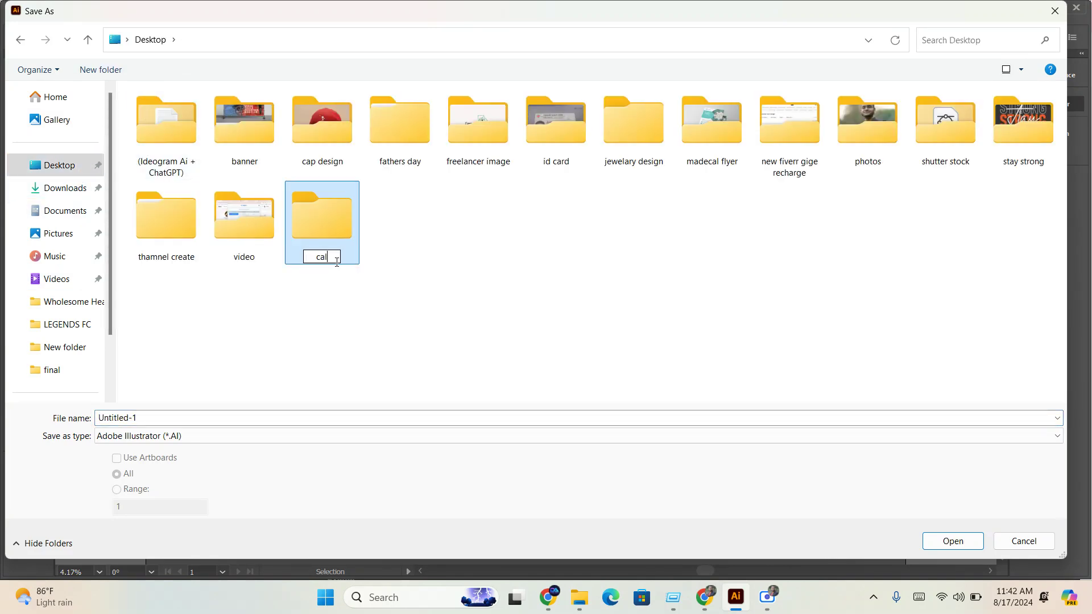
text(oforni)
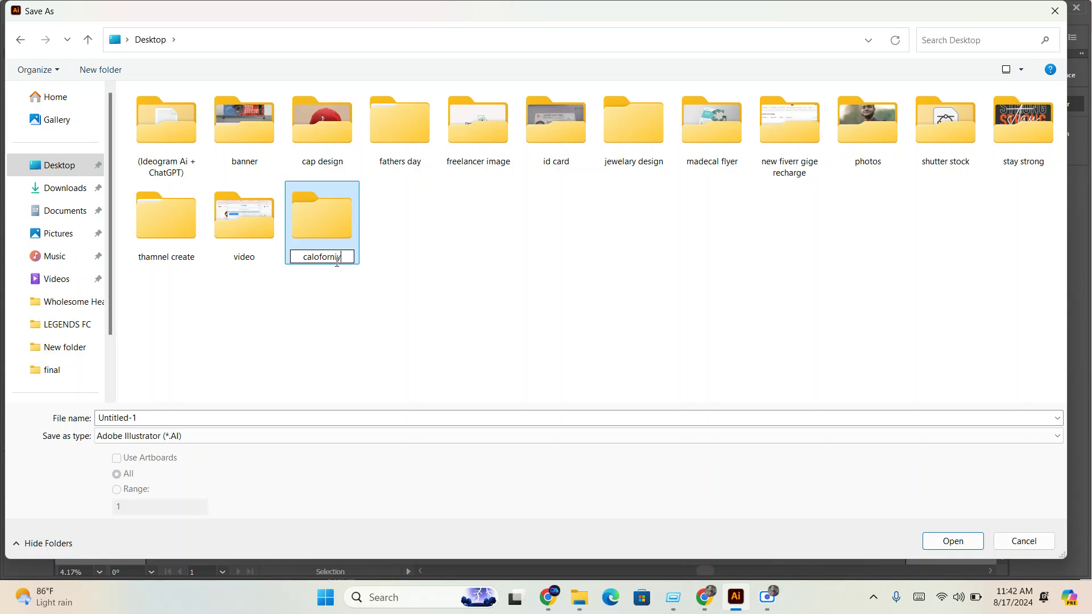
text(ya)
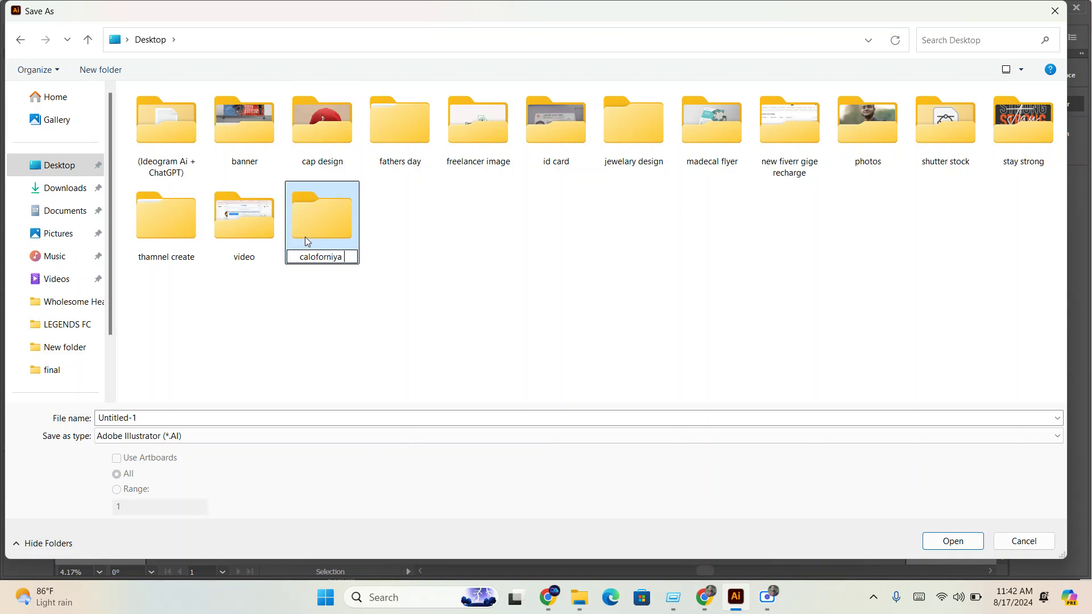
click(313, 233)
double_click(313, 233)
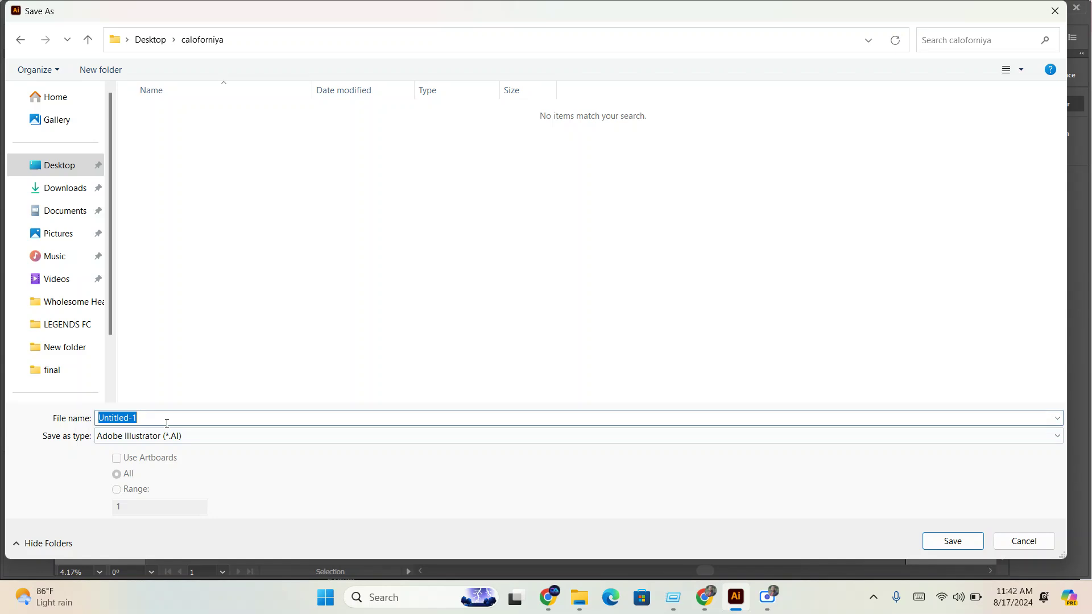
- Name the file California and save it as an Illustrator document with default options
text(calofor)
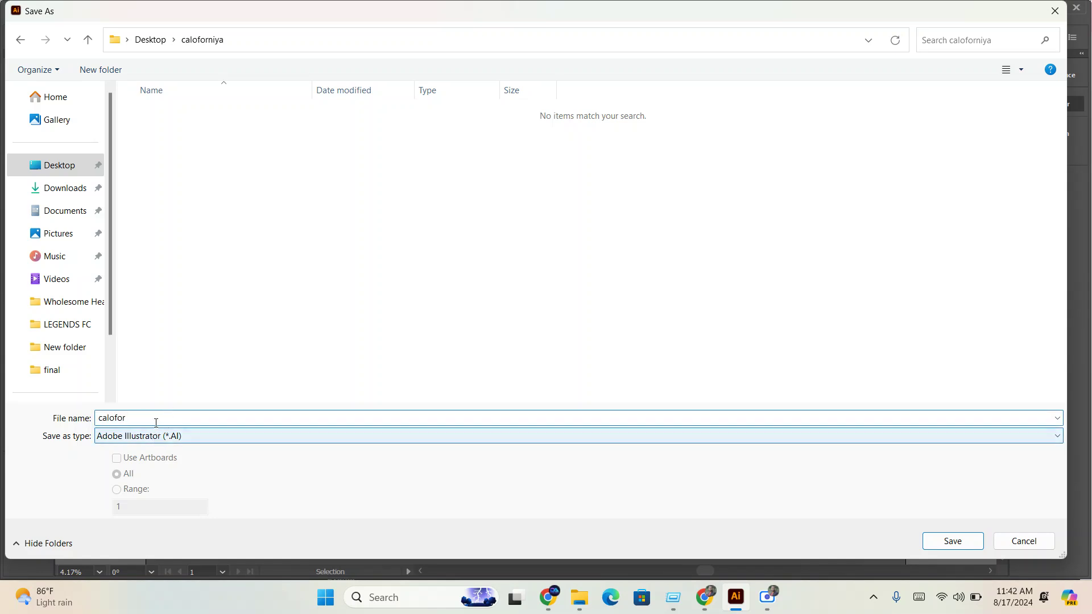
drag(156, 418, 29, 419)
key(ctrl+v)
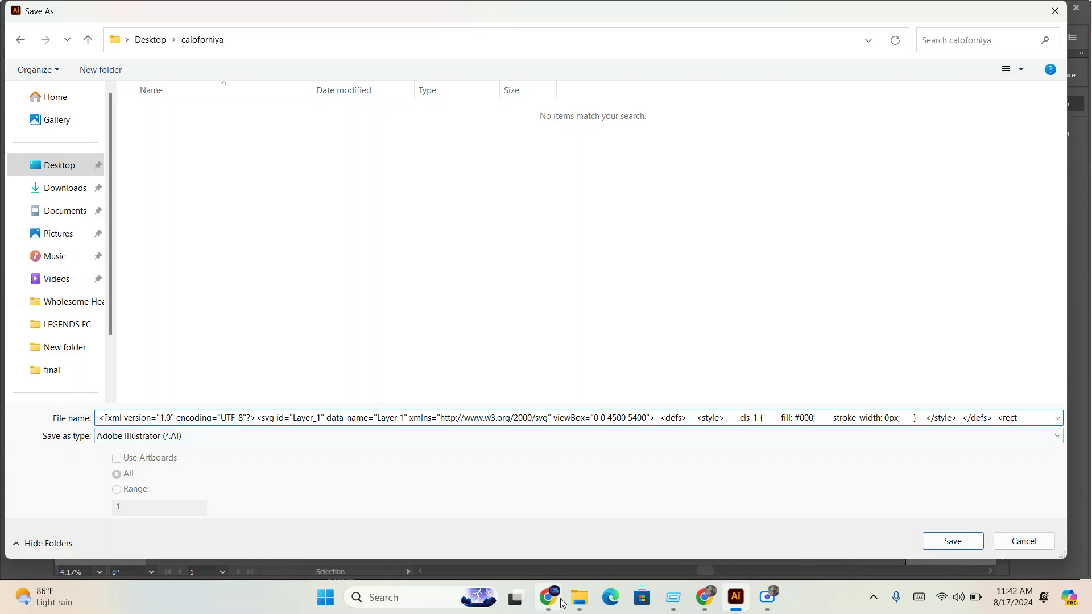
key(ctrl+z)
mouse_move(548, 597)
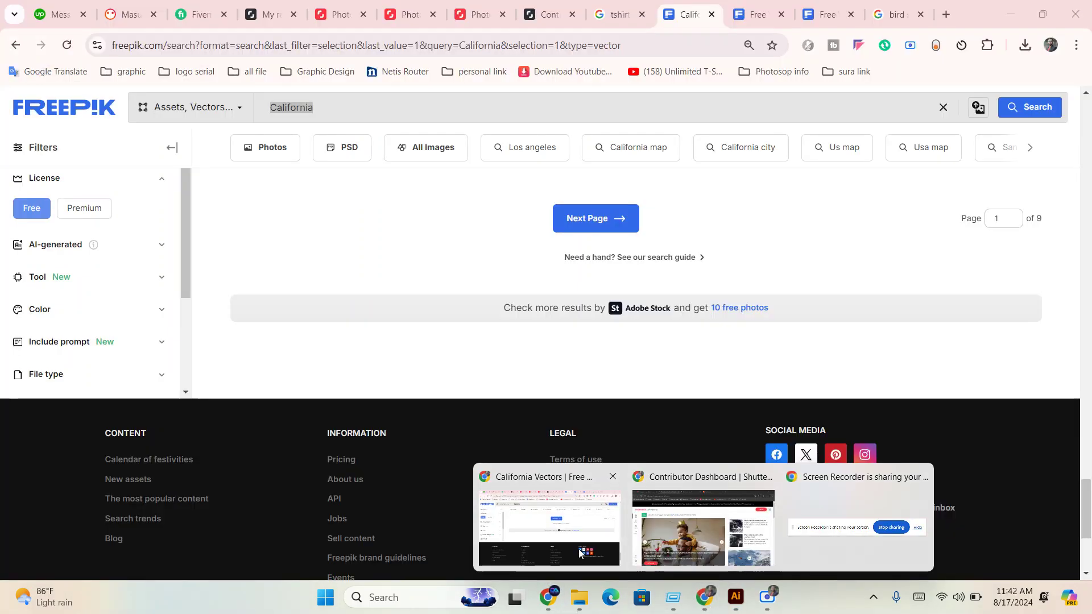
click(569, 535)
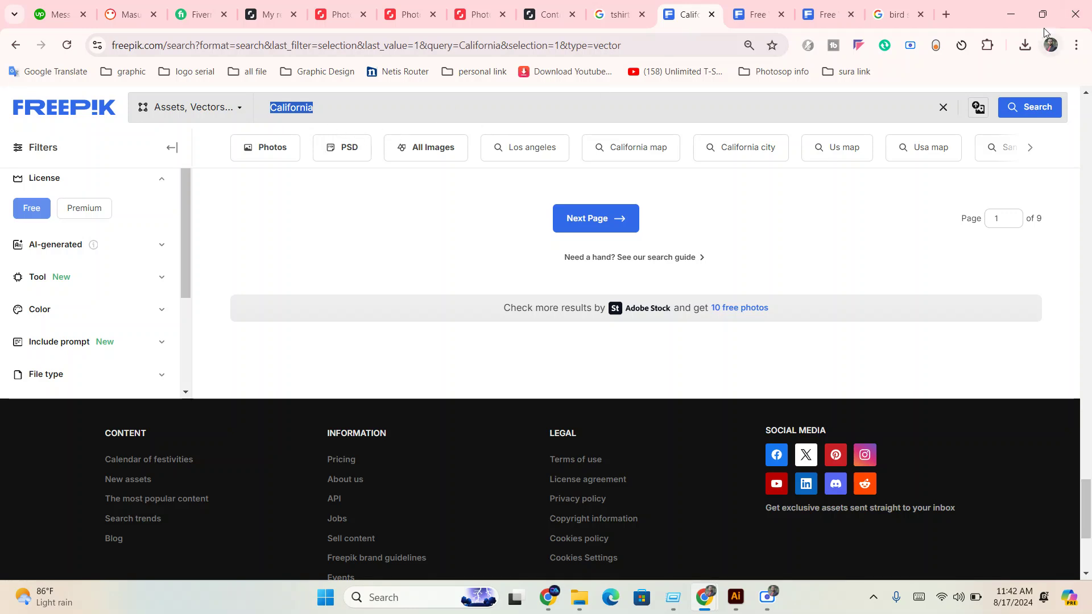
click(1010, 14)
text(California)
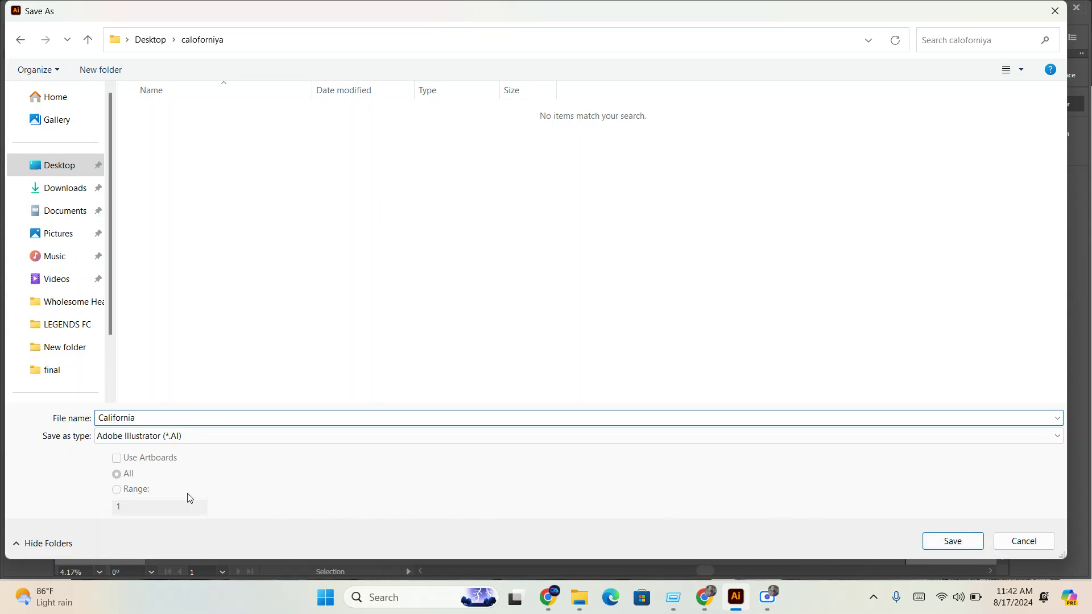
click(929, 545)
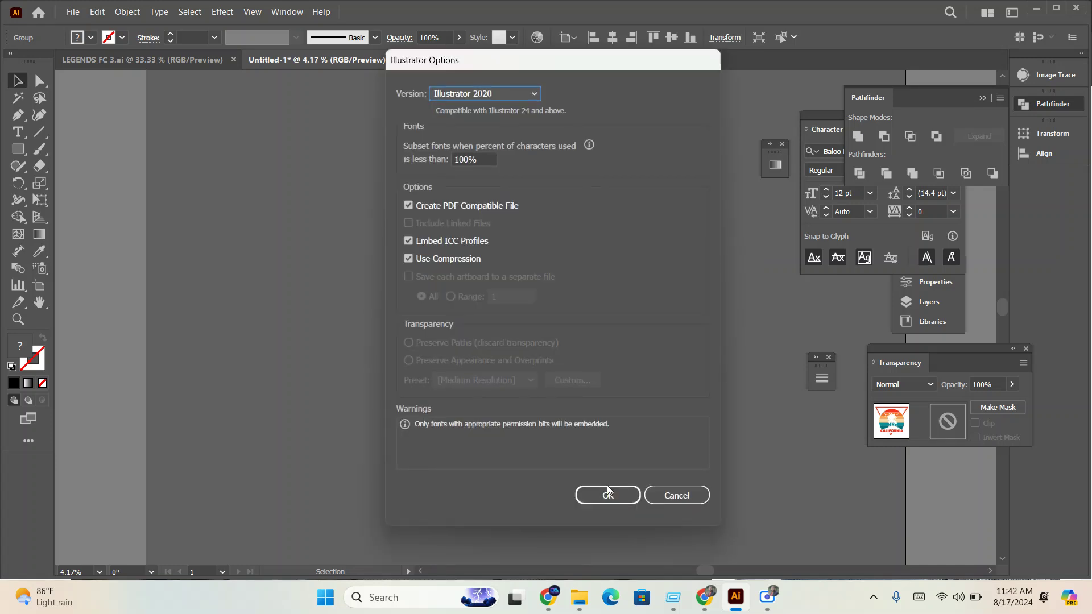
click(619, 502)
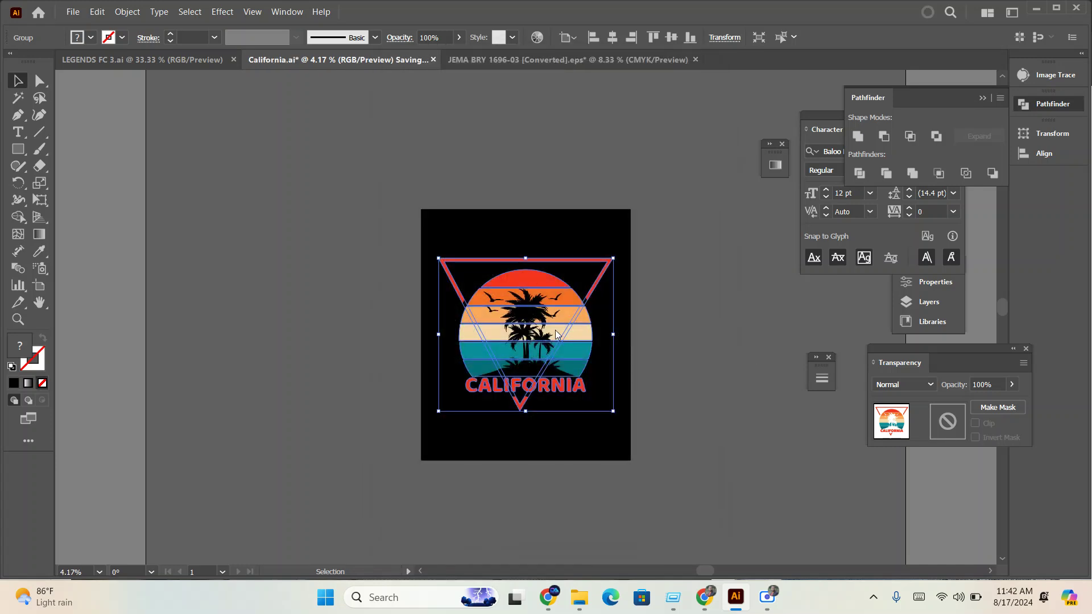
click(538, 229)
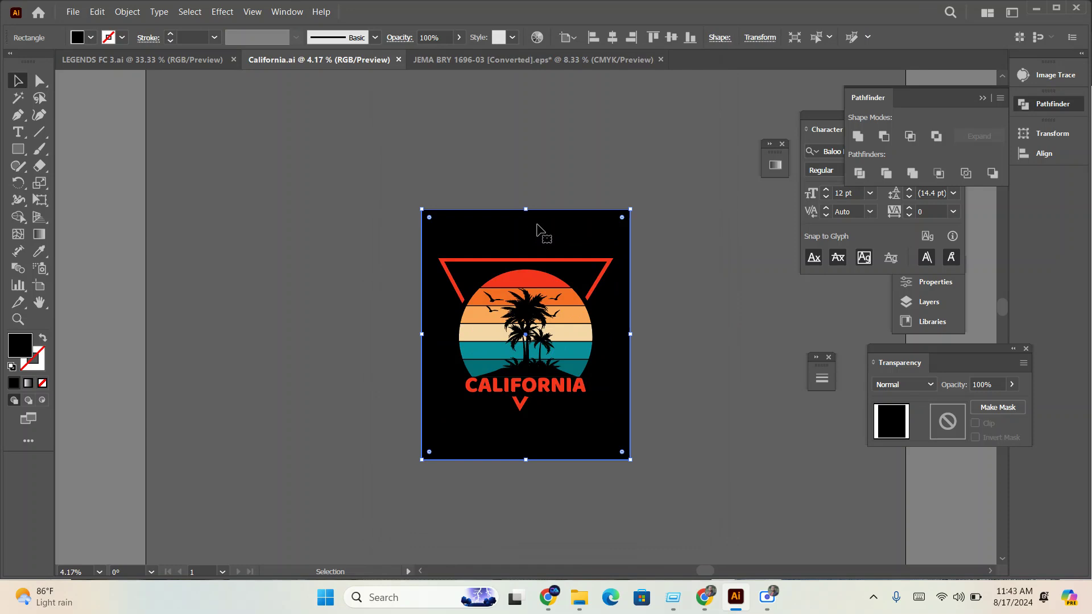
- Select all artwork on the artboard, then deselect and restore the zoom
key(a)
key(v)
key(ctrl+a)
key(ctrl+minus)
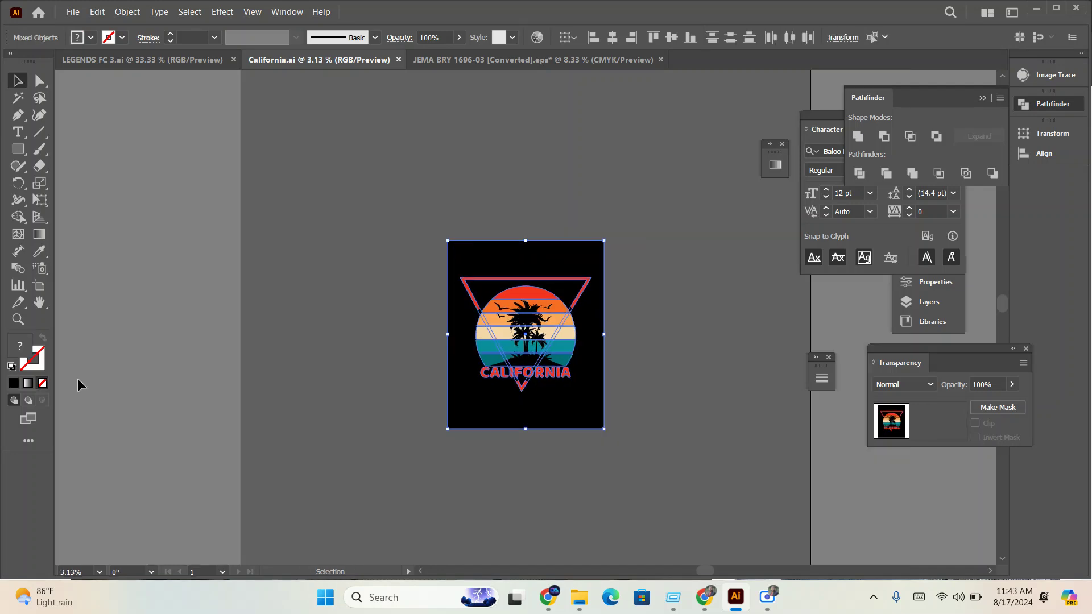
click(650, 313)
key(ctrl+plus)
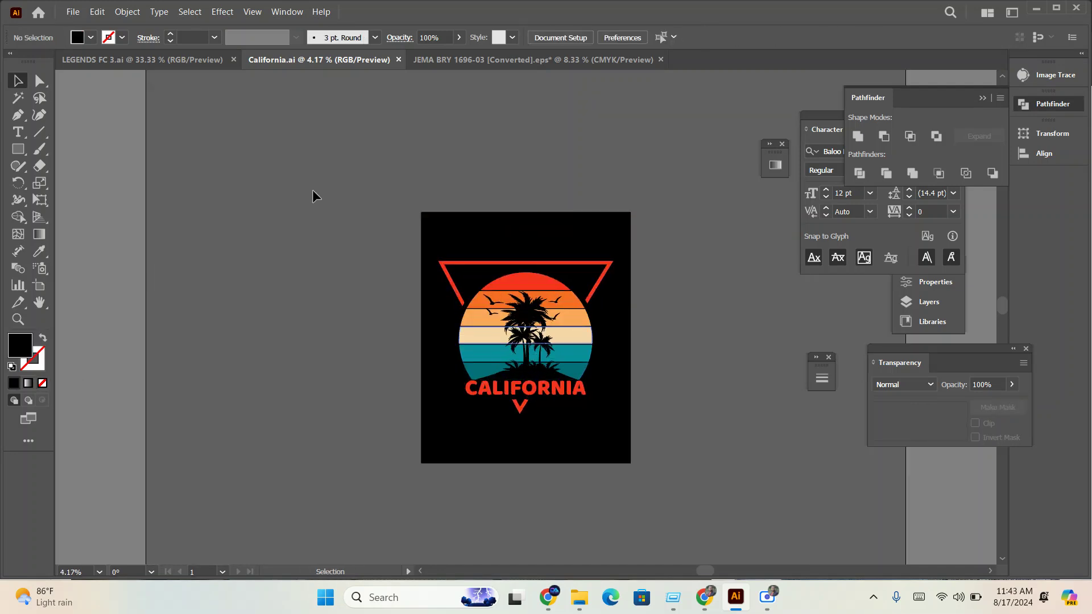
- Save a copy as Illustrator EPS, version Illustrator 10 EPS, accepting the legacy warning
click(72, 10)
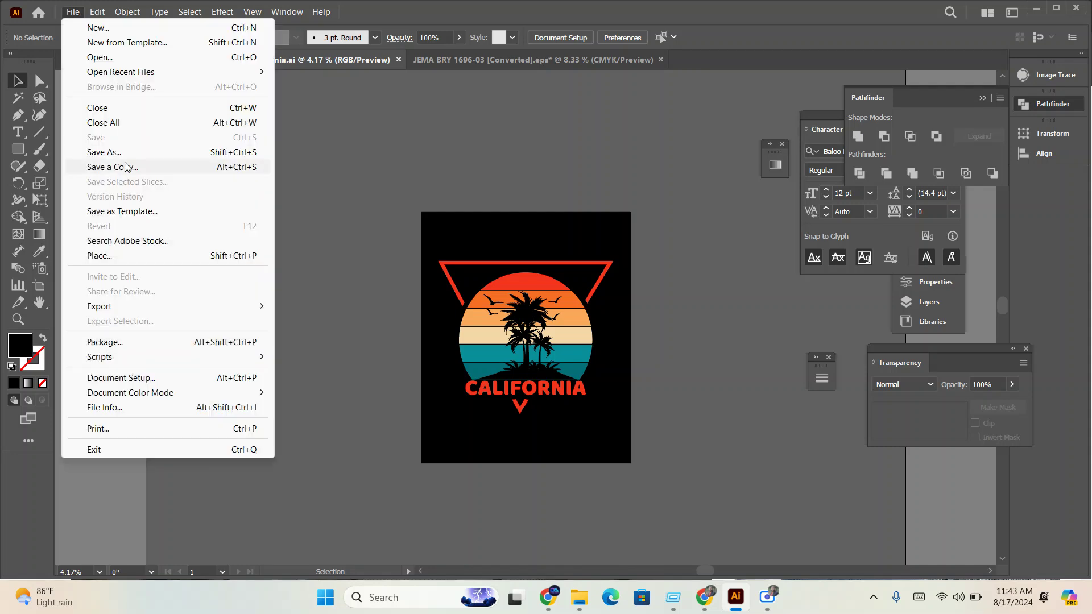
click(115, 151)
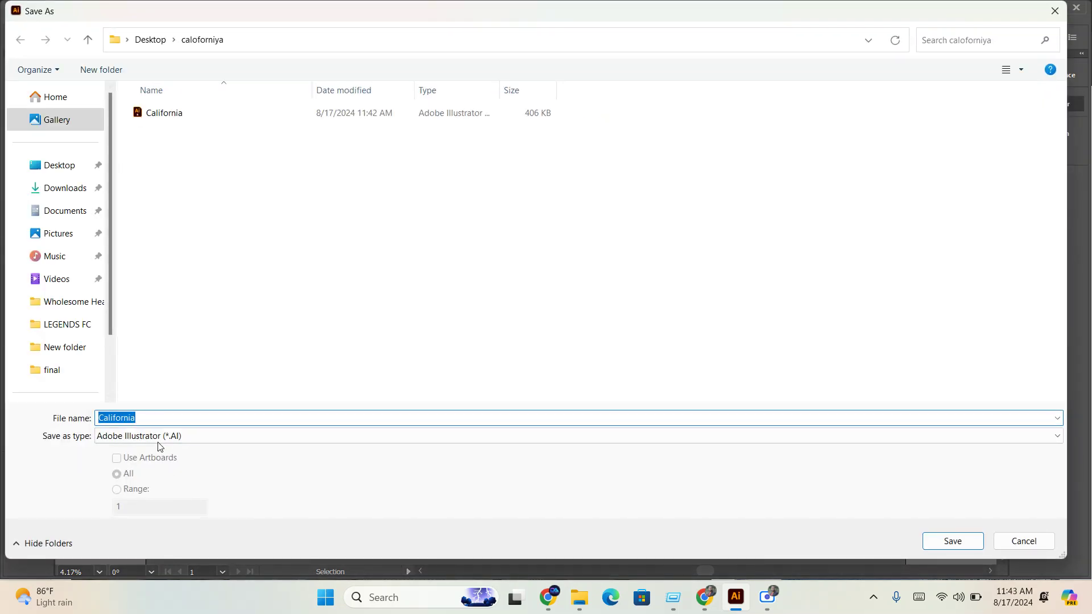
click(158, 442)
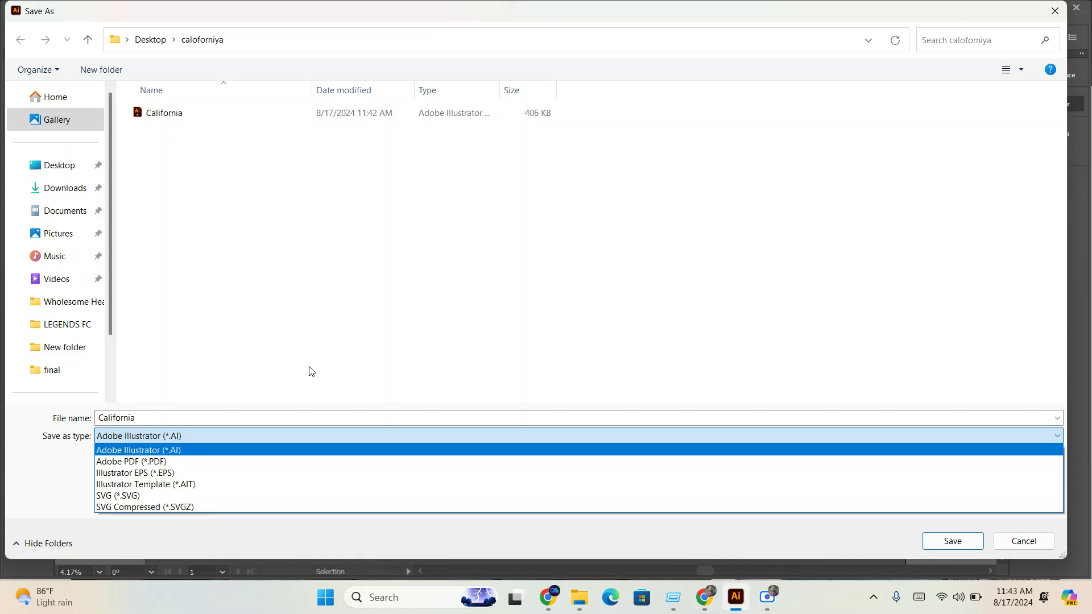
click(165, 472)
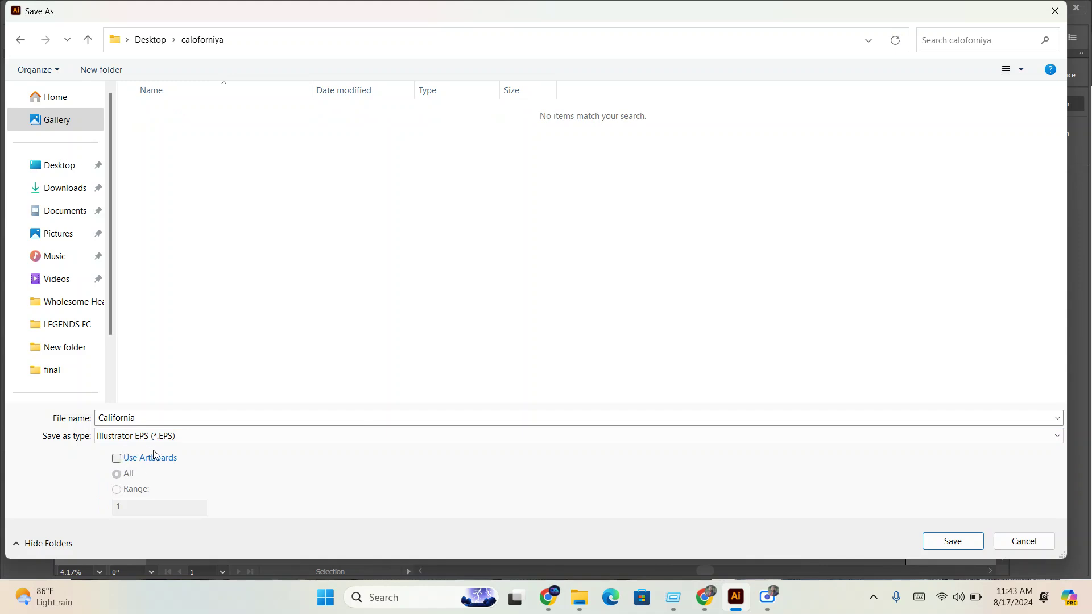
click(947, 542)
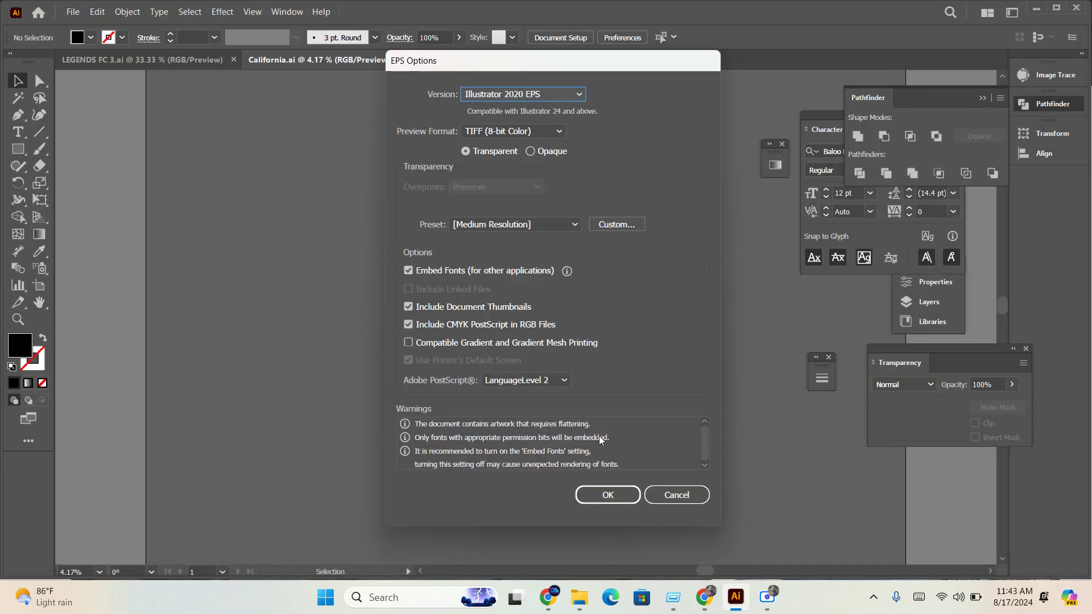
click(527, 98)
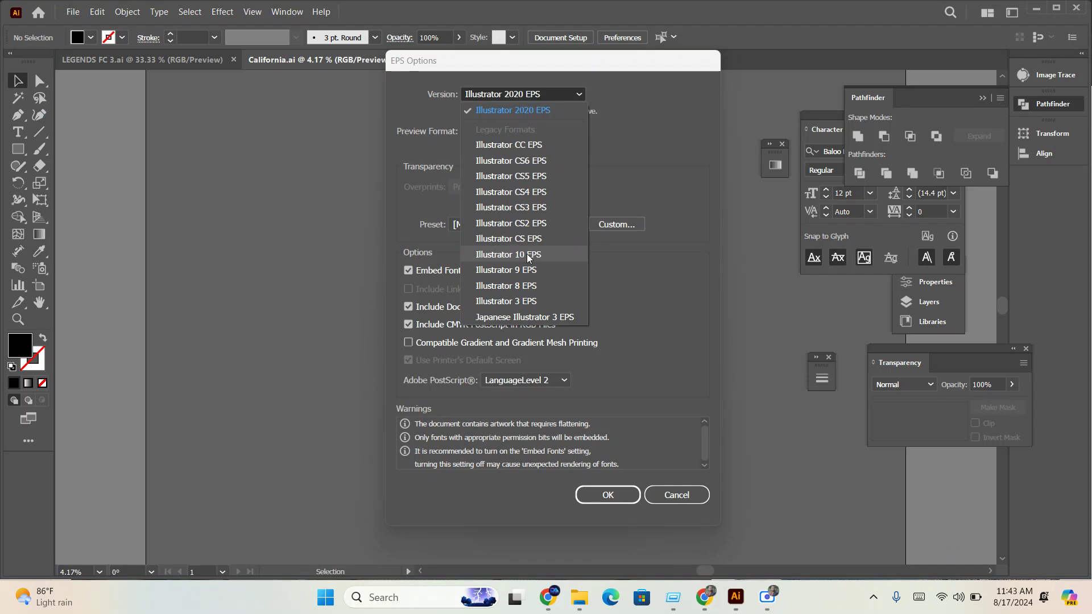
click(528, 256)
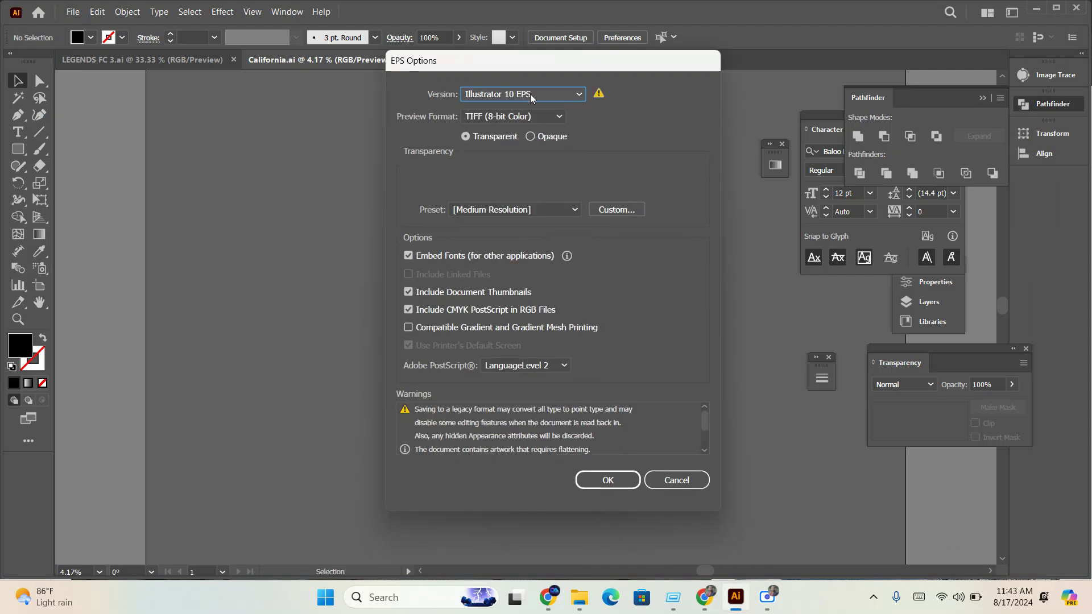
click(611, 481)
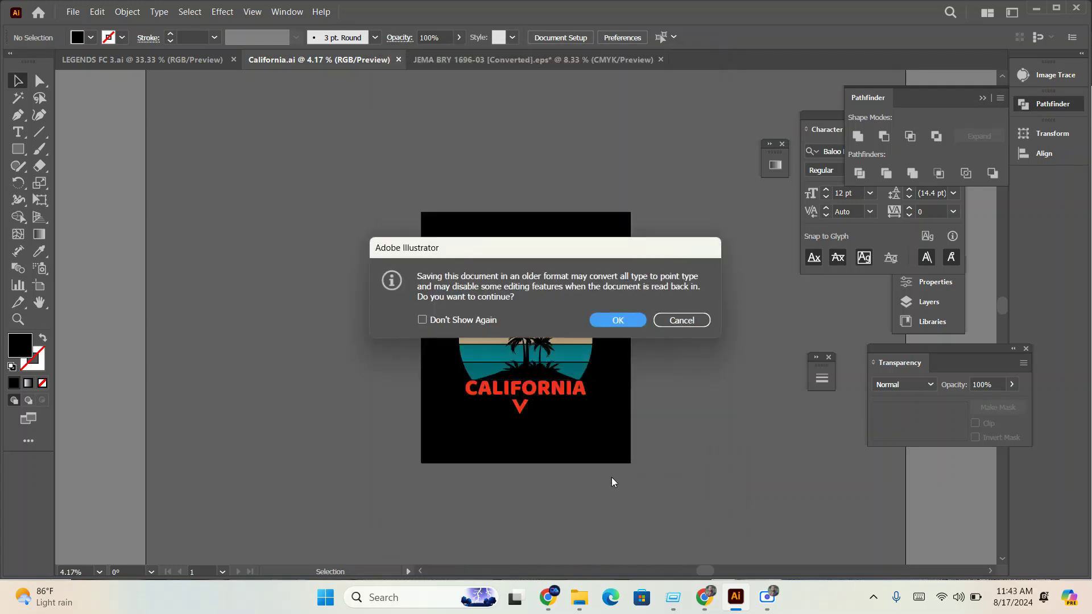
click(627, 326)
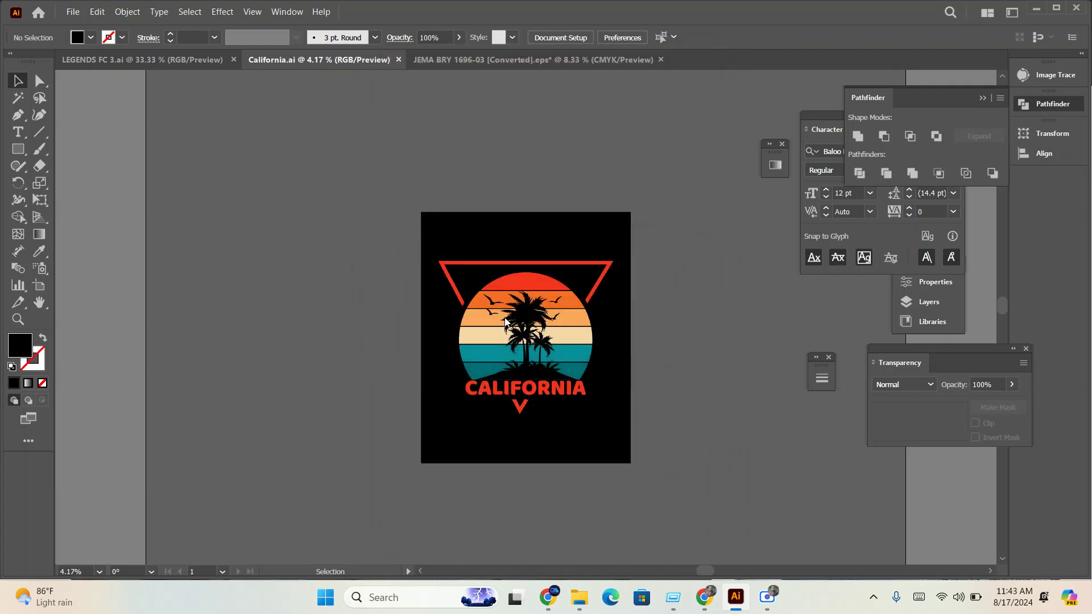
- Export the artboard as PNG at Medium 150 ppi with a transparent background
click(73, 11)
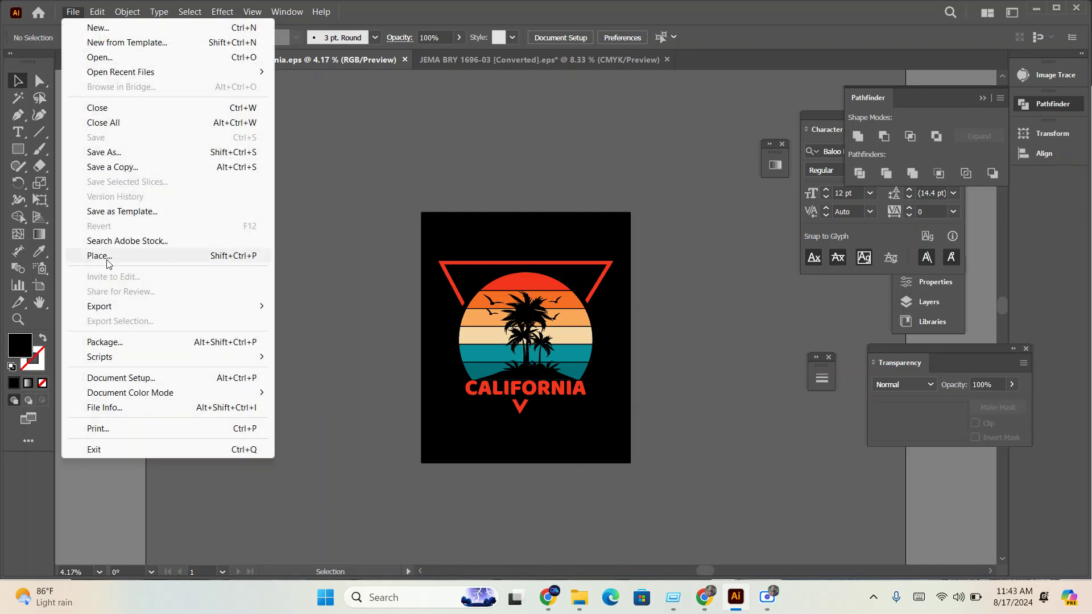
click(315, 322)
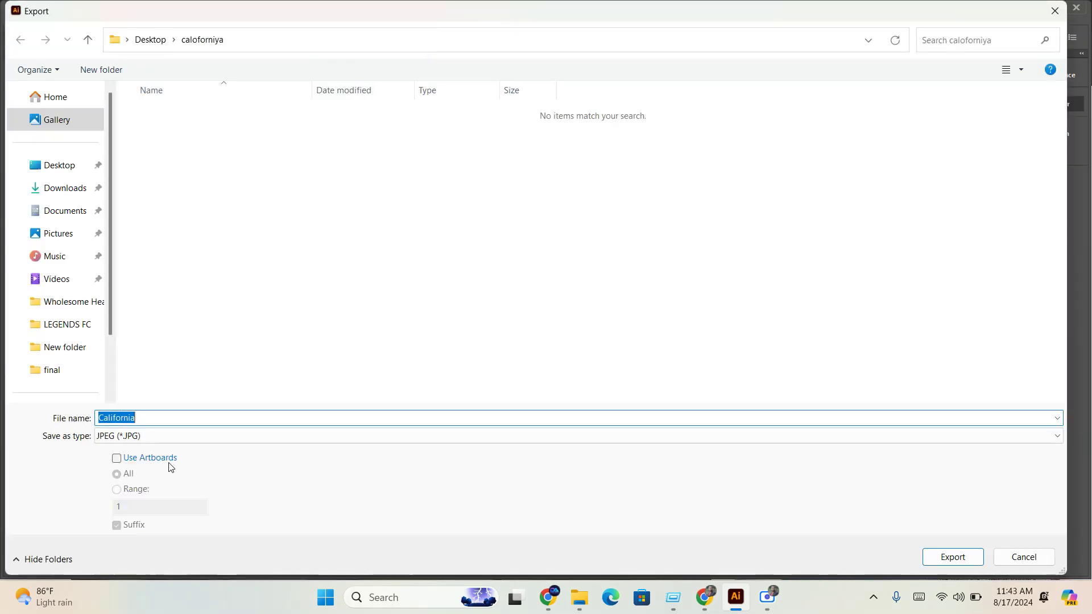
click(147, 440)
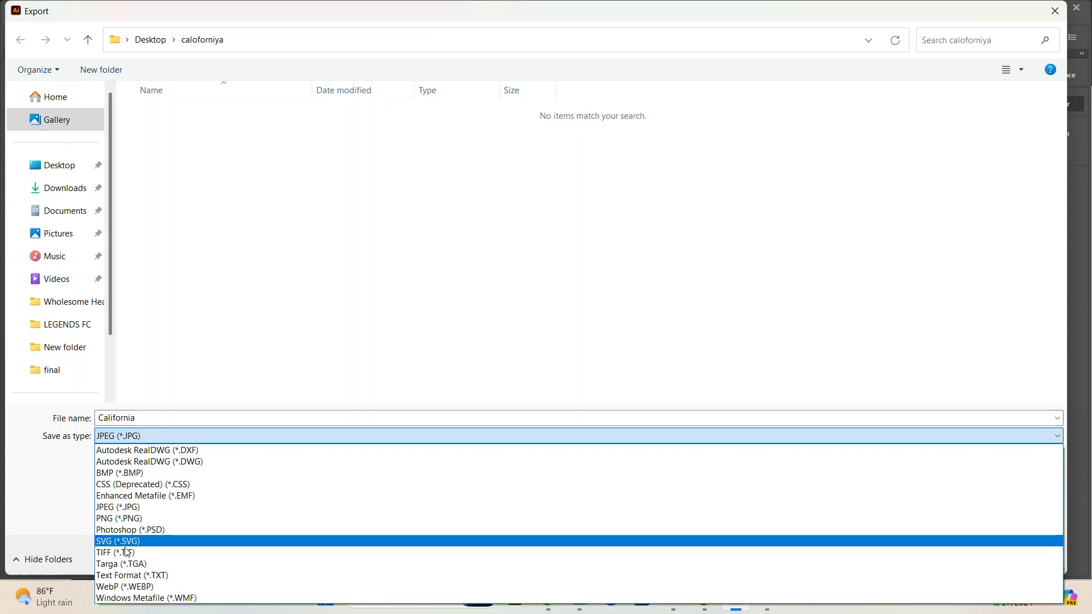
click(135, 516)
click(136, 463)
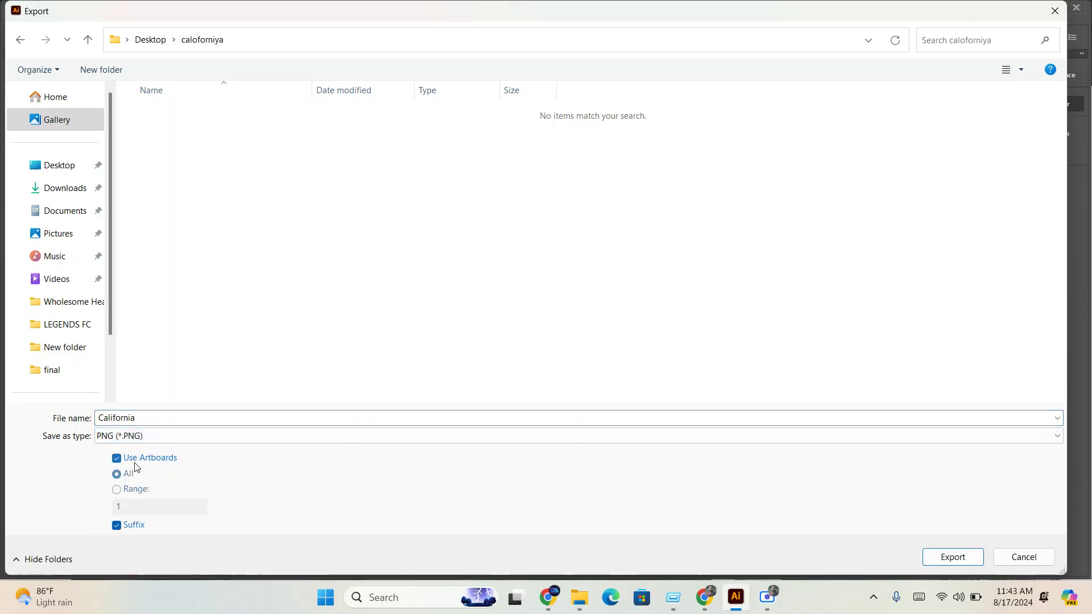
click(961, 560)
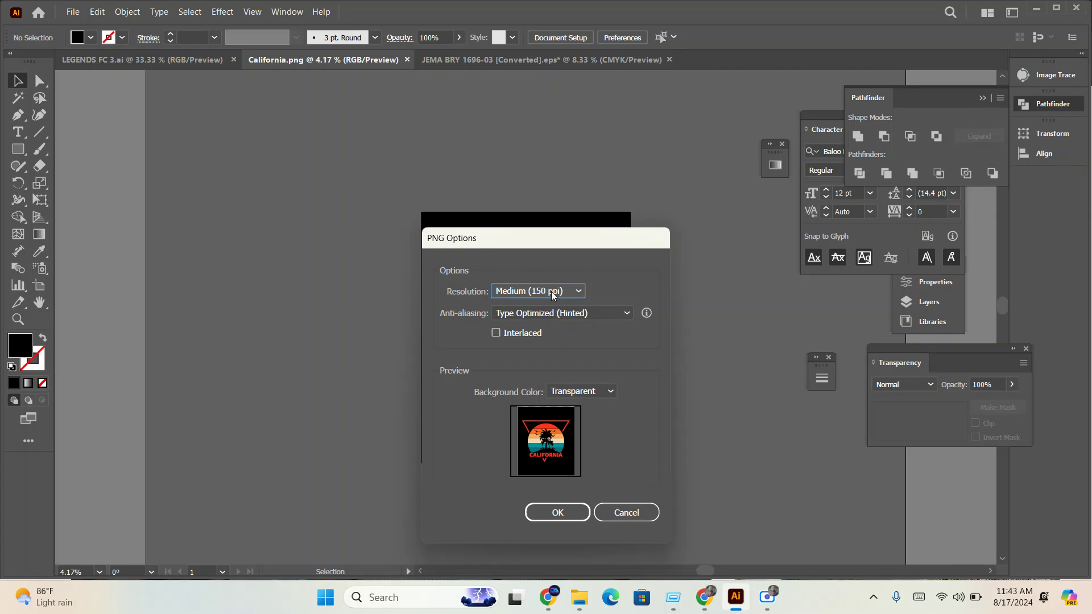
click(570, 514)
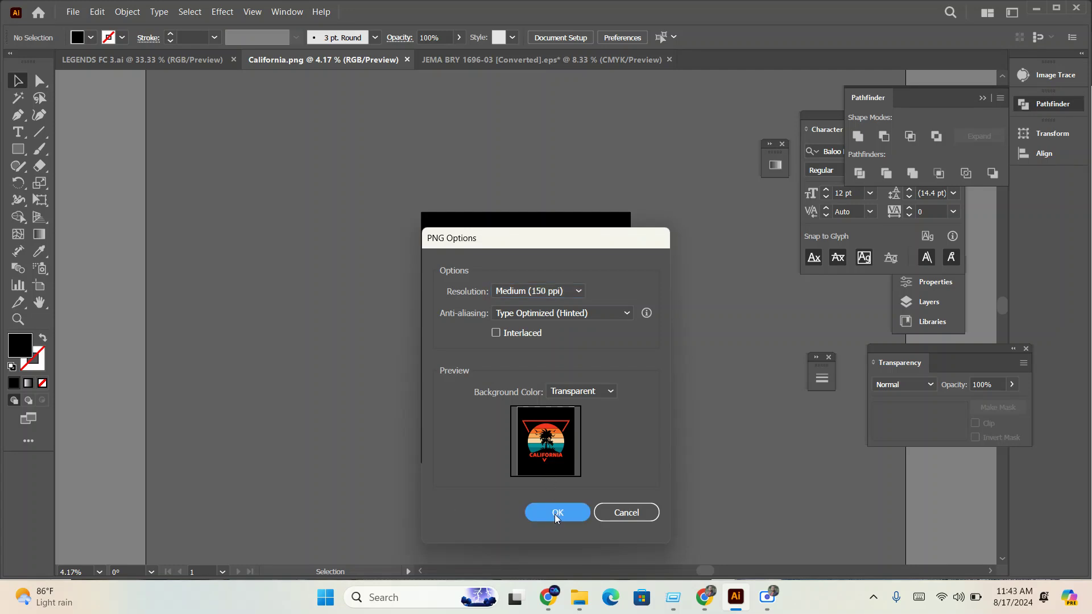
click(557, 513)
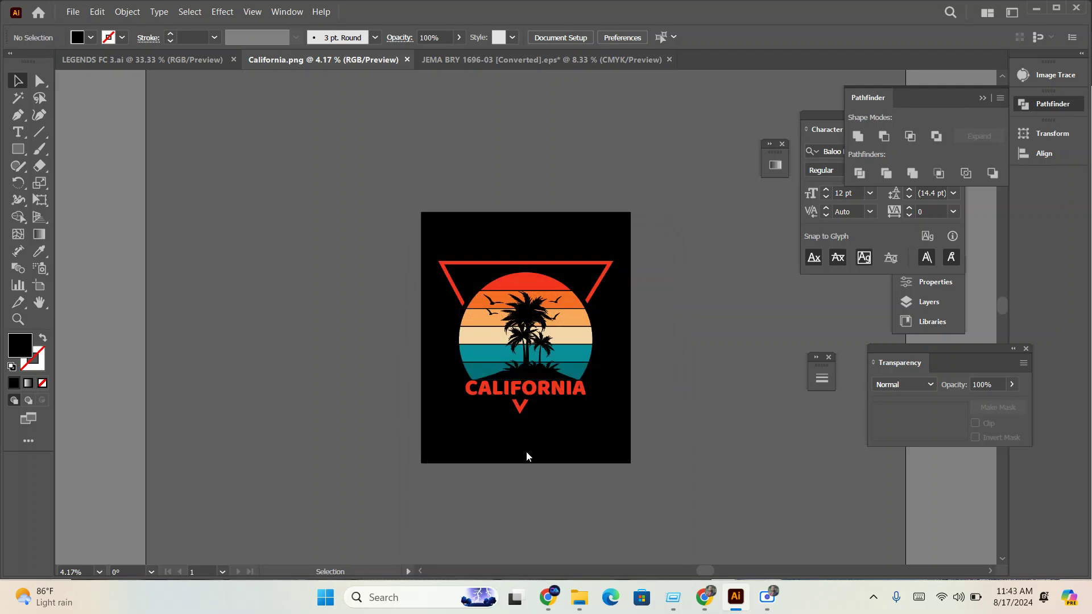
- Minimize the Freepik and Shutterstock browsers and the beach-seascape and LEGENDS FC folders
click(548, 517)
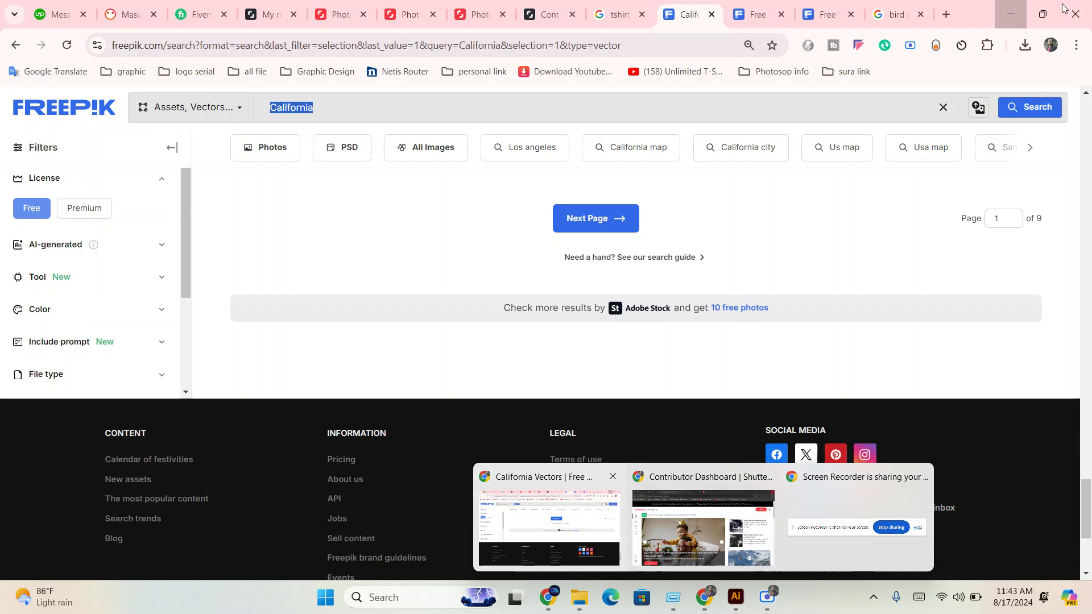
click(1010, 14)
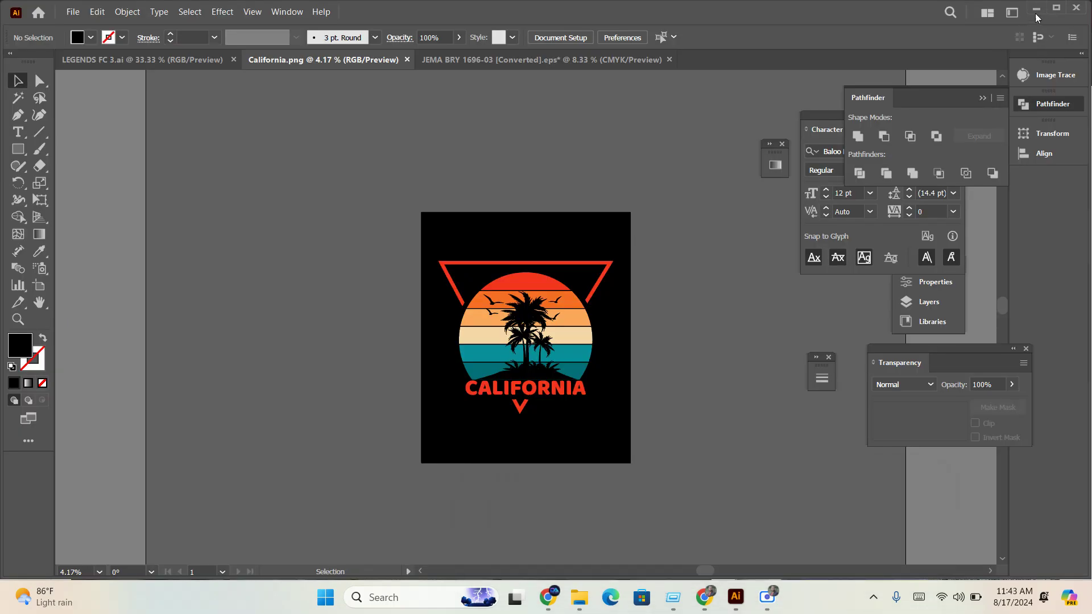
click(1004, 12)
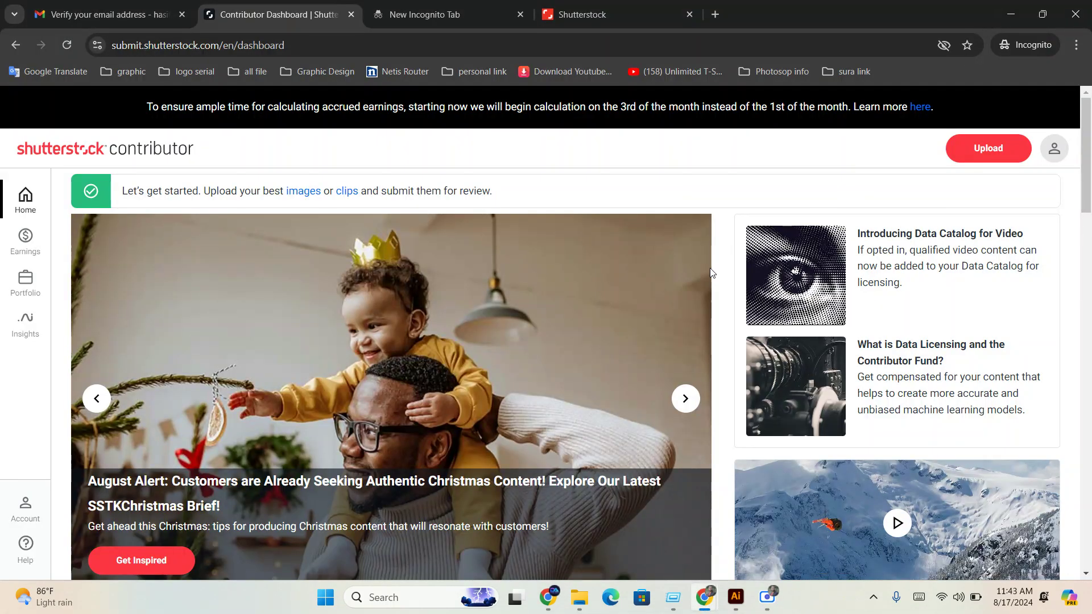
click(1002, 10)
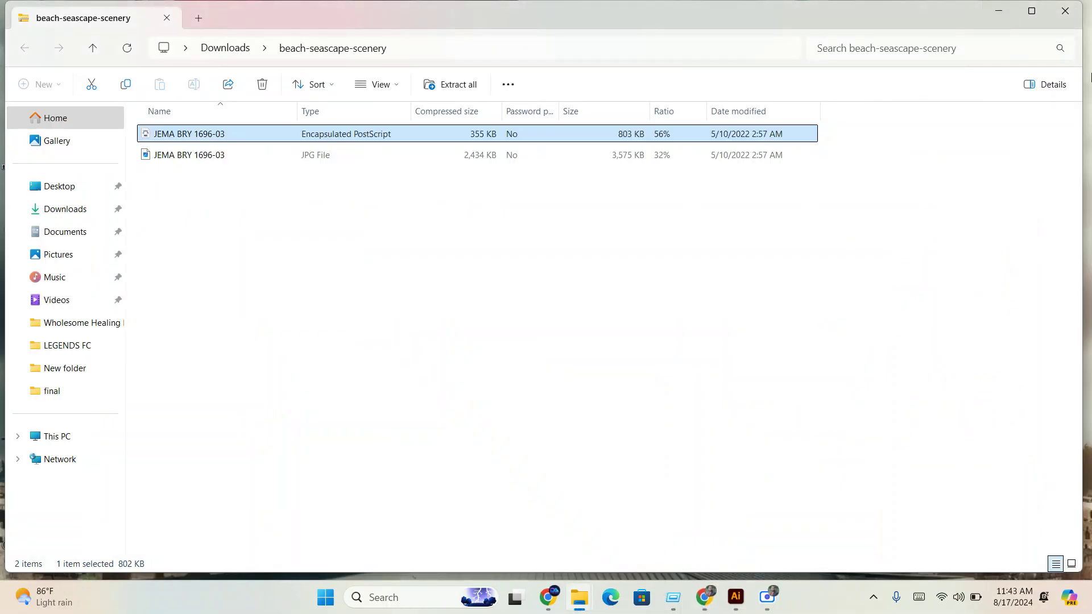
click(1002, 10)
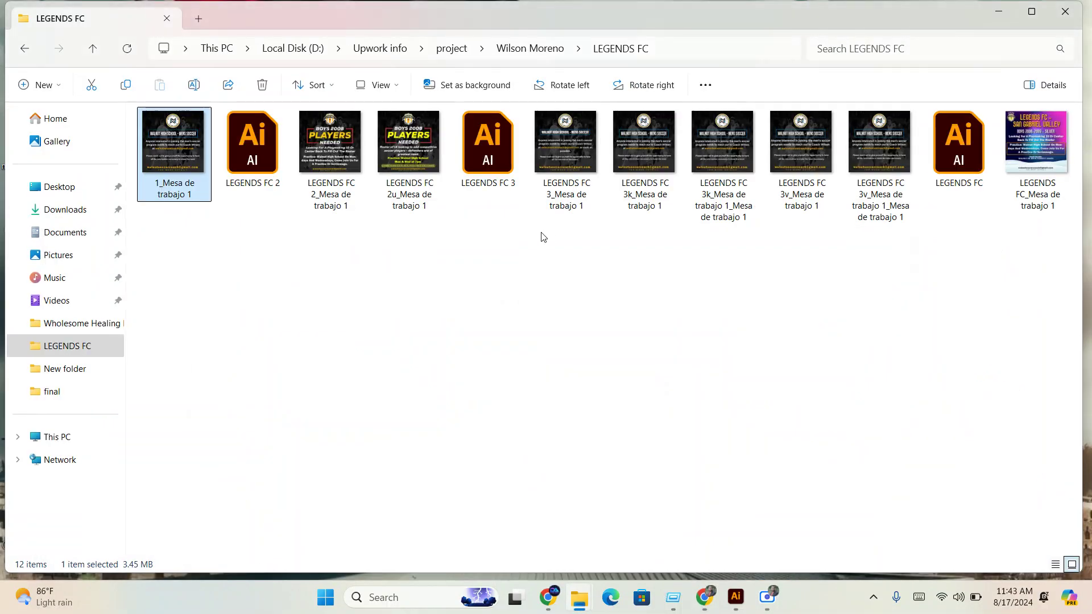
click(999, 11)
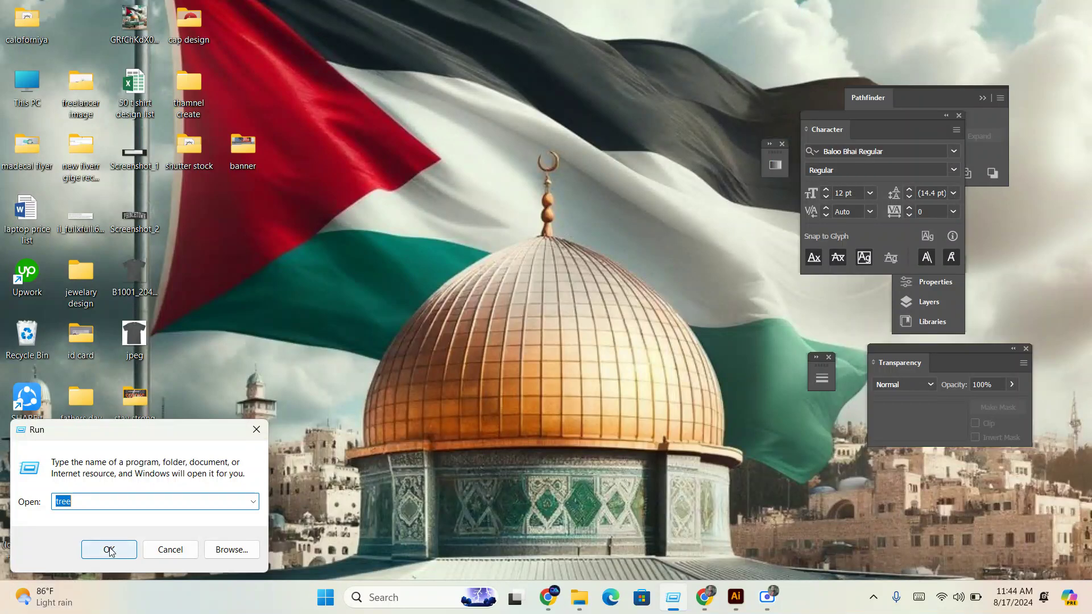
click(109, 550)
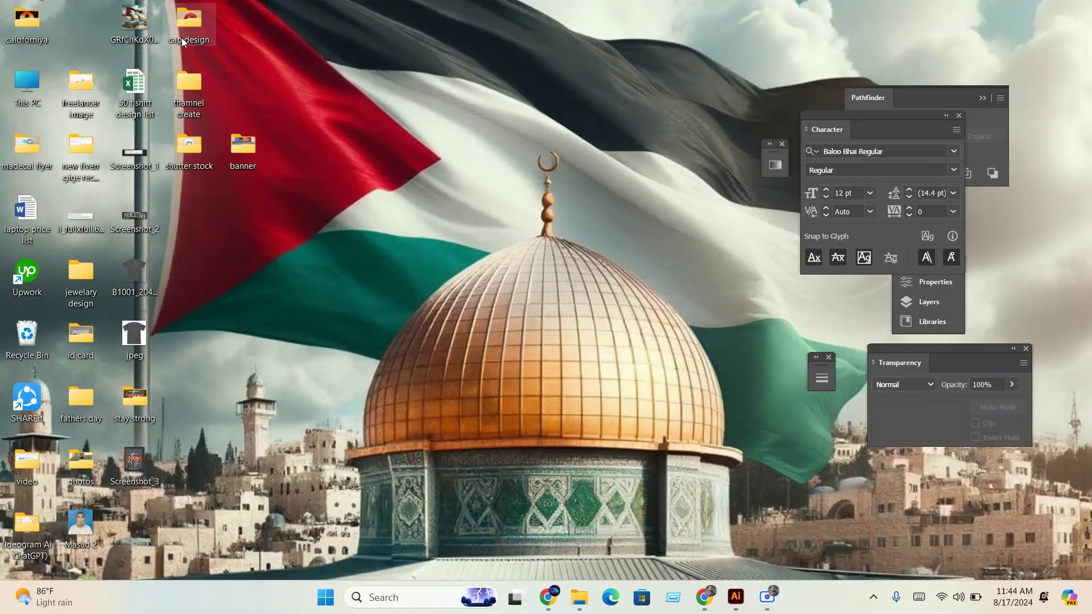
- View caloforniya as Large icons, preview California-01 full screen, then return to Chrome
double_click(33, 21)
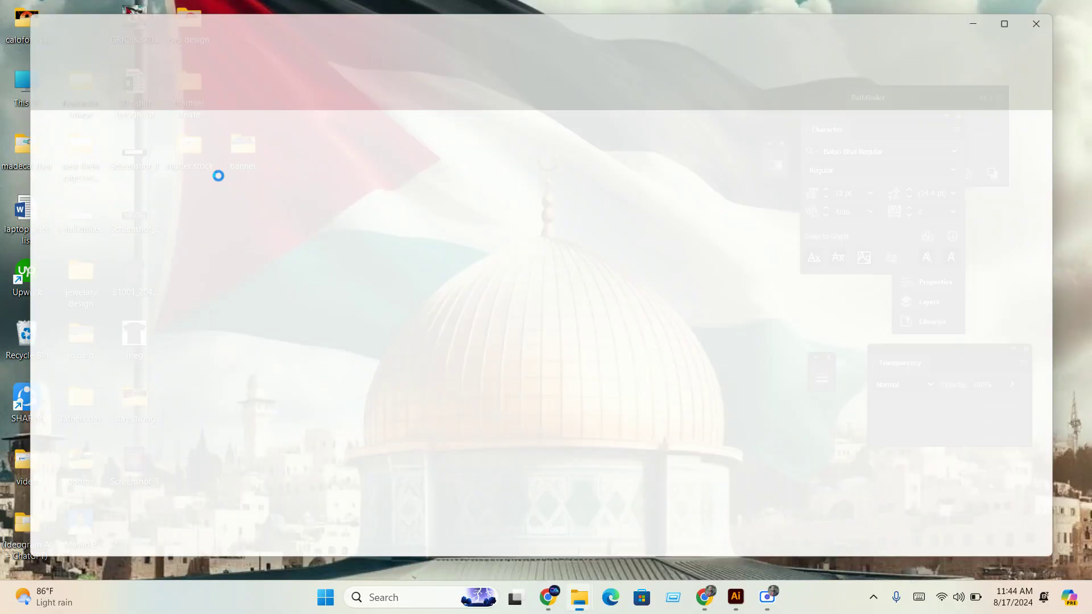
click(1071, 569)
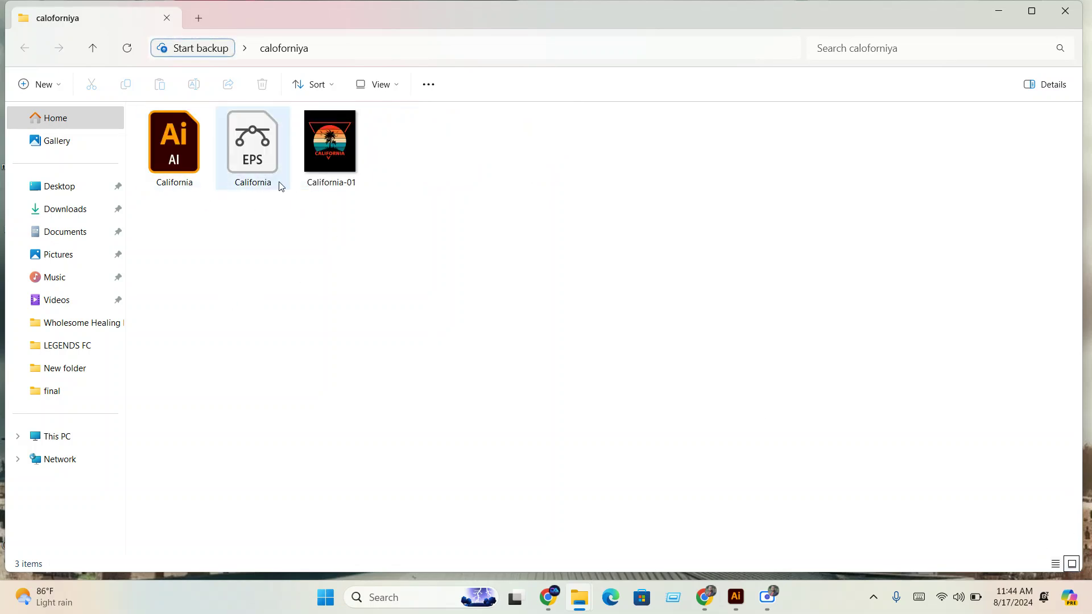
double_click(333, 157)
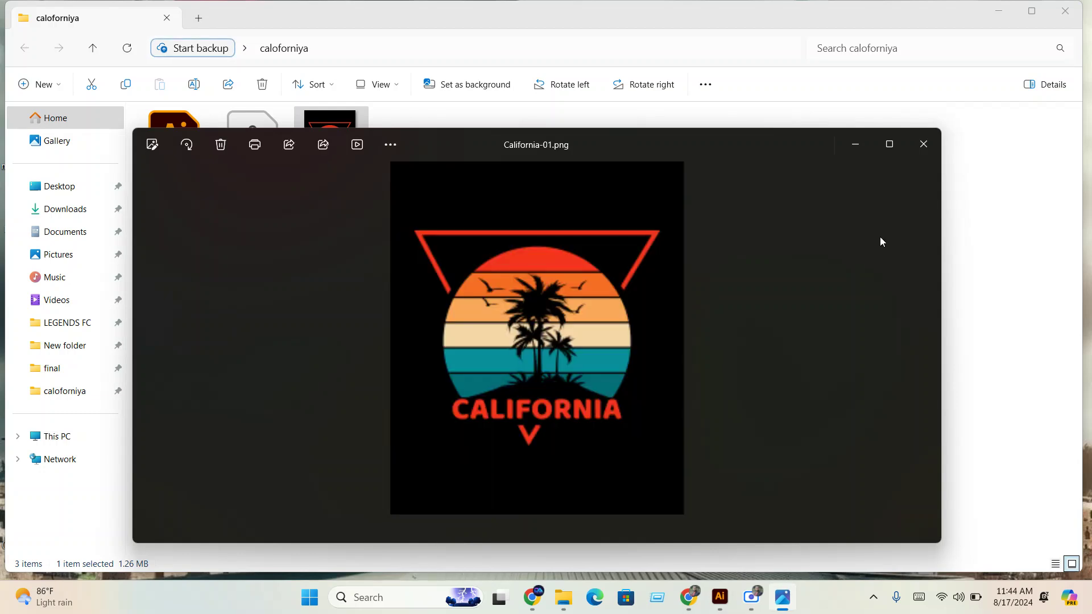
click(901, 158)
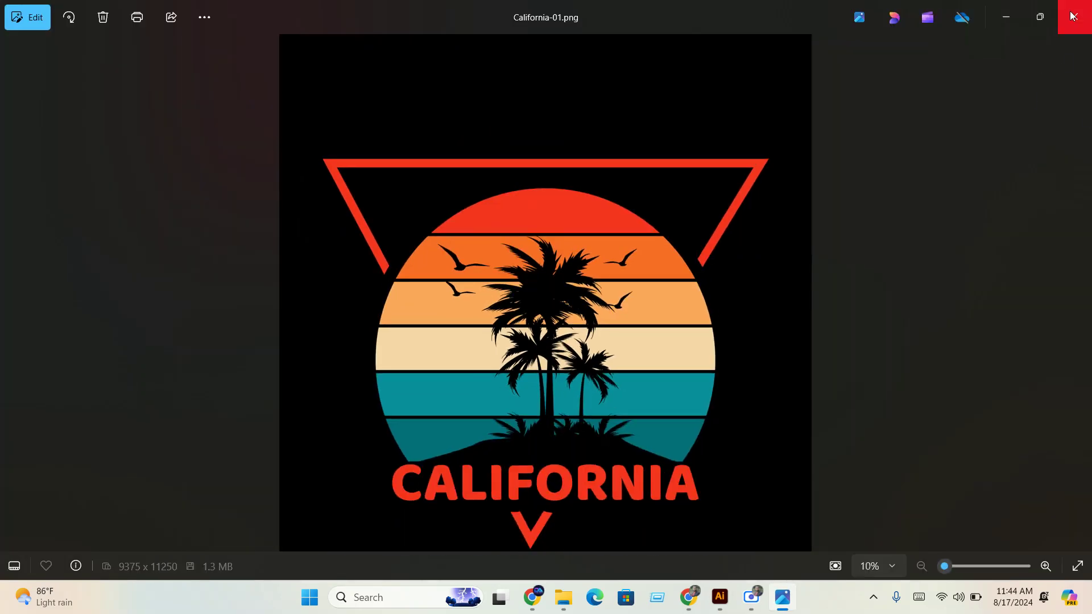
click(1074, 17)
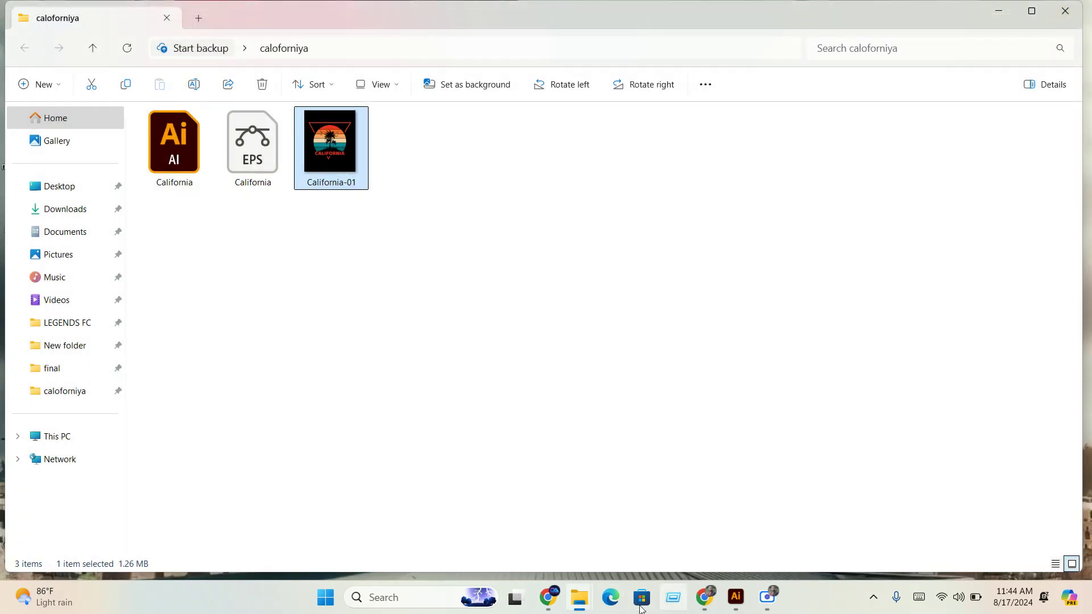
click(545, 605)
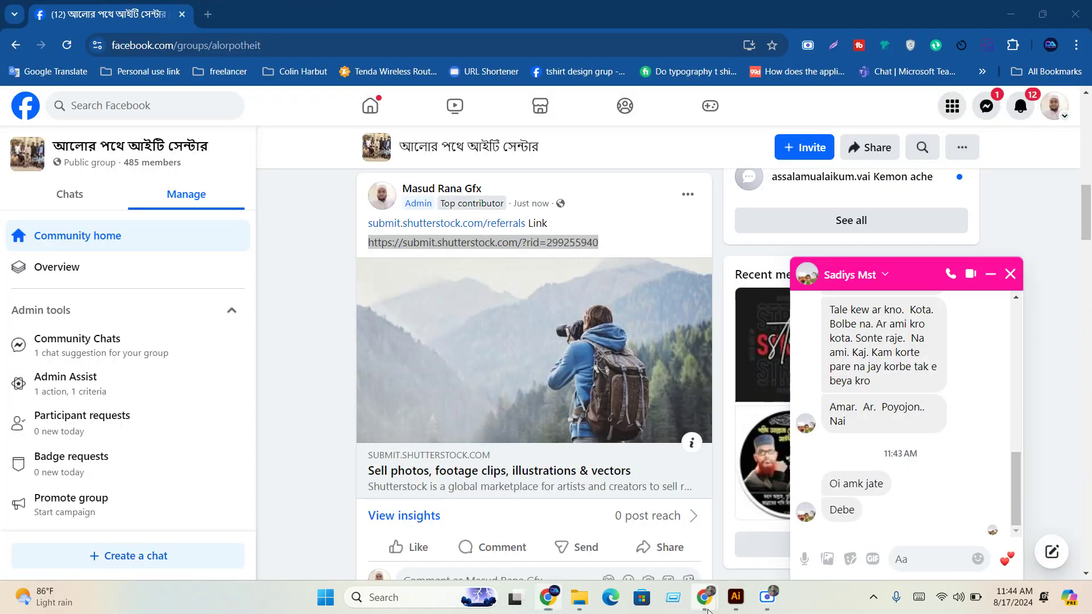
- Switch to the Shutterstock tab, go to the contributor Home, and open the Upload window
click(574, 521)
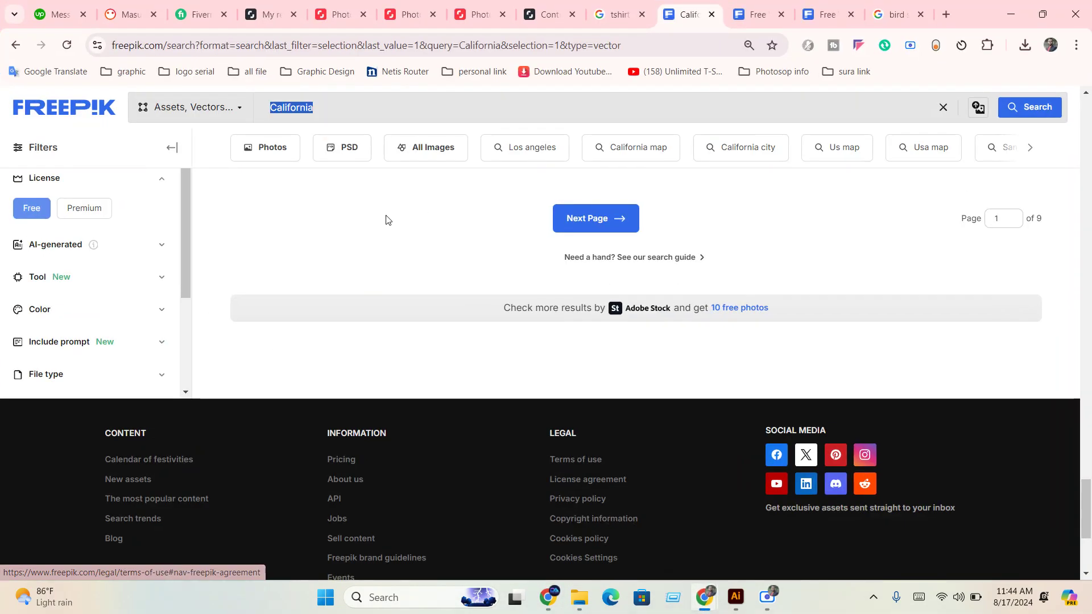
click(774, 6)
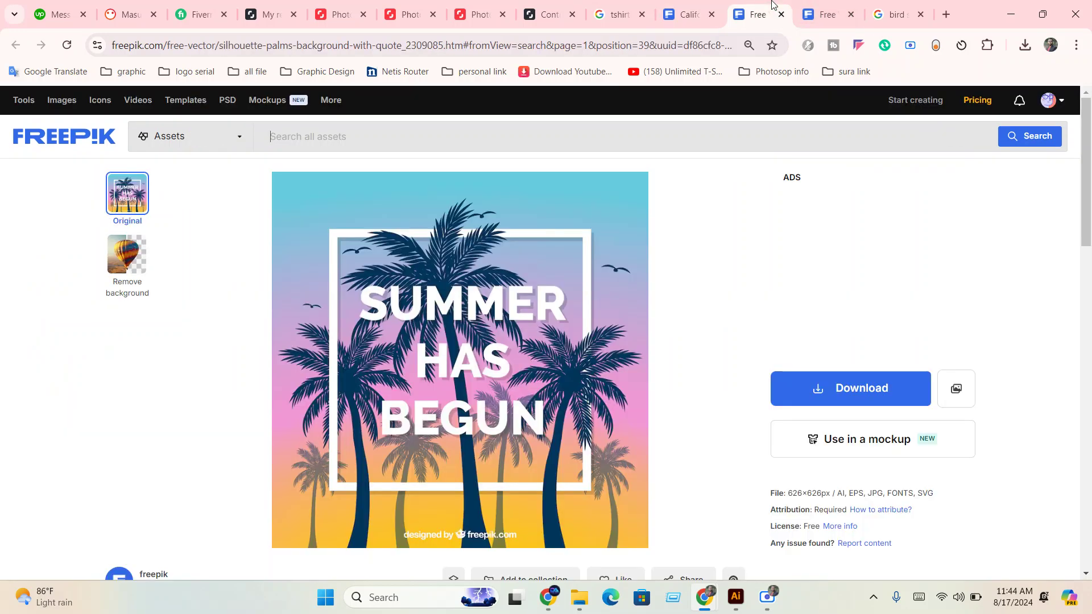
click(267, 16)
scroll(227, 96, up, 5)
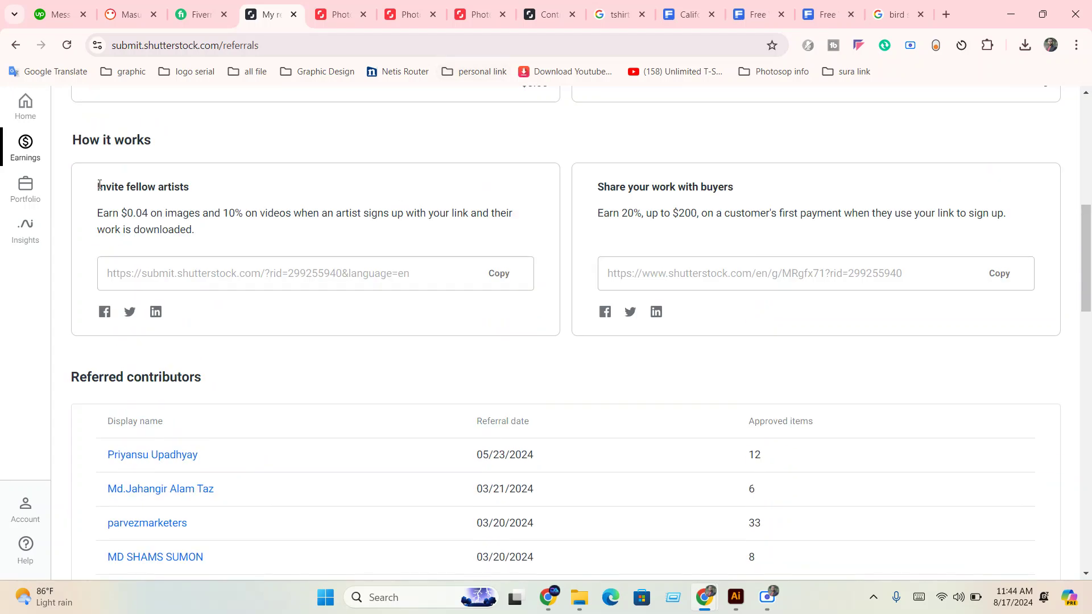
click(21, 114)
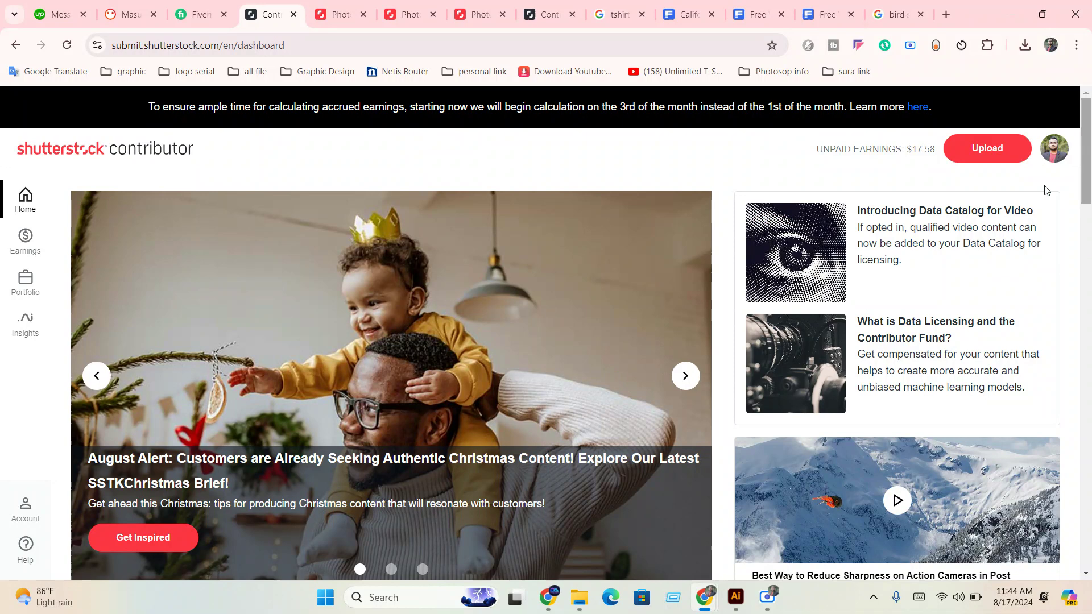
click(998, 155)
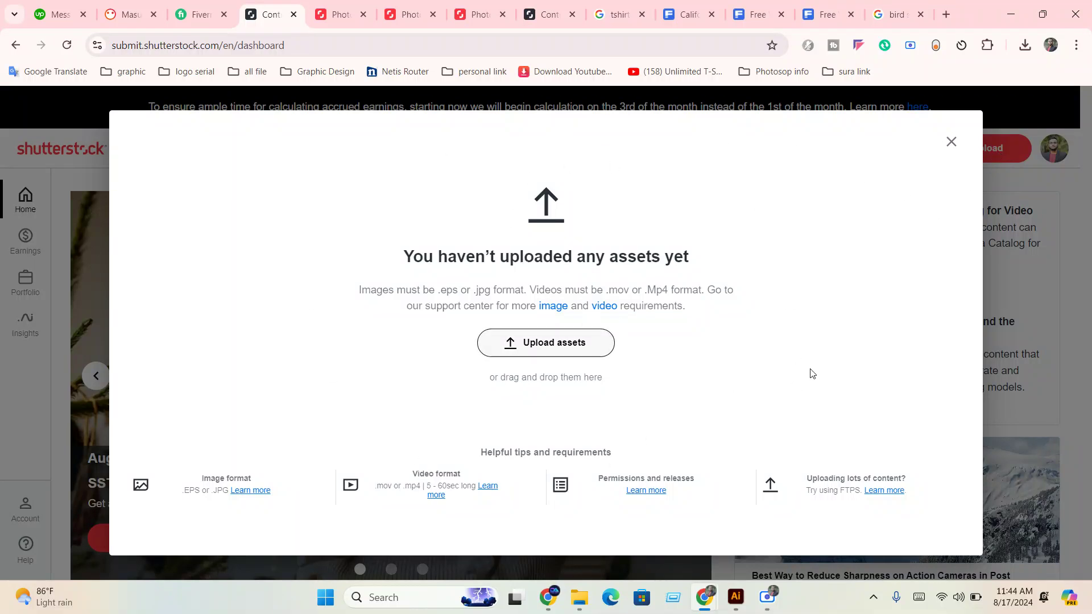
- Close the upload window and briefly check a new tab and the account side panel
click(950, 142)
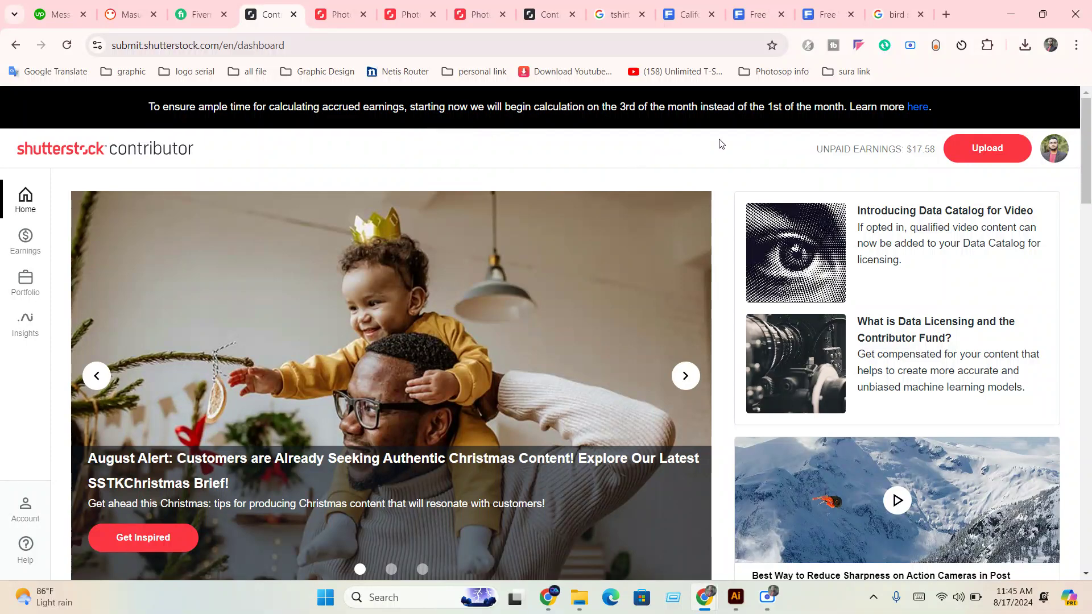
click(916, 107)
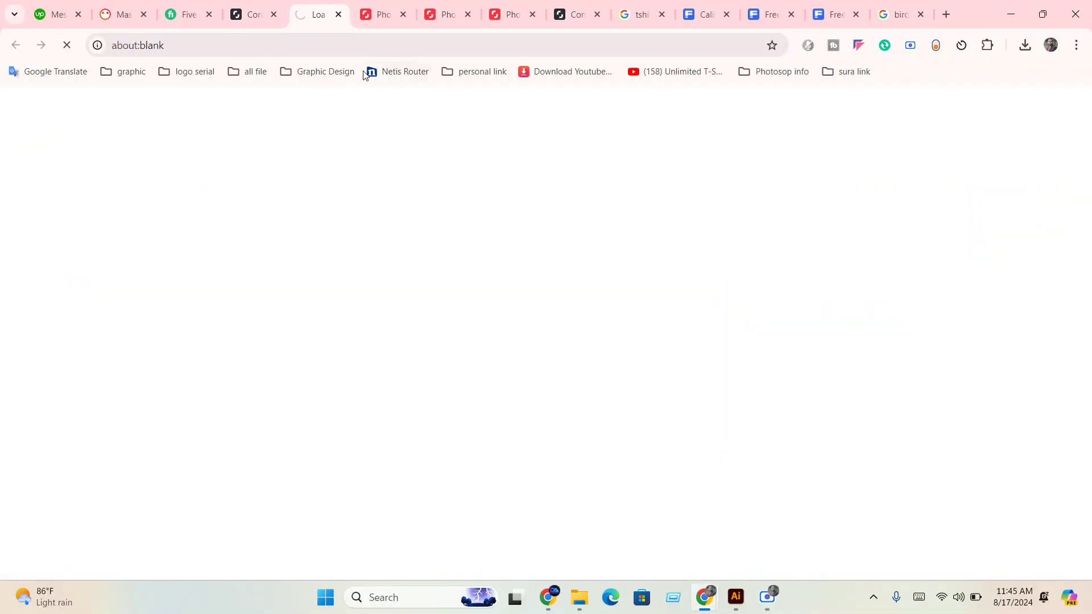
click(339, 15)
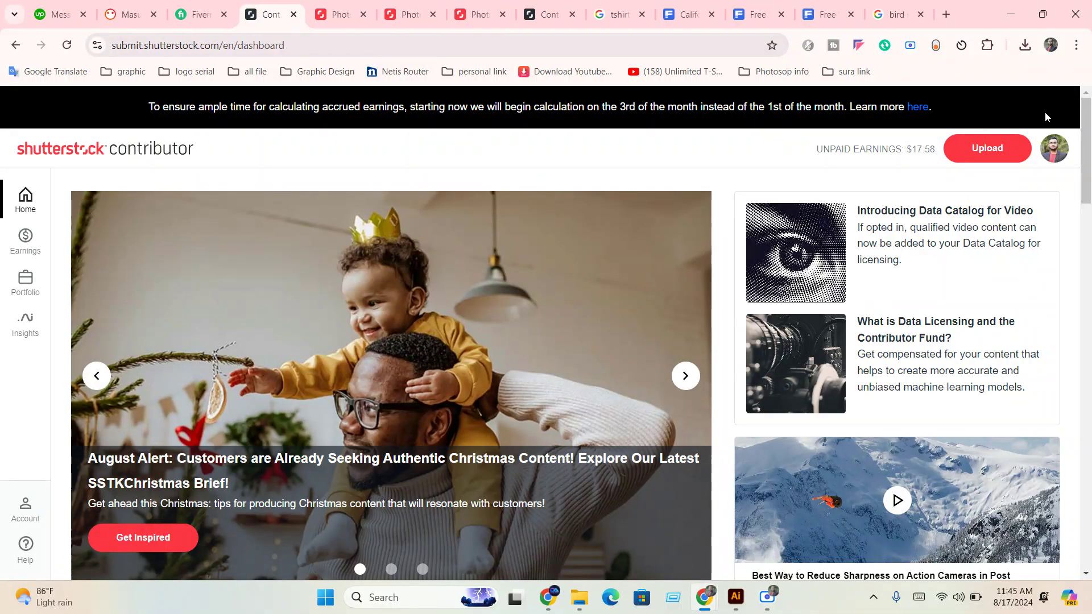
scroll(243, 355, down, 5)
scroll(243, 355, up, 5)
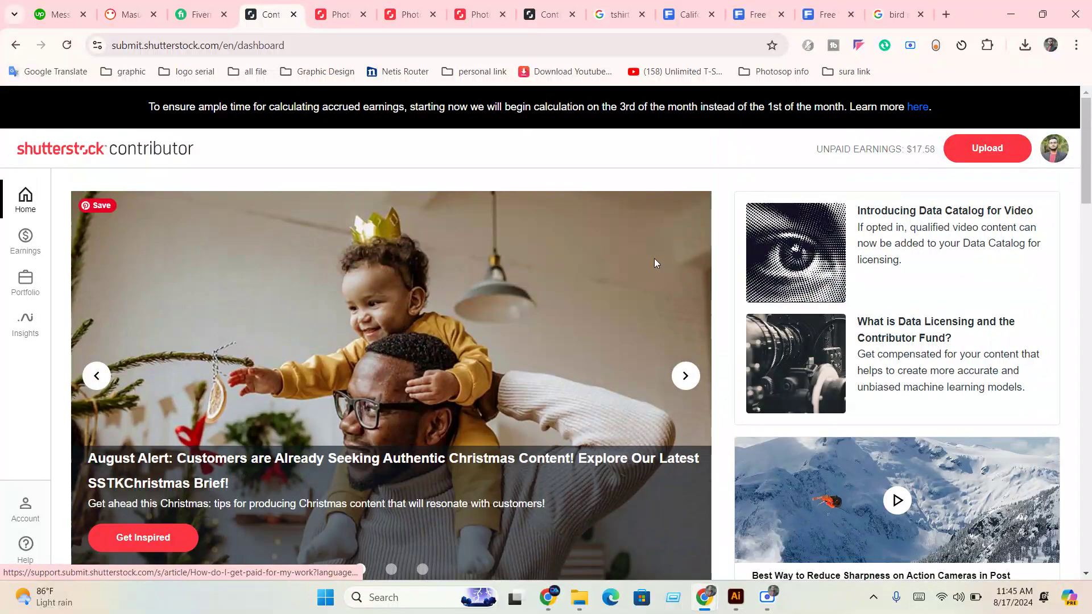
click(1058, 148)
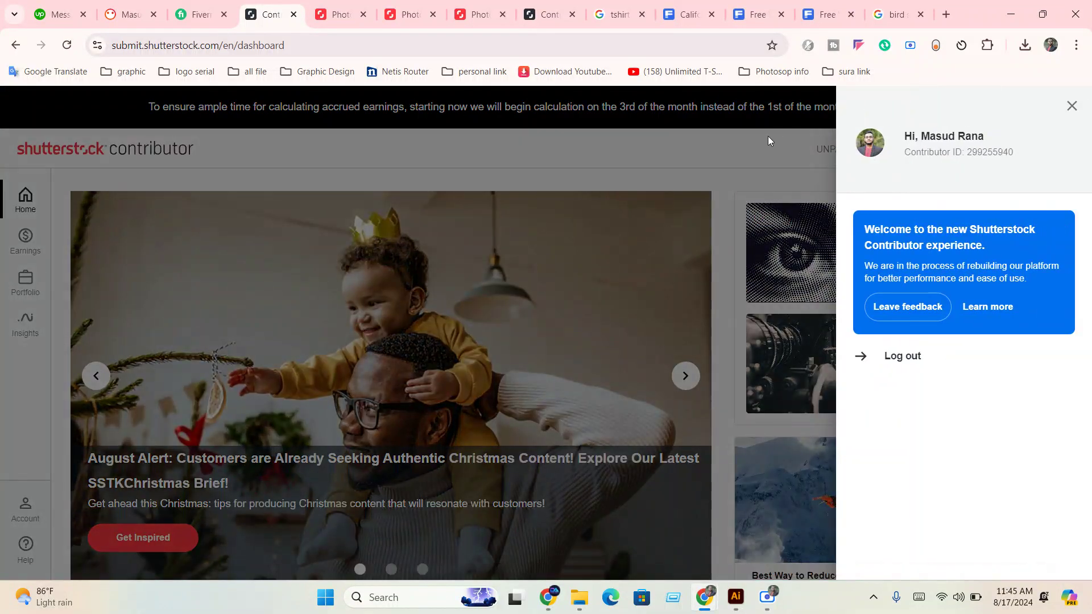
click(768, 141)
- Start a new upload and choose California.eps from Desktop > caloforniya
click(990, 148)
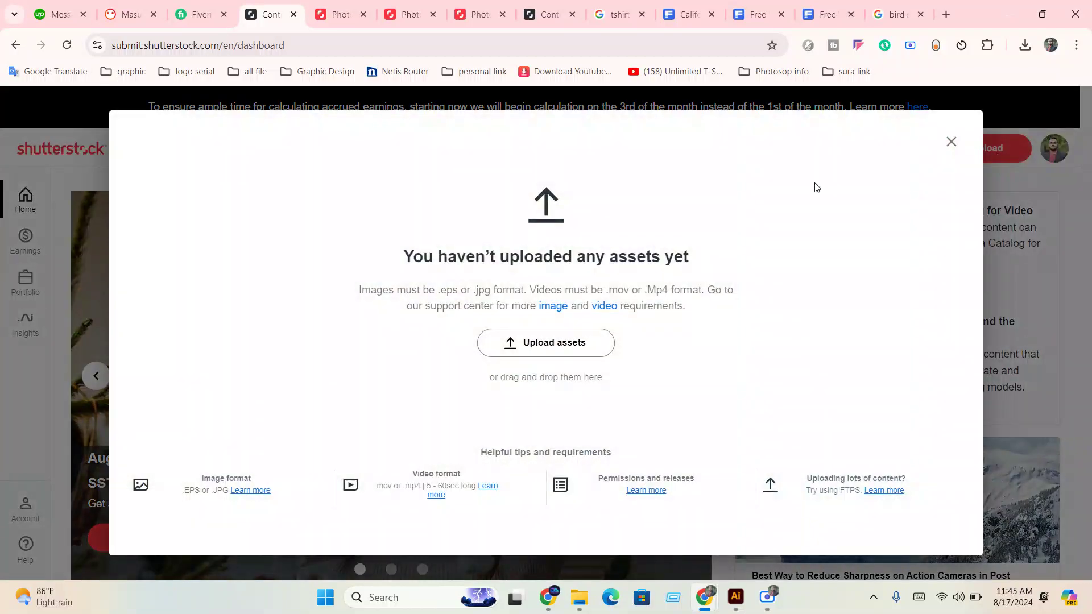
click(533, 345)
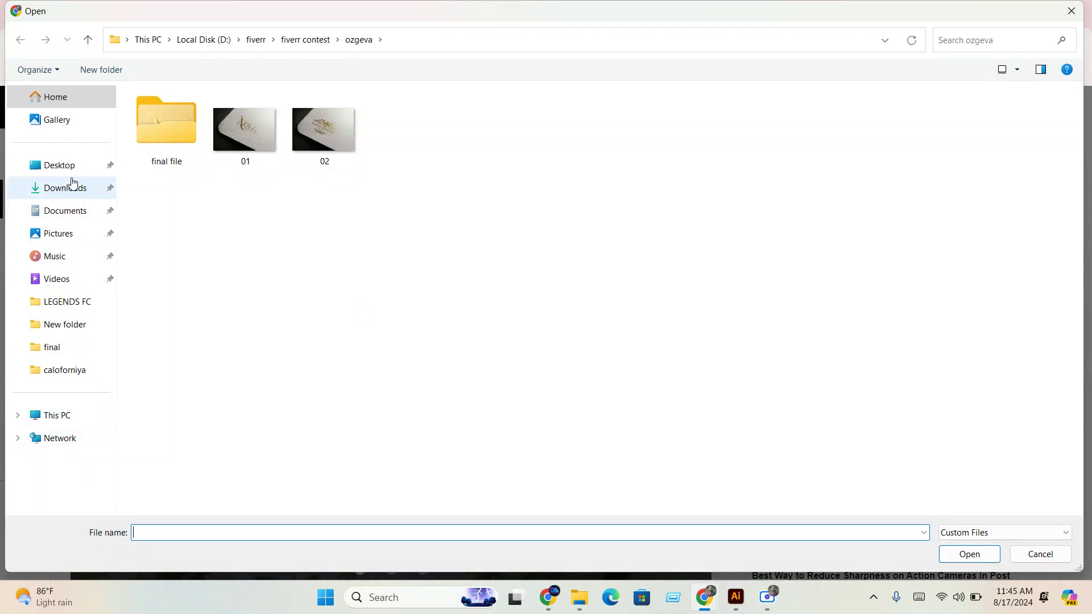
click(59, 164)
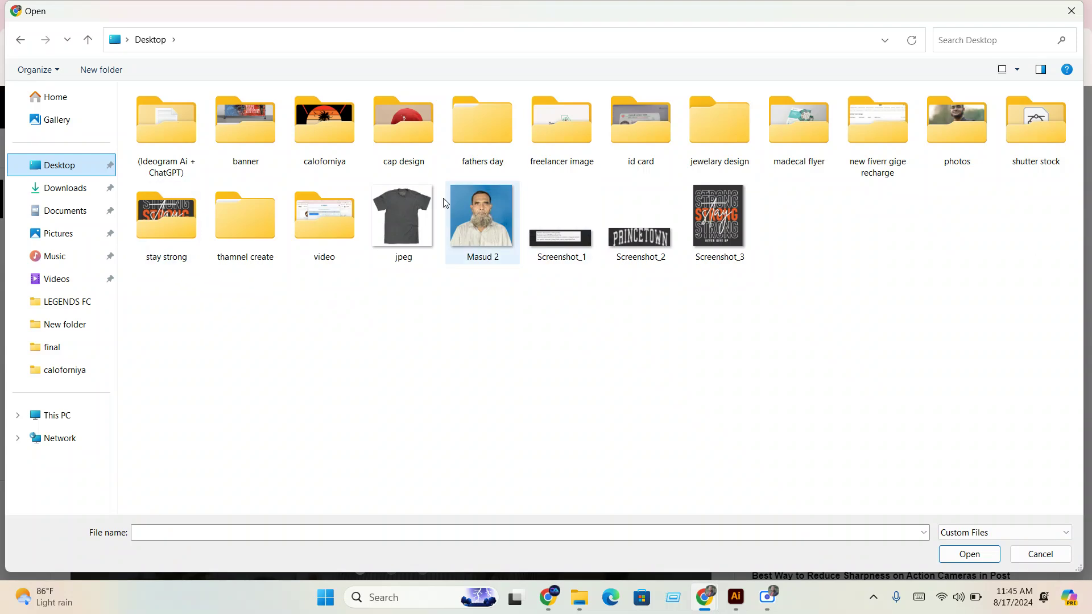
double_click(314, 154)
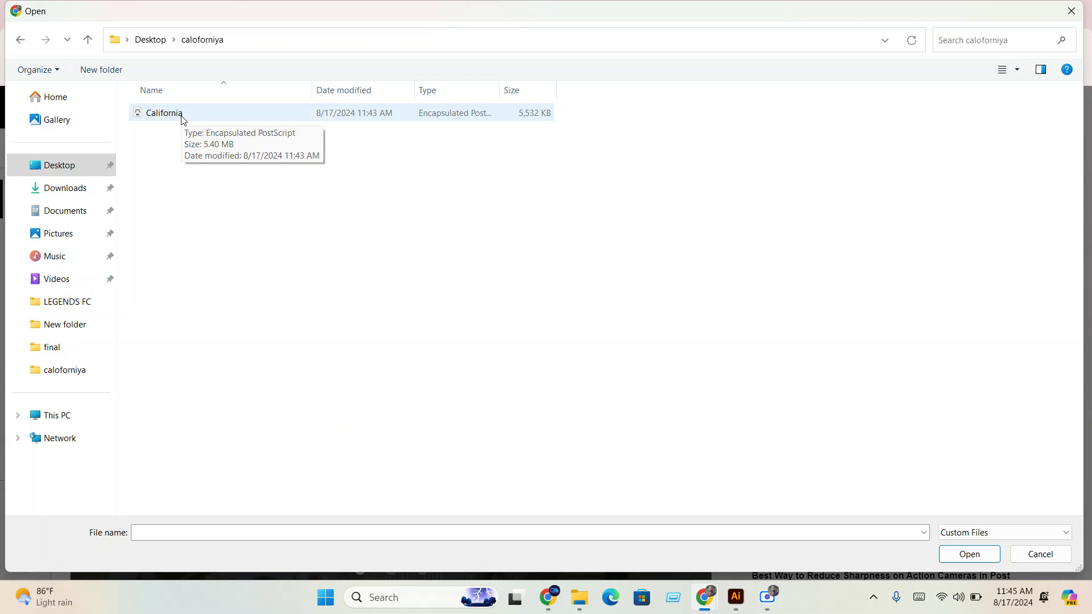
double_click(164, 114)
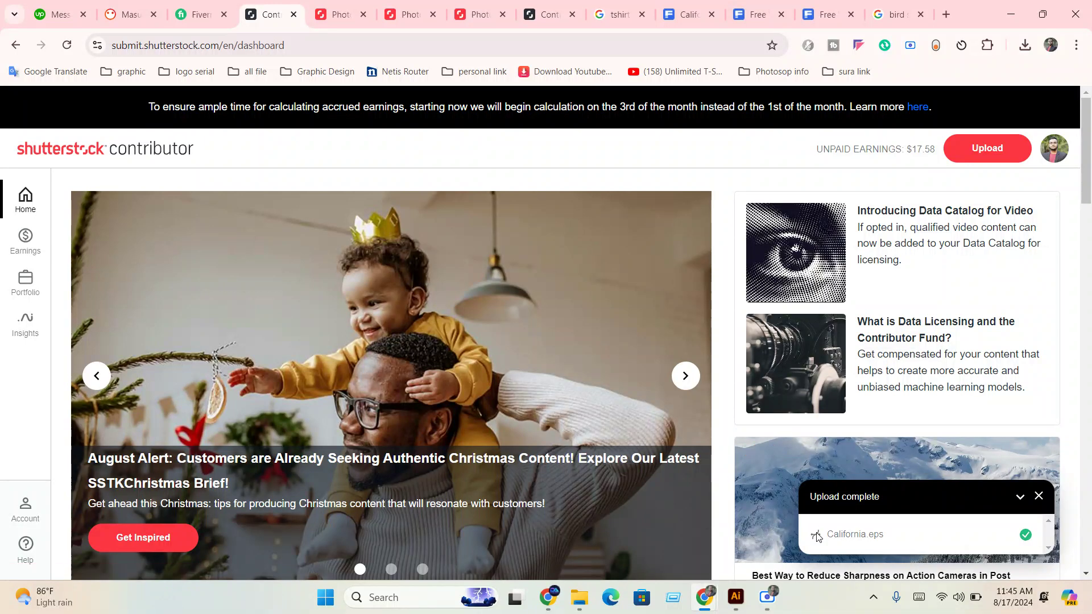
- Open Not submitted images, switch to the legacy view, and clear all upload errors
click(1019, 498)
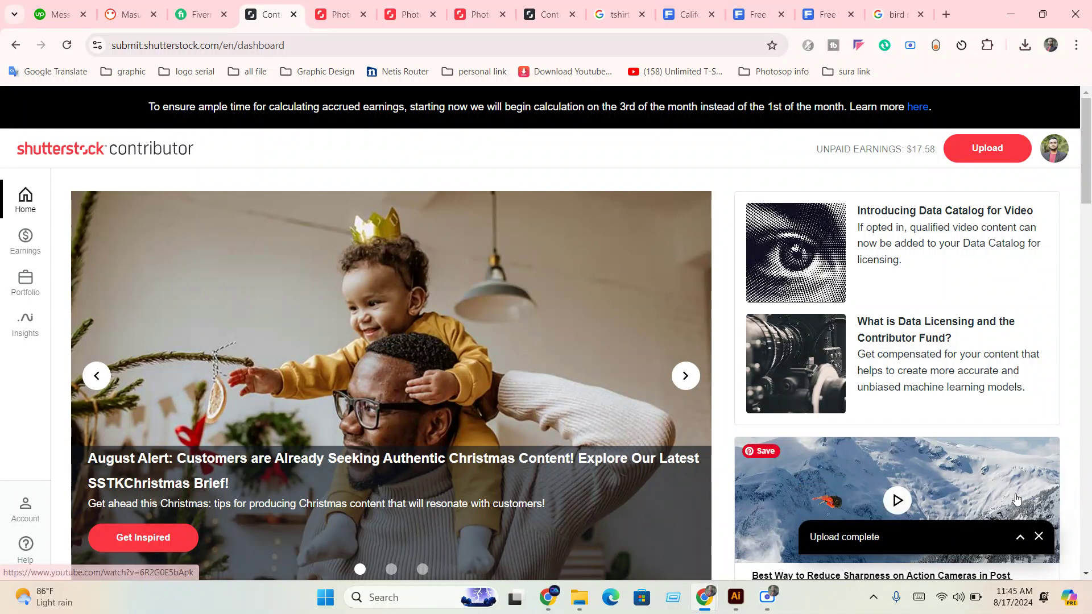
click(1023, 535)
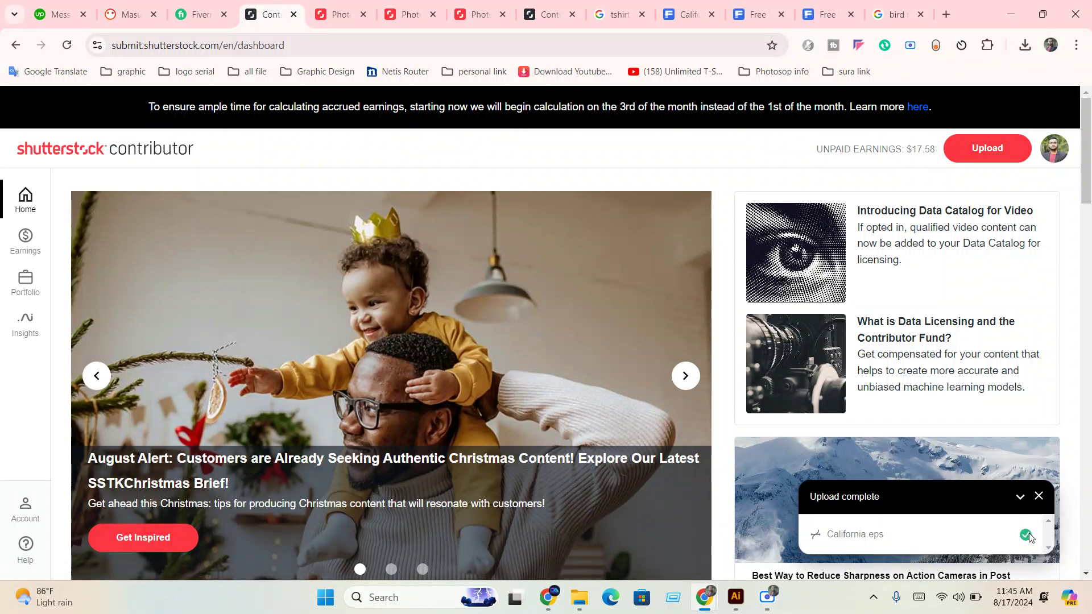
scroll(401, 469, down, 6)
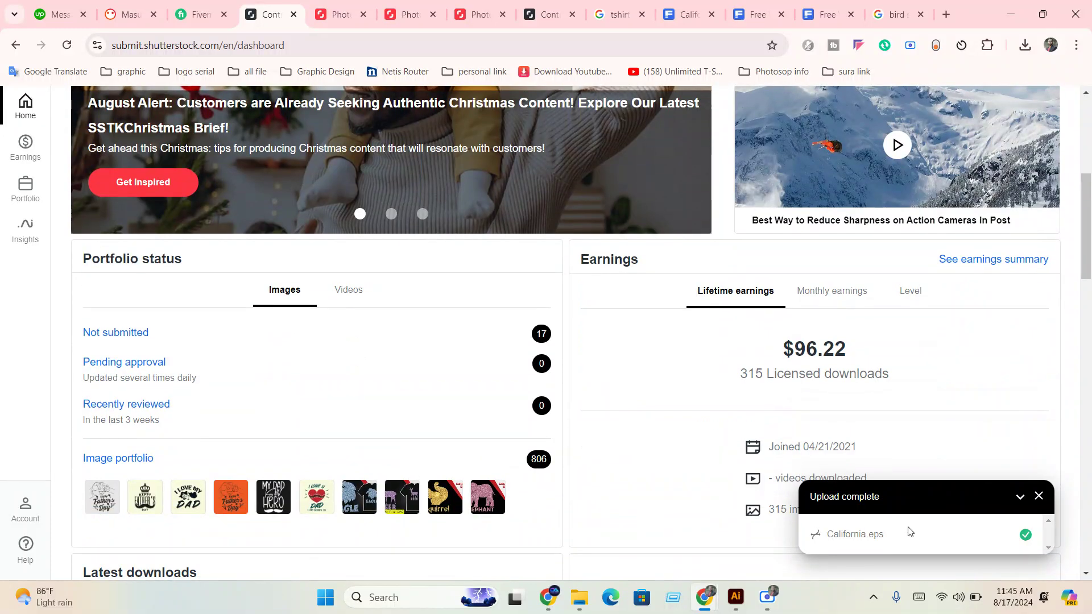
click(128, 336)
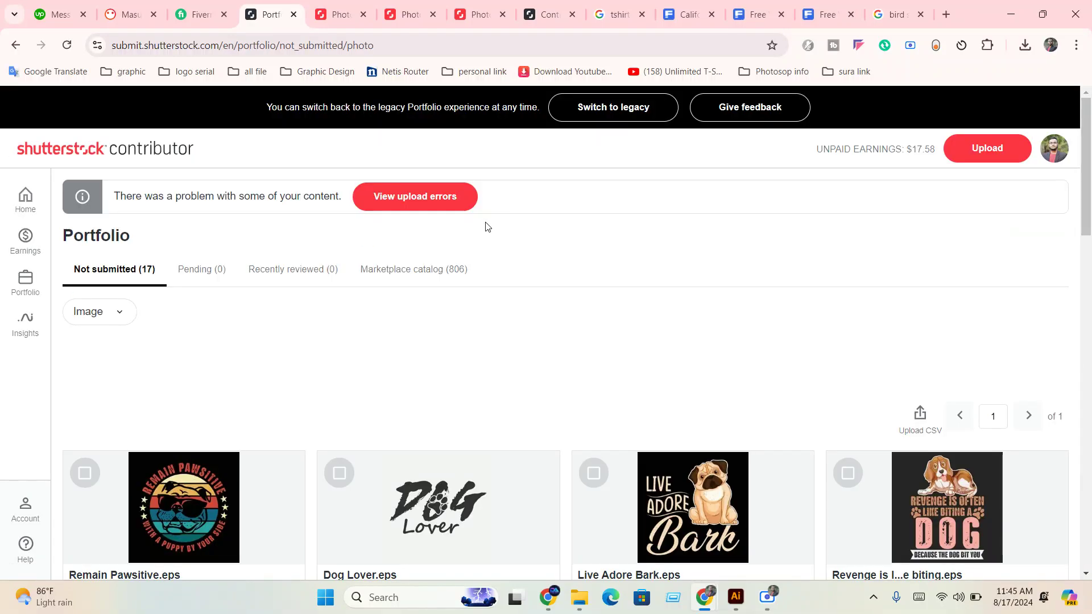
click(591, 109)
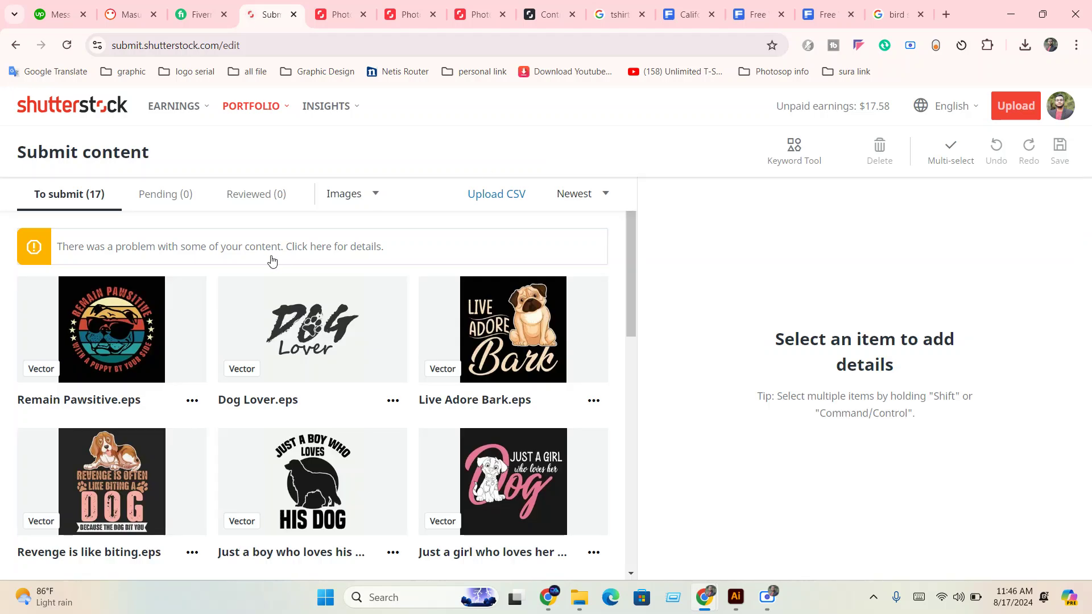
click(283, 251)
click(538, 519)
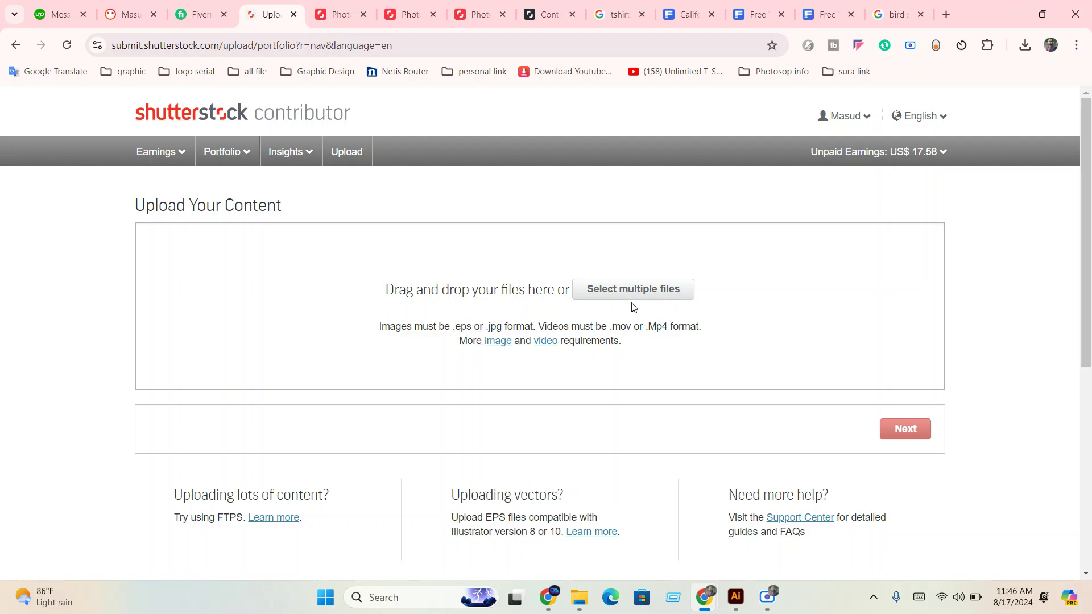
- Re-upload California.eps and open its error: objects outside the artboard
click(637, 289)
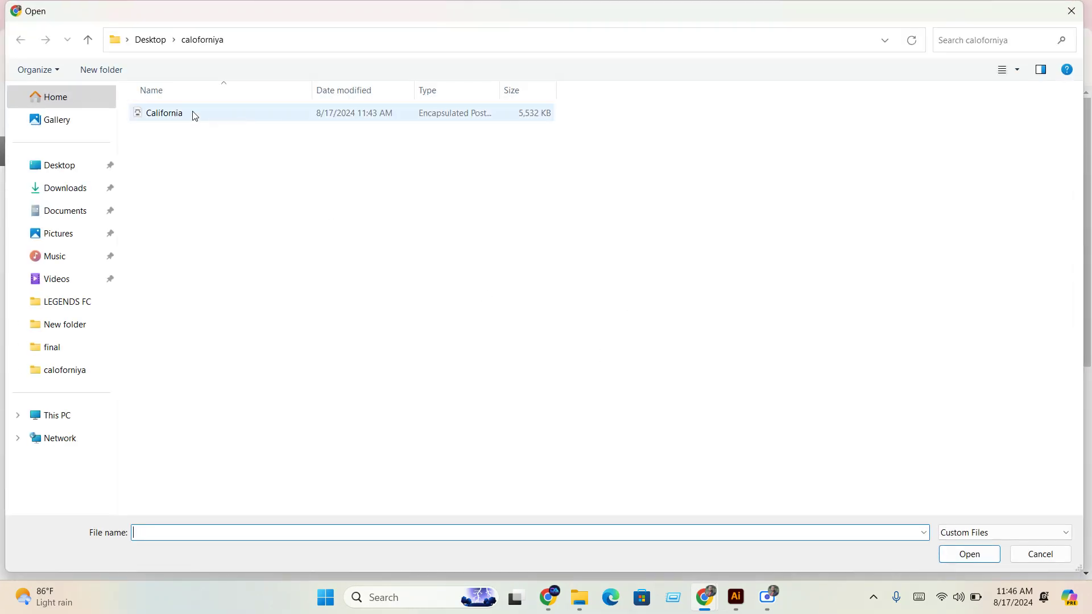
double_click(195, 112)
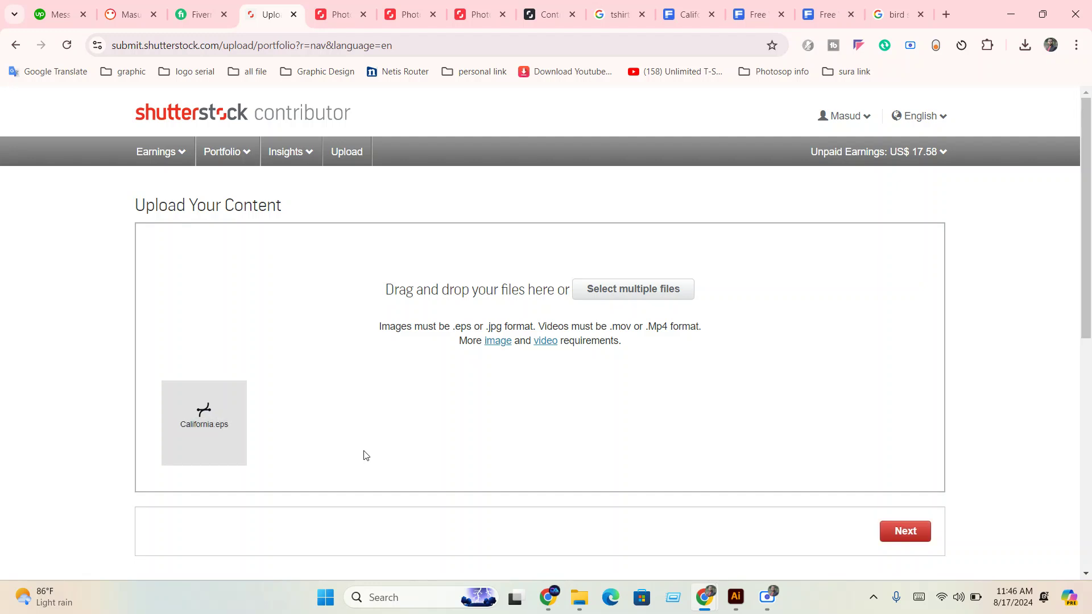
click(904, 530)
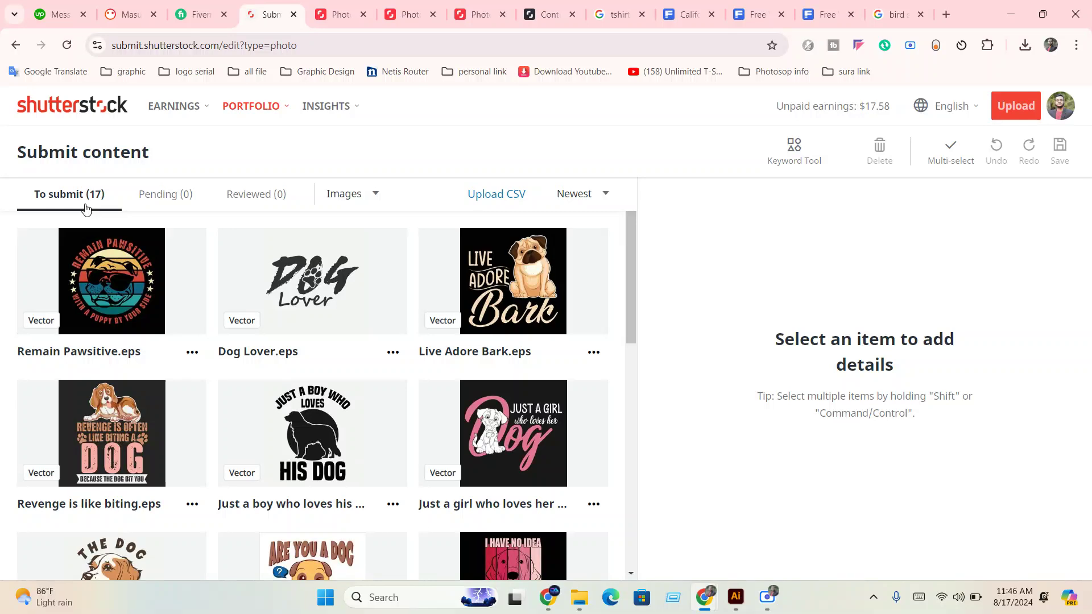
scroll(212, 453, down, 5)
scroll(200, 444, up, 5)
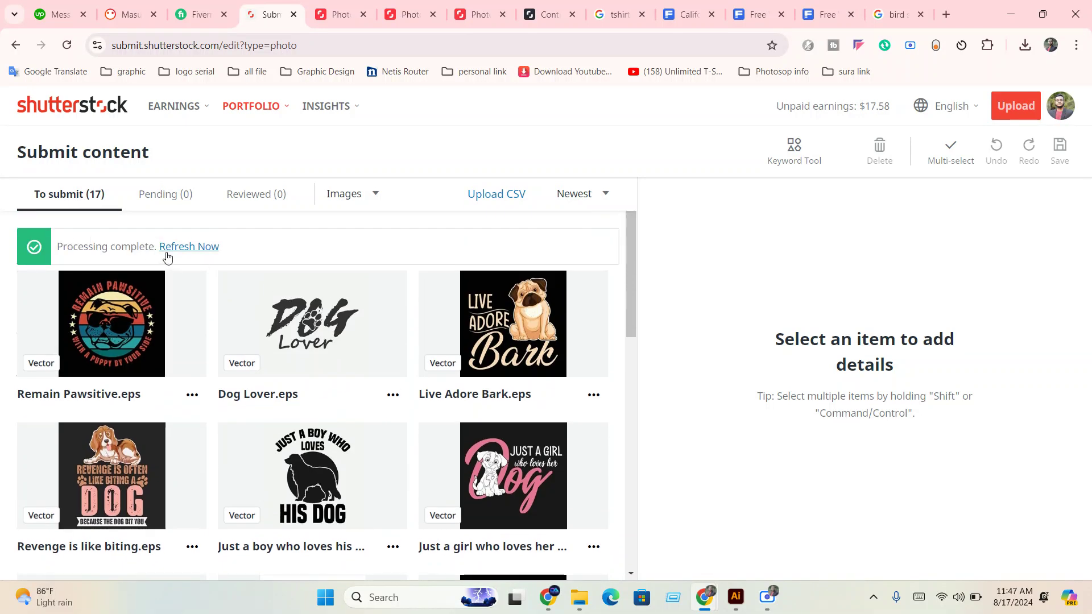
click(184, 245)
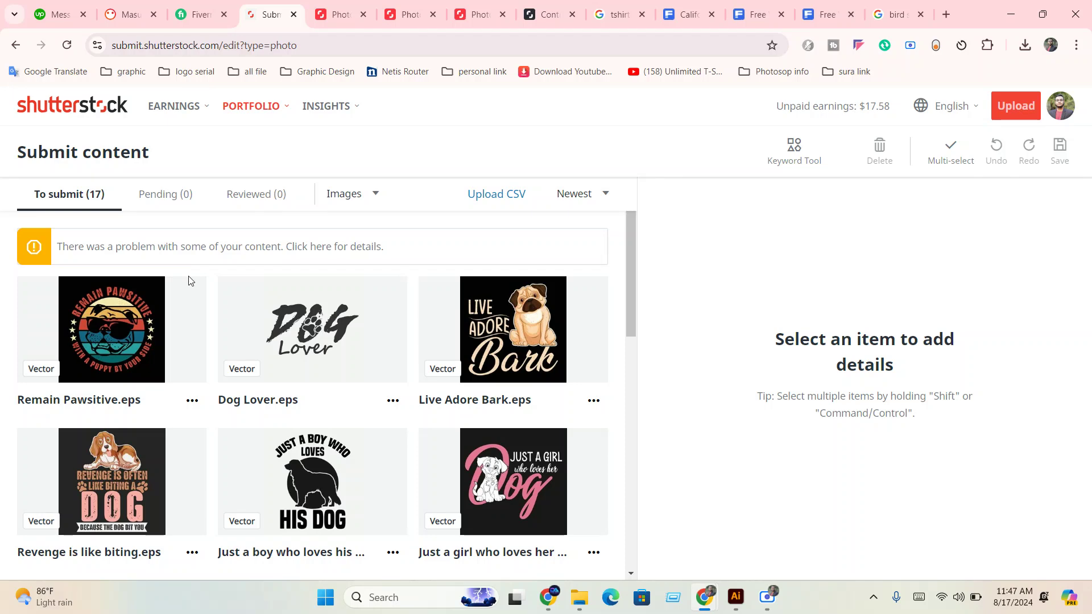
click(300, 253)
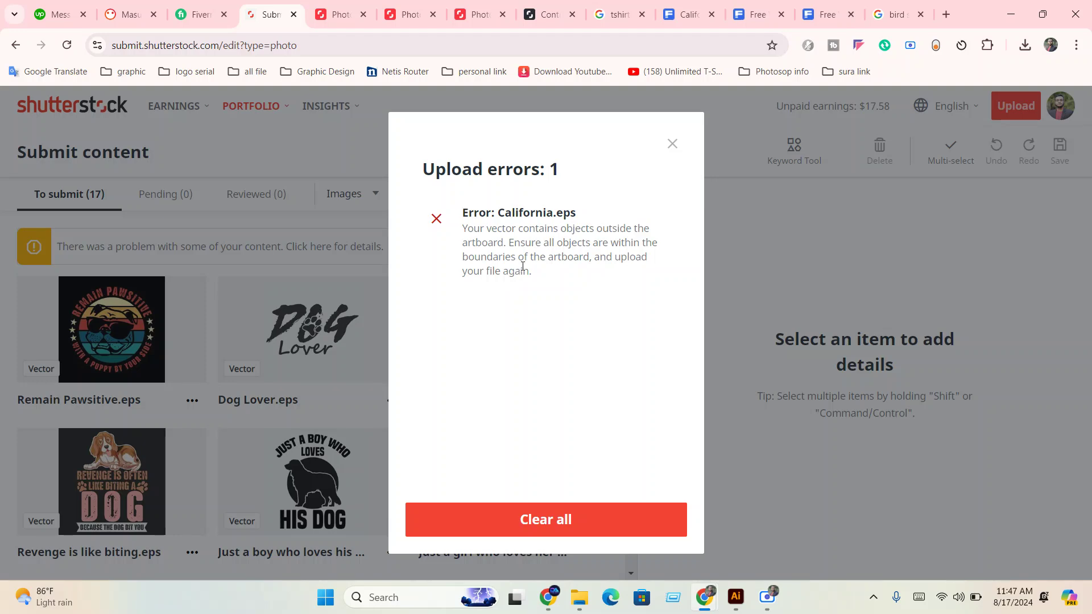
- Back in Illustrator, select all objects and zoom out to view the whole California artboard
click(736, 597)
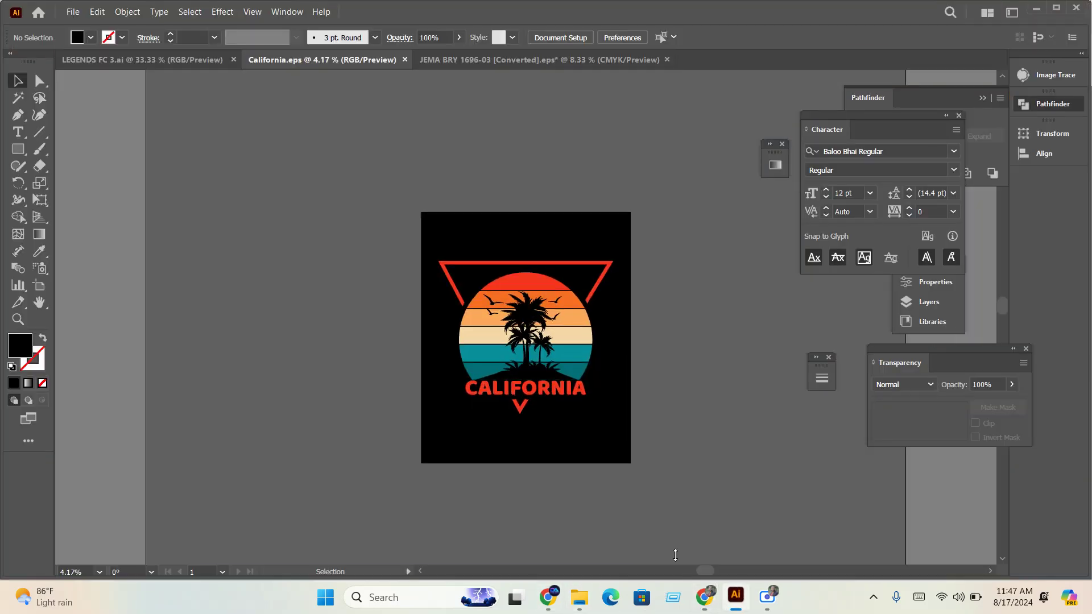
click(549, 356)
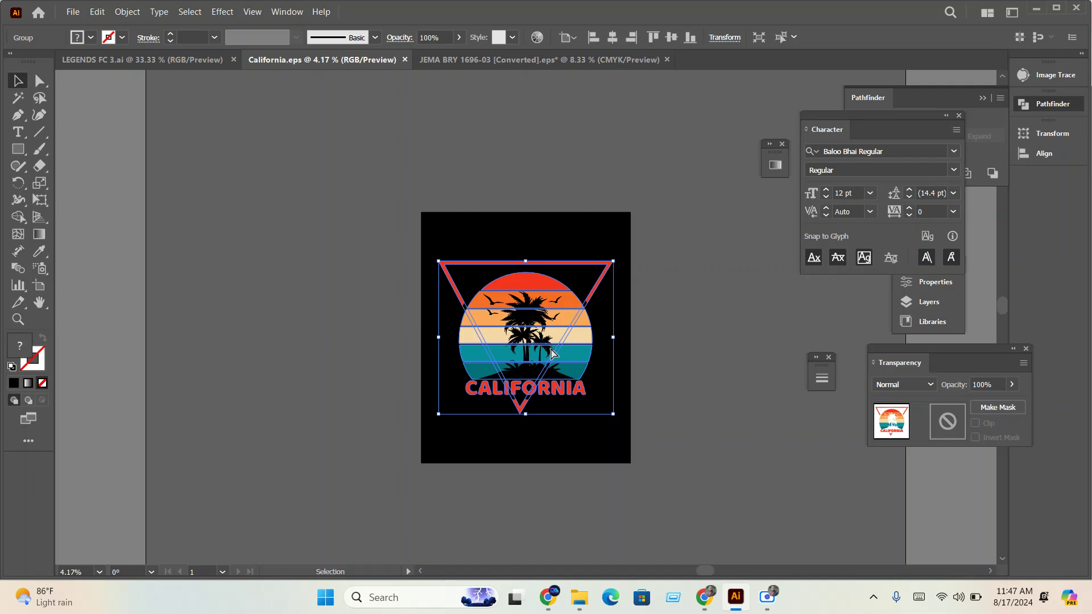
key(ctrl+a)
key(ctrl+minus)
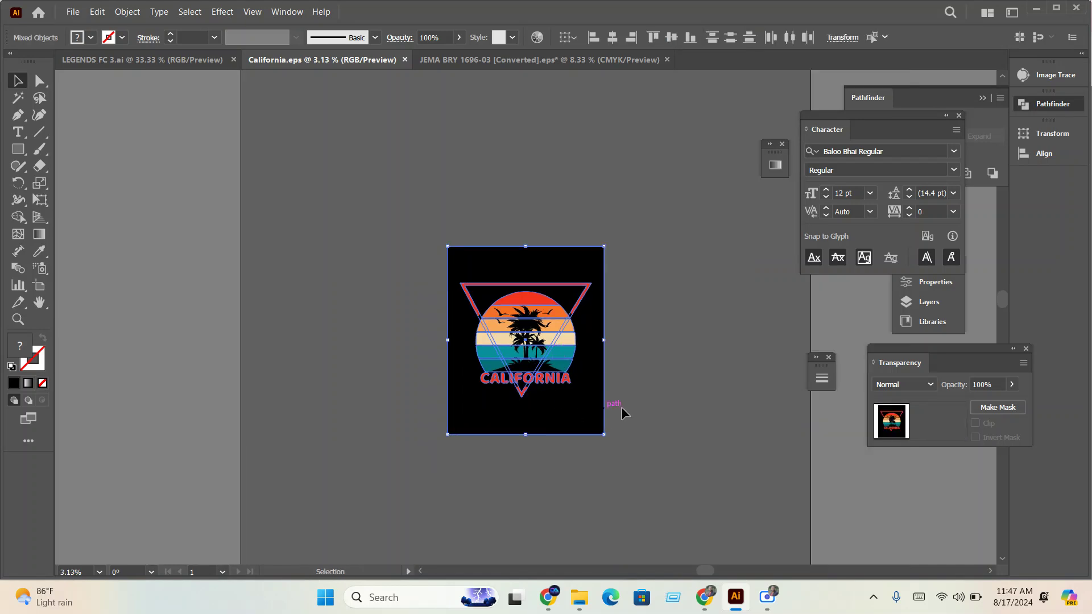
click(622, 409)
scroll(643, 365, up, 1)
scroll(658, 370, up, 3)
scroll(620, 341, up, 3)
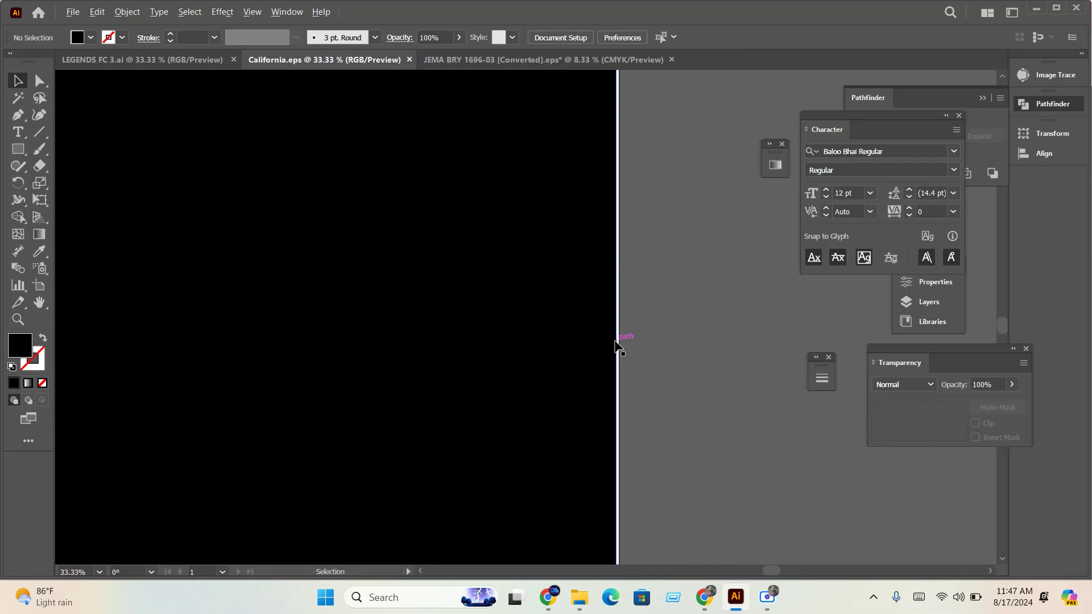
scroll(614, 344, up, 5)
scroll(603, 350, right, 1)
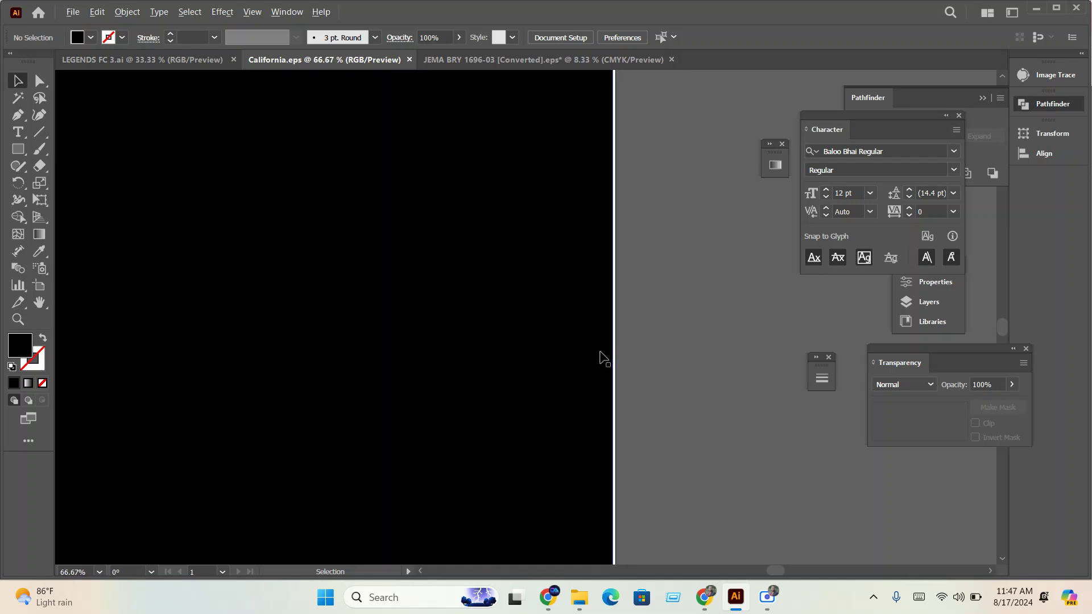
scroll(617, 359, left, 2)
scroll(628, 364, down, 3)
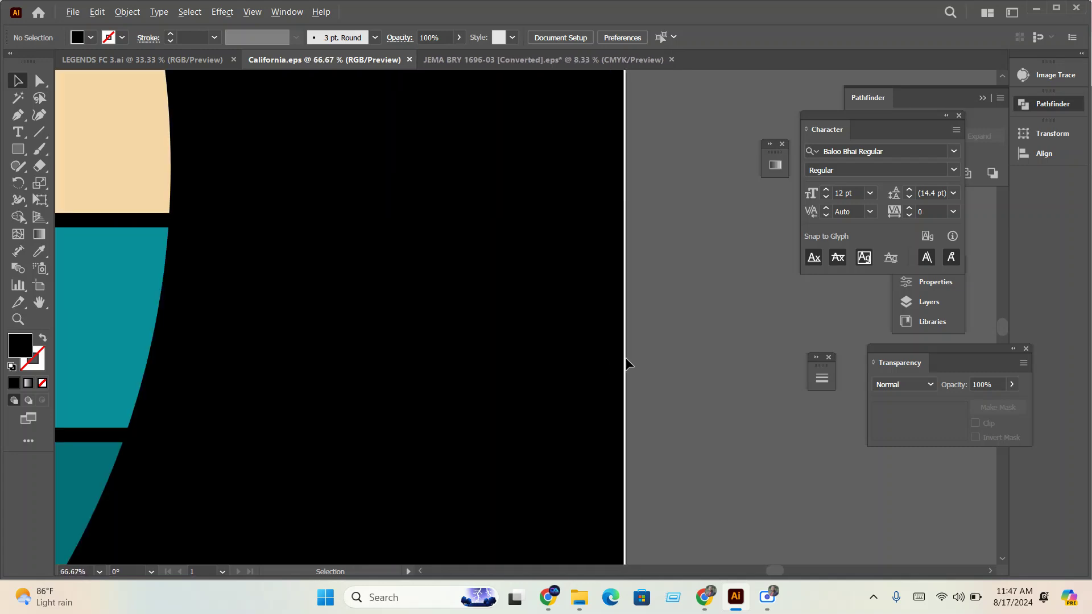
scroll(628, 364, down, 3)
scroll(628, 364, down, 3)
scroll(316, 346, up, 1)
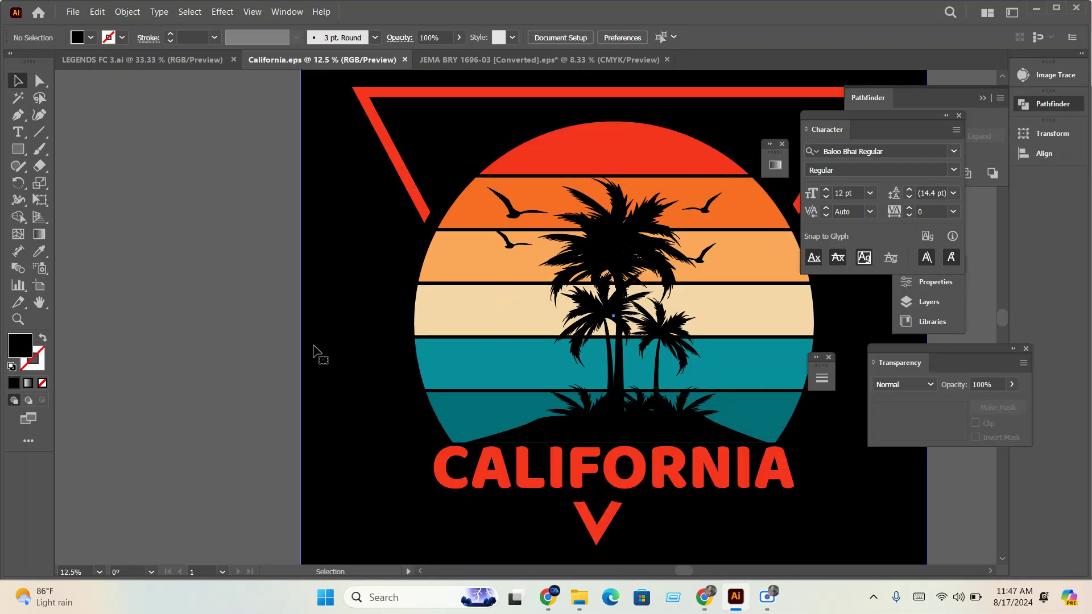
- Delete the black background rectangle
click(313, 346)
scroll(311, 347, down, 1)
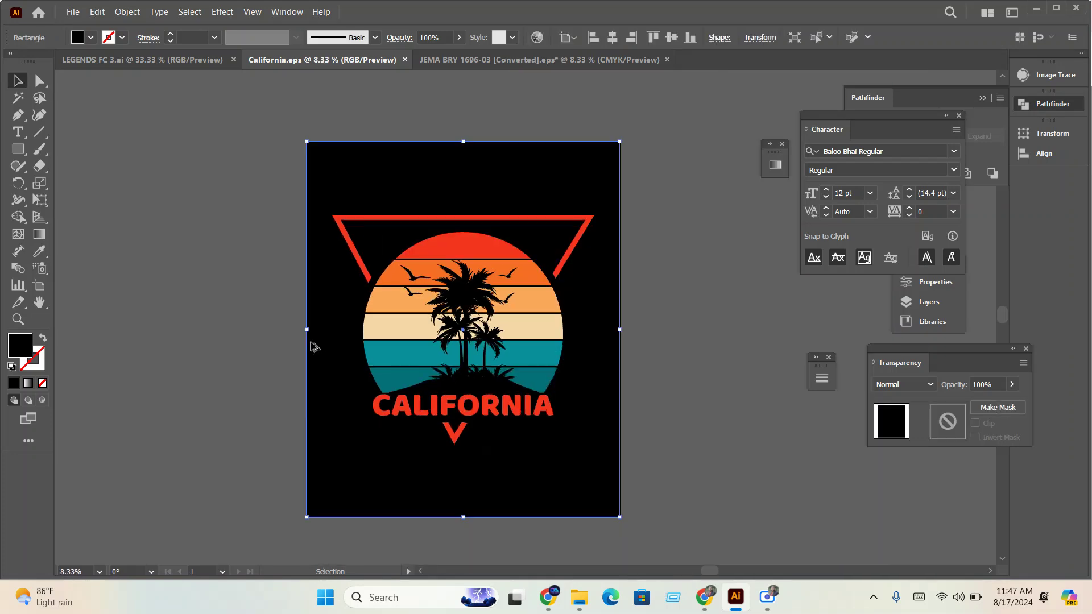
scroll(398, 370, down, 2)
scroll(400, 371, up, 1)
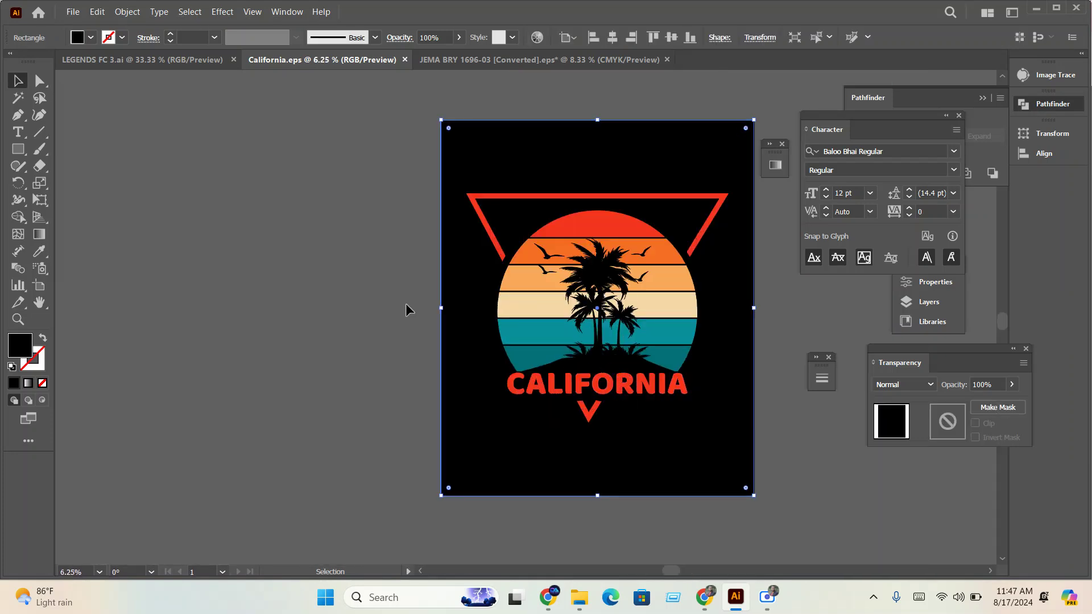
key(Delete)
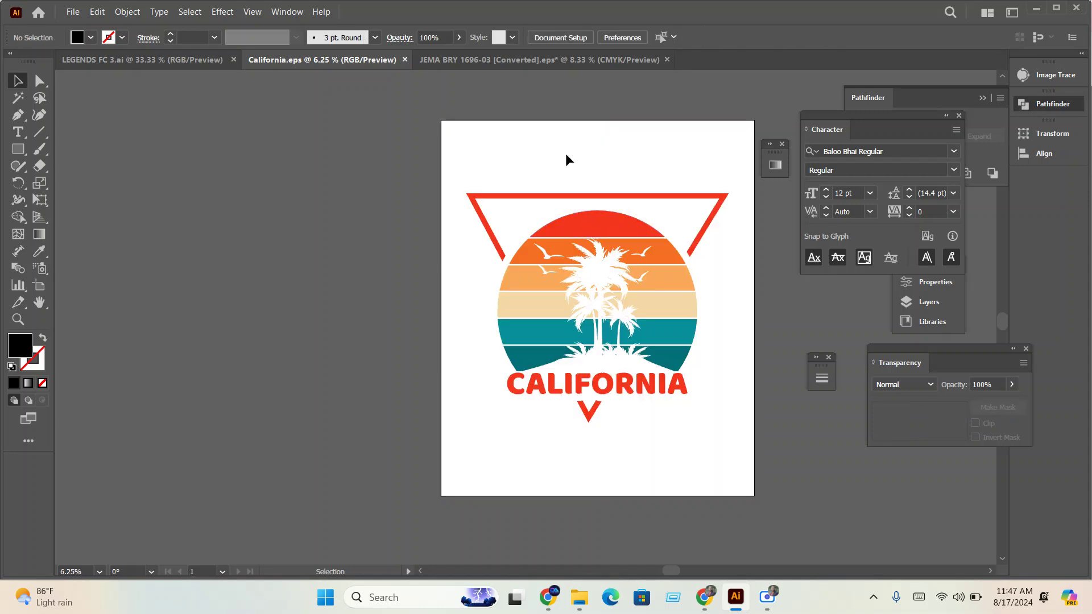
- Draw a 4500 × 5400 px rectangle, centre it on the artboard, and cut it
click(18, 149)
click(478, 172)
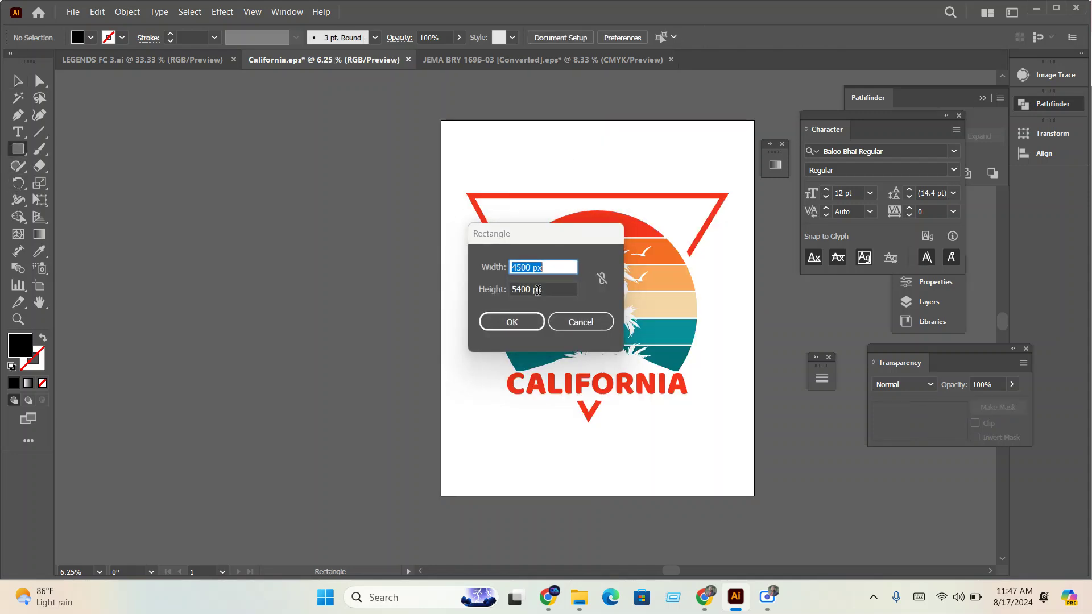
click(510, 321)
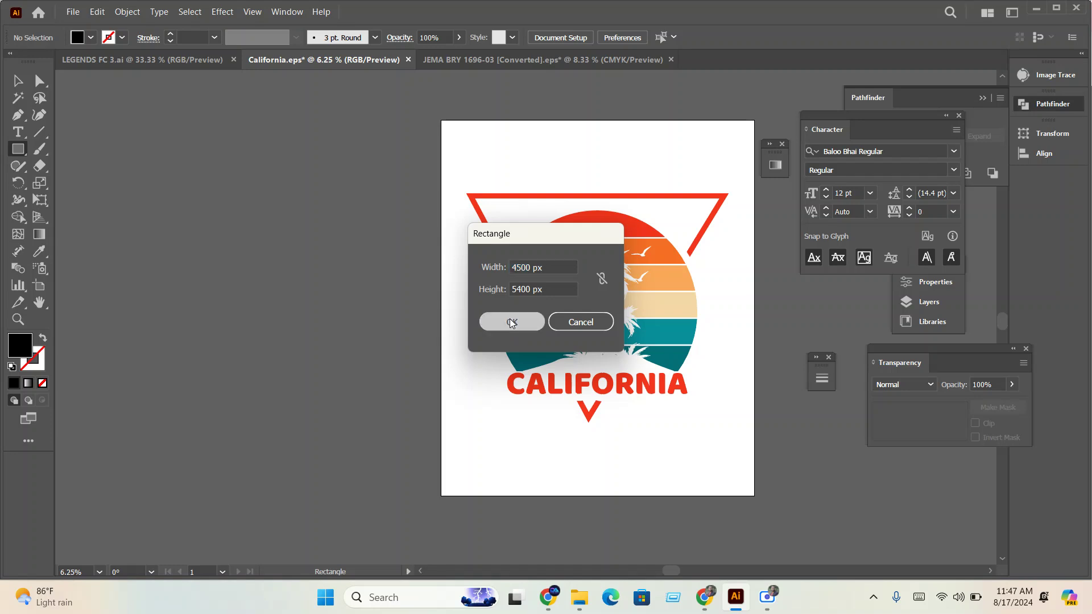
click(612, 37)
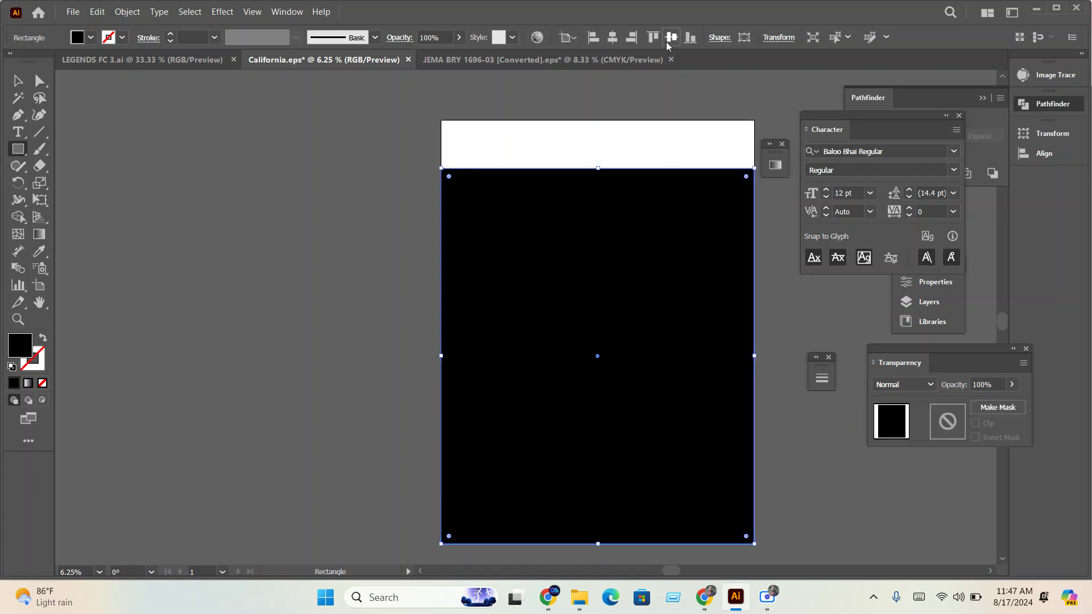
click(672, 37)
click(13, 83)
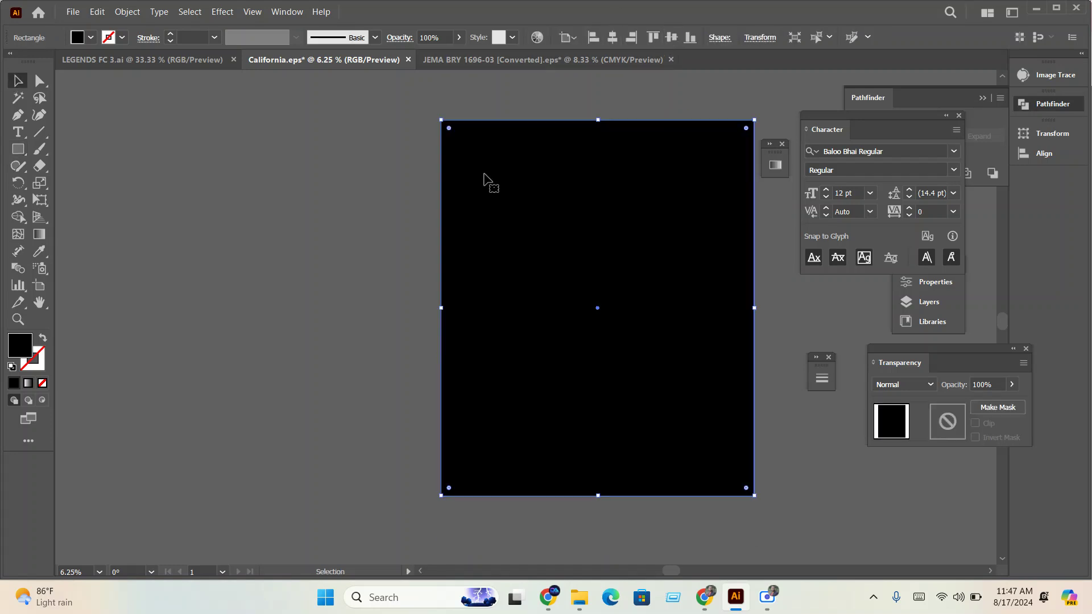
key(ctrl+x)
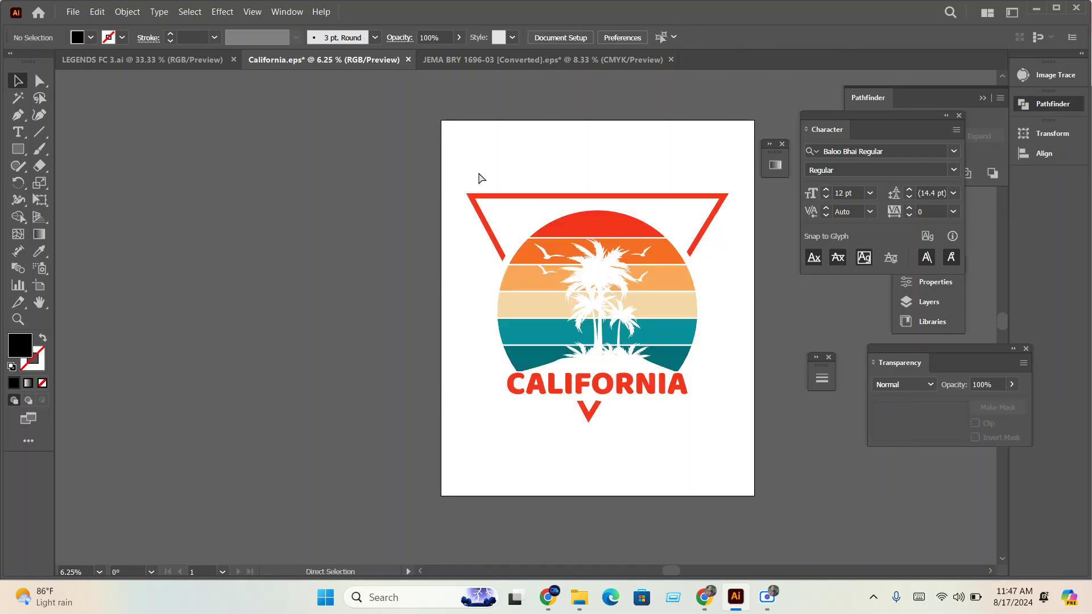
- Paste the rectangle in back, then save over California.eps as Illustrator 10 EPS
key(ctrl+b)
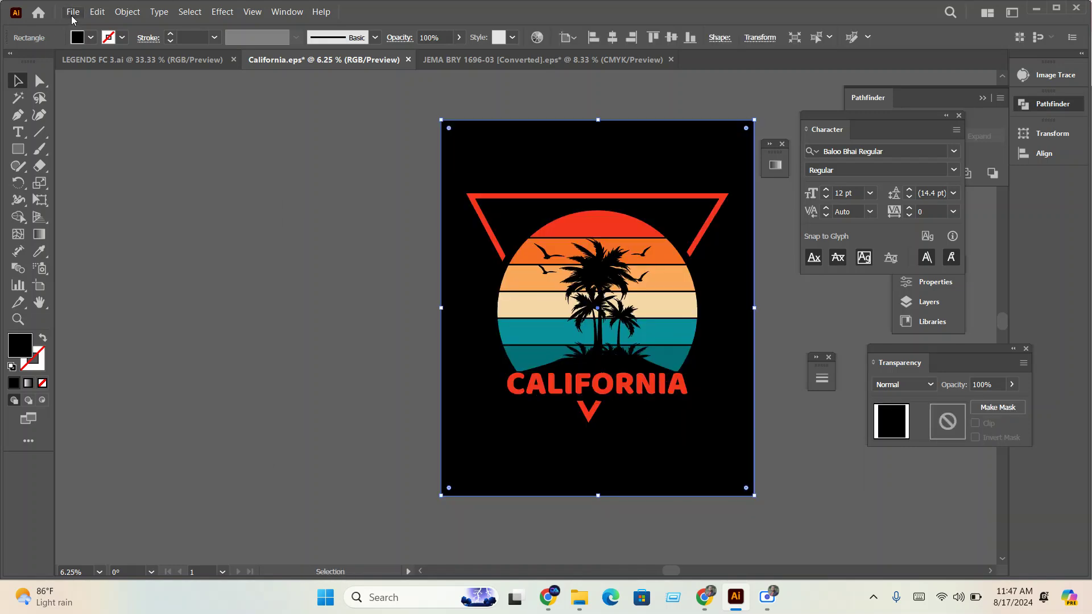
click(73, 12)
click(105, 153)
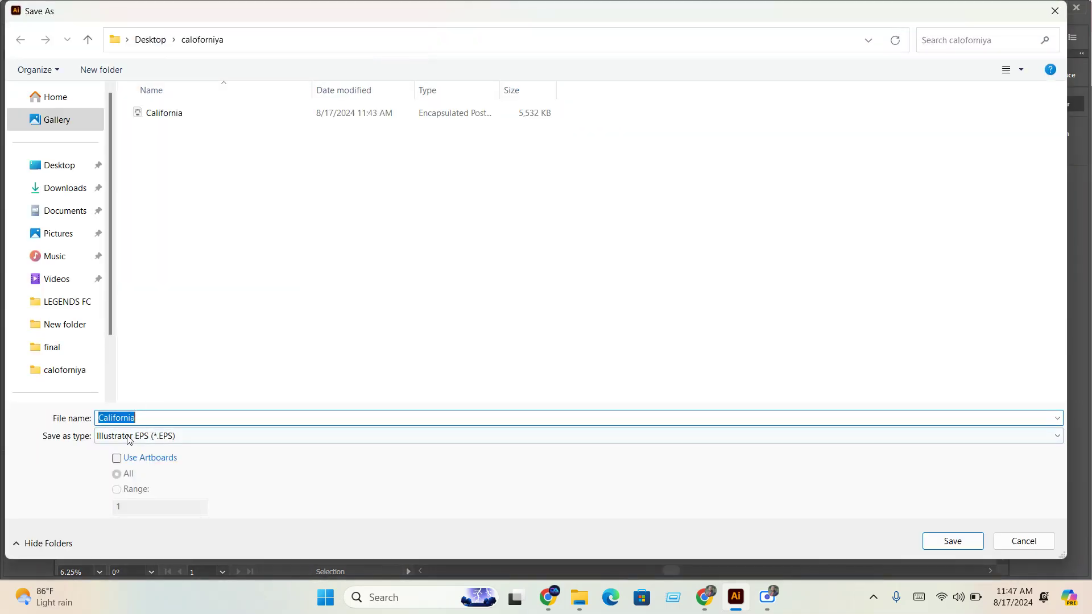
click(947, 541)
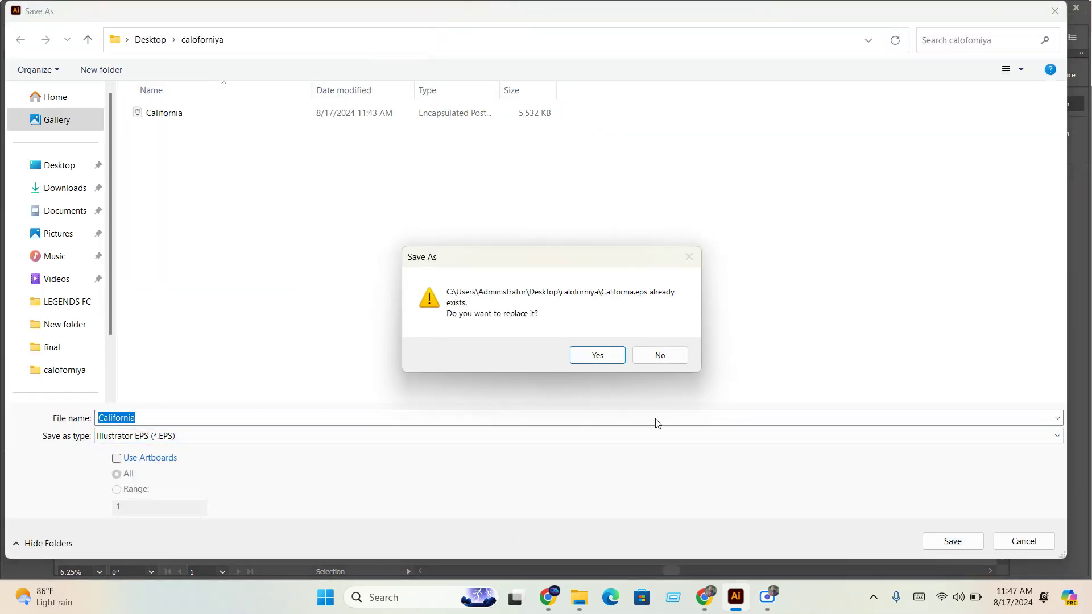
click(586, 355)
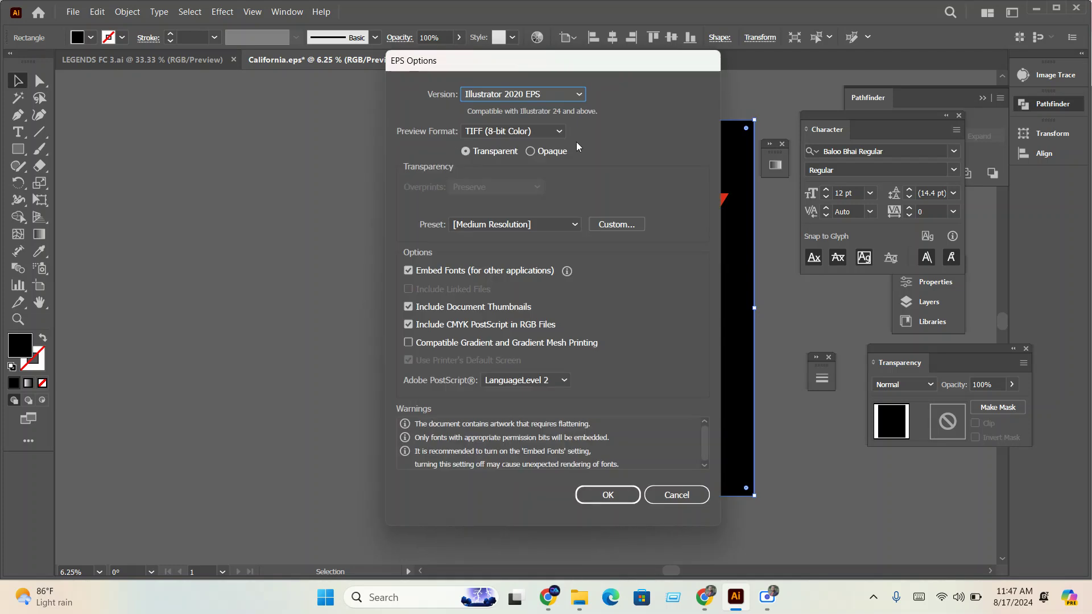
click(537, 94)
click(533, 257)
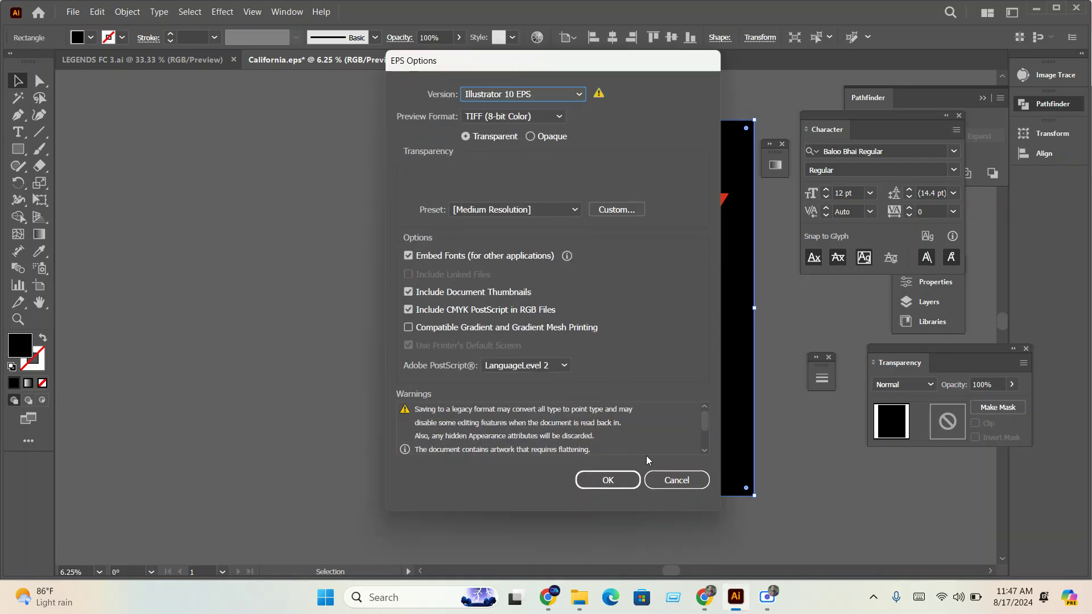
click(608, 481)
click(619, 325)
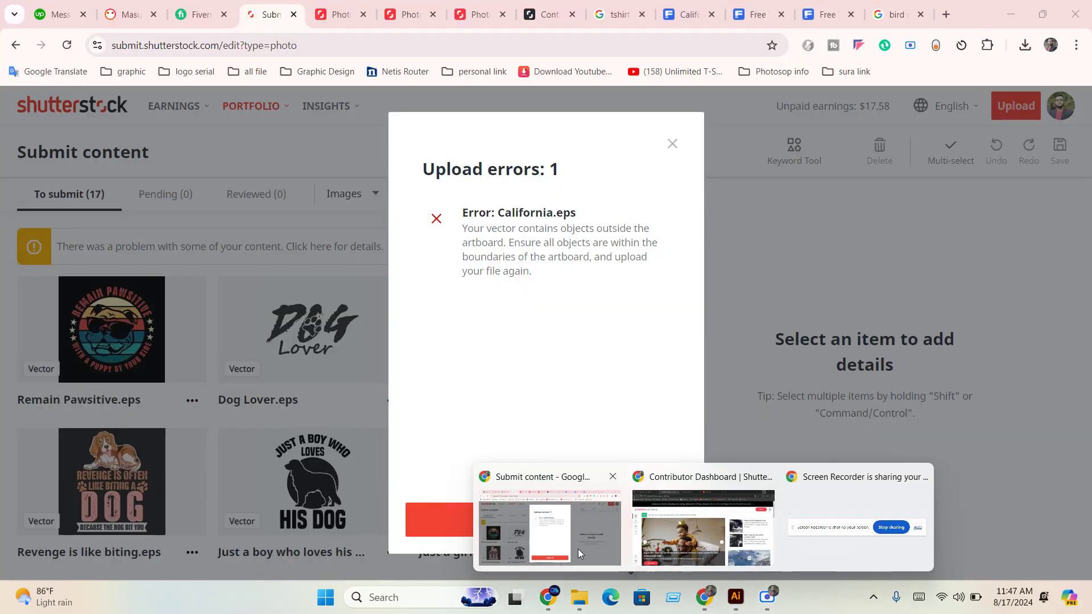
- Dismiss the old error and upload California.eps again, finding it rejected for objects outside the artboard
click(578, 534)
click(671, 145)
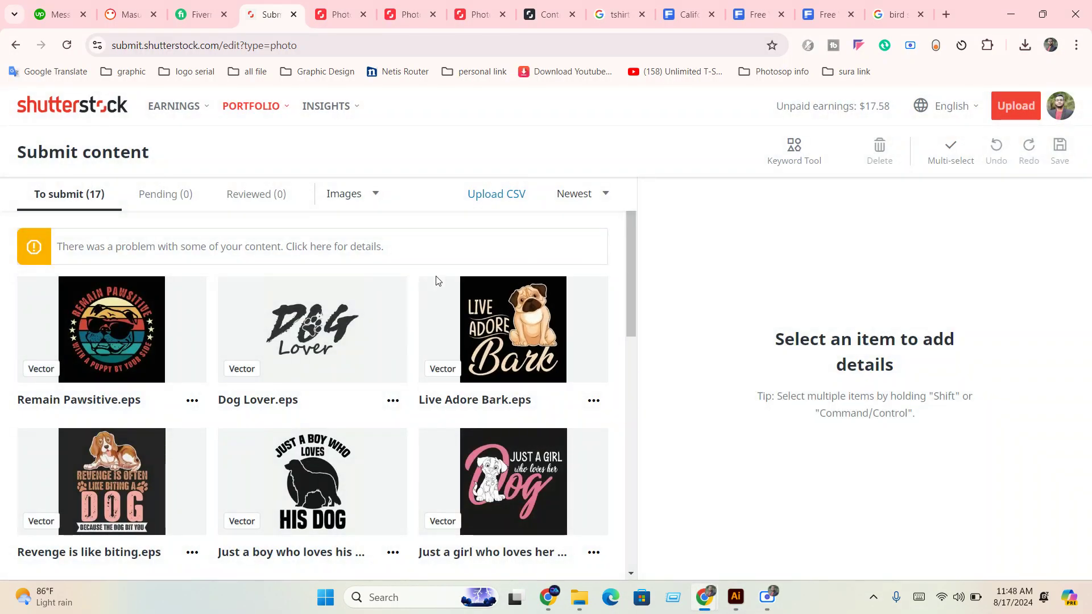
click(66, 45)
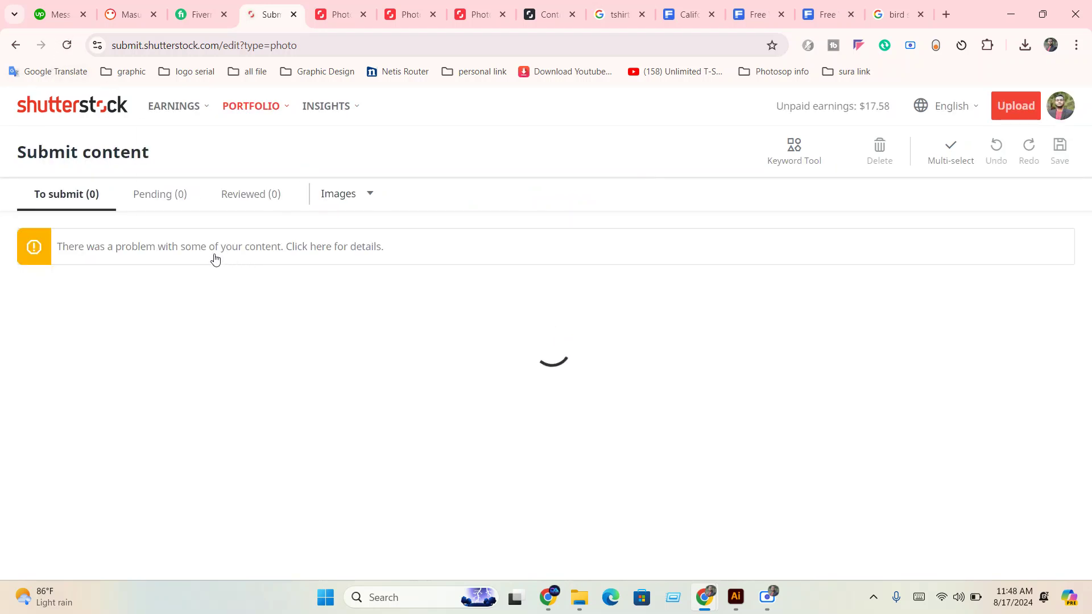
click(1010, 112)
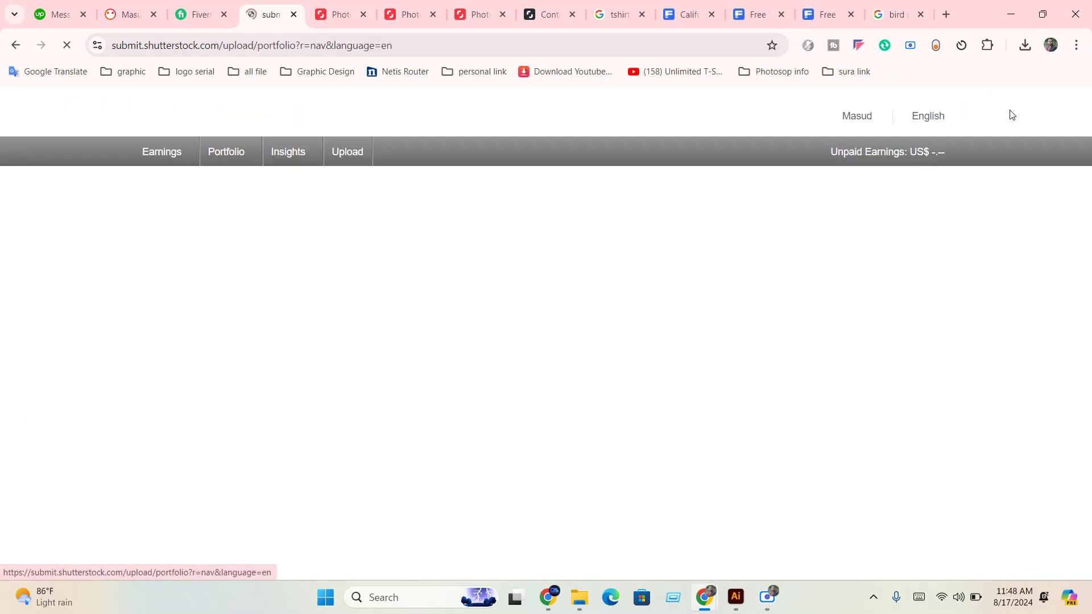
click(632, 290)
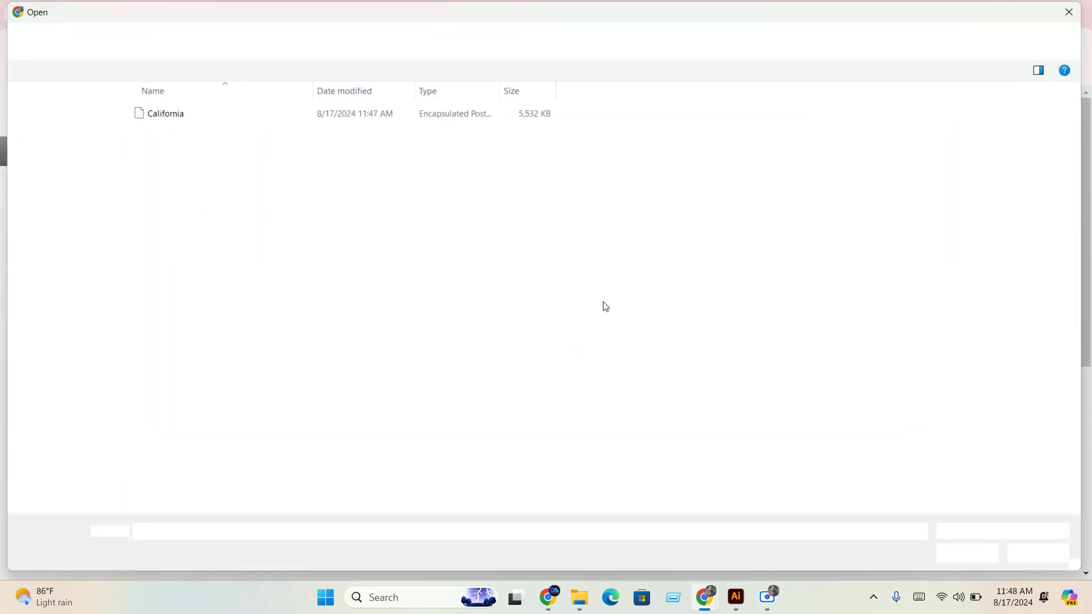
double_click(215, 113)
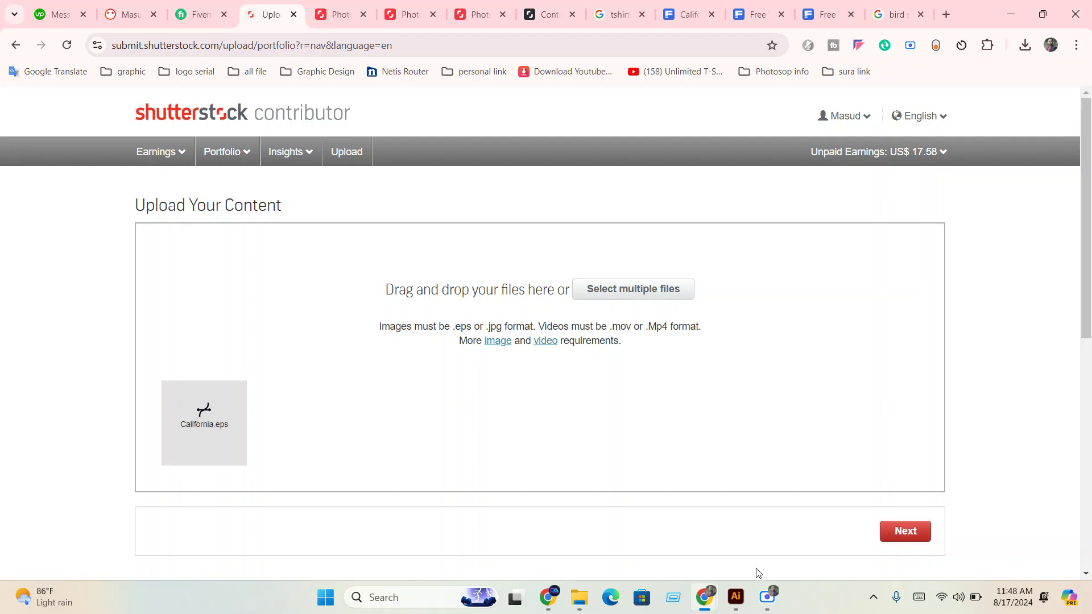
click(918, 531)
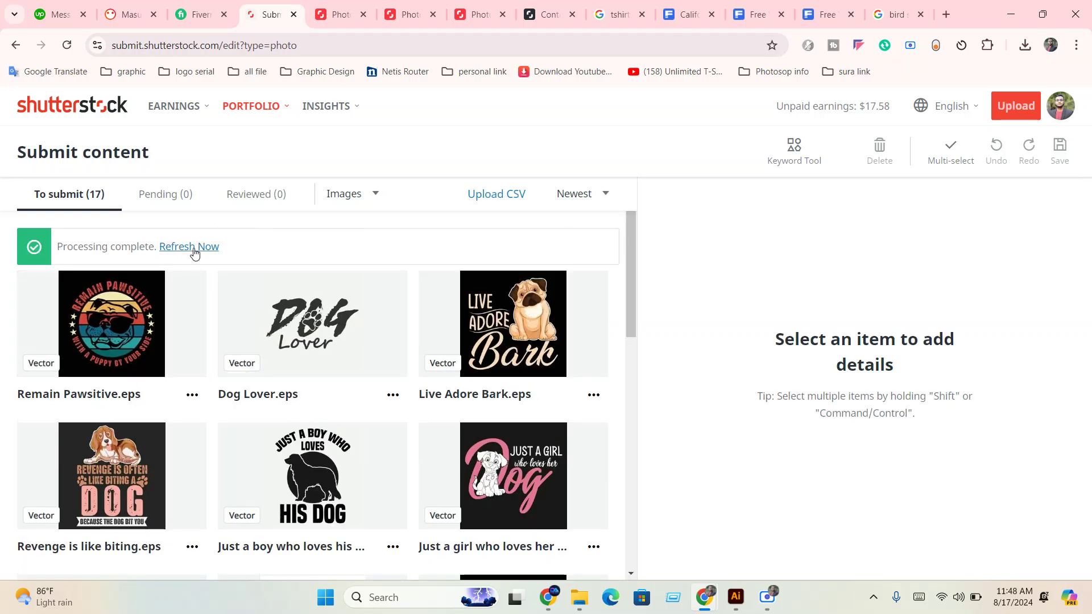
click(193, 248)
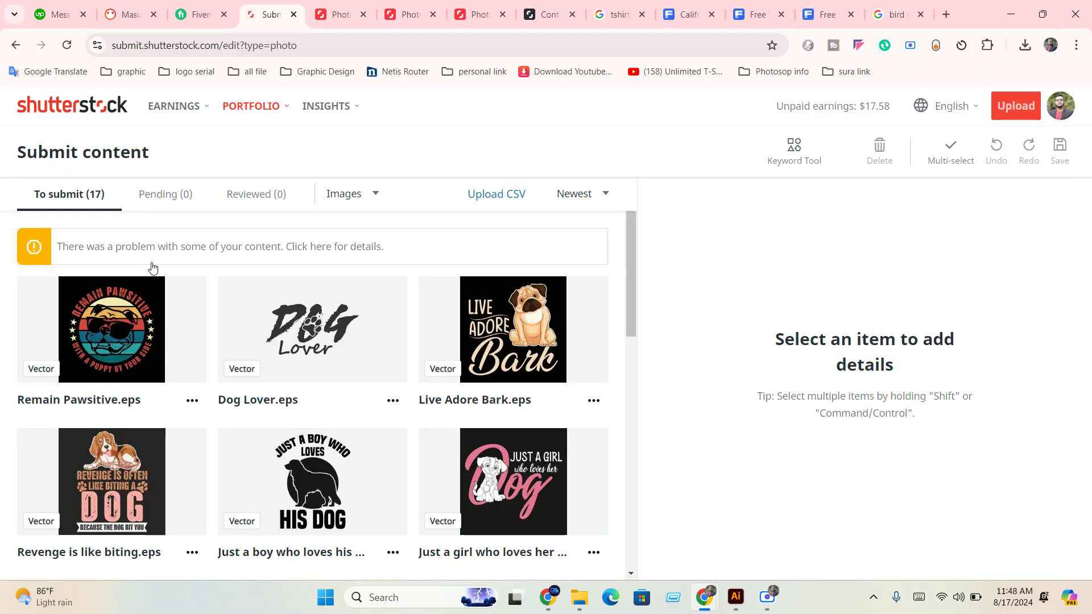
click(263, 257)
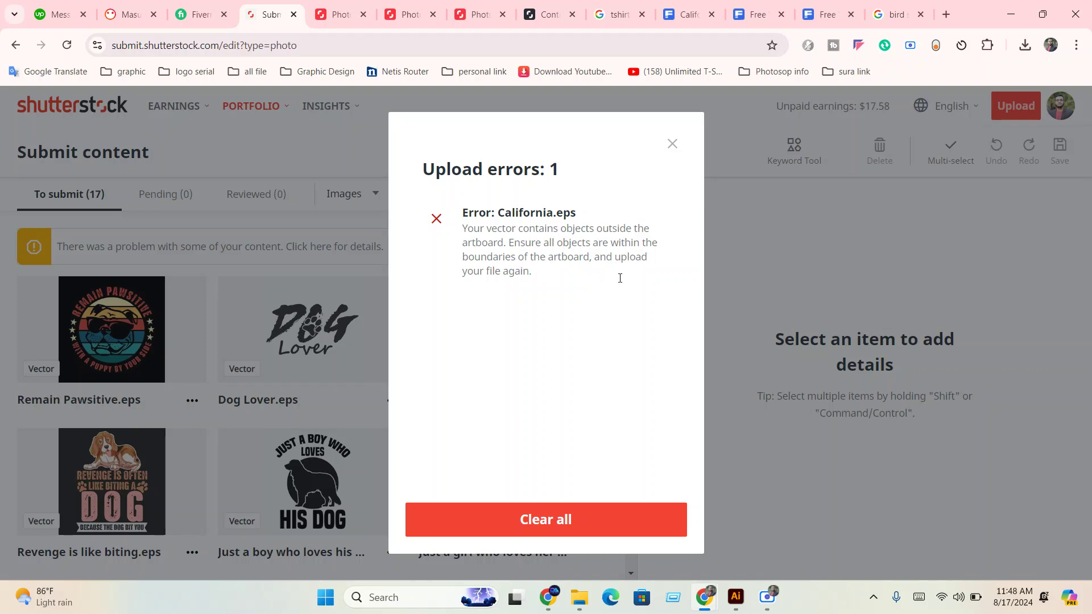
click(734, 598)
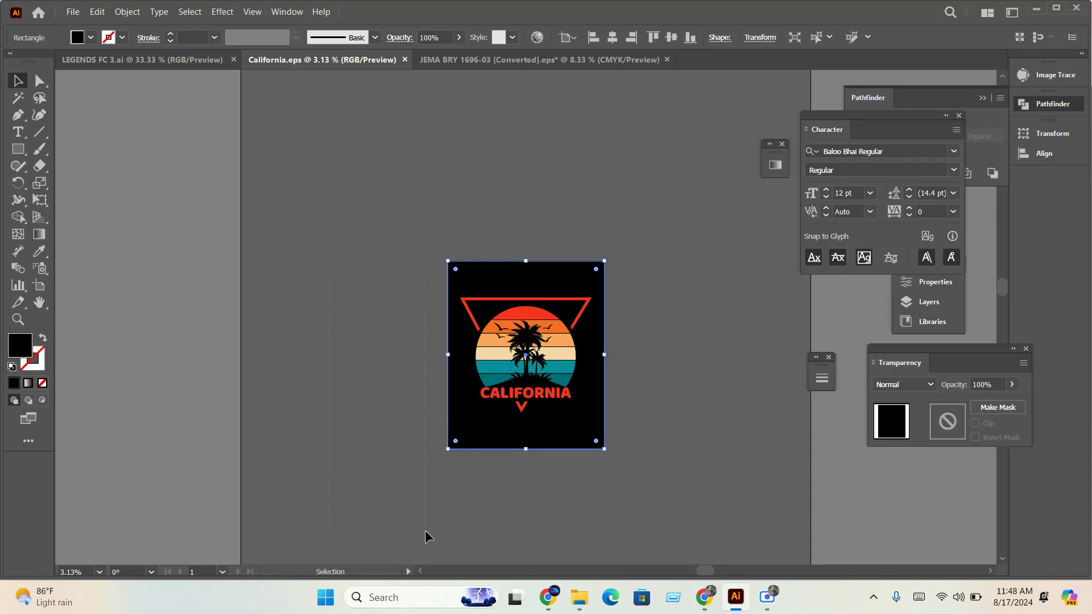
- Stretch the black background rectangle to about 4472 × 5367 px to cover the artboard
click(425, 535)
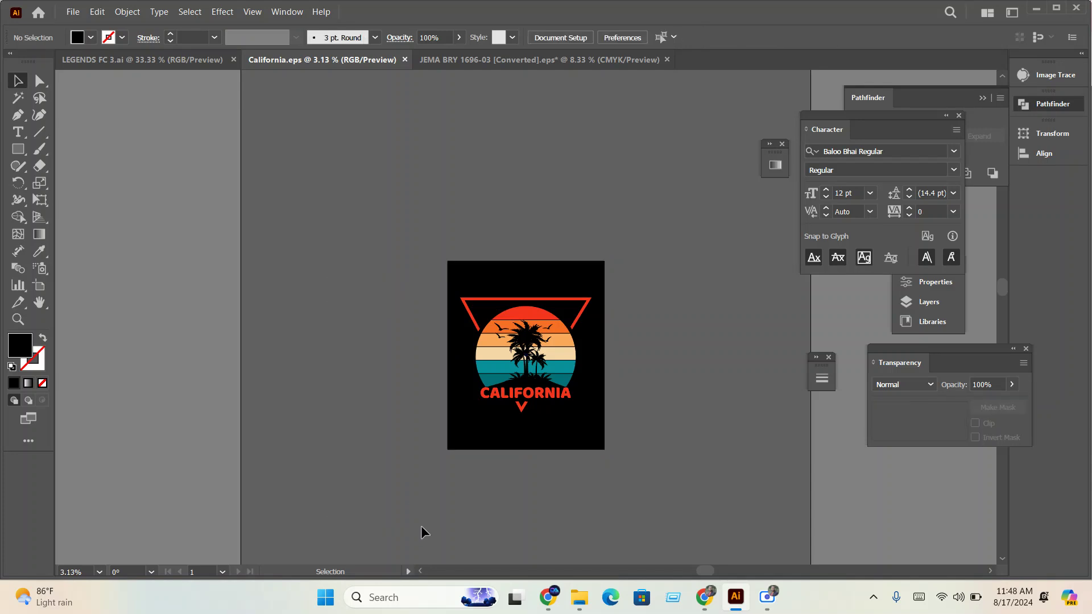
key(ctrl+a)
drag(332, 202, 699, 463)
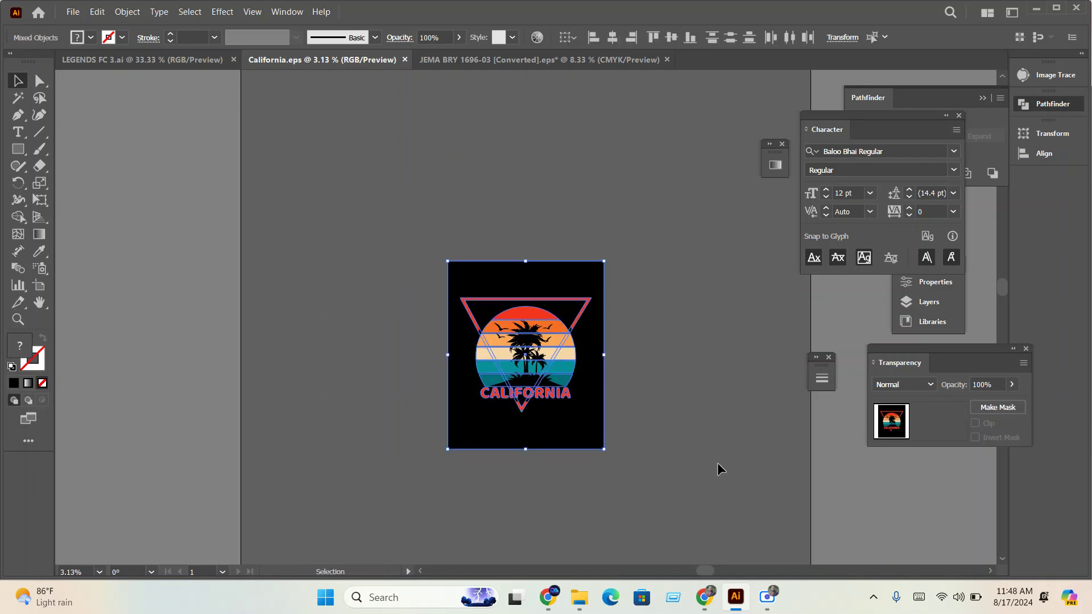
click(622, 453)
scroll(603, 429, up, 4)
scroll(629, 415, up, 2)
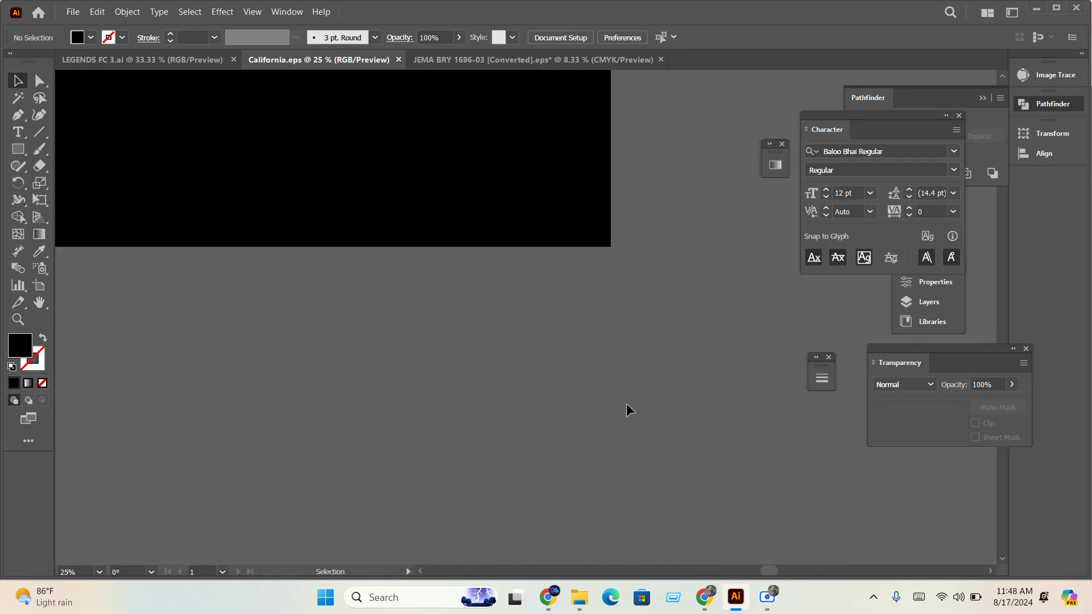
click(566, 232)
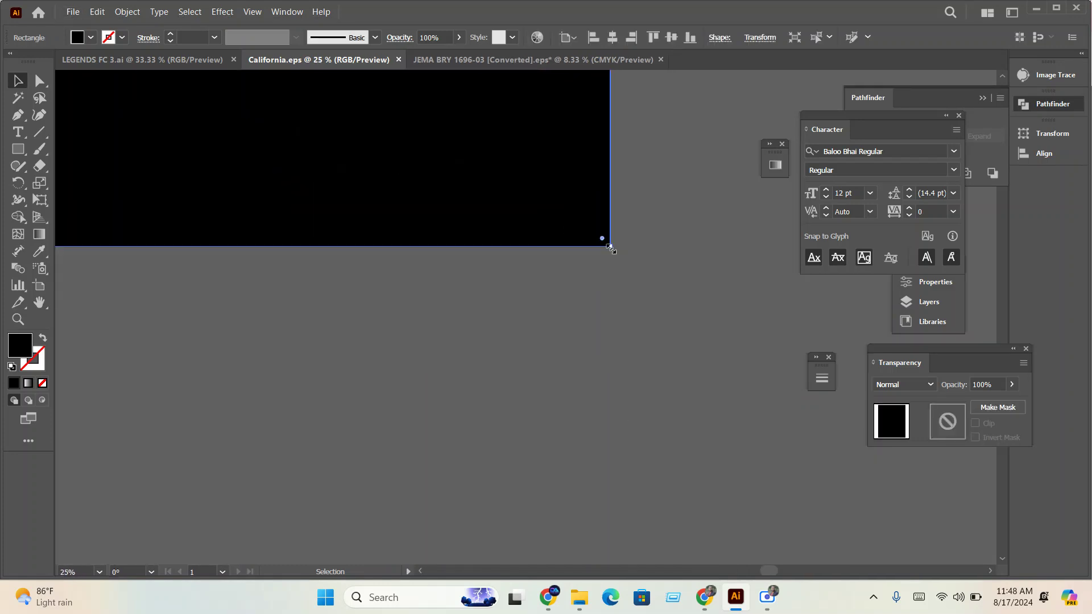
drag(610, 249, 668, 345)
click(668, 403)
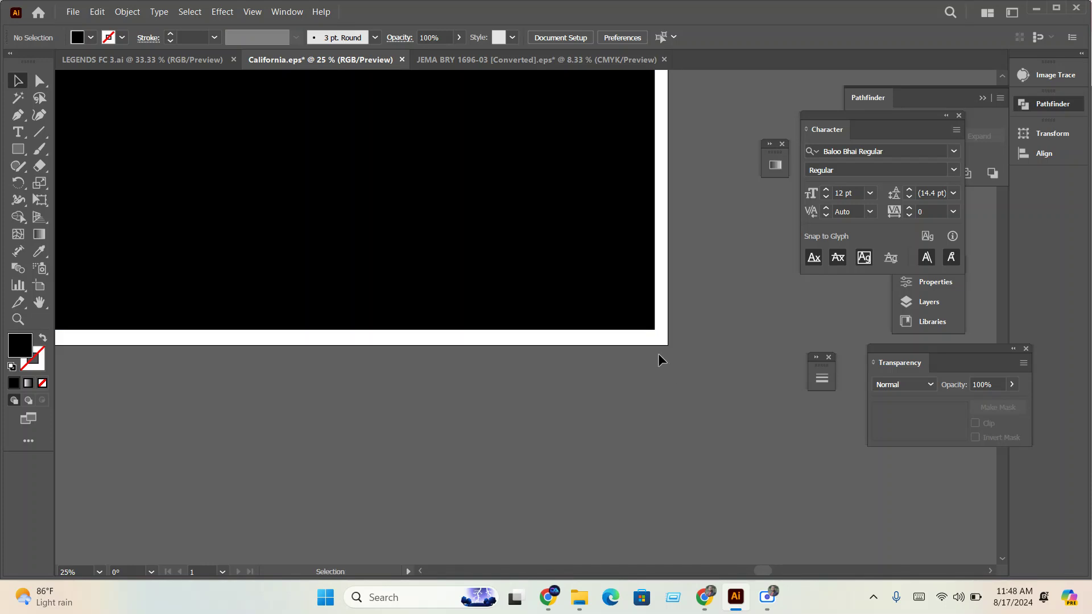
click(653, 324)
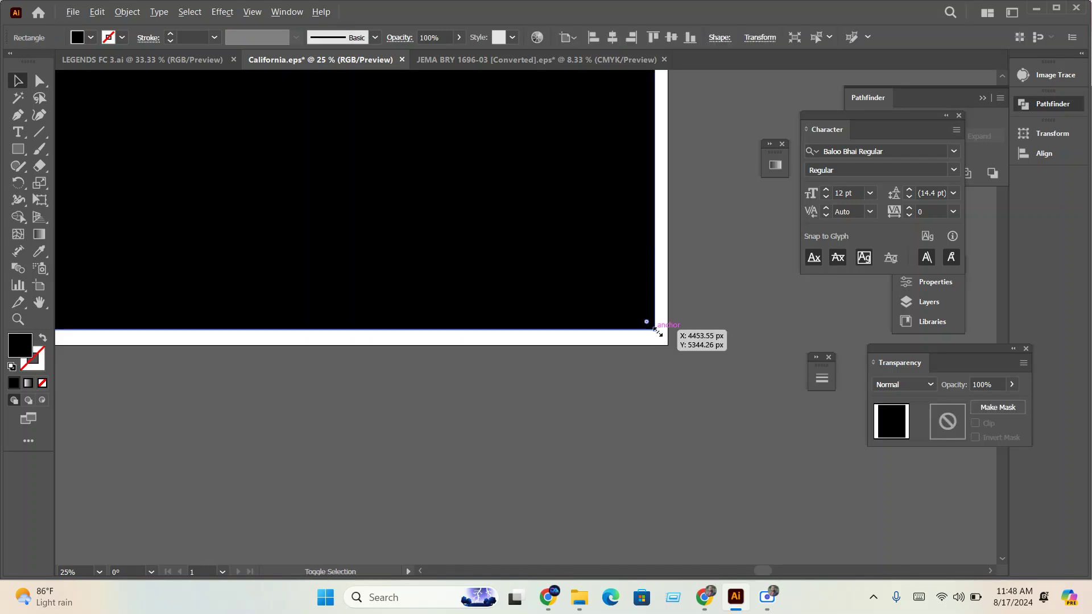
drag(658, 332, 667, 352)
click(677, 415)
- Remove the California emblem group from the artboard
key(ctrl+minus)
key(ctrl+minus)
key(ctrl+minus)
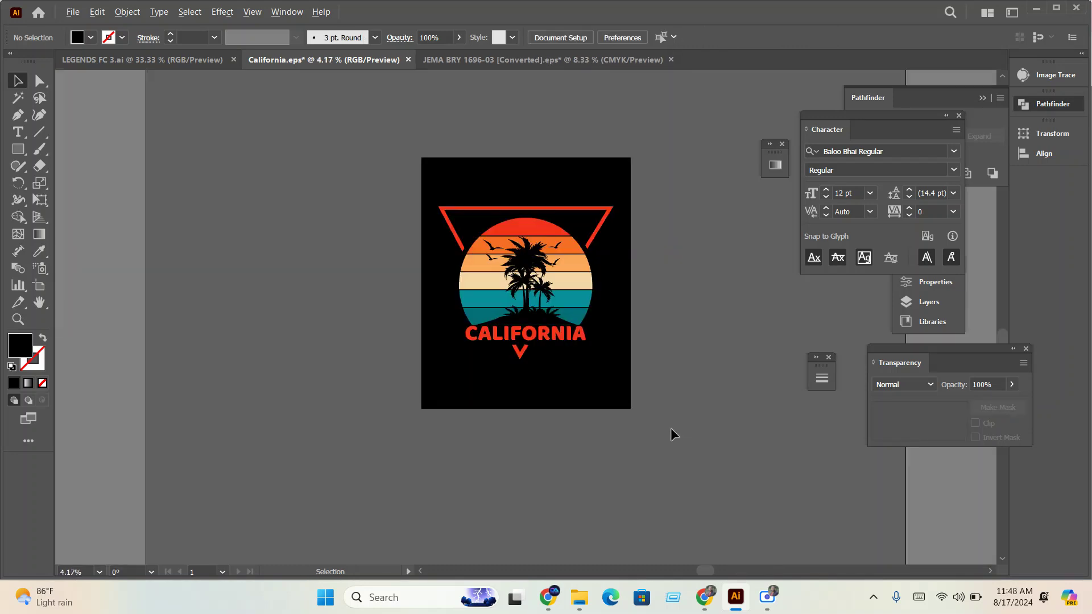
click(488, 256)
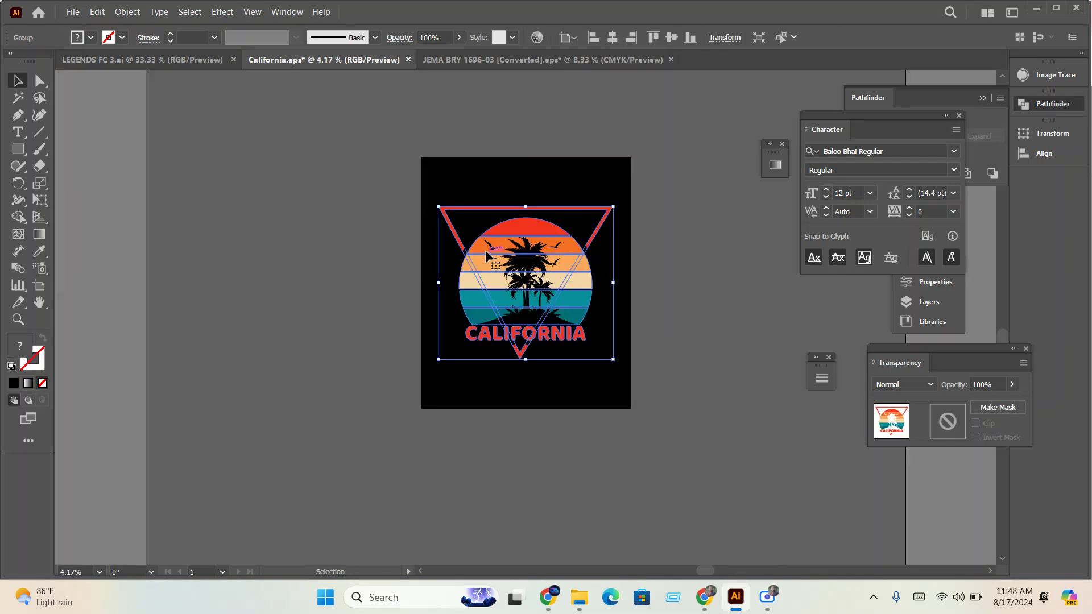
key(Delete)
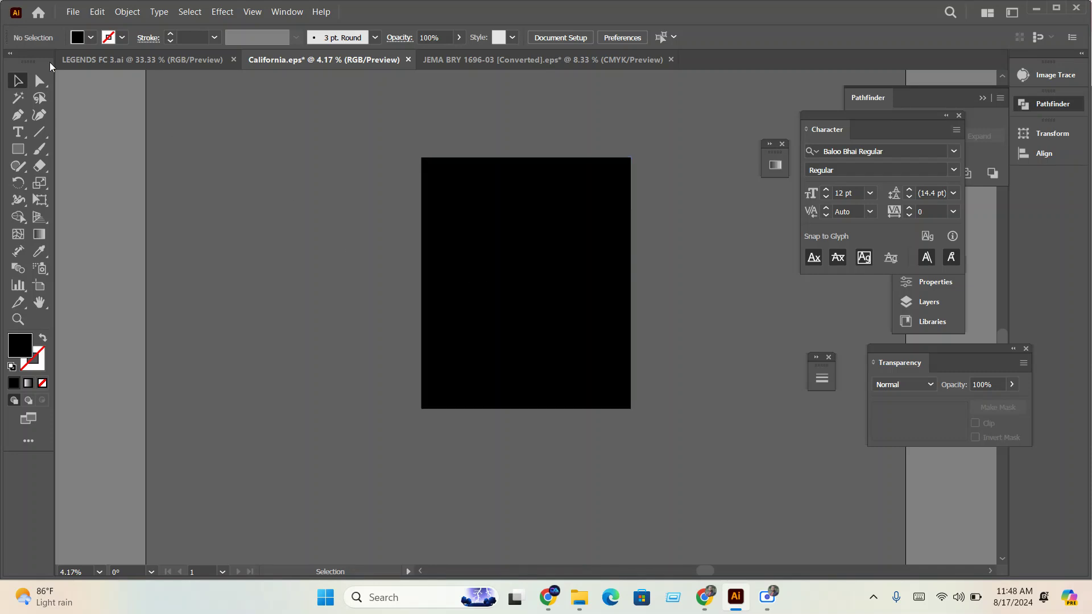
- Create a new 4500 × 5400 px document, paste the California artwork, and expand its appearance
click(72, 11)
click(84, 28)
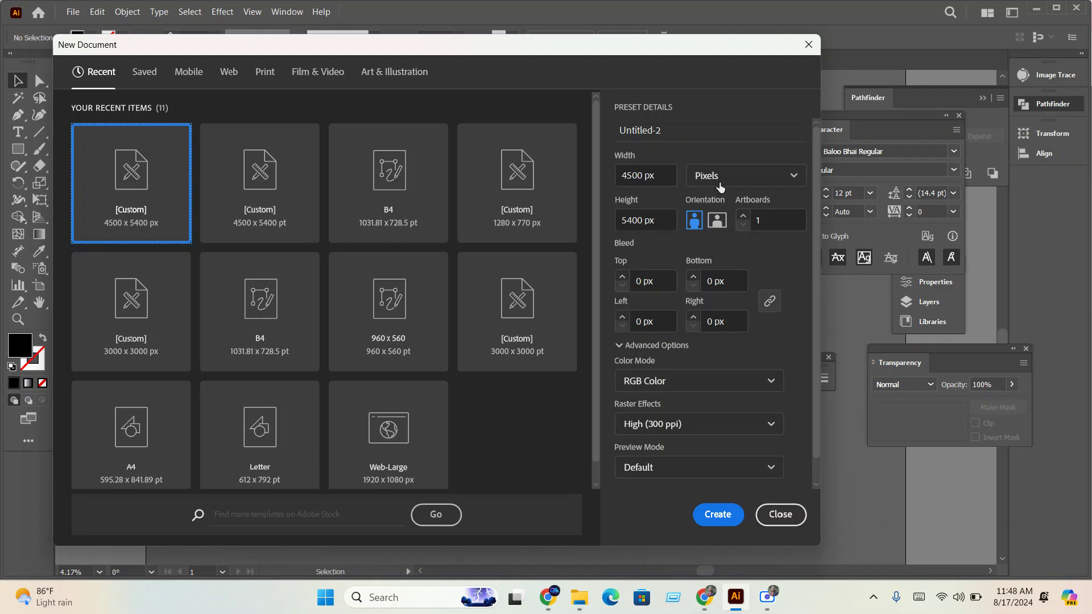
click(720, 187)
click(708, 202)
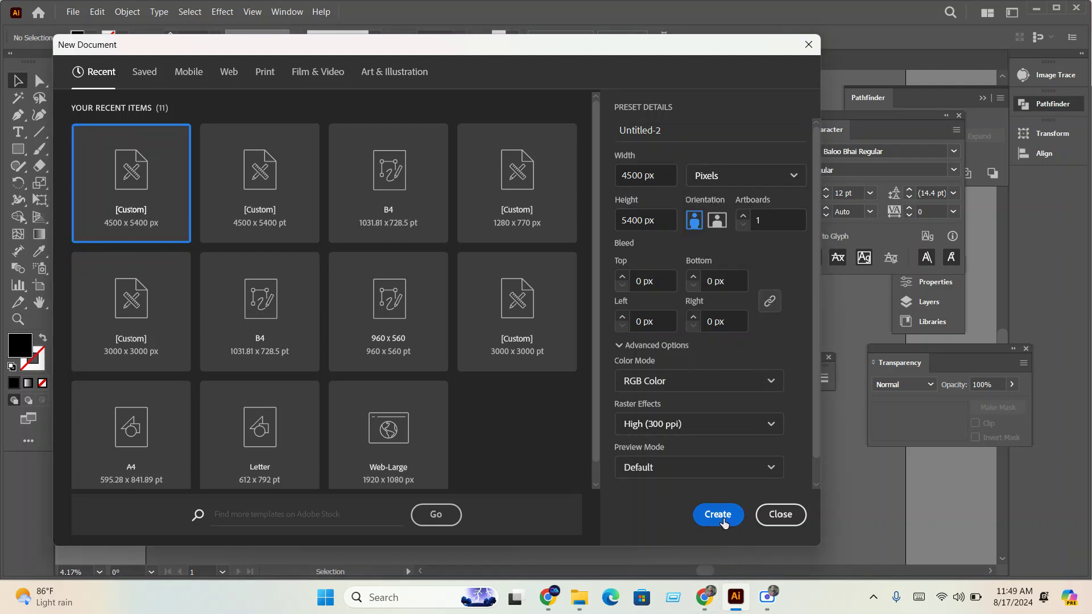
click(717, 514)
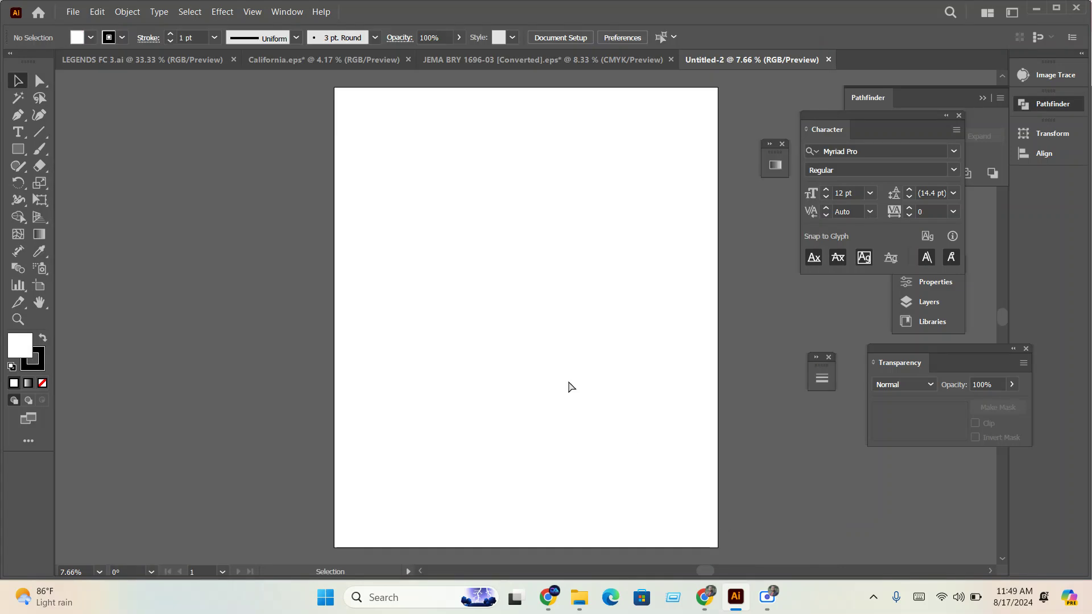
key(ctrl+v)
scroll(426, 435, down, 1)
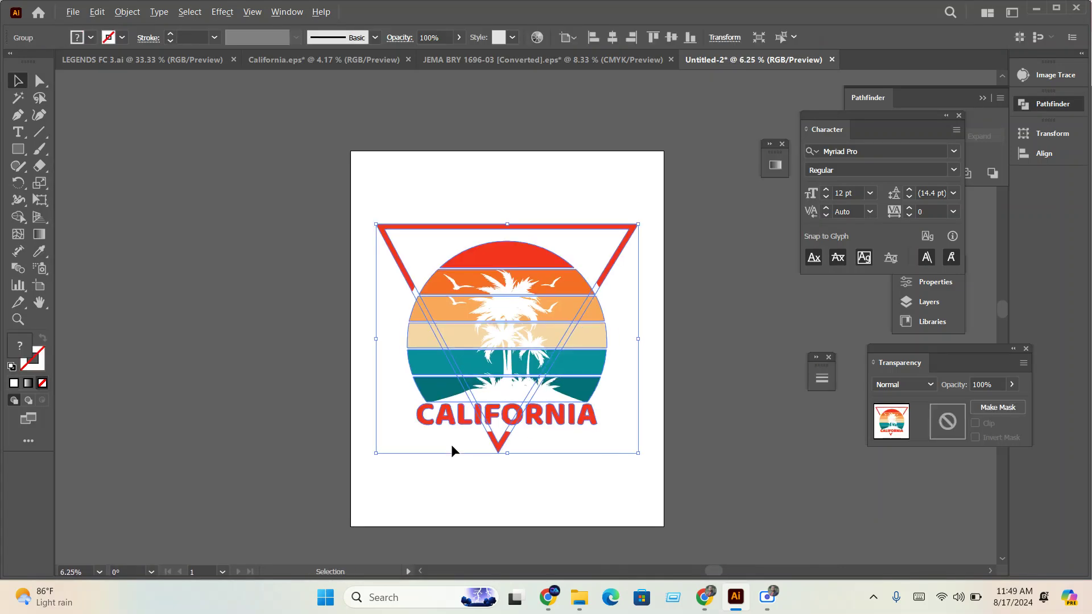
click(128, 12)
click(162, 214)
- Add a 4500 × 5400 px rectangle centred on the artboard and fill it black
click(17, 149)
click(396, 172)
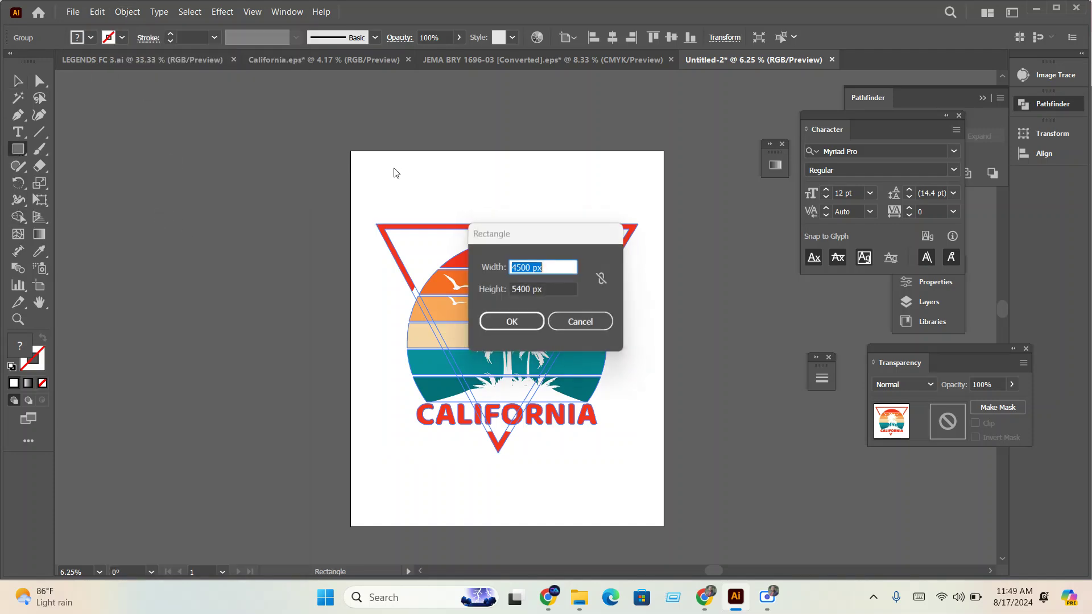
click(523, 328)
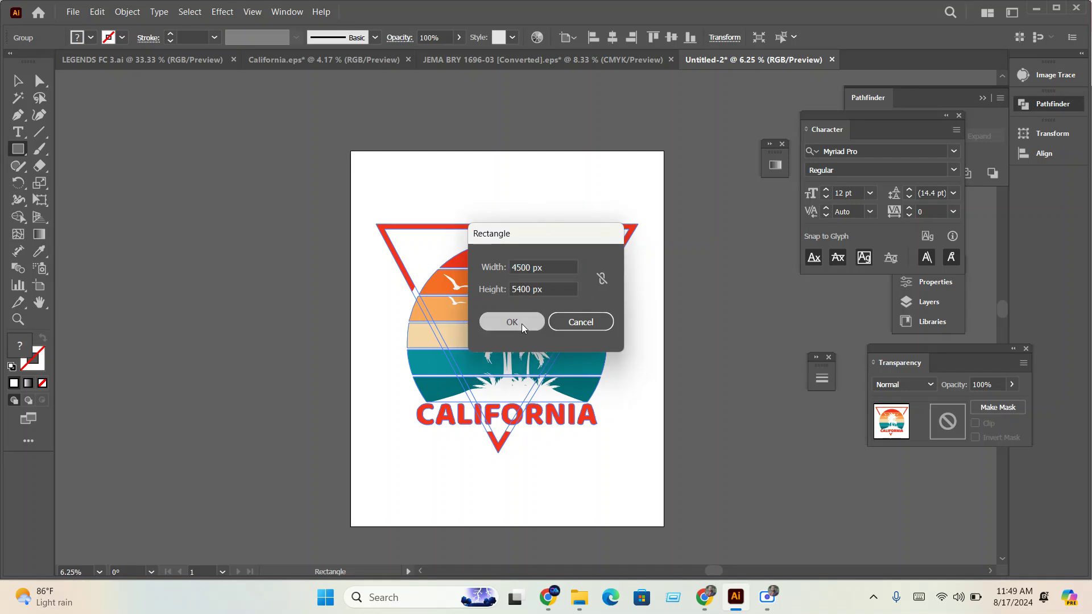
click(613, 37)
click(671, 37)
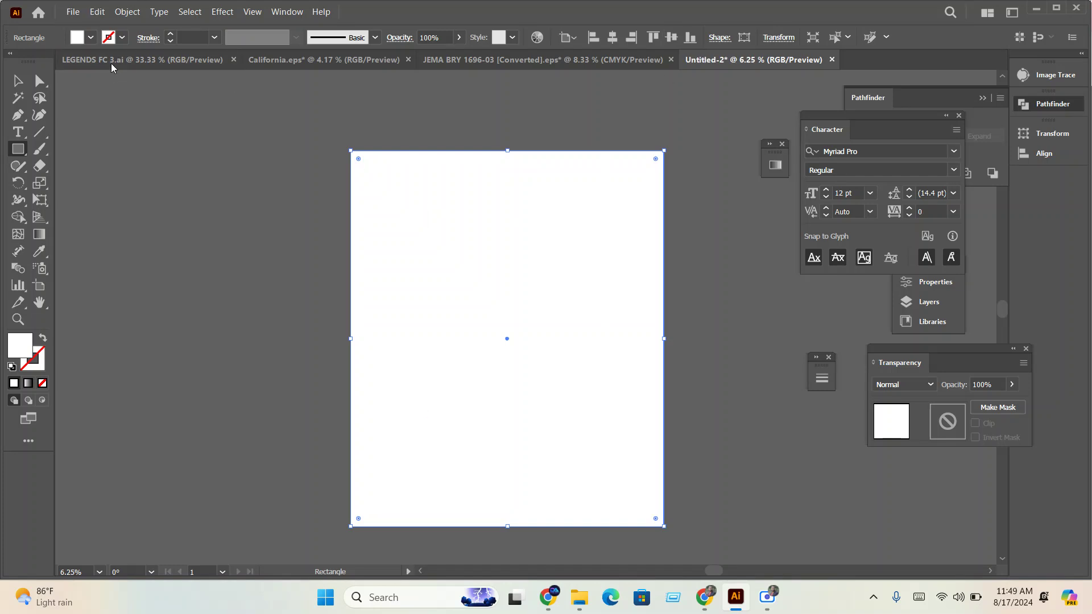
click(91, 38)
click(40, 61)
key(Escape)
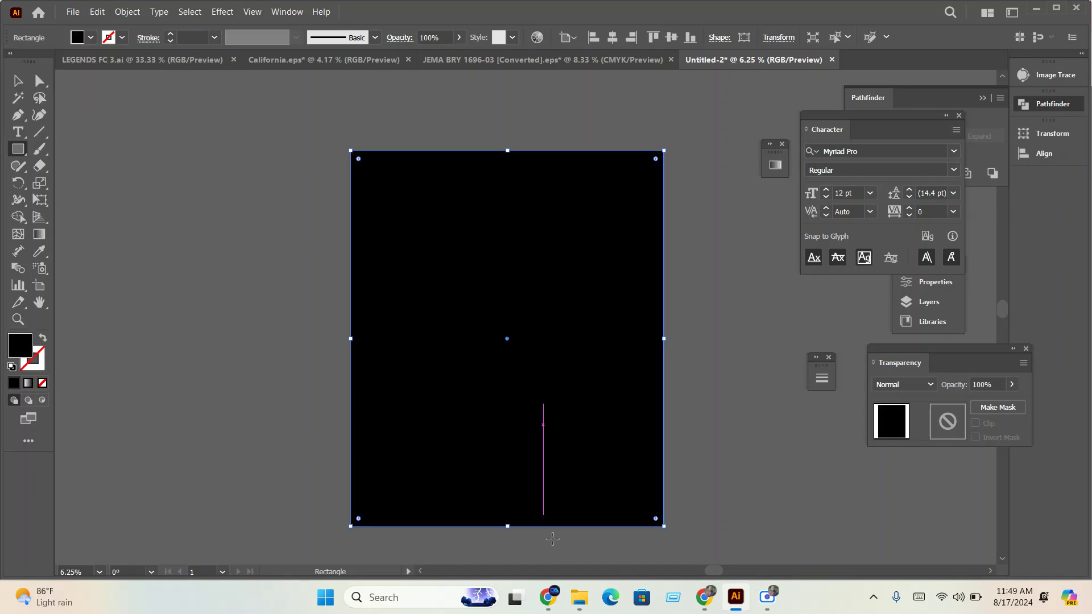
- Send the black rectangle to the back and enlarge the California artwork on it
key(v)
right_click(546, 244)
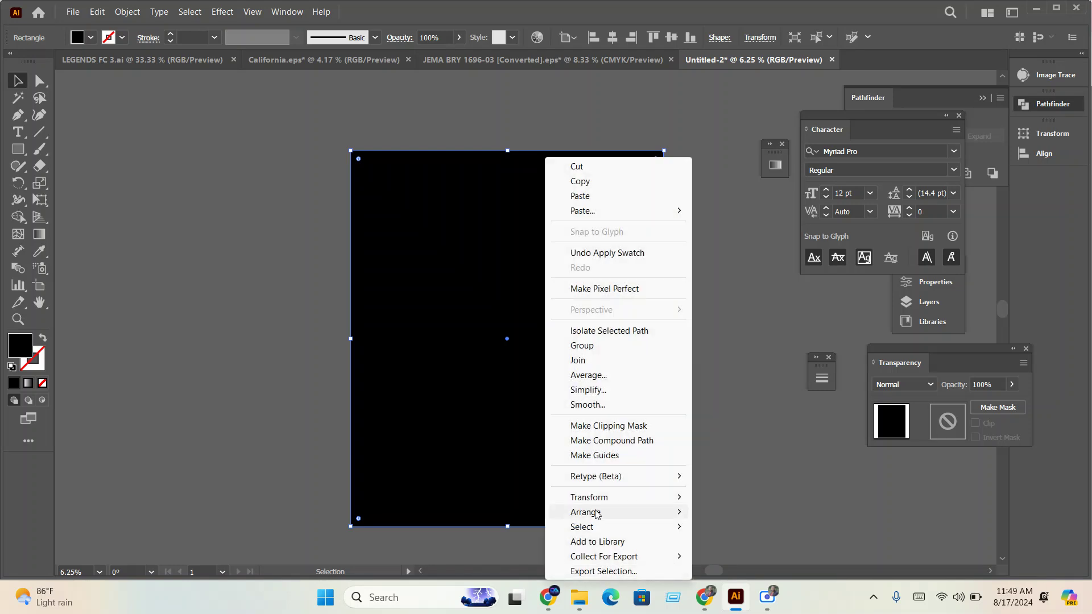
mouse_move(585, 511)
click(774, 556)
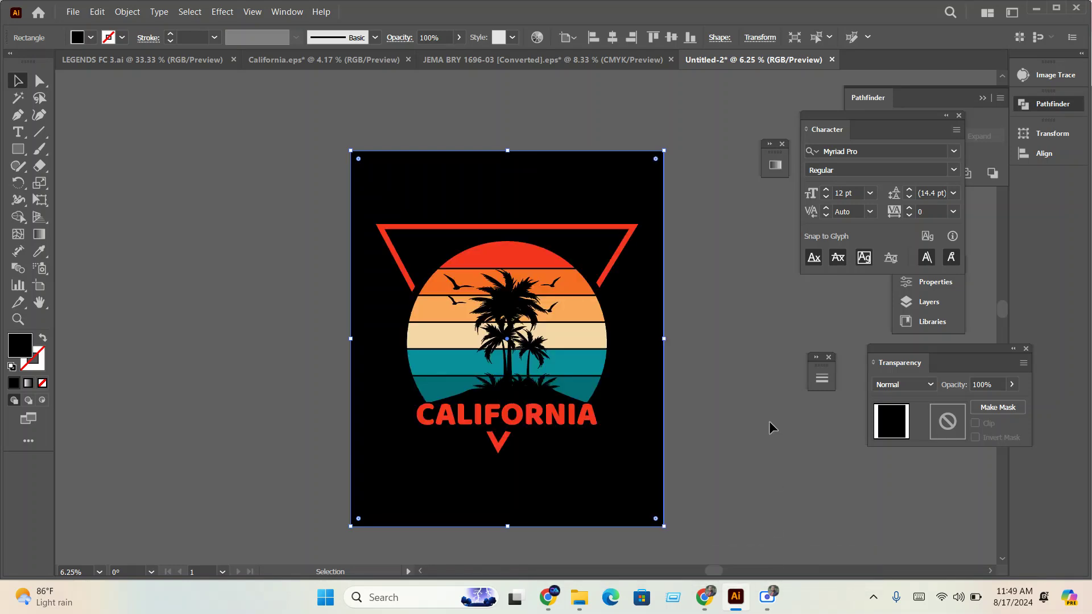
click(597, 364)
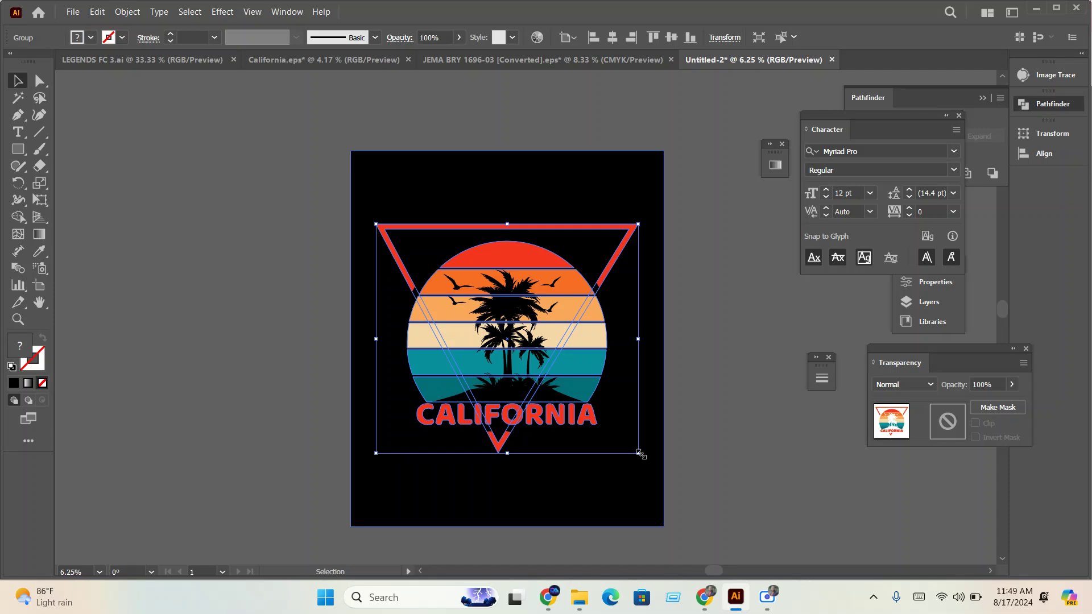
drag(640, 453, 650, 464)
key(ctrl+shift+a)
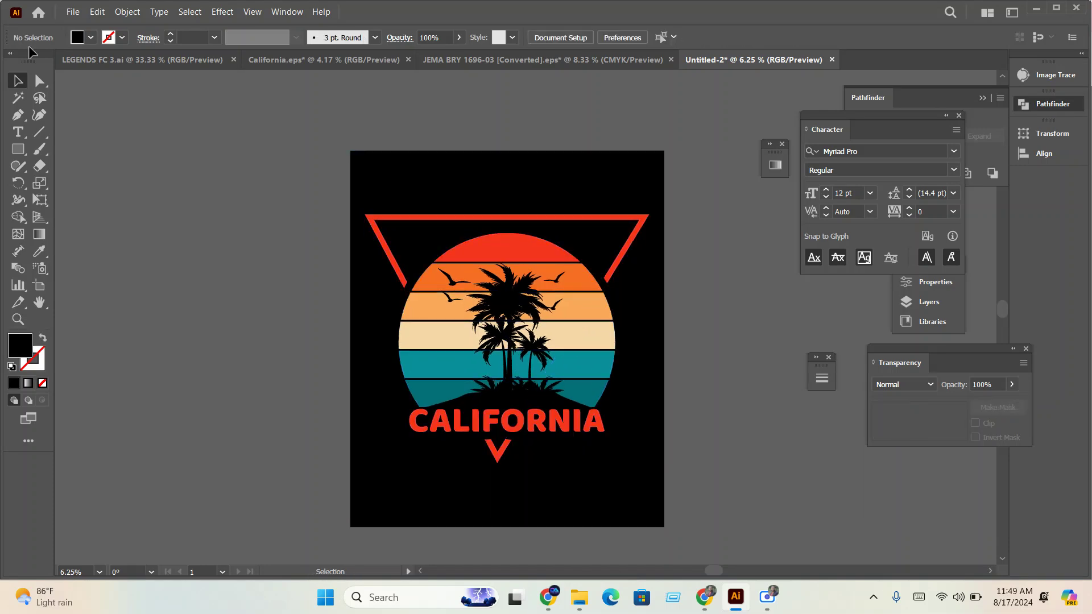
- Start a Save As in Illustrator EPS format with the California file name
click(74, 12)
click(97, 152)
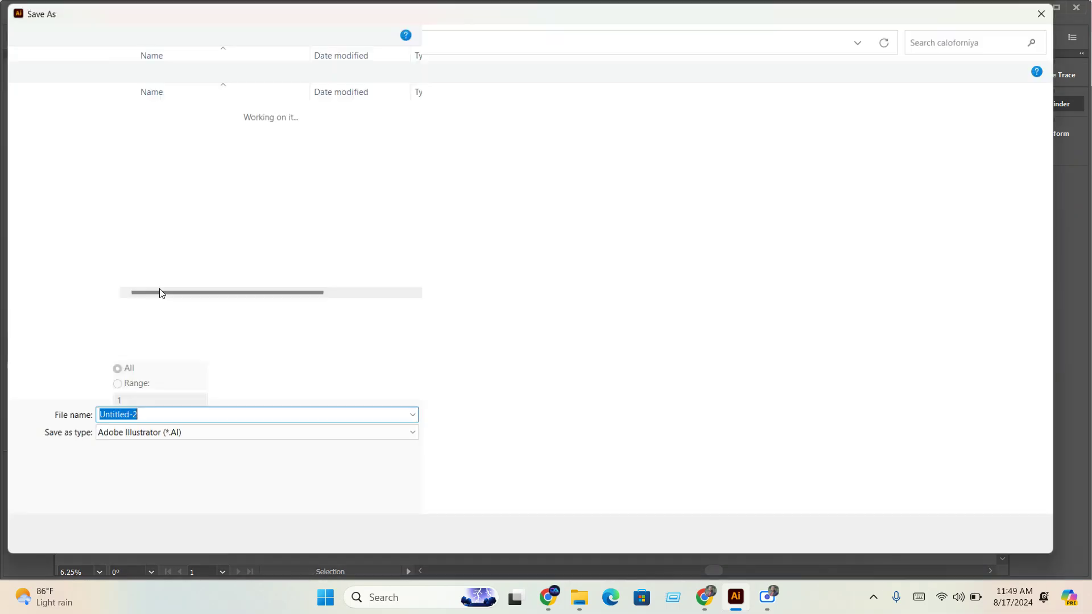
click(170, 436)
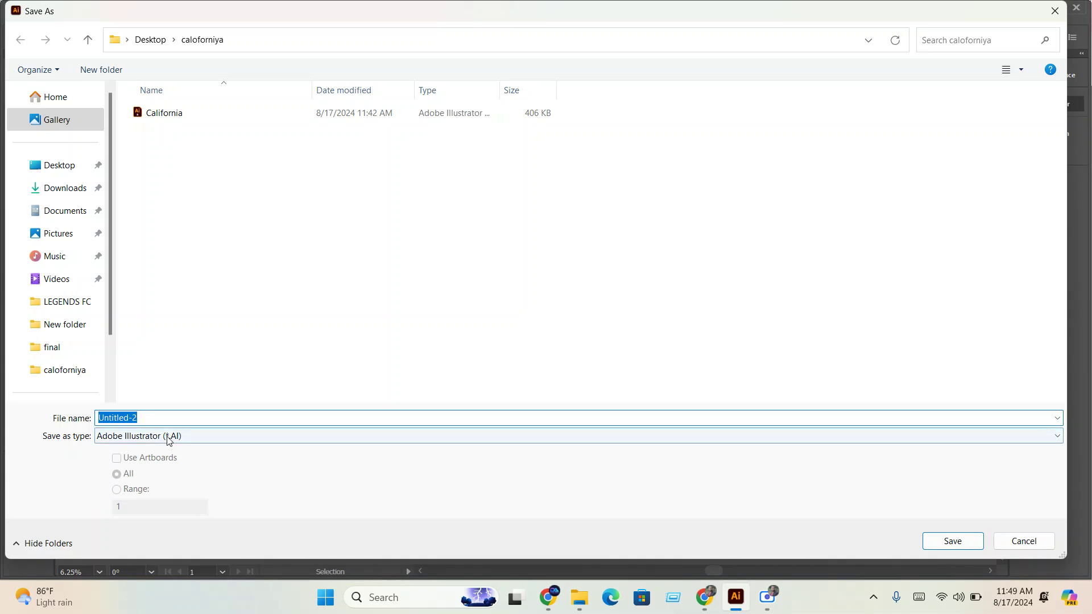
click(170, 471)
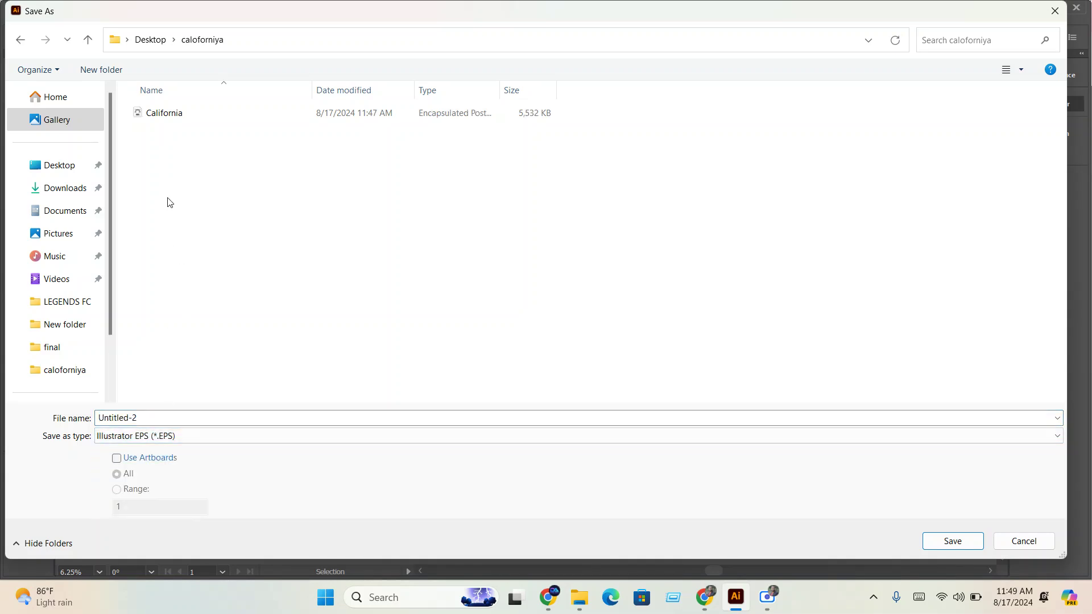
click(181, 120)
double_click(176, 418)
click(181, 420)
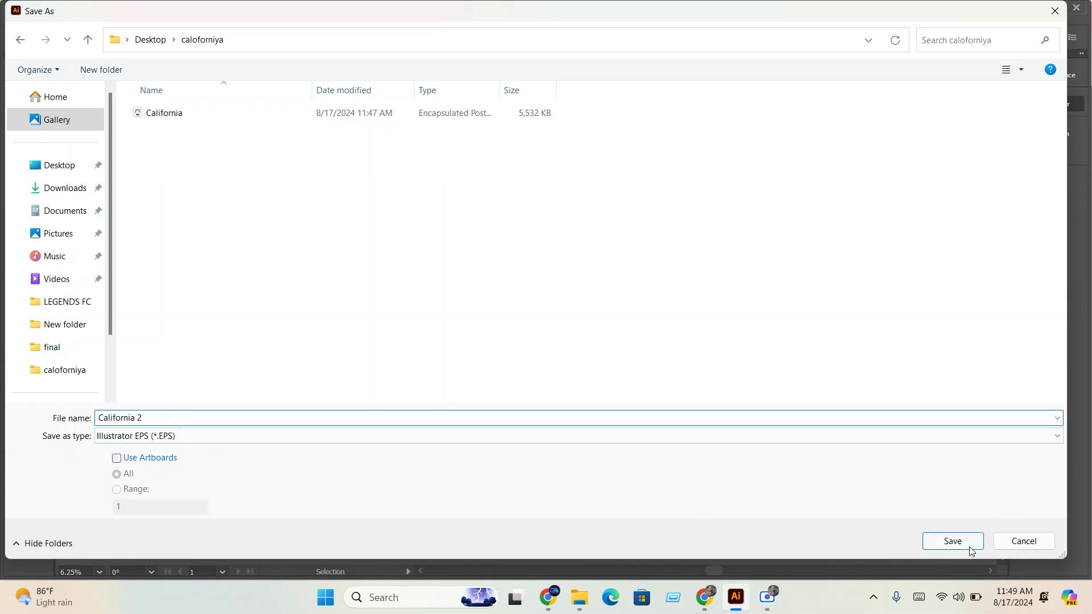
- Delete the old California EPS file from the caloforniya folder
click(297, 114)
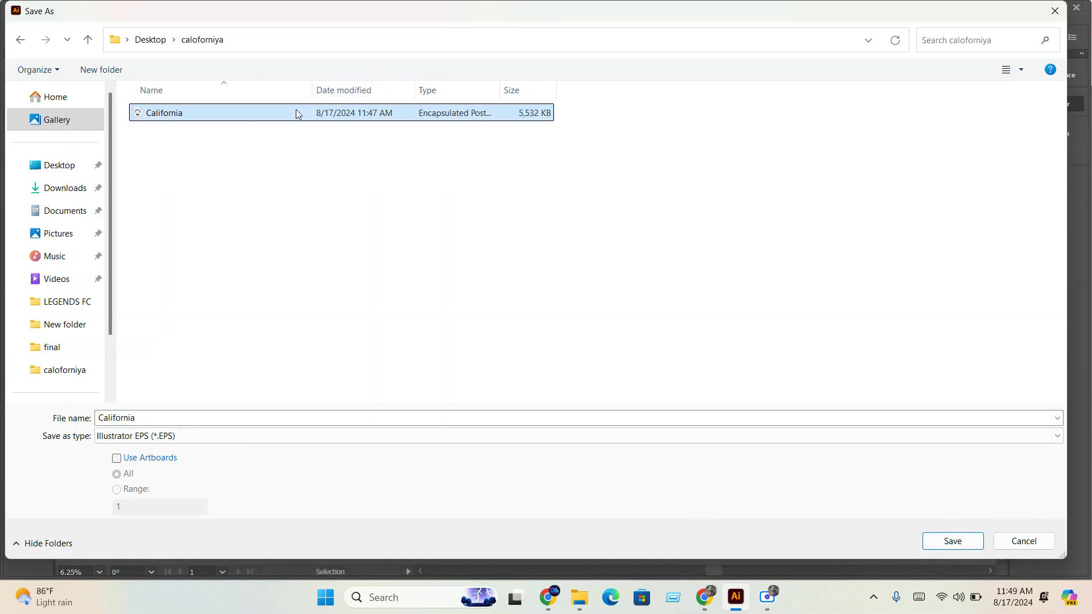
right_click(297, 114)
click(333, 416)
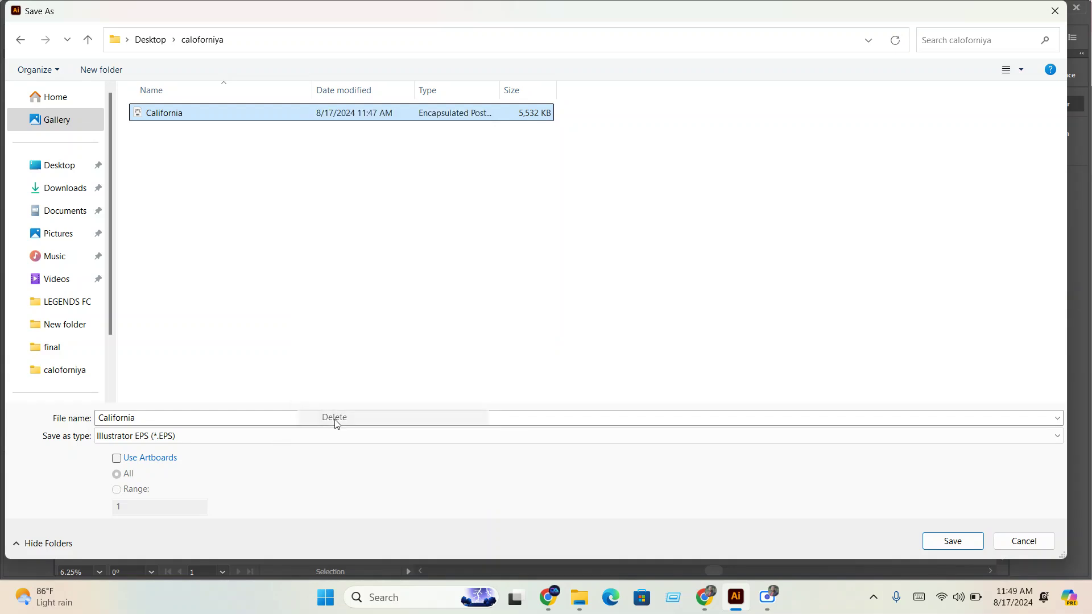
- Save the design as California 3 with Illustrator 10 EPS version
click(198, 420)
text(3)
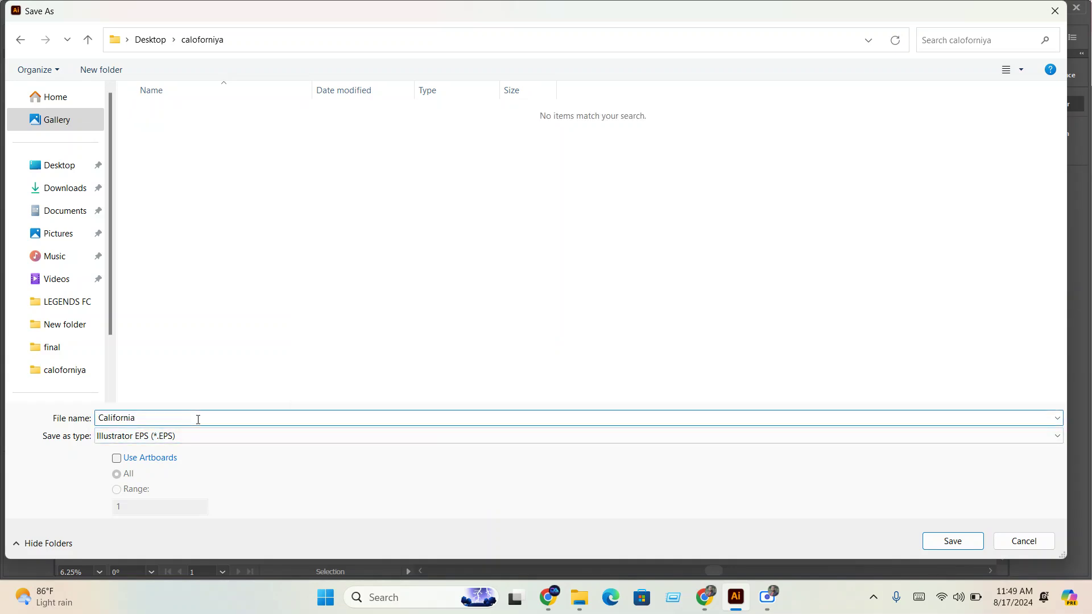
click(951, 547)
click(540, 95)
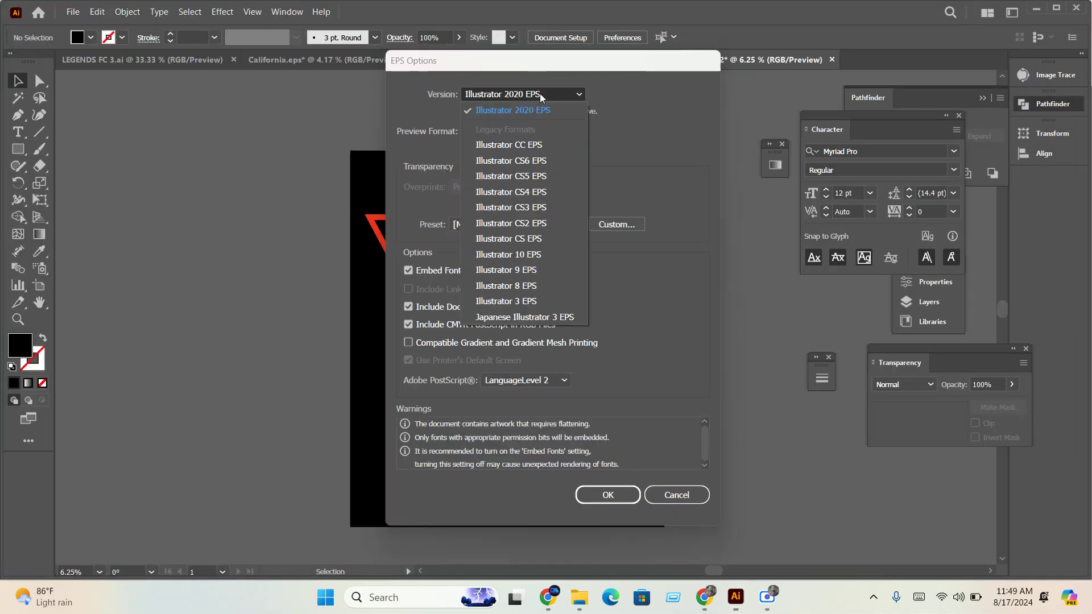
click(521, 254)
click(606, 479)
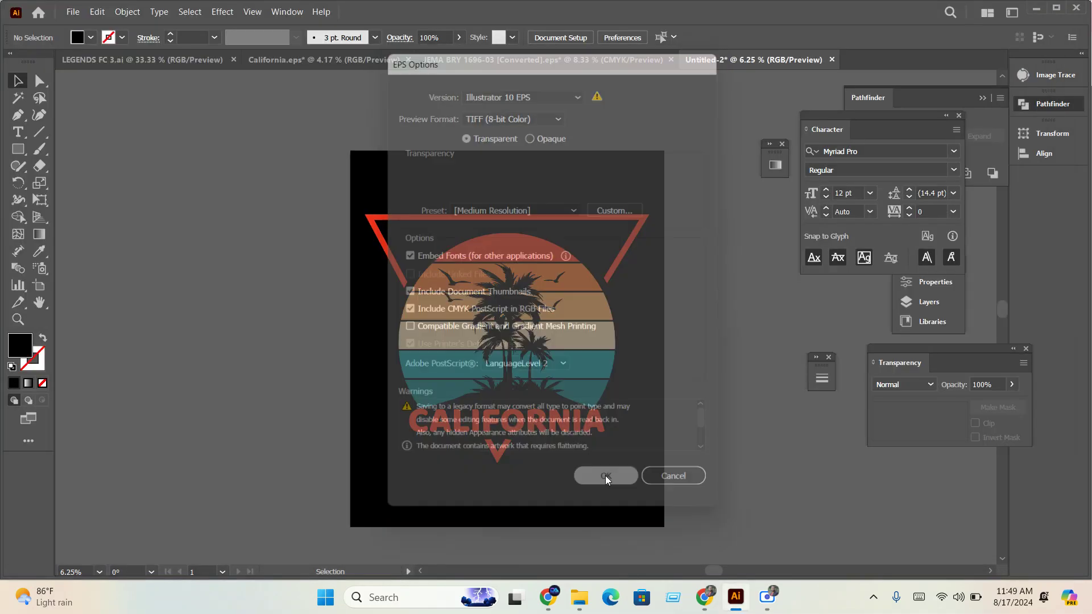
click(626, 321)
mouse_move(705, 597)
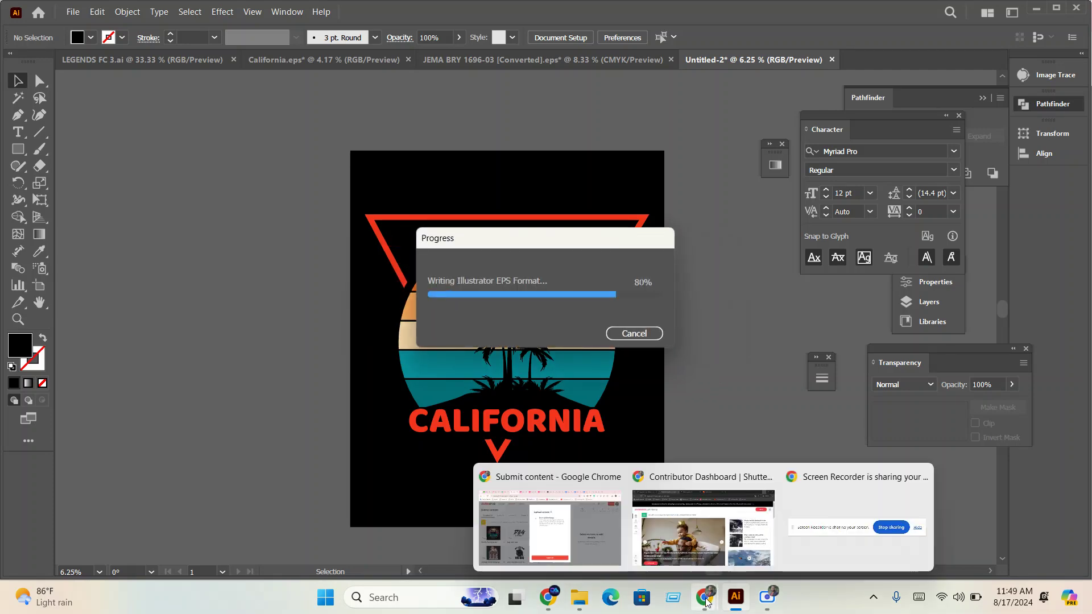
- Clear the California.eps upload error and upload California 3.eps
click(536, 534)
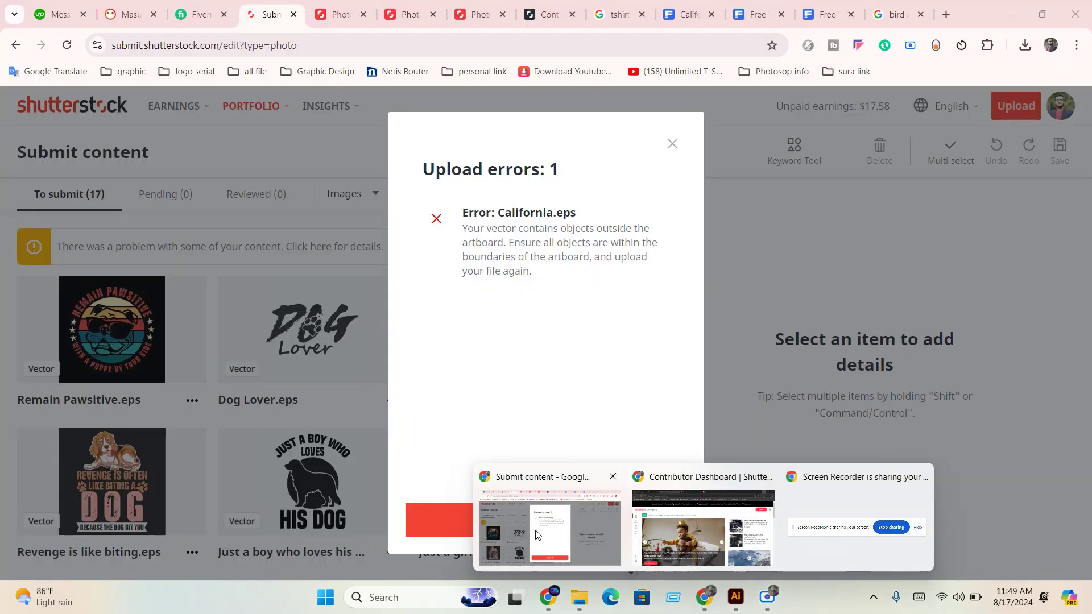
click(576, 534)
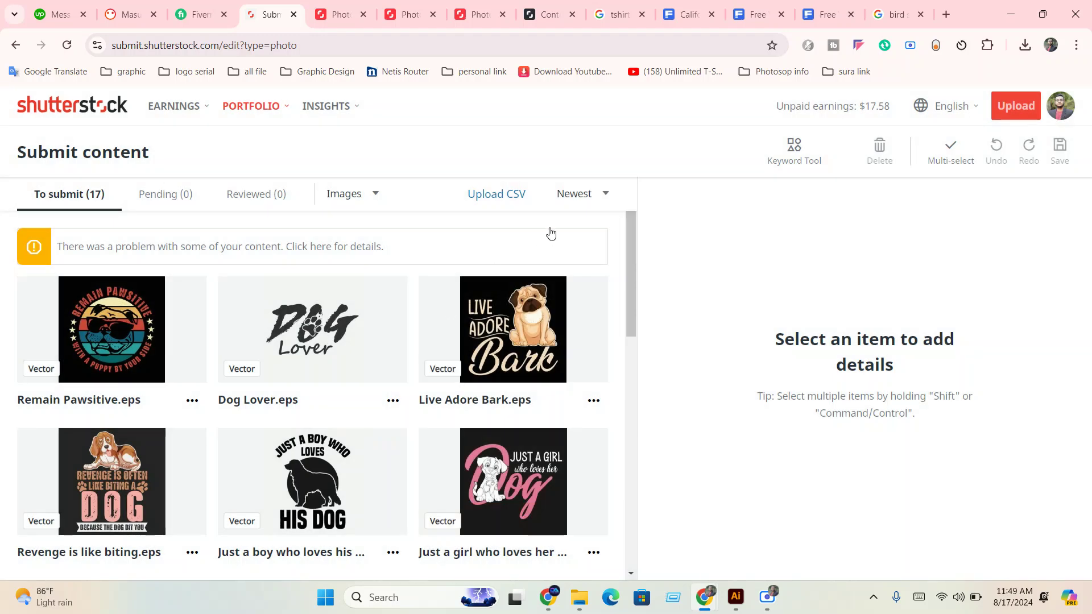
click(1016, 106)
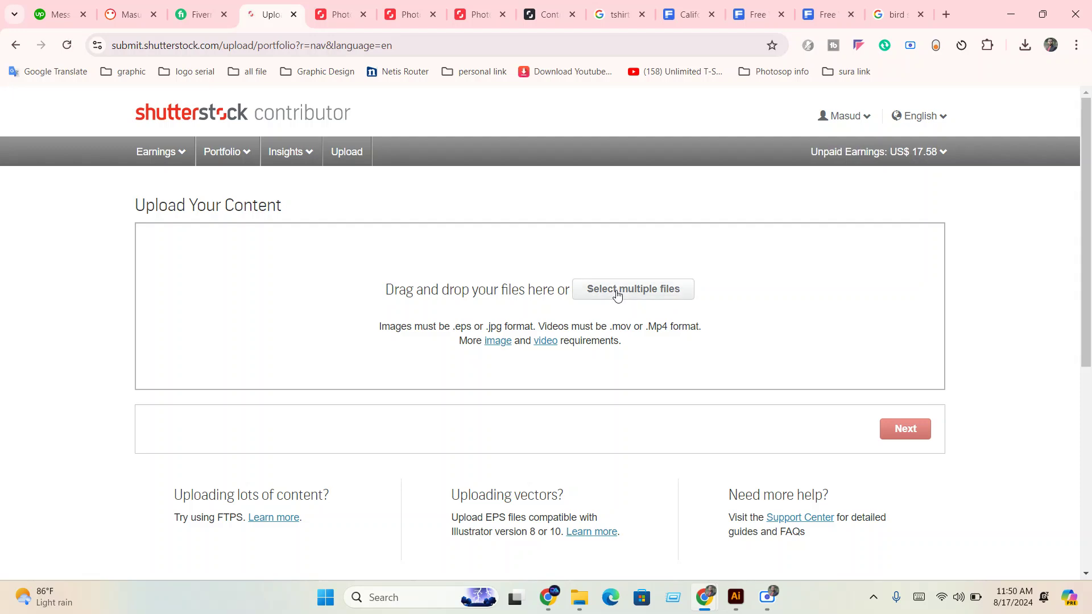
click(615, 292)
double_click(183, 112)
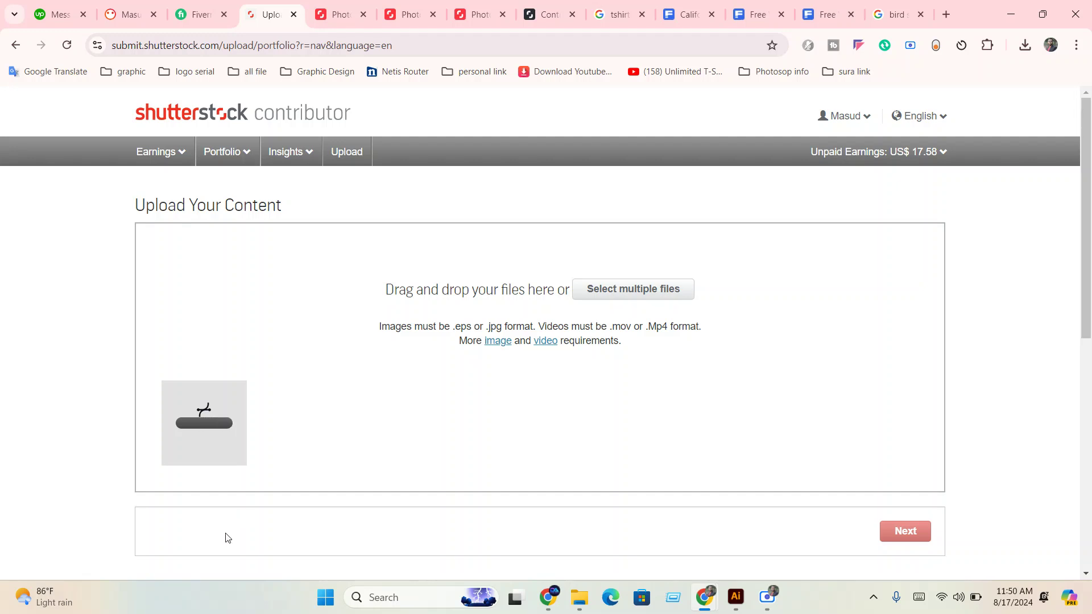
drag(1085, 213, 1085, 284)
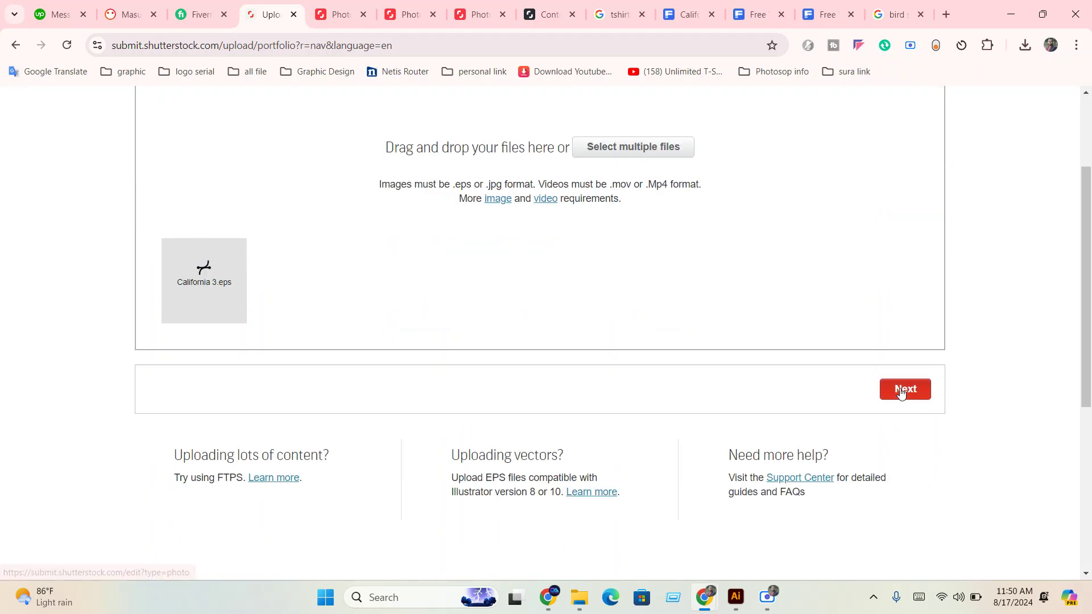
- Continue to the submit page and open California.eps's details for editing
click(888, 394)
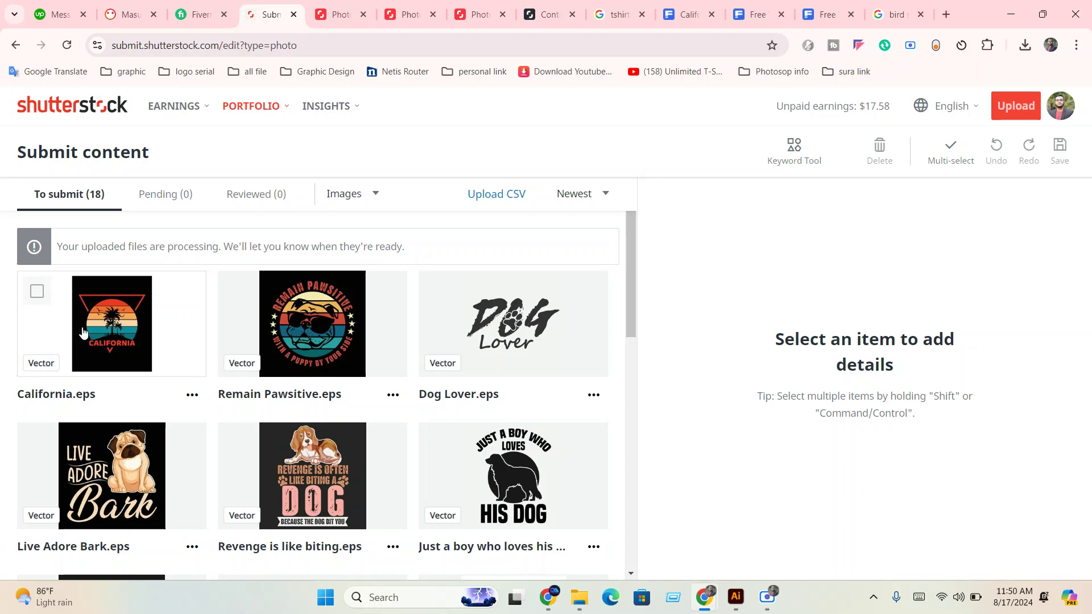
scroll(392, 353, down, 3)
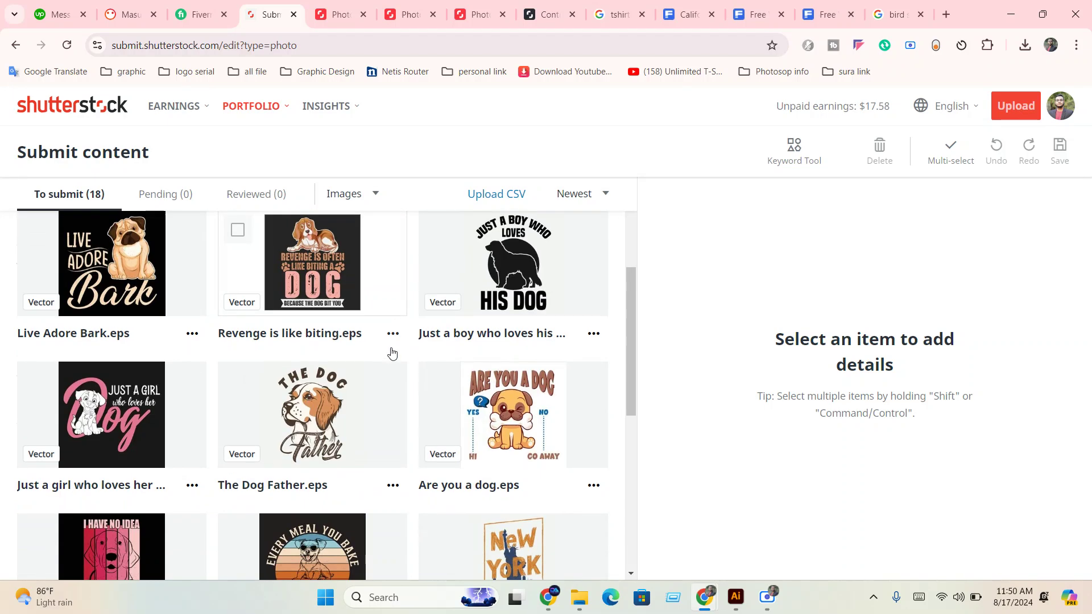
scroll(392, 353, up, 3)
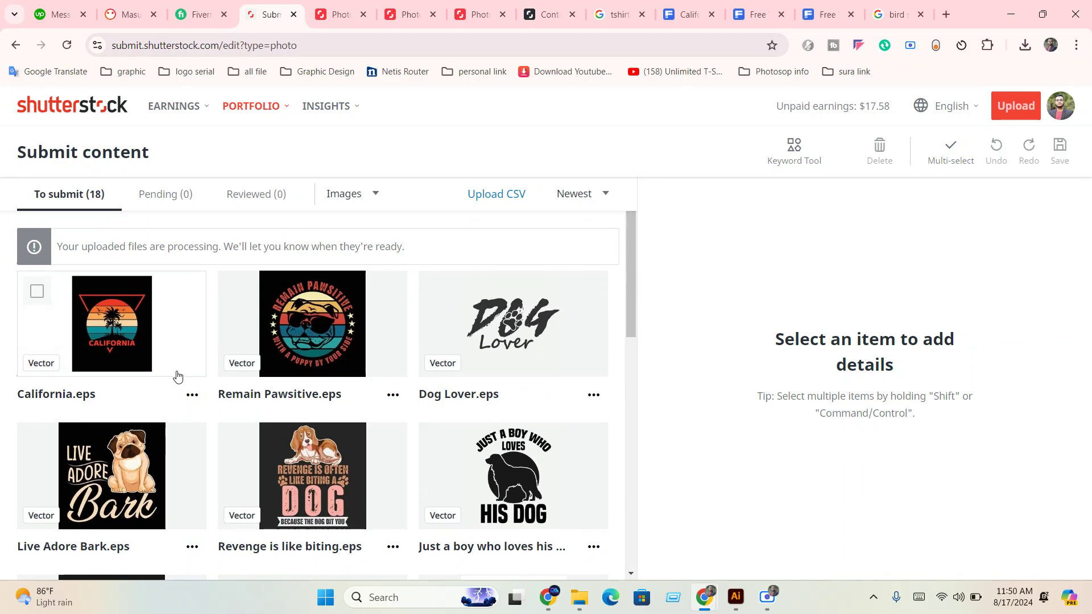
click(36, 293)
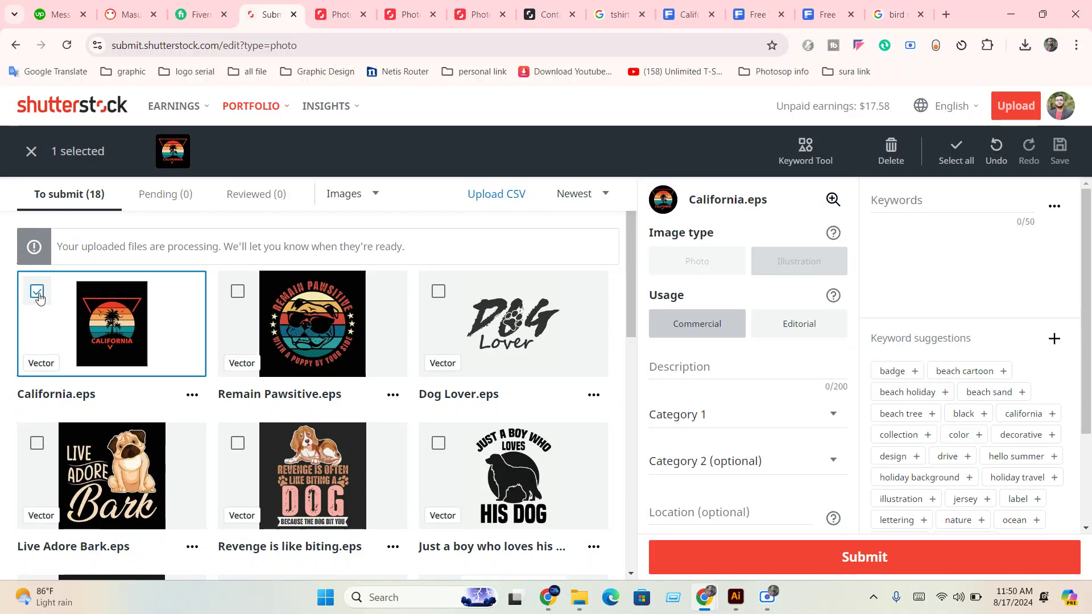
scroll(783, 308, down, 3)
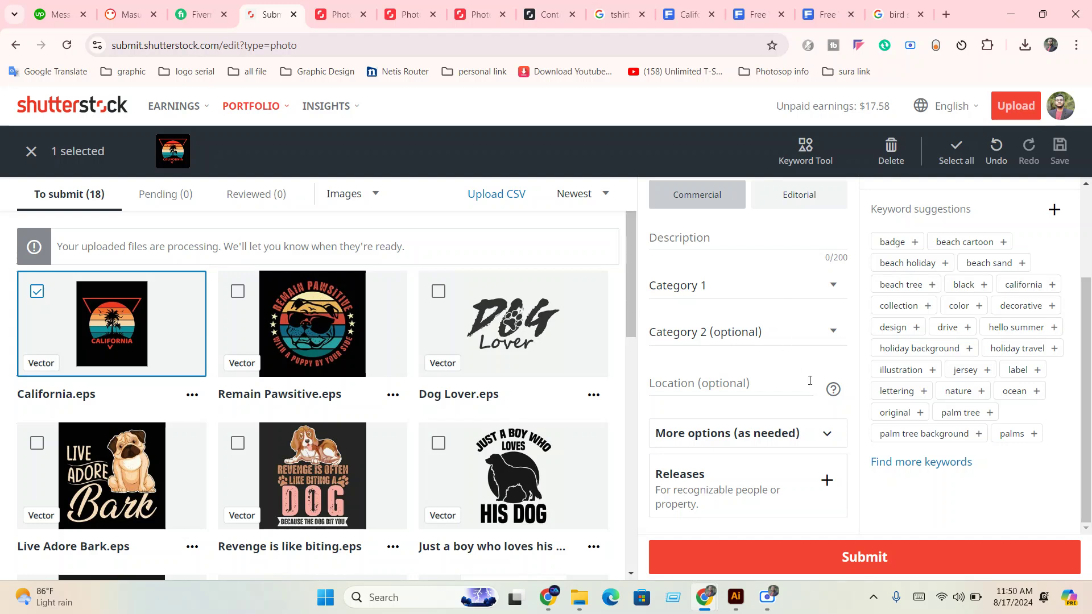
scroll(818, 390, up, 3)
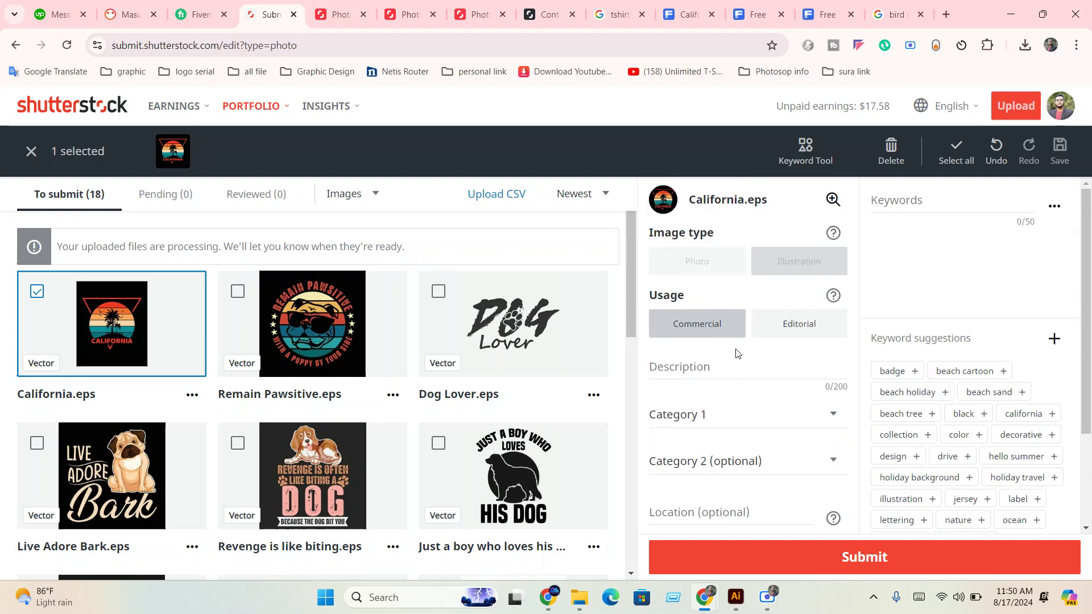
click(703, 366)
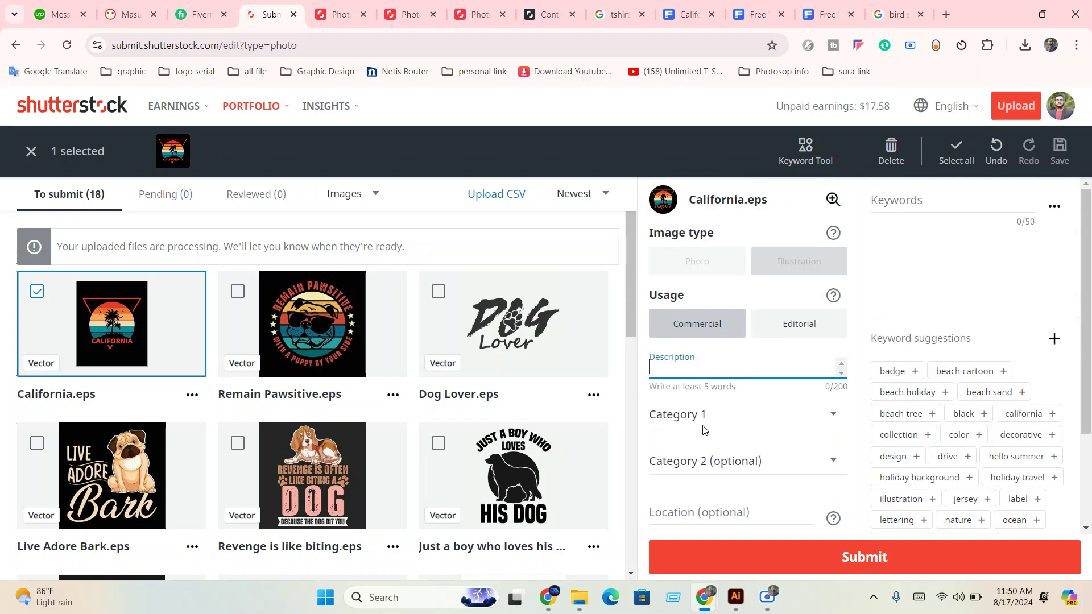
click(703, 420)
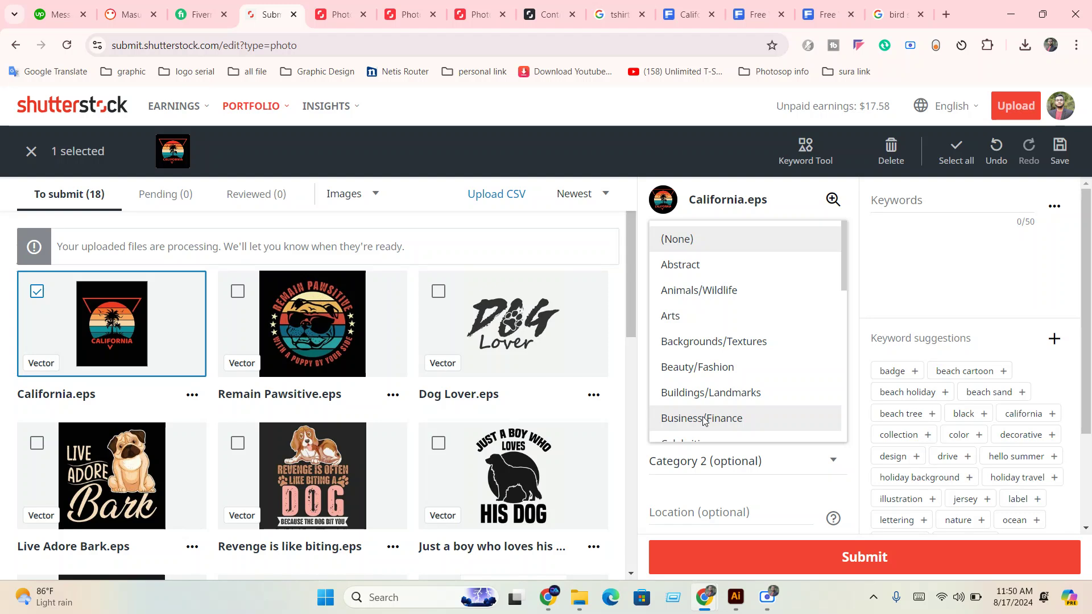
click(722, 482)
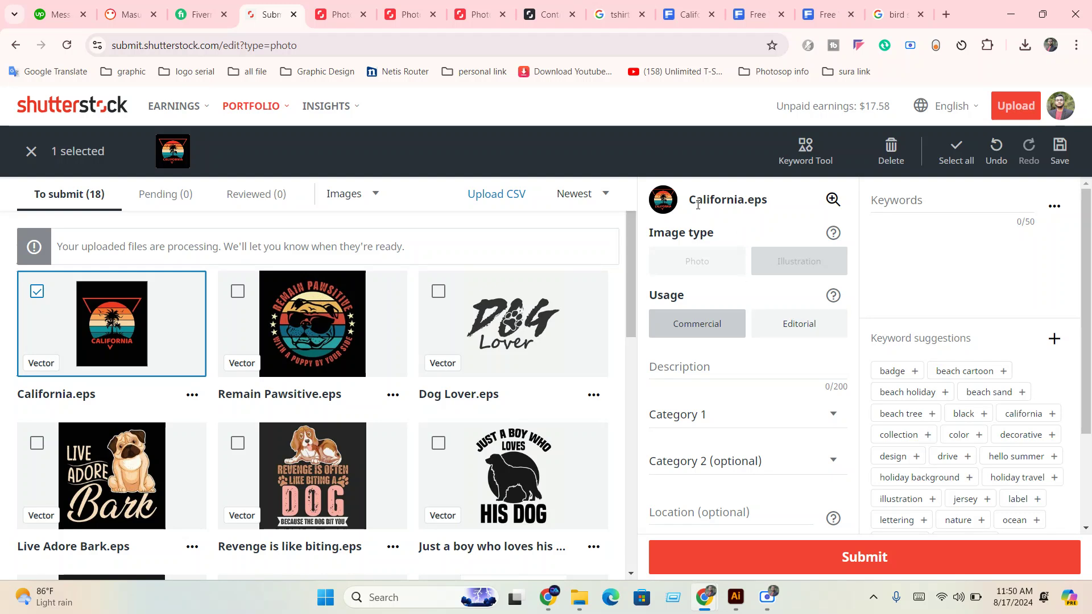
- Copy the word 'California' from the file name
drag(689, 204, 746, 205)
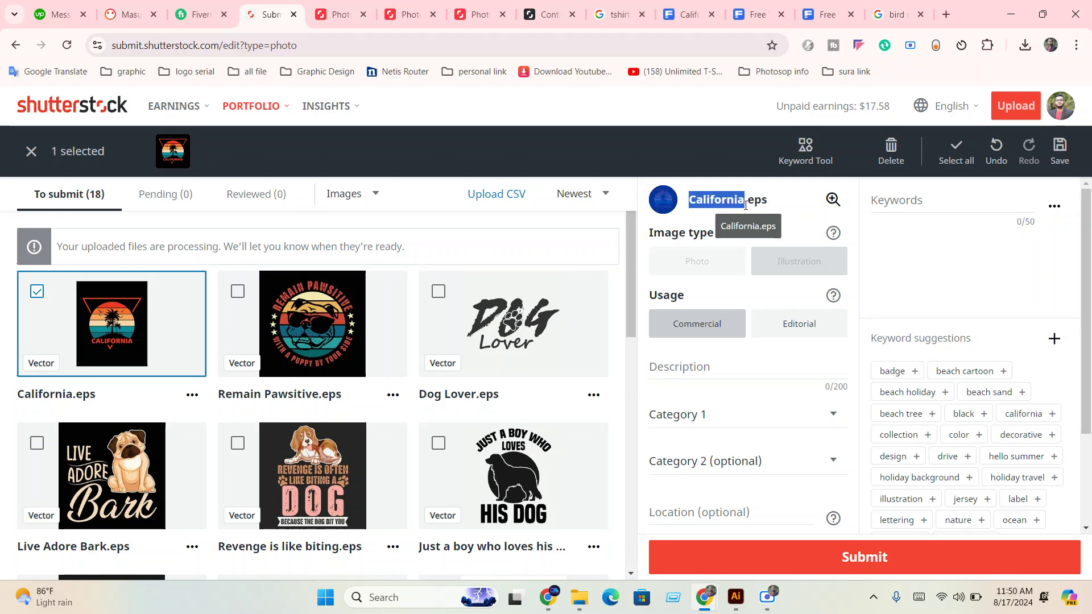
right_click(742, 205)
click(765, 223)
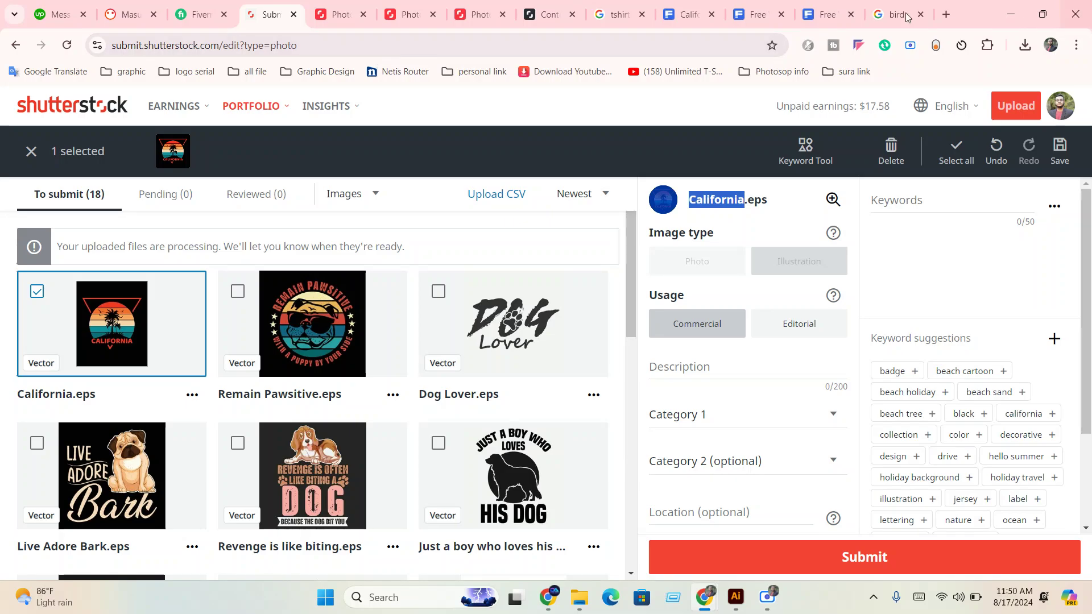
- Switch to the Shutterstock portfolio tab and scroll to the top
click(480, 15)
scroll(414, 163, up, 5)
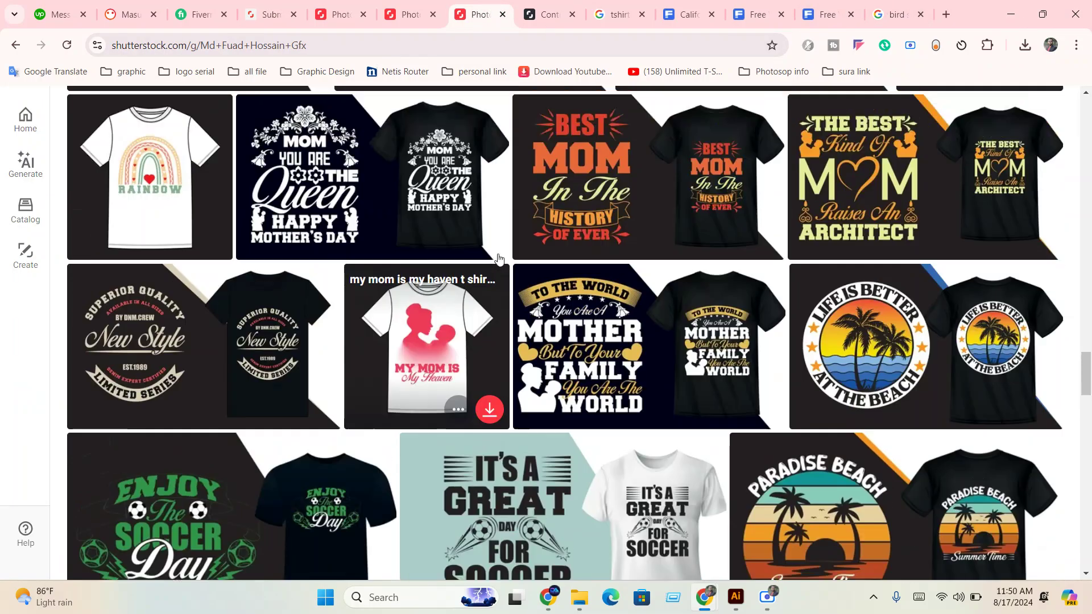
scroll(414, 164, up, 10)
scroll(414, 164, up, 10)
scroll(413, 164, up, 5)
scroll(413, 164, up, 10)
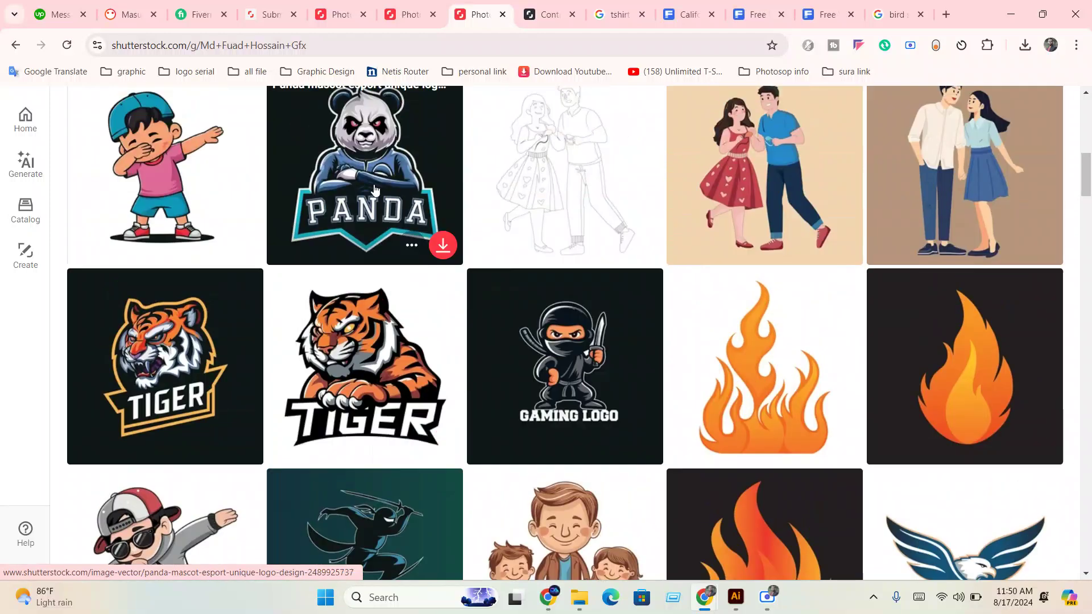
scroll(413, 164, up, 10)
- Remove the contributor path to load Shutterstock's home page and search 'California t shirt design'
click(353, 42)
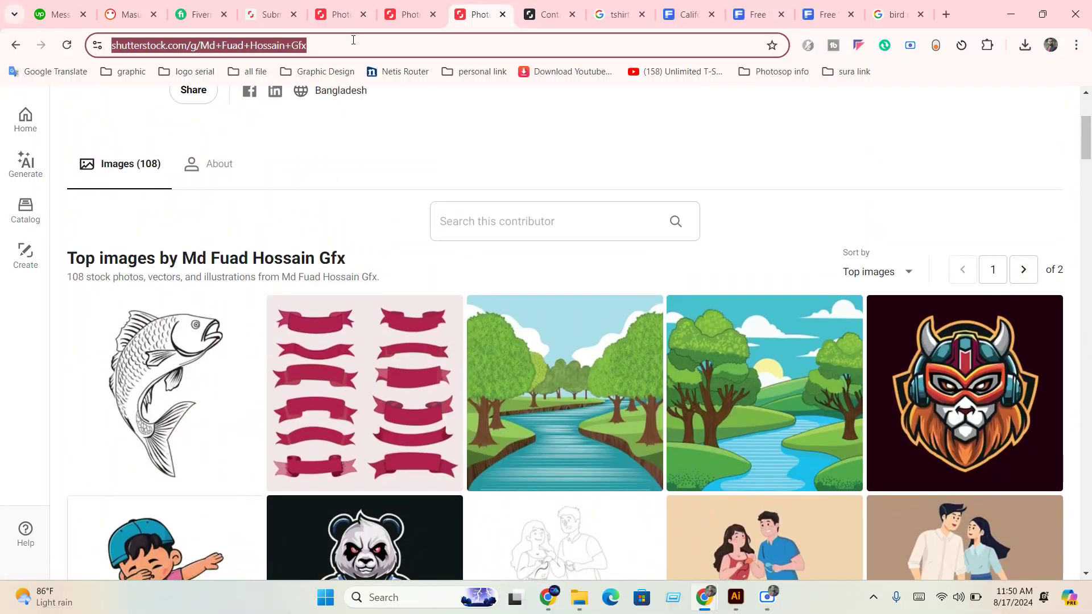
click(353, 39)
drag(358, 42, 88, 35)
click(191, 45)
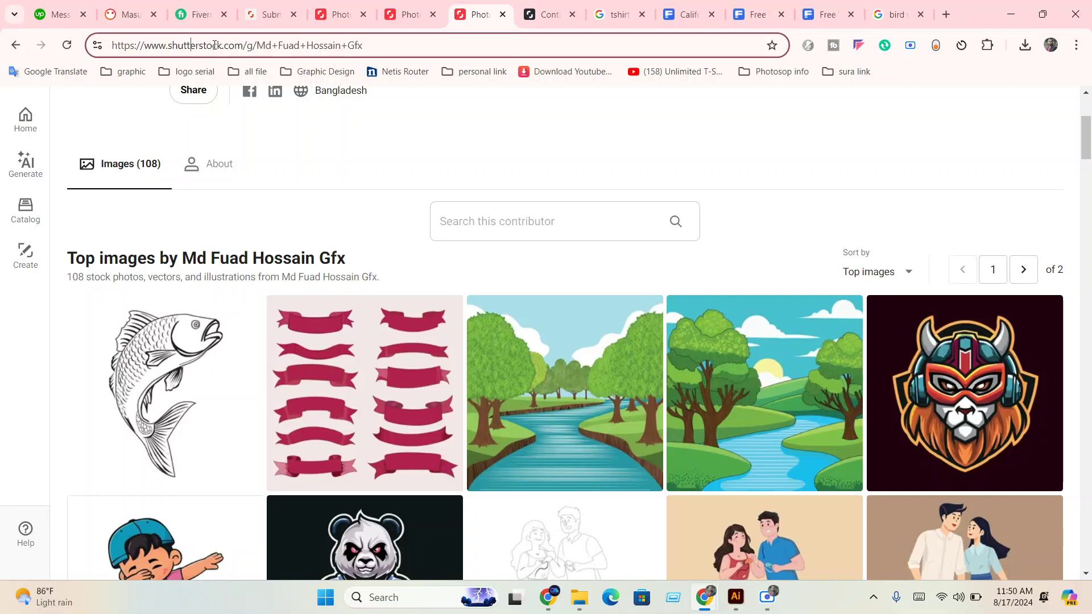
drag(247, 44, 383, 42)
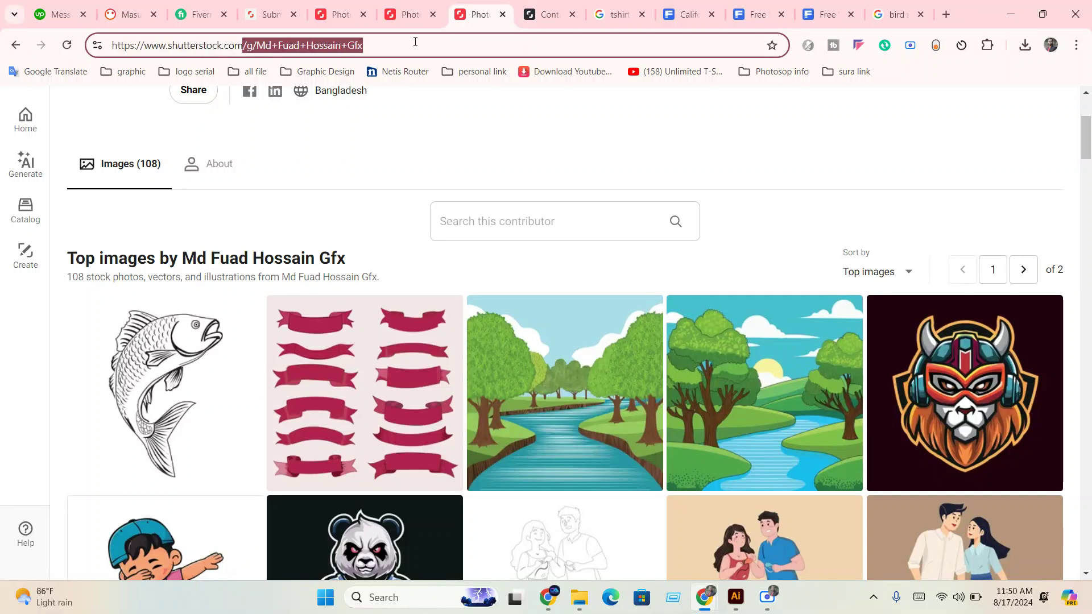
key(BackSpace)
key(Return)
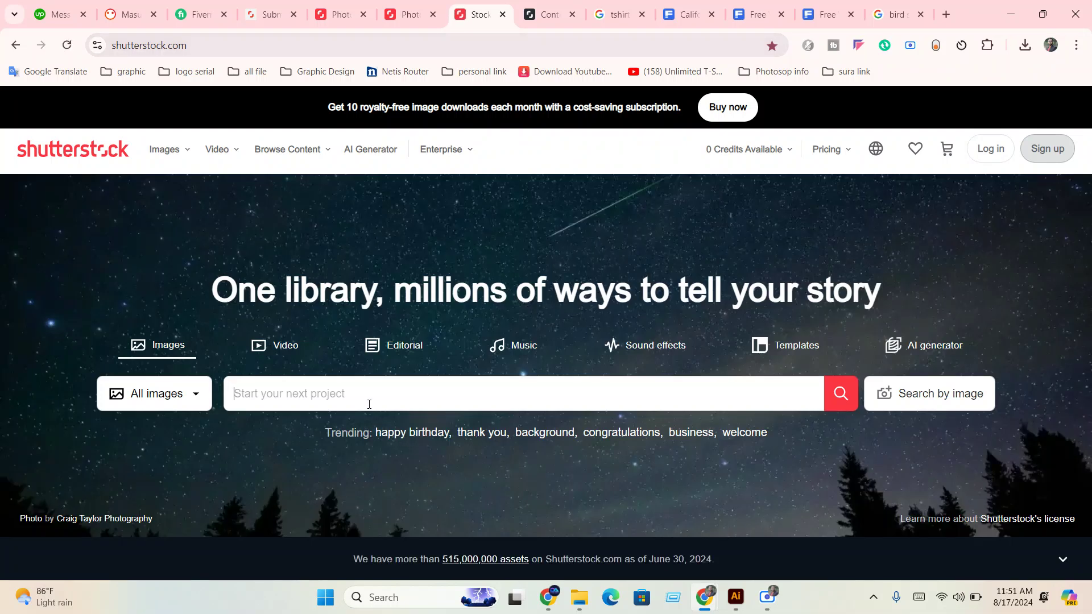
text(California t)
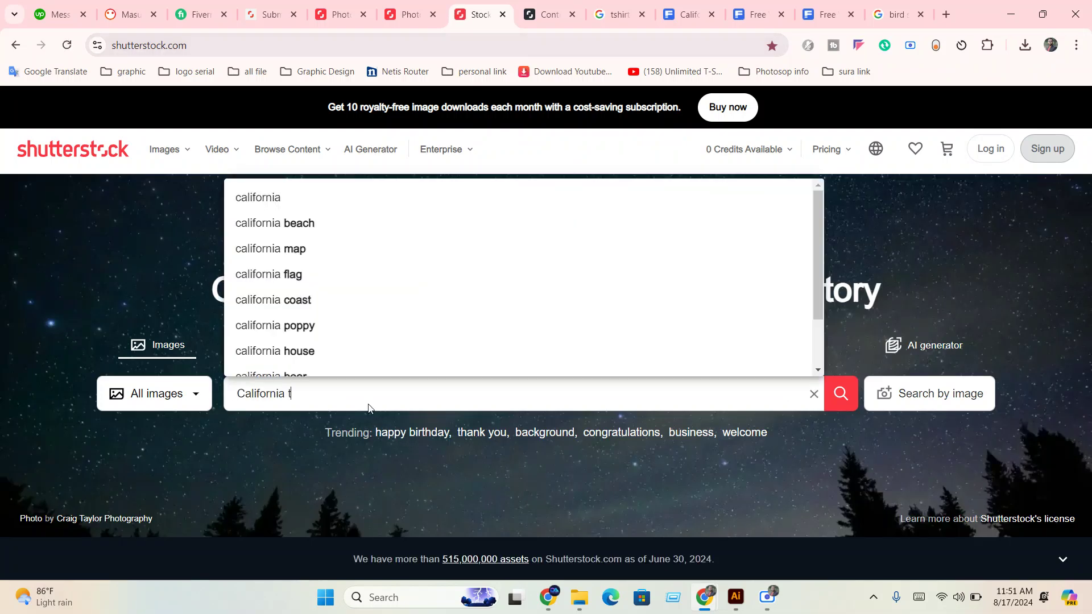
text( shirt design)
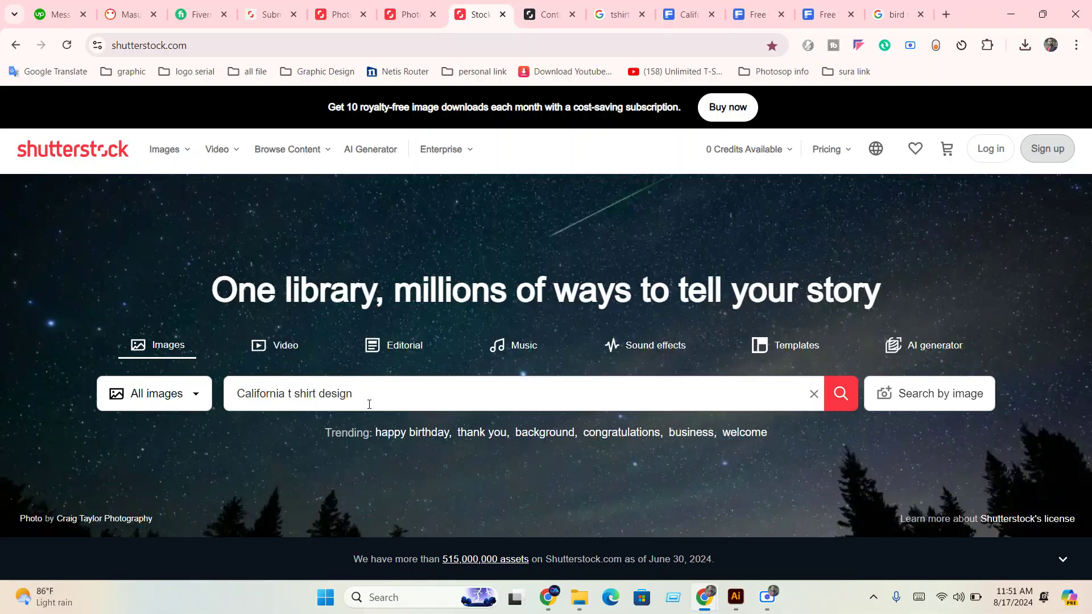
- Search Shutterstock for 'california t shirt design' and open two California results in new tabs
click(841, 401)
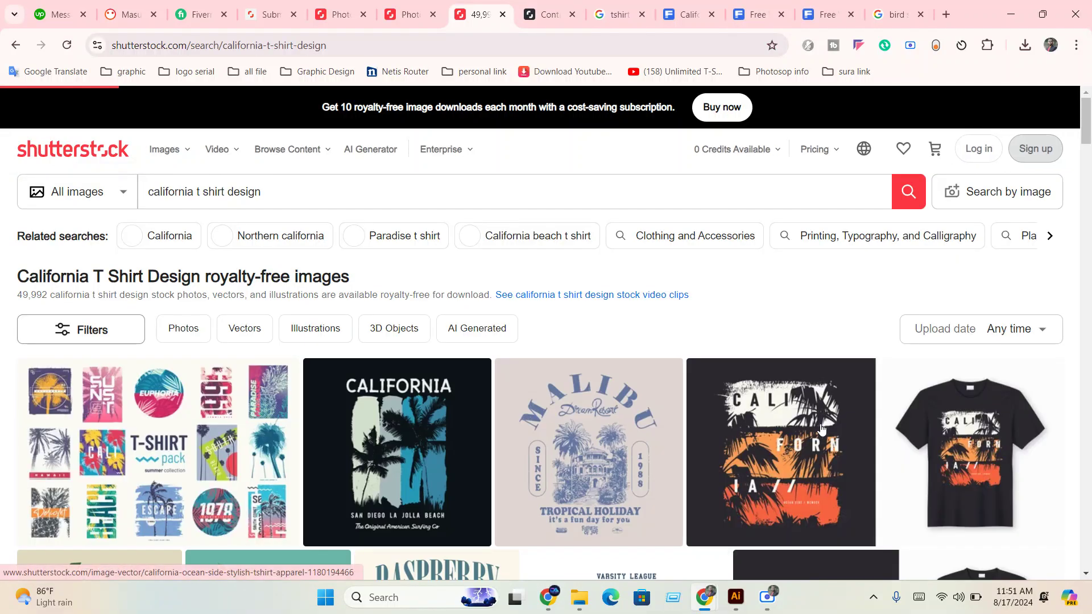
scroll(231, 494, down, 3)
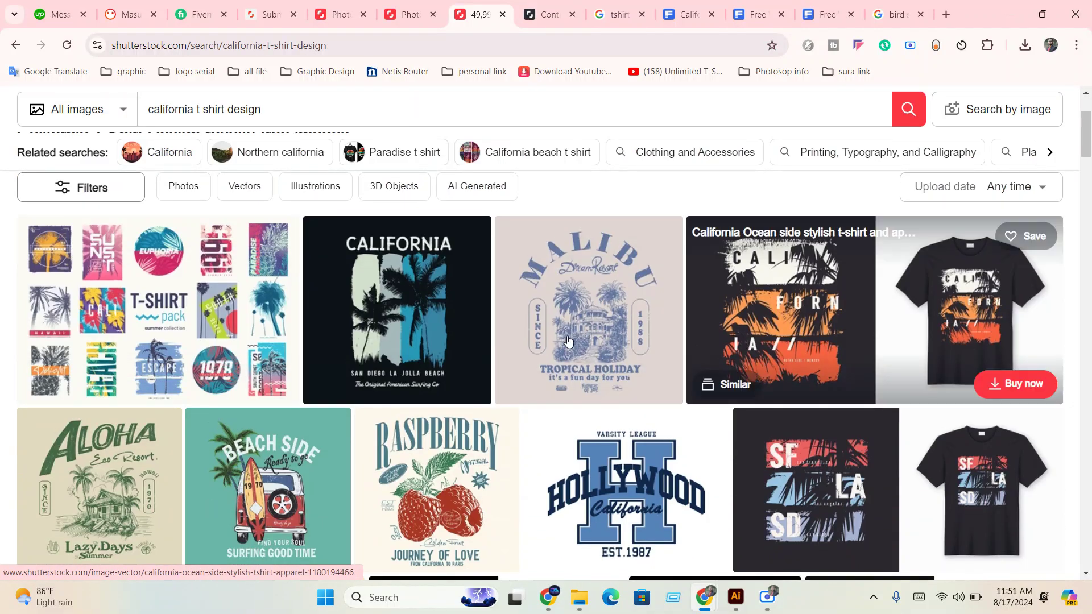
right_click(377, 286)
click(432, 297)
right_click(764, 285)
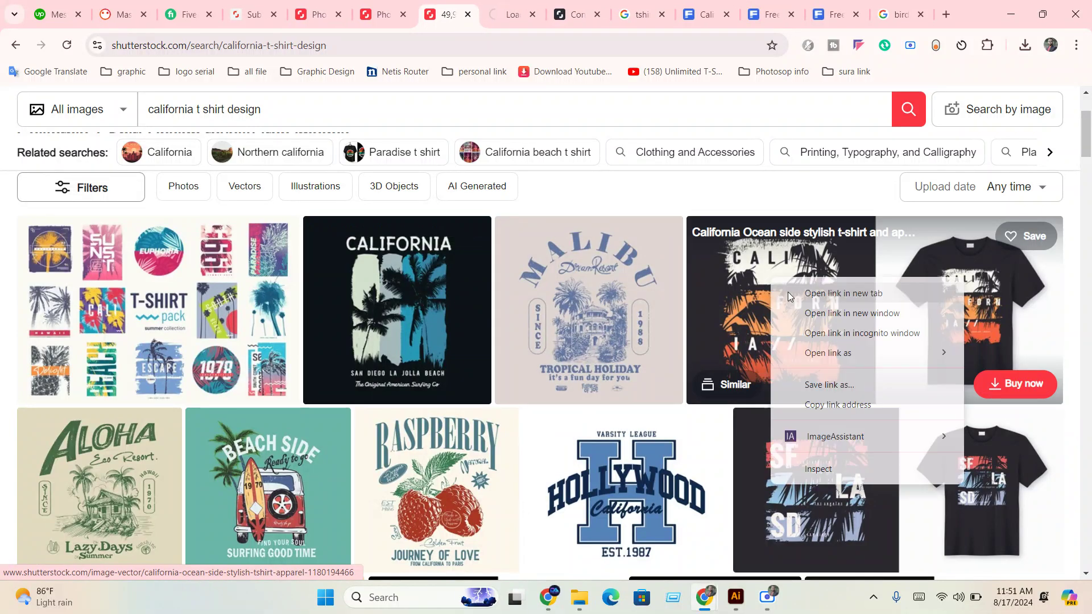
click(821, 302)
- Copy the full vector description from the California surfing vector's page
click(486, 14)
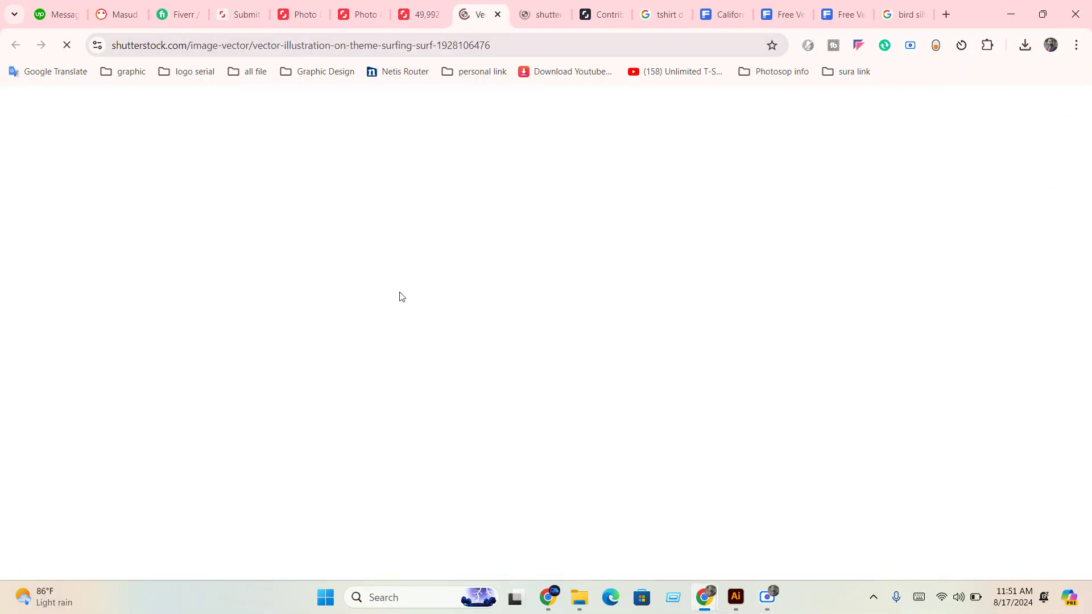
scroll(364, 347, down, 6)
scroll(301, 381, down, 4)
scroll(245, 358, up, 1)
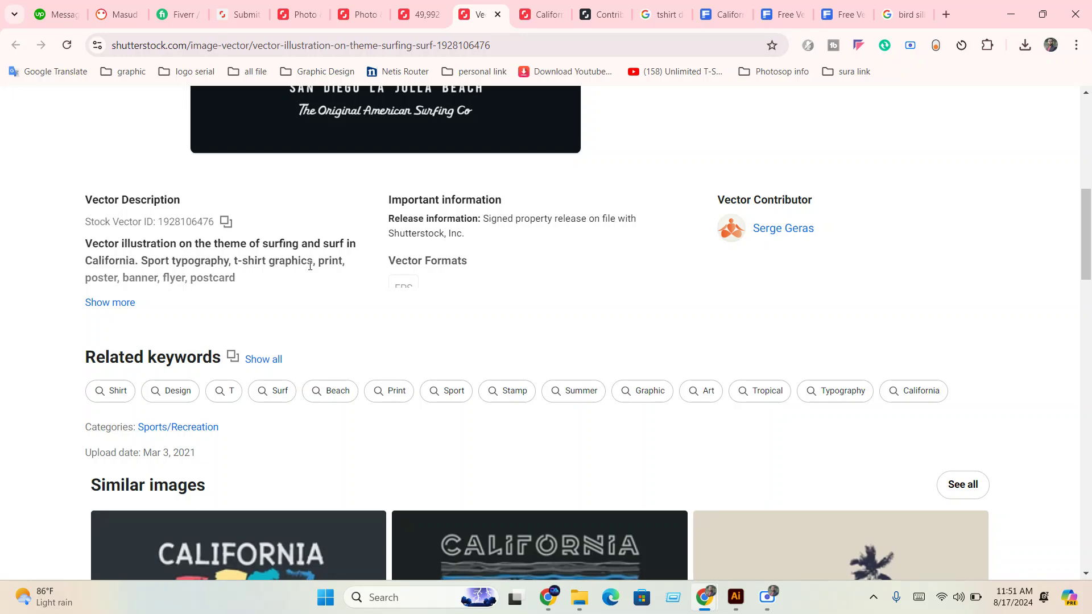
scroll(278, 286, up, 2)
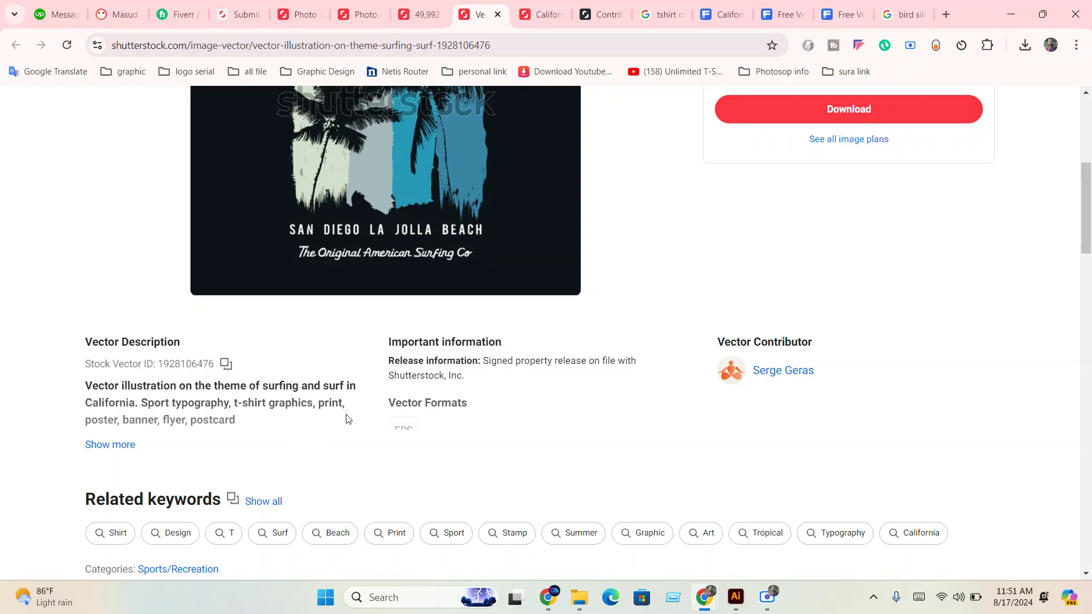
drag(343, 407, 101, 386)
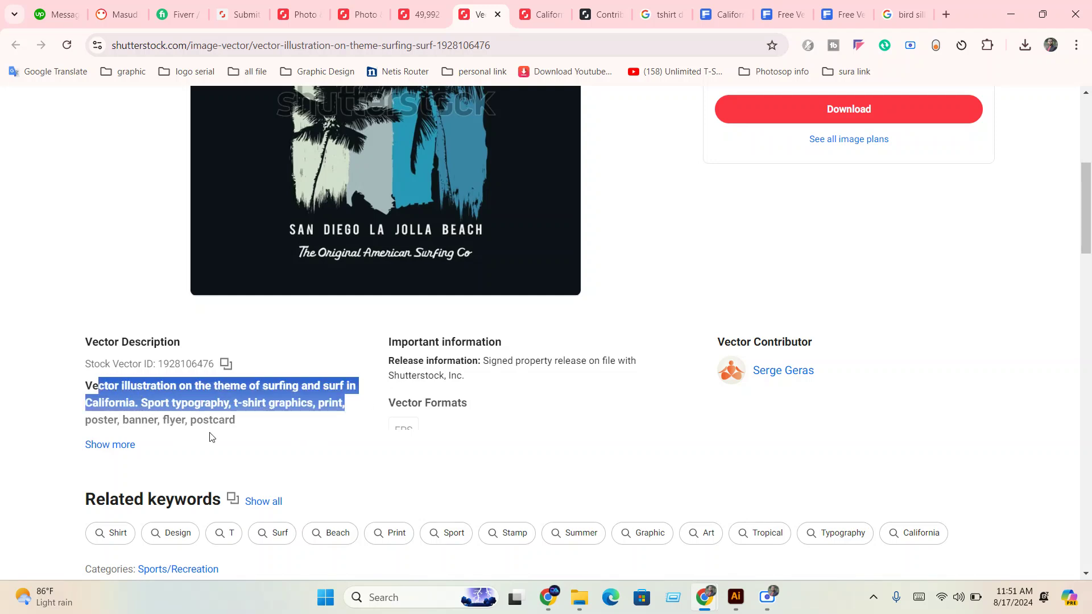
drag(242, 422, 74, 392)
right_click(142, 386)
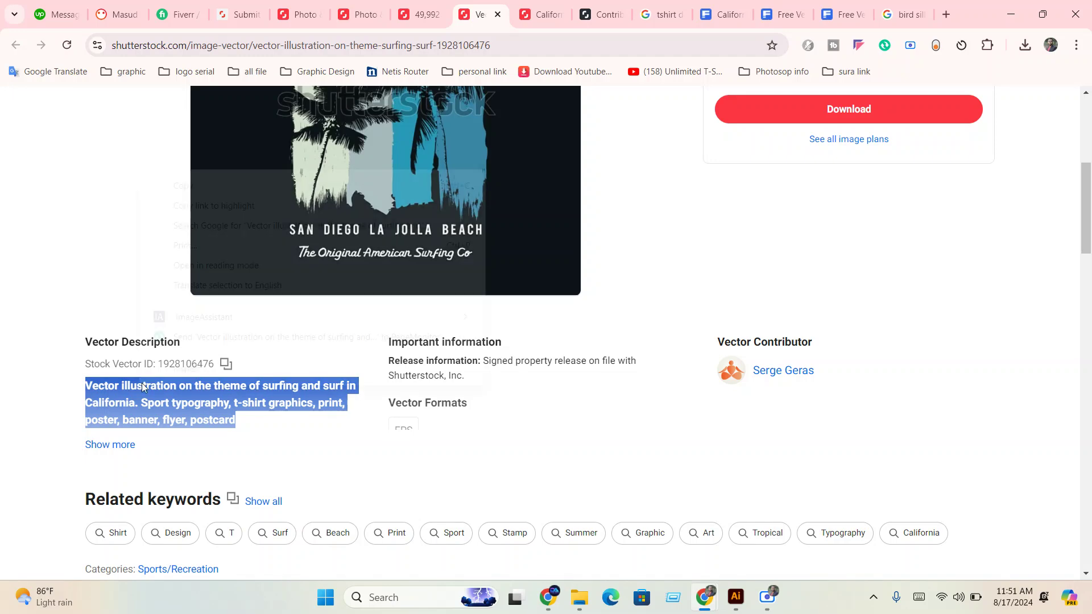
click(188, 186)
- Look through the open Shutterstock tabs, ending on a contributor's portfolio page
click(177, 14)
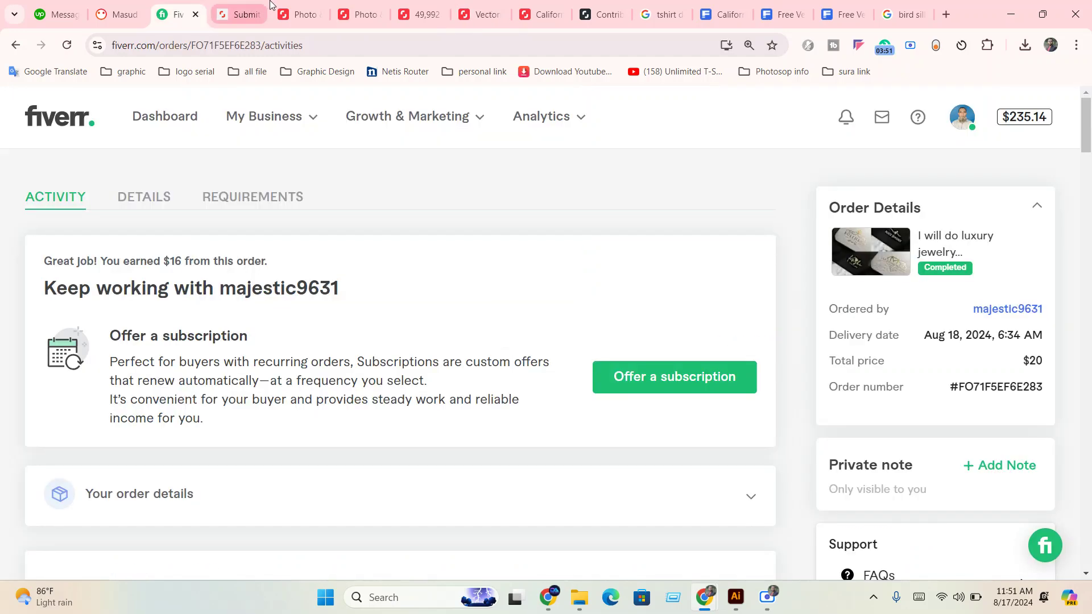
click(298, 5)
click(358, 5)
click(466, 4)
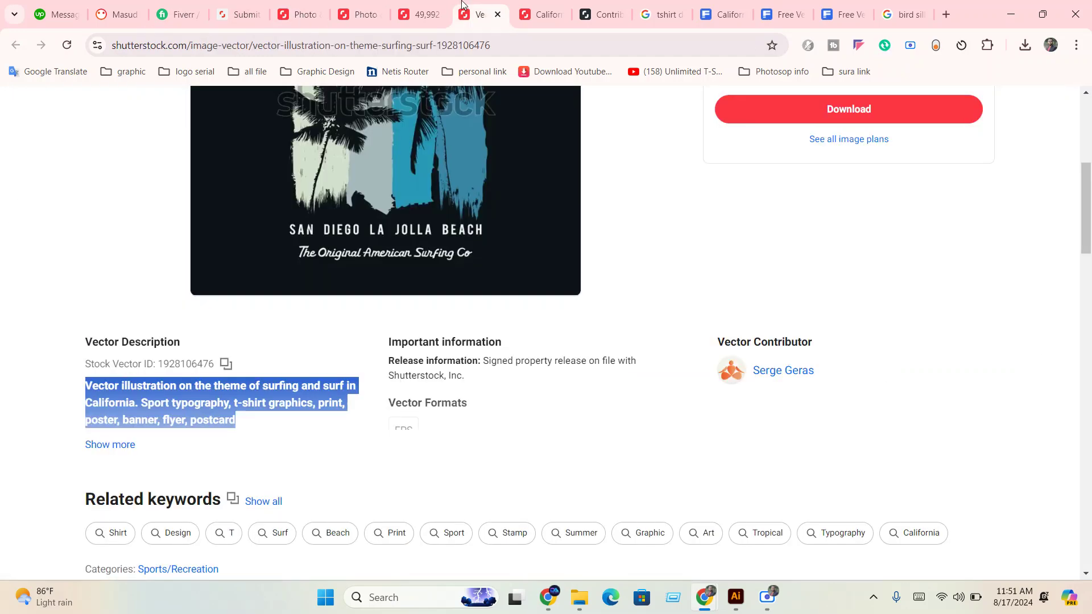
click(431, 5)
click(545, 5)
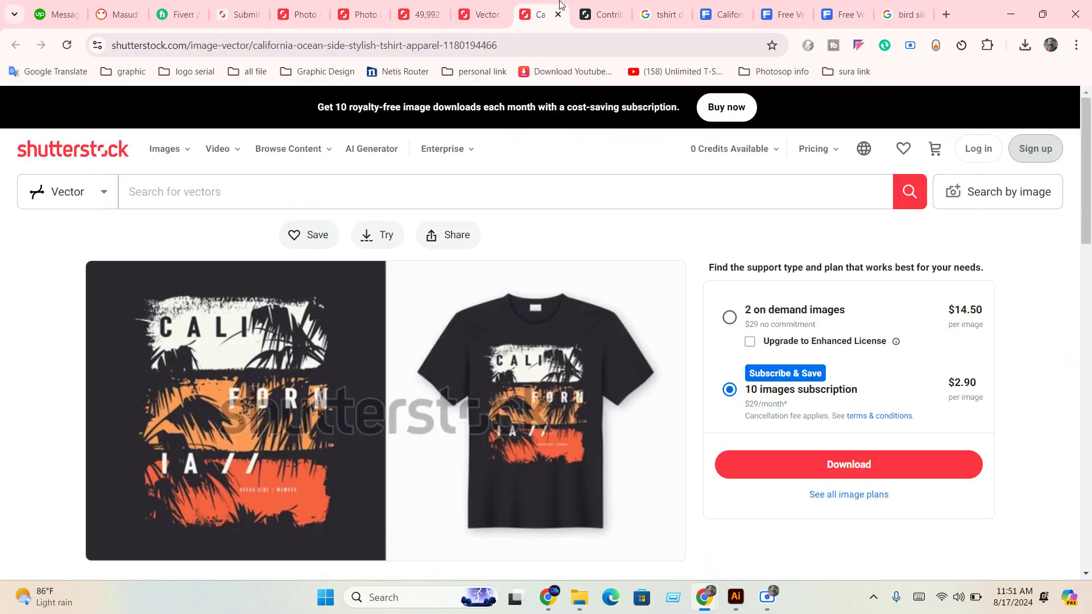
click(594, 6)
click(426, 5)
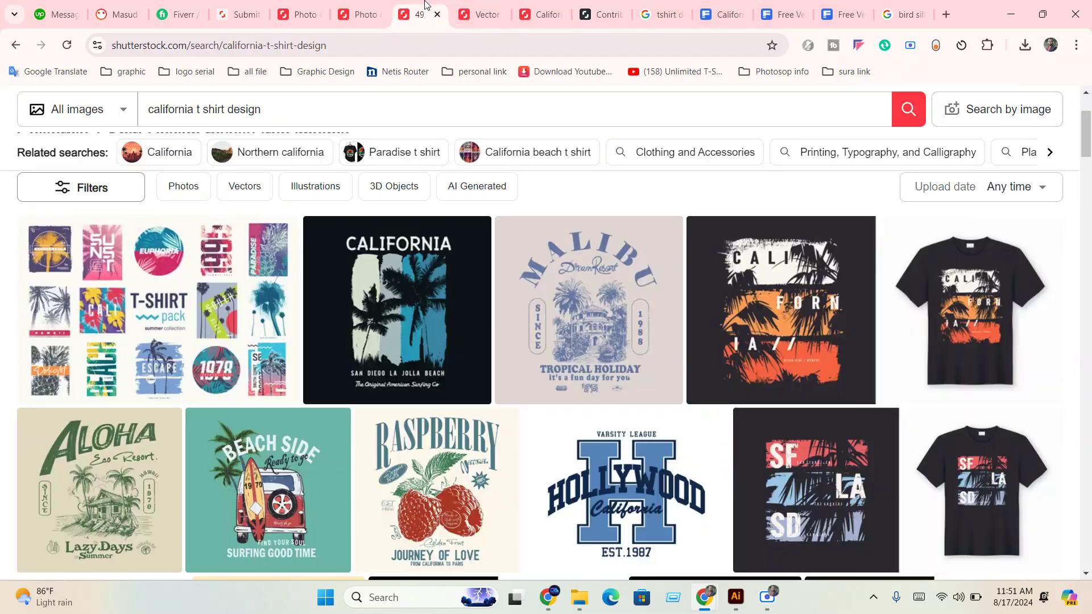
click(359, 5)
click(299, 5)
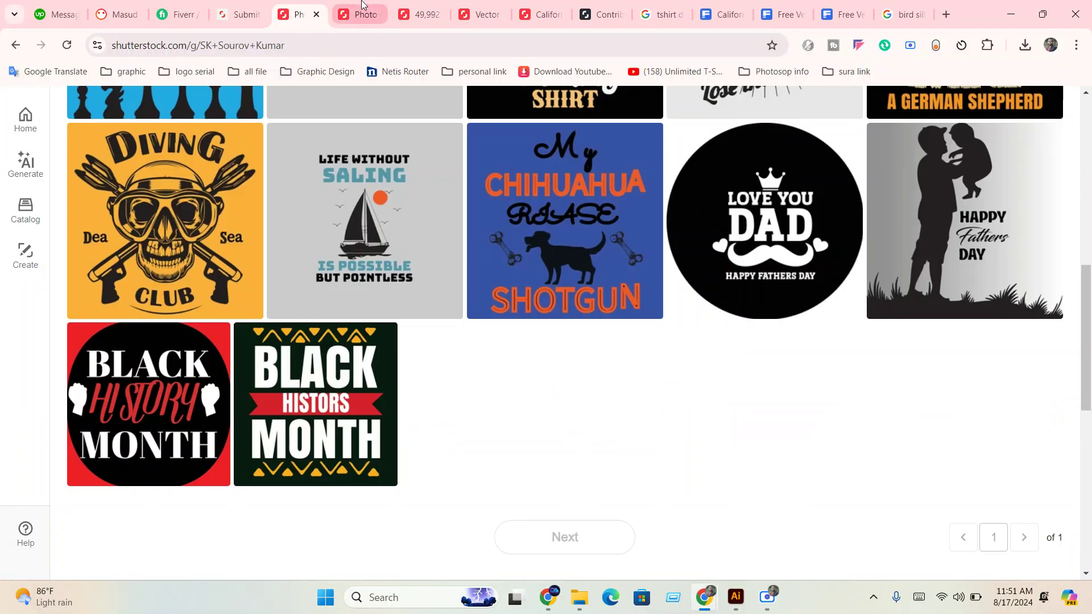
- Paste the copied description into California.eps's Description field in Shutterstock Contributor
click(239, 8)
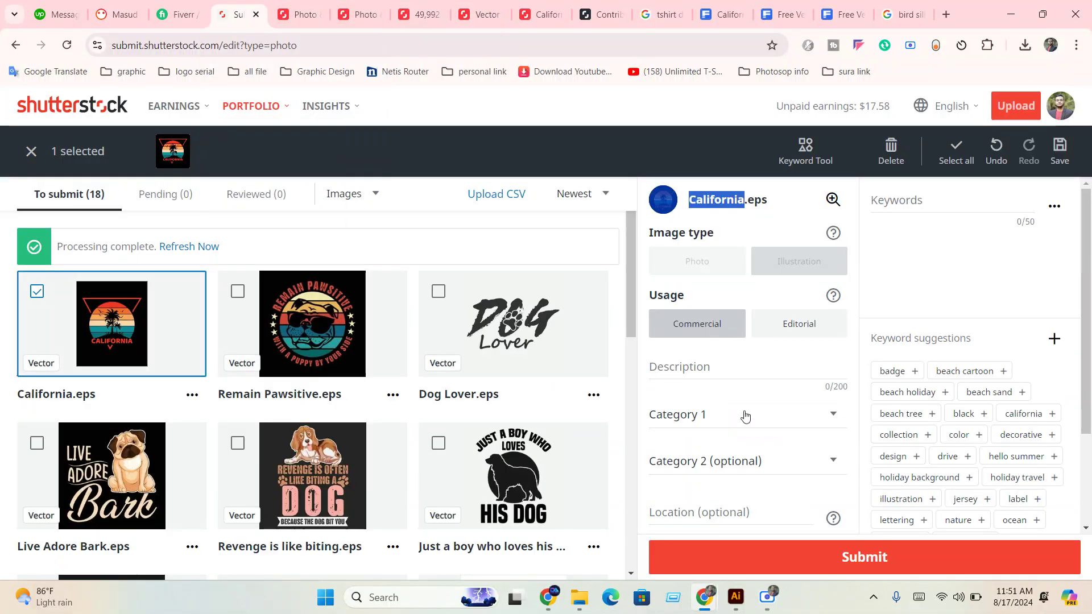
click(697, 370)
key(ctrl+v)
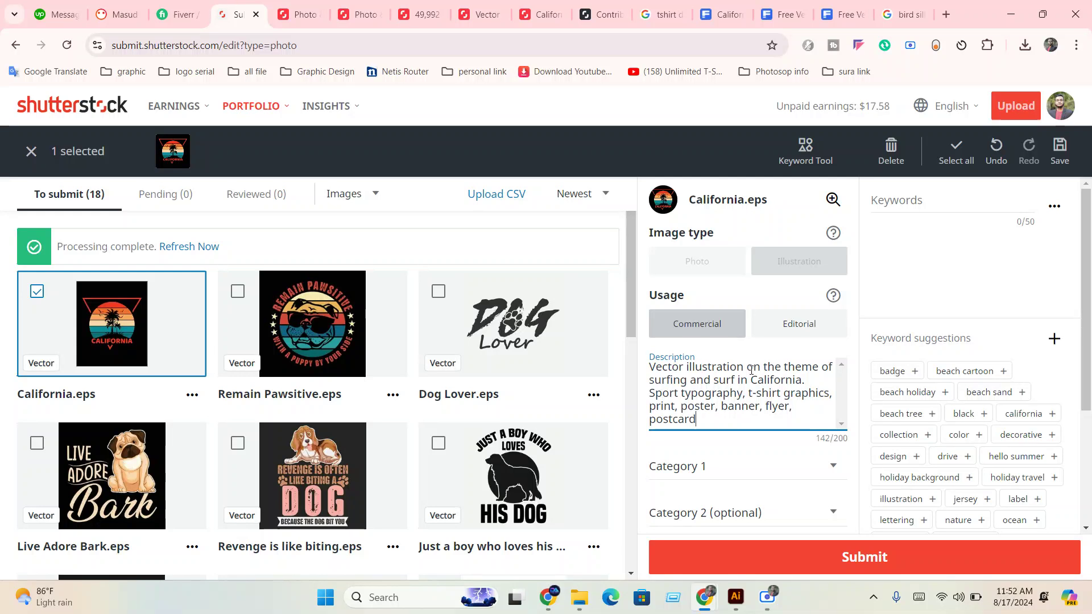
- Delete 'on the theme of surfing and surf' and 'Sport' from the description, leaving 105/200 characters
mouse_move(747, 366)
mouse_down()
mouse_move(843, 374)
mouse_move(704, 382)
mouse_move(734, 383)
mouse_up()
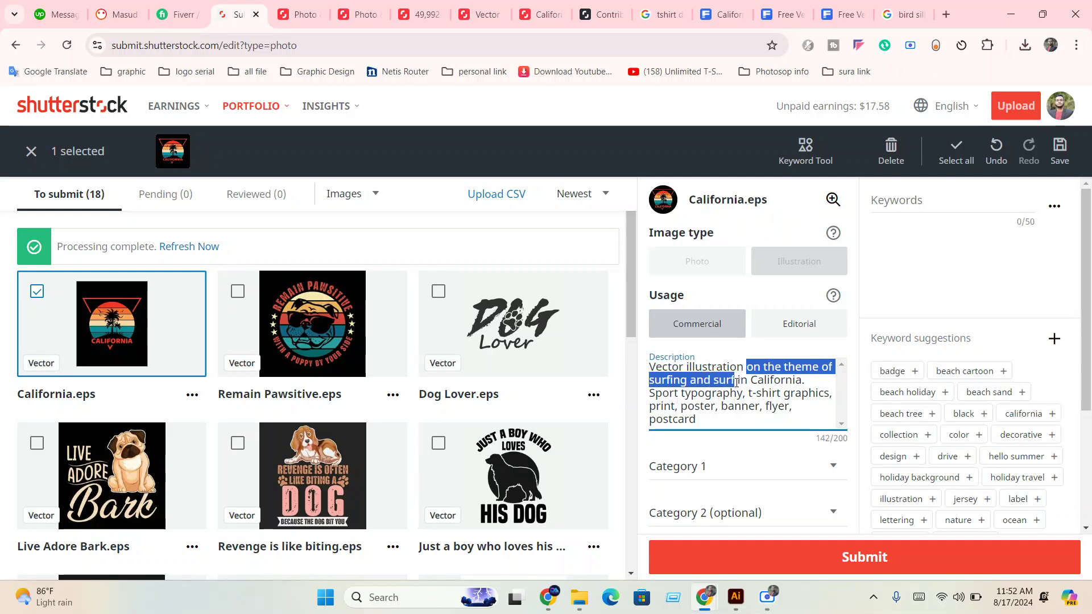
key(BackSpace)
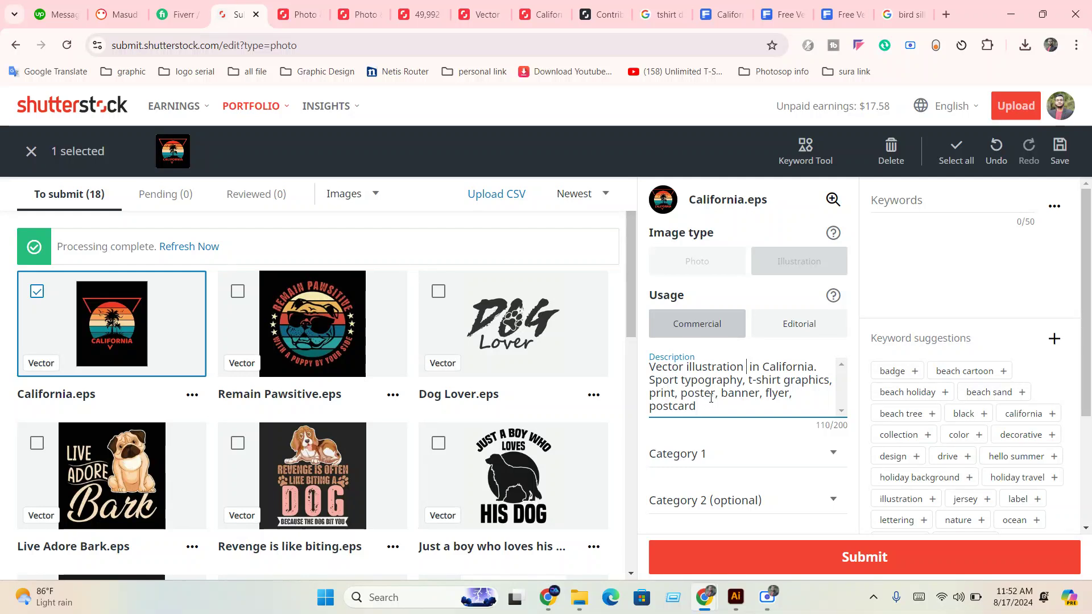
drag(679, 383, 647, 387)
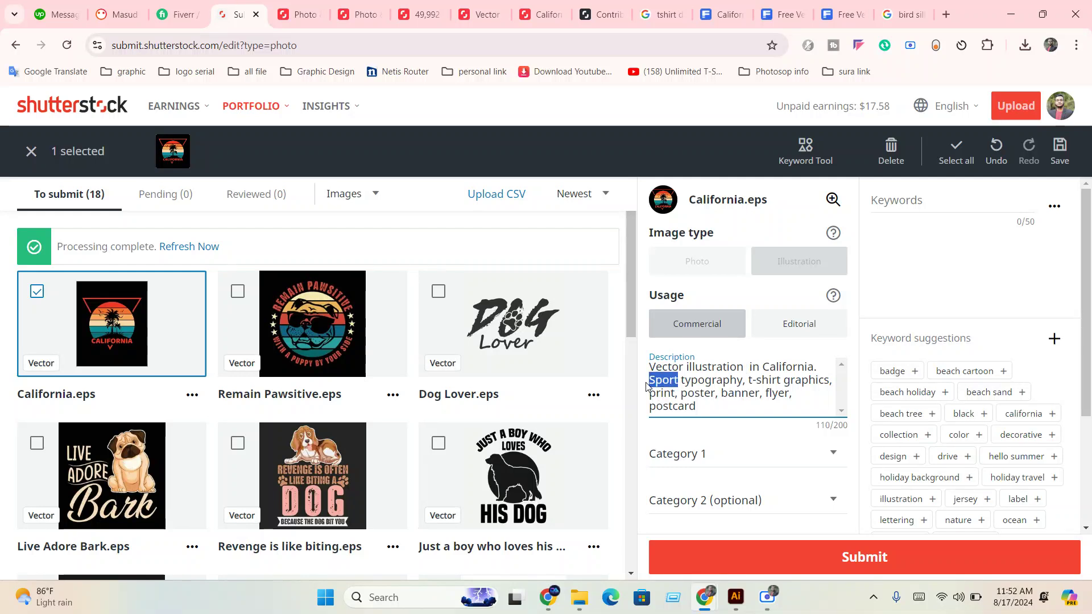
key(BackSpace)
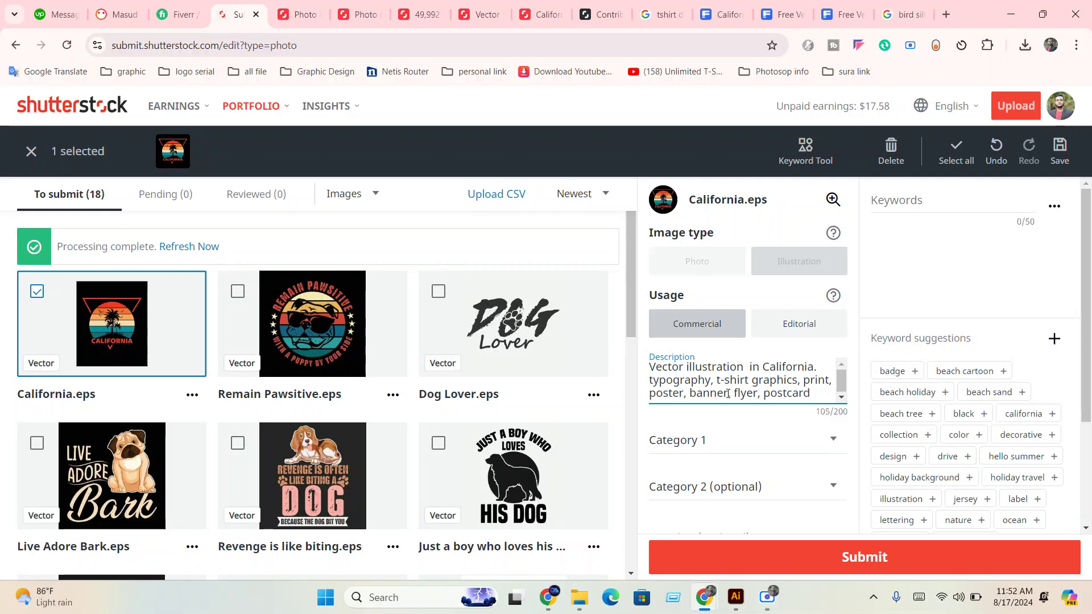
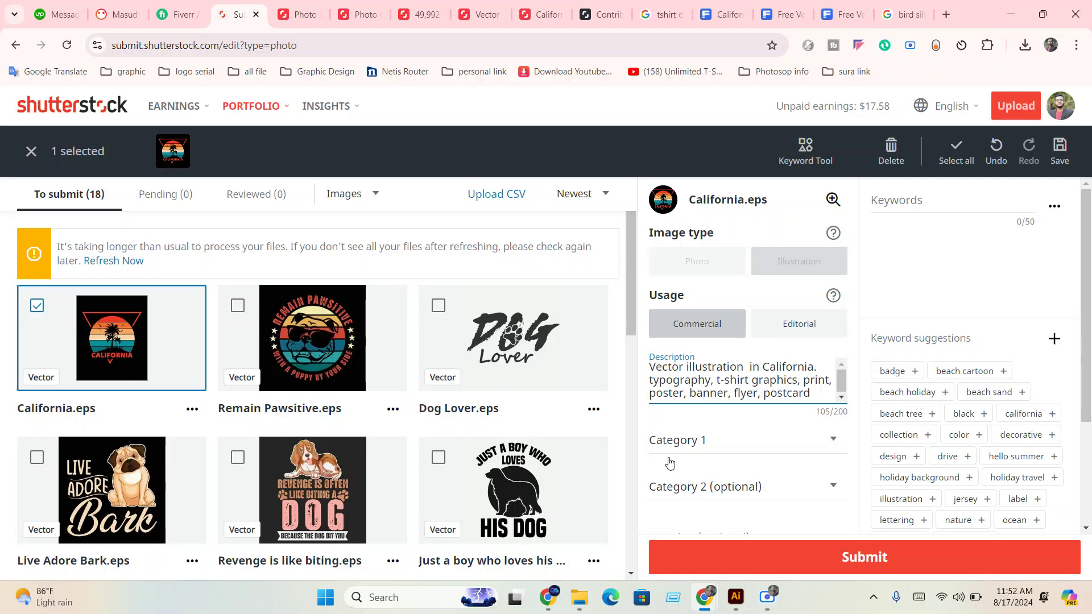
- Set California.eps Category 1 to Beauty/Fashion and Category 2 to Arts
click(684, 446)
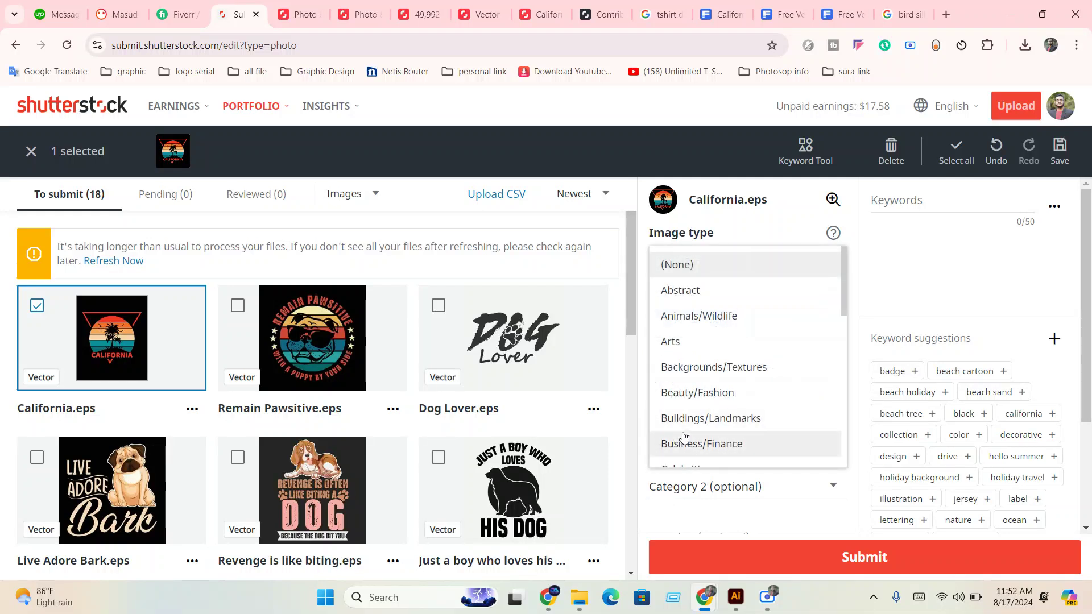
click(696, 398)
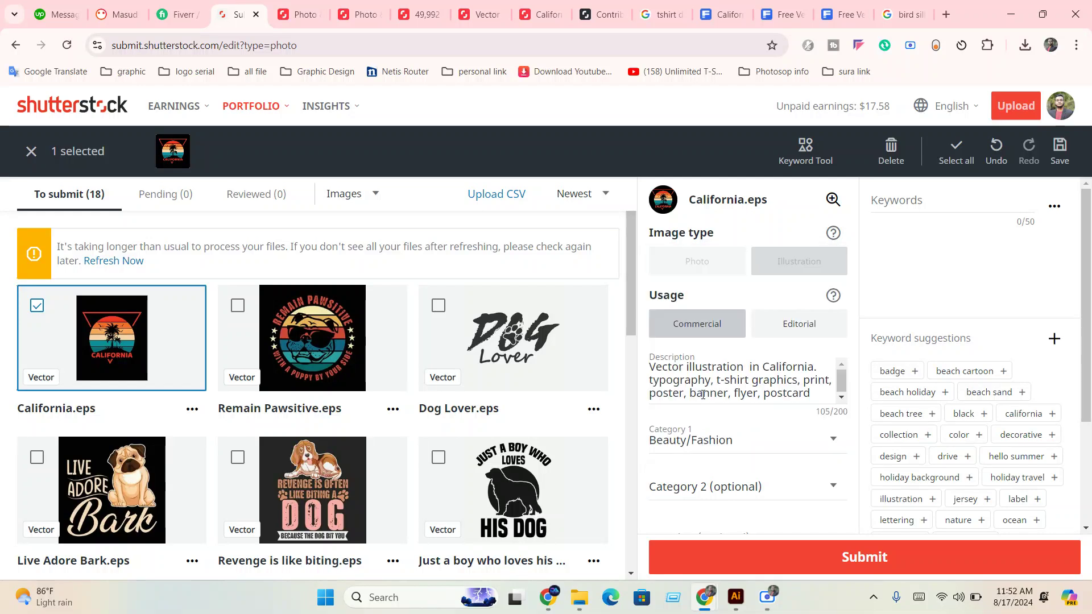
scroll(721, 443, down, 1)
click(720, 419)
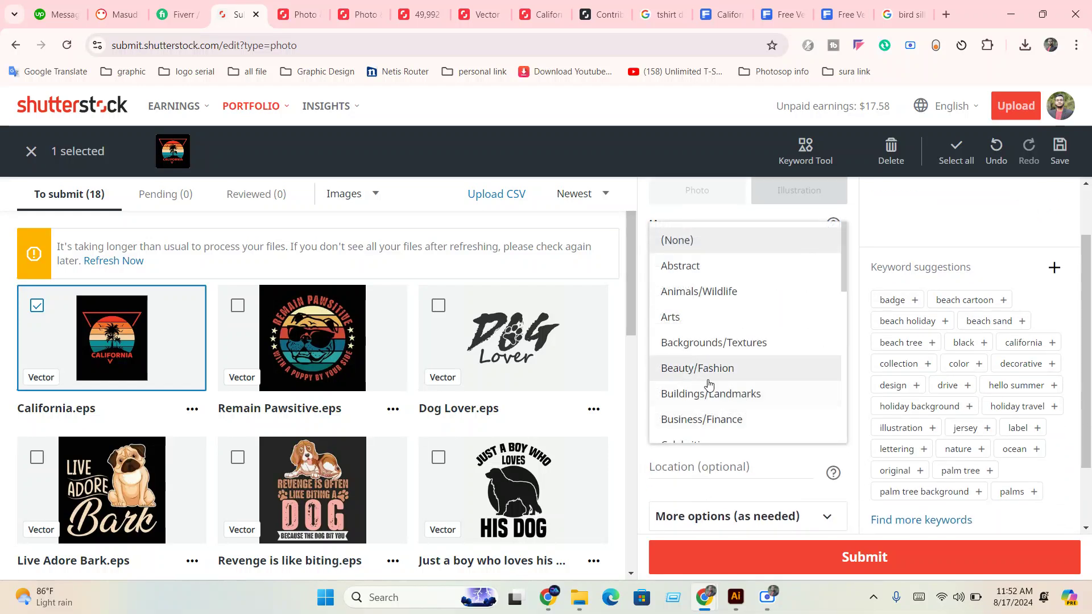
click(680, 319)
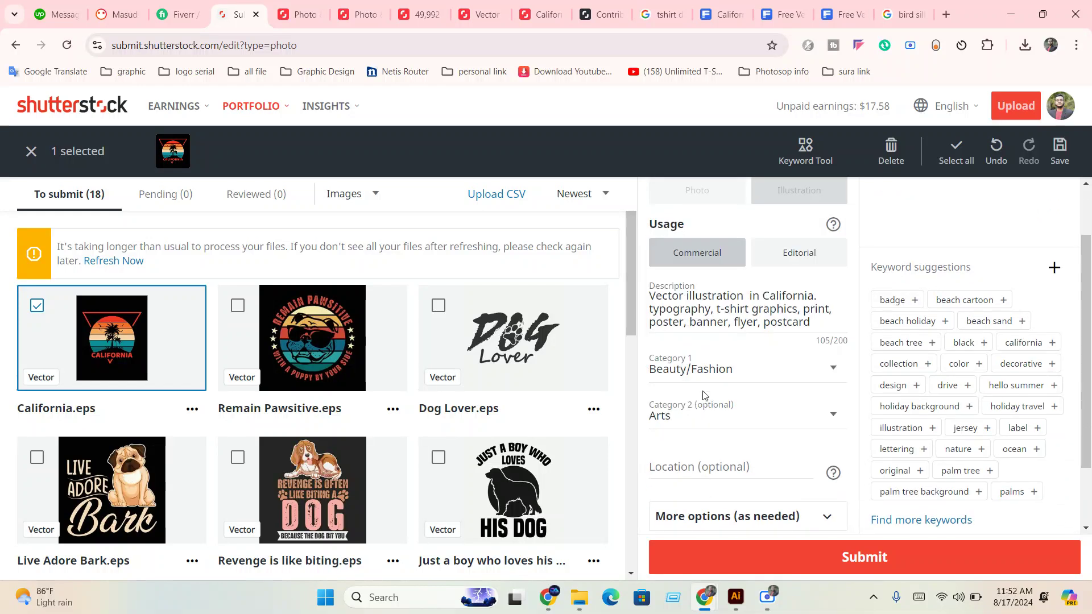
scroll(682, 449, down, 2)
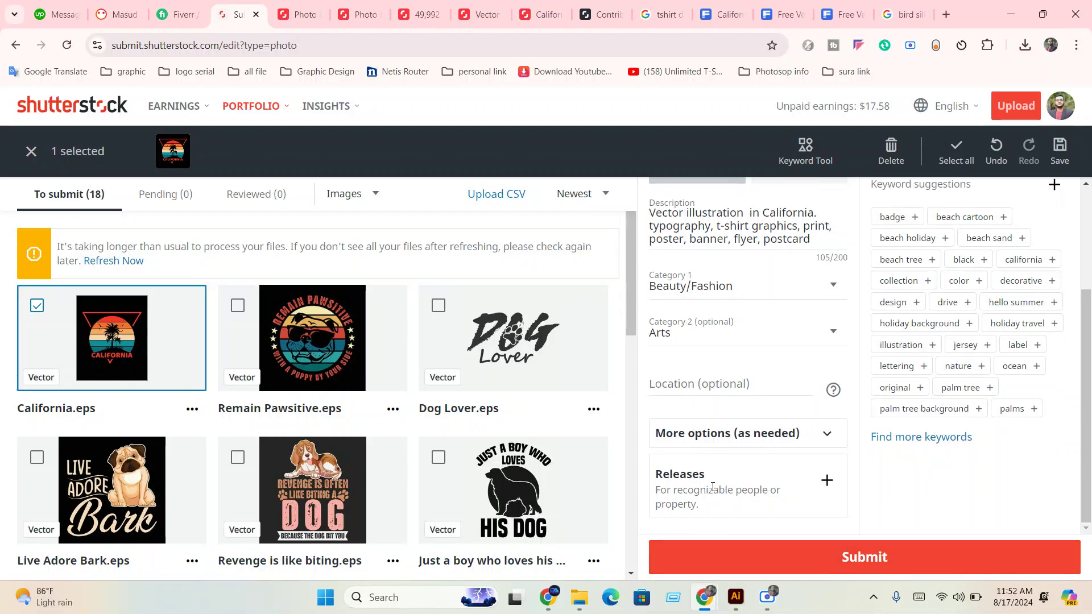
scroll(779, 510, up, 3)
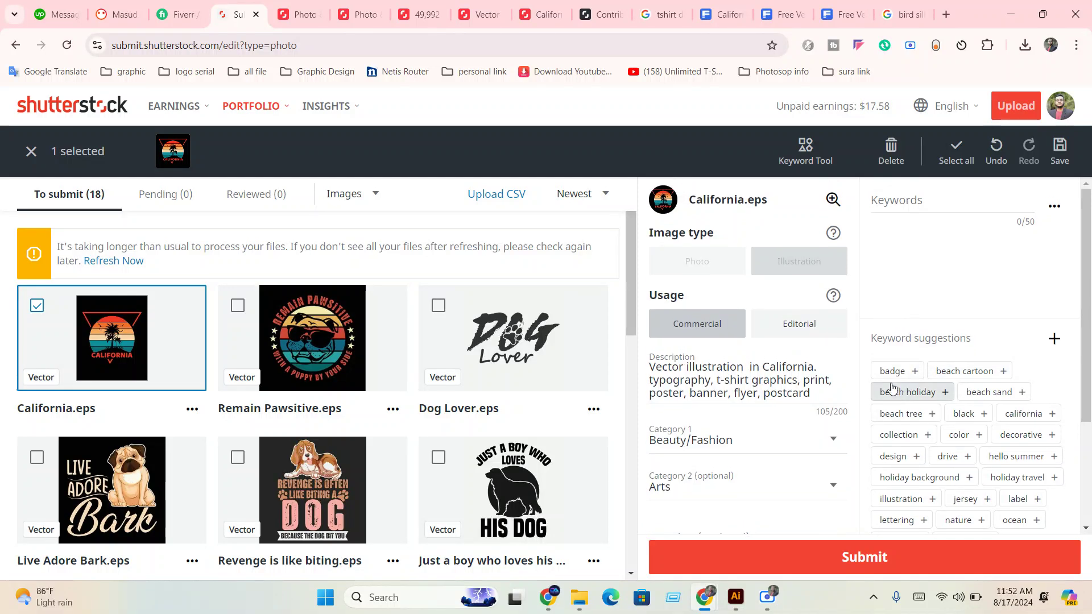
- Add the suggested keywords beach cartoon, beach sand, beach holiday, beach tree, collection, design and california
scroll(891, 386, down, 3)
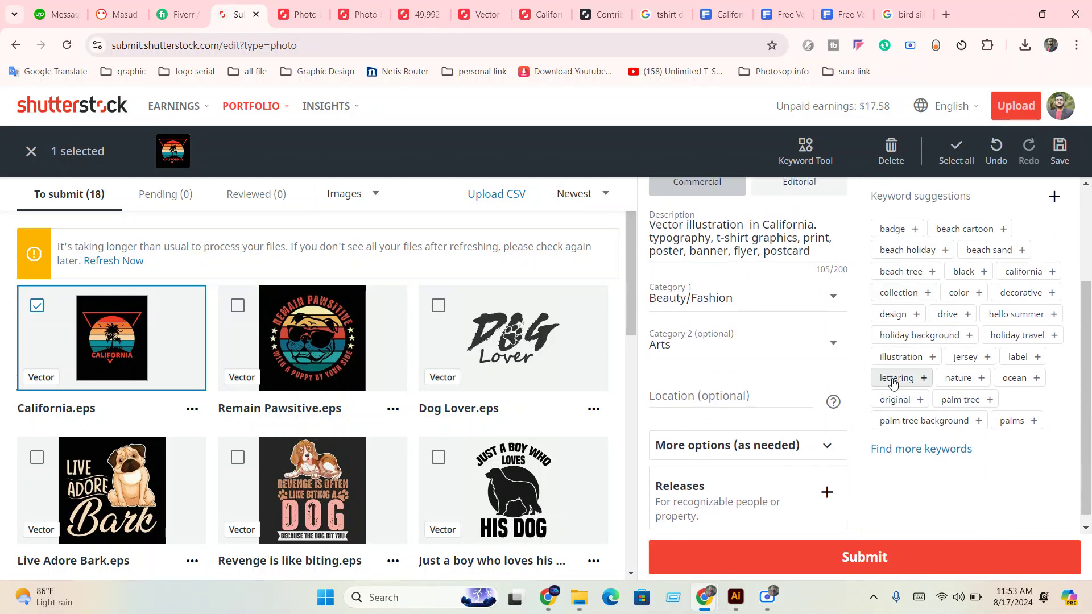
click(963, 229)
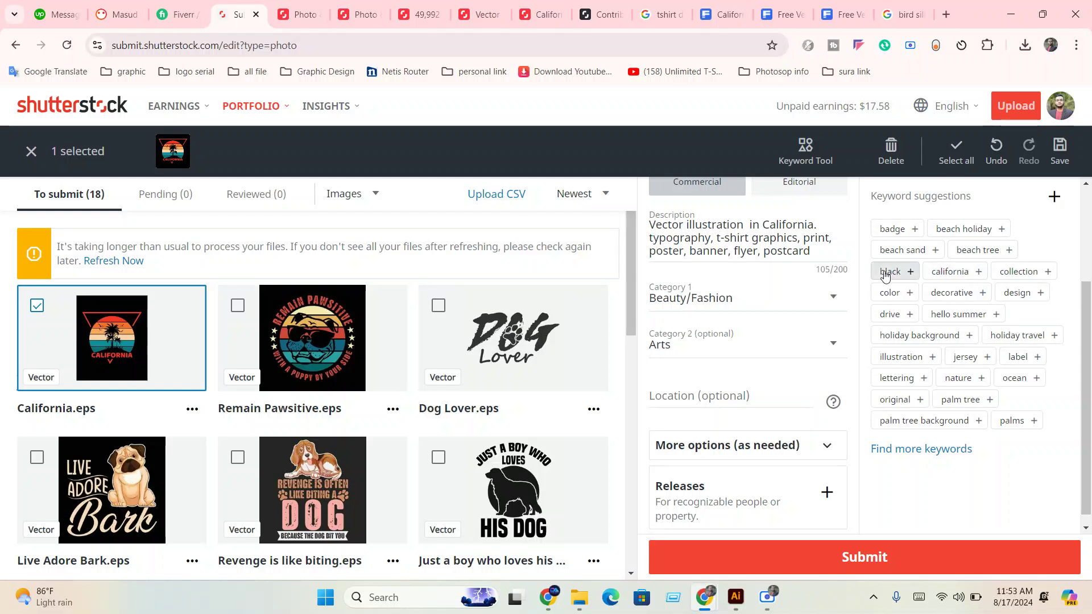
click(892, 254)
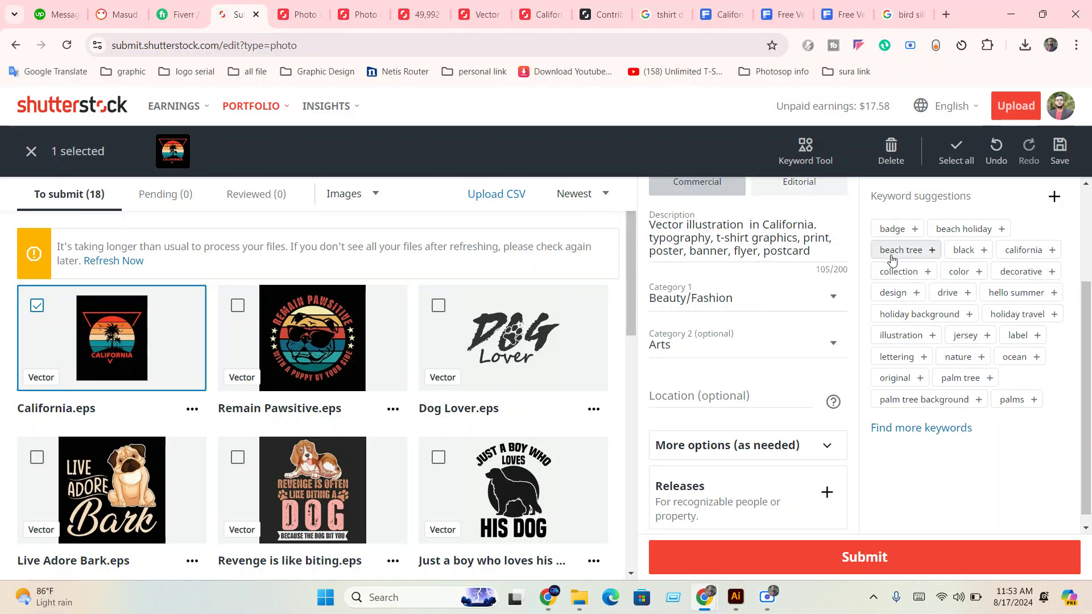
click(971, 230)
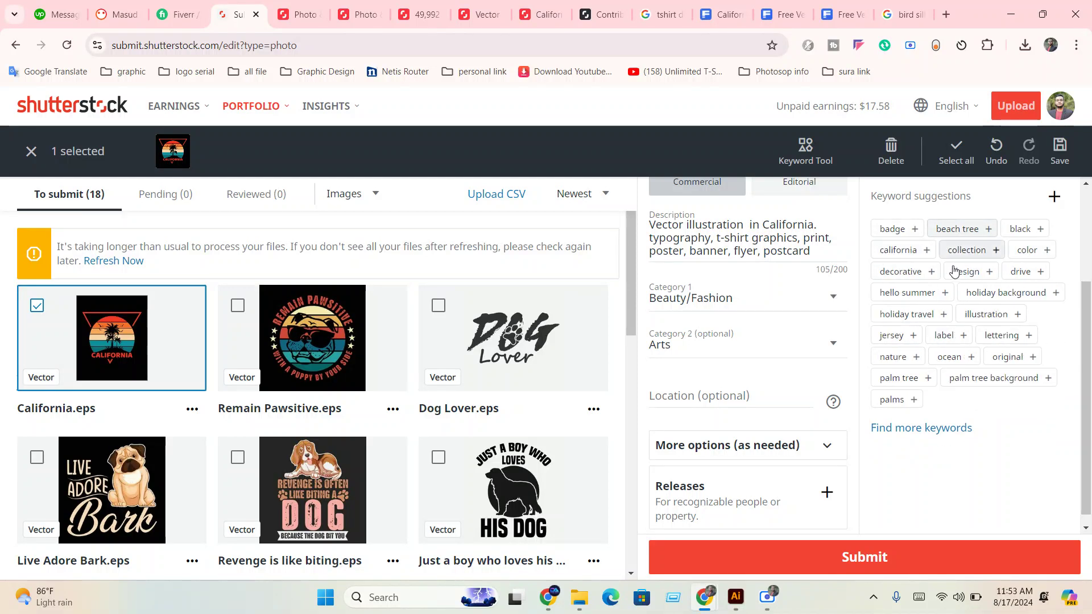
click(960, 230)
click(904, 254)
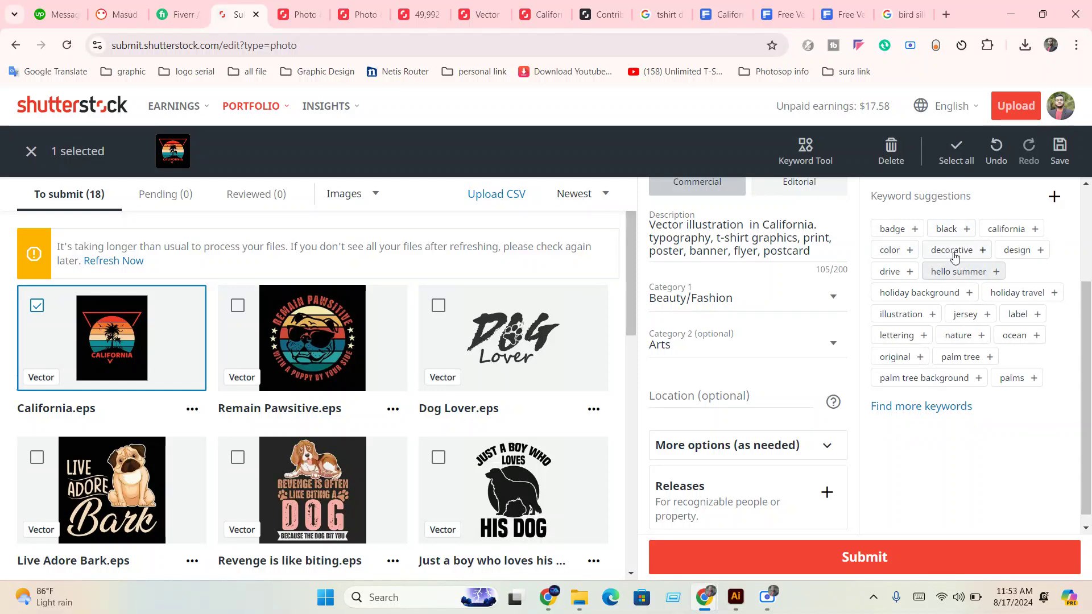
click(1018, 252)
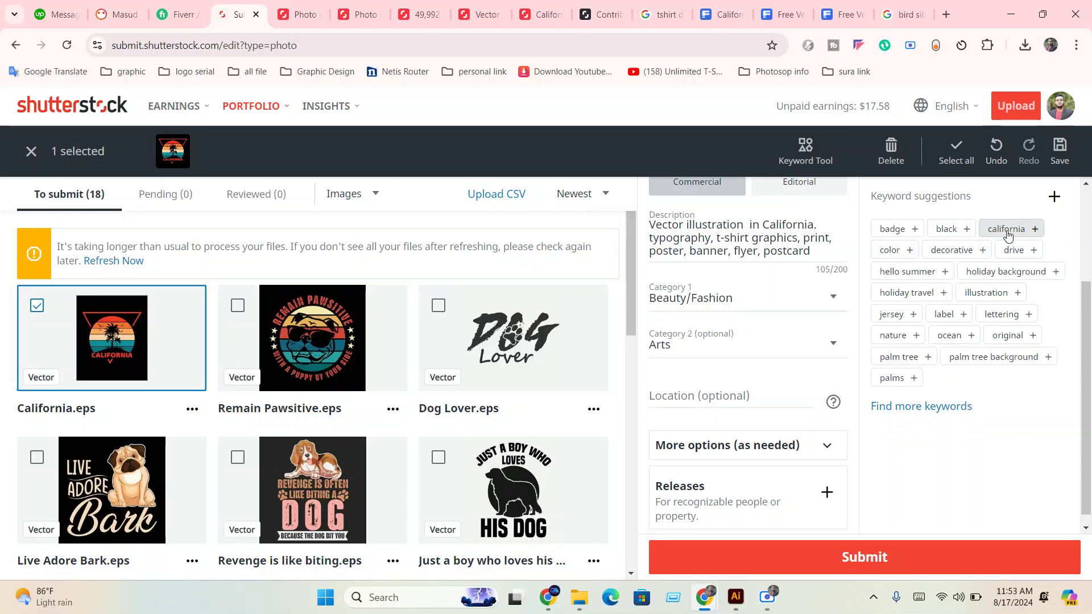
click(1005, 229)
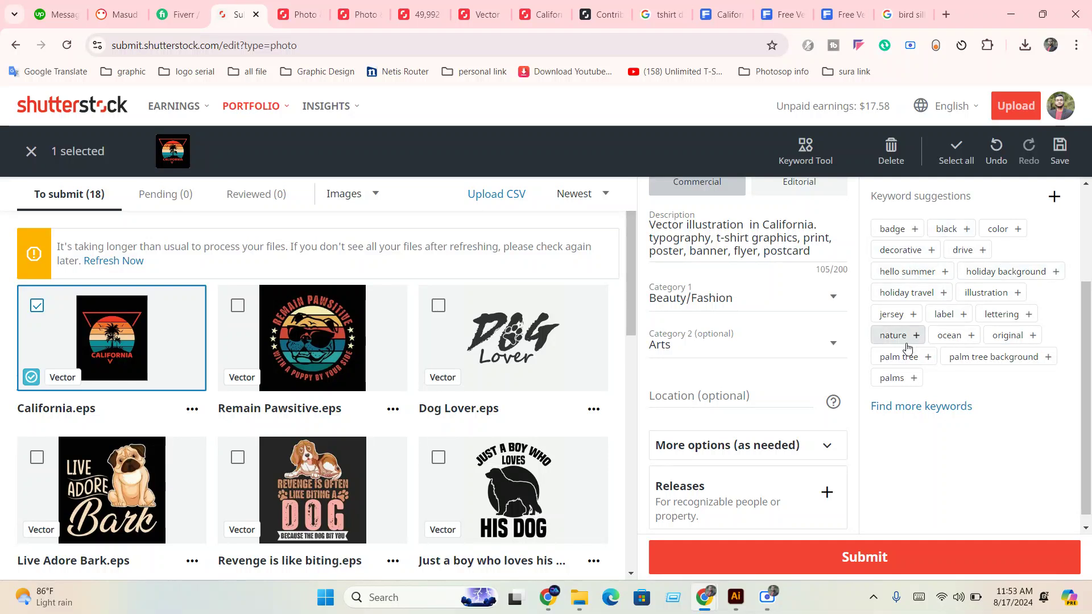
- Add hello summer, decorative and palms, then all remaining suggestions, reaching 25/50 keywords
click(907, 274)
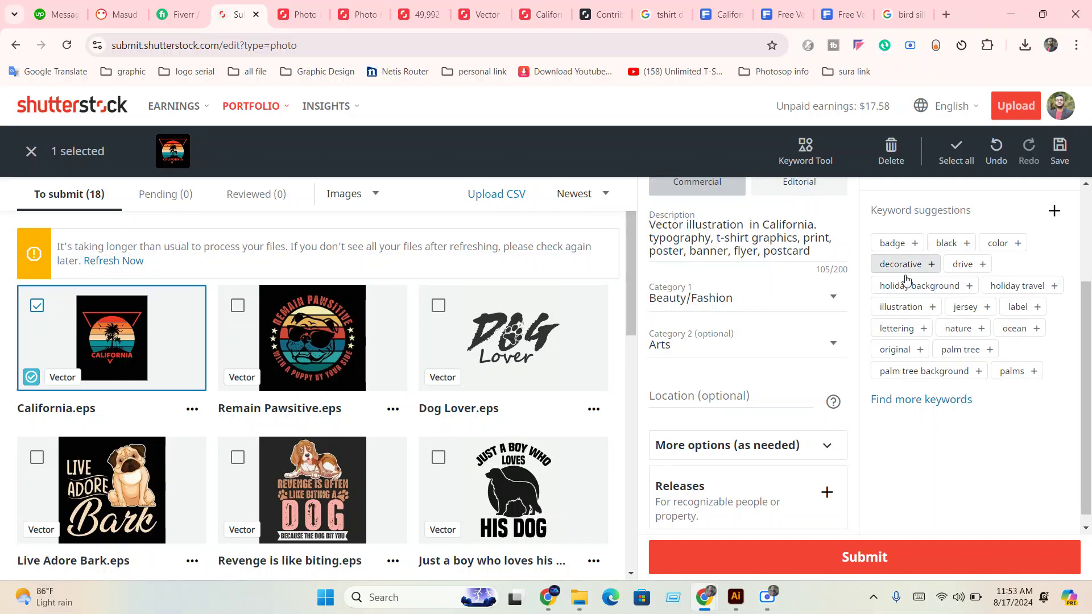
click(903, 266)
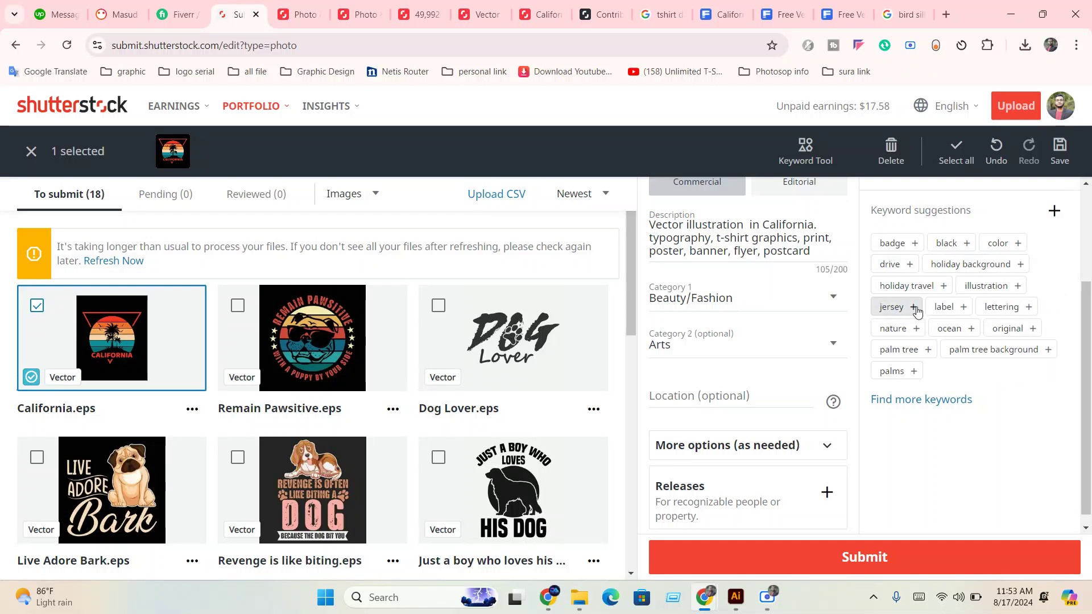
click(915, 371)
click(1053, 211)
scroll(1032, 331, up, 2)
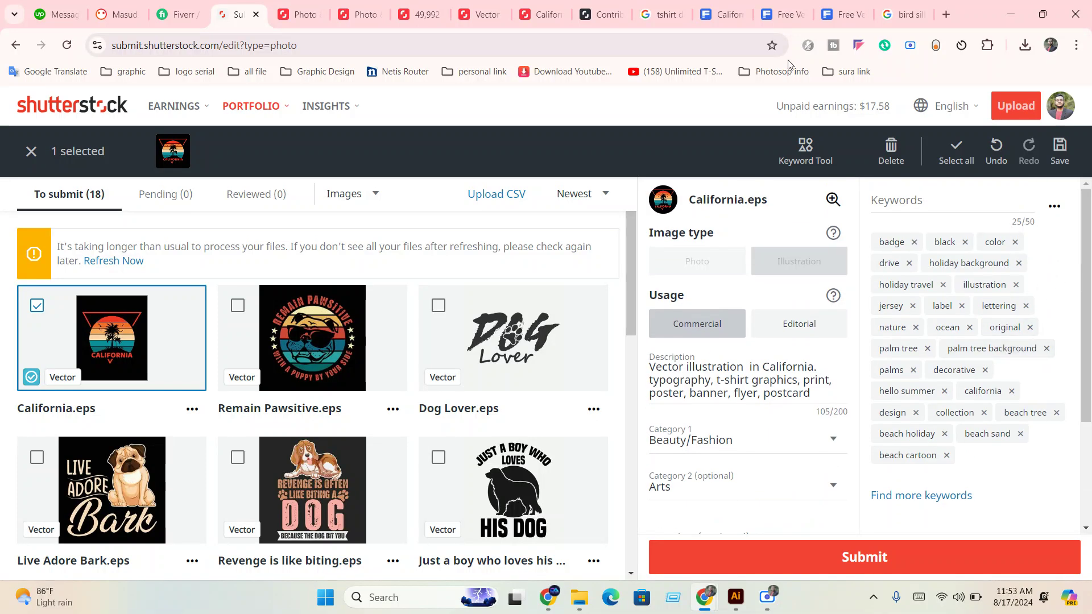
- Copy the full Related keywords list from the surfing vector page and return to the California.eps submit page
click(540, 14)
click(591, 7)
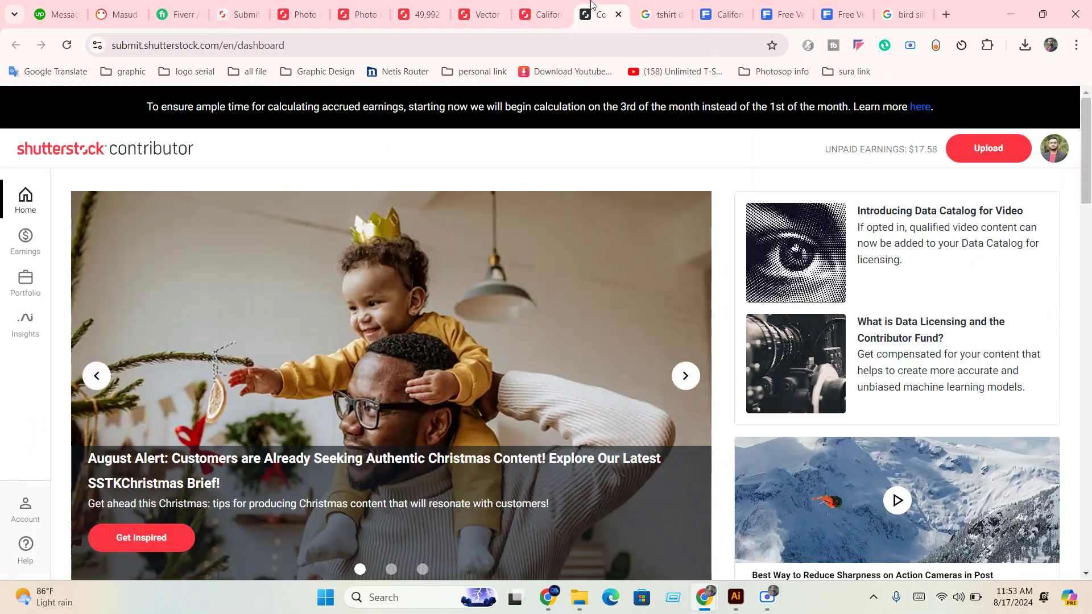
click(516, 5)
click(508, 4)
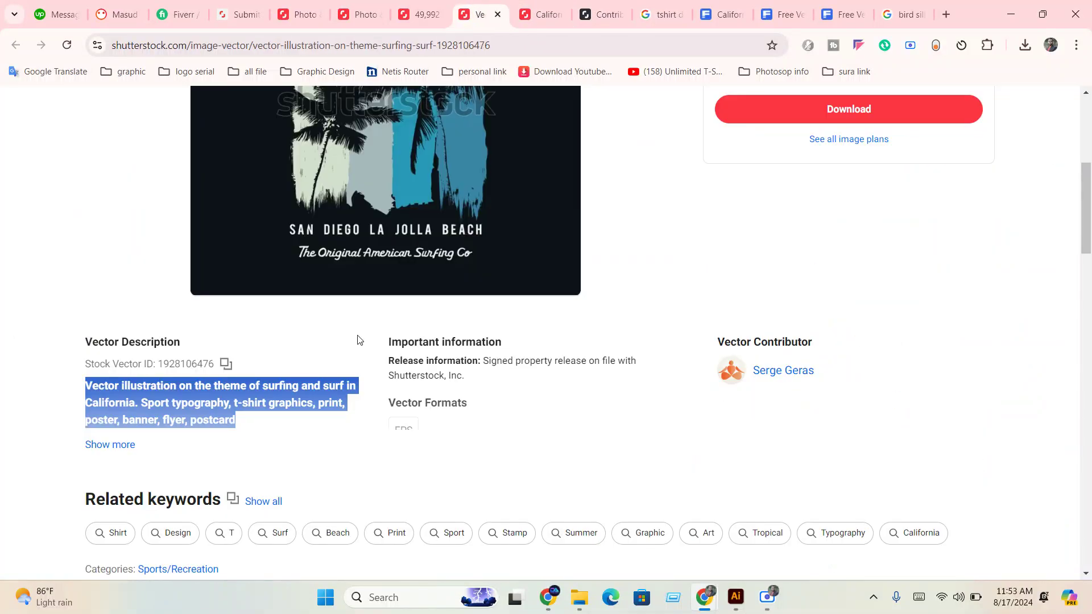
scroll(358, 339, down, 4)
click(254, 296)
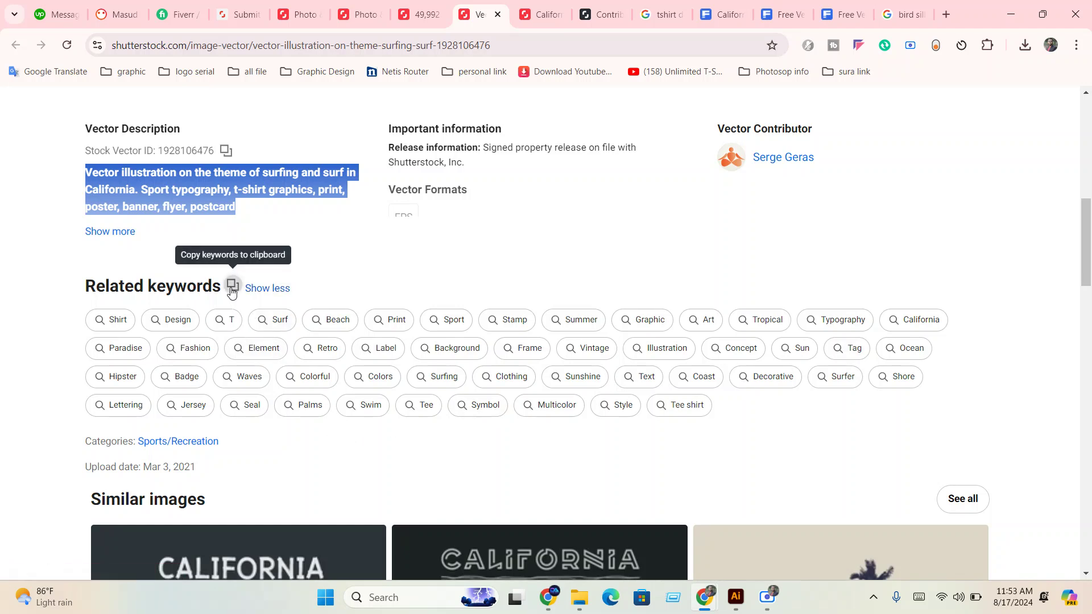
click(231, 287)
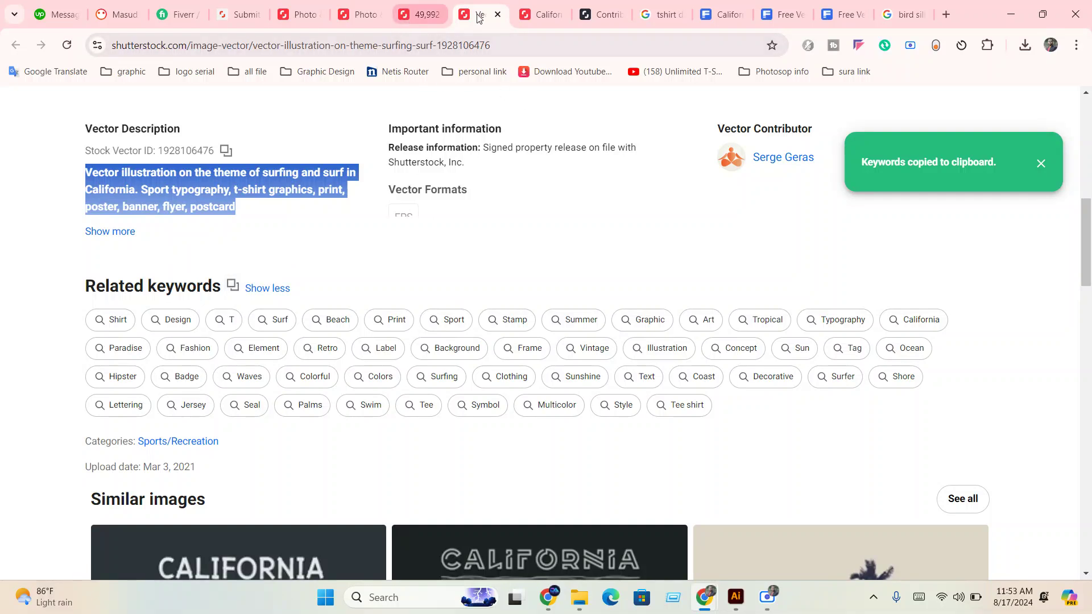
click(236, 14)
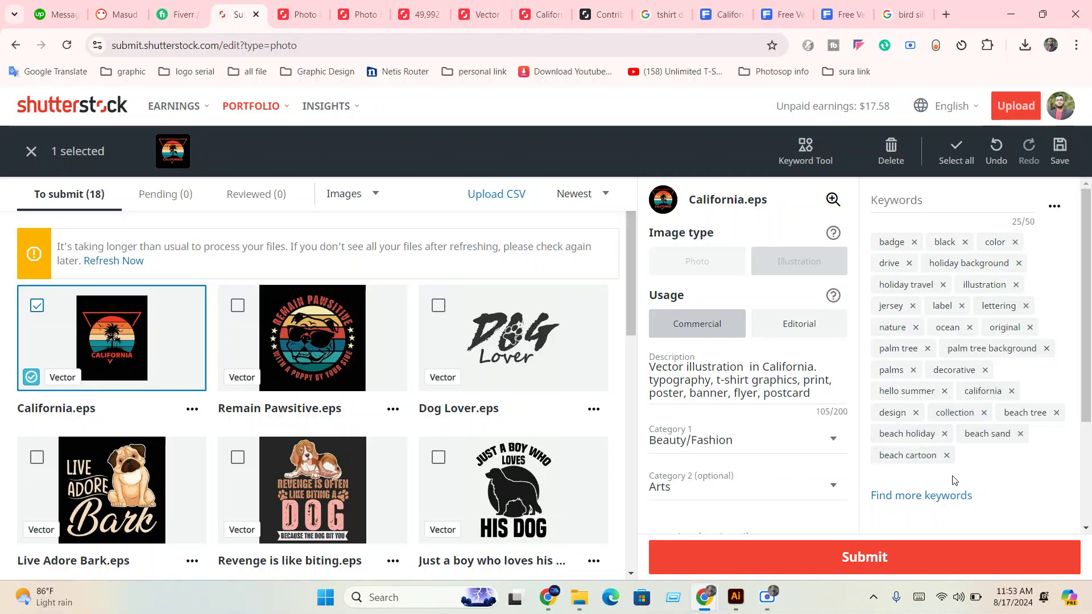
- Paste the copied related keywords into California.eps's keyword field as separate keywords
scroll(952, 478, down, 2)
scroll(961, 416, up, 2)
click(913, 207)
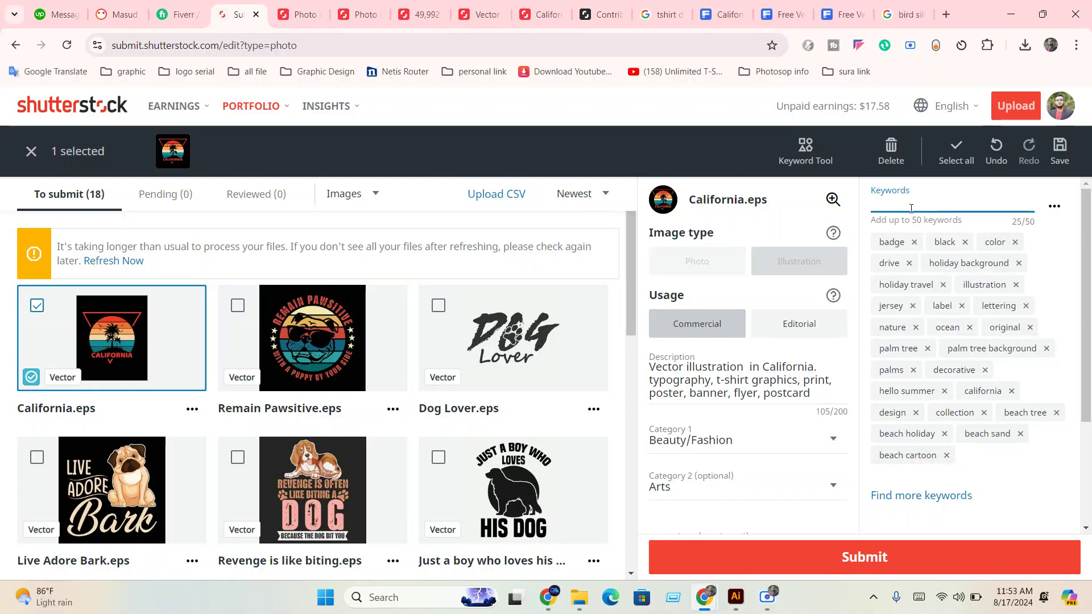
key(ctrl+v)
key(Return)
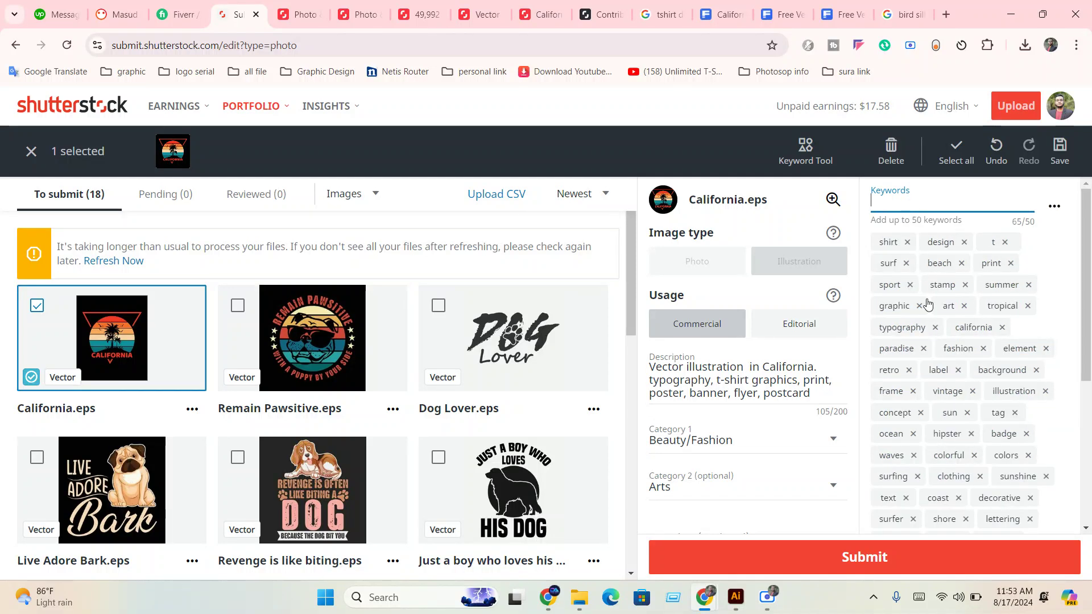
- Remove the keywords t, sport, fashion, tag, waves, surfing, sunshine and text
click(1005, 242)
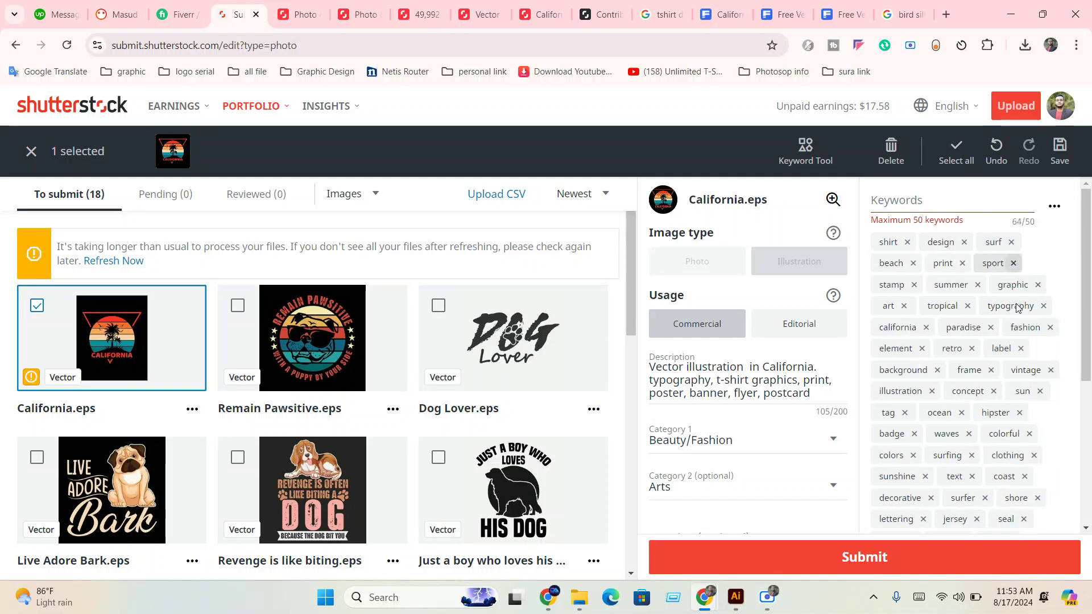
click(1013, 263)
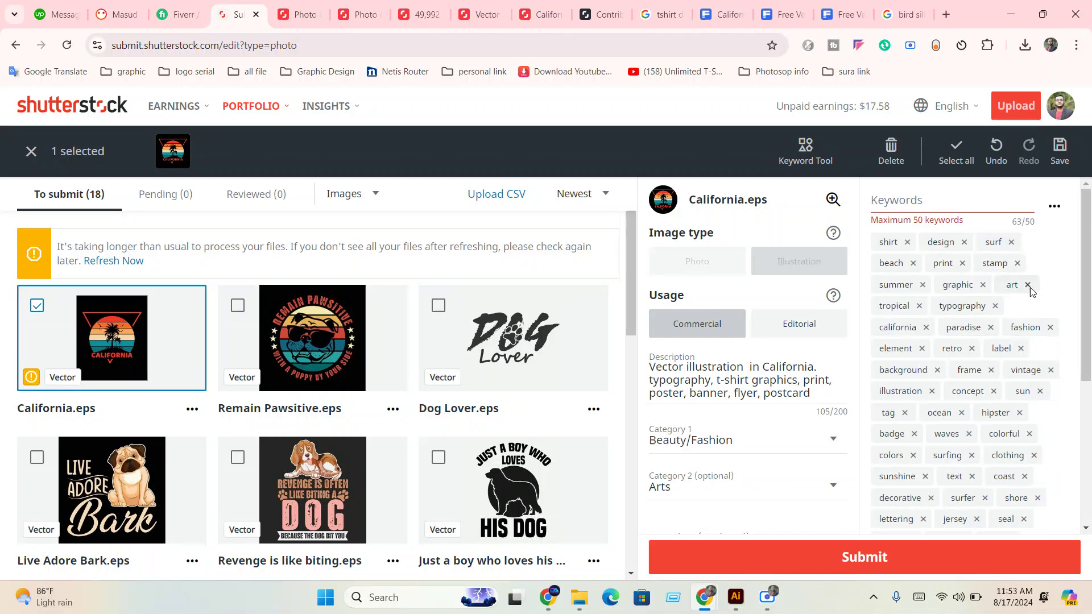
click(1050, 327)
click(1015, 391)
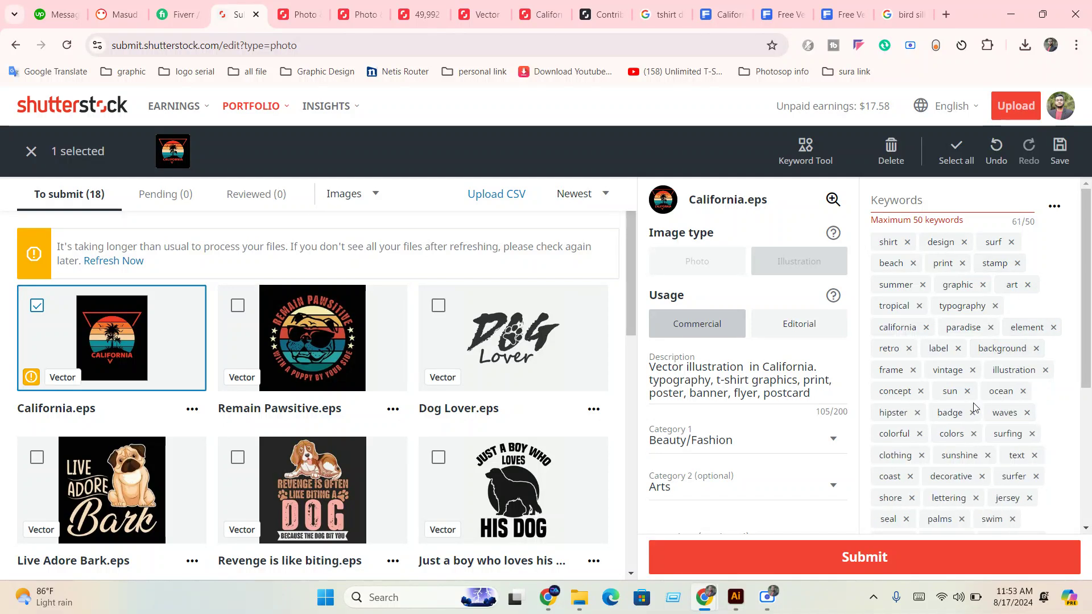
click(1027, 412)
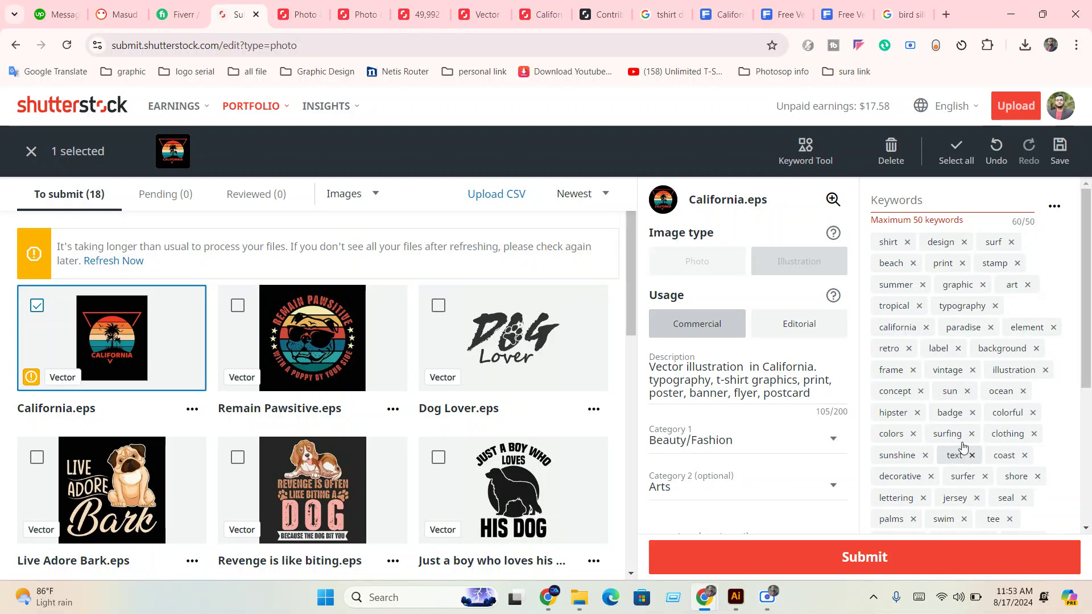
click(971, 434)
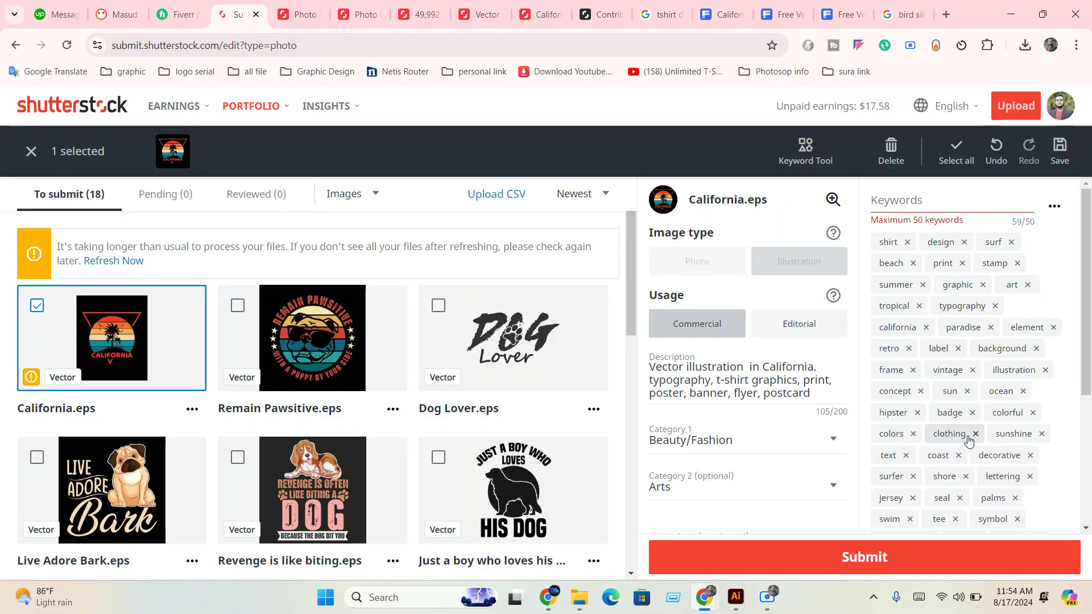
click(1041, 434)
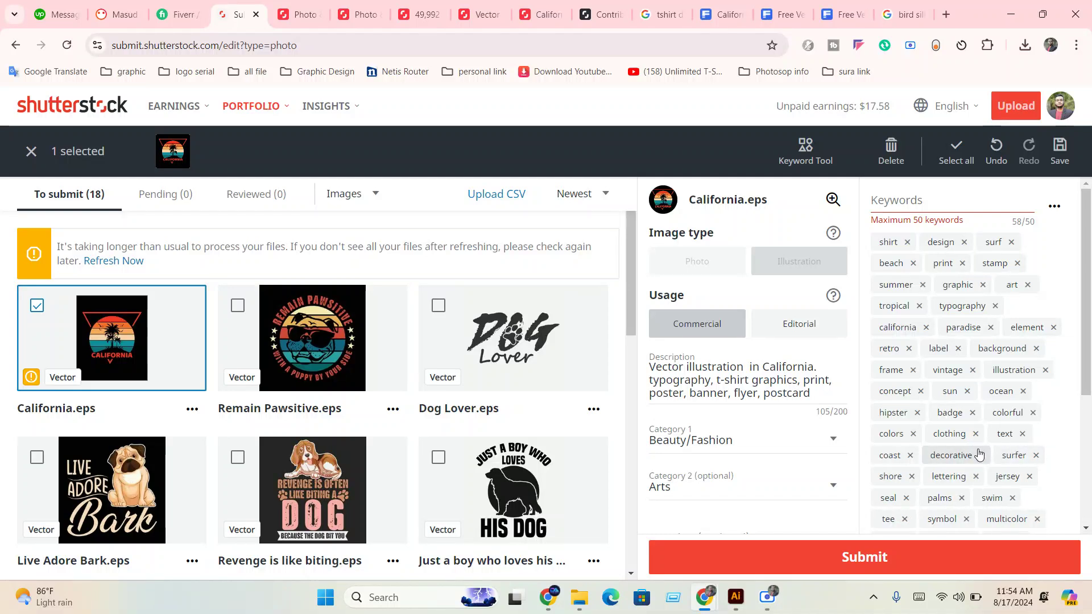
click(1022, 434)
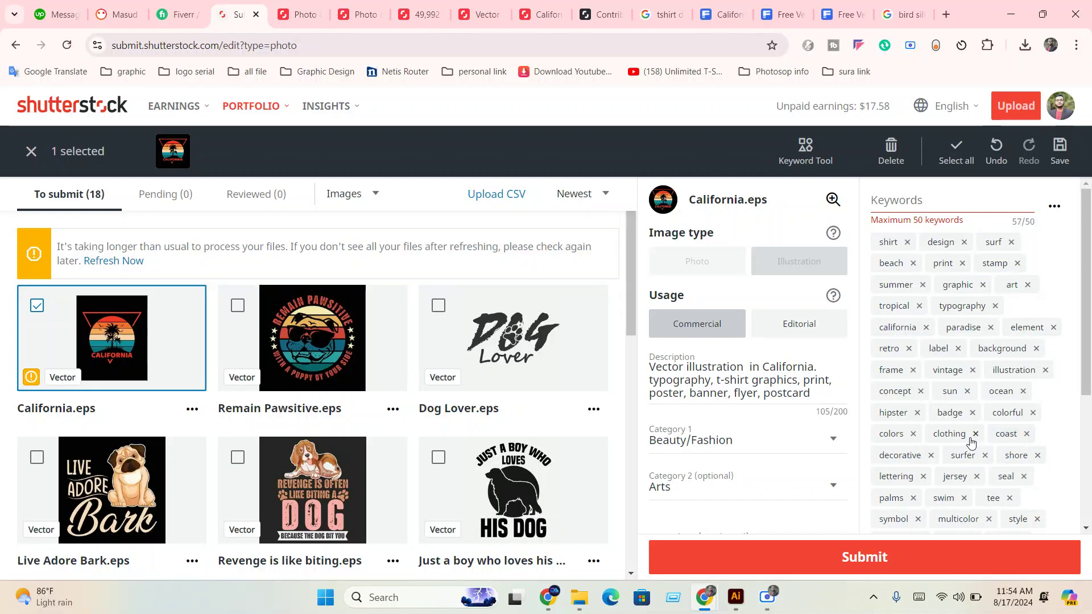
- Remove coast, lettering, swim, surfer, drive, color and style to get below 50 keywords
click(1027, 434)
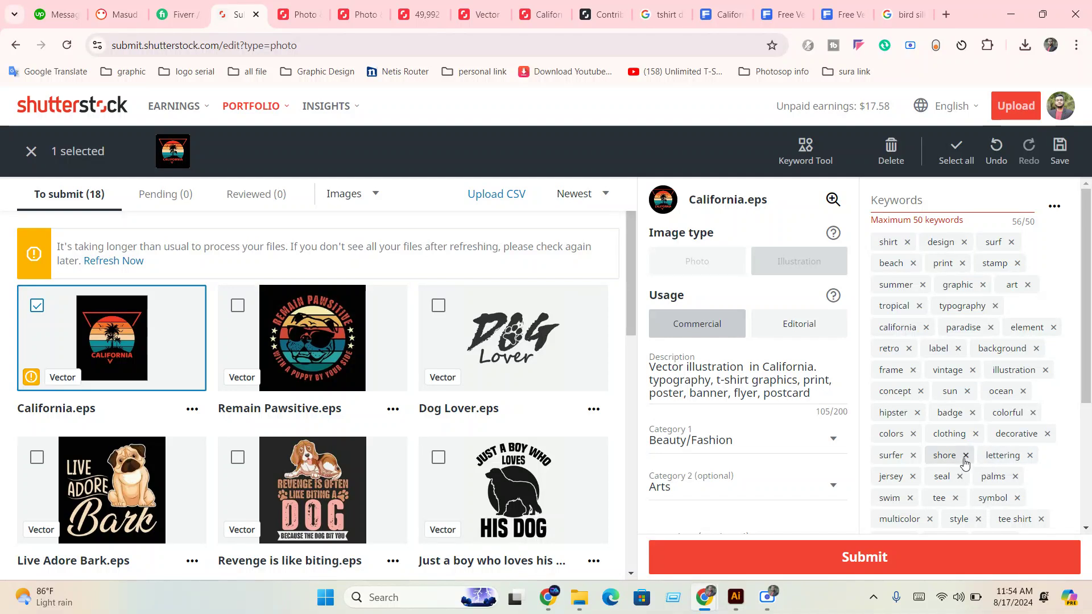
click(1028, 456)
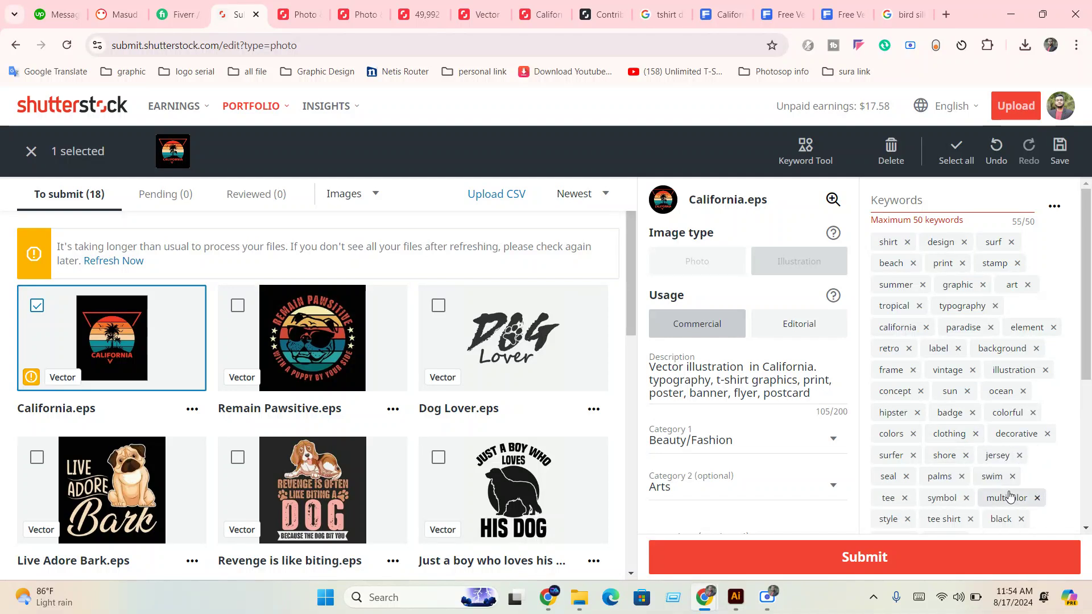
click(1012, 476)
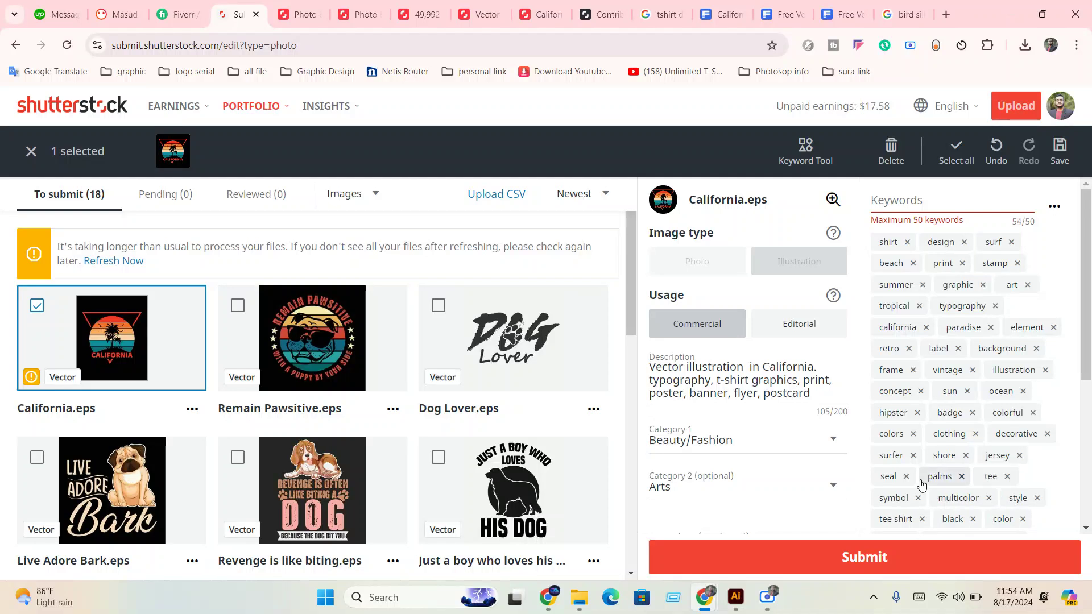
click(912, 456)
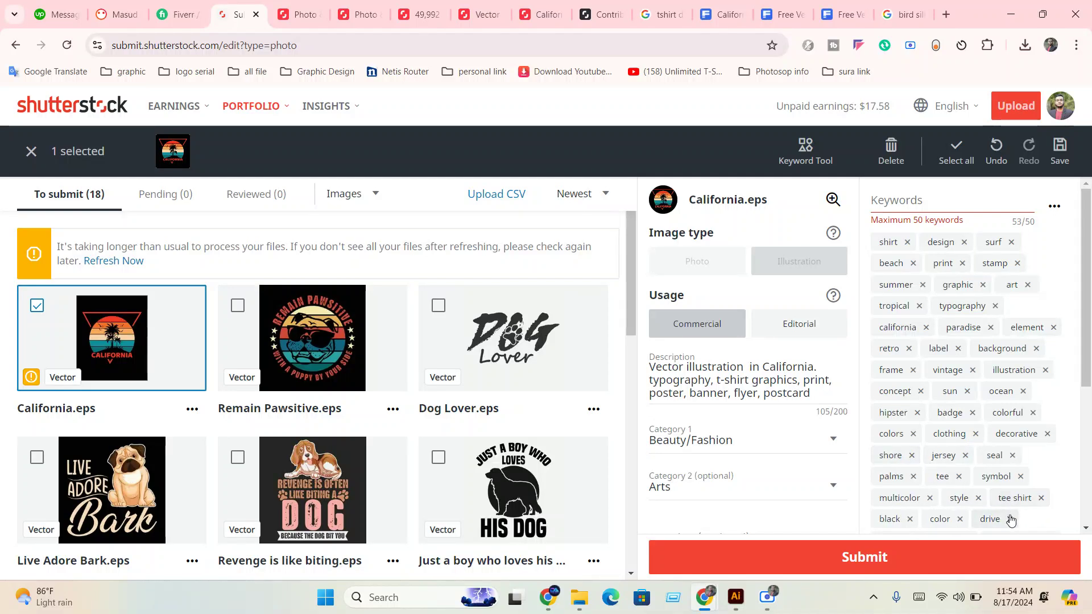
click(1009, 519)
click(960, 519)
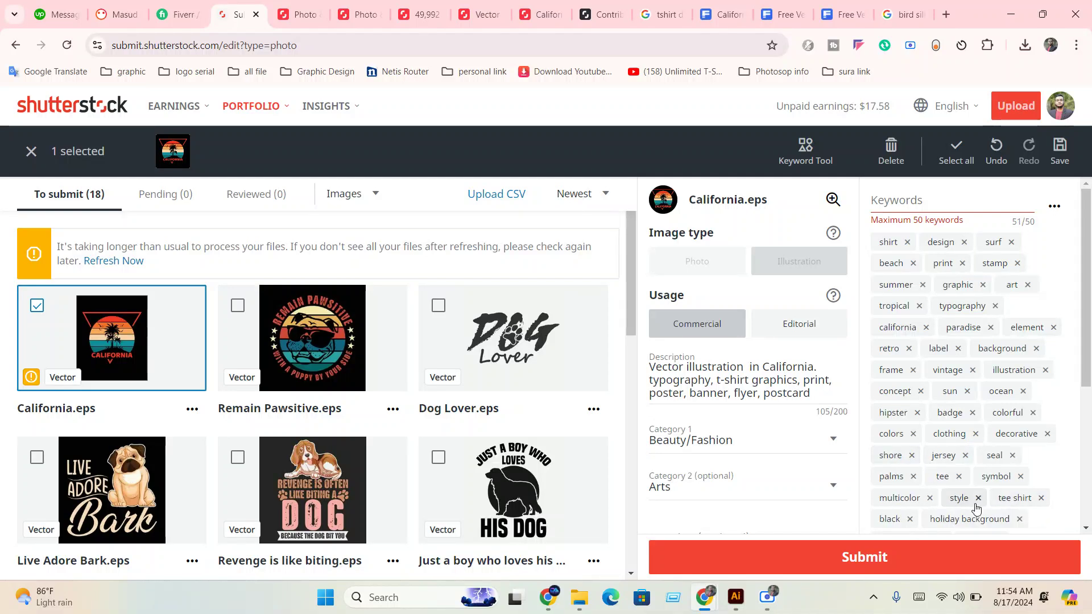
click(978, 498)
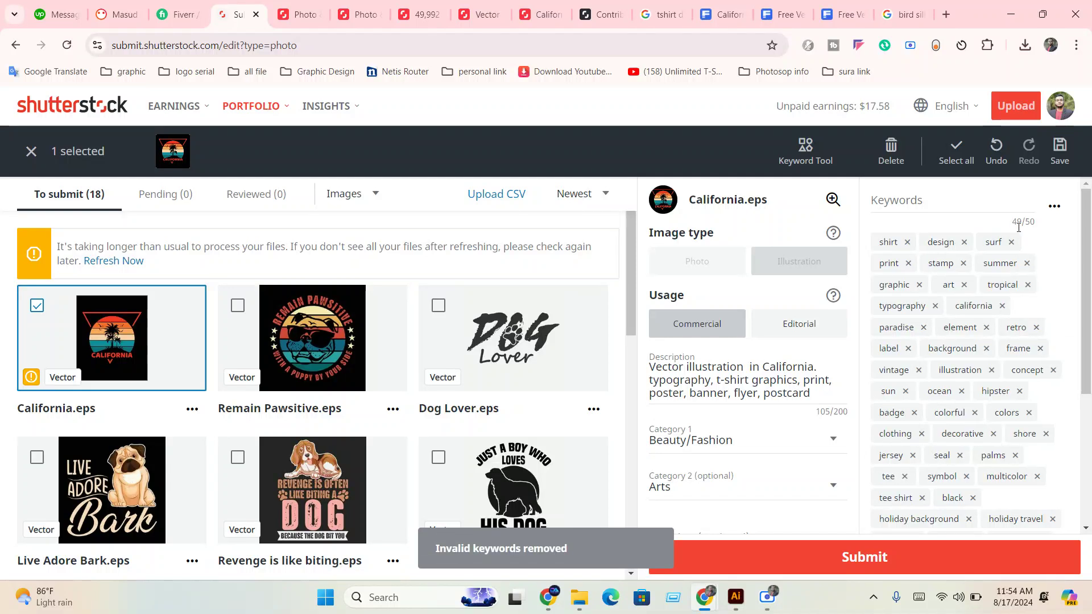
scroll(965, 305, down, 4)
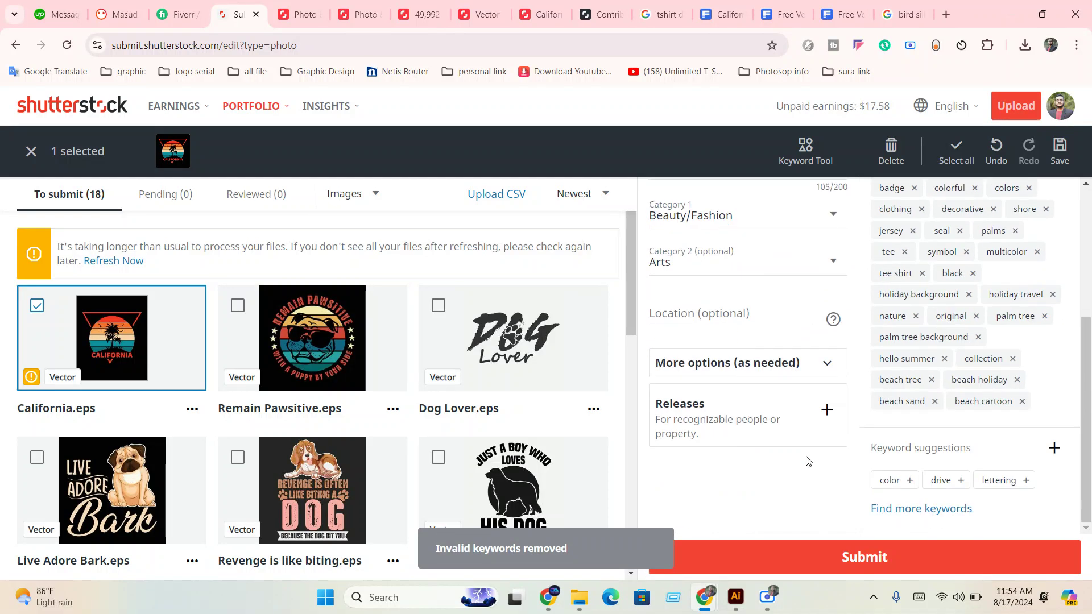
- Submit California.eps, check it under Pending, then go to the dashboard's reviewed submissions
click(858, 555)
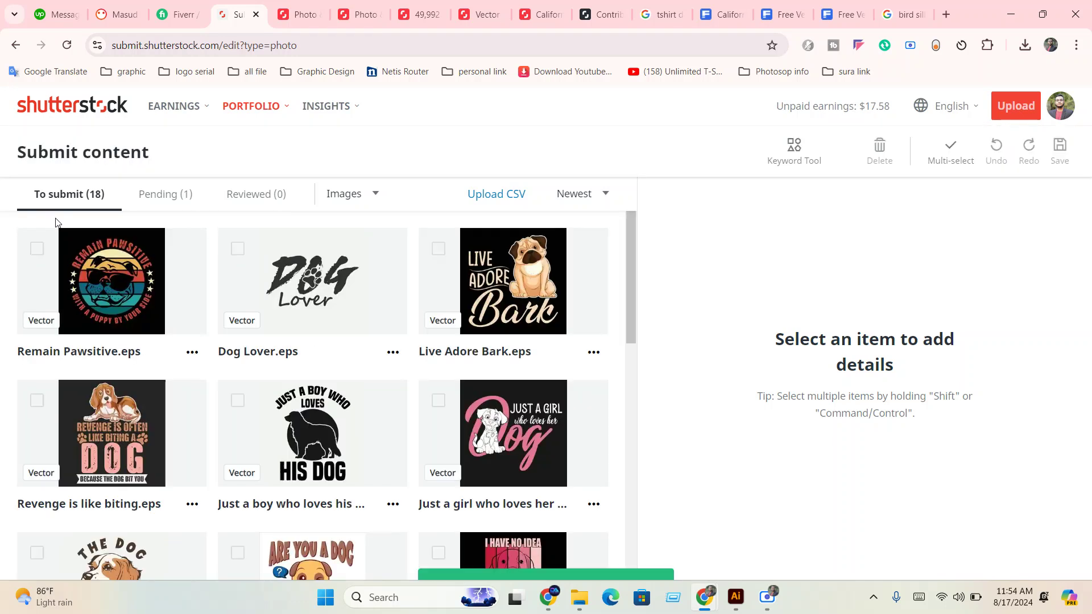
click(153, 205)
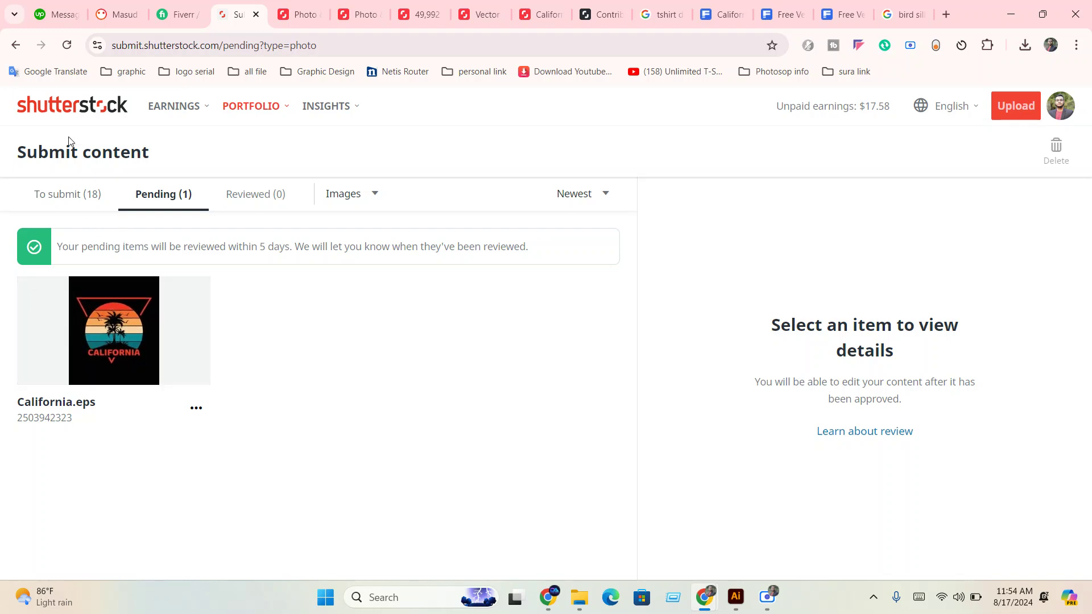
click(62, 108)
click(256, 197)
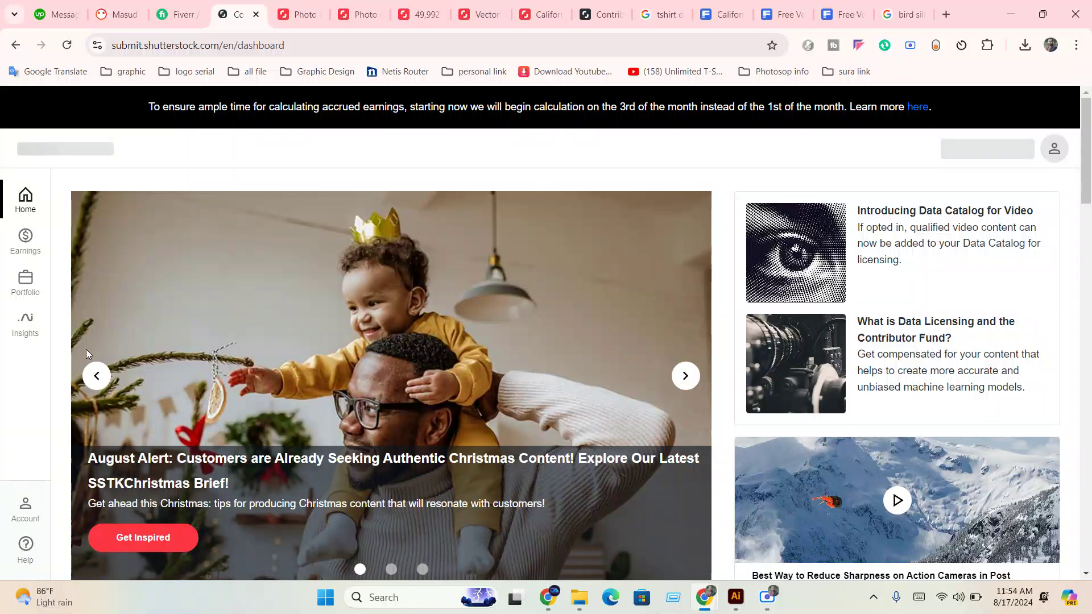
scroll(122, 409, down, 5)
scroll(125, 411, down, 4)
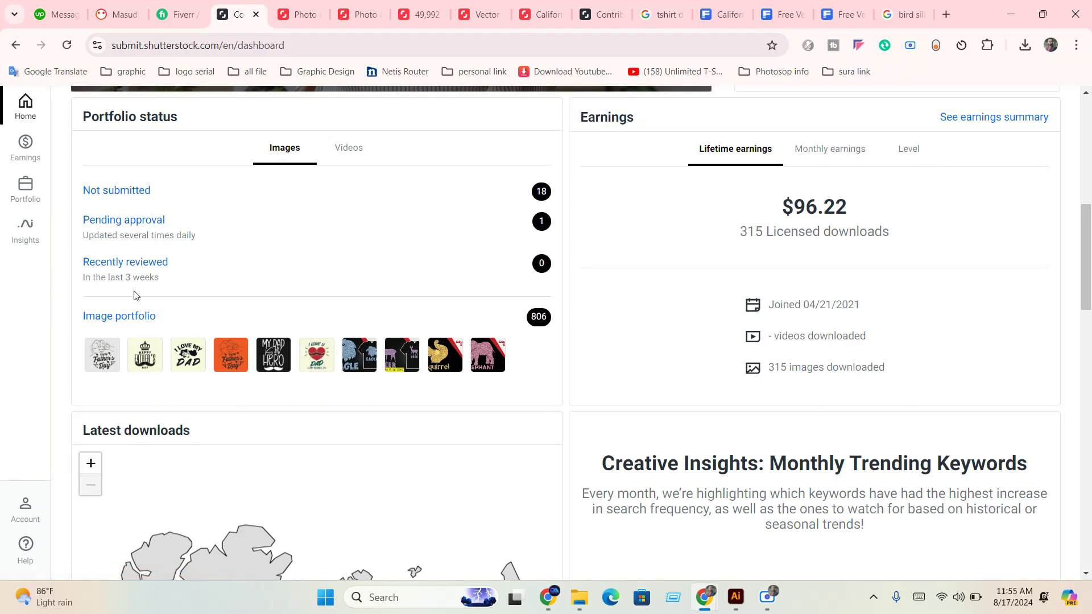
scroll(134, 295, up, 3)
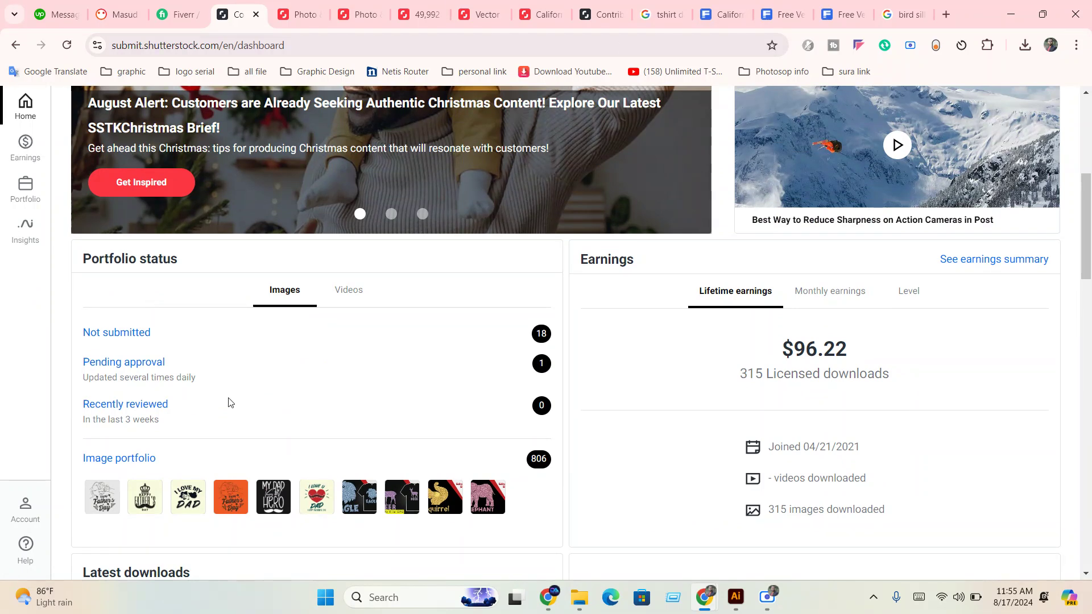
- Browse the open tabs to the California t shirt design search results, then start a new Google tab
click(720, 14)
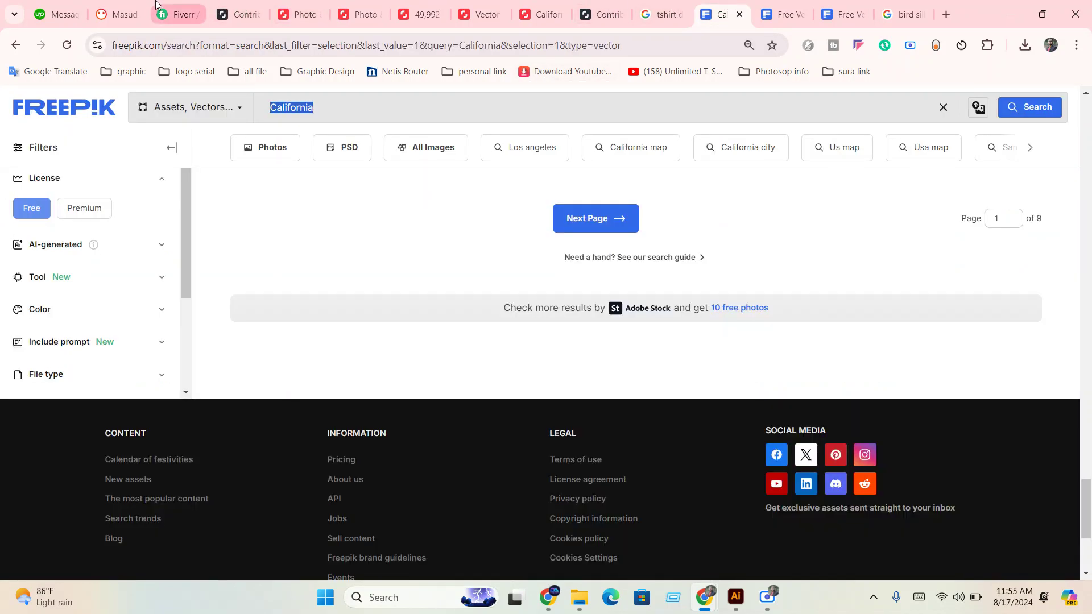
click(178, 14)
mouse_move(580, 598)
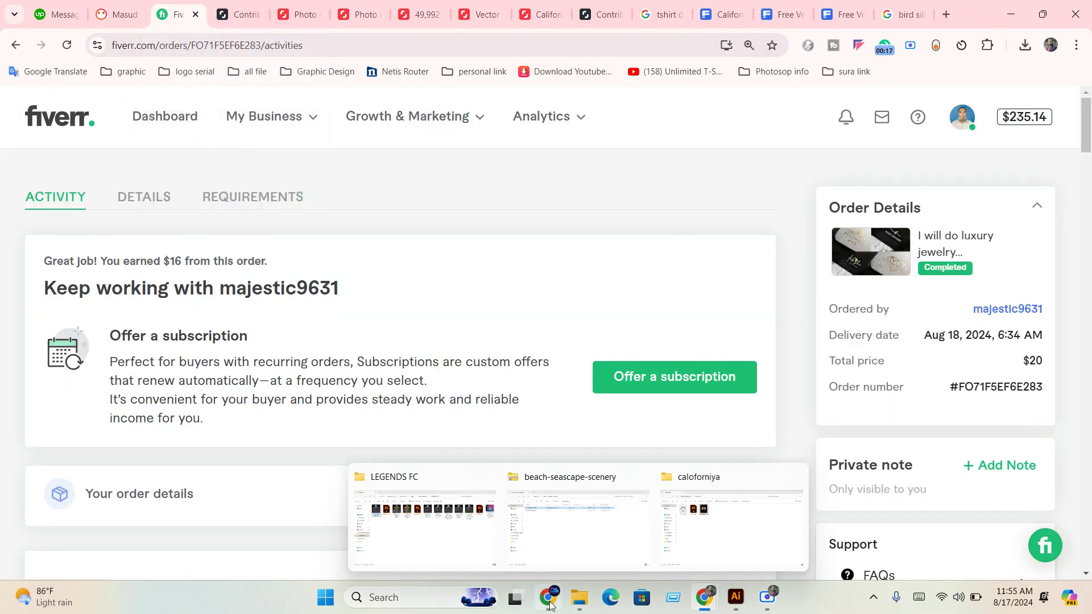
click(605, 14)
click(489, 14)
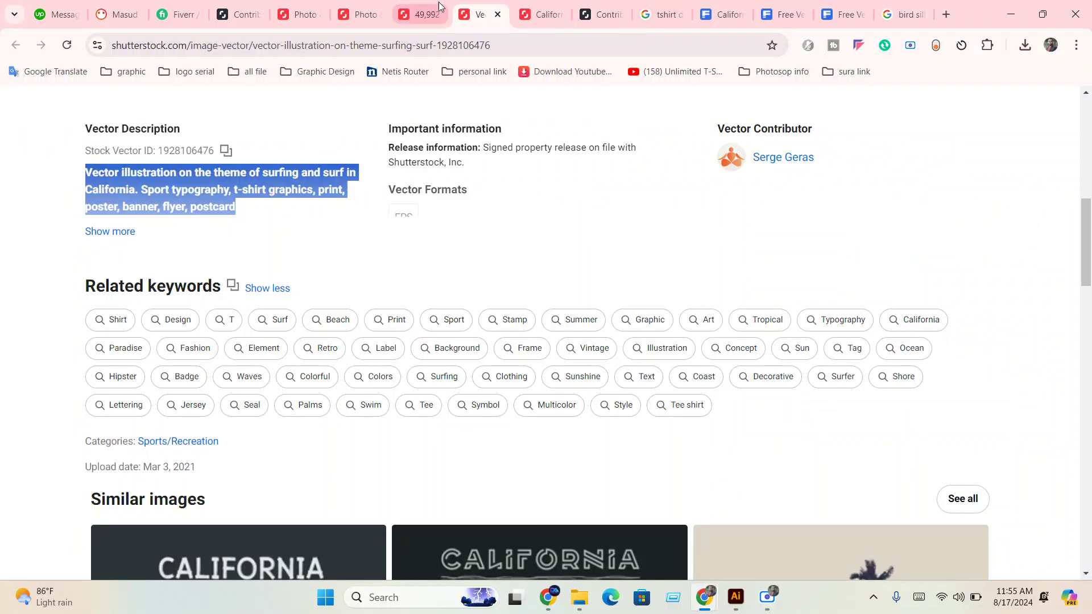
click(423, 14)
click(360, 14)
click(421, 15)
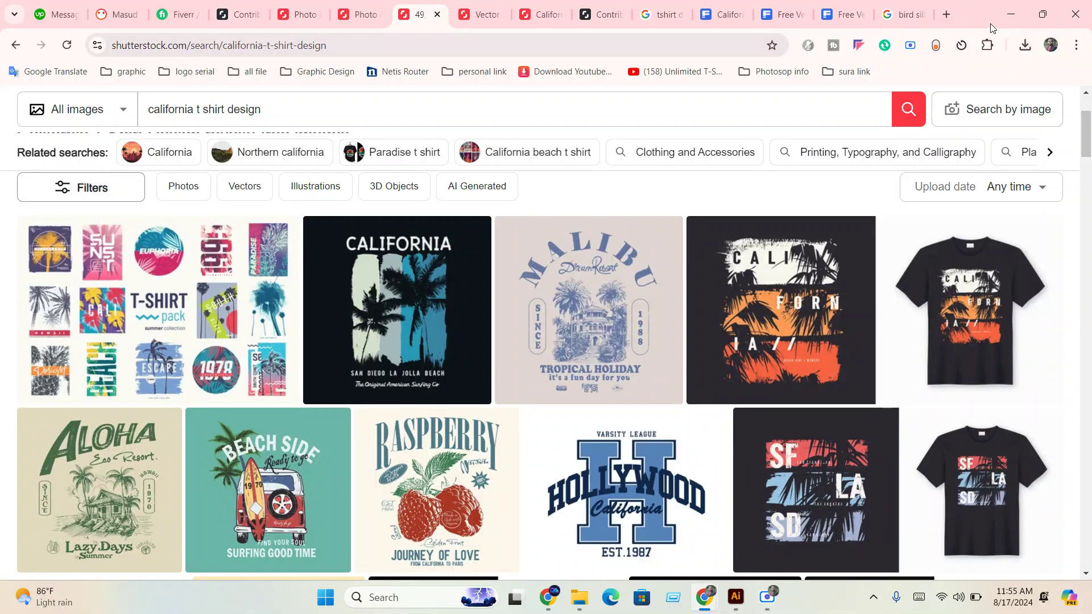
click(946, 14)
text(b)
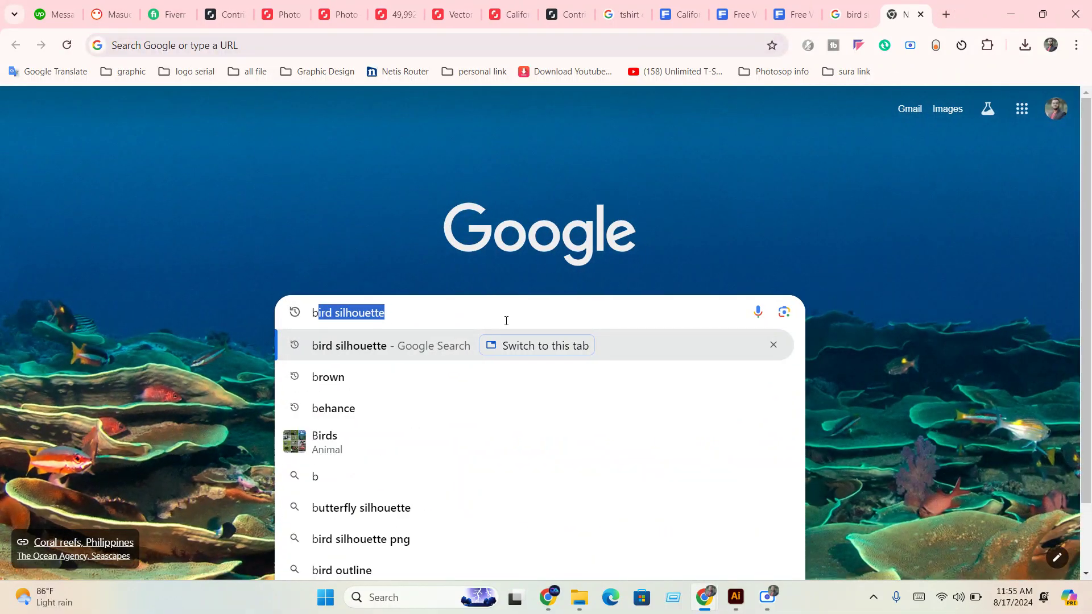
- Search Google for 'behance' and open behance.net from the first result
text(eh)
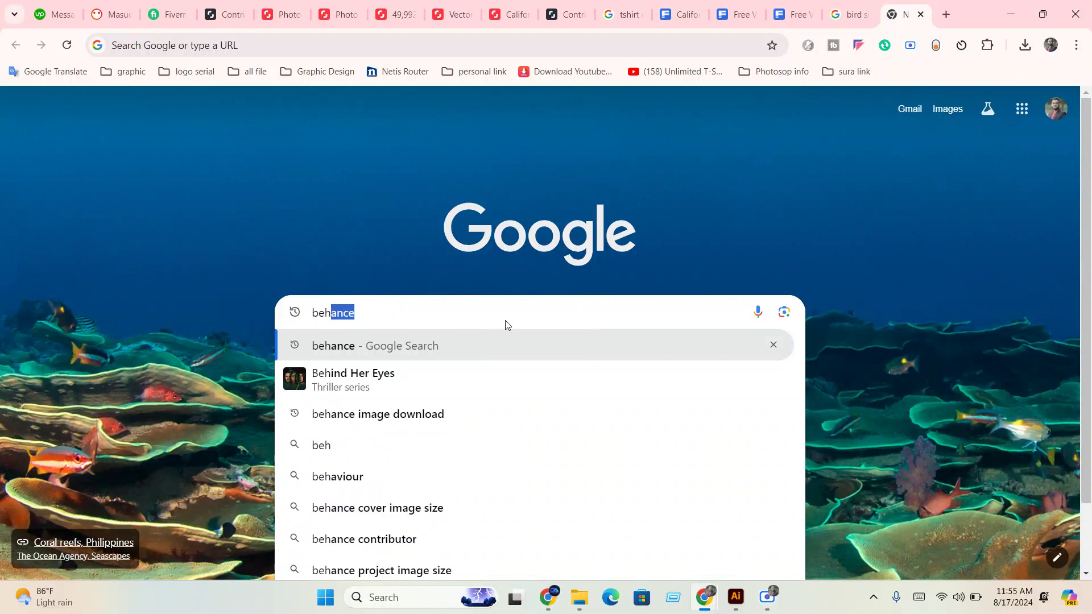
key(Return)
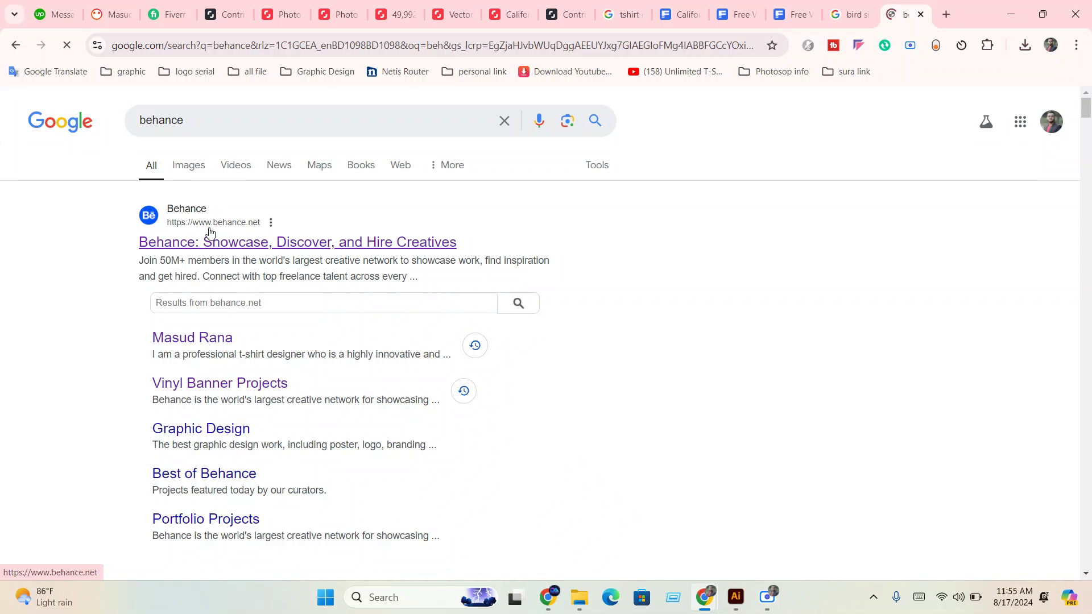
click(209, 229)
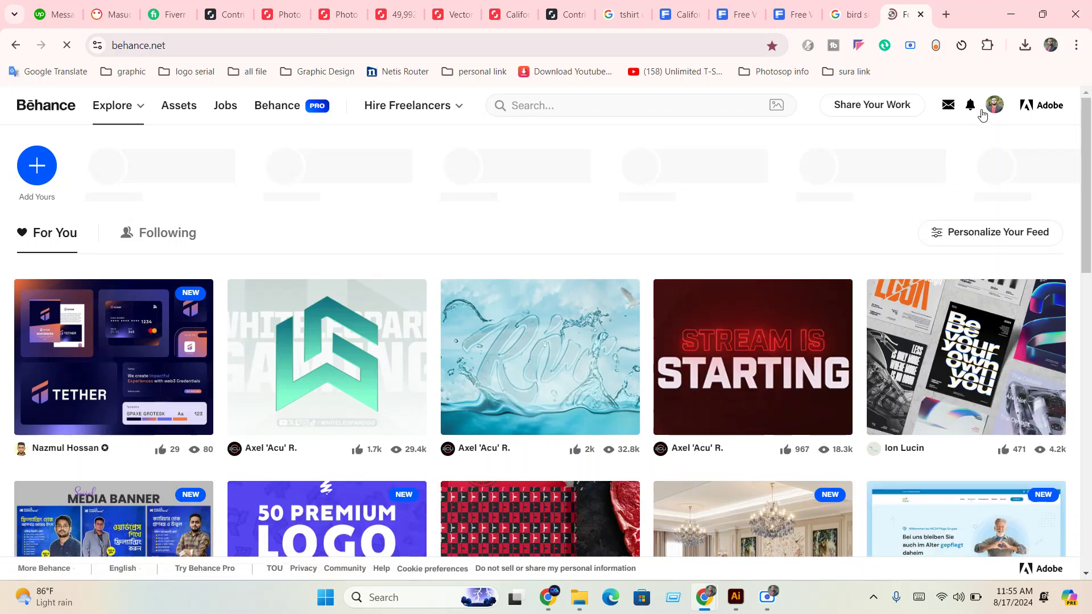
- Go to your Behance profile page through the account menu
click(989, 107)
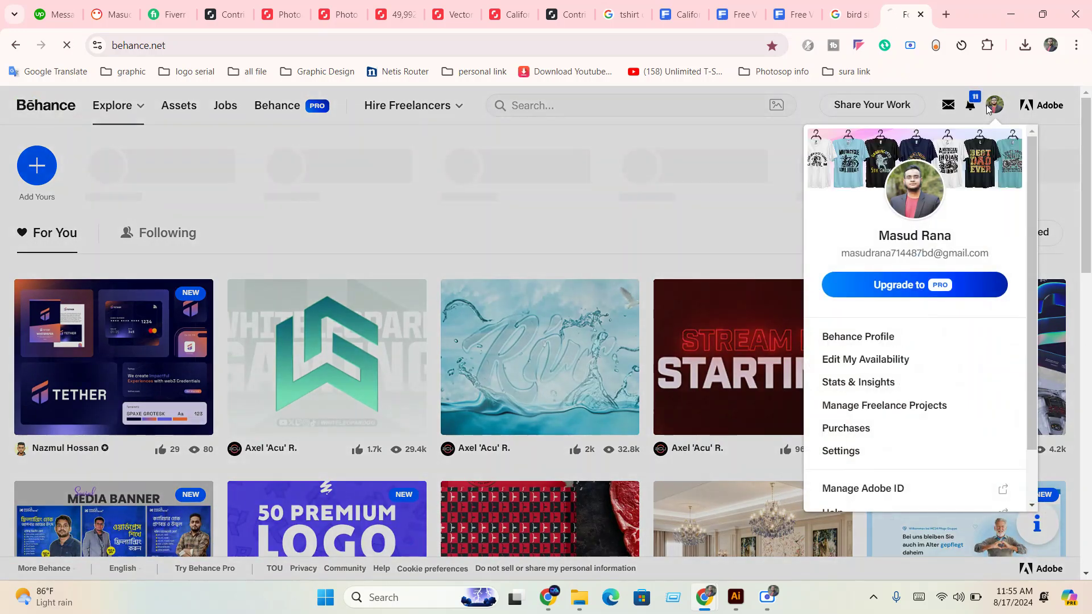
click(627, 326)
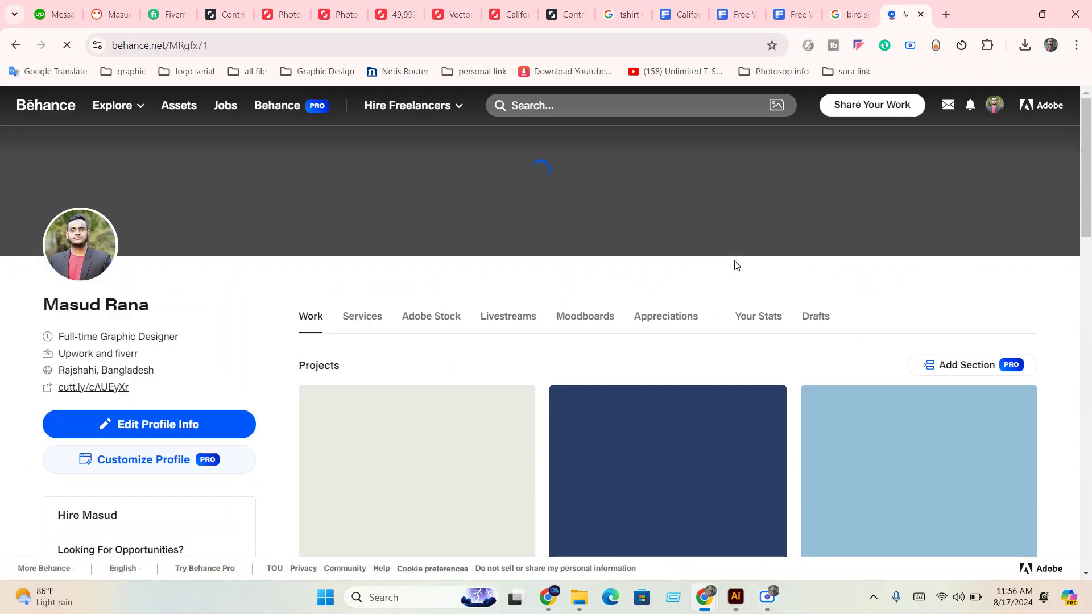
click(767, 597)
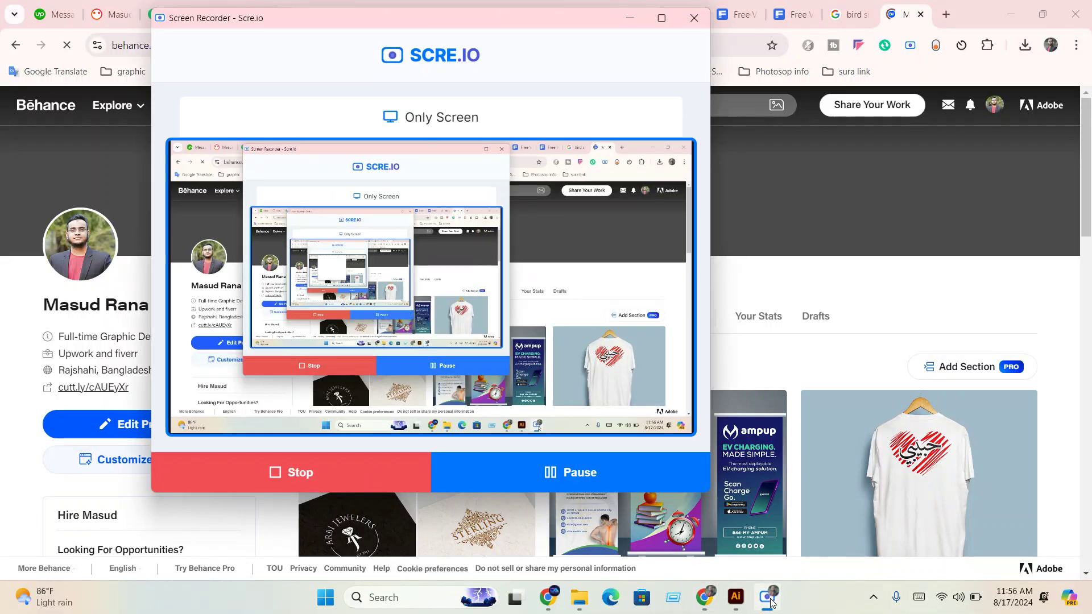
click(397, 409)
scroll(396, 410, down, 4)
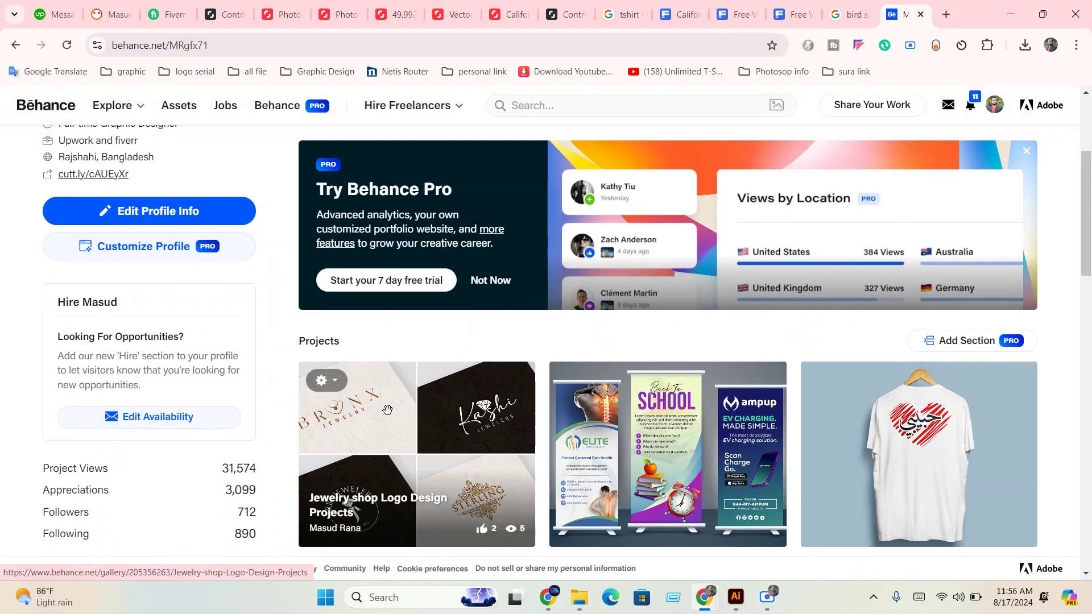
scroll(522, 414, down, 6)
scroll(802, 417, up, 2)
scroll(802, 417, up, 2)
- Open the Arabic t shirt design project and switch it to Edit Project mode
click(890, 313)
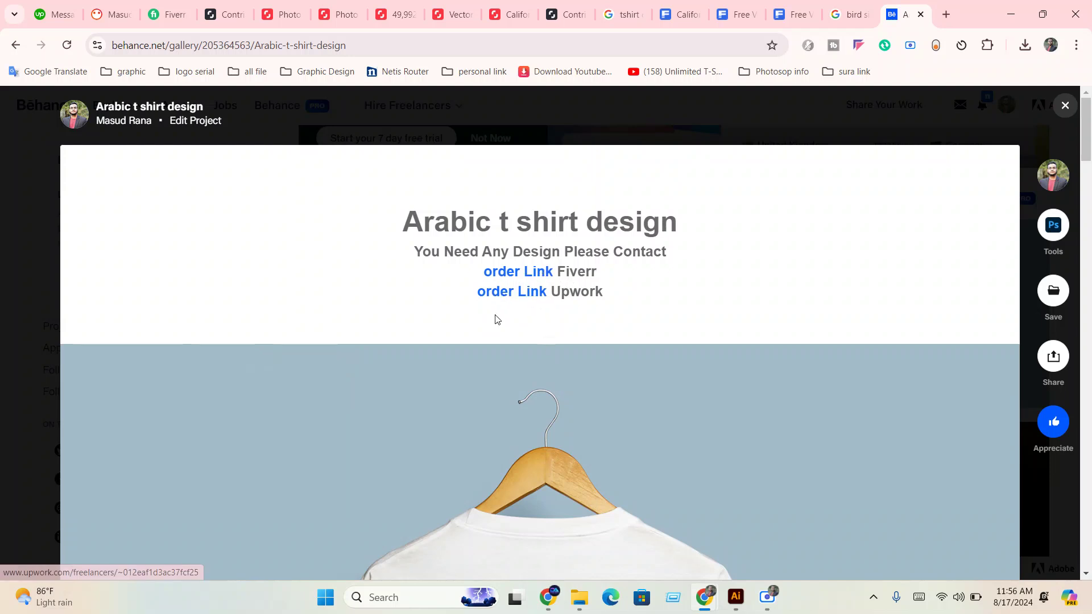
scroll(527, 277, down, 2)
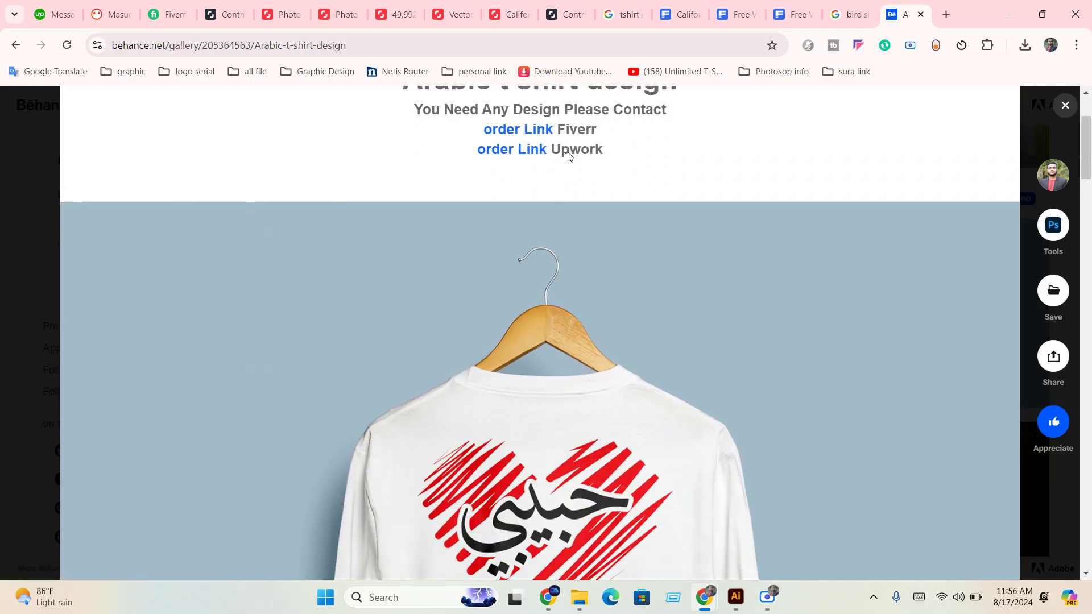
scroll(807, 252, up, 2)
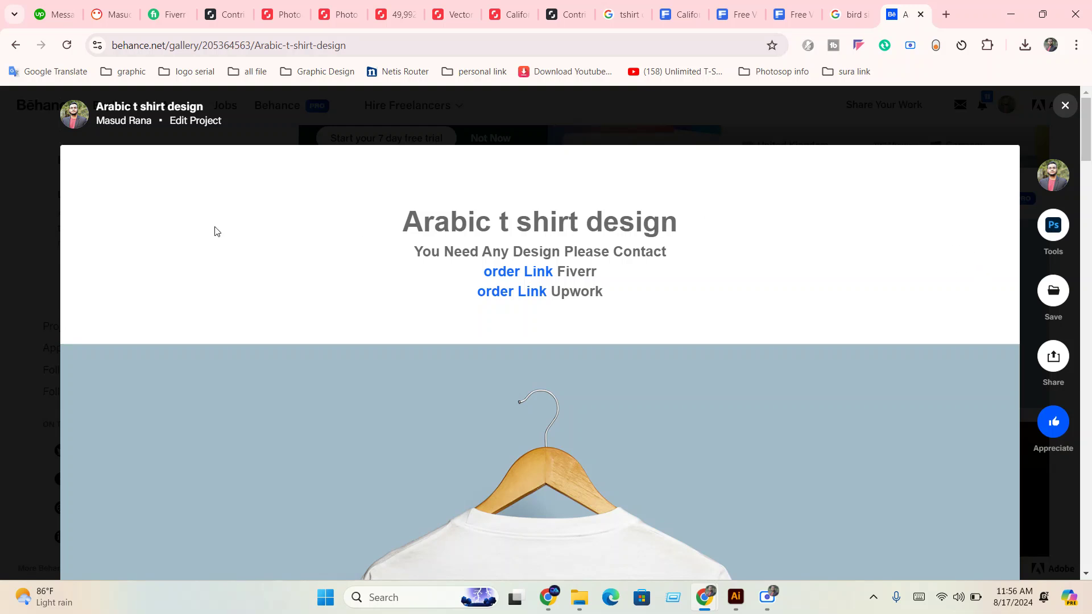
click(215, 122)
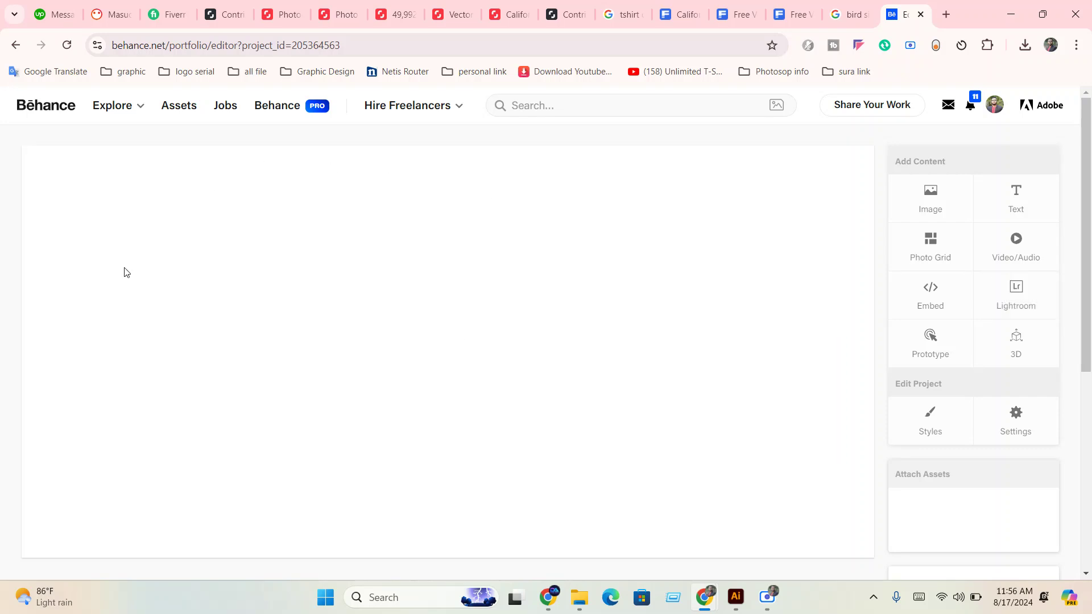
- Type 'order here' after Fiverr on the order-link line and select those words
scroll(436, 297, down, 4)
scroll(435, 294, down, 3)
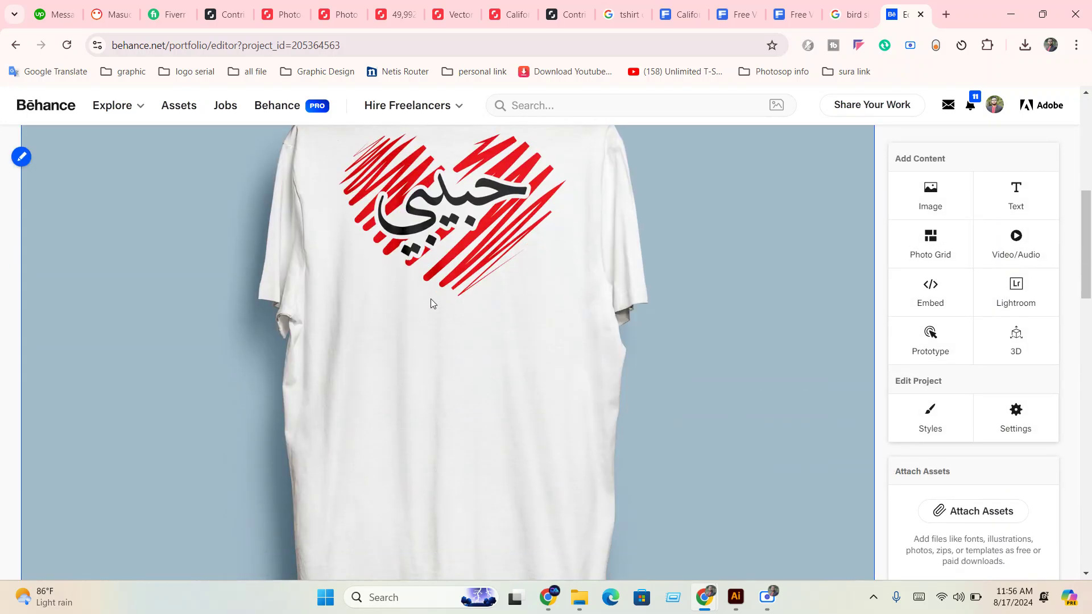
scroll(431, 299, up, 5)
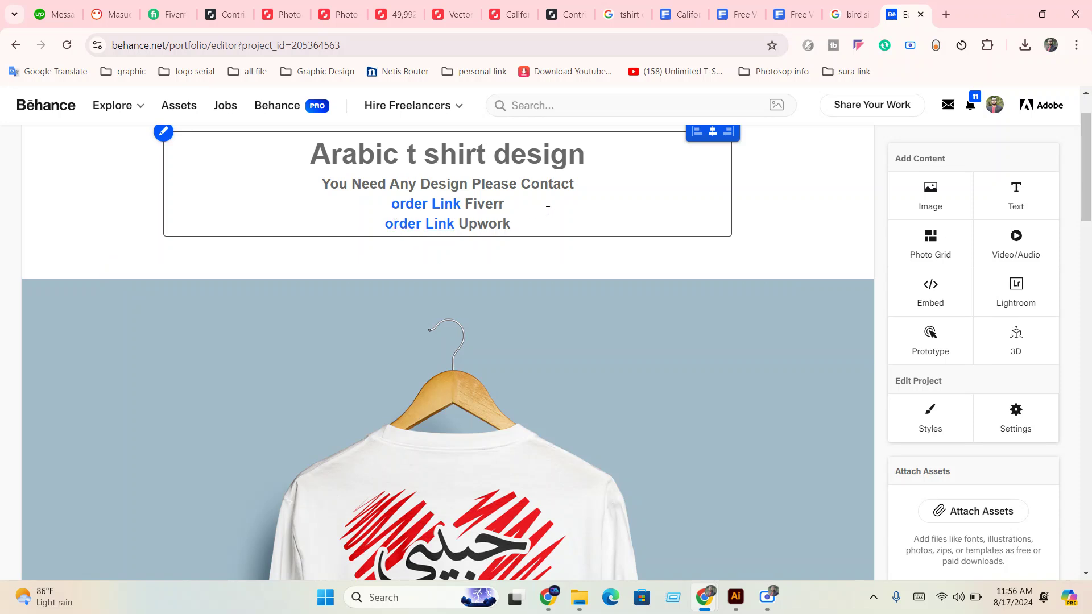
click(568, 201)
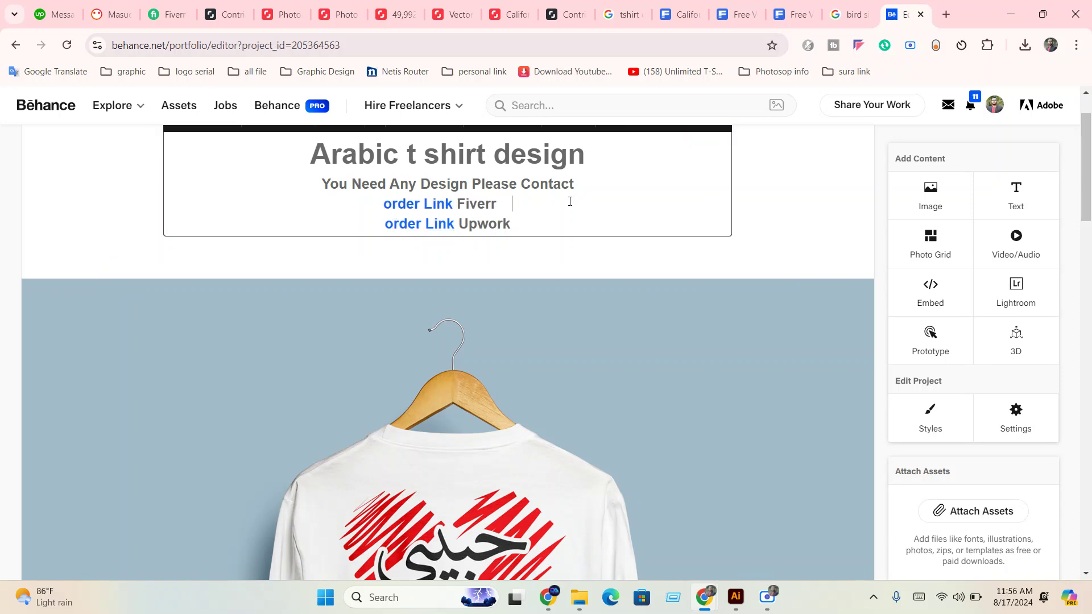
text(order)
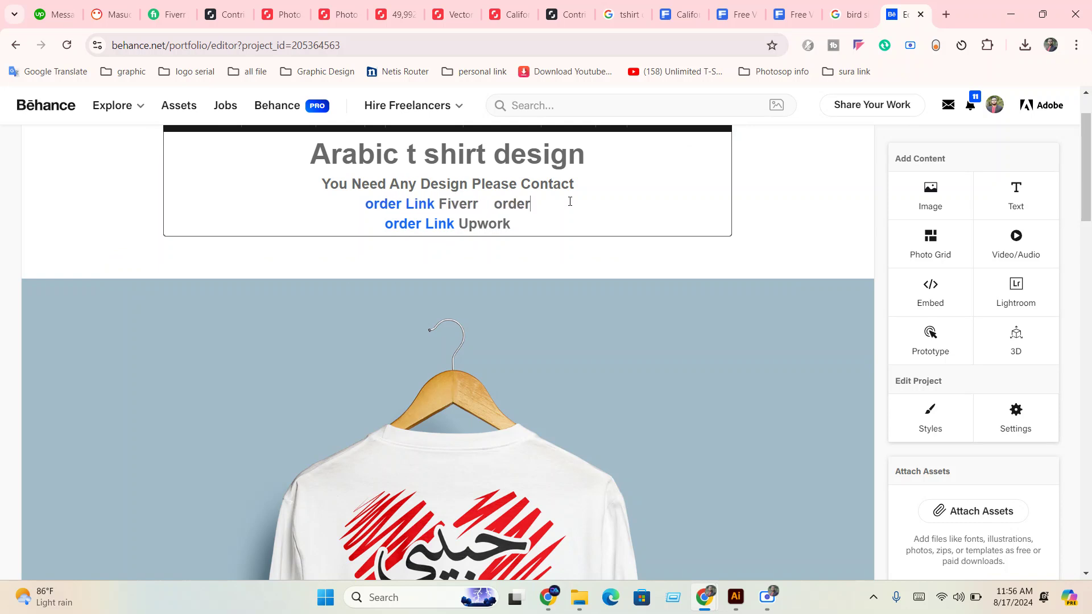
text( here)
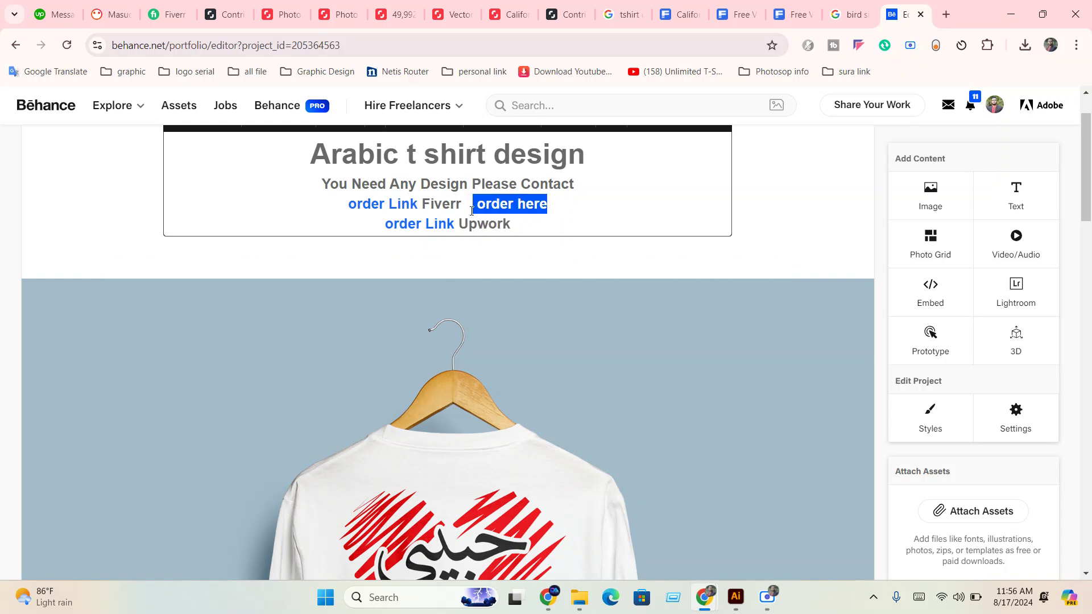
drag(560, 208, 477, 212)
- Open the link dialog for 'order here', then go to the Fiverr order page
scroll(790, 221, up, 2)
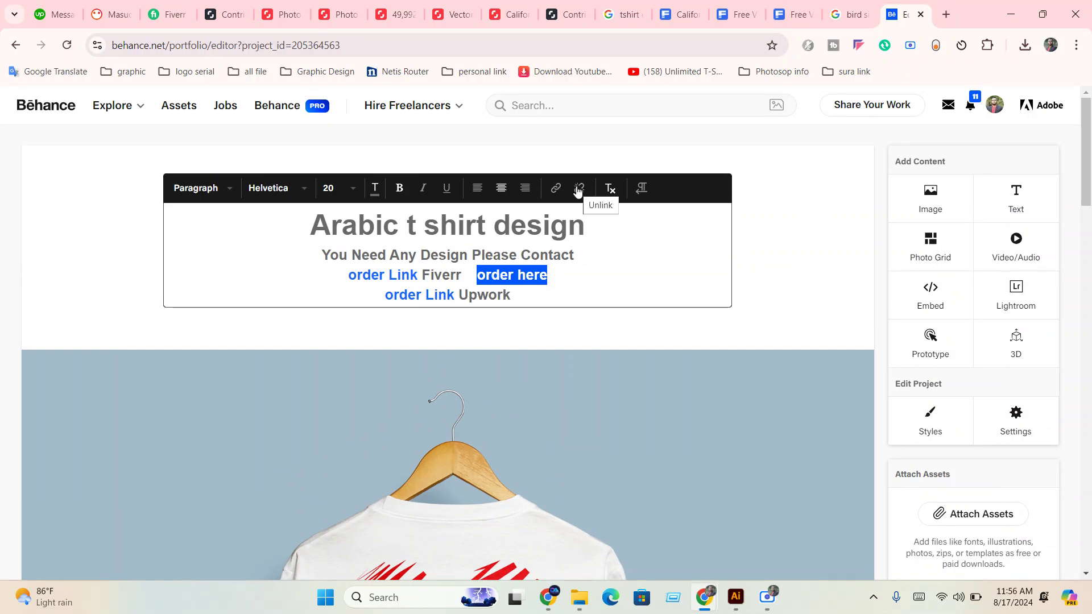
click(557, 189)
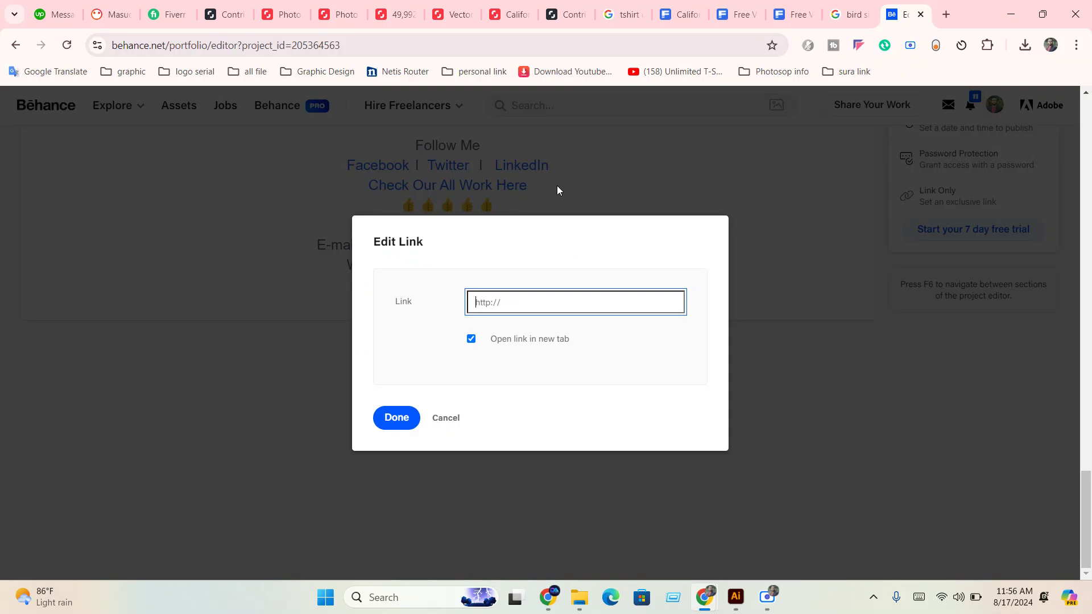
click(527, 303)
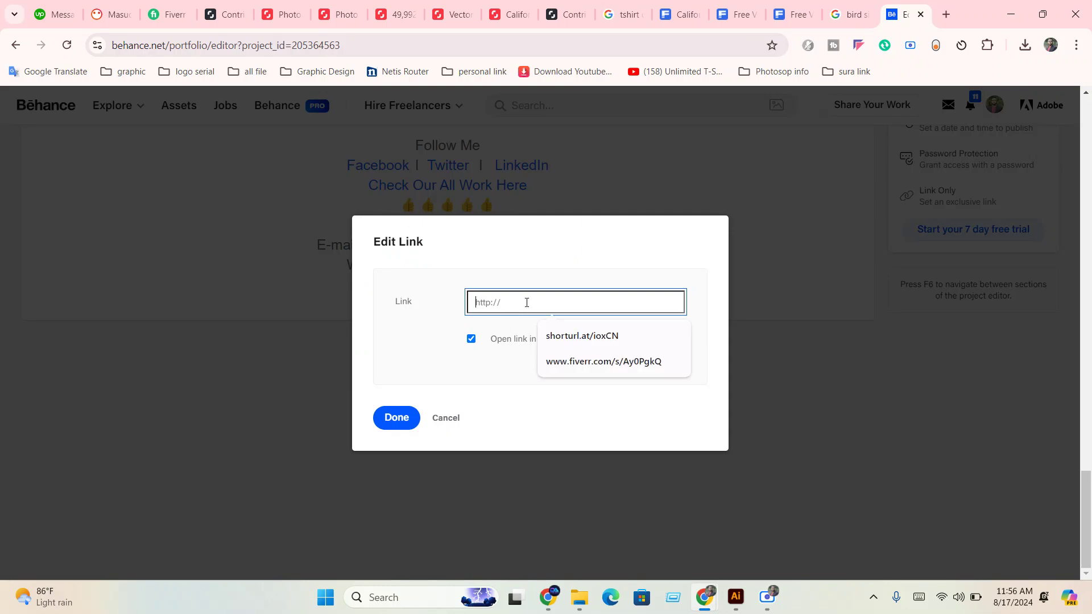
click(167, 14)
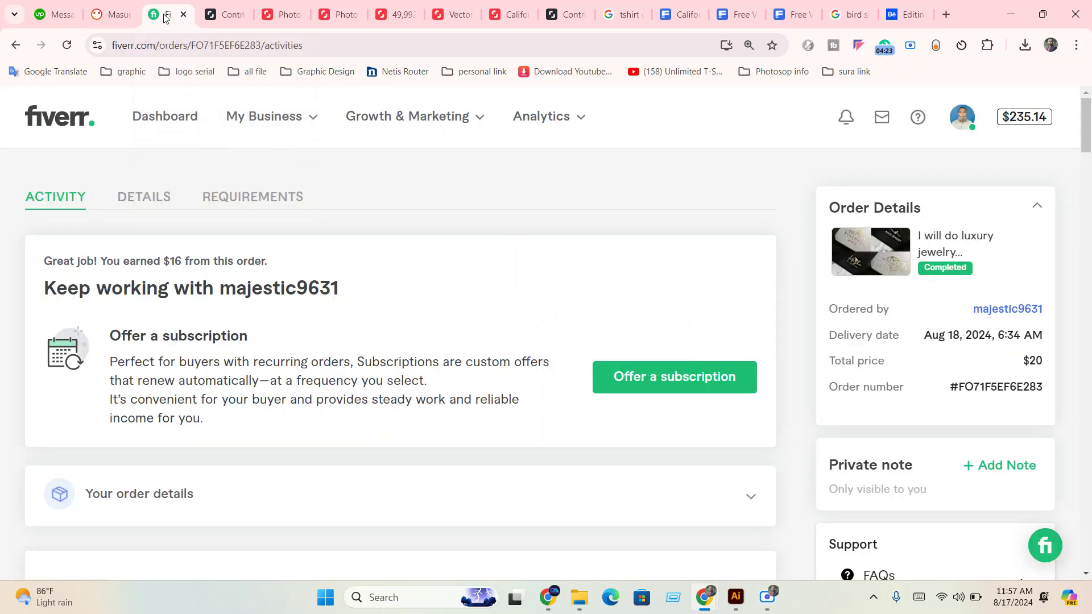
click(962, 117)
click(799, 271)
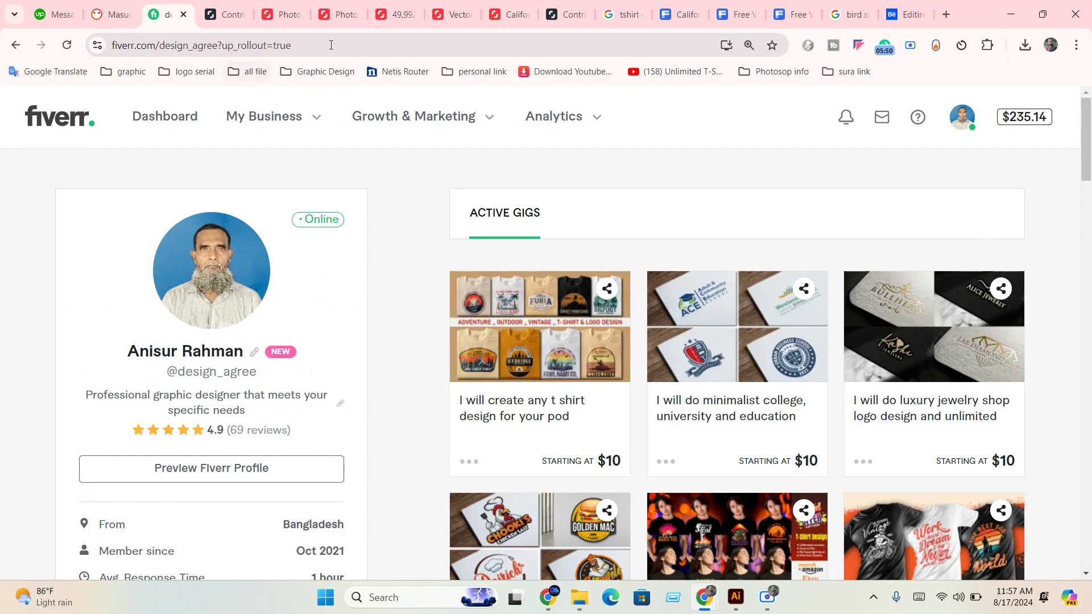
click(330, 54)
click(333, 53)
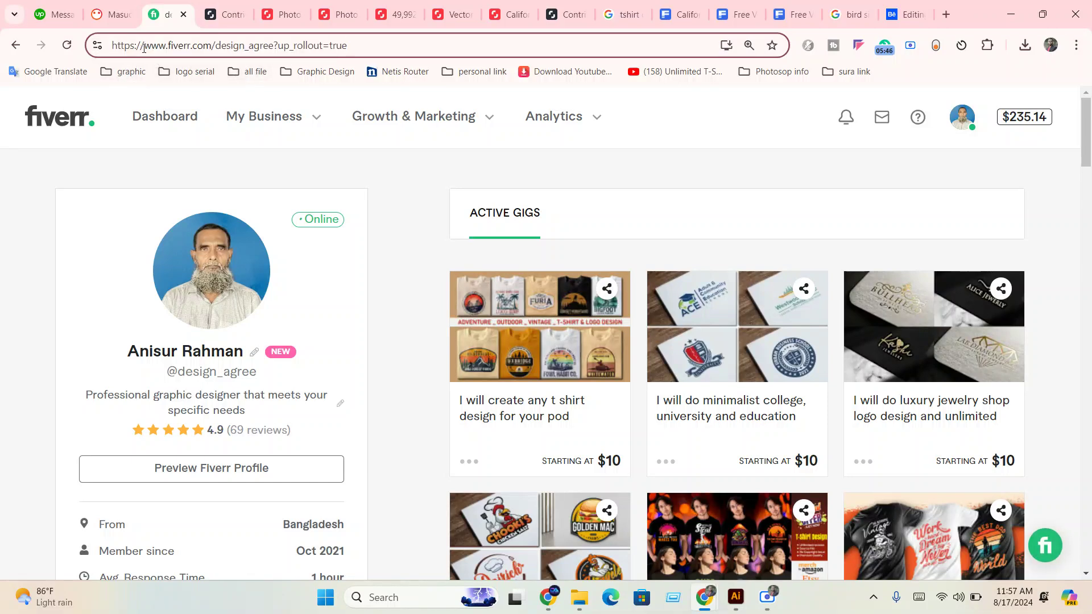
drag(144, 49, 277, 52)
key(ctrl+c)
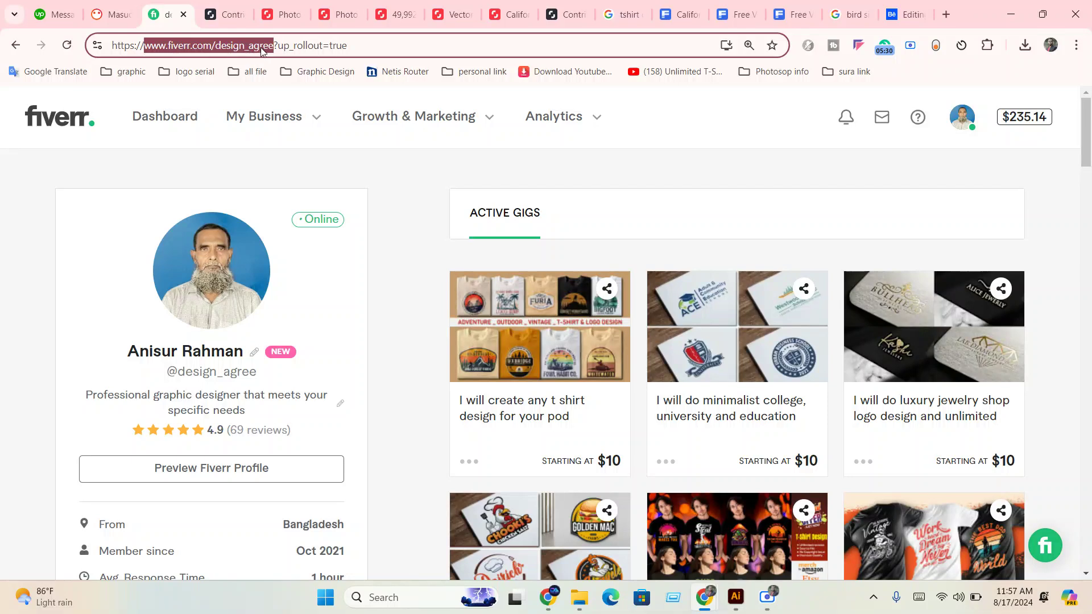
click(906, 14)
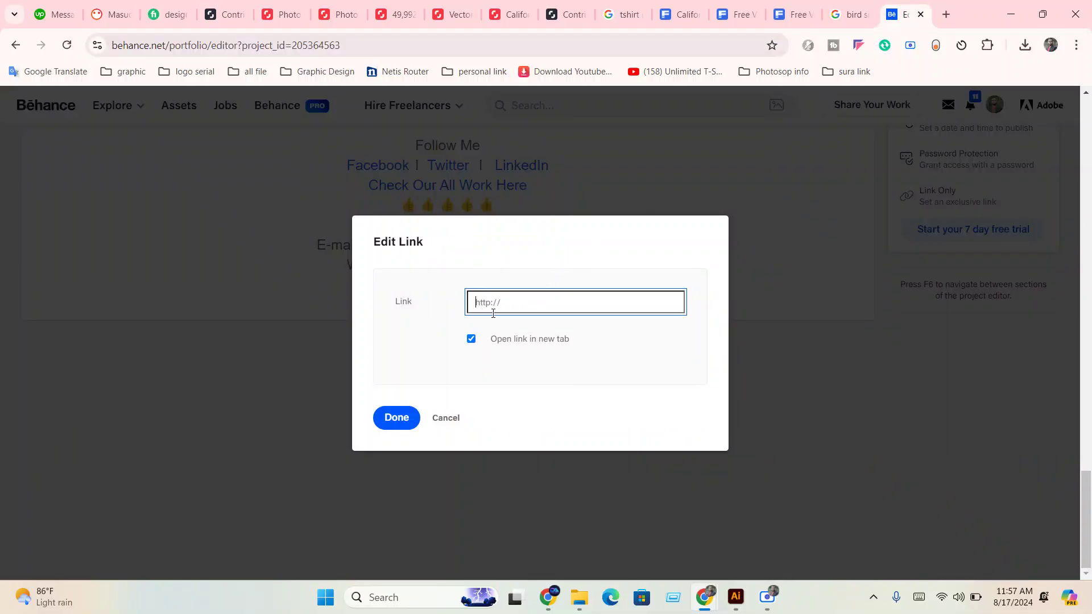
- Link 'order here' to the pasted Fiverr profile address, then leave the Behance project editor
key(ctrl+v)
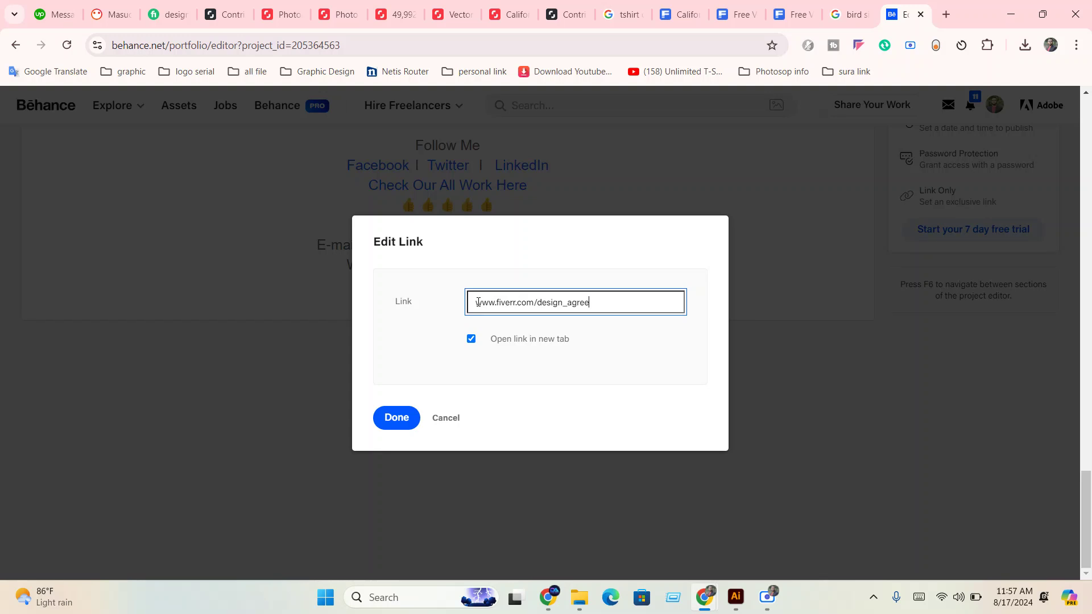
click(396, 418)
click(618, 260)
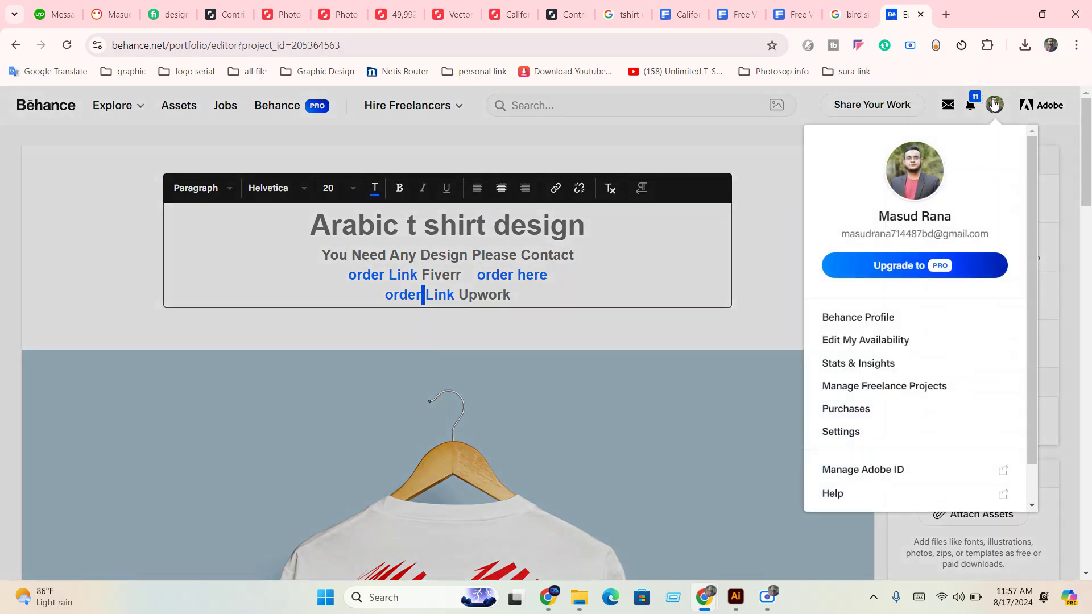
click(919, 208)
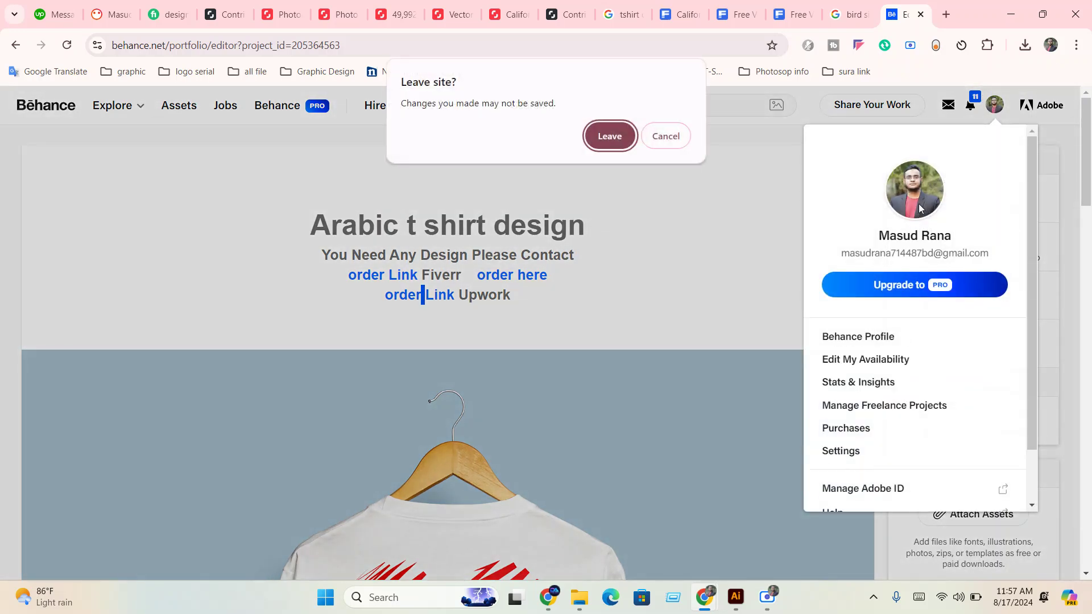
click(629, 137)
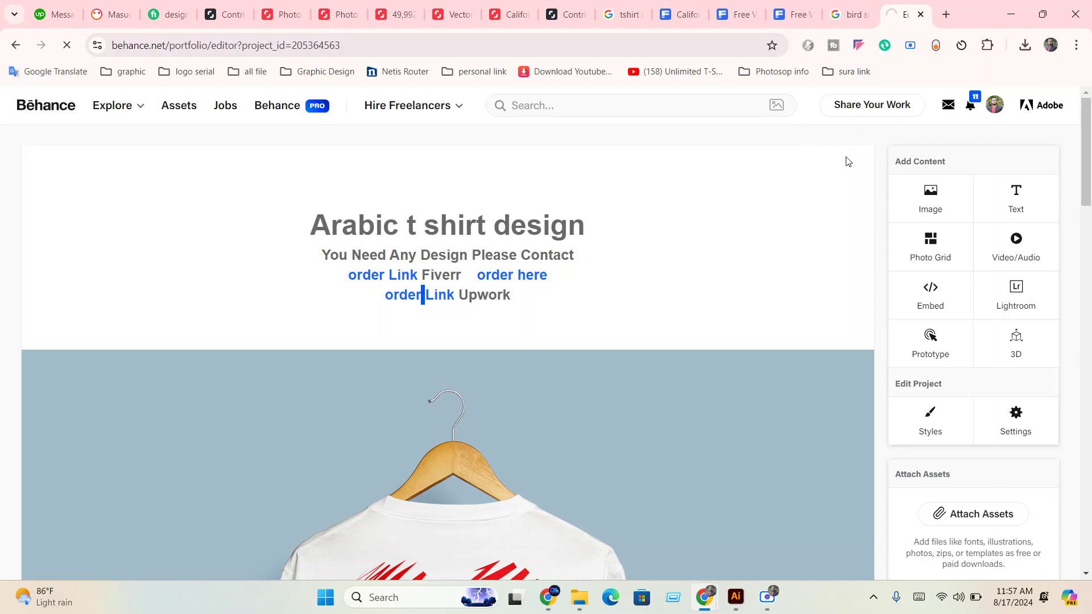
- Browse the Behance Projects grid past the Arabic t-shirt, then return to the Shutterstock Contributor dashboard
scroll(564, 415, down, 3)
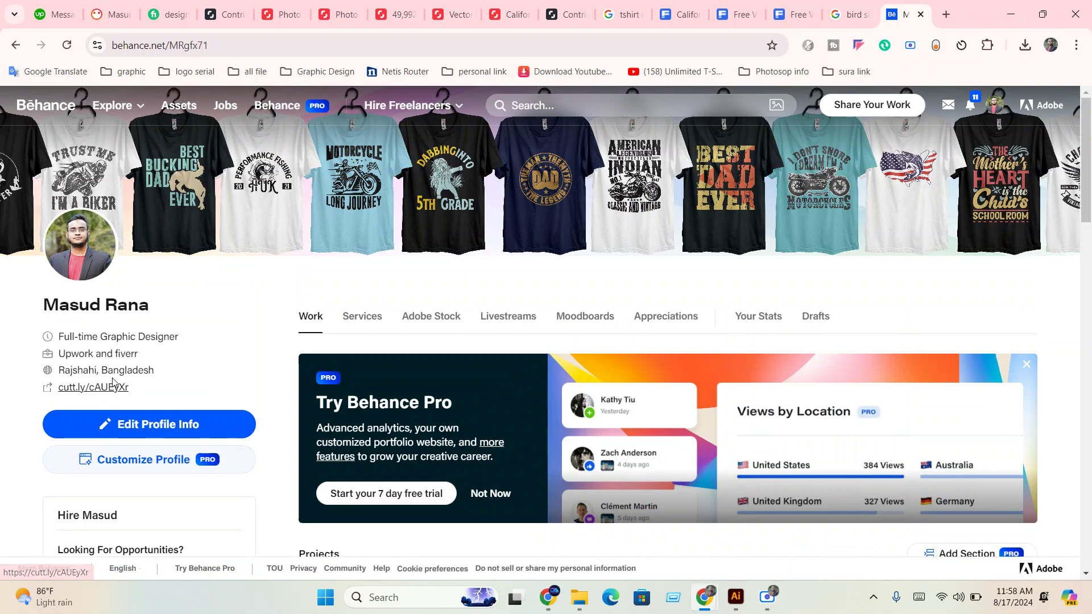
scroll(51, 392, down, 5)
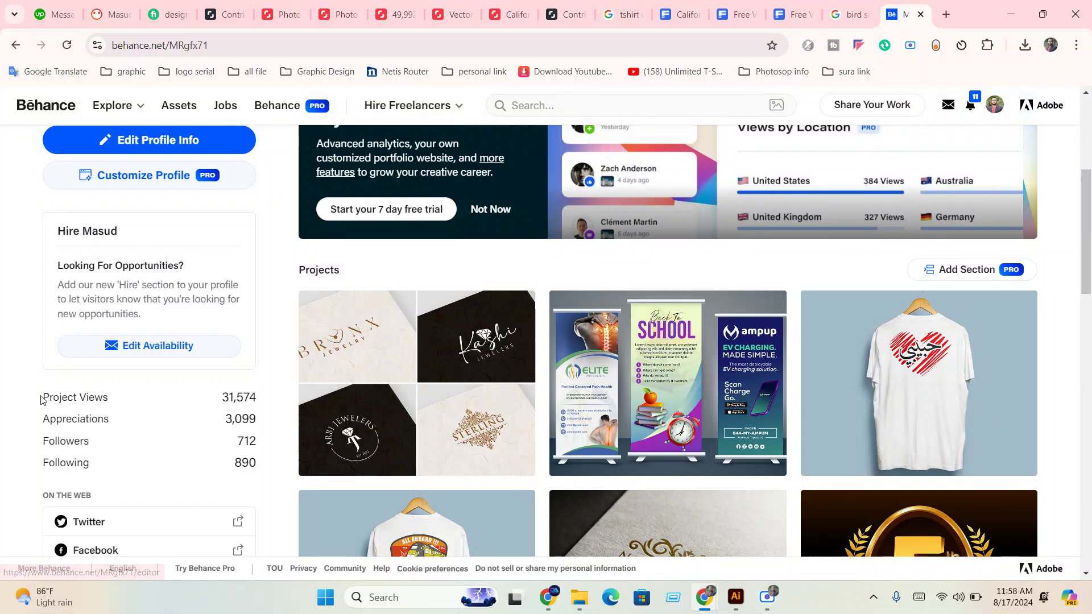
scroll(388, 365, down, 2)
scroll(392, 364, up, 3)
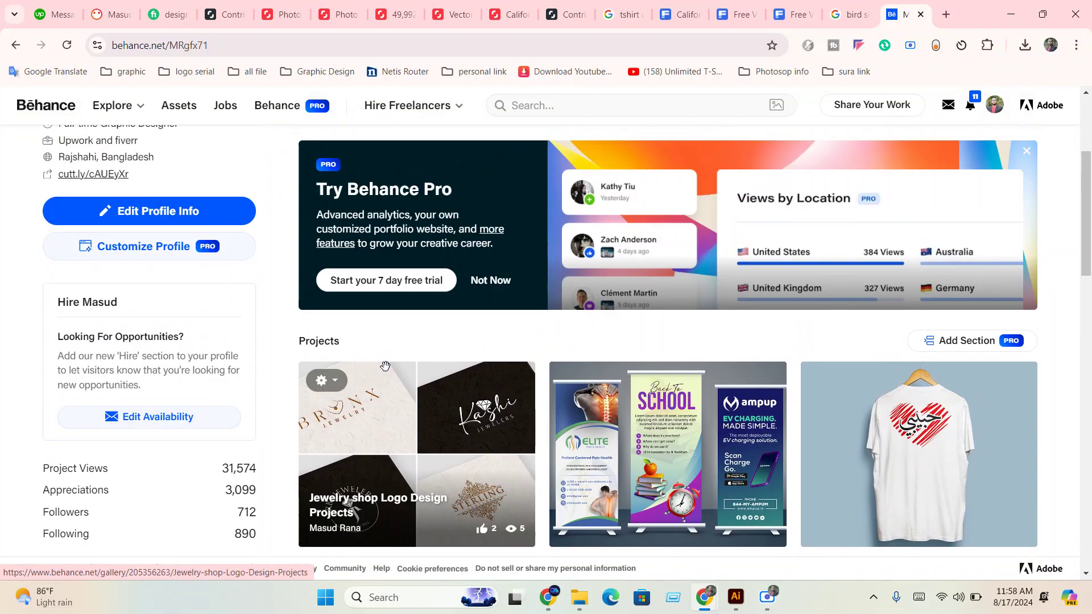
scroll(400, 362, down, 3)
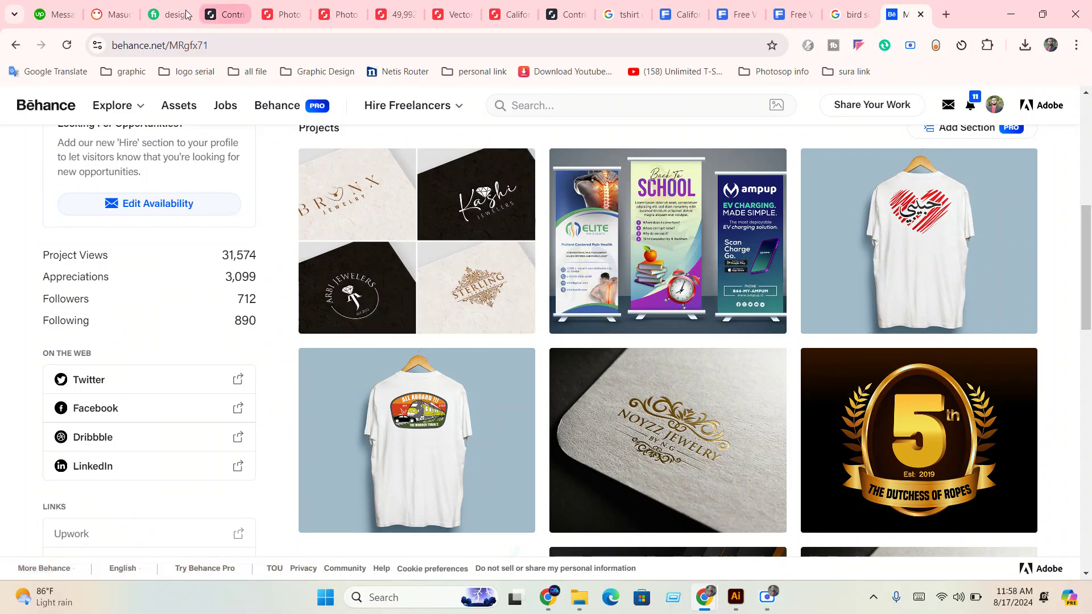
click(208, 17)
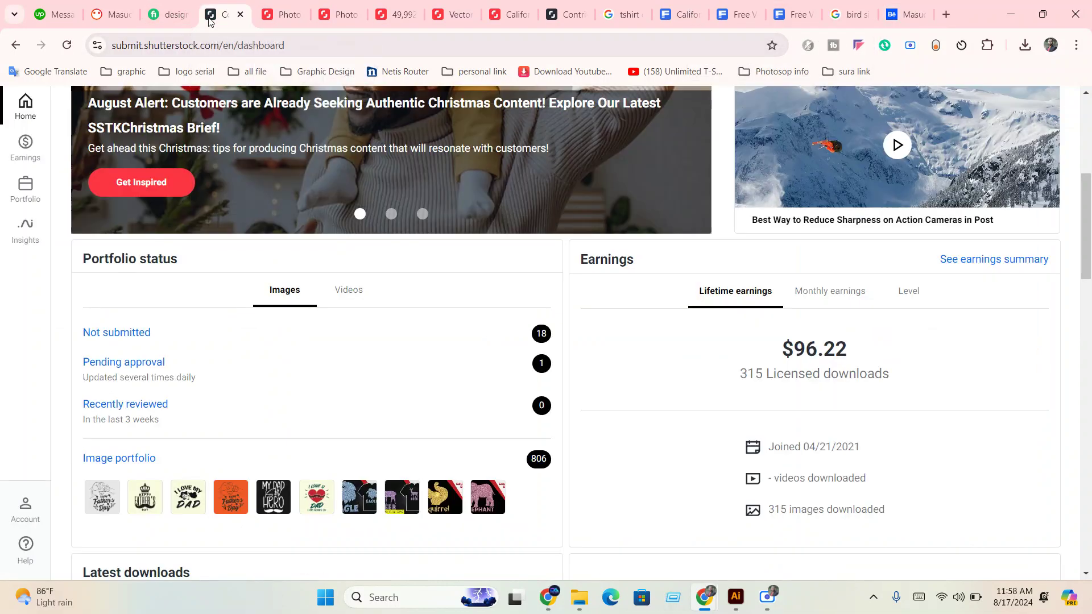
- Look through the Referred contributors table under Earnings > My referrals, then close that tab
scroll(361, 407, up, 1)
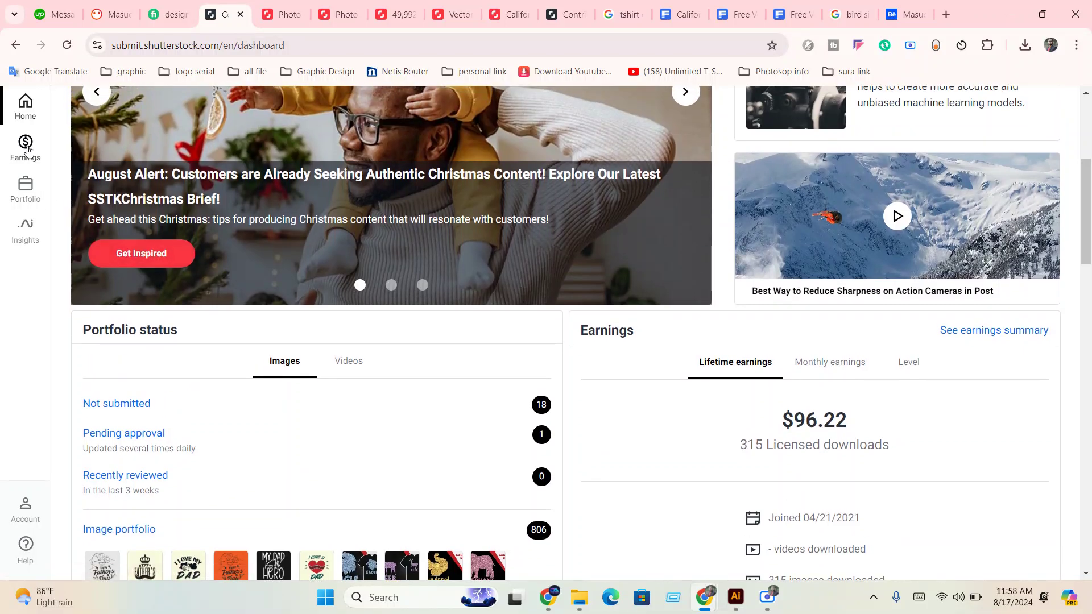
click(28, 150)
click(137, 178)
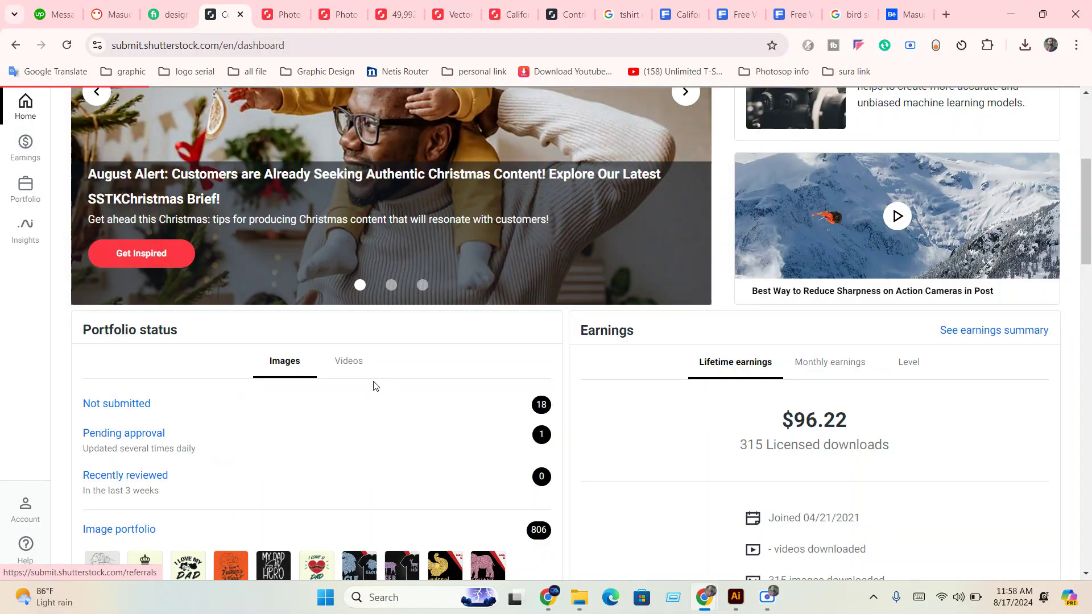
scroll(374, 386, down, 5)
scroll(373, 386, down, 3)
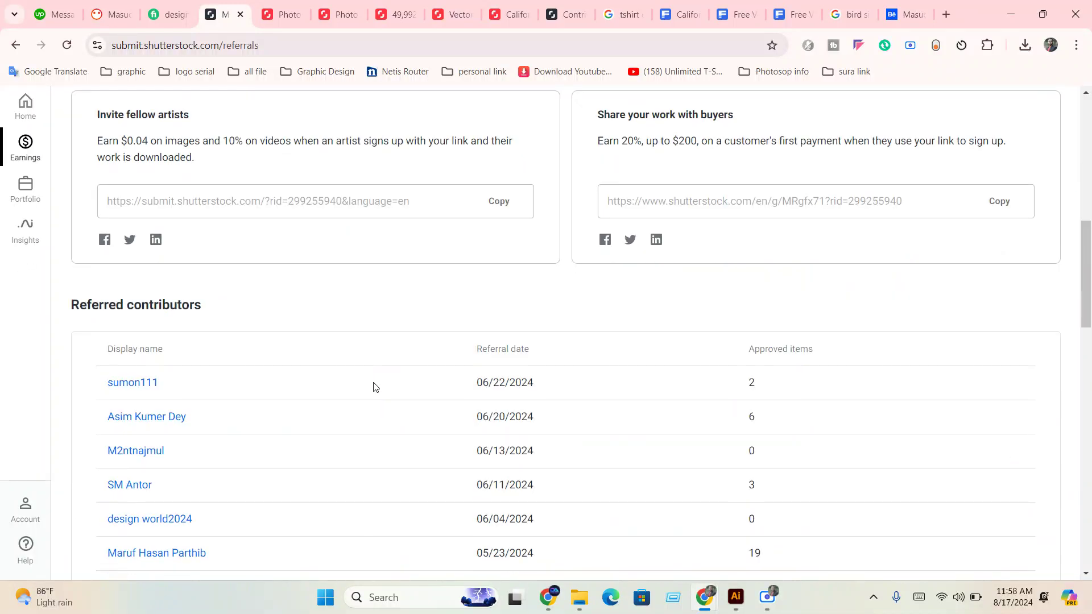
scroll(374, 386, down, 2)
scroll(374, 386, down, 2)
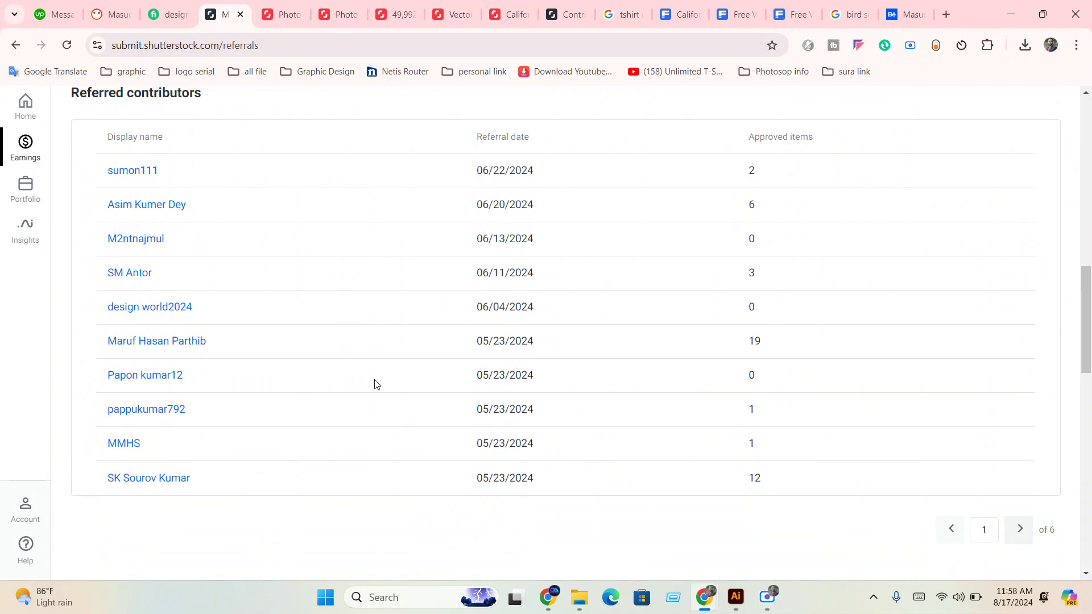
click(239, 14)
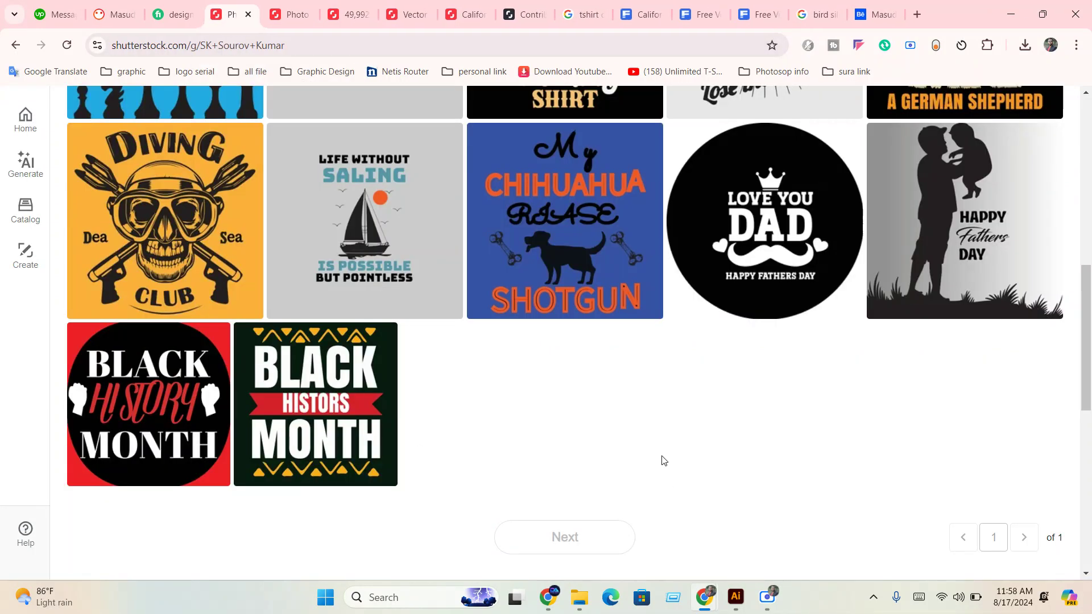